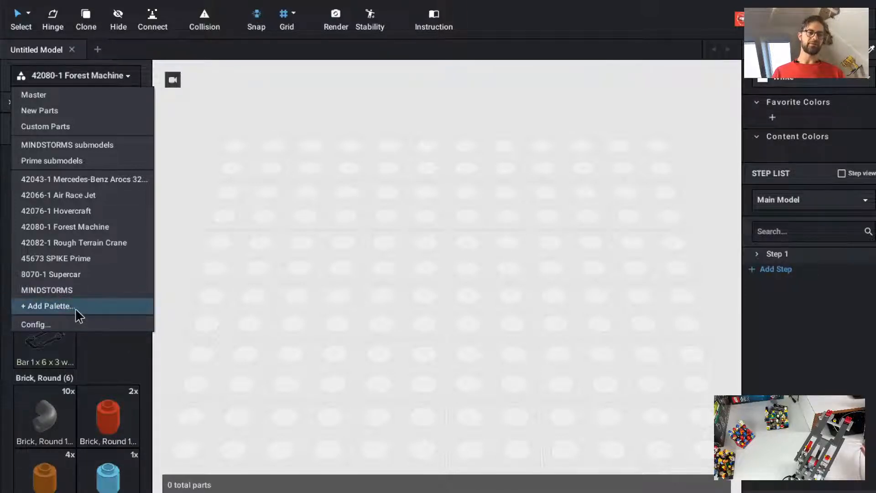
# Import official LEGO set 31313 as a new parts palette and dismiss the failed-parts report.
pyautogui.click(37, 324)
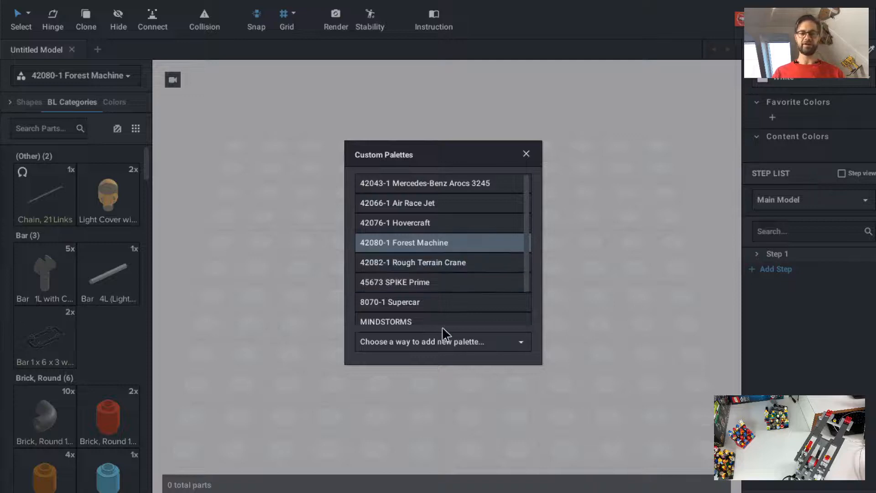
pyautogui.click(475, 341)
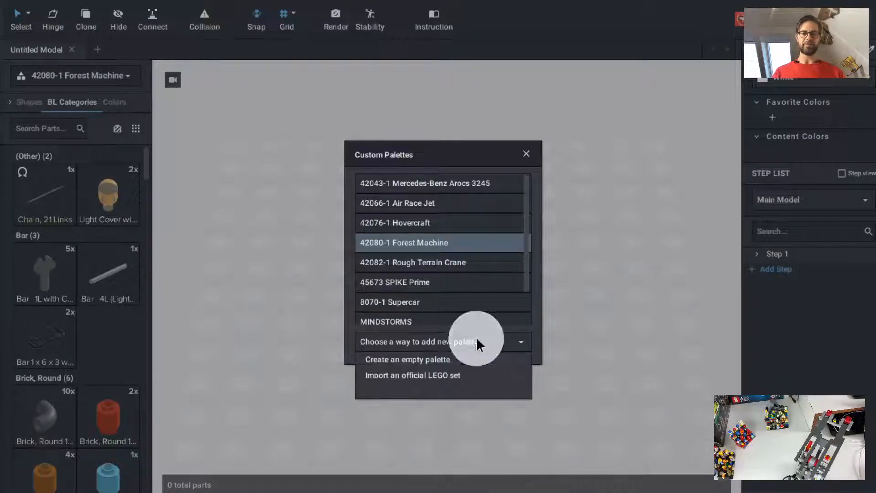
pyautogui.click(459, 374)
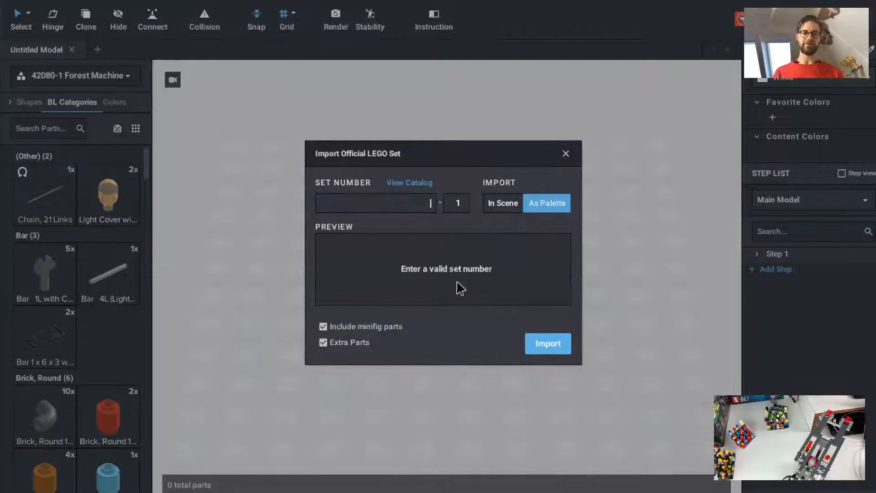
pyautogui.write('31313')
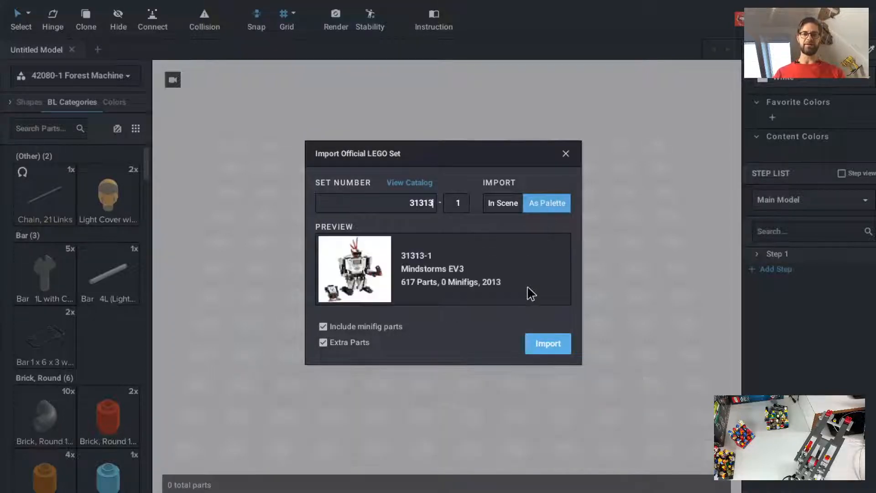
pyautogui.click(546, 345)
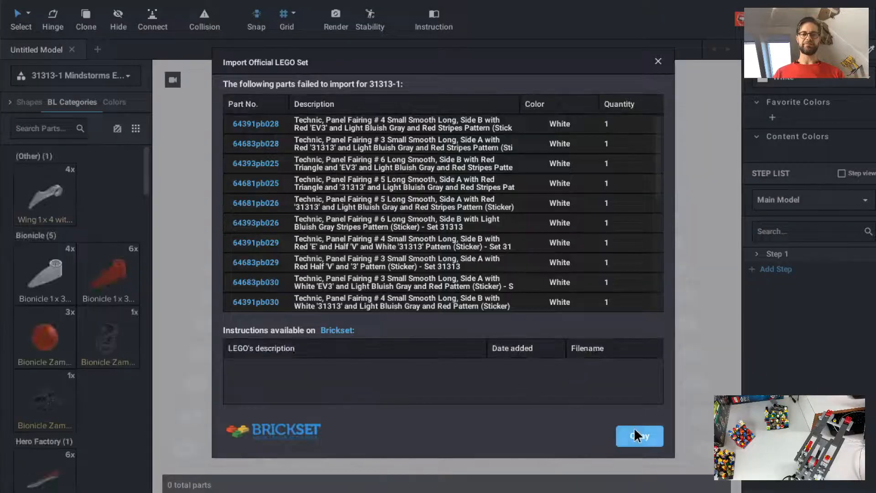
pyautogui.click(636, 436)
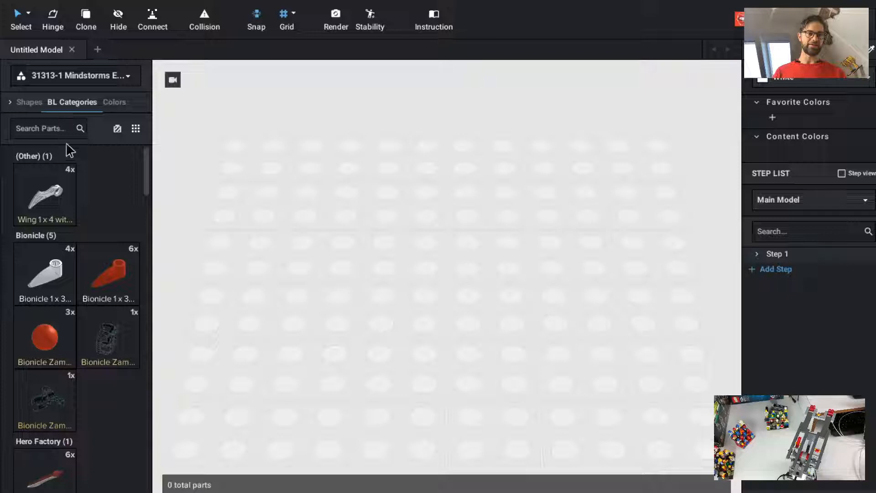
# Switch the parts palette to Master and search for 'ev3' parts.
pyautogui.click(39, 130)
pyautogui.write('motor')
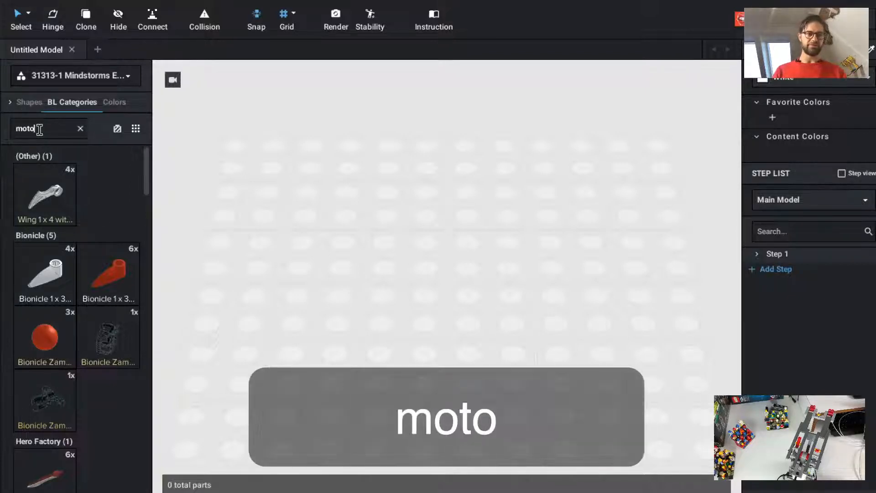
pyautogui.press('BackSpace')
pyautogui.press('BackSpace')
pyautogui.press('BackSpace')
pyautogui.press('BackSpace')
pyautogui.press('BackSpace')
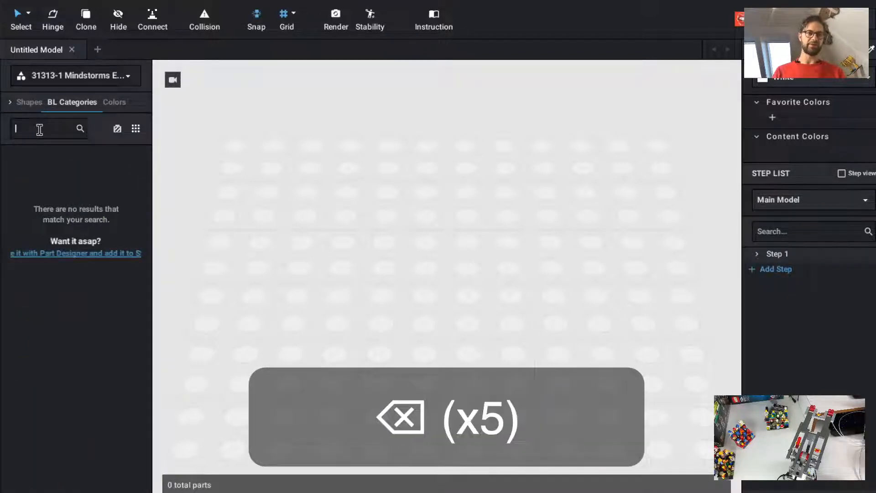
pyautogui.click(96, 77)
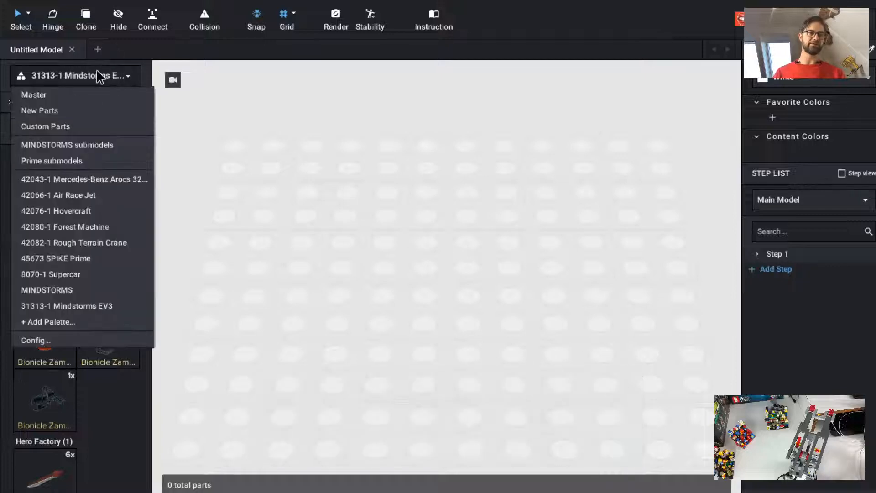
pyautogui.click(86, 95)
pyautogui.click(49, 133)
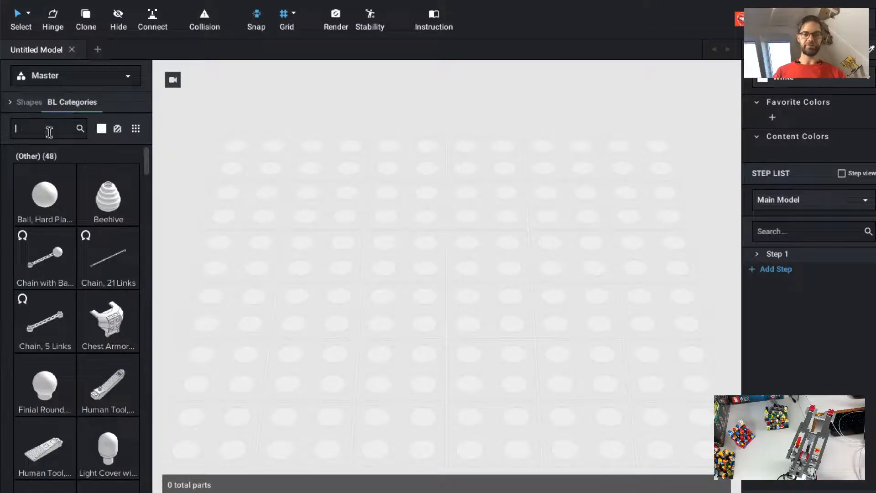
pyautogui.write('ev3')
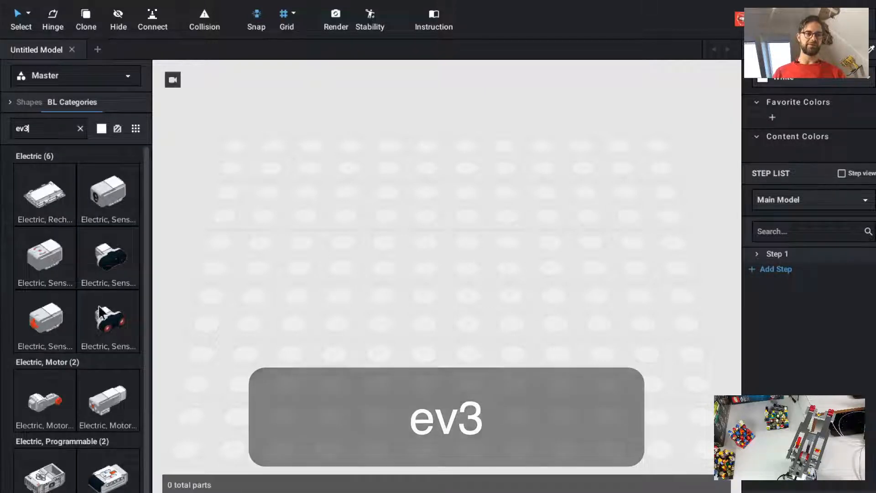
# Place an EV3 Medium Motor, rotated sideways, onto the baseplate.
pyautogui.moveTo(102, 398); pyautogui.dragTo(431, 297)
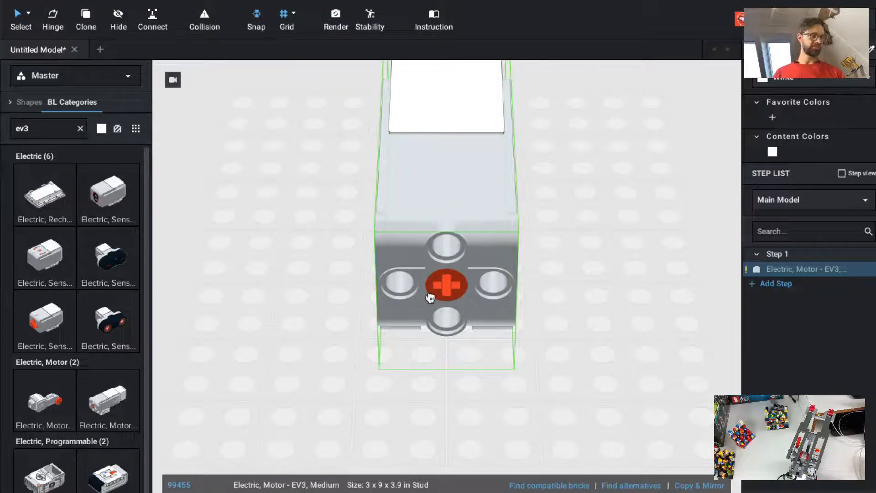
pyautogui.press('Right')
pyautogui.press('Right')
pyautogui.press('Up')
pyautogui.press('Up')
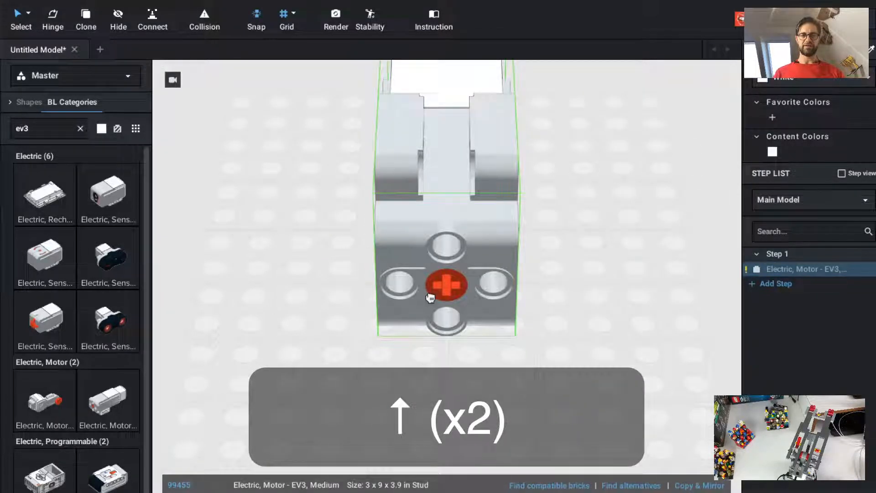
pyautogui.moveTo(430, 298); pyautogui.dragTo(399, 312)
pyautogui.click(400, 312)
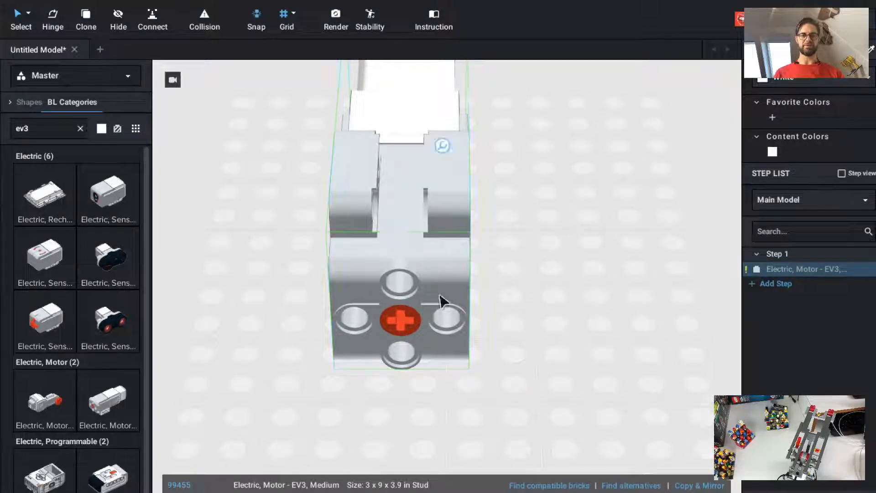
pyautogui.press('Escape')
pyautogui.scroll(-2, 592, 302)
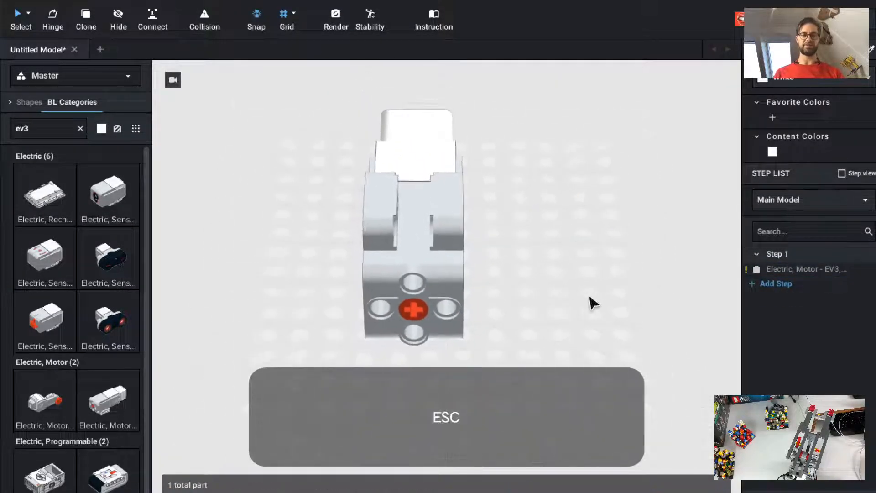
pyautogui.press('Up')
pyautogui.keyDown('ctrl'); pyautogui.moveTo(541, 317); pyautogui.dragTo(503, 306); pyautogui.keyUp('ctrl')
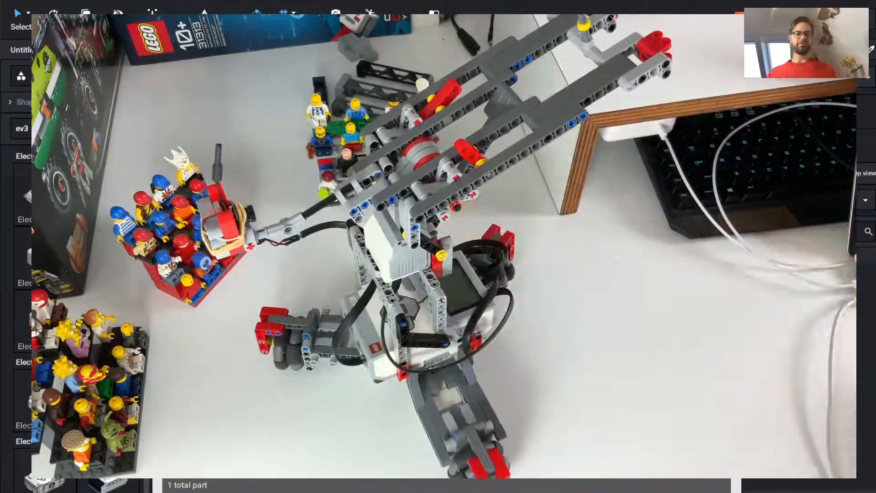
# Remove the 'ev3' search term so the Master palette lists every part.
pyautogui.hotkey('ctrl', 'alt', 'shift', 's')
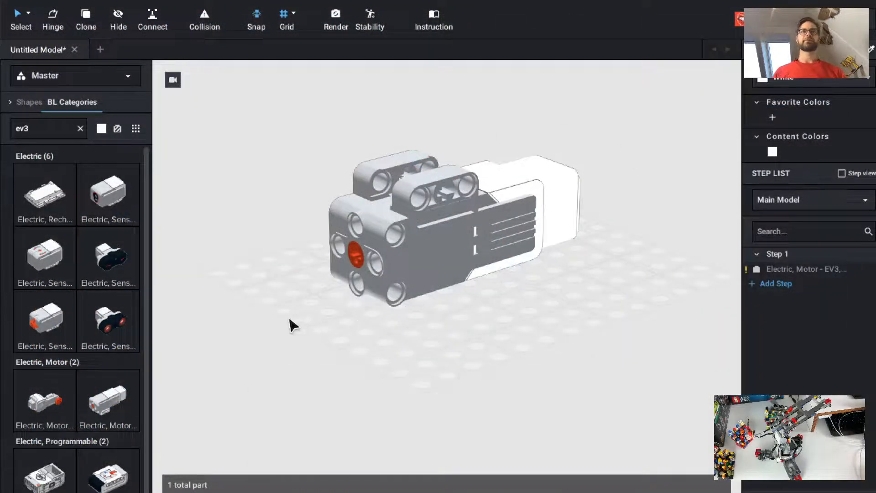
pyautogui.click(80, 128)
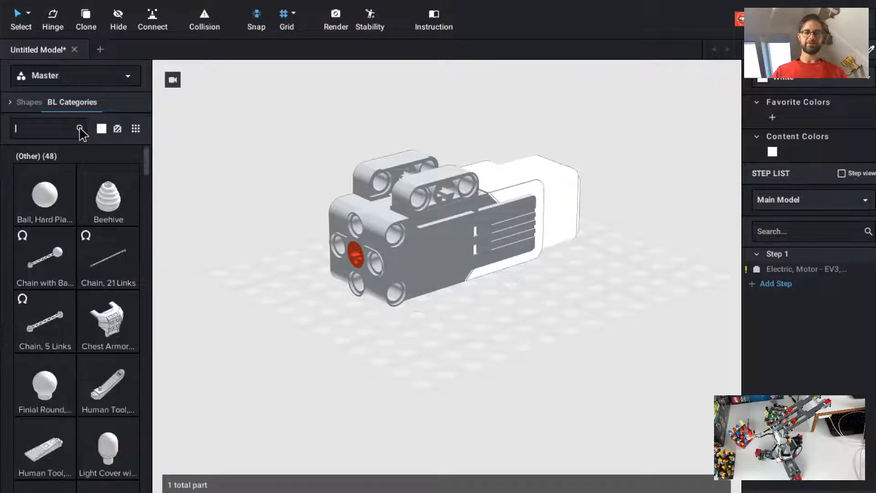
# Search 'pin' in the 31313-1 Mindstorms EV3 palette and scroll to Technic Pin.
pyautogui.write('pin')
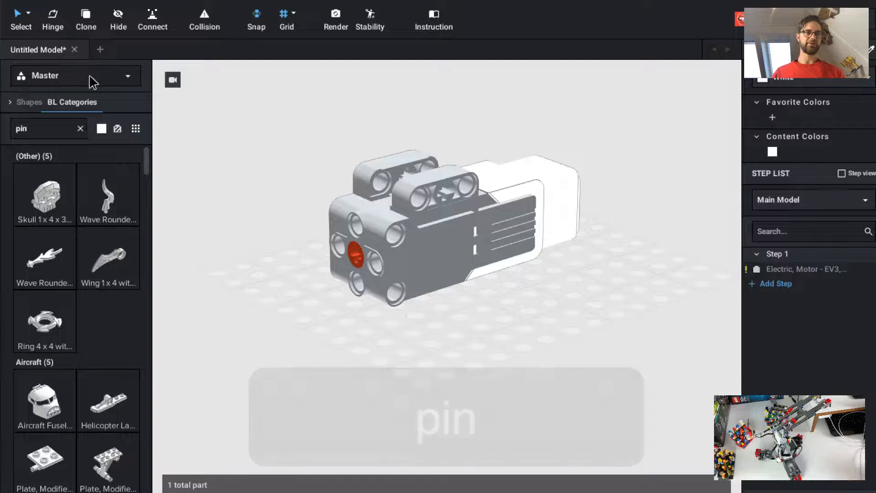
pyautogui.click(92, 82)
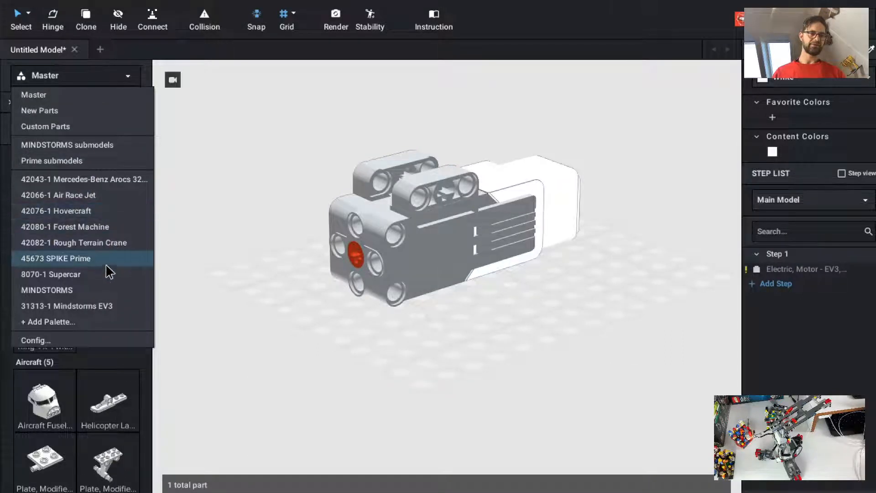
pyautogui.click(99, 306)
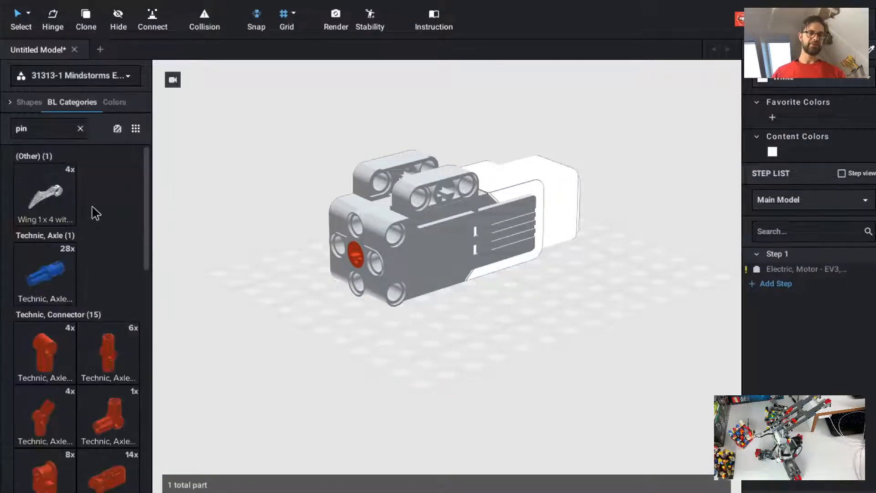
pyautogui.doubleClick(48, 132)
pyautogui.scroll(-10, 117, 303)
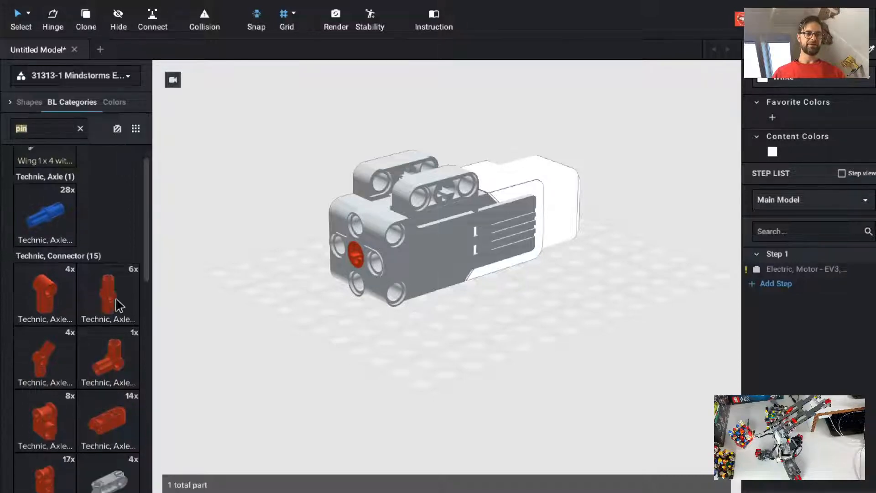
pyautogui.scroll(-6, 118, 303)
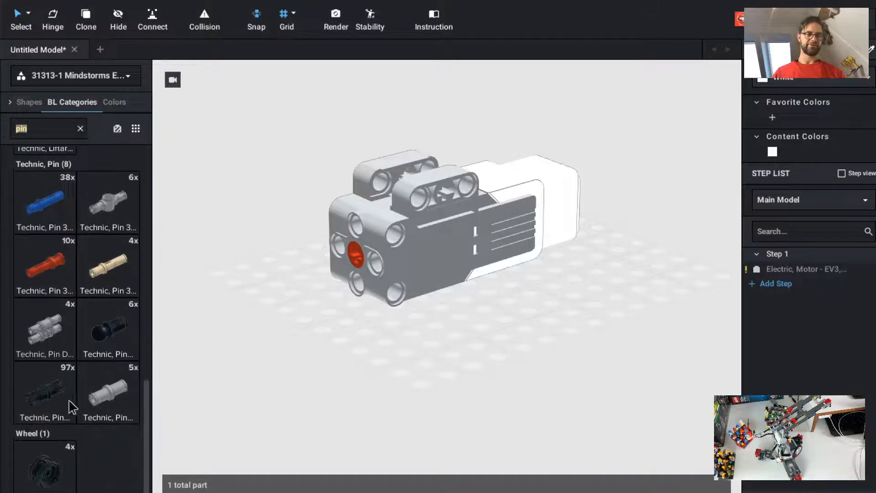
# Insert black friction pins into the motor's four front and left holes.
pyautogui.moveTo(43, 401); pyautogui.dragTo(393, 296)
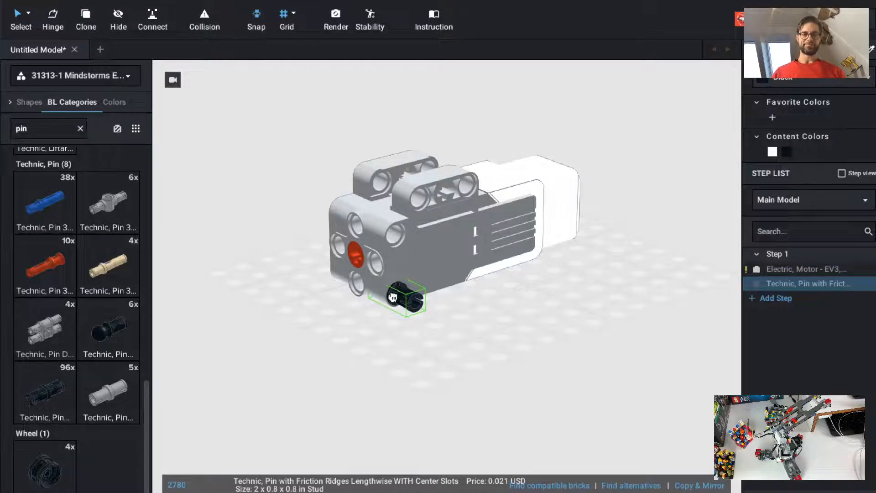
pyautogui.click(392, 297)
pyautogui.click(392, 239)
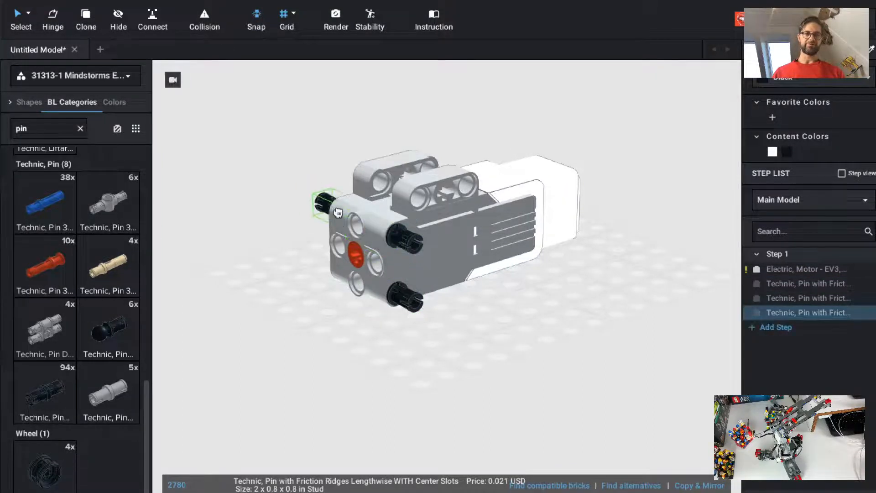
pyautogui.click(326, 204)
pyautogui.click(332, 267)
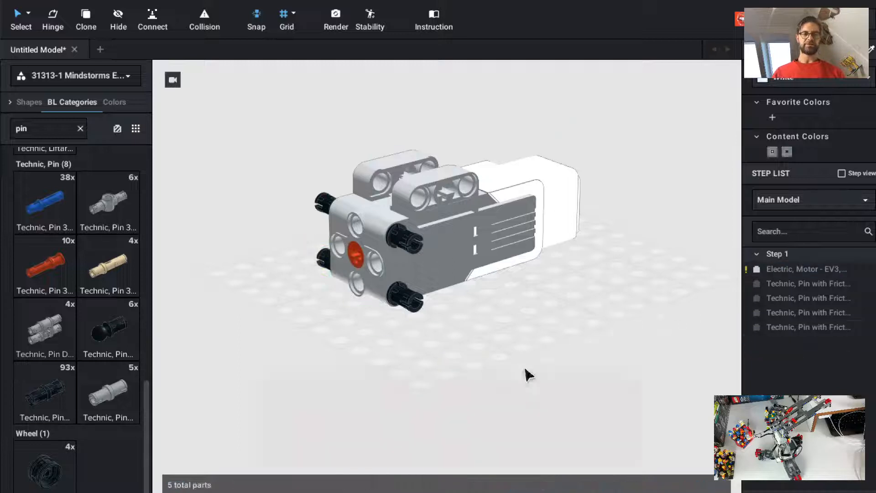
pyautogui.press('Escape')
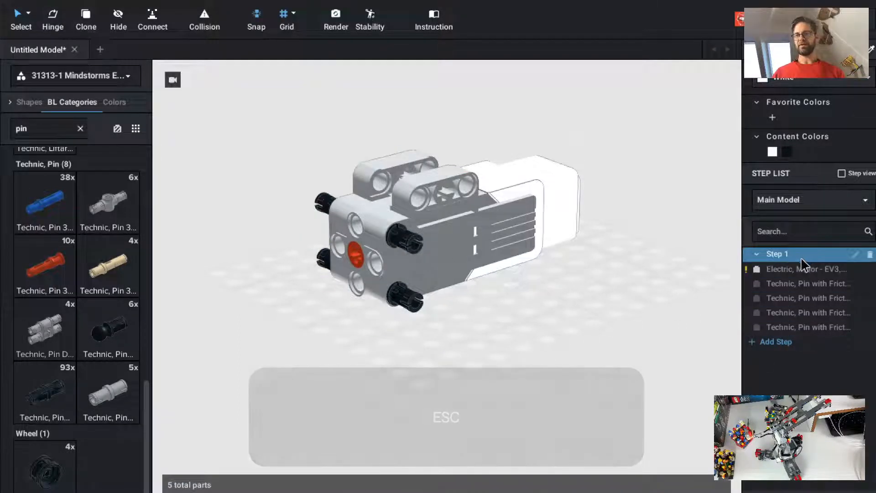
# Add an empty Step 2 after Step 1 and select the 'pin' search text.
pyautogui.click(797, 269)
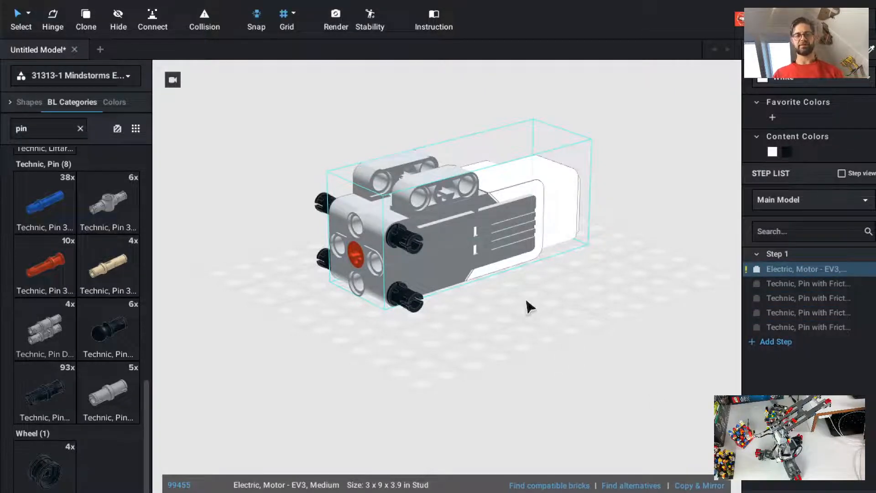
pyautogui.press('super+t')
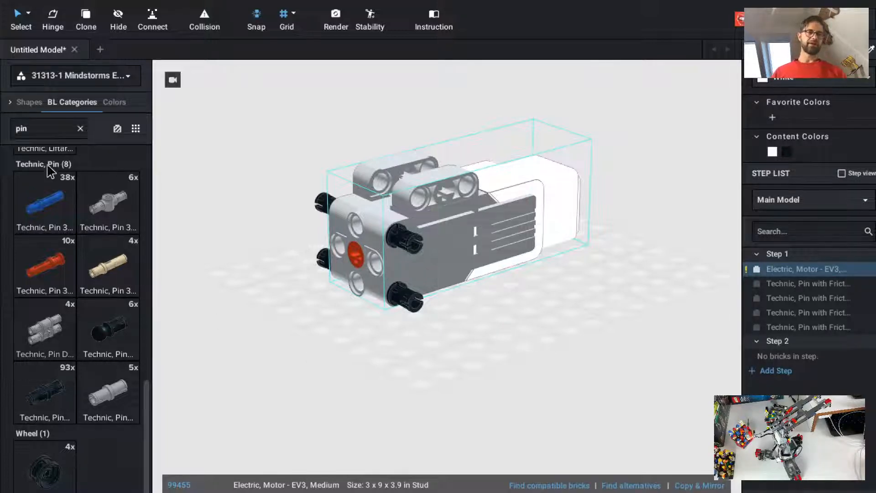
pyautogui.doubleClick(43, 128)
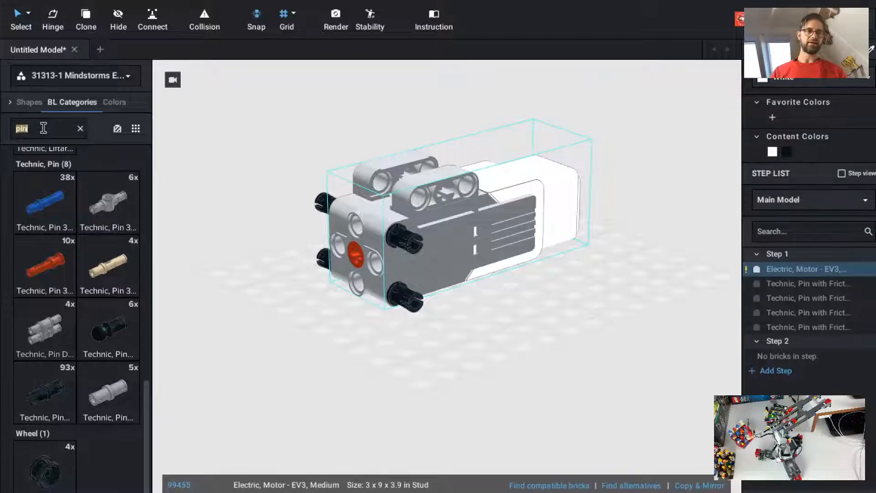
# Mount an upright 1x5 liftarm onto the motor's pins.
pyautogui.write('arm')
pyautogui.click(119, 258)
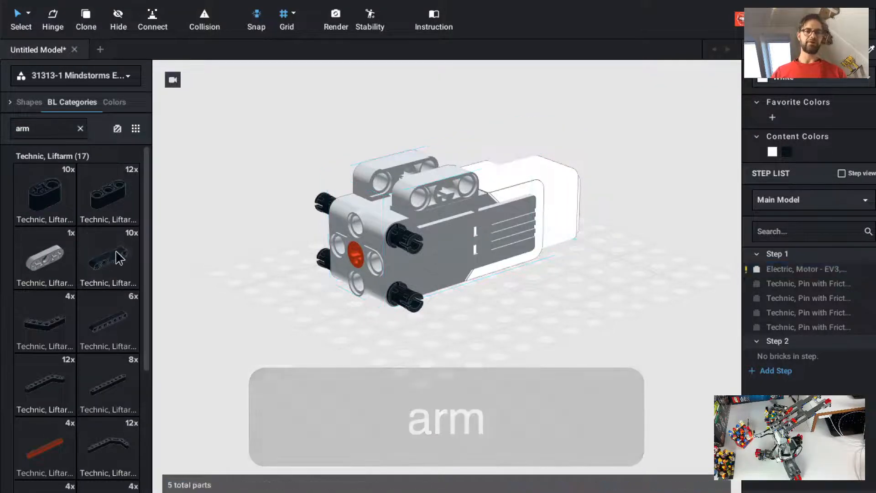
pyautogui.moveTo(120, 258); pyautogui.dragTo(267, 206)
pyautogui.press('Up')
pyautogui.press('Left')
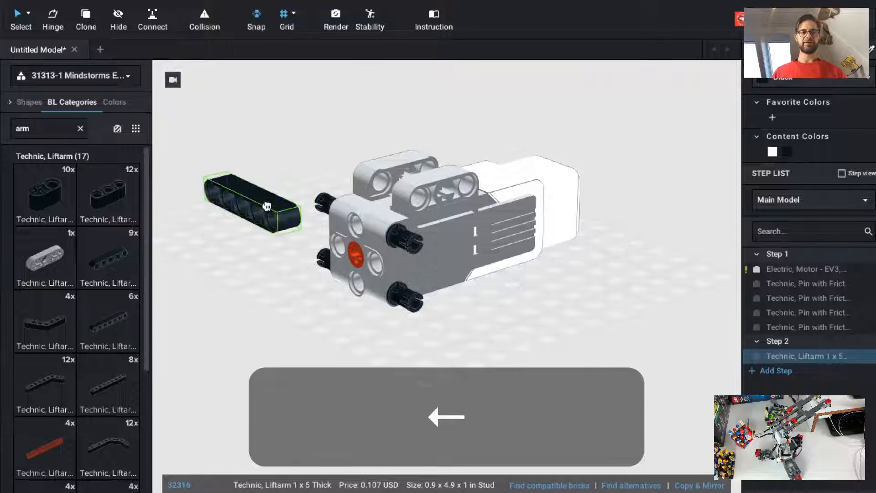
pyautogui.press('Up')
pyautogui.press('Left')
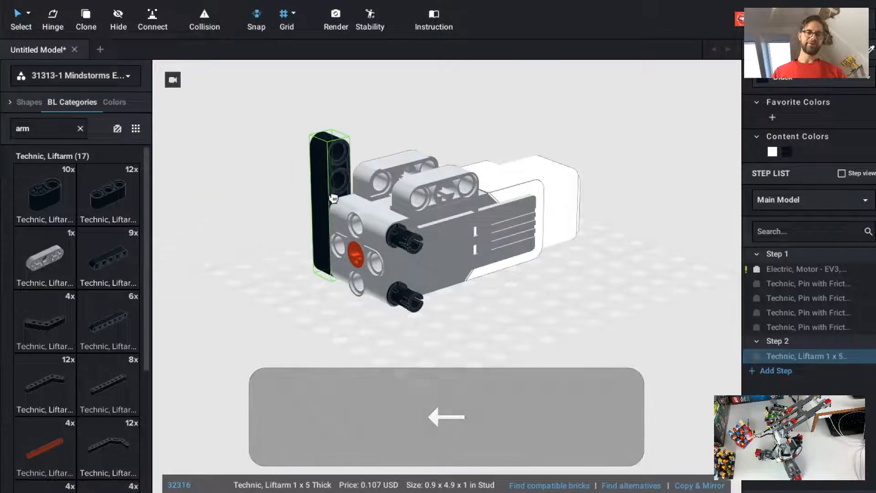
pyautogui.click(349, 183)
pyautogui.press('Escape')
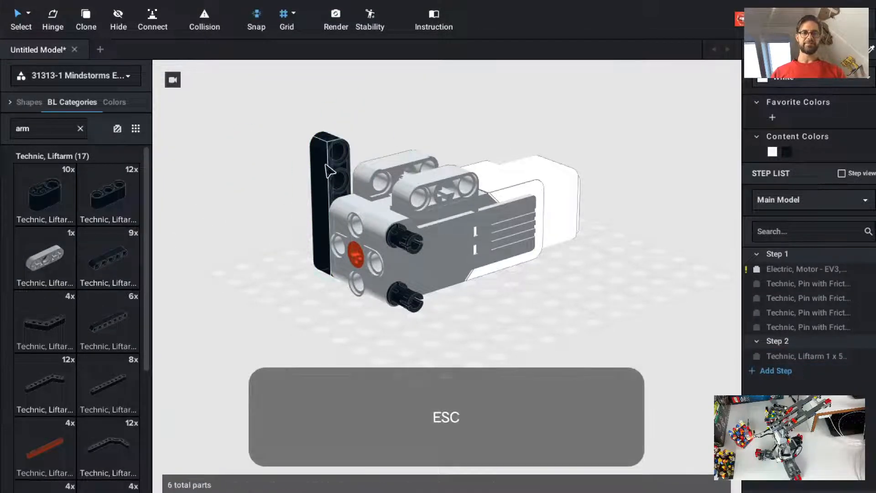
# Recolour the 1x5 liftarm Dark Bluish Gray.
pyautogui.click(802, 81)
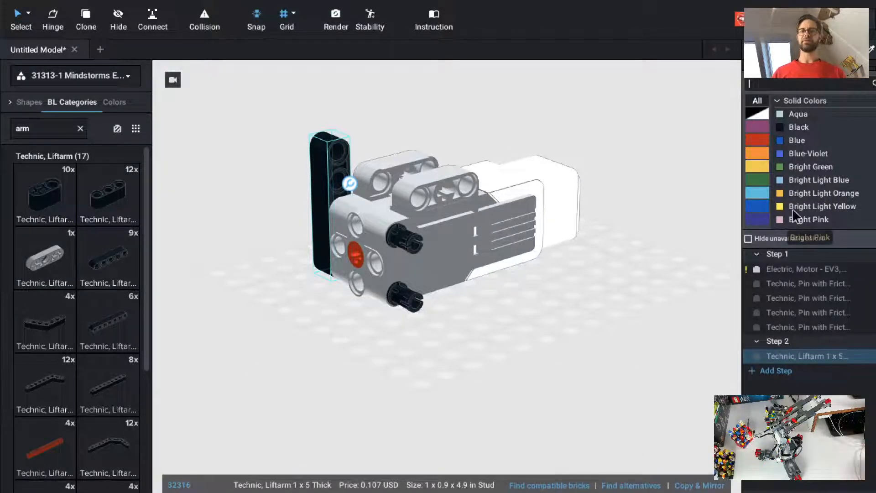
pyautogui.click(754, 109)
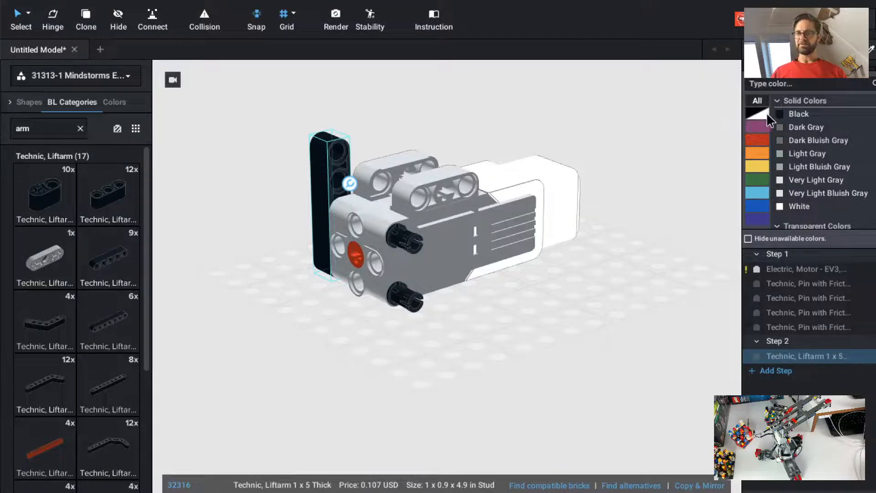
pyautogui.click(831, 141)
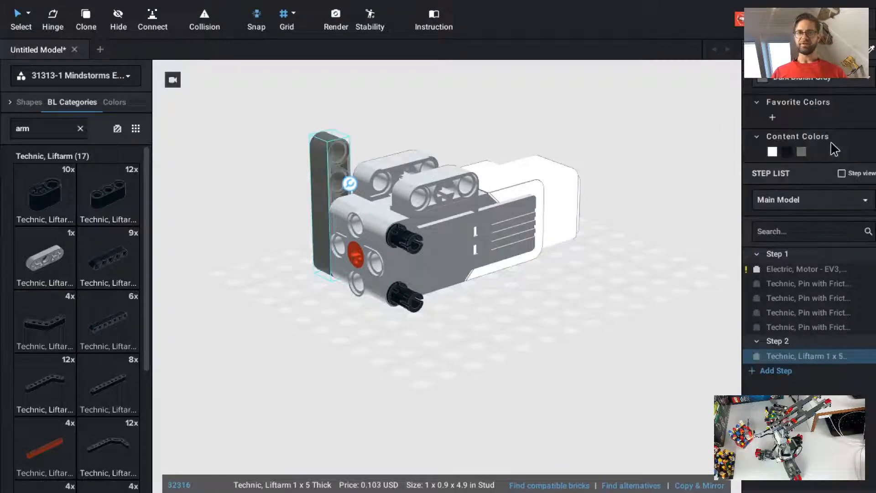
pyautogui.click(545, 319)
pyautogui.moveTo(516, 376); pyautogui.dragTo(540, 387, button='right')
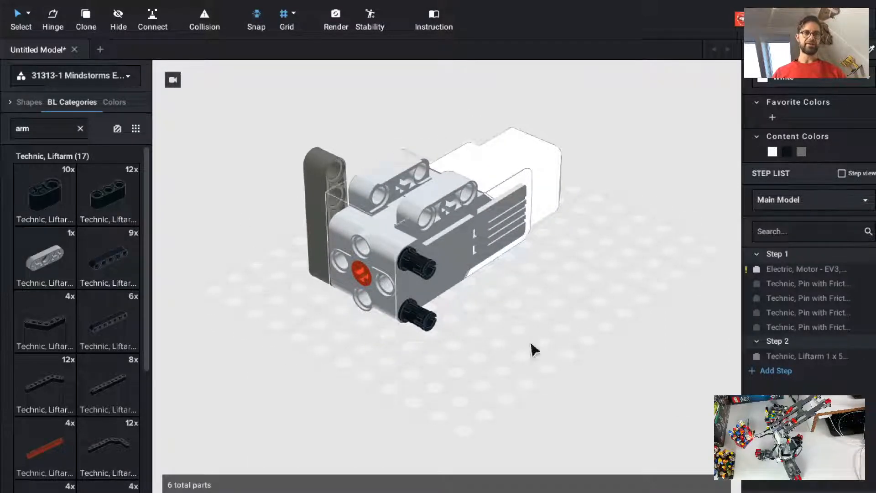
pyautogui.click(796, 361)
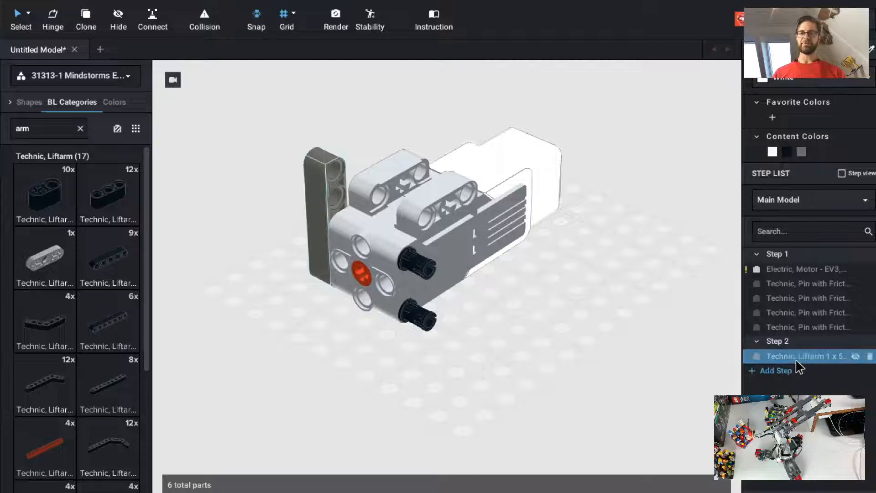
pyautogui.click(155, 177)
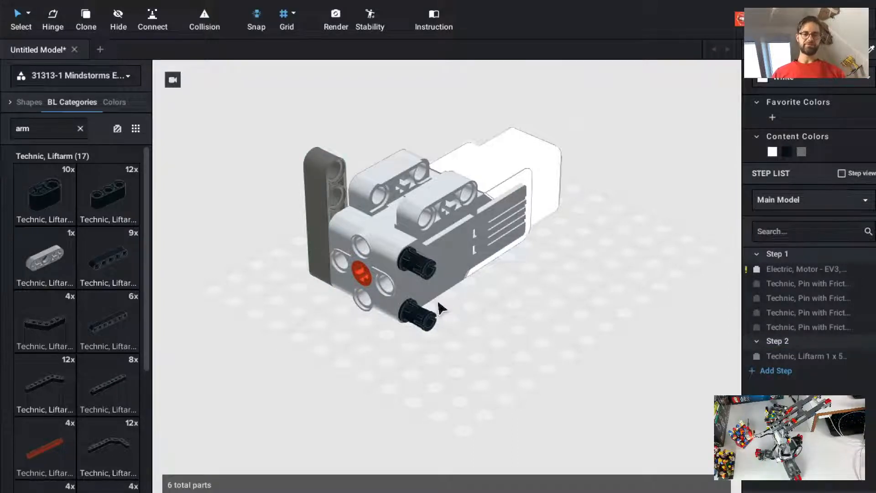
# Clone a black friction pin into the liftarm's top hole.
pyautogui.press('c')
pyautogui.click(425, 322)
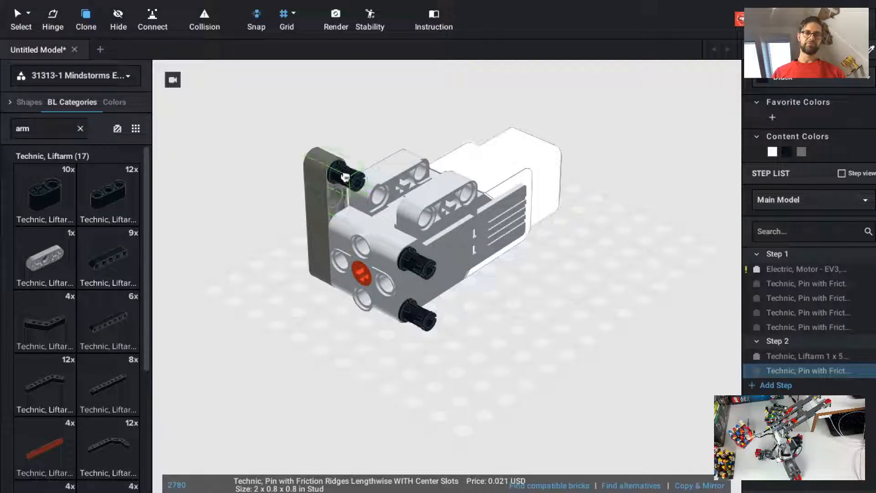
pyautogui.click(345, 177)
pyautogui.press('Escape')
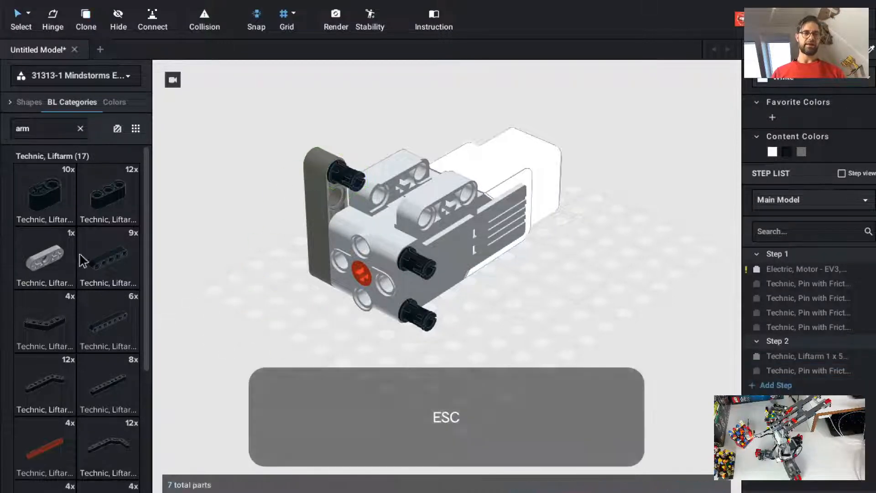
pyautogui.scroll(-5, 107, 392)
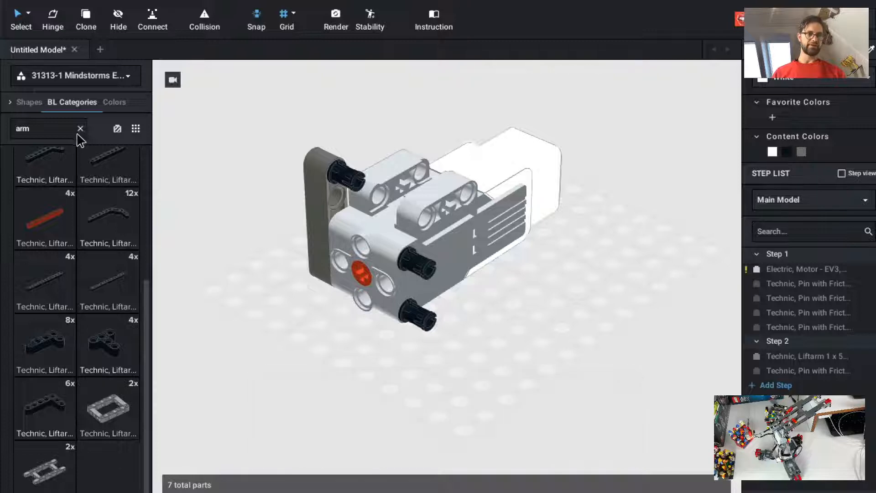
# Search 'pin 3' and fit a blue Technic Pin 3L into the motor.
pyautogui.click(81, 129)
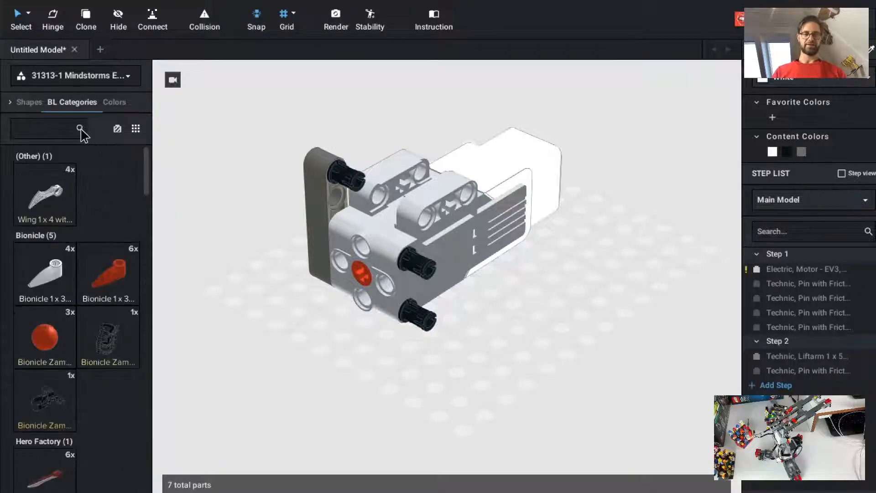
pyautogui.write('pin')
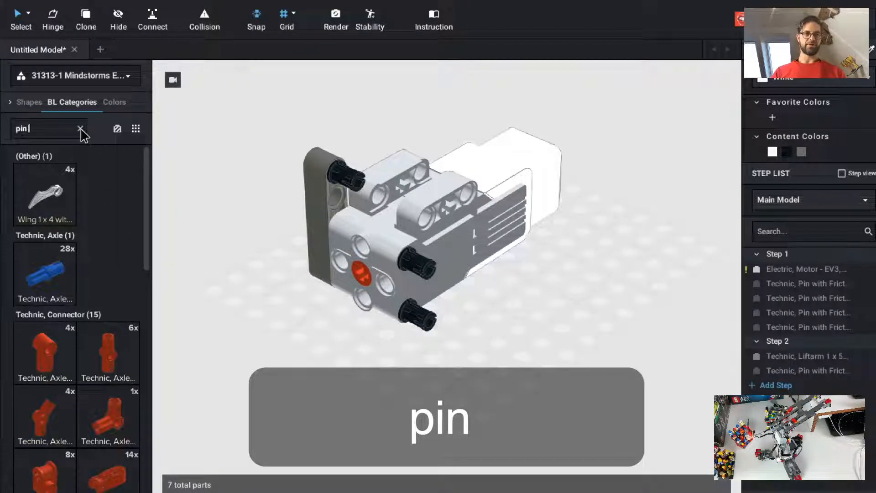
pyautogui.write(' 3')
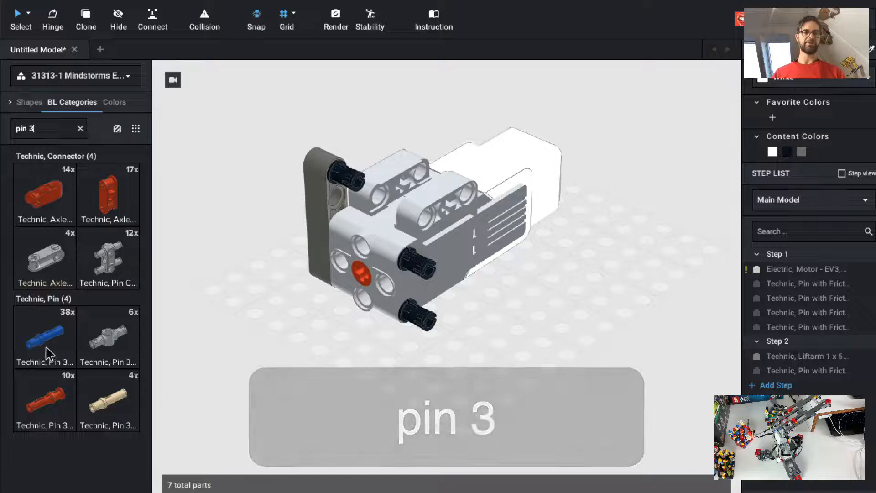
pyautogui.moveTo(276, 344); pyautogui.dragTo(356, 211)
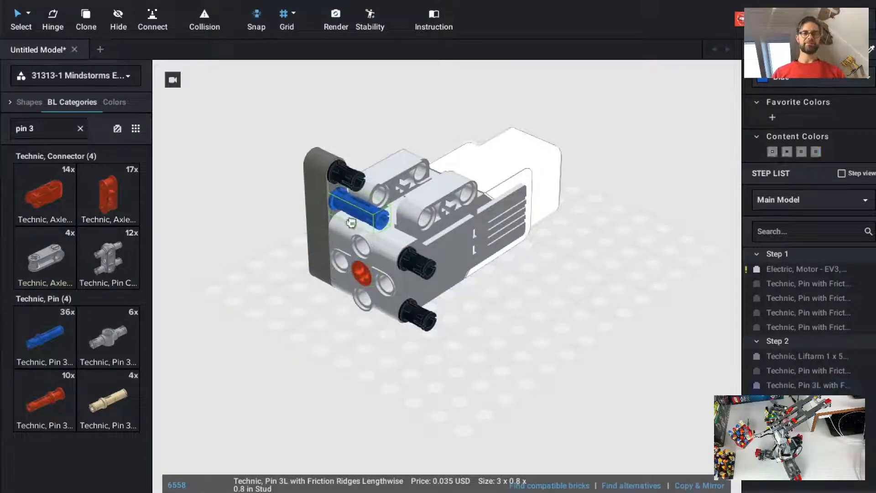
pyautogui.press('Escape')
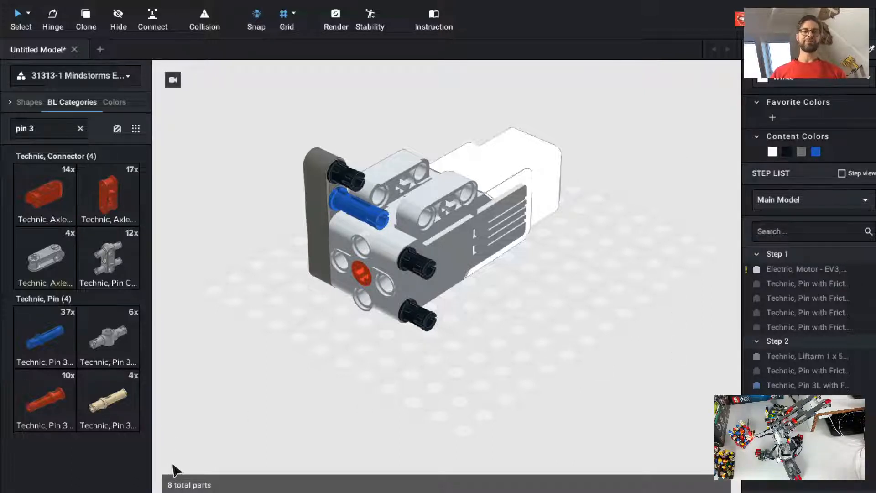
# Clear the pin search and add a new building step.
pyautogui.click(81, 129)
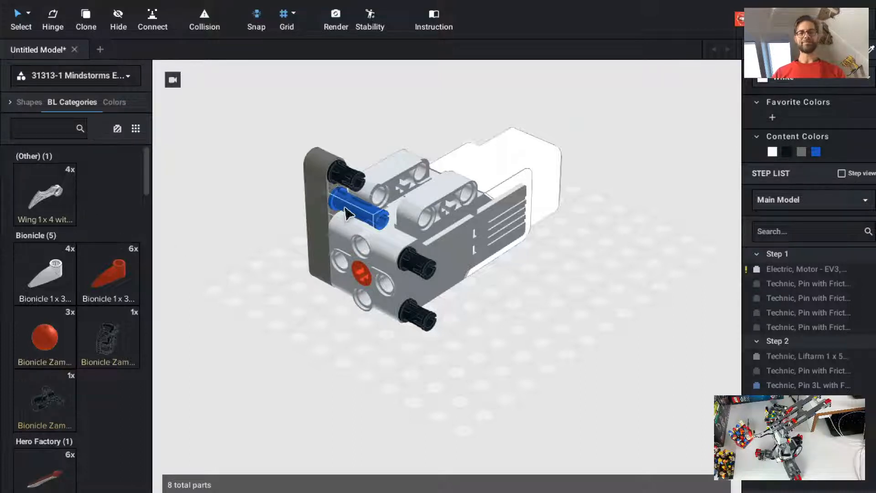
pyautogui.click(820, 272)
pyautogui.click(18, 128)
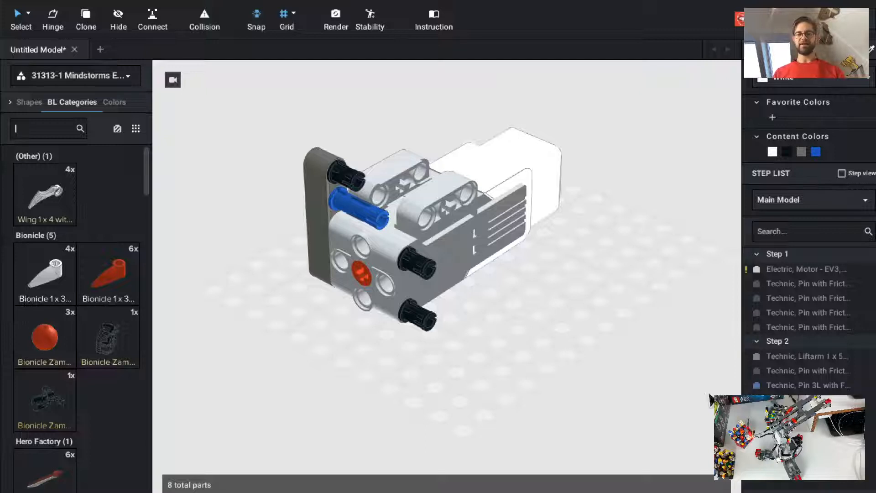
pyautogui.press('super+t')
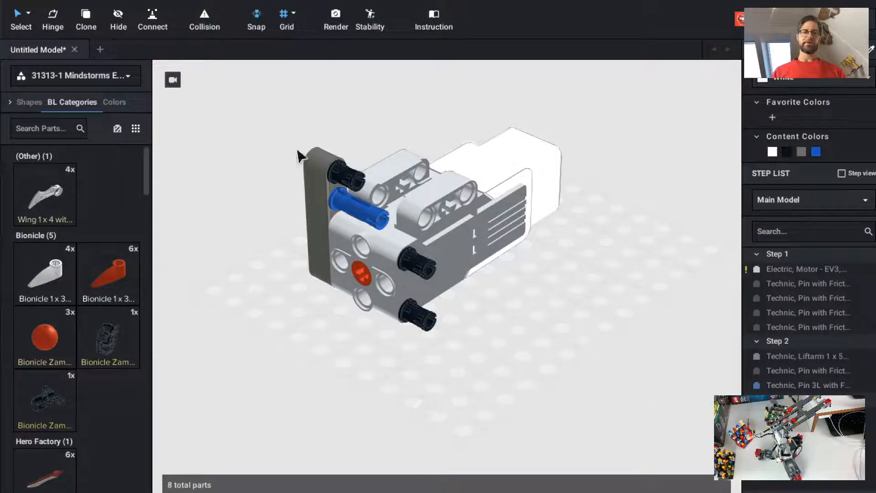
# Place a 1x3 thick liftarm on the motor's top corner.
pyautogui.click(44, 131)
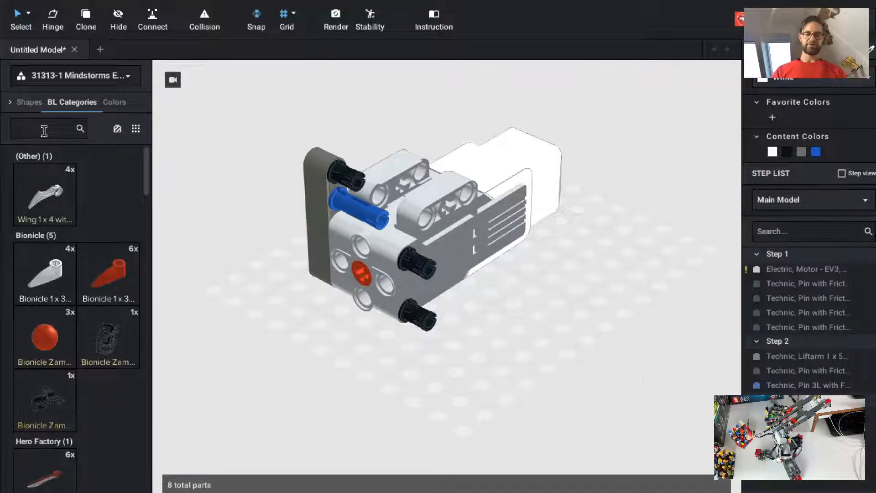
pyautogui.write('arm')
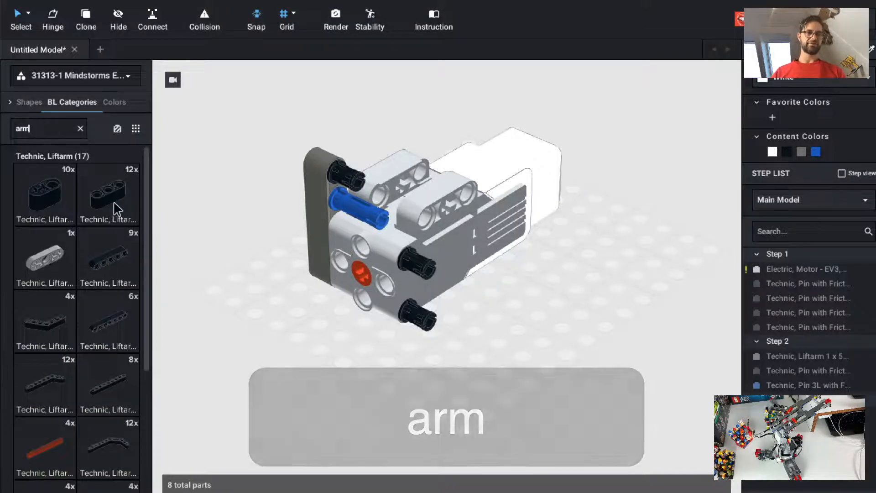
pyautogui.moveTo(116, 206); pyautogui.dragTo(313, 244)
pyautogui.press('Up')
pyautogui.press('Left')
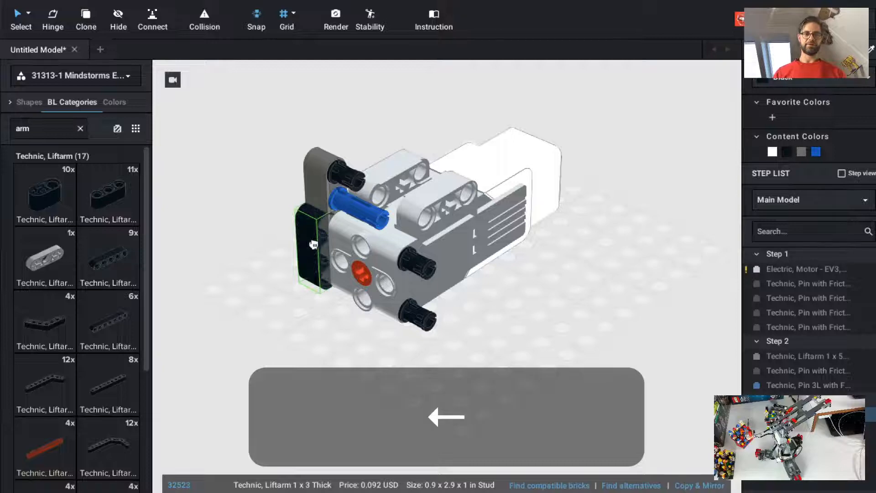
pyautogui.click(347, 176)
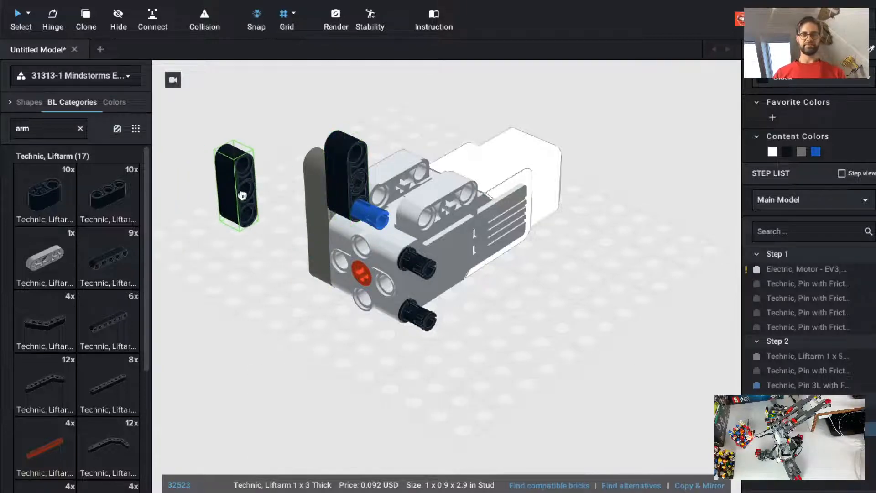
pyautogui.press('Escape')
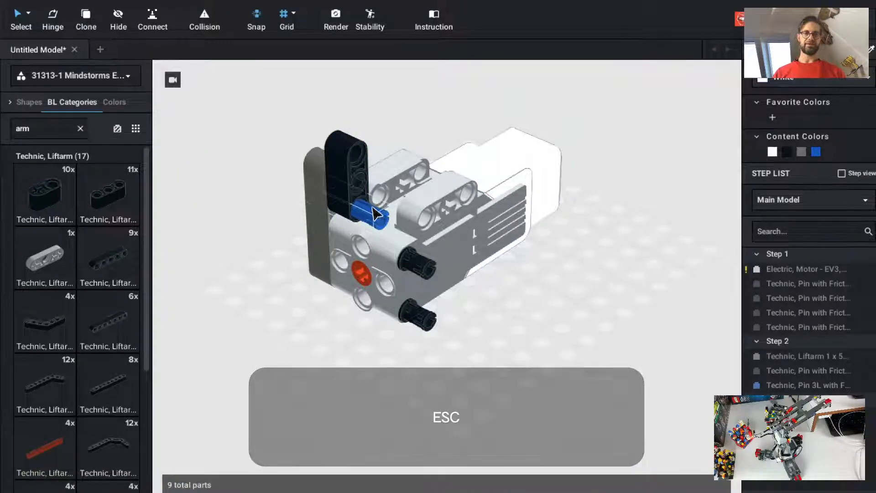
# Move the blue 3L pin into the 1x3 liftarm's hole.
pyautogui.moveTo(368, 214); pyautogui.dragTo(298, 203)
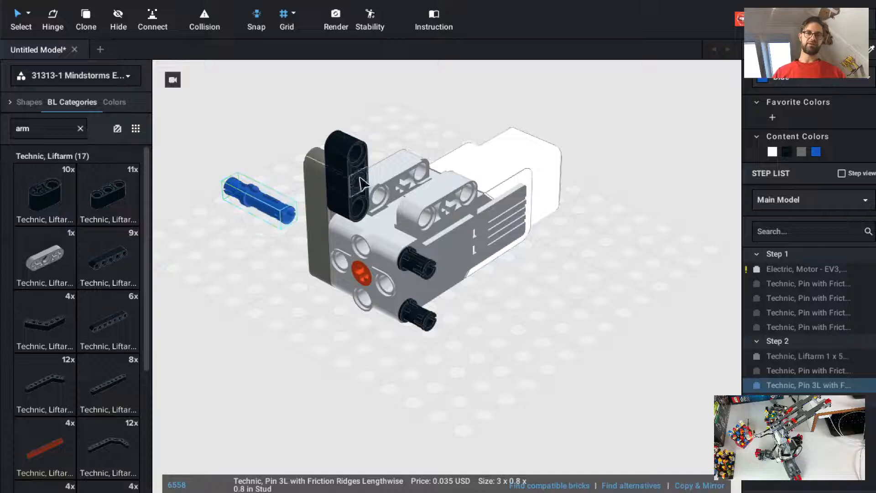
pyautogui.click(355, 210)
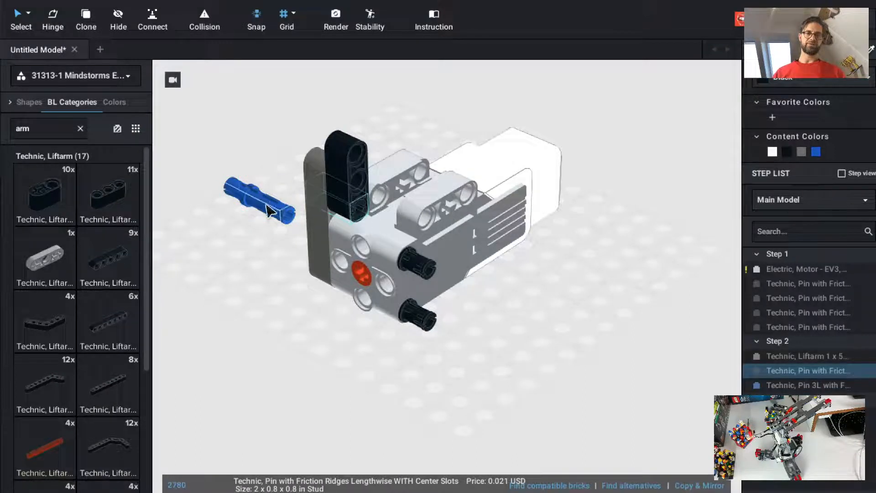
pyautogui.moveTo(269, 210); pyautogui.dragTo(350, 193)
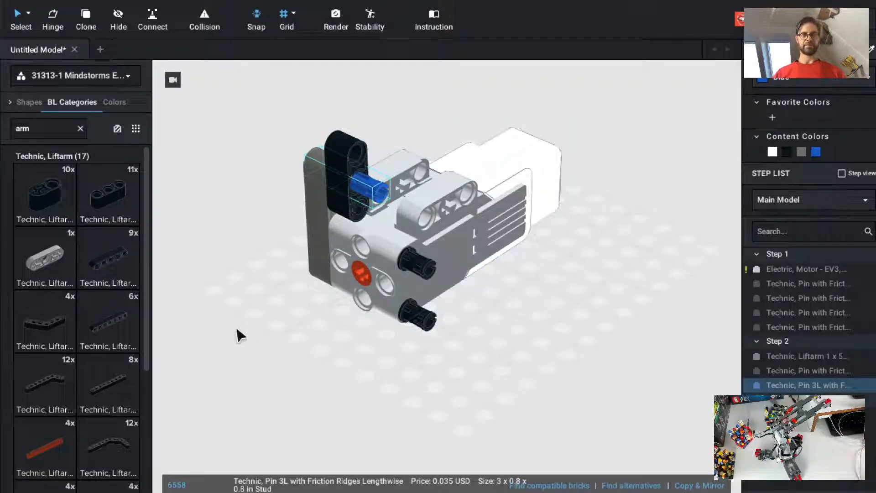
pyautogui.click(241, 360)
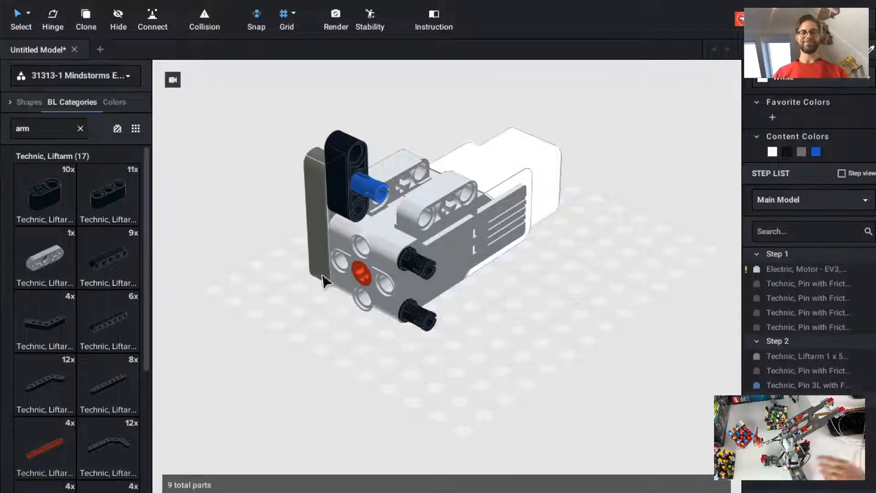
# Recolour the 1x3 thick liftarm dark grey.
pyautogui.click(345, 169)
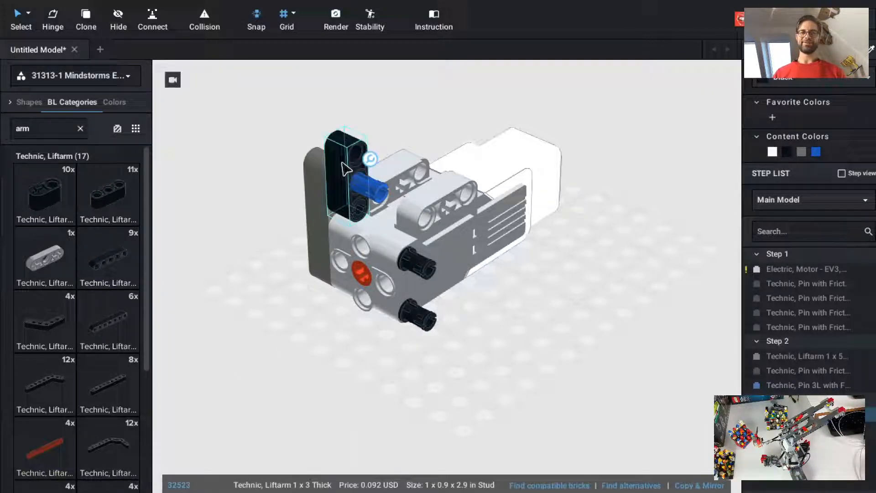
pyautogui.click(801, 151)
pyautogui.click(643, 219)
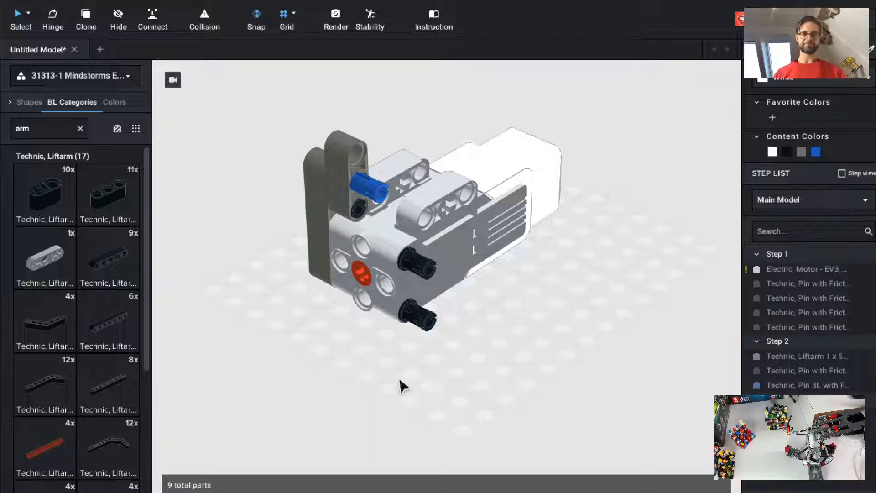
pyautogui.click(345, 178)
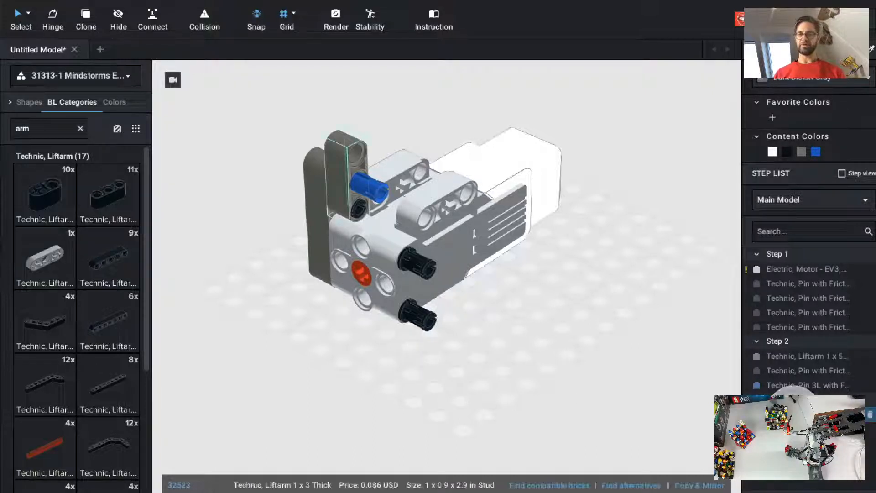
pyautogui.click(476, 314)
# Clone a second blue 3L pin and start a new building step.
pyautogui.press('c')
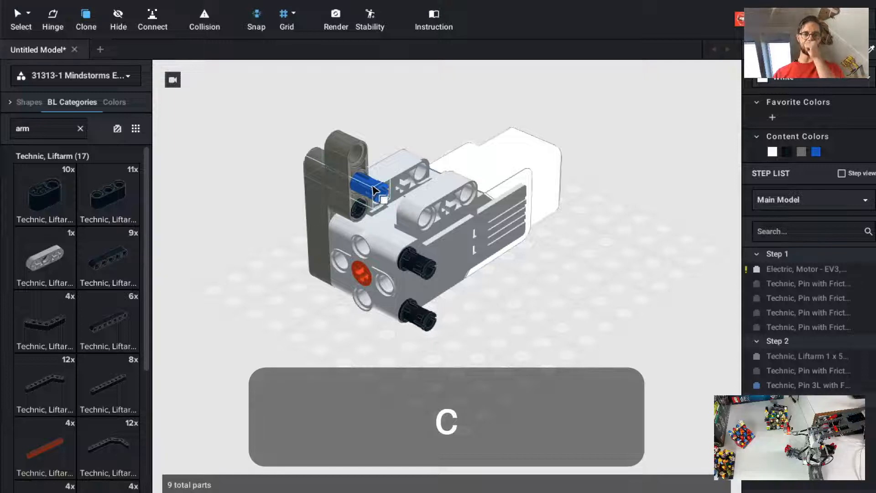
pyautogui.click(374, 189)
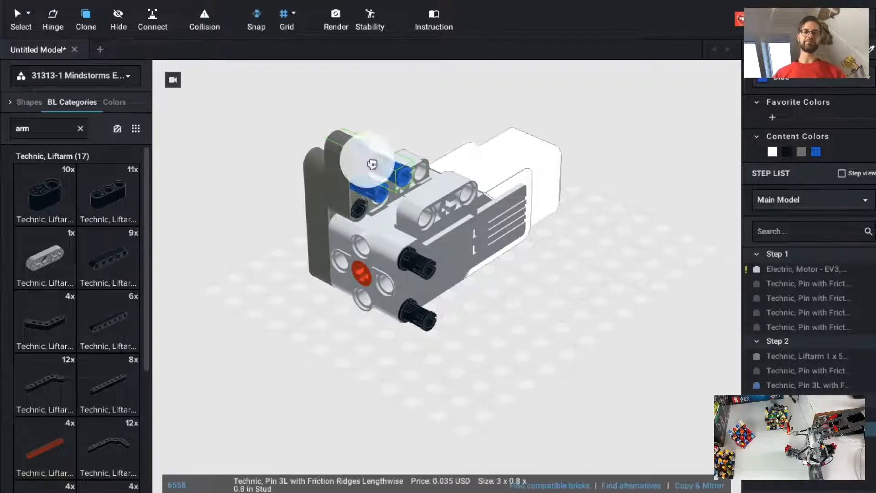
pyautogui.press('Escape')
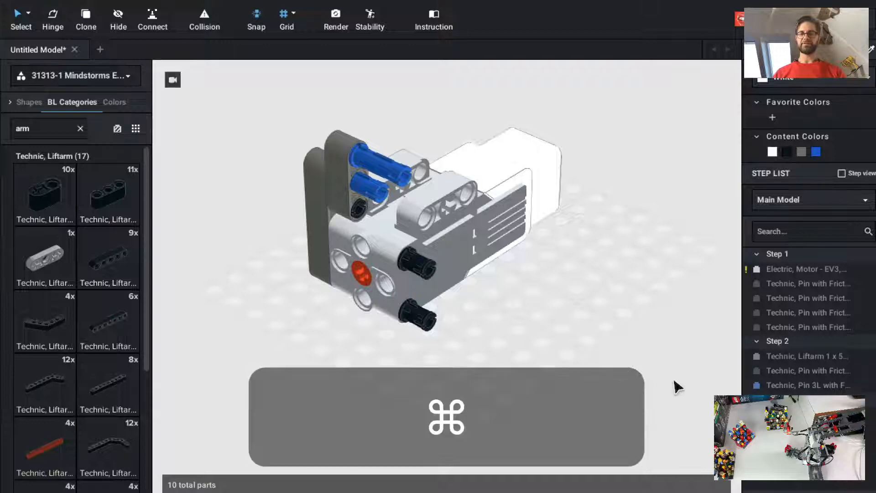
pyautogui.press('super+t')
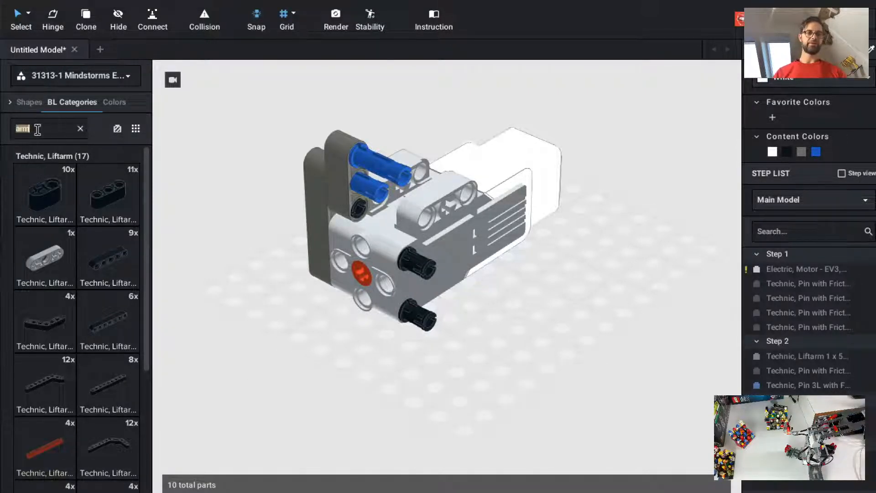
# Add a 3x5 L-shaped liftarm, rotated to fit, and recolour it dark grey.
pyautogui.press('BackSpace')
pyautogui.press('BackSpace')
pyautogui.write('arm')
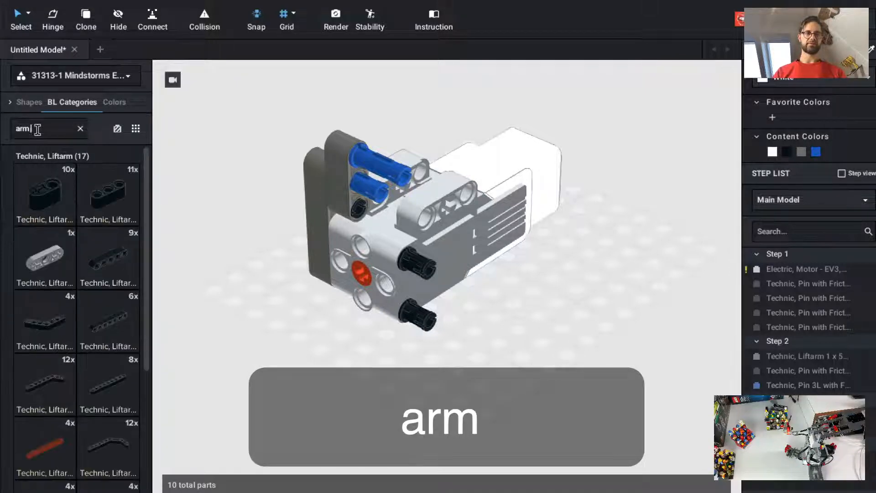
pyautogui.write(' 3x5')
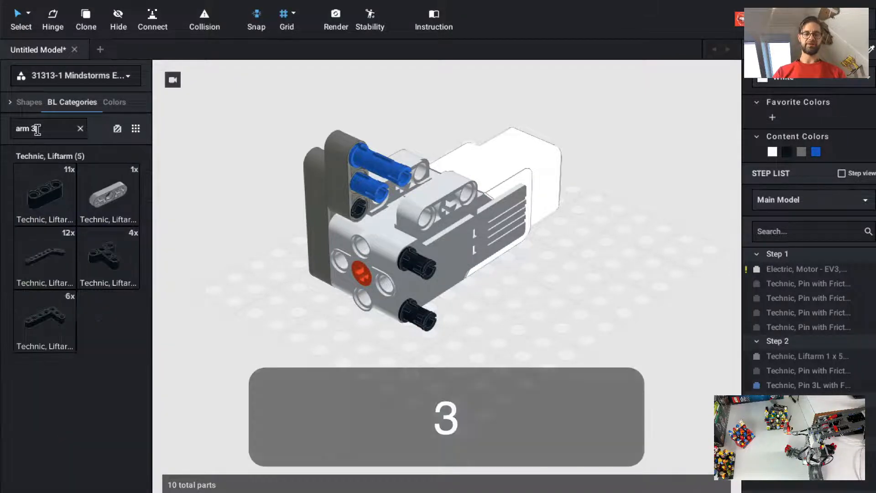
pyautogui.press('BackSpace')
pyautogui.press('BackSpace')
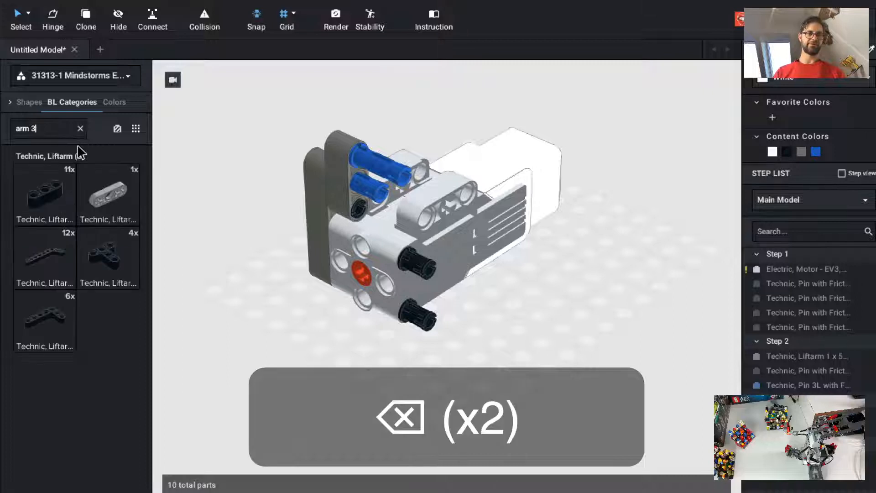
pyautogui.moveTo(45, 320); pyautogui.dragTo(595, 354)
pyautogui.press('Right')
pyautogui.press('Up')
pyautogui.press('Up')
pyautogui.press('Left')
pyautogui.press('Up')
pyautogui.press('Up')
pyautogui.press('Right')
pyautogui.press('Up')
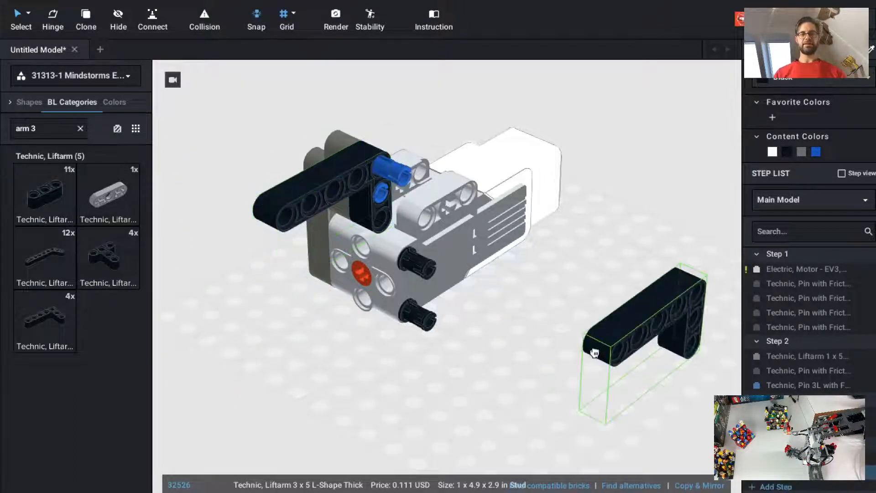
pyautogui.press('Escape')
pyautogui.click(354, 186)
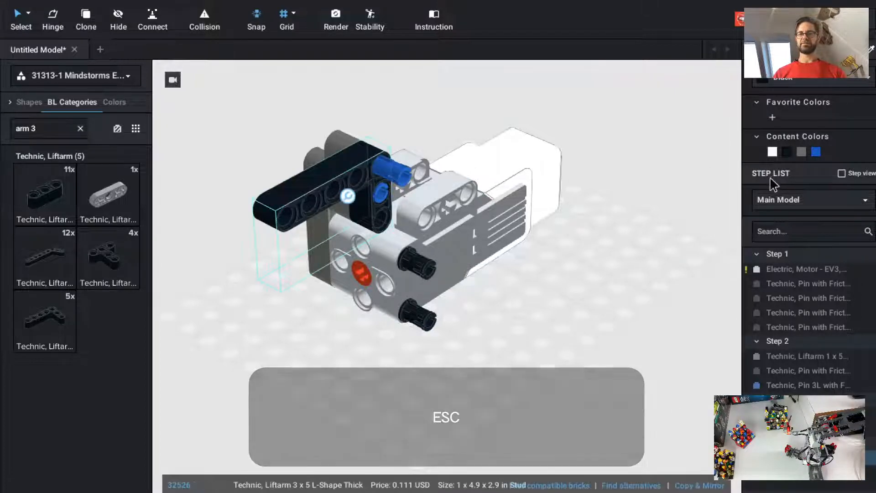
pyautogui.click(801, 153)
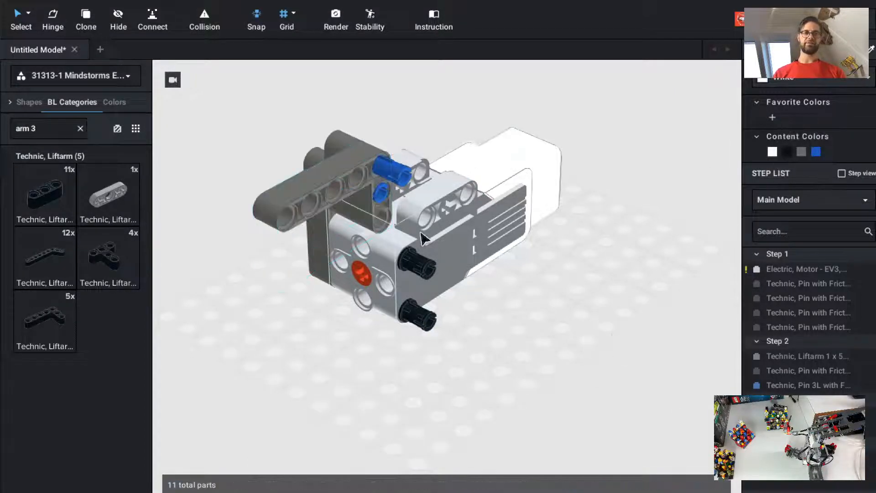
# Clone a blue pin into the L-liftarm's lower hole and start a new step.
pyautogui.press('c')
pyautogui.click(400, 182)
pyautogui.click(420, 237)
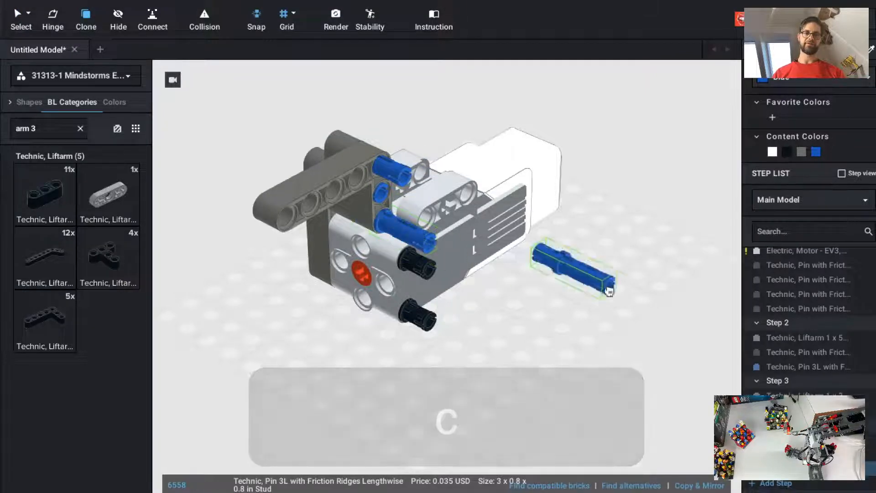
pyautogui.press('Escape')
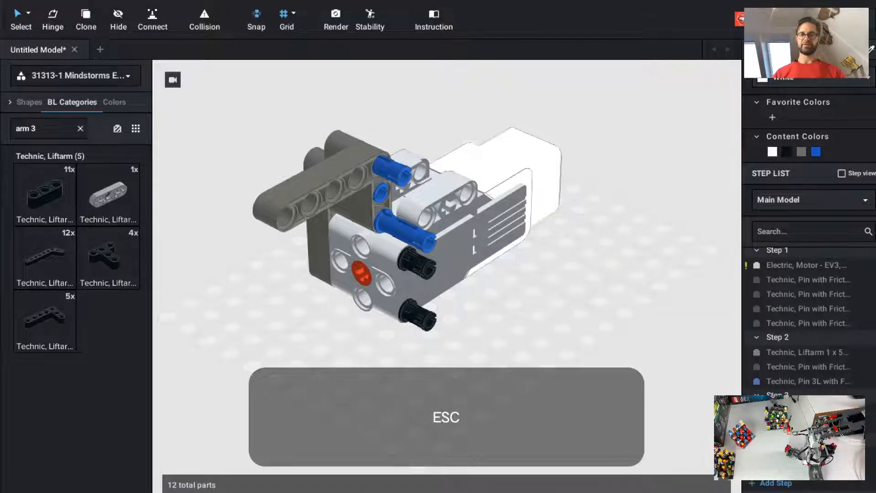
pyautogui.press('super+t')
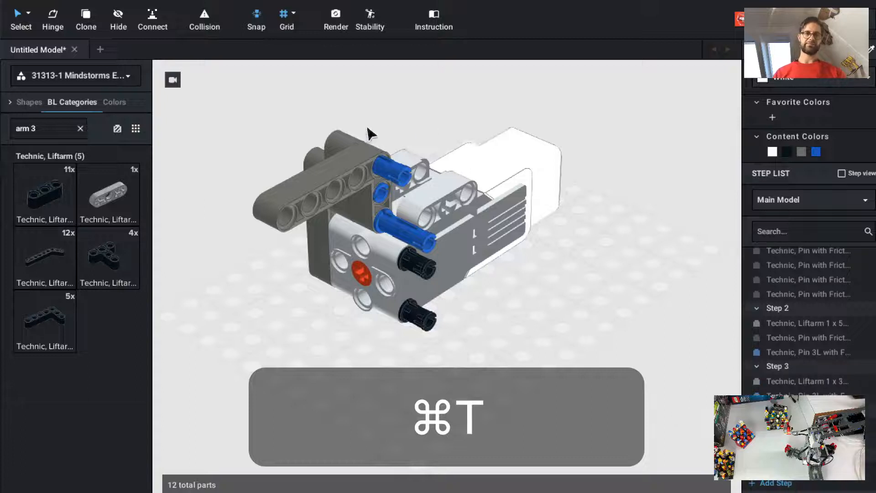
# Clone a black friction pin onto the motor and start another step.
pyautogui.press('c')
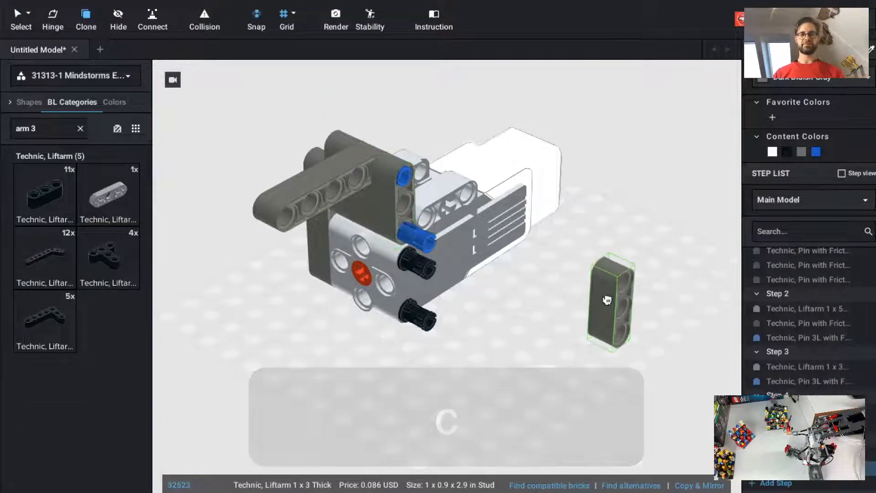
pyautogui.press('Escape')
pyautogui.press('c')
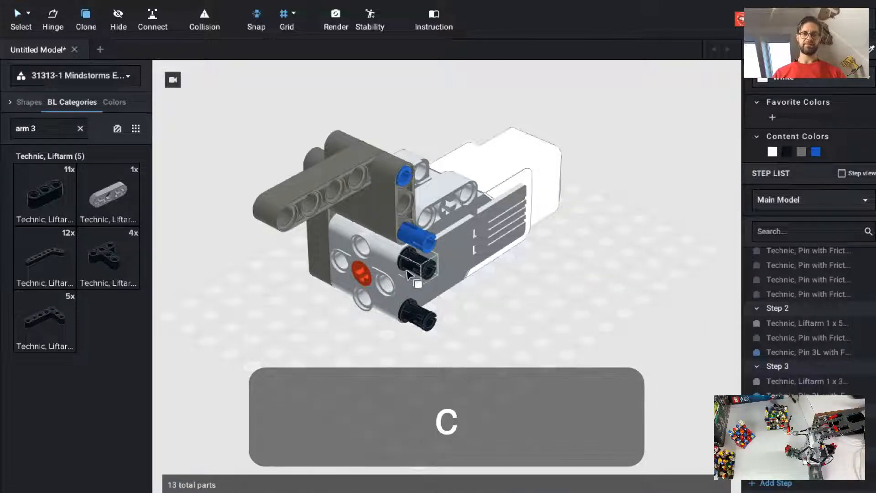
pyautogui.click(417, 261)
pyautogui.click(408, 201)
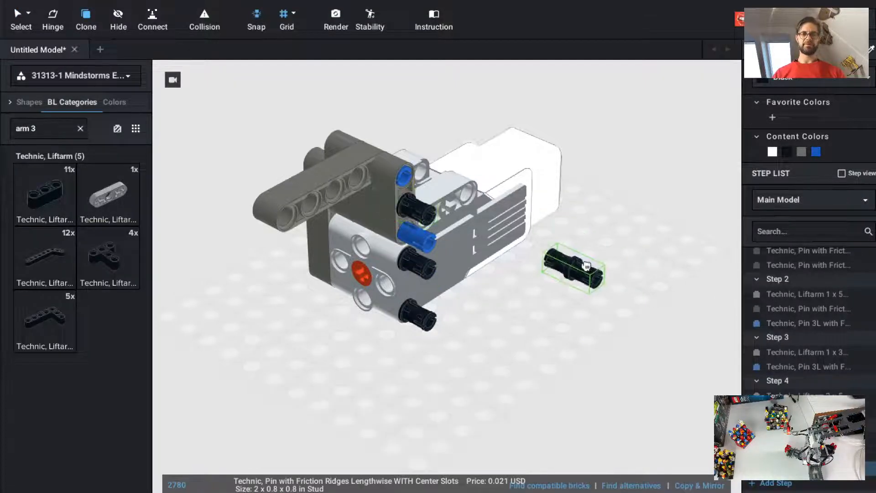
pyautogui.press('Escape')
pyautogui.press('super')
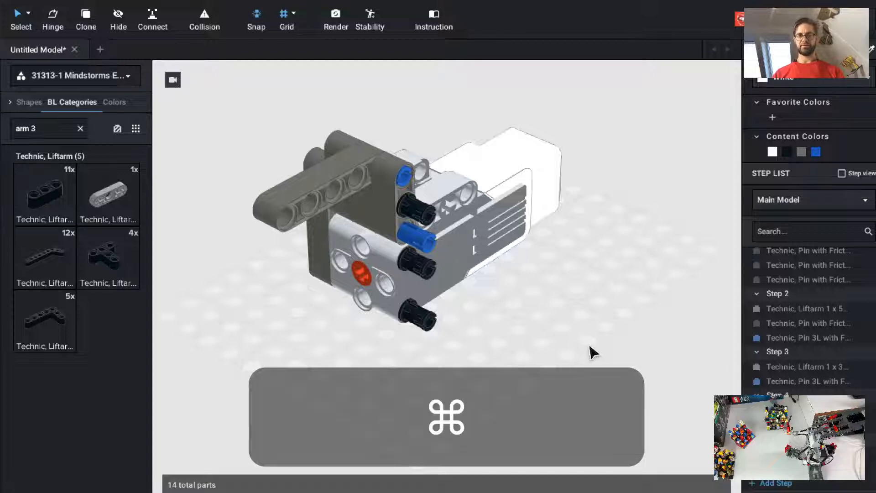
pyautogui.press('super+t')
# Clone the side liftarm onto the motor's front pins as a 1x5 cap.
pyautogui.press('c')
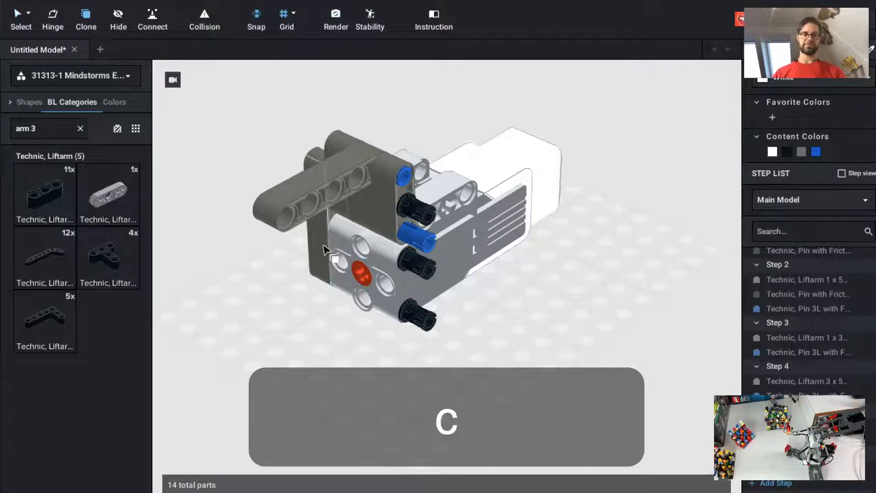
pyautogui.click(310, 248)
pyautogui.click(422, 260)
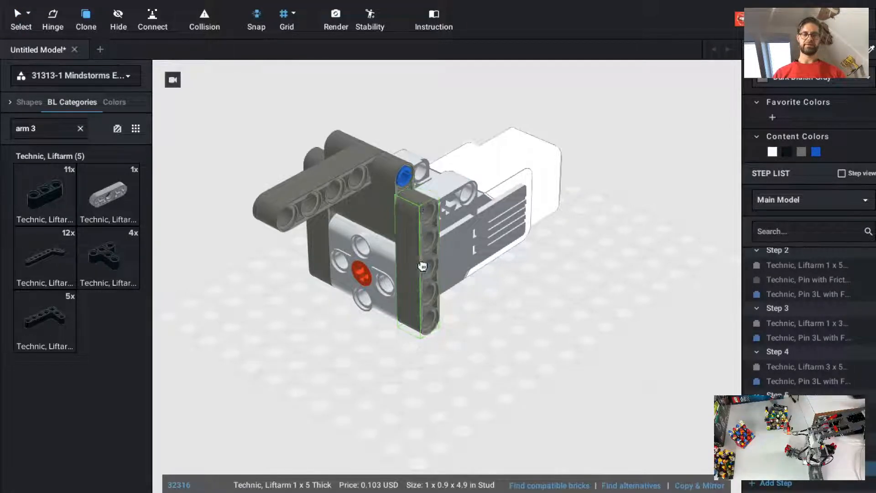
pyautogui.press('Escape')
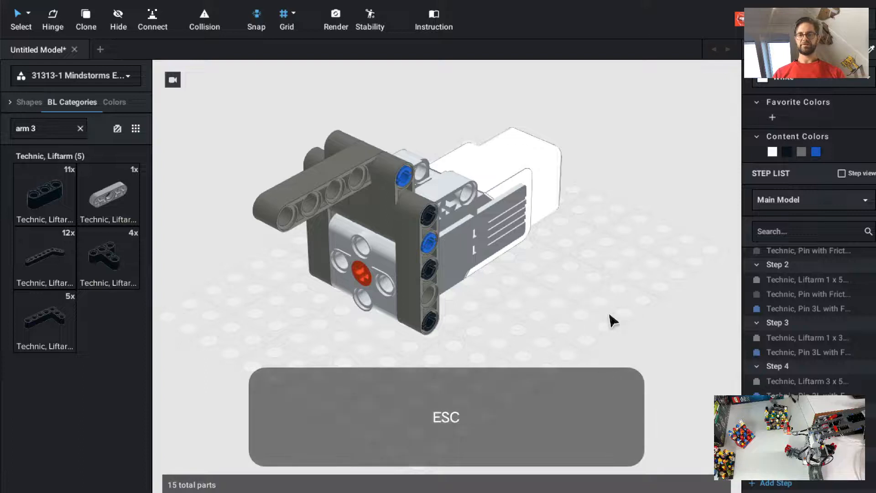
pyautogui.press('super')
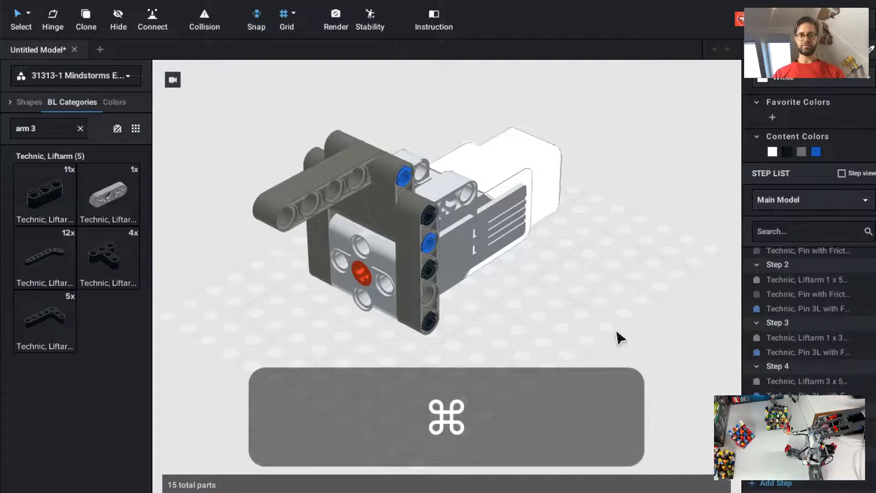
pyautogui.press('super+t')
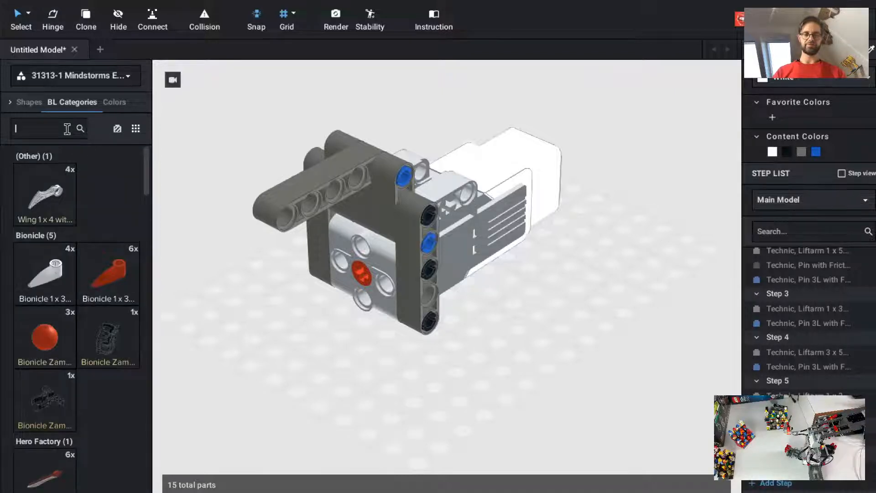
# Search 'ax 6' and seat a Technic Axle 6 in the motor's red connector.
pyautogui.write('ax 6')
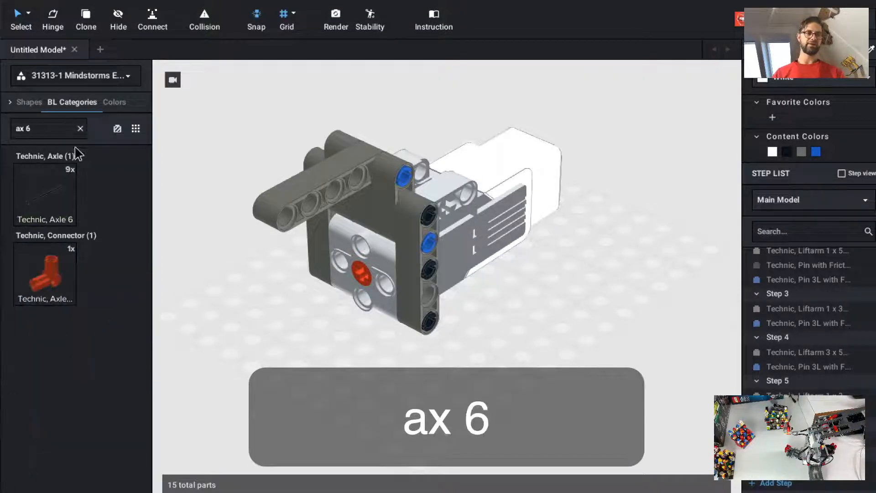
pyautogui.moveTo(58, 210); pyautogui.dragTo(322, 304)
pyautogui.press('Left')
pyautogui.hotkey('ctrl', 'c')
pyautogui.hotkey('ctrl', 'v')
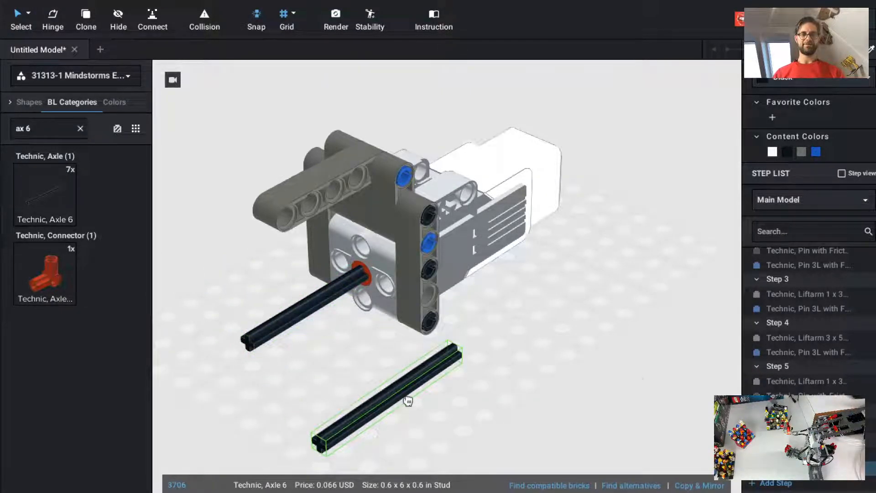
pyautogui.press('Escape')
# Fit a yellow Technic Bush 1/2 Smooth onto the black axle at the motor's output.
pyautogui.click(80, 128)
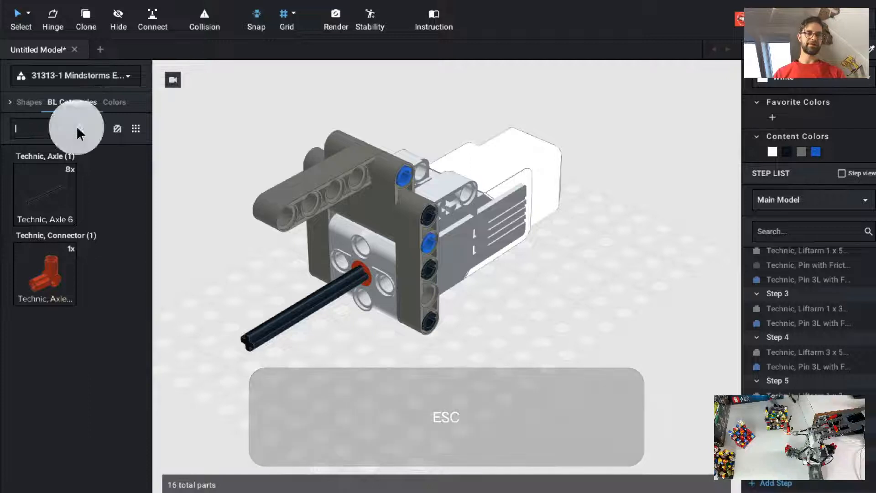
pyautogui.write('bush')
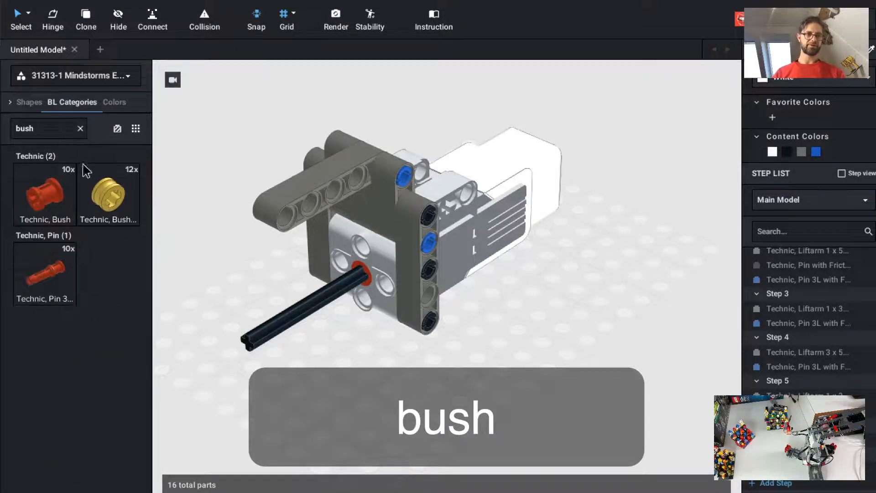
pyautogui.moveTo(105, 191); pyautogui.dragTo(358, 284)
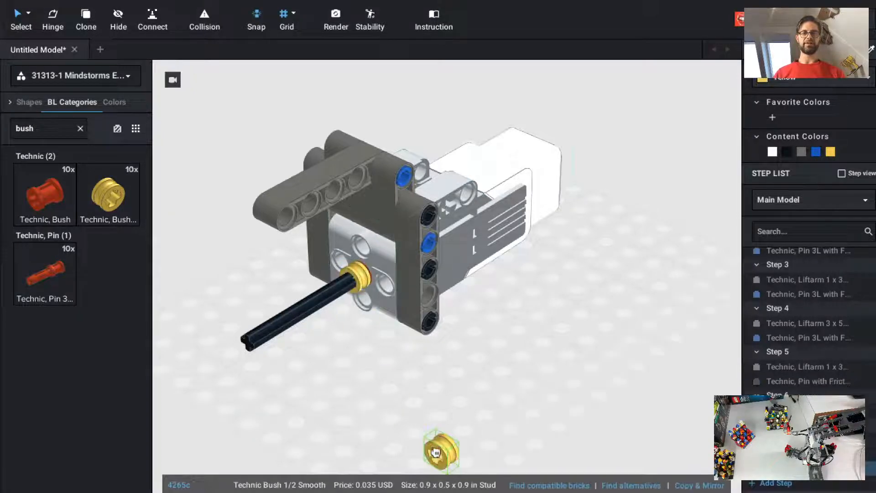
pyautogui.press('Escape')
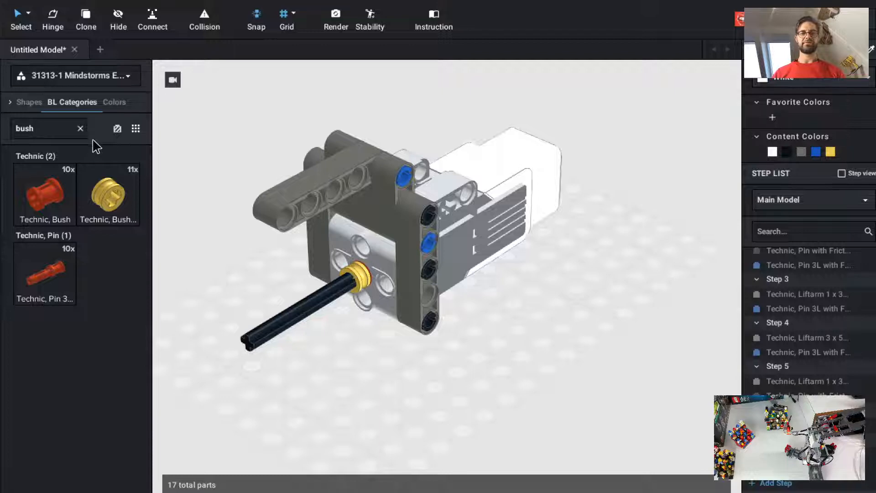
pyautogui.click(80, 128)
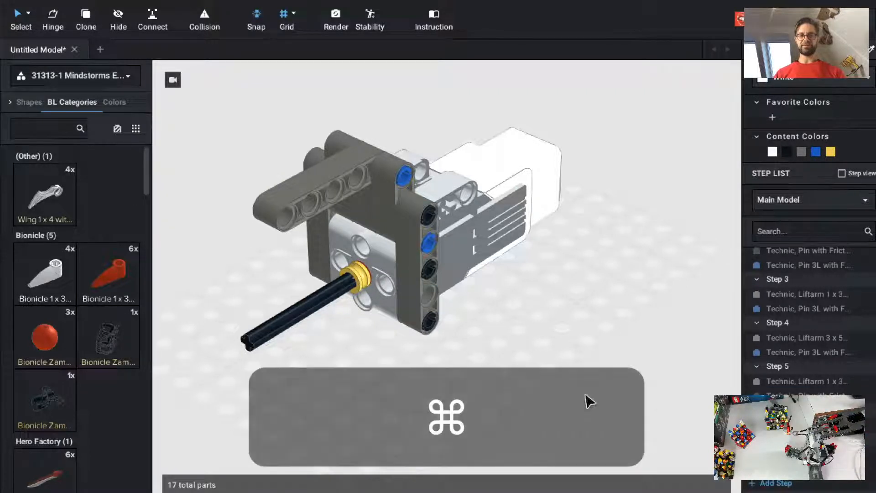
# Mount a black Wheel 30.4mm D. x 20mm on the axle beside the motor frame.
pyautogui.press('super+t')
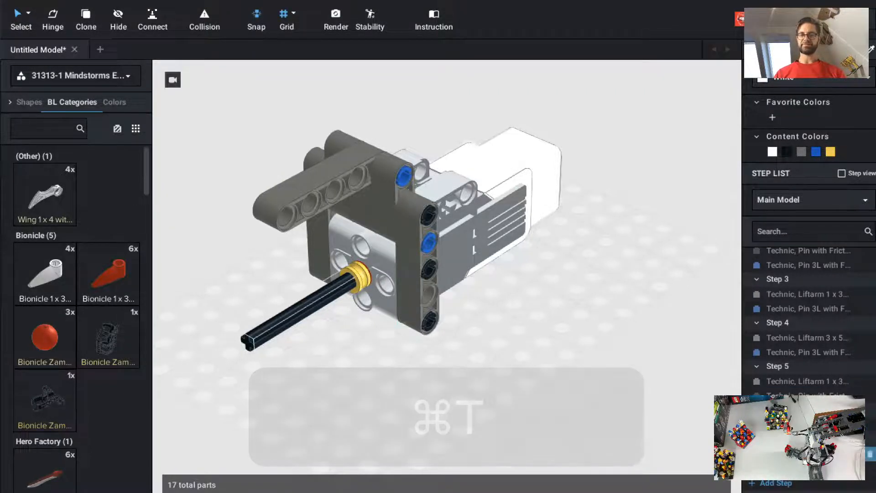
pyautogui.scroll(-1, 803, 347)
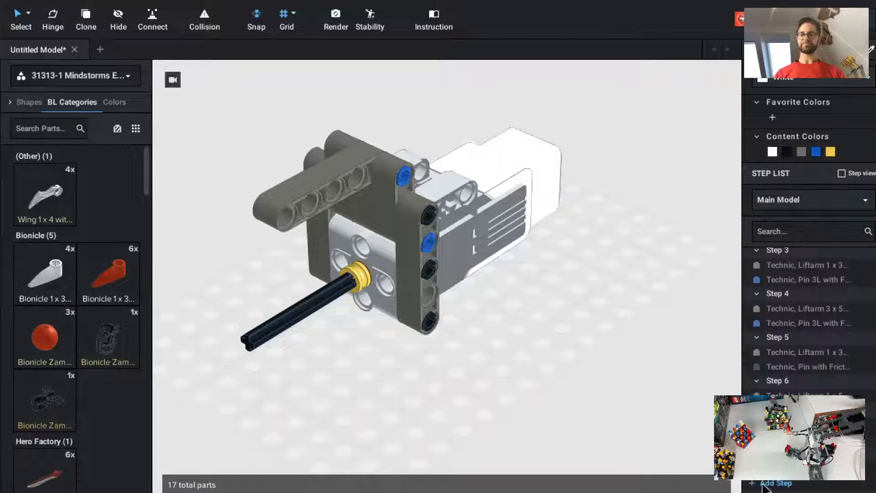
pyautogui.click(47, 130)
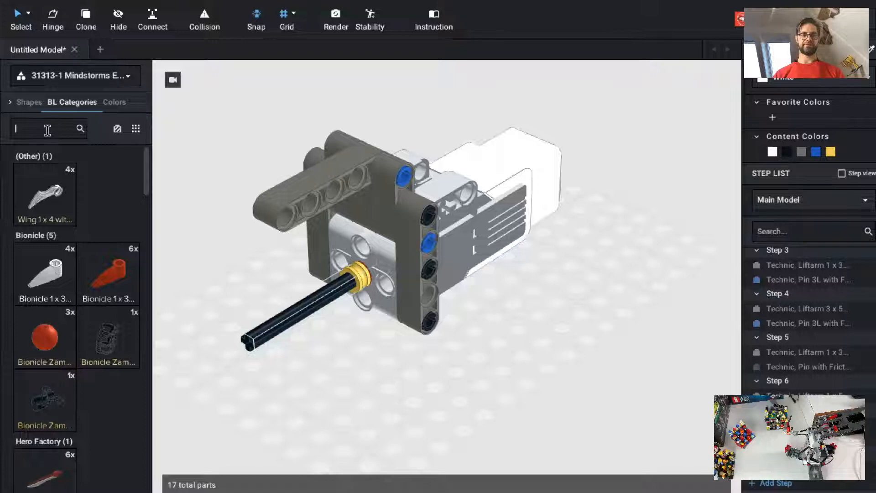
pyautogui.write('wheel')
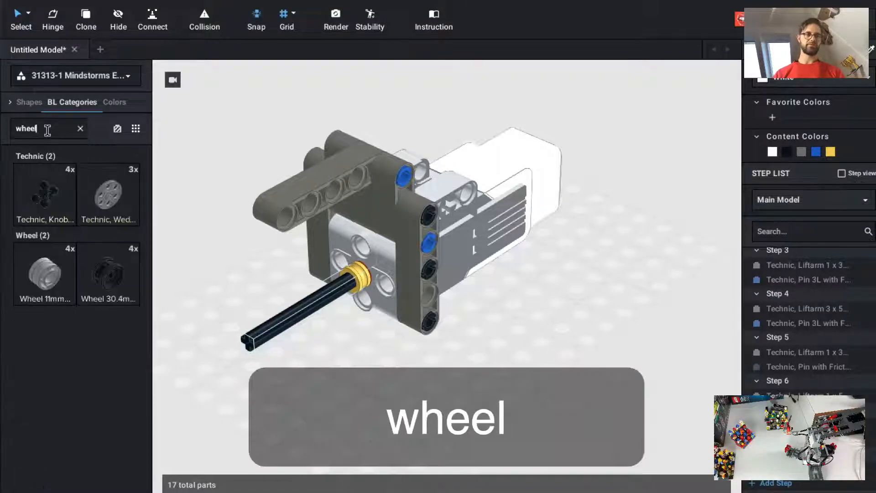
pyautogui.moveTo(124, 282); pyautogui.dragTo(320, 307)
pyautogui.click(320, 307)
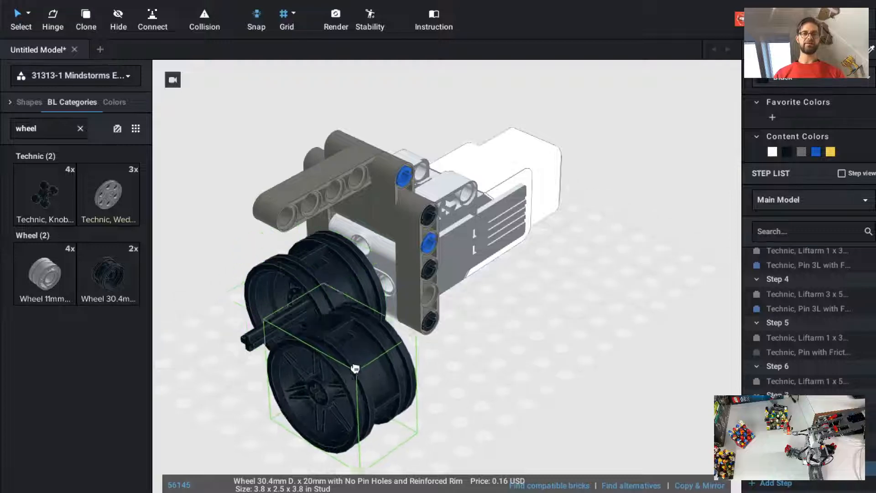
pyautogui.press('Escape')
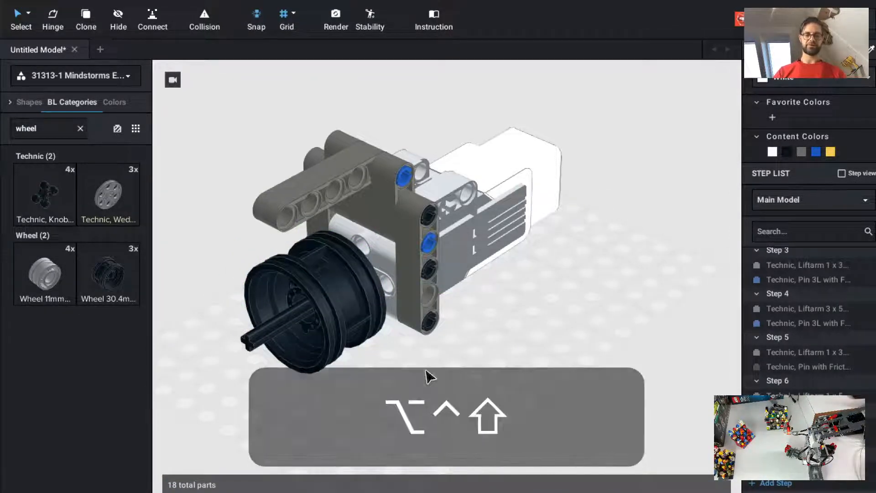
pyautogui.hotkey('ctrl', 'alt', 'shift', '2')
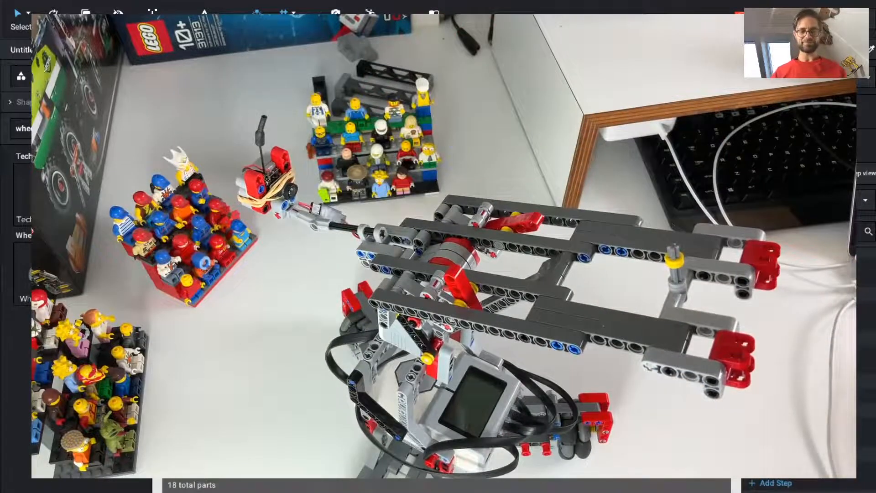
pyautogui.hotkey('ctrl', 'alt', 'shift', 's')
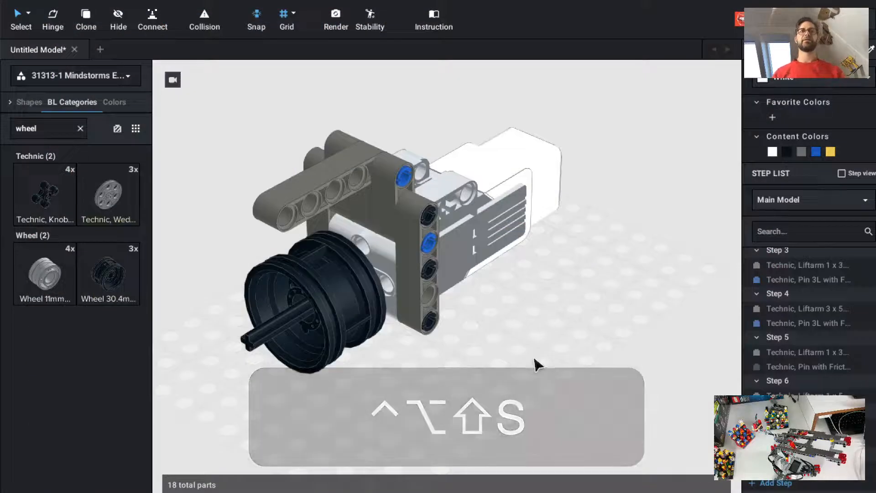
# Recolour the 30.4mm wheel on the axle to Pink.
pyautogui.click(81, 129)
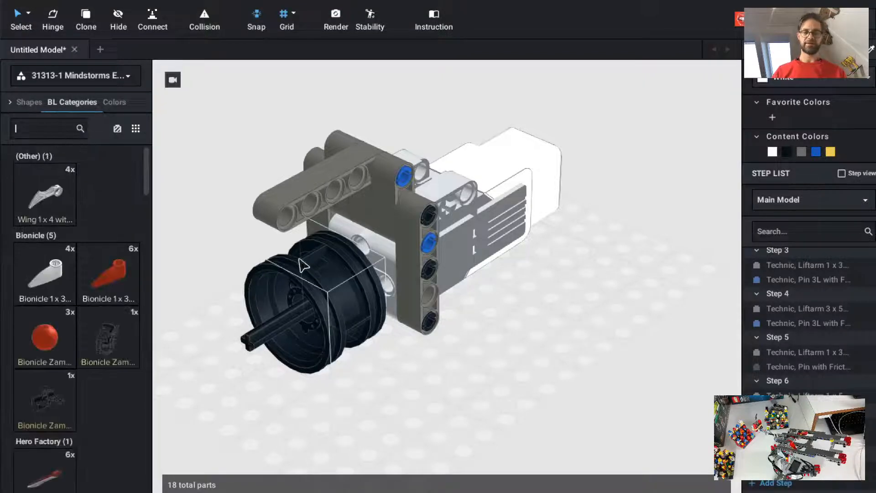
pyautogui.click(335, 315)
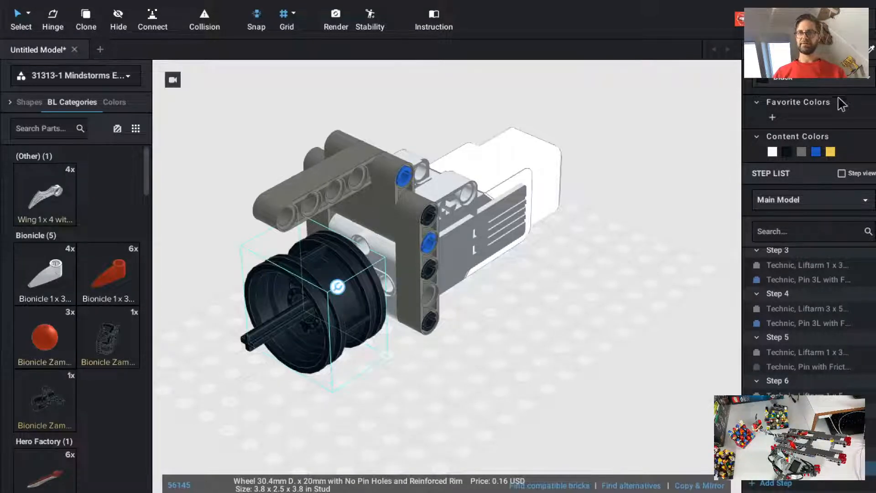
pyautogui.click(794, 80)
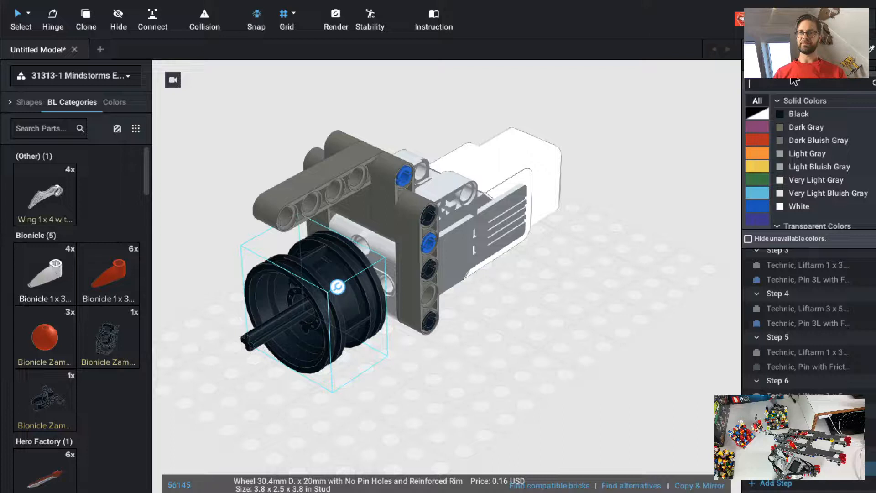
pyautogui.click(759, 127)
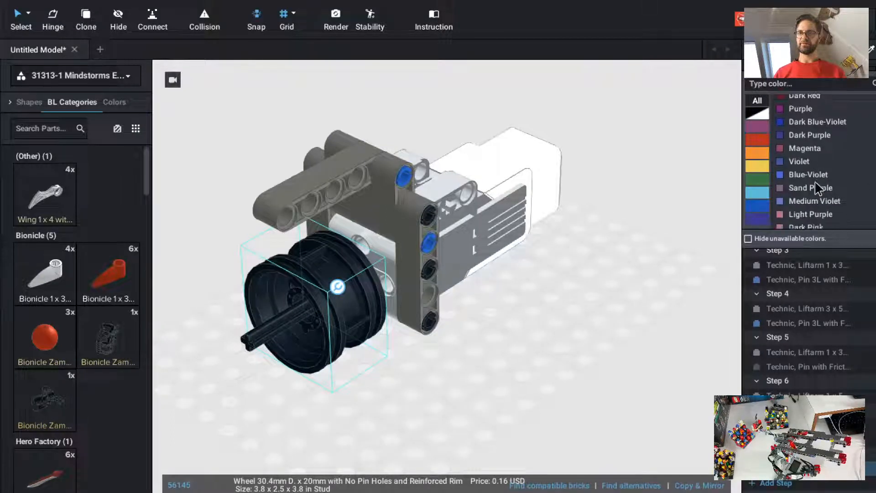
pyautogui.scroll(-5, 815, 180)
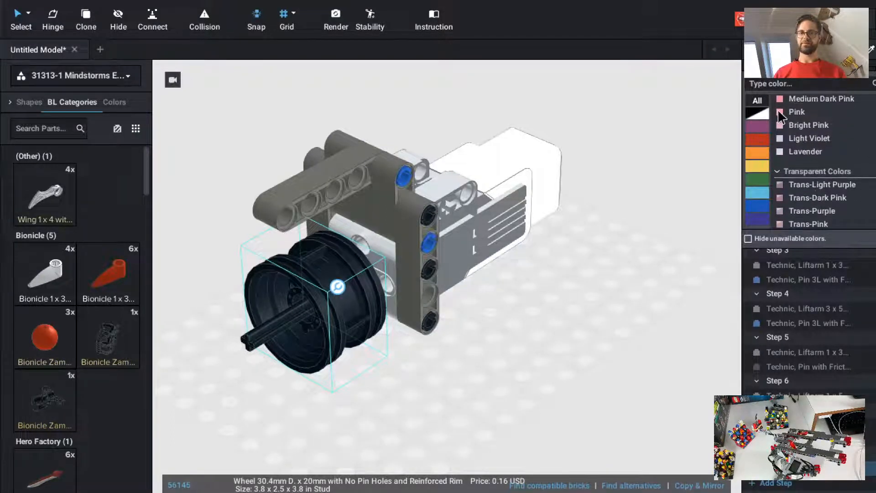
pyautogui.click(779, 112)
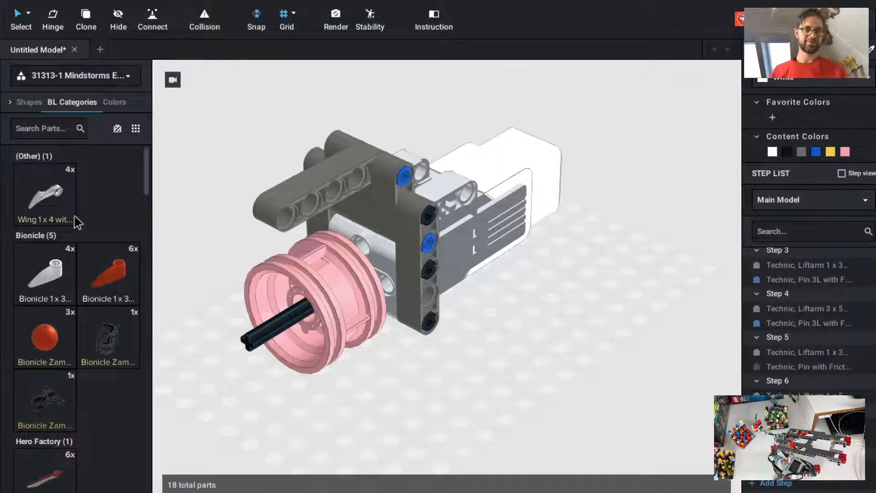
# Fit a Tire 43.2 x 22 ZR around the wheel and colour it pink to match.
pyautogui.click(57, 123)
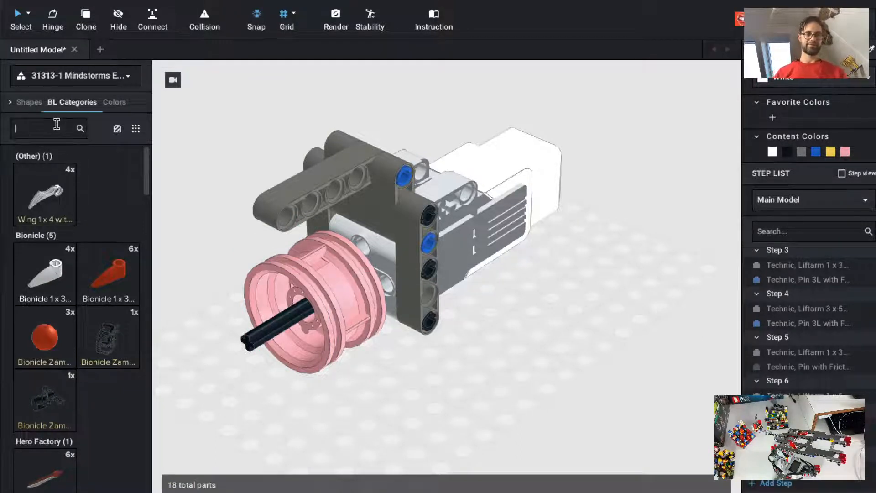
pyautogui.write('tir')
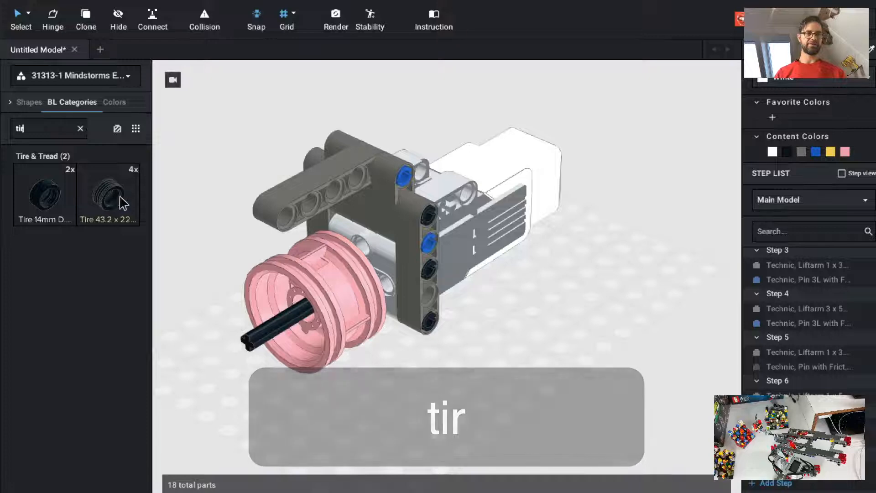
pyautogui.moveTo(121, 200); pyautogui.dragTo(315, 309)
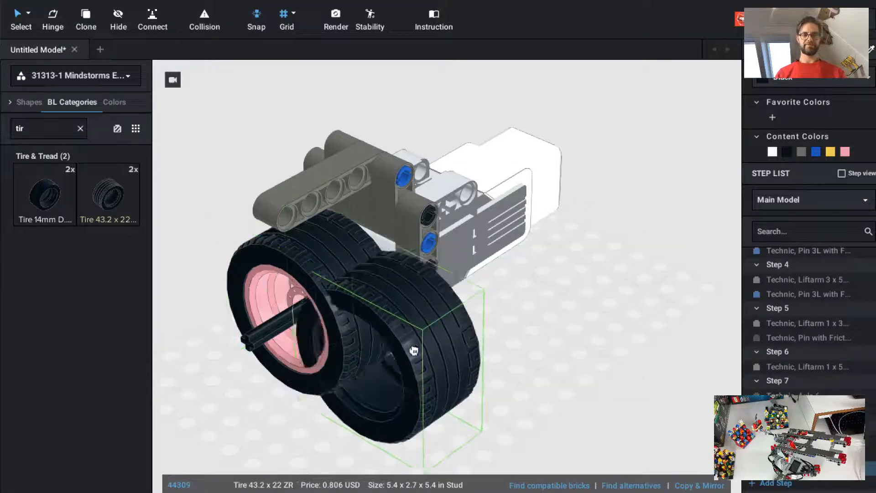
pyautogui.press('Escape')
pyautogui.click(845, 152)
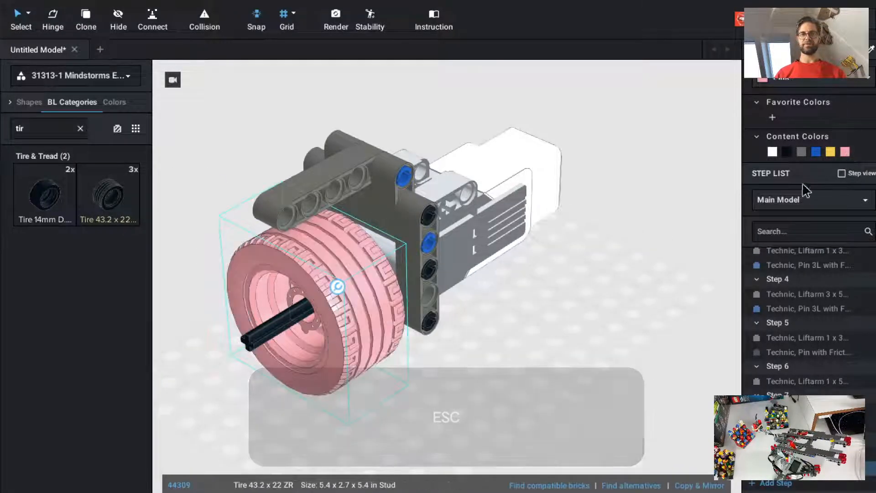
pyautogui.click(580, 403)
pyautogui.moveTo(588, 384)
pyautogui.keyDown('ctrl'); pyautogui.mouseDown()
pyautogui.moveTo(535, 387)
pyautogui.moveTo(550, 368)
pyautogui.moveTo(568, 364)
pyautogui.moveTo(580, 375)
pyautogui.mouseUp(); pyautogui.keyUp('ctrl')
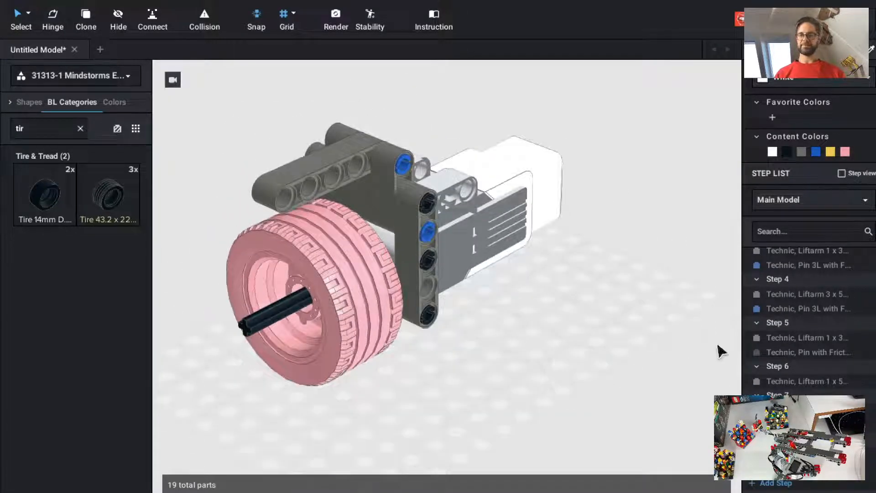
# Clone the blue 3L pin into two more liftarm holes.
pyautogui.press('super+t')
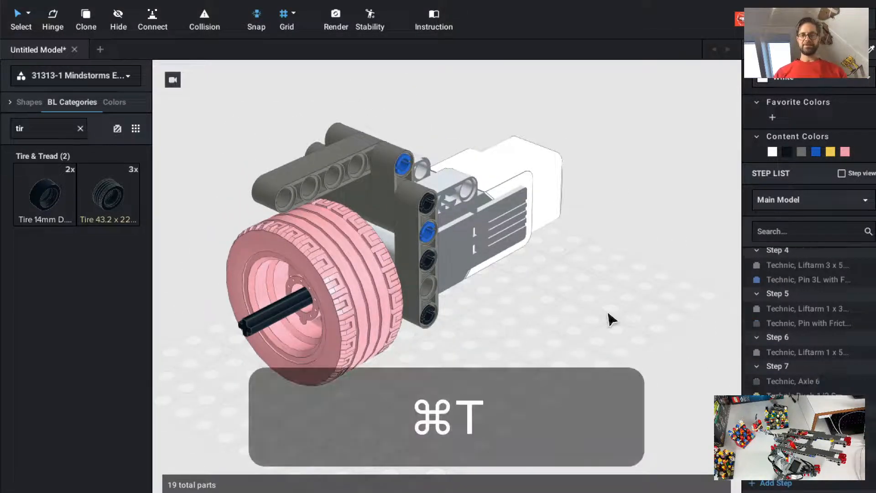
pyautogui.press('c')
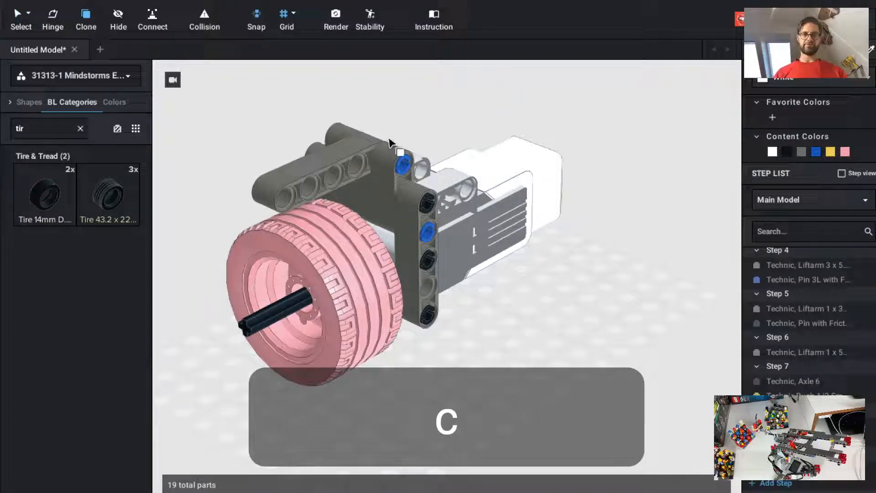
pyautogui.click(403, 163)
pyautogui.click(287, 199)
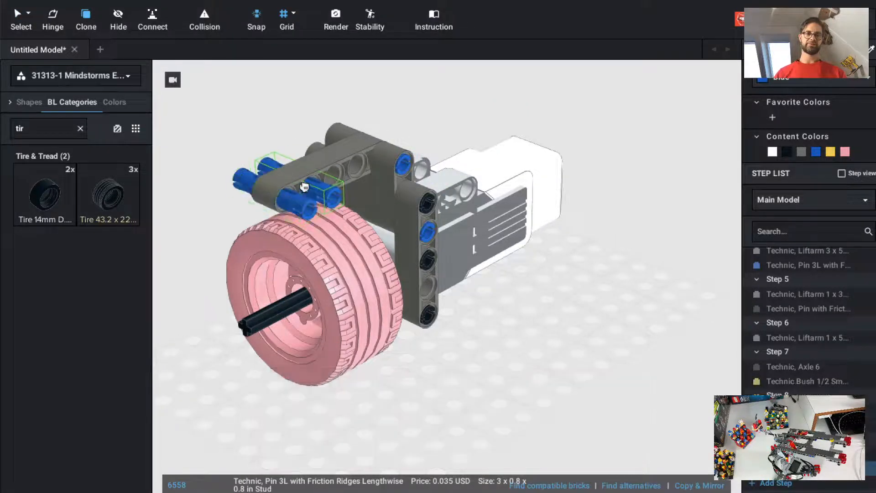
pyautogui.click(310, 187)
pyautogui.press('Escape')
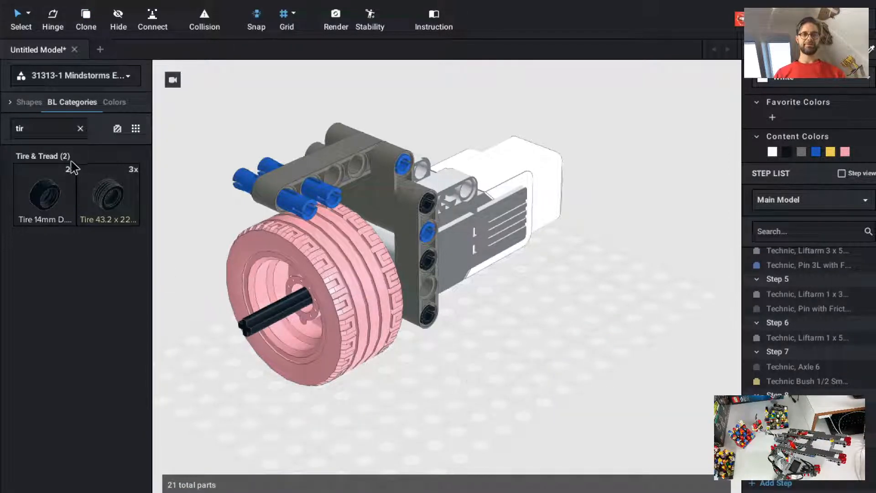
# Clone the dark grey L-shaped liftarm, rotate it upright, and attach it to the frame's left side.
pyautogui.press('c')
pyautogui.click(361, 146)
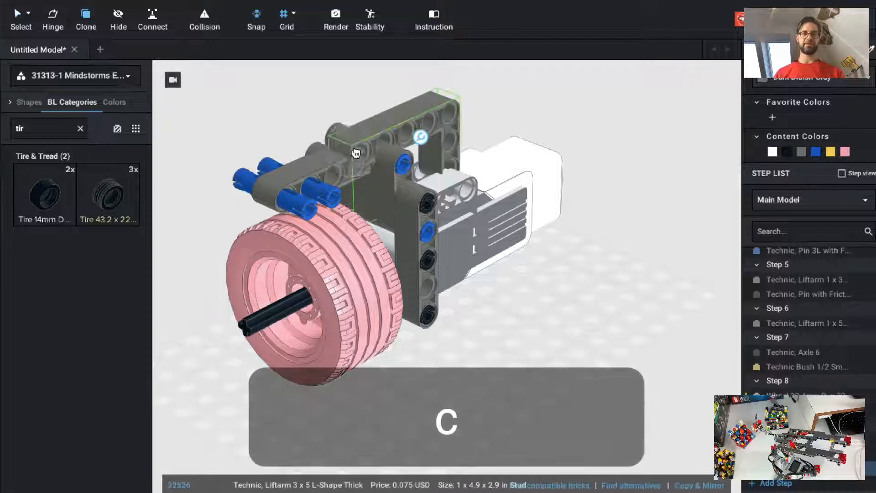
pyautogui.press('Down')
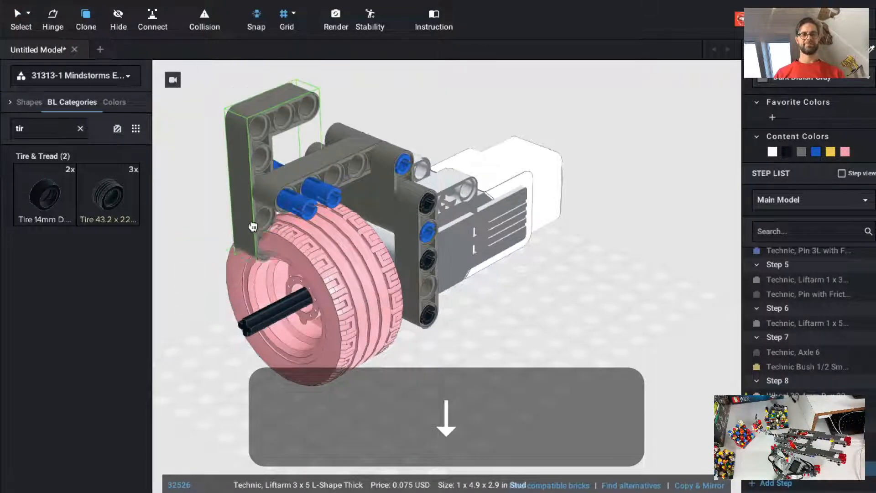
pyautogui.click(230, 305)
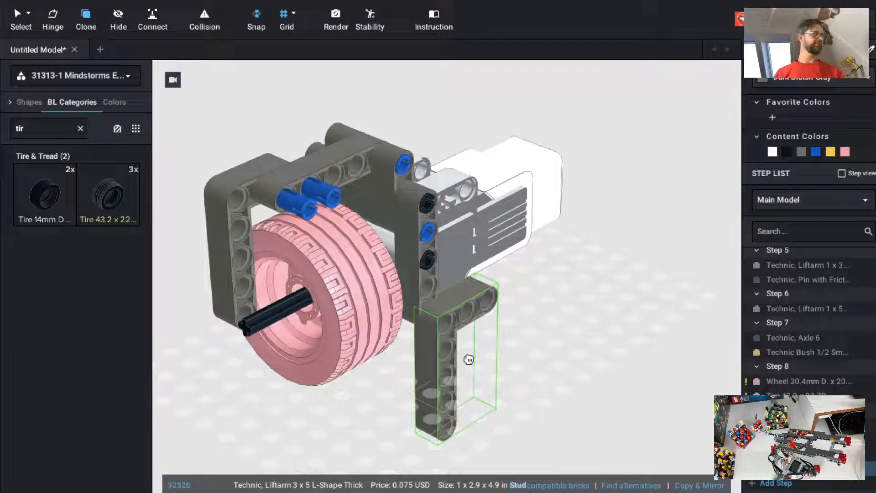
pyautogui.press('Escape')
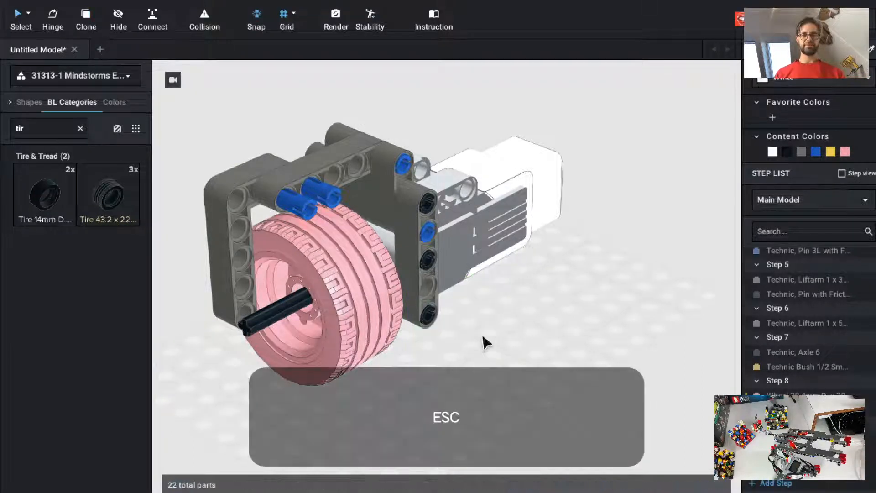
# Place a light grey 4-pin perpendicular pin connector on the axle end, rotated to fit the hub.
pyautogui.click(81, 129)
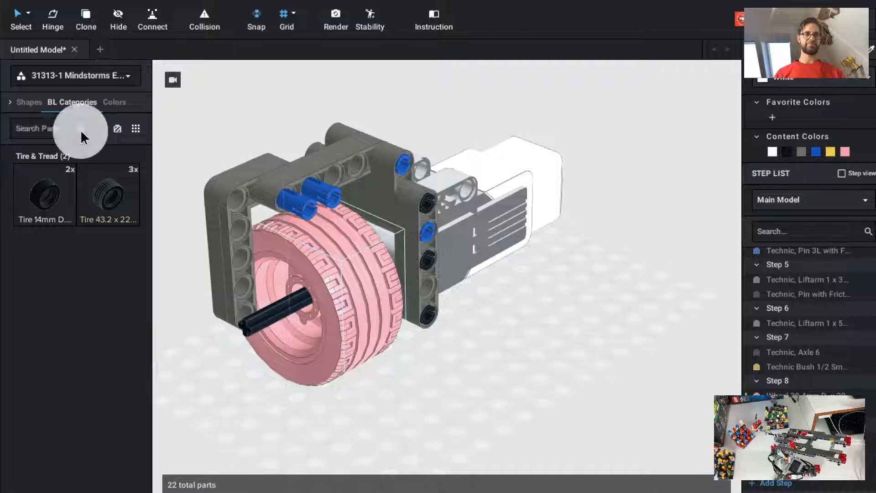
pyautogui.write('pin con')
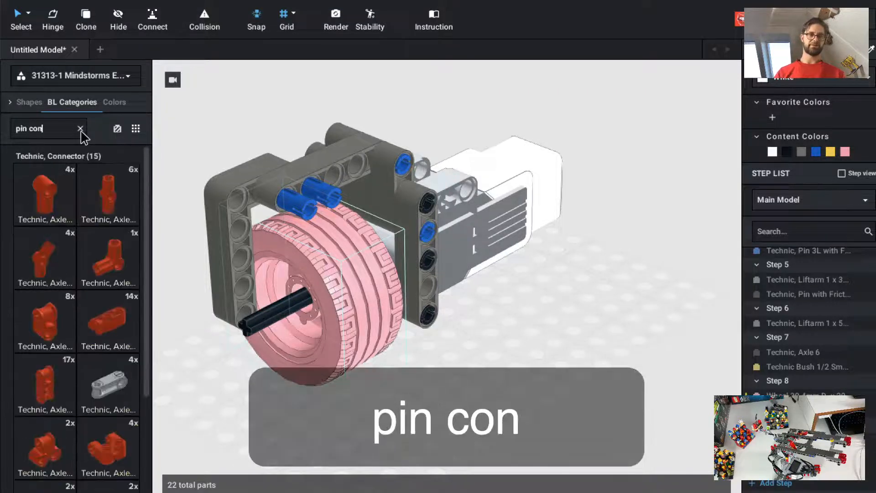
pyautogui.write('ne')
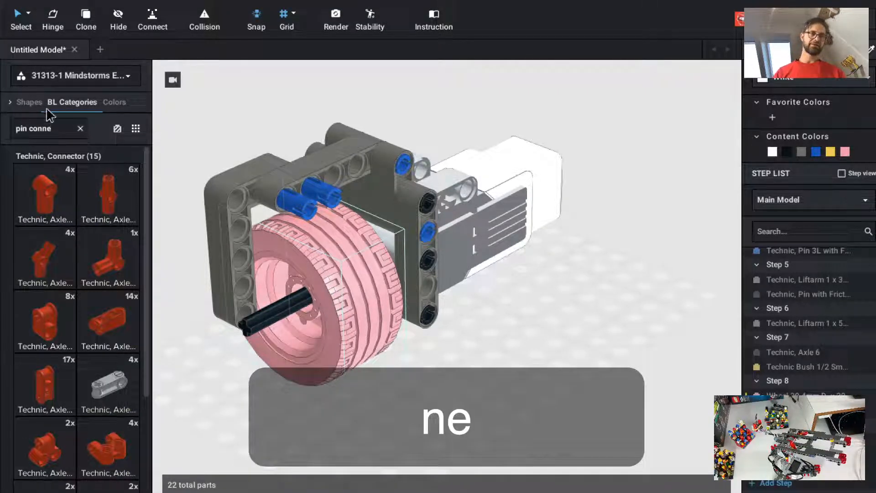
pyautogui.scroll(-3, 84, 297)
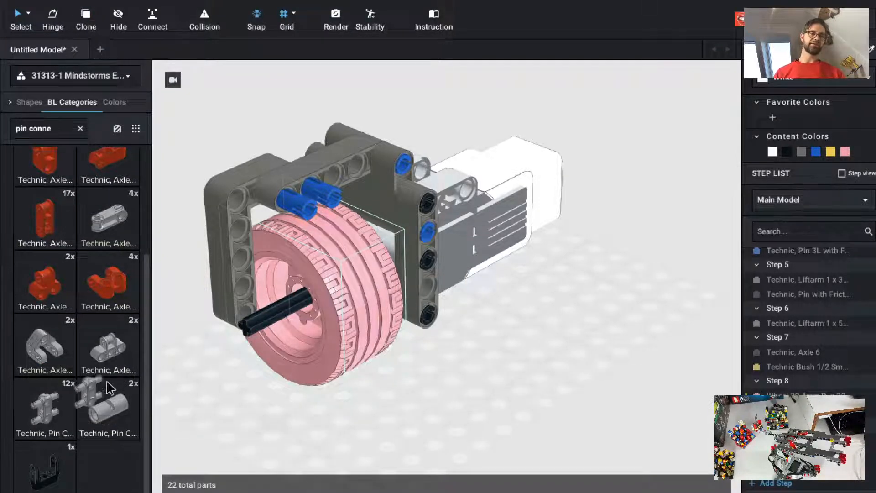
pyautogui.moveTo(48, 411); pyautogui.dragTo(258, 296)
pyautogui.press('Left')
pyautogui.click(256, 296)
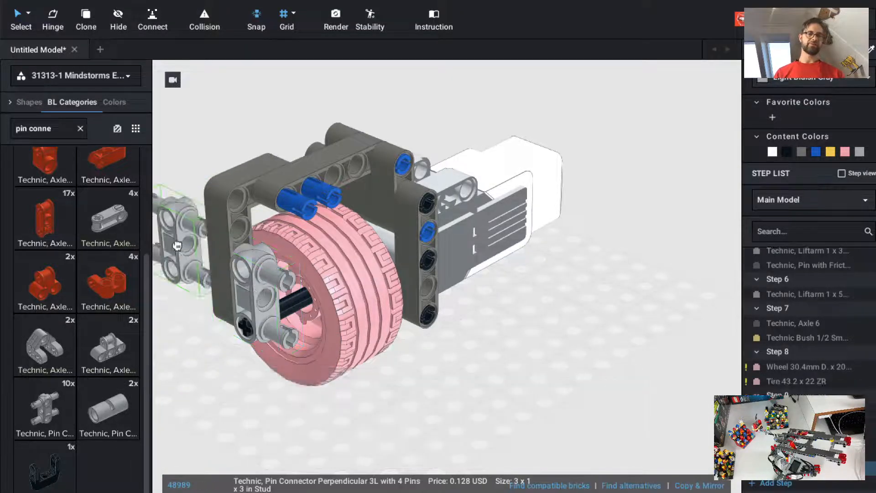
pyautogui.press('Escape')
# Browse the Master palette, then return to the Mindstorms EV3 set palette.
pyautogui.click(81, 76)
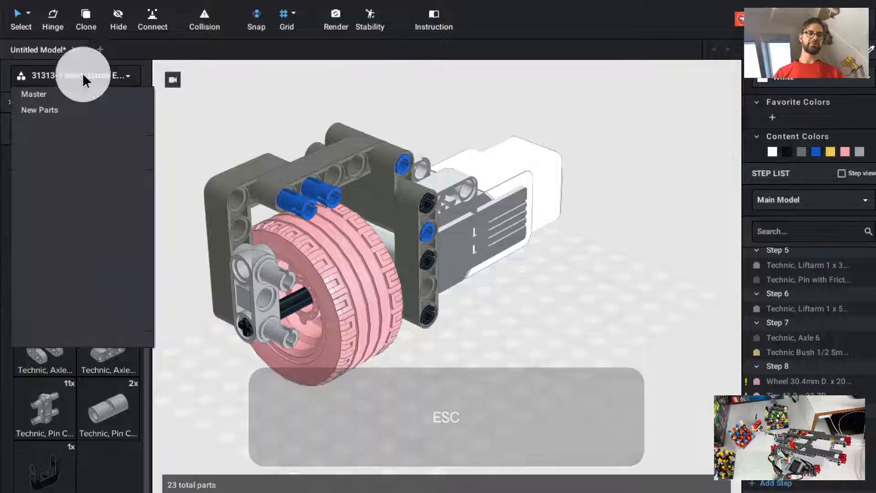
pyautogui.click(73, 95)
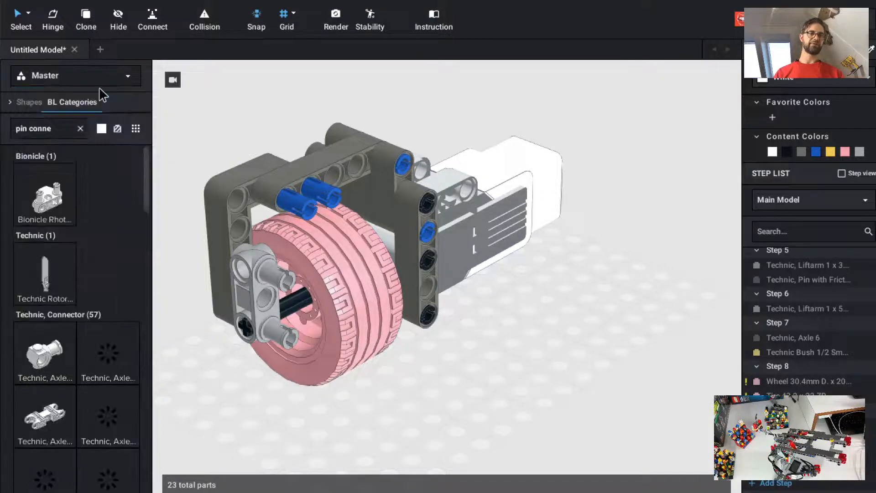
pyautogui.scroll(-10, 93, 364)
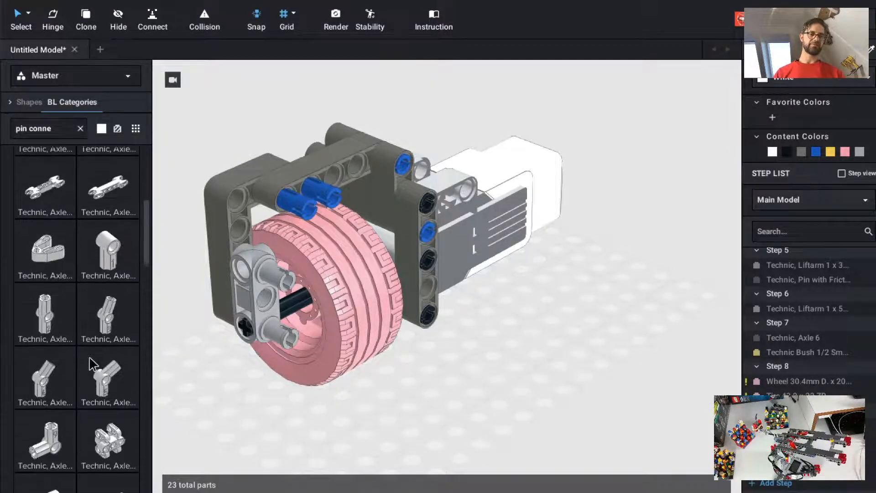
pyautogui.scroll(-10, 93, 364)
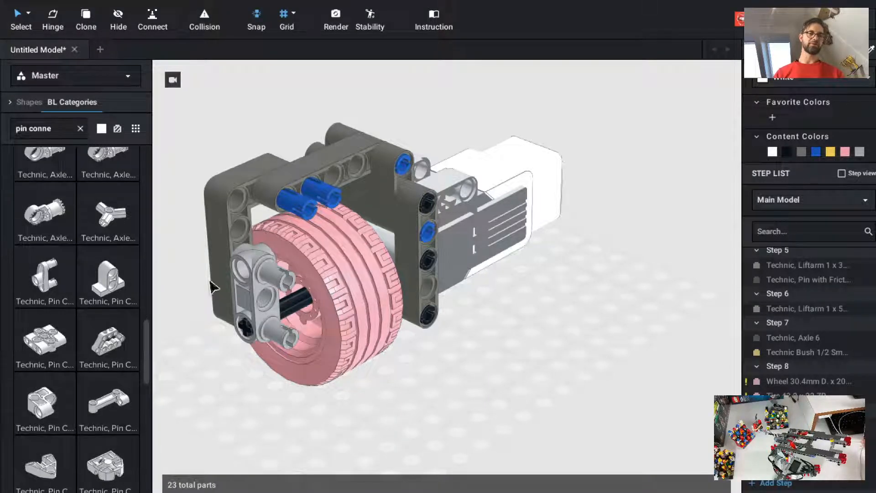
pyautogui.click(96, 79)
pyautogui.click(95, 308)
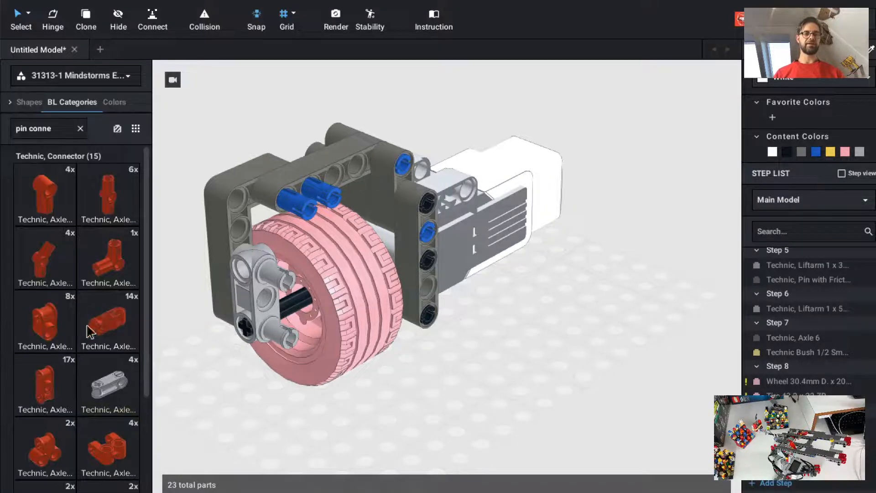
pyautogui.scroll(-4, 92, 409)
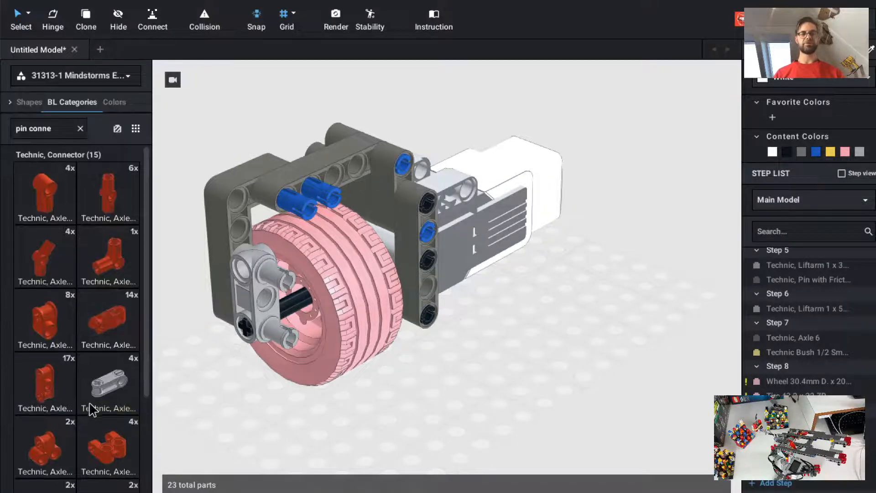
pyautogui.click(259, 297)
pyautogui.click(618, 387)
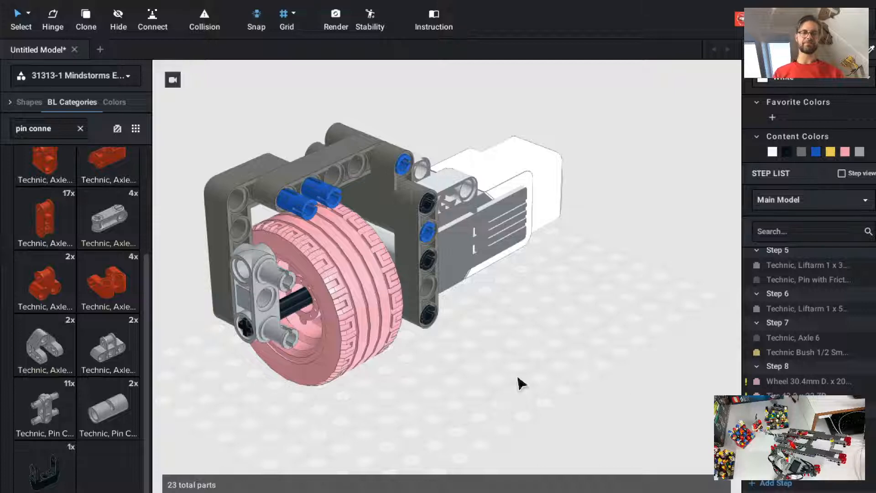
# Place a red axle-pin connector beside the model.
pyautogui.click(234, 196)
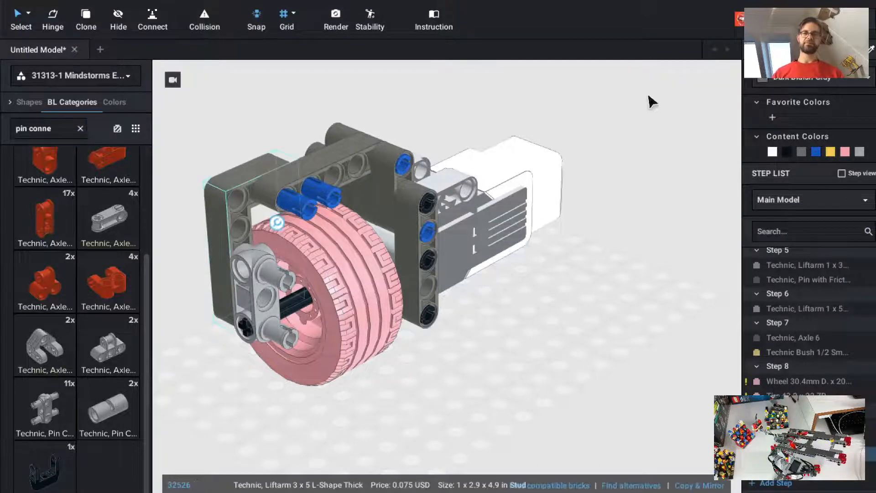
pyautogui.click(31, 228)
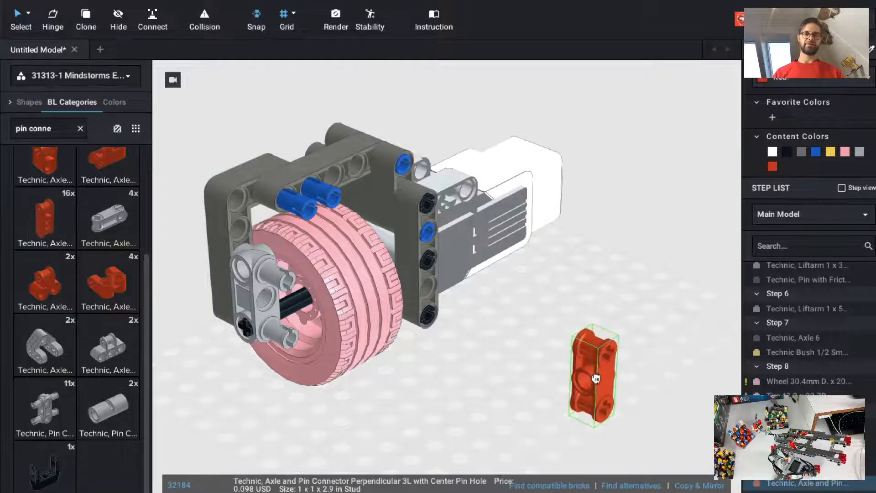
pyautogui.click(563, 340)
pyautogui.press('Escape')
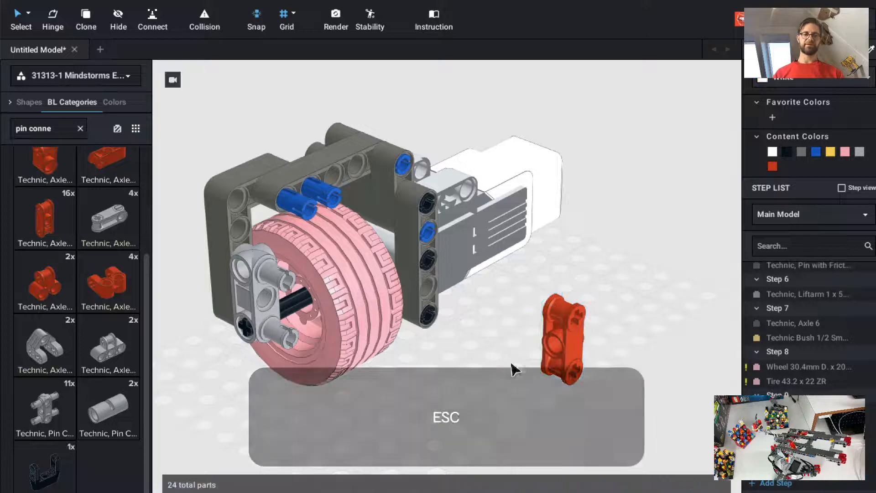
pyautogui.click(563, 339)
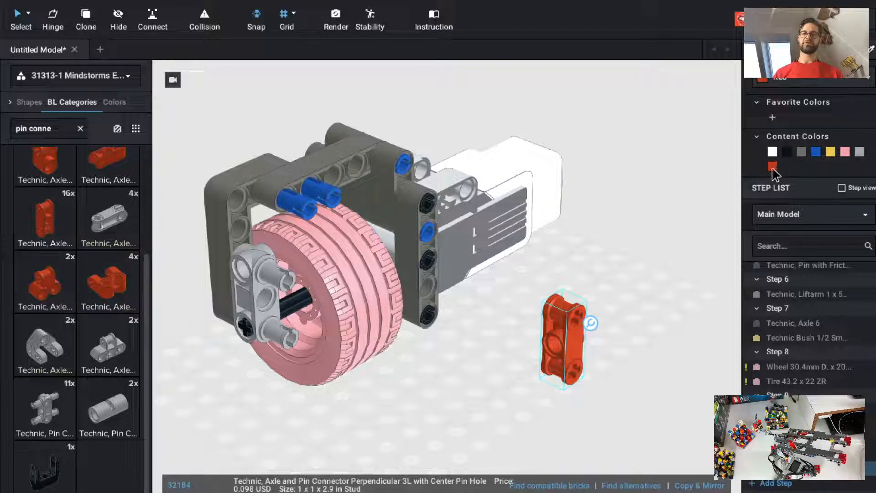
# Recolour the left L-shaped liftarm red and delete the loose red connector.
pyautogui.click(221, 189)
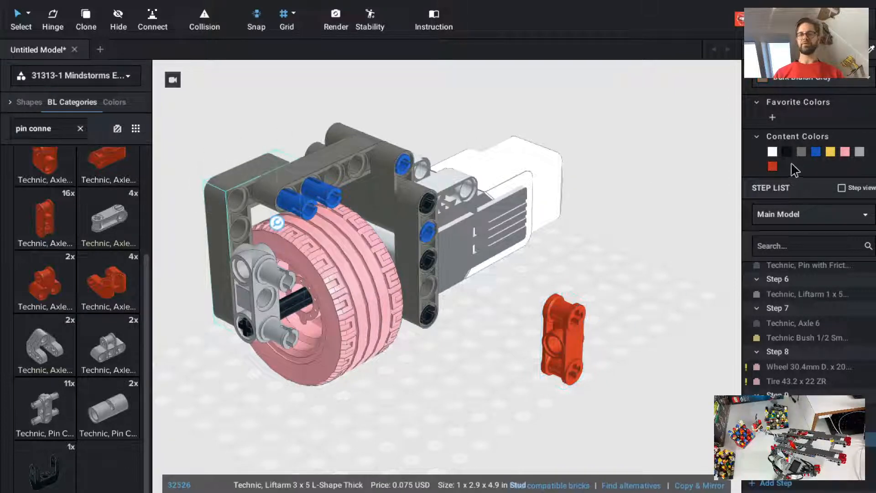
pyautogui.click(773, 167)
pyautogui.click(500, 355)
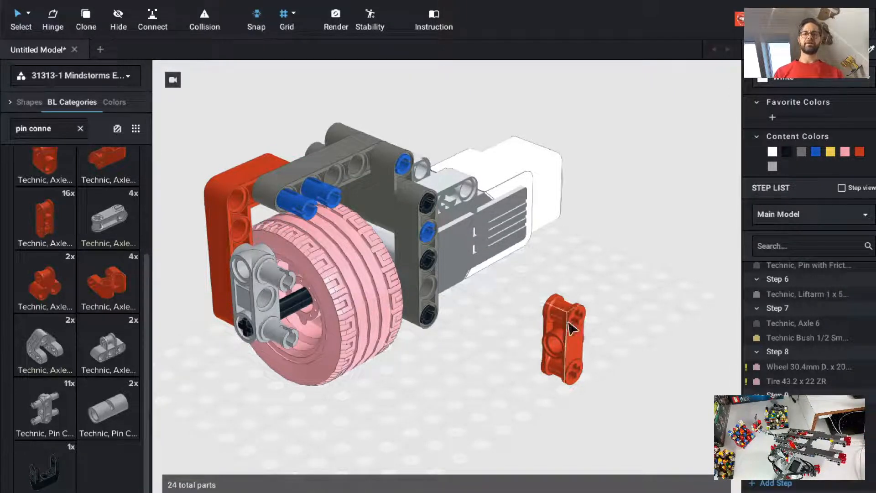
pyautogui.click(566, 342)
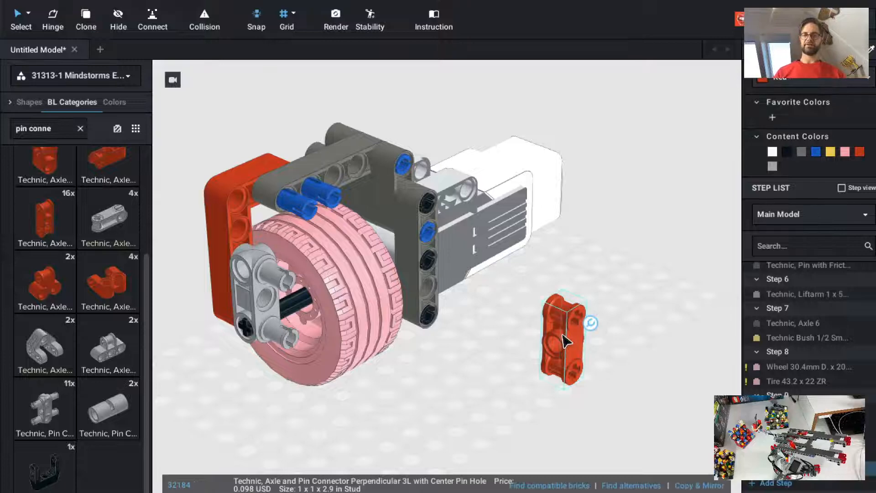
pyautogui.press('BackSpace')
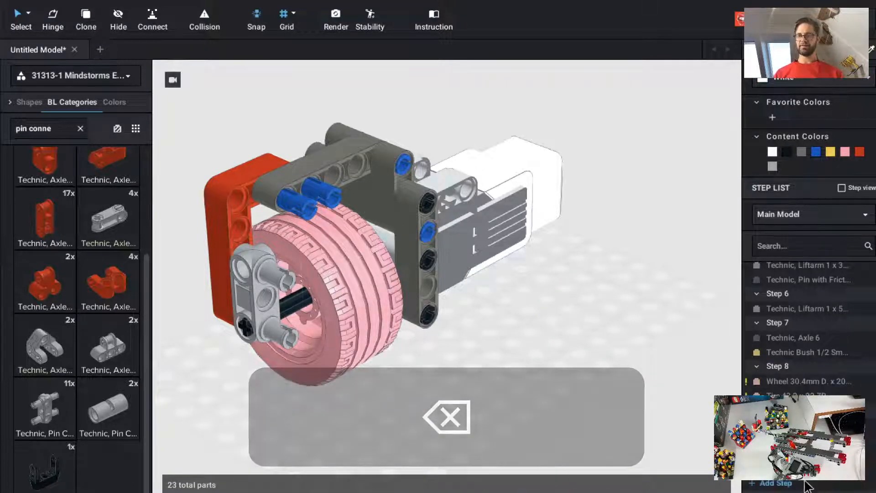
pyautogui.scroll(-1, 769, 379)
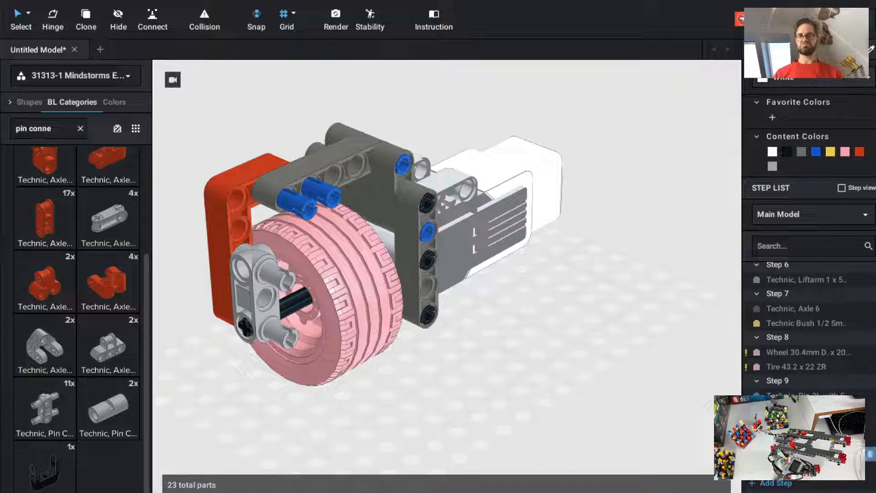
# Cancel the unplaced red liftarm clone and orbit the view around the motor assembly.
pyautogui.keyDown('shift'); pyautogui.click(265, 292); pyautogui.keyUp('shift')
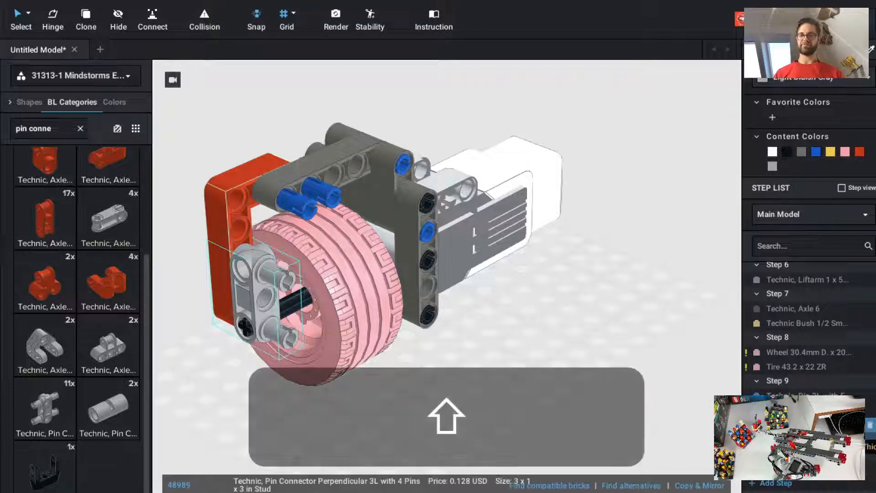
pyautogui.keyDown('shift'); pyautogui.click(216, 237); pyautogui.keyUp('shift')
pyautogui.click(663, 401)
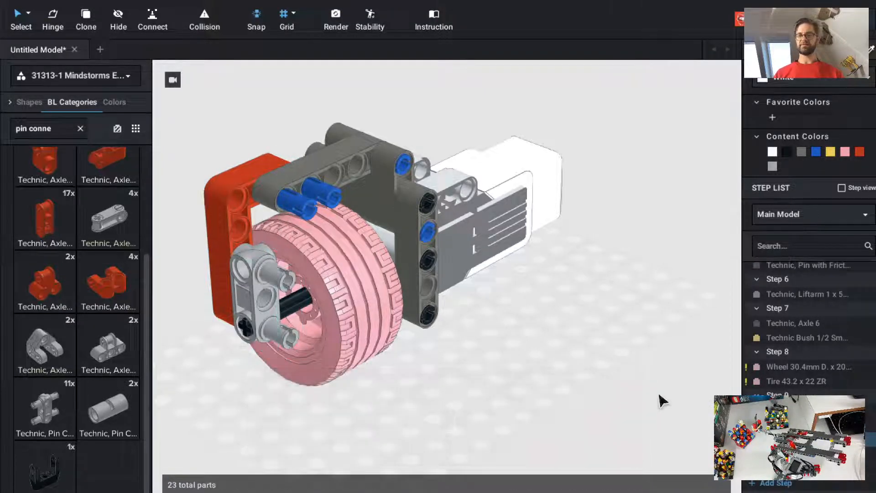
pyautogui.press('super+t')
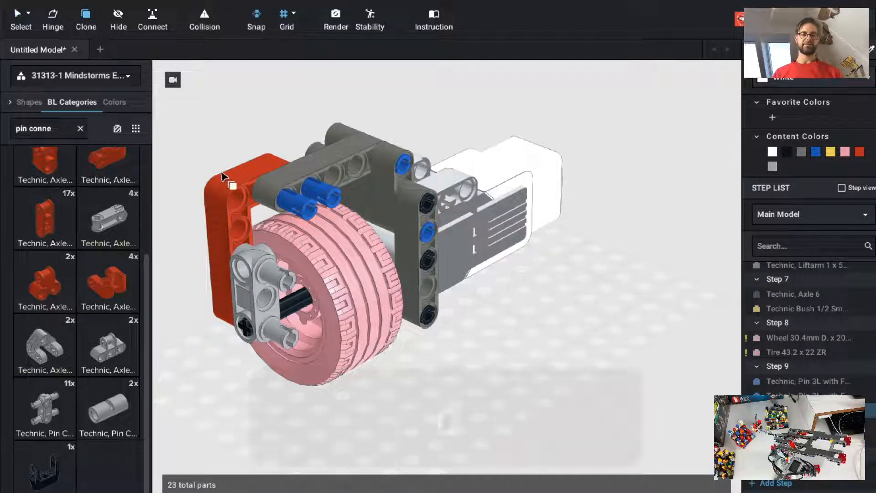
pyautogui.press('c')
pyautogui.click(223, 175)
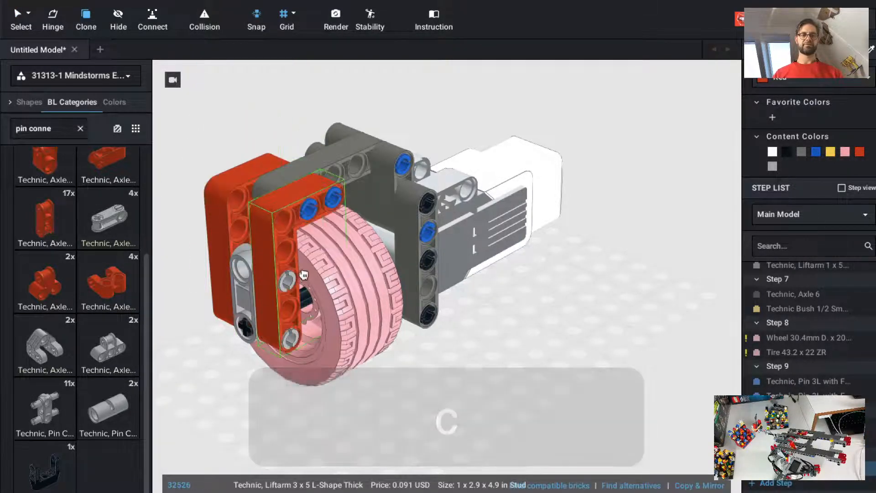
pyautogui.press('Escape')
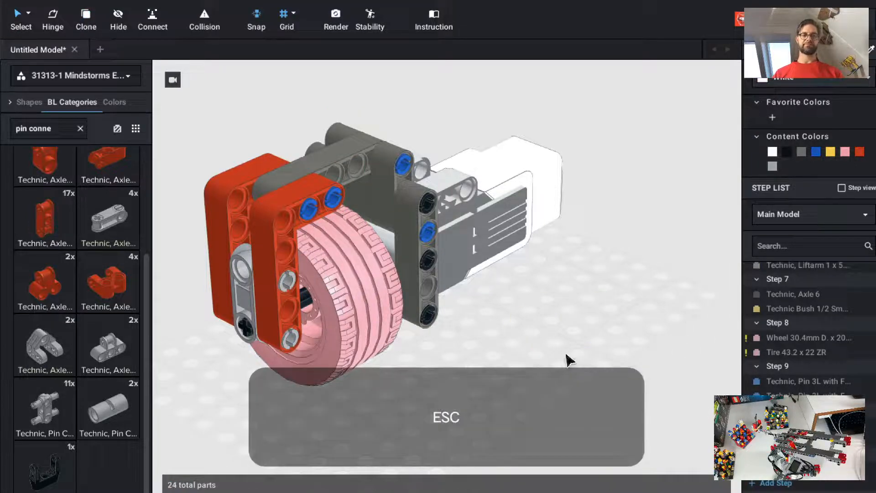
pyautogui.keyDown('ctrl'); pyautogui.moveTo(592, 341); pyautogui.dragTo(565, 336); pyautogui.keyUp('ctrl')
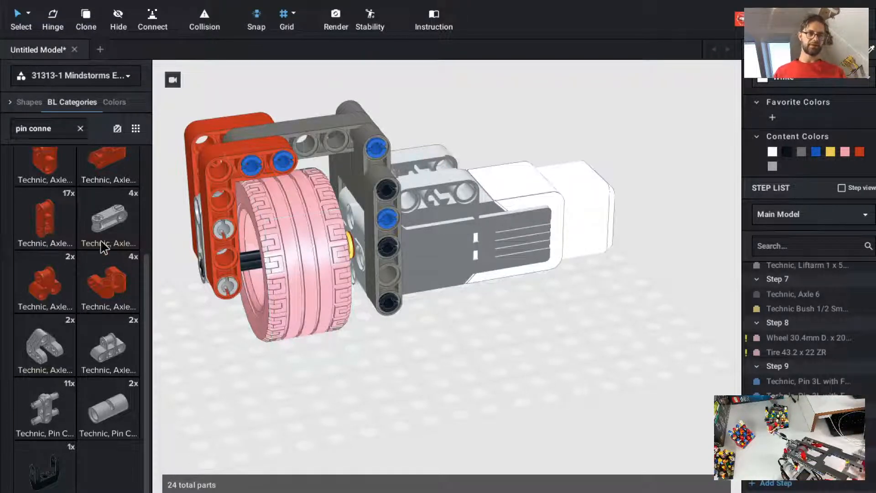
# Insert red Pin 3L with Stop Bush parts into the motor's holes, rotated to face the motor.
pyautogui.scroll(3, 103, 248)
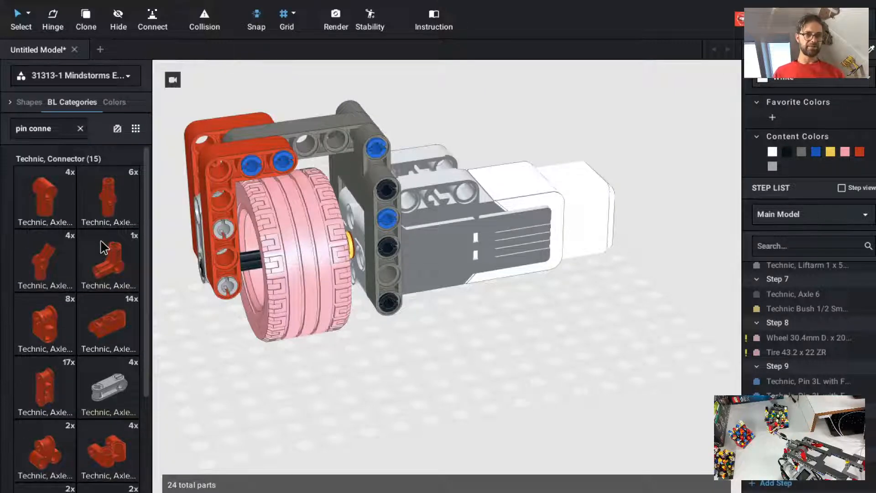
pyautogui.scroll(-4, 101, 274)
pyautogui.scroll(4, 101, 285)
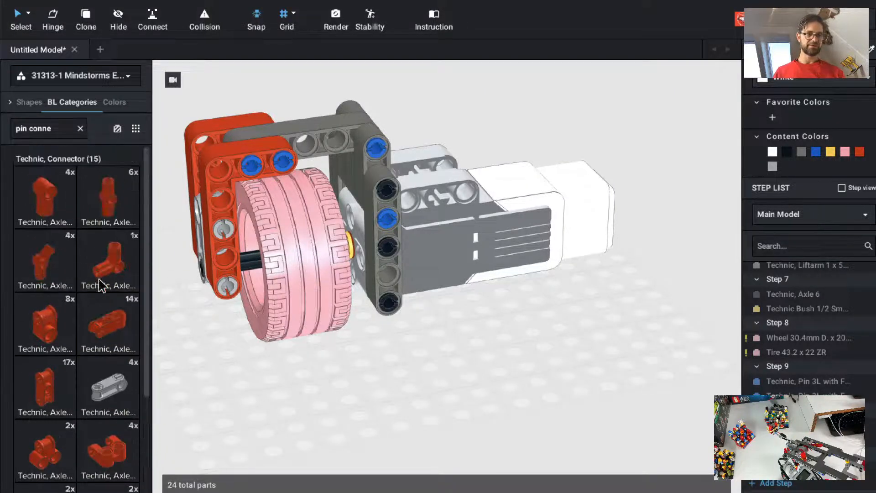
pyautogui.click(81, 128)
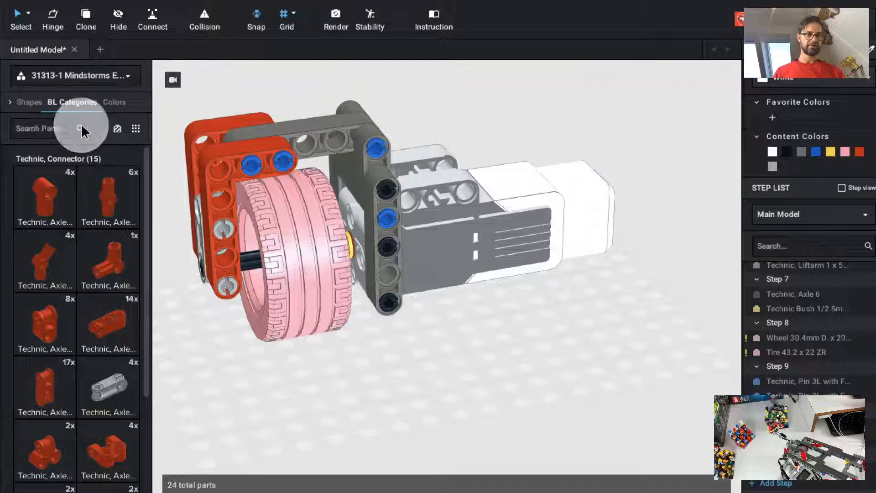
pyautogui.write('pin')
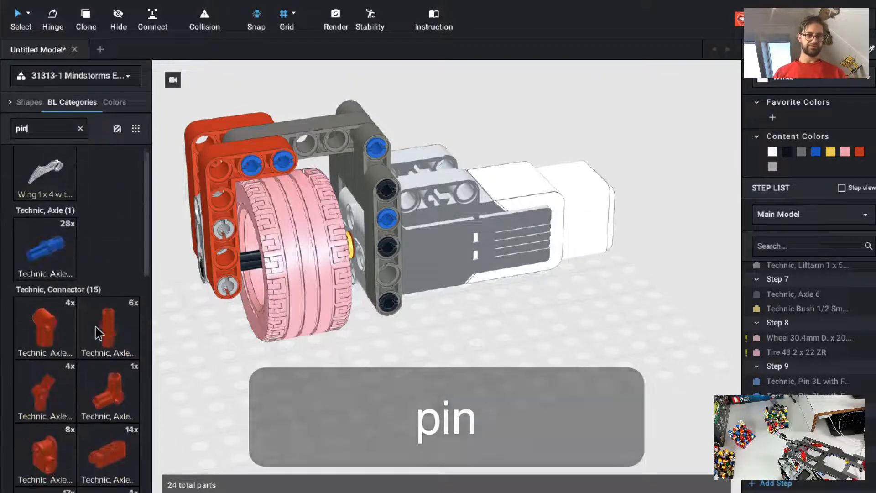
pyautogui.scroll(-12, 98, 333)
pyautogui.scroll(-4, 98, 333)
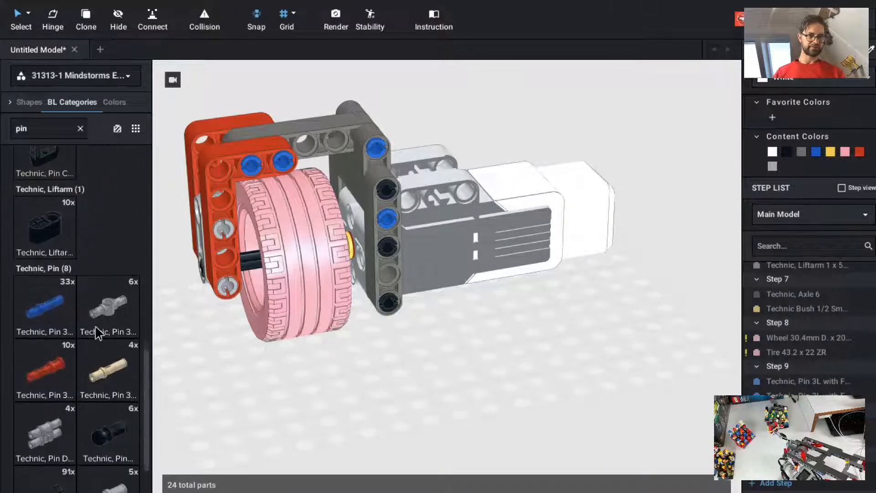
pyautogui.moveTo(36, 367); pyautogui.dragTo(421, 219)
pyautogui.press('Left')
pyautogui.press('Left')
pyautogui.click(479, 200)
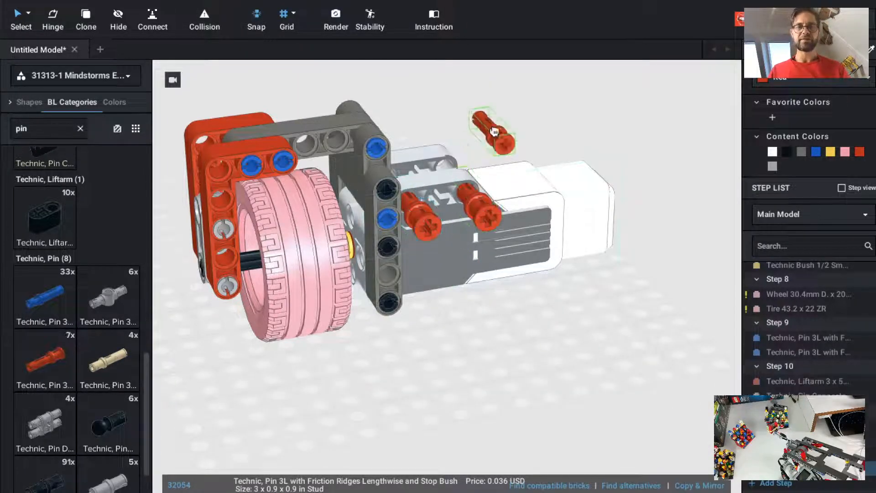
pyautogui.press('Left')
pyautogui.press('Left')
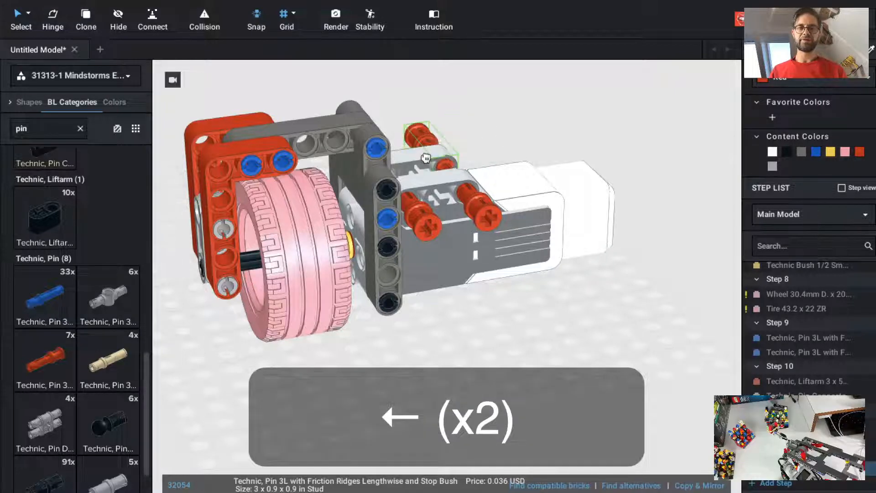
pyautogui.click(420, 142)
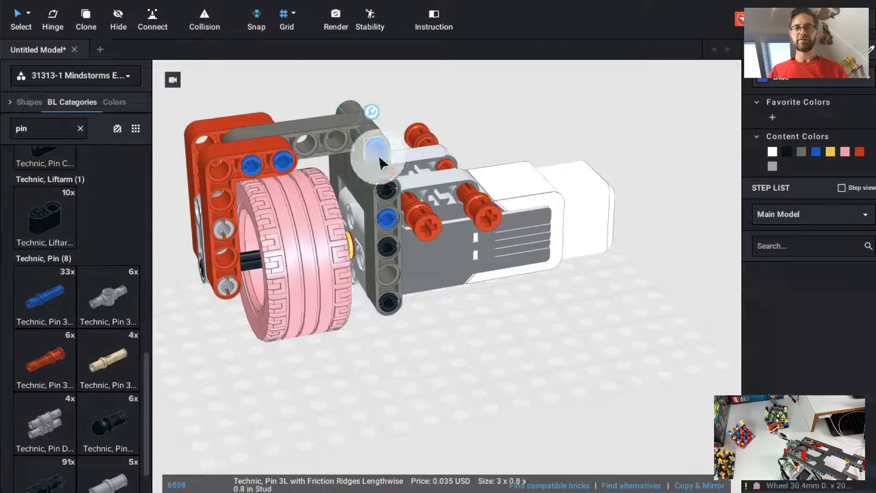
pyautogui.press('Escape')
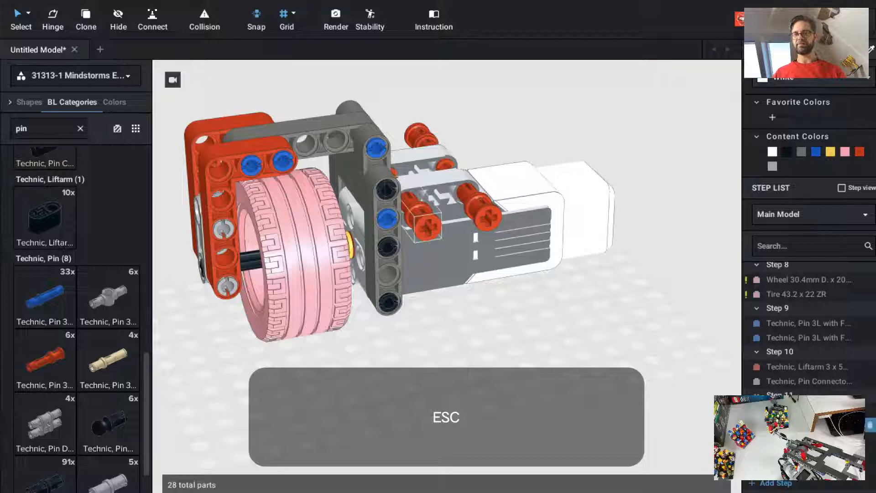
# Select the four new red pins together, then clear the selection.
pyautogui.scroll(-2, 789, 487)
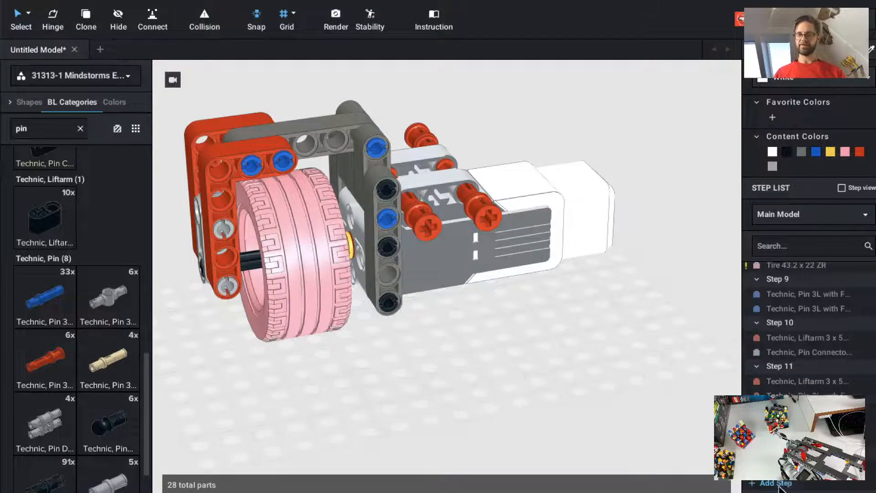
pyautogui.click(794, 395)
pyautogui.press('shift')
pyautogui.keyDown('shift'); pyautogui.click(795, 440); pyautogui.keyUp('shift')
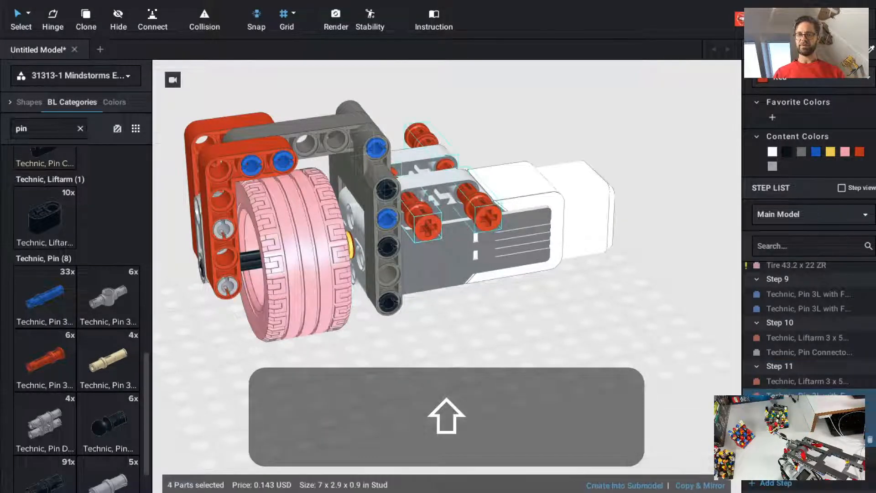
pyautogui.click(552, 357)
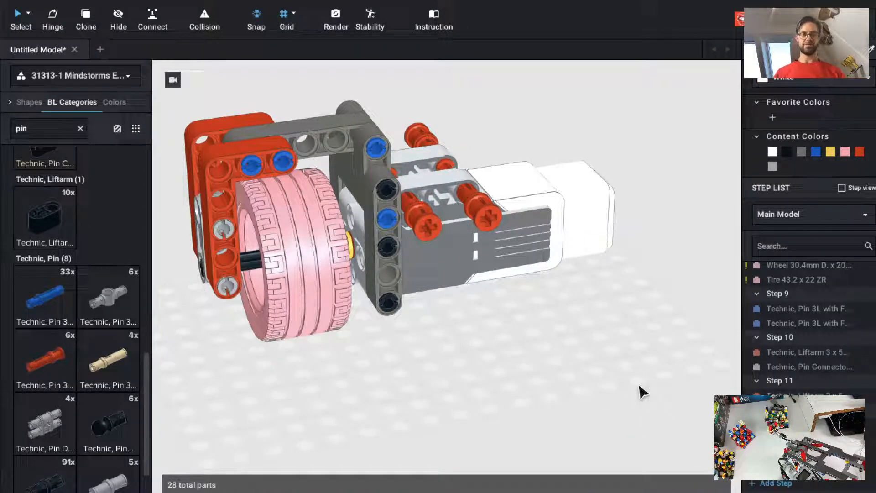
# Place two black Technic Liftarm 1 x 9 Thick parts on the red pins along the motor's side.
pyautogui.click(77, 128)
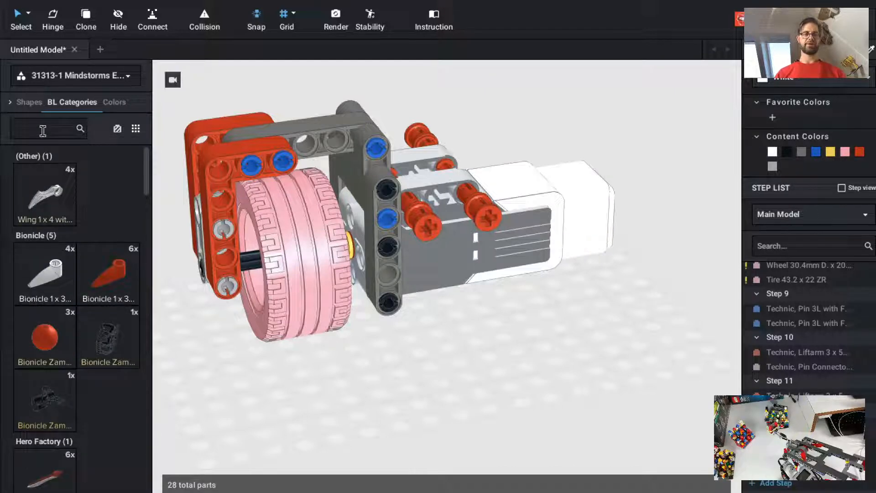
pyautogui.write('arm')
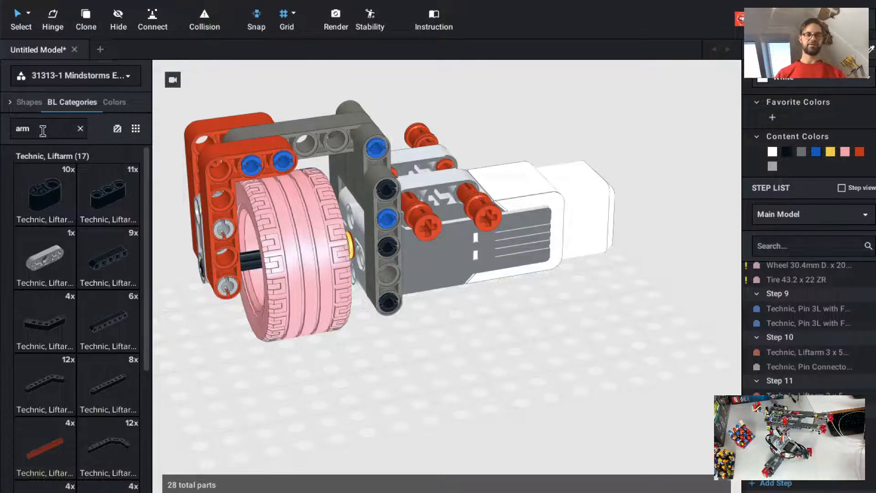
pyautogui.write('9')
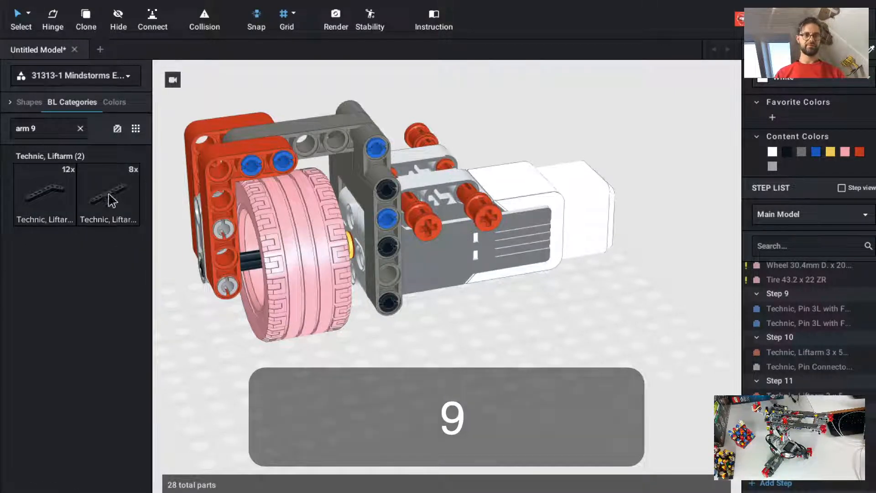
pyautogui.click(110, 200)
pyautogui.press('Up')
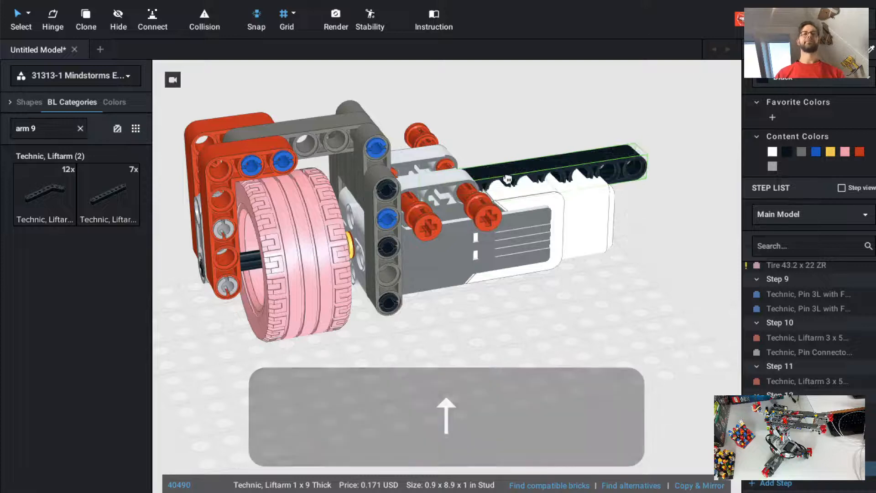
pyautogui.moveTo(475, 152); pyautogui.dragTo(511, 150, button='right')
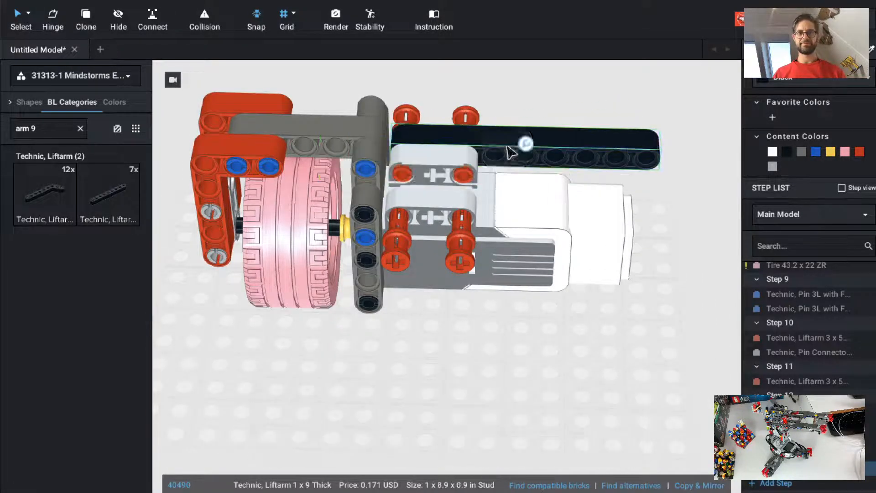
pyautogui.keyDown('alt'); pyautogui.moveTo(524, 147); pyautogui.dragTo(630, 364); pyautogui.keyUp('alt')
pyautogui.press('Escape')
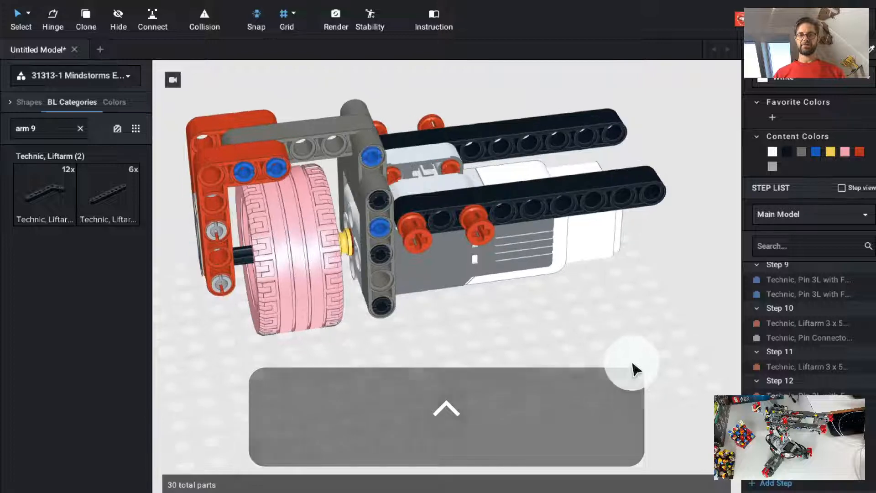
# Delete the lower front black 1 x 9 liftarm from the model.
pyautogui.press('super+t')
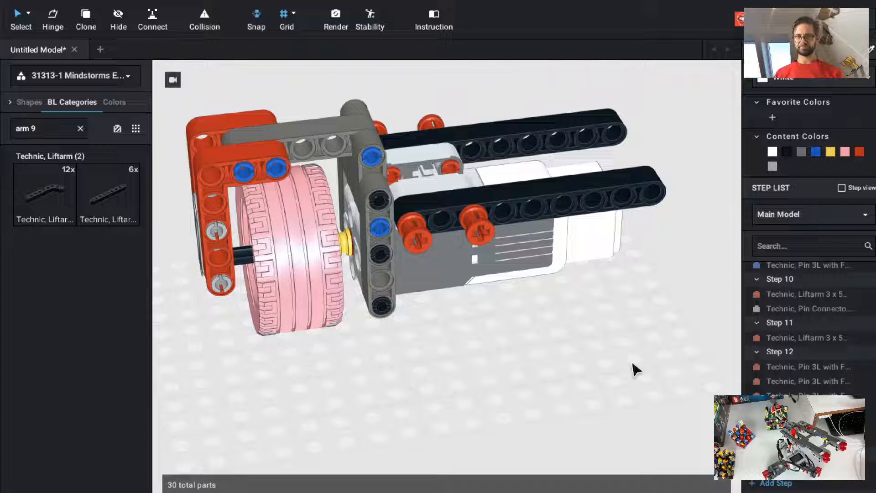
pyautogui.keyDown('ctrl'); pyautogui.moveTo(632, 364); pyautogui.dragTo(634, 361); pyautogui.keyUp('ctrl')
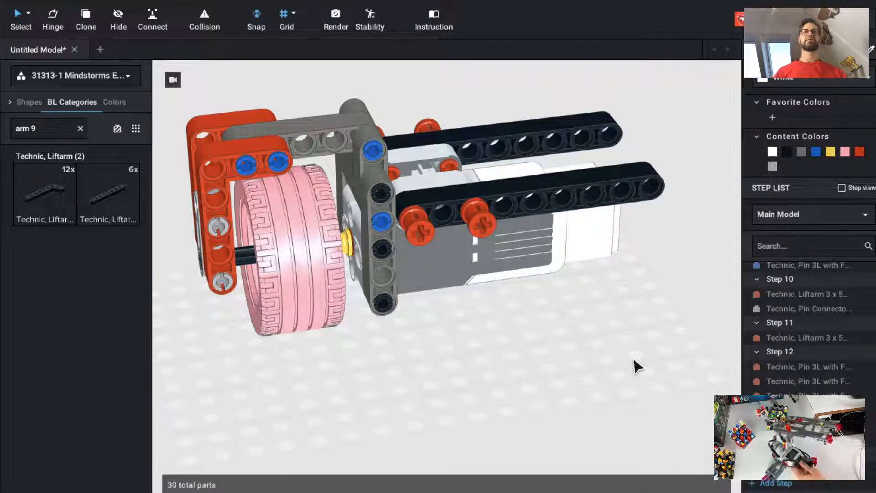
pyautogui.press('c')
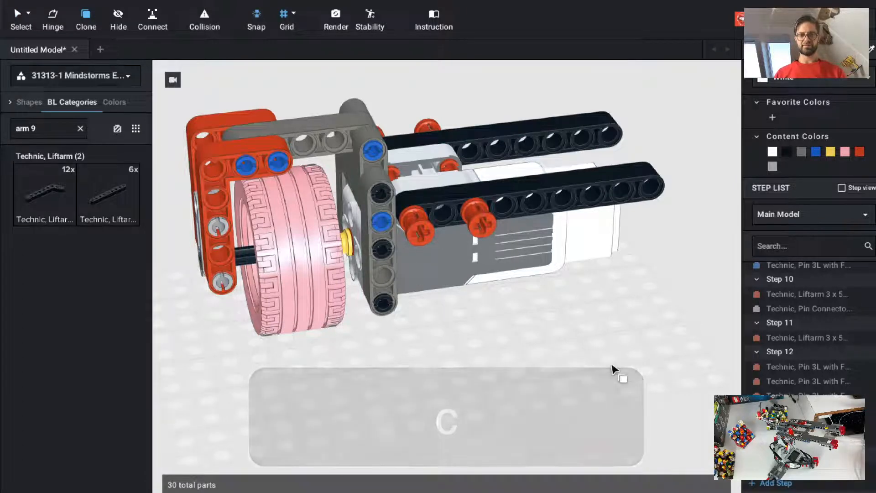
pyautogui.press('Escape')
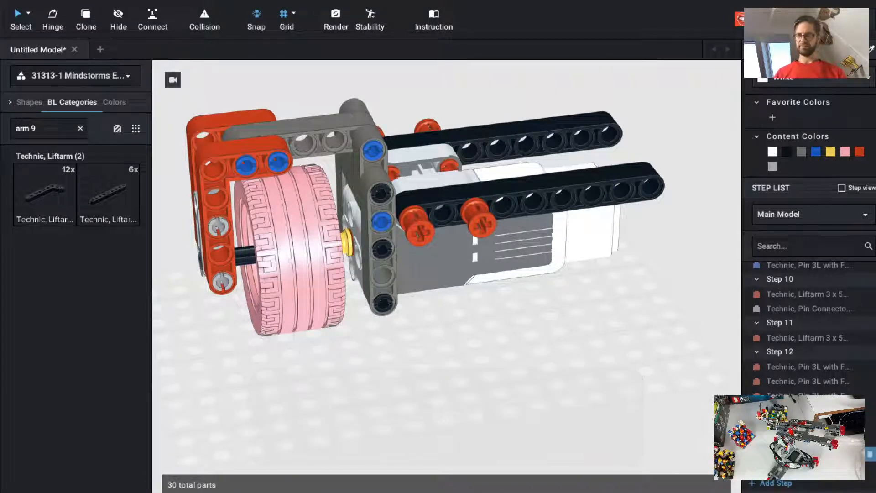
pyautogui.click(589, 179)
pyautogui.press('BackSpace')
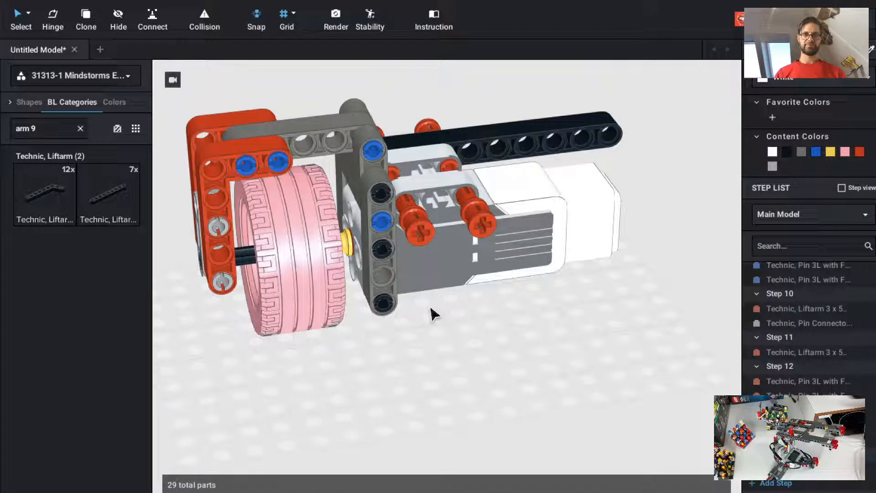
# Delete the four red 3L friction pins from the motor, leaving 25 parts.
pyautogui.click(424, 224)
pyautogui.press('BackSpace')
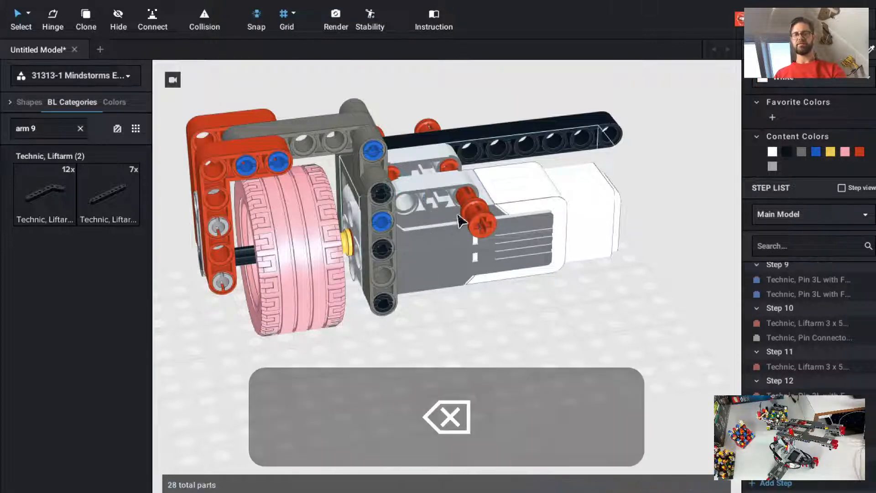
pyautogui.click(473, 215)
pyautogui.press('BackSpace')
pyautogui.click(432, 124)
pyautogui.press('BackSpace')
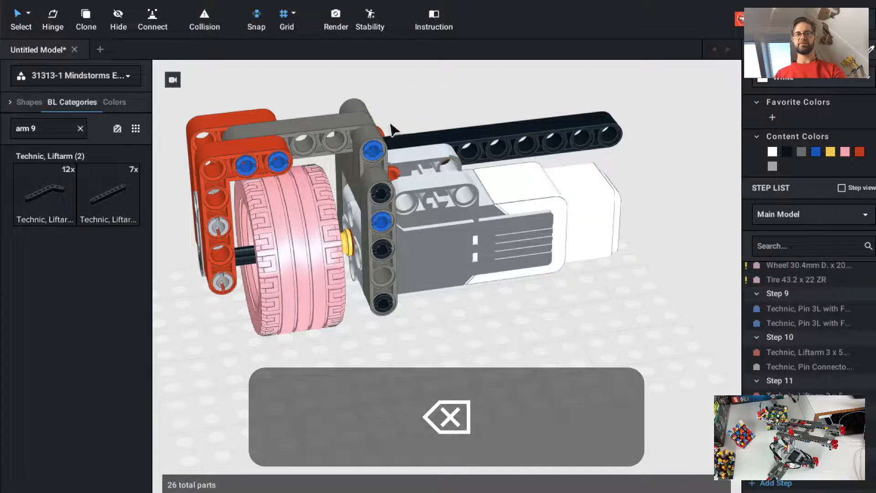
pyautogui.click(384, 134)
pyautogui.press('BackSpace')
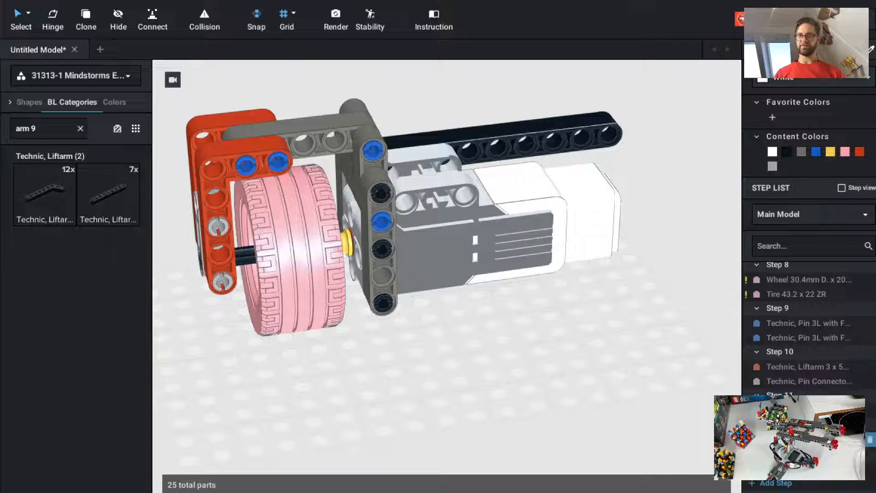
# Deselect the black 1x9 liftarm and pan the model left and down.
pyautogui.click(797, 439)
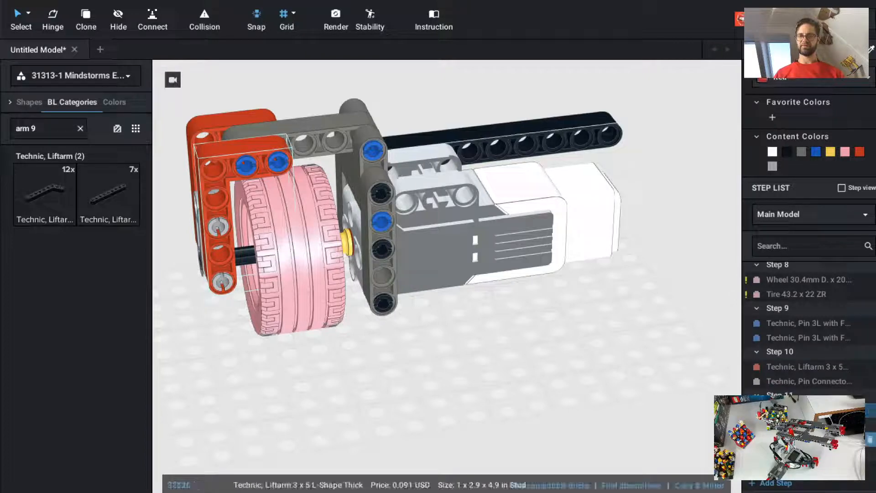
pyautogui.click(593, 358)
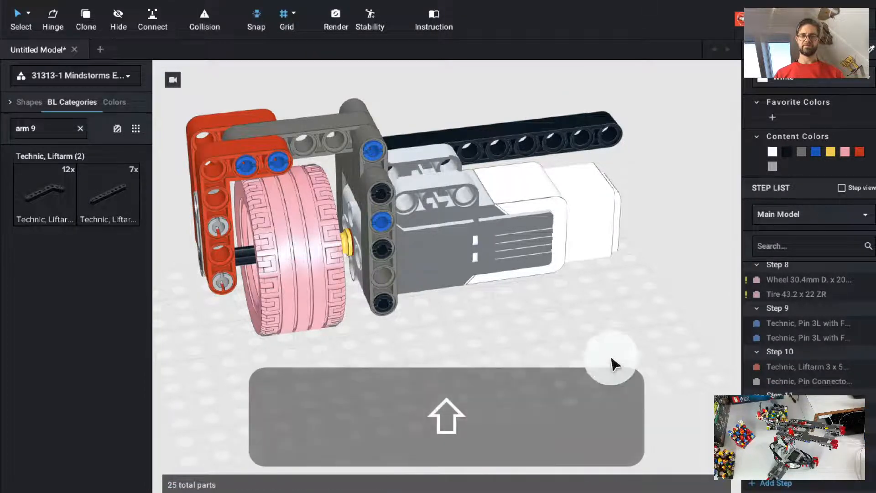
pyautogui.keyDown('shift'); pyautogui.moveTo(612, 362); pyautogui.dragTo(571, 383, button='right'); pyautogui.keyUp('shift')
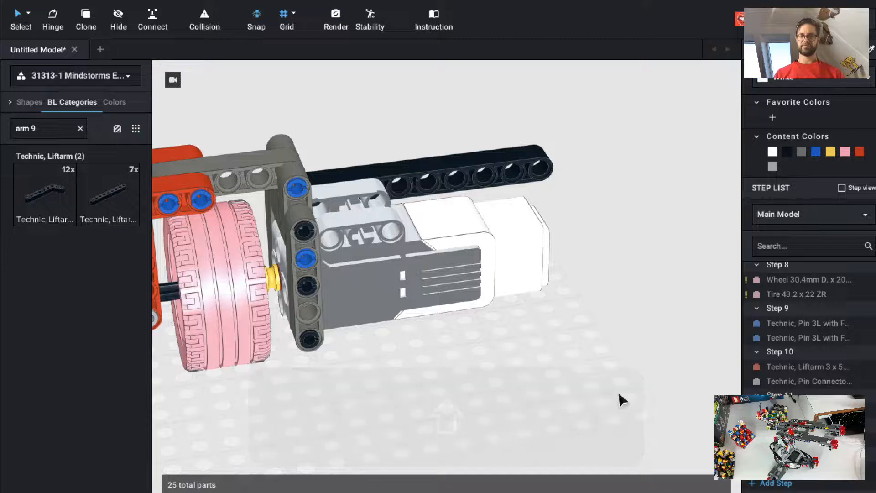
# Search 'pinc' and clone the black friction pin into the black liftarm's end hole.
pyautogui.click(81, 128)
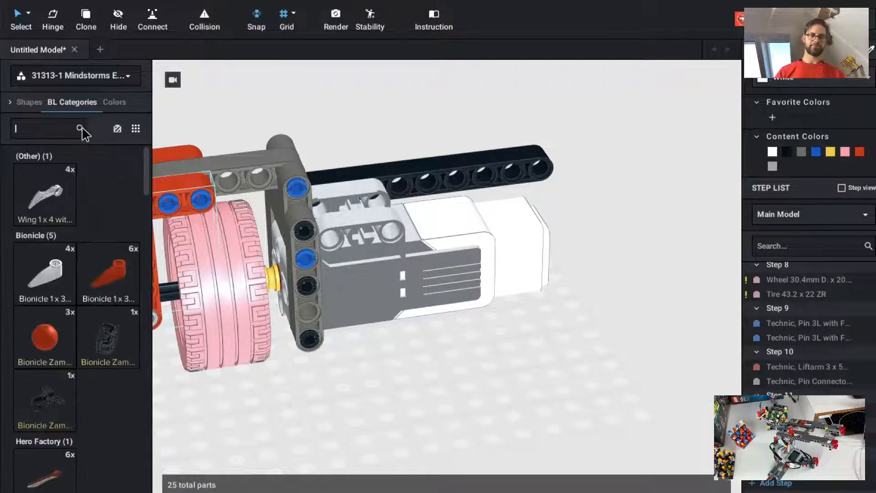
pyautogui.write('pin')
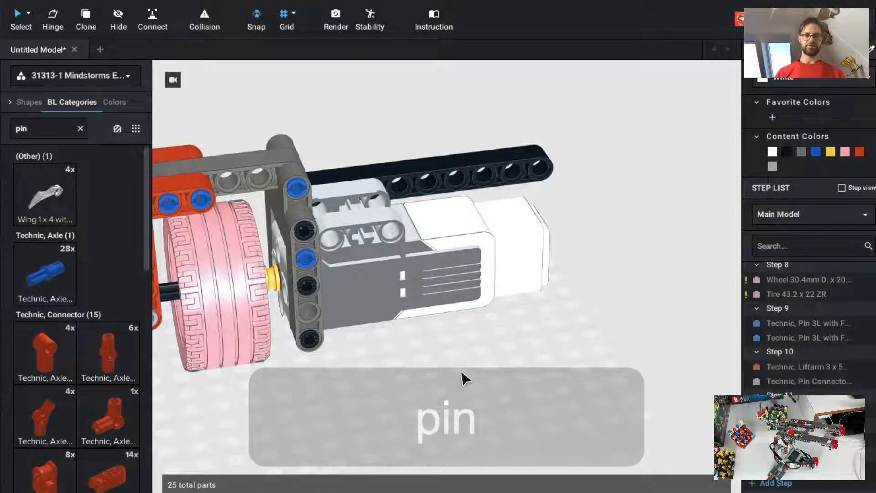
pyautogui.write('c')
pyautogui.click(306, 287)
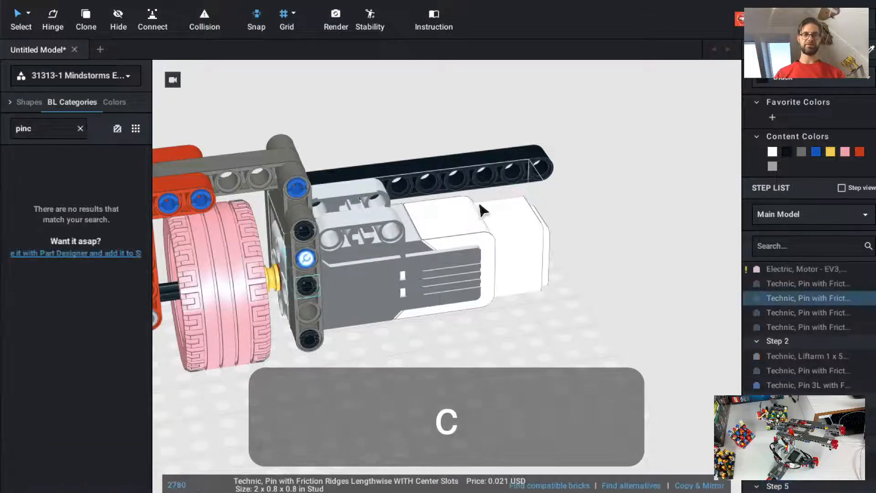
pyautogui.click(442, 369)
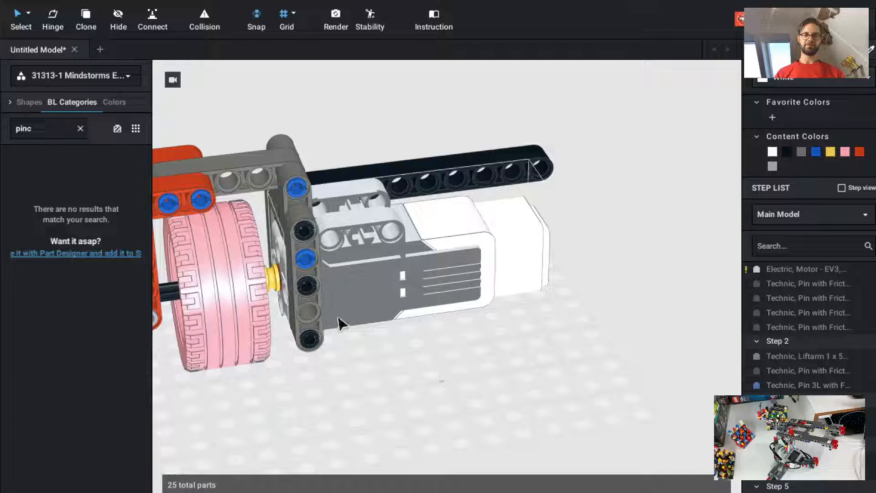
pyautogui.press('c')
pyautogui.click(307, 288)
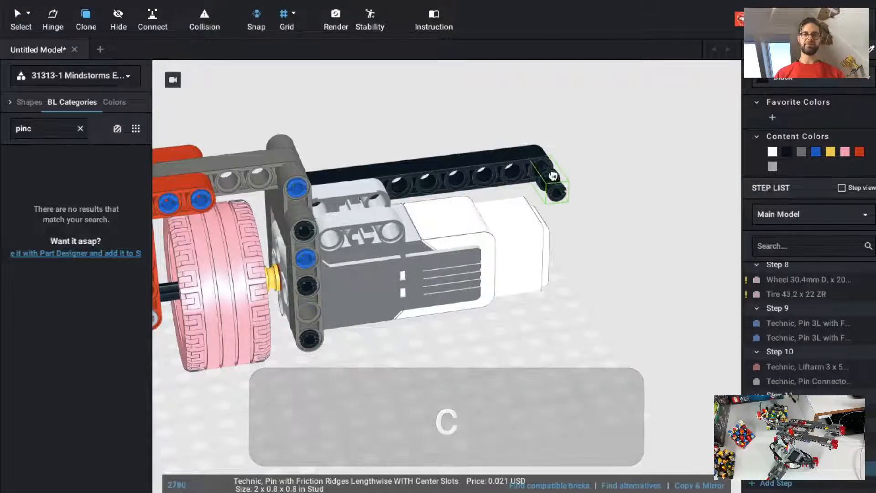
pyautogui.click(468, 182)
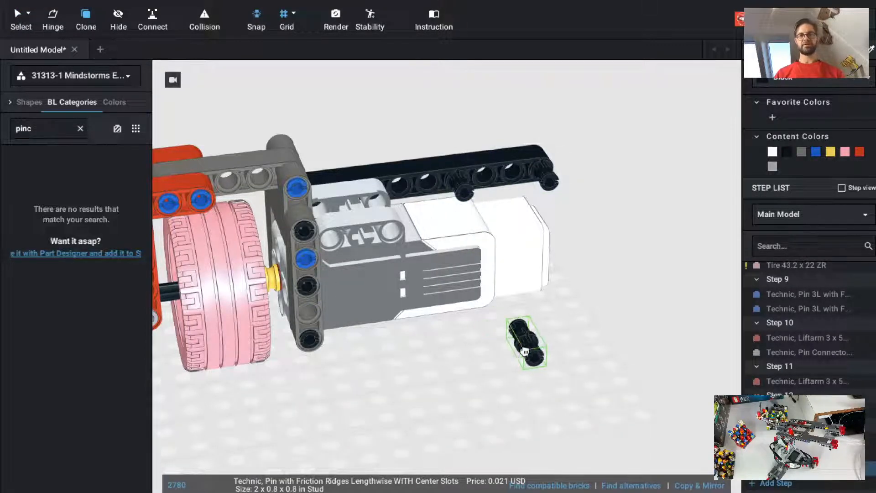
pyautogui.press('Escape')
# Recolour the 1x9 liftarm dark grey and check the pin at its right end.
pyautogui.click(415, 194)
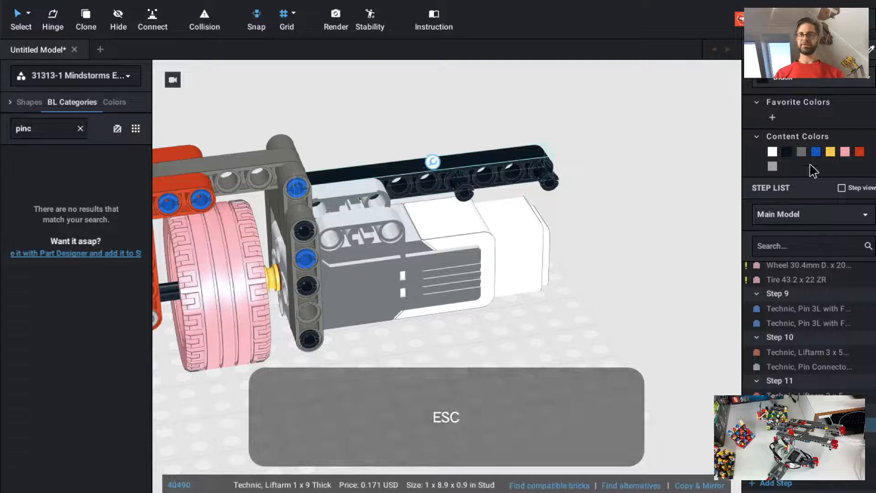
pyautogui.click(801, 152)
pyautogui.click(551, 392)
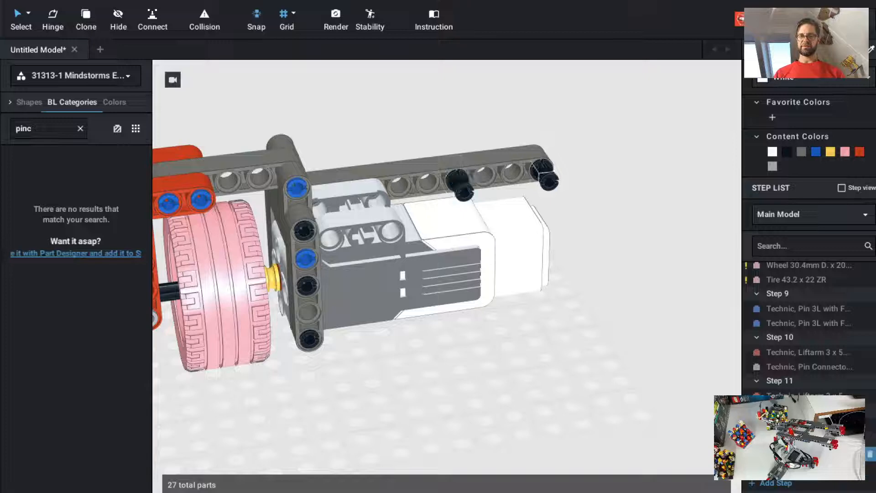
pyautogui.click(544, 173)
pyautogui.press('Escape')
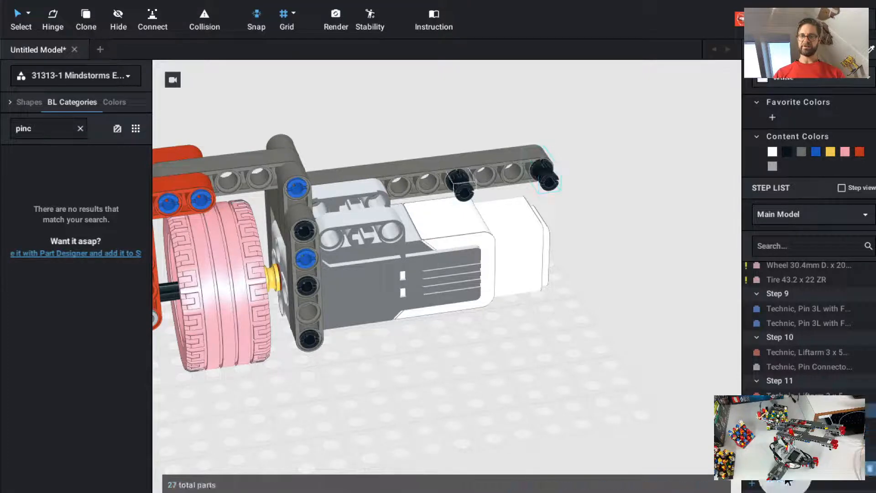
pyautogui.scroll(-2, 788, 475)
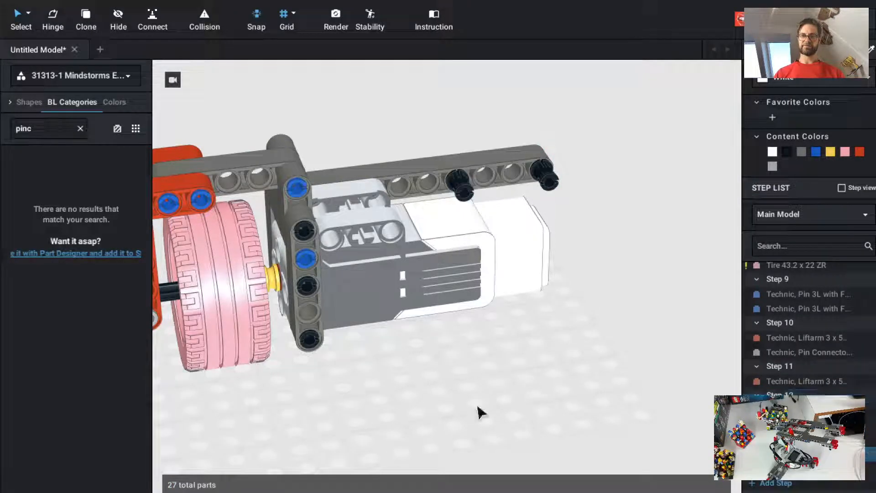
# Clone the L-shaped liftarm onto the long liftarm's right end, hanging down.
pyautogui.press('c')
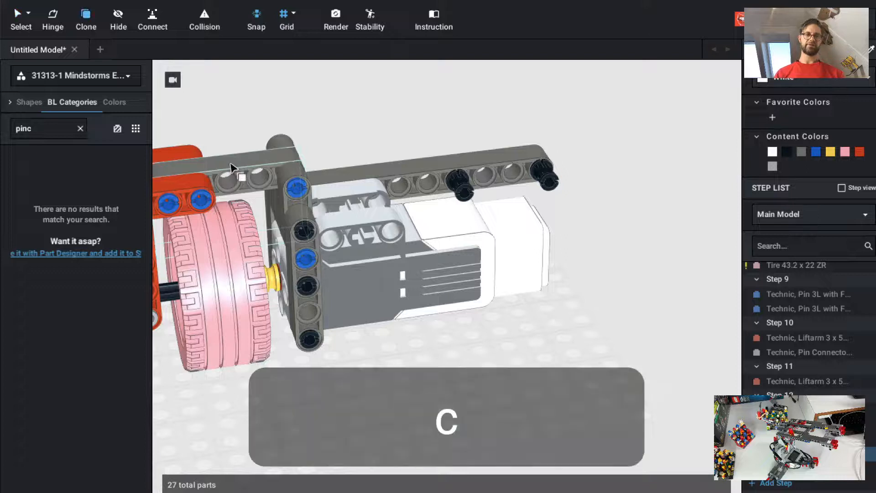
pyautogui.click(235, 179)
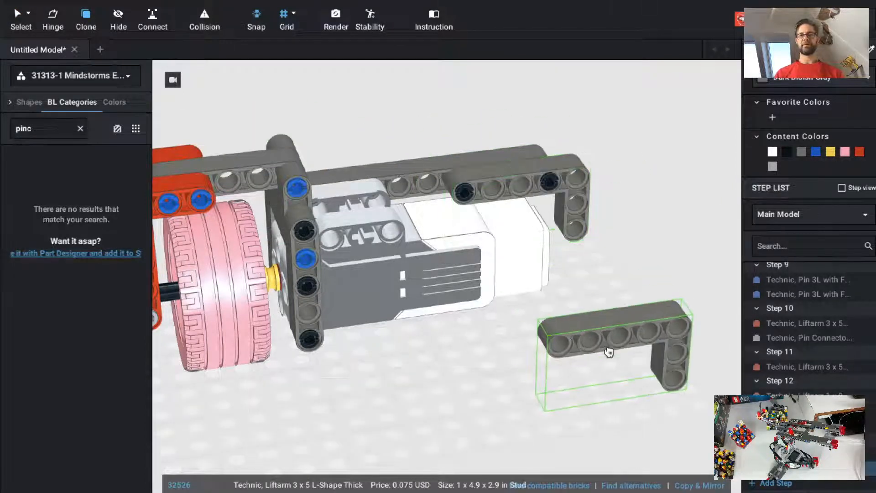
pyautogui.press('Escape')
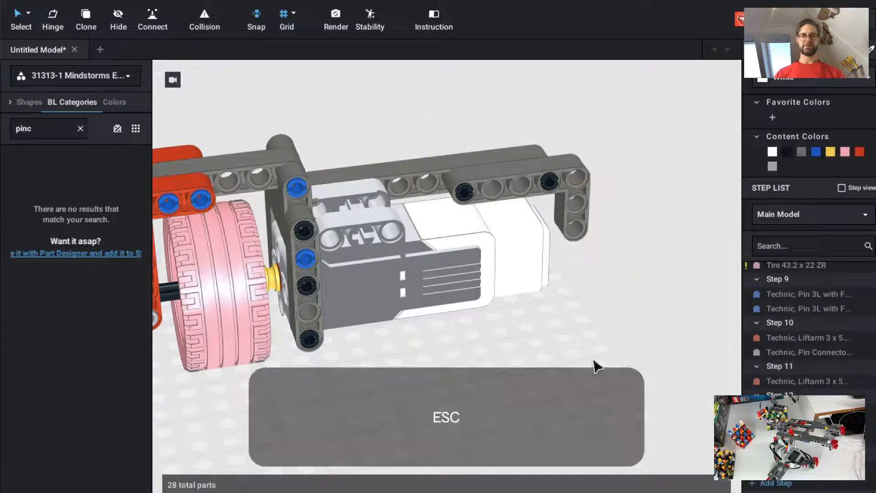
# Clone blue 3L pins into the L-liftarm's top and lower holes, then delete both.
pyautogui.press('c')
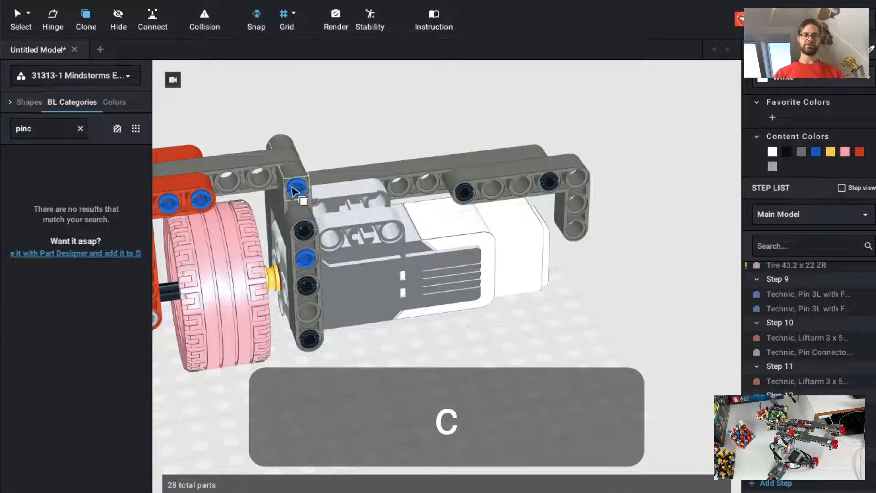
pyautogui.click(294, 189)
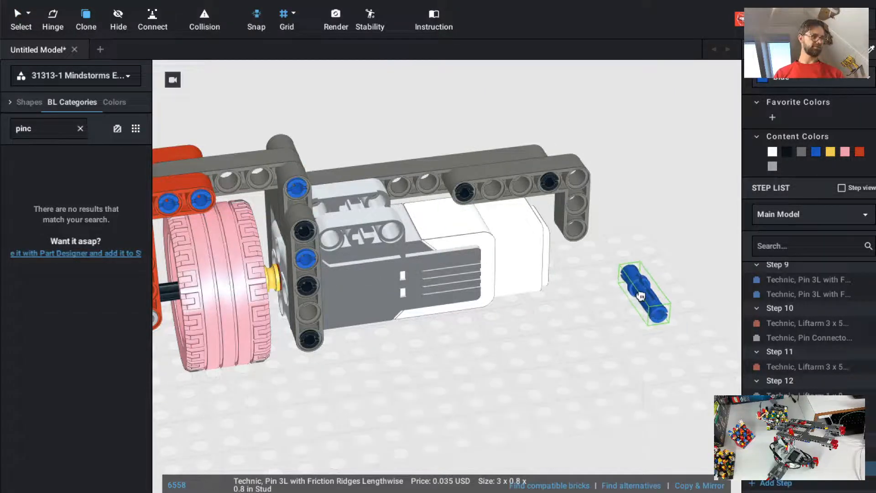
pyautogui.press('Left')
pyautogui.press('Left')
pyautogui.press('Left')
pyautogui.press('Left')
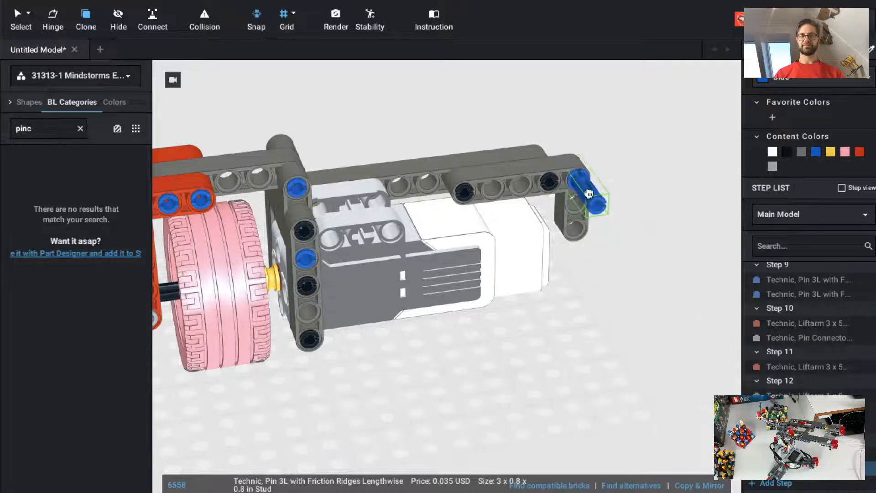
pyautogui.click(588, 194)
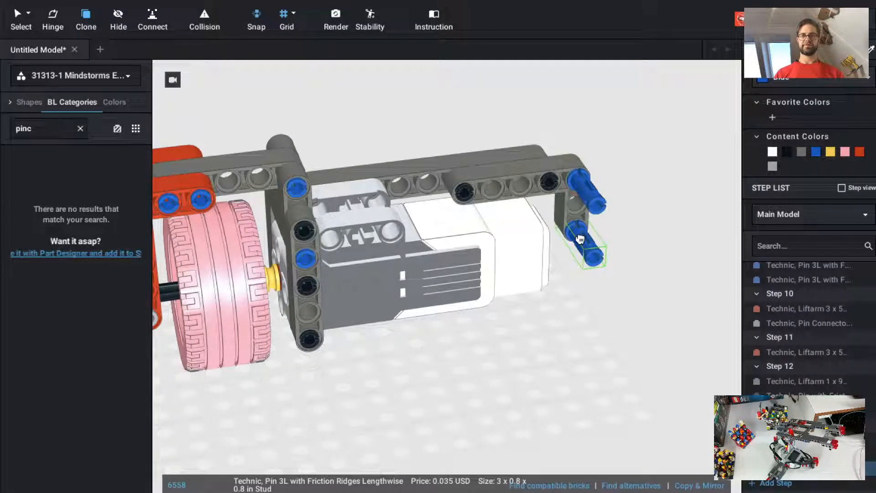
pyautogui.click(579, 240)
pyautogui.press('Escape')
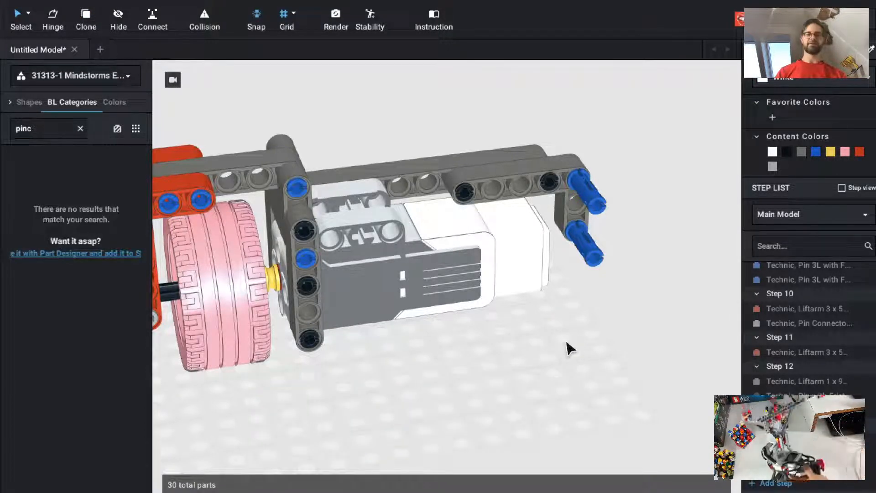
pyautogui.click(595, 257)
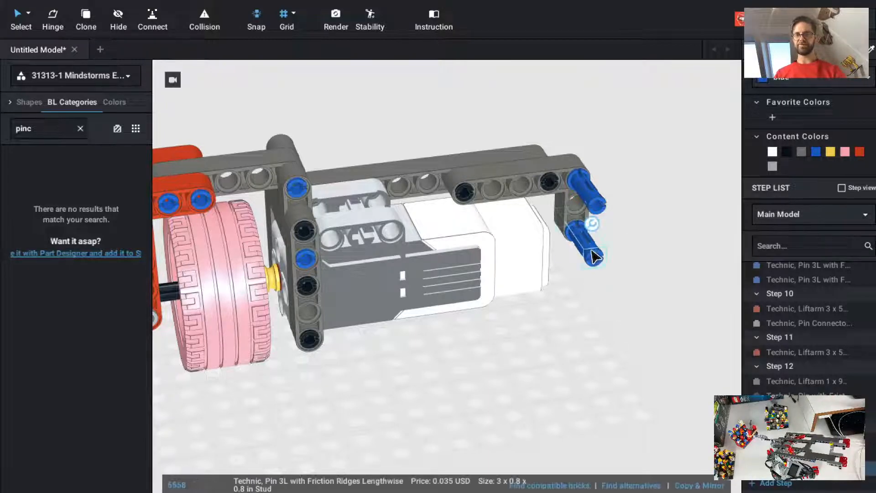
pyautogui.press('BackSpace')
pyautogui.click(598, 200)
pyautogui.press('BackSpace')
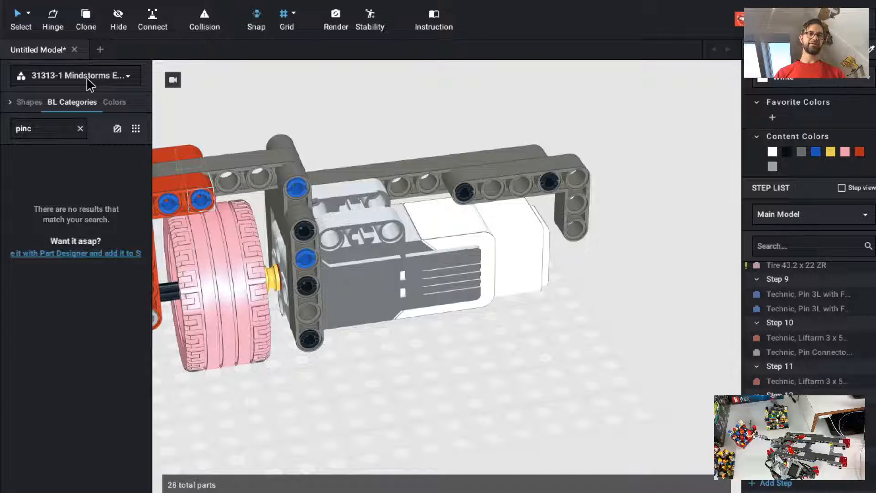
# Switch to the 42080-1 Forest Machine palette and search parts for 'pin'.
pyautogui.click(91, 83)
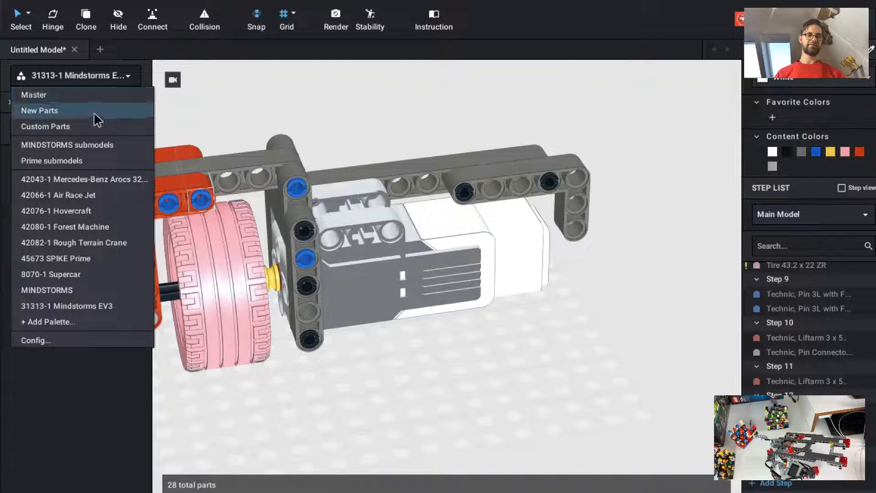
pyautogui.click(101, 227)
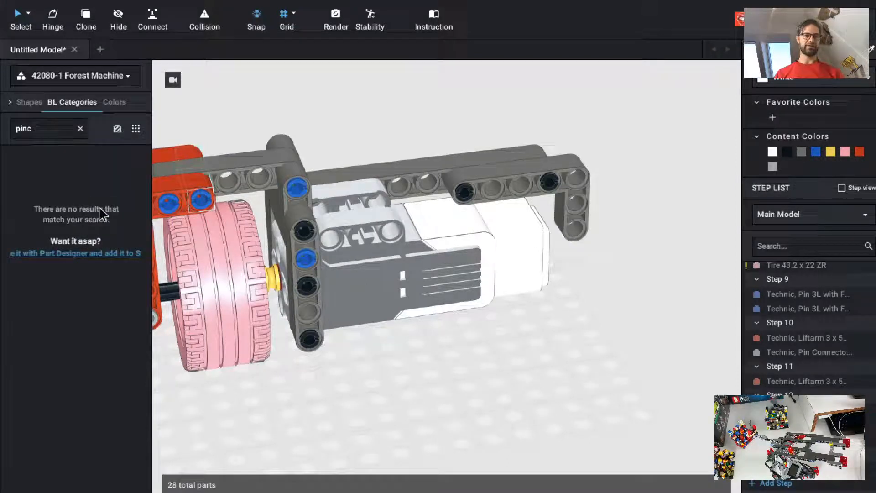
pyautogui.click(80, 130)
pyautogui.write('p')
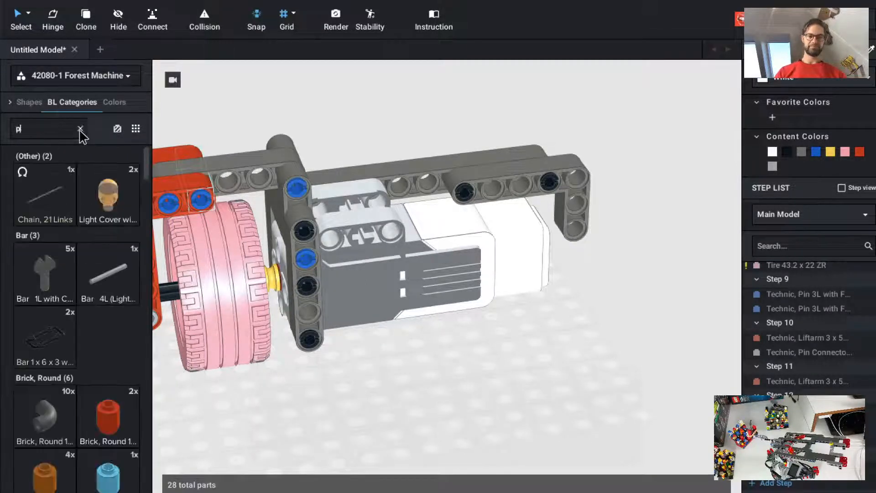
pyautogui.write('in')
pyautogui.scroll(-1, 110, 301)
# Fit two black axle pins into the hanging liftarm's top and lower holes.
pyautogui.moveTo(106, 346); pyautogui.dragTo(579, 191)
pyautogui.hotkey('ctrl', 'c')
pyautogui.hotkey('ctrl', 'v')
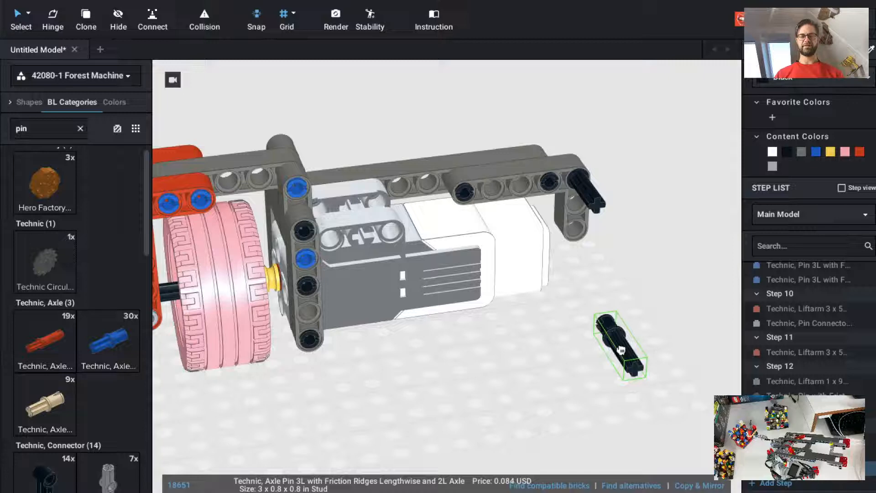
pyautogui.moveTo(621, 349); pyautogui.dragTo(612, 290)
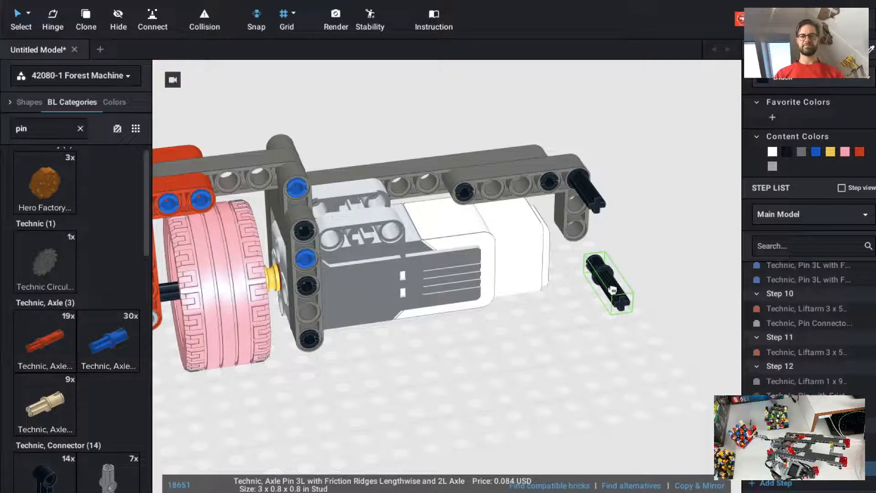
pyautogui.moveTo(612, 285); pyautogui.dragTo(589, 250)
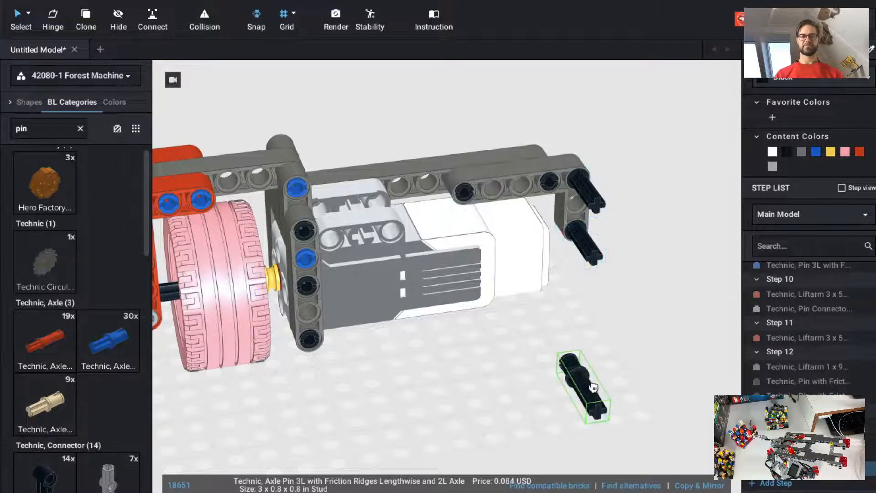
pyautogui.press('Escape')
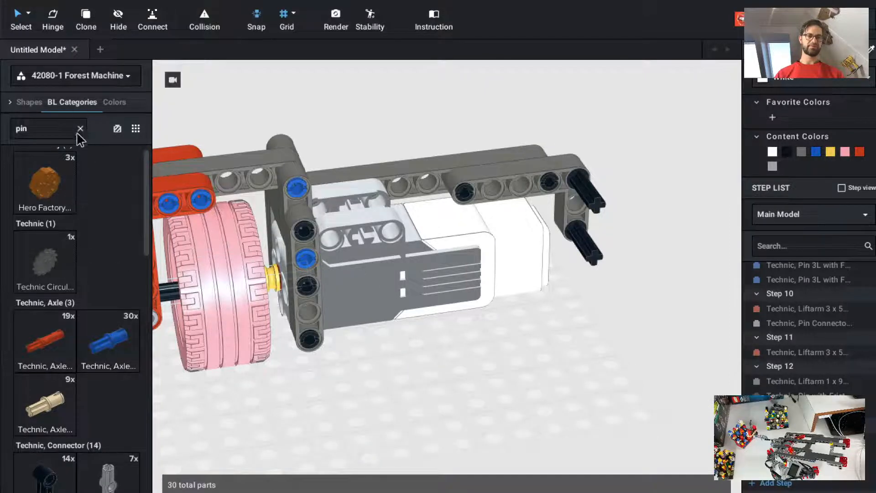
pyautogui.click(102, 75)
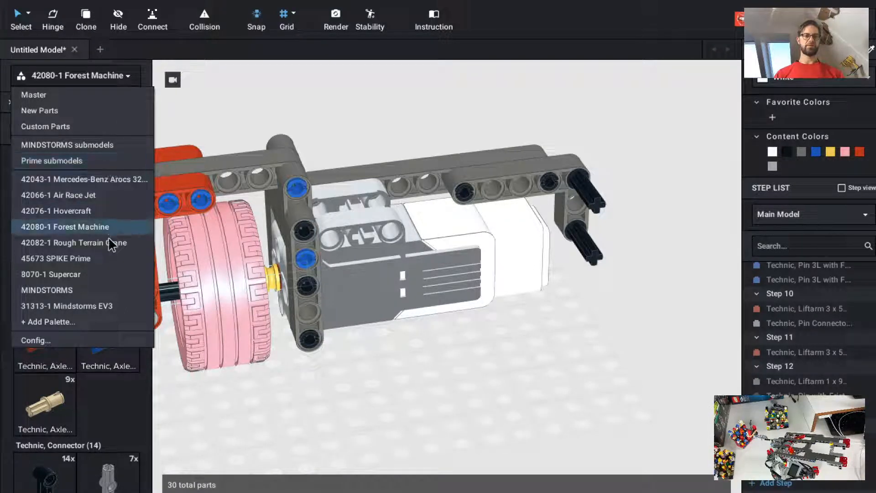
# From the 31313-1 Mindstorms EV3 palette, snap a rotated red connector onto the upper axle pin.
pyautogui.click(98, 308)
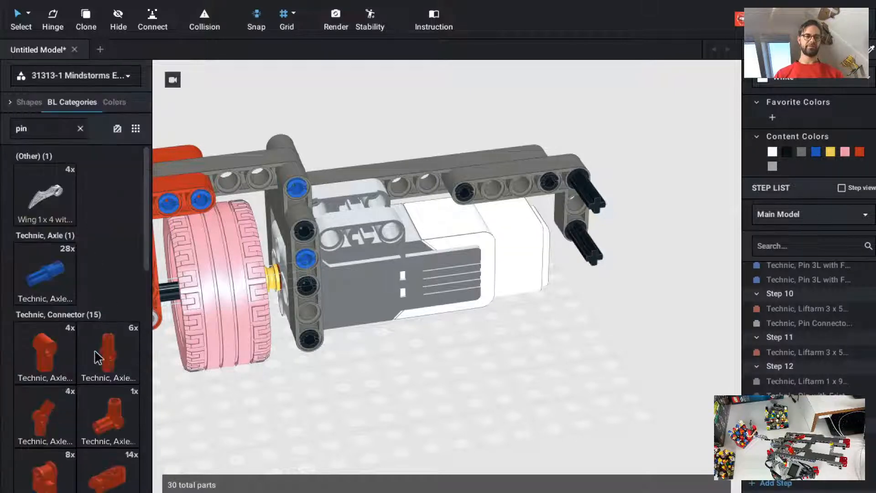
pyautogui.scroll(-3, 97, 357)
pyautogui.scroll(-4, 97, 357)
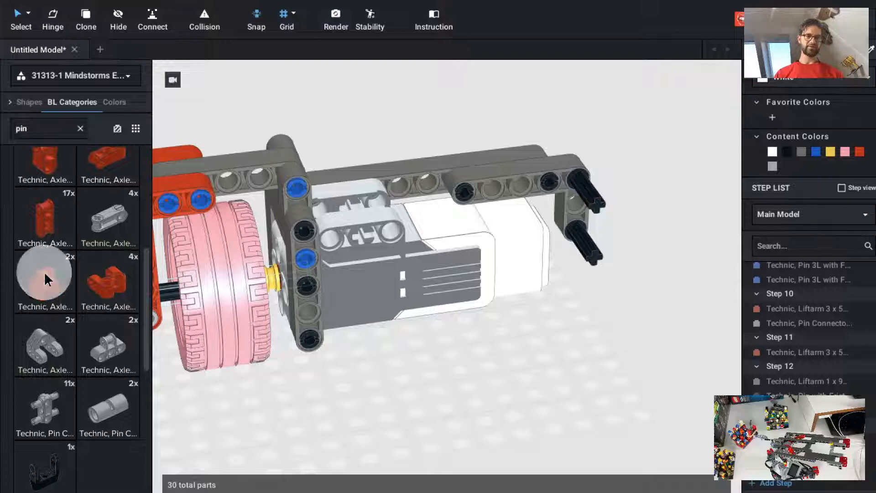
pyautogui.moveTo(44, 272); pyautogui.dragTo(587, 237)
pyautogui.press('Up')
pyautogui.press('Left')
pyautogui.press('Left')
pyautogui.press('Escape')
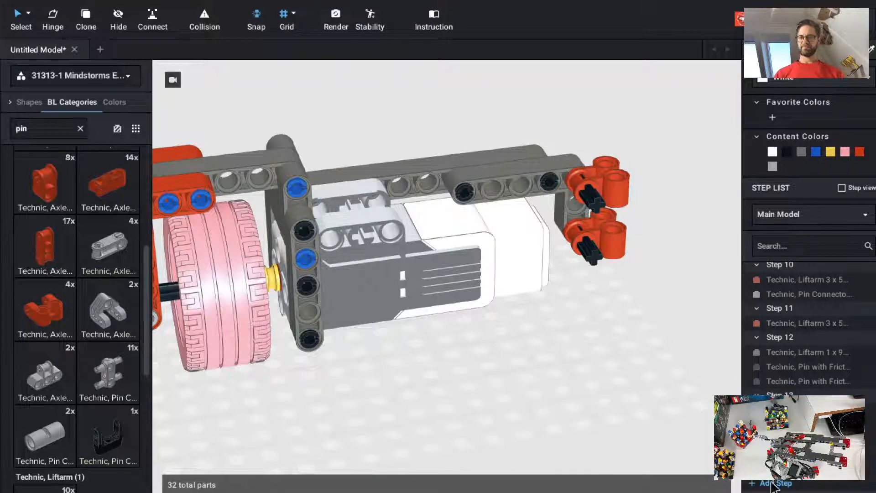
# Delete the extra lower red connector together with the lower axle pin.
pyautogui.scroll(-1, 776, 456)
pyautogui.click(781, 367)
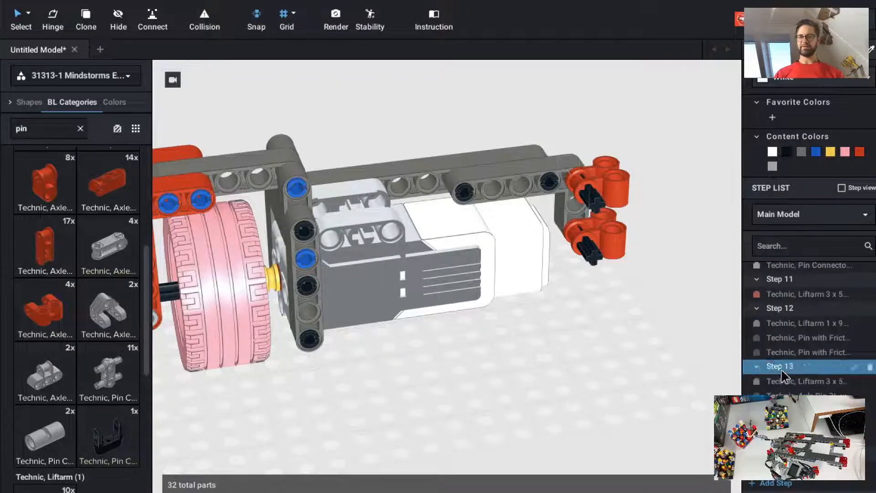
pyautogui.click(785, 383)
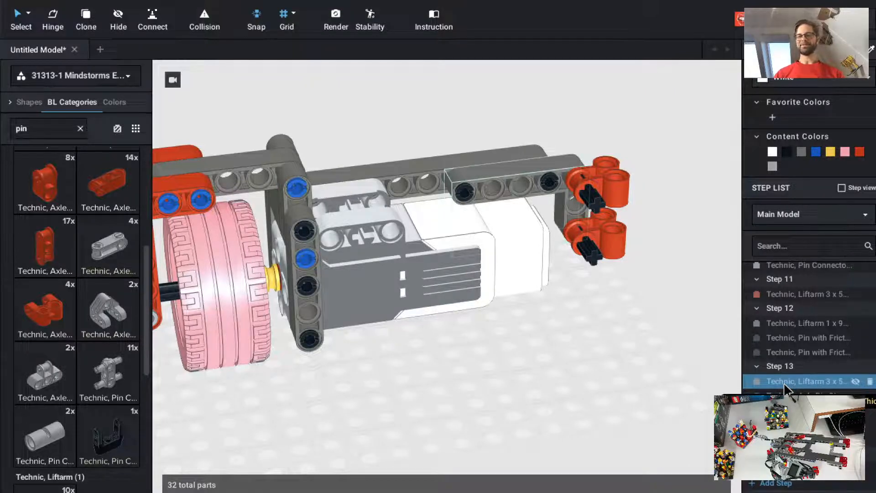
pyautogui.click(785, 396)
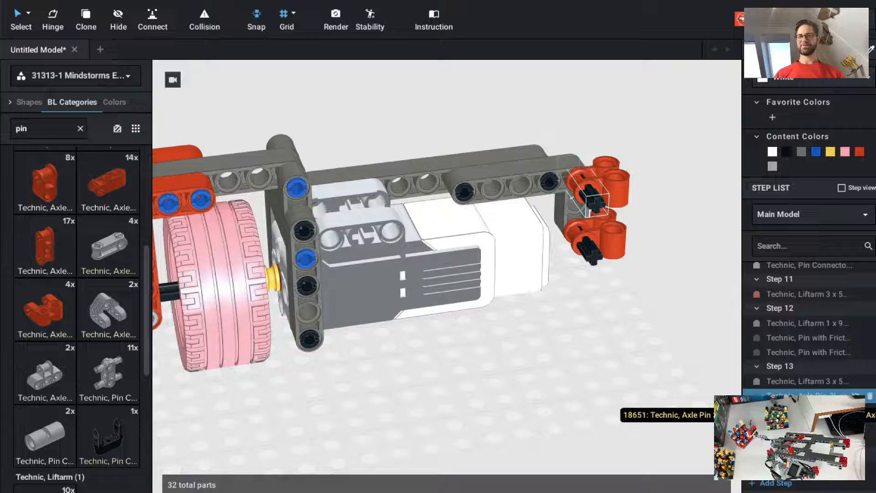
pyautogui.click(646, 250)
pyautogui.click(614, 251)
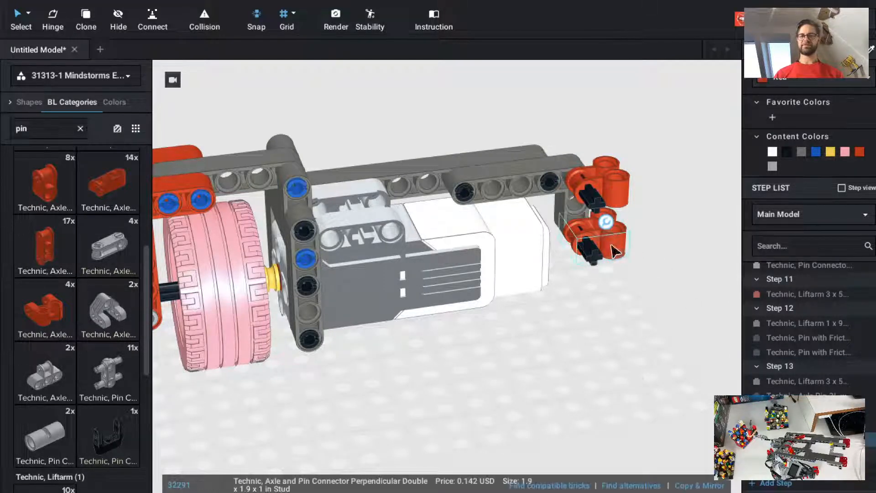
pyautogui.keyDown('super'); pyautogui.click(593, 259); pyautogui.keyUp('super')
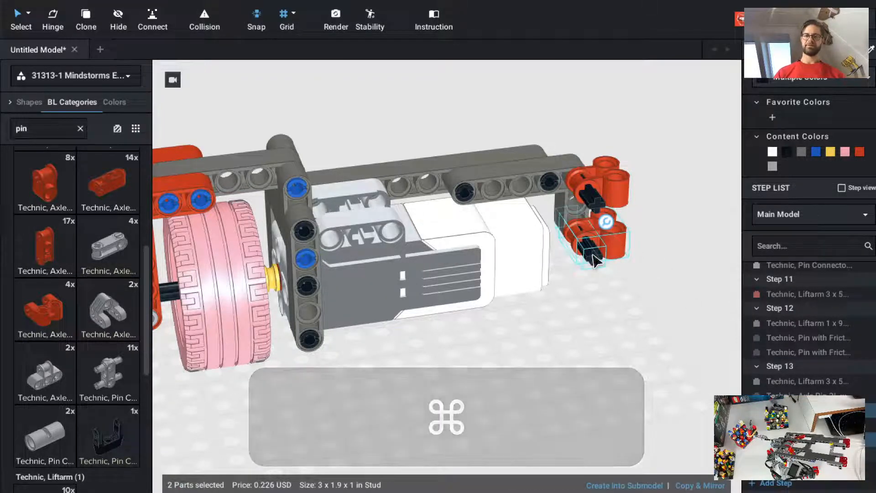
pyautogui.press('BackSpace')
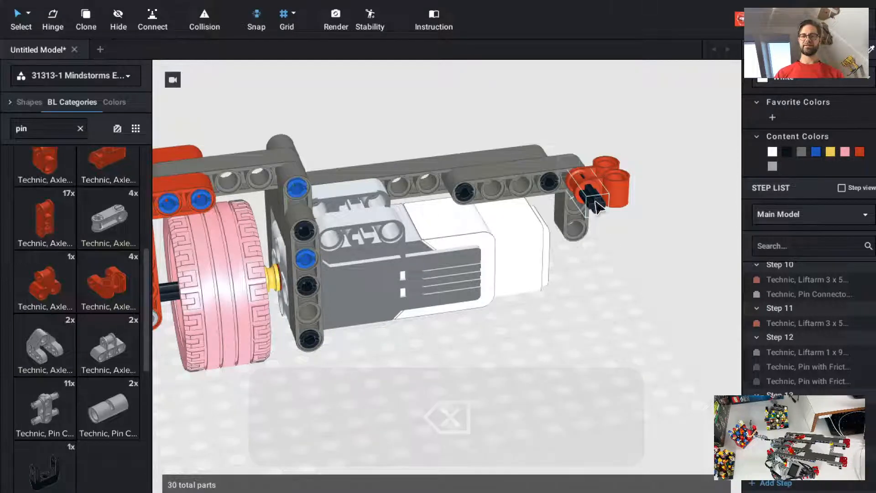
pyautogui.click(593, 201)
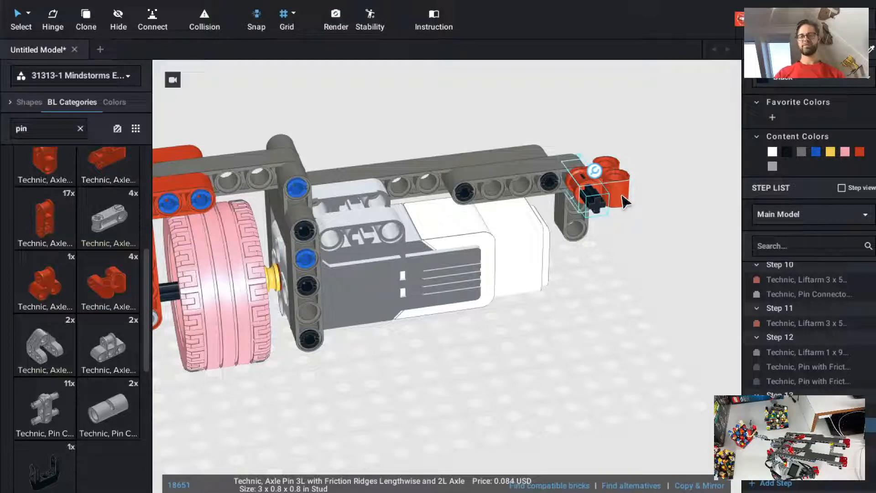
pyautogui.click(625, 299)
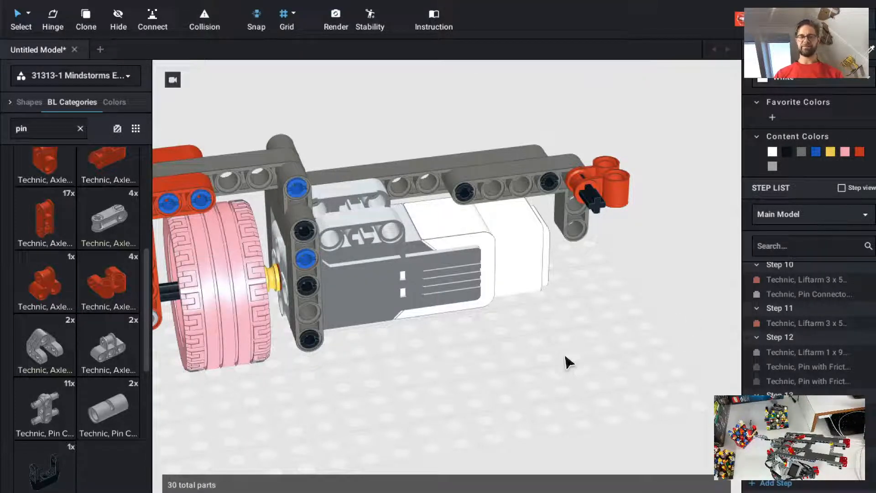
# Clone an upright blue 3L pin down into the red connector, then clear the search.
pyautogui.press('c')
pyautogui.click(297, 187)
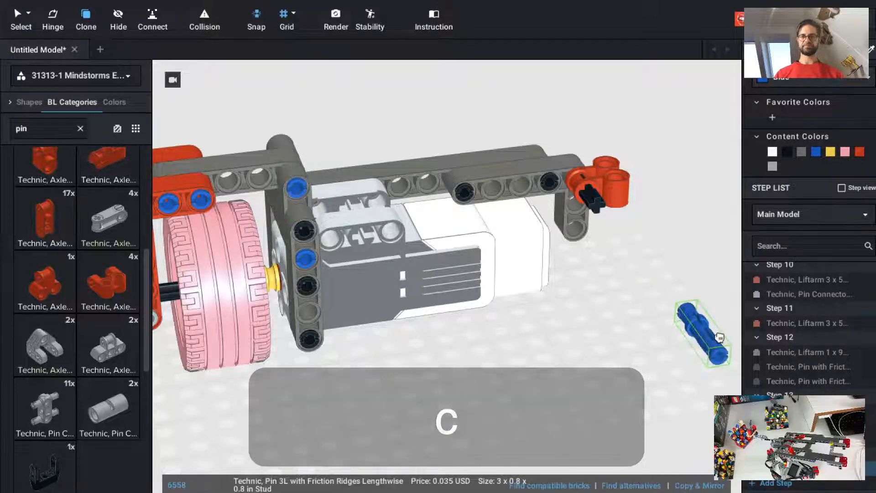
pyautogui.press('Down')
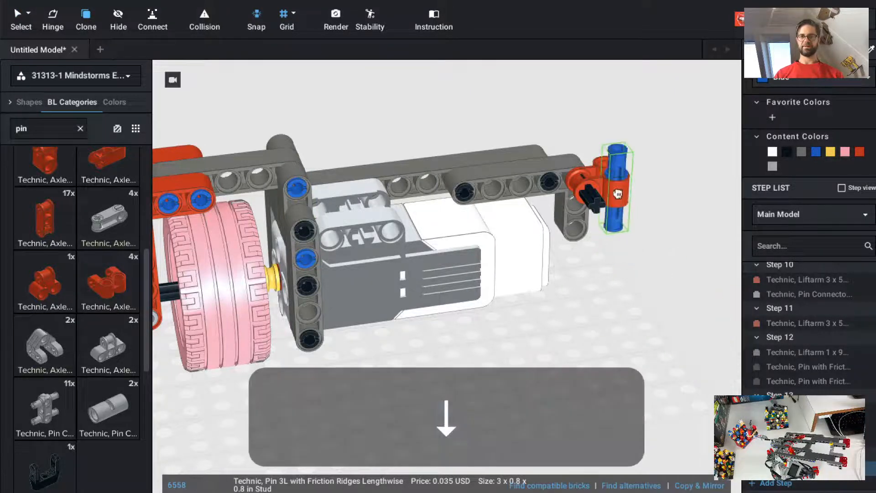
pyautogui.click(617, 196)
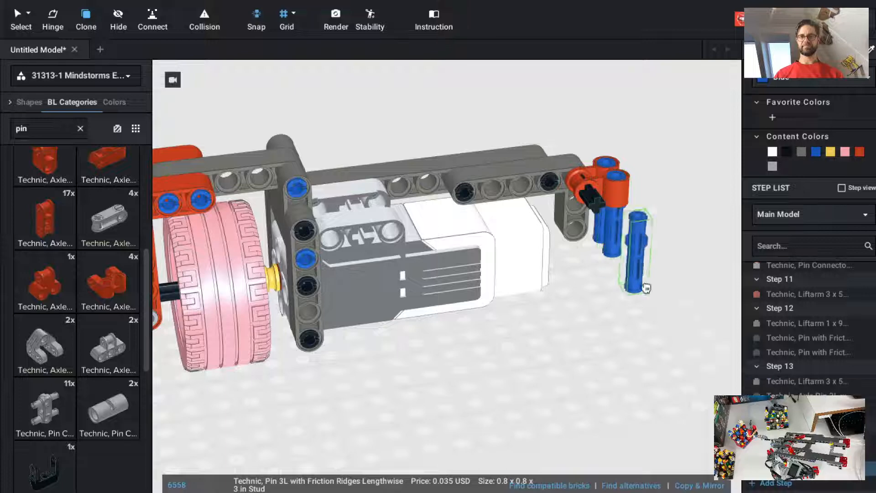
pyautogui.press('Escape')
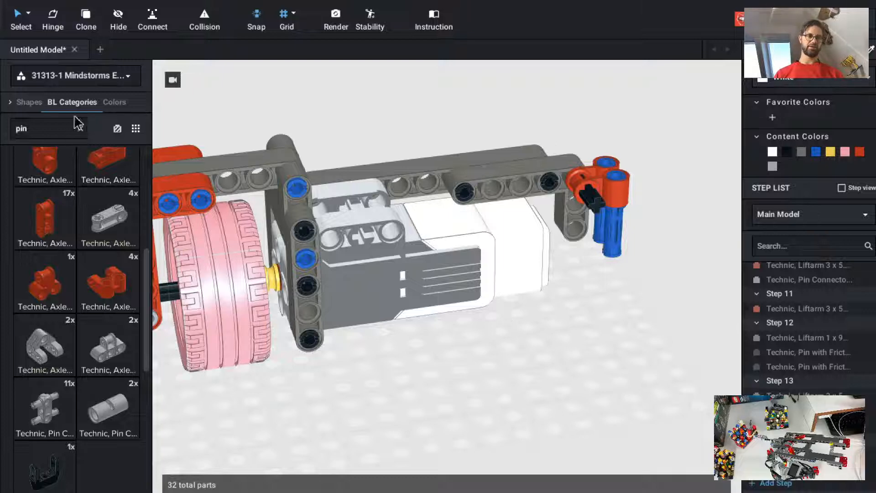
pyautogui.click(80, 129)
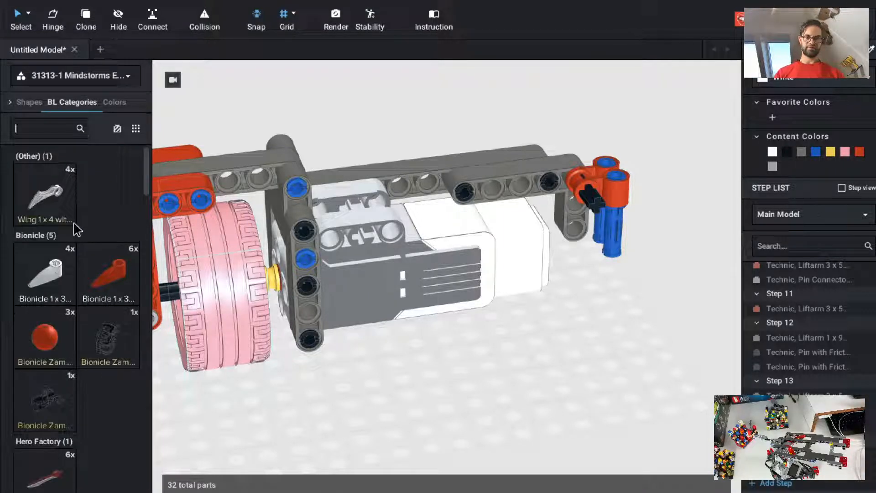
# Search 'pulley' and place two flat grey Wedge Belt Wheels on the blue pins.
pyautogui.write('pullet')
pyautogui.press('BackSpace')
pyautogui.write('y')
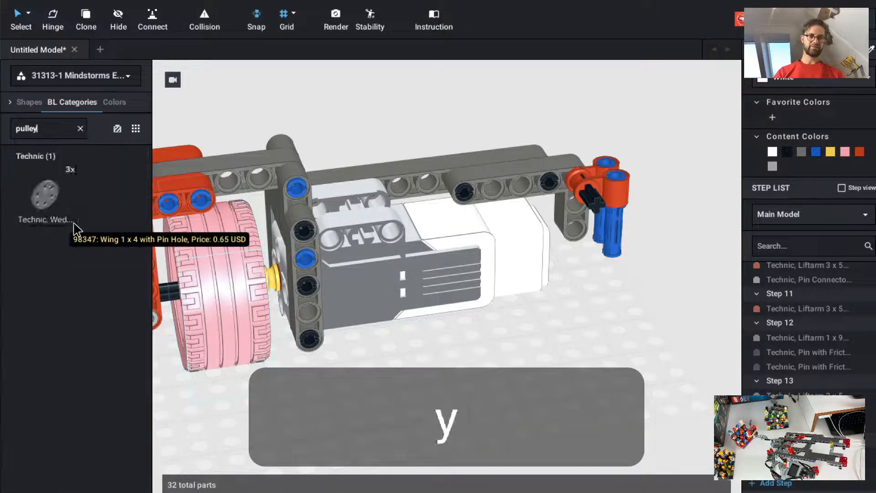
pyautogui.moveTo(50, 203); pyautogui.dragTo(638, 205)
pyautogui.press('Up')
pyautogui.press('Up')
pyautogui.press('Right')
pyautogui.press('Up')
pyautogui.click(637, 204)
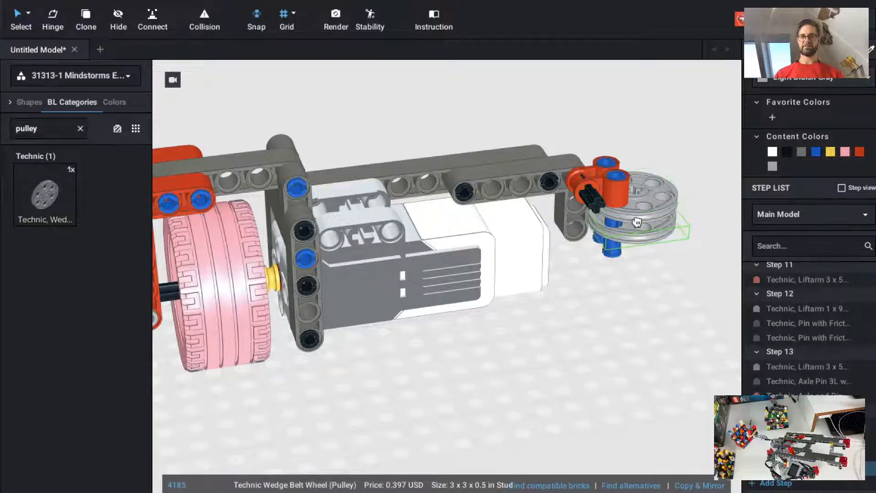
pyautogui.click(637, 216)
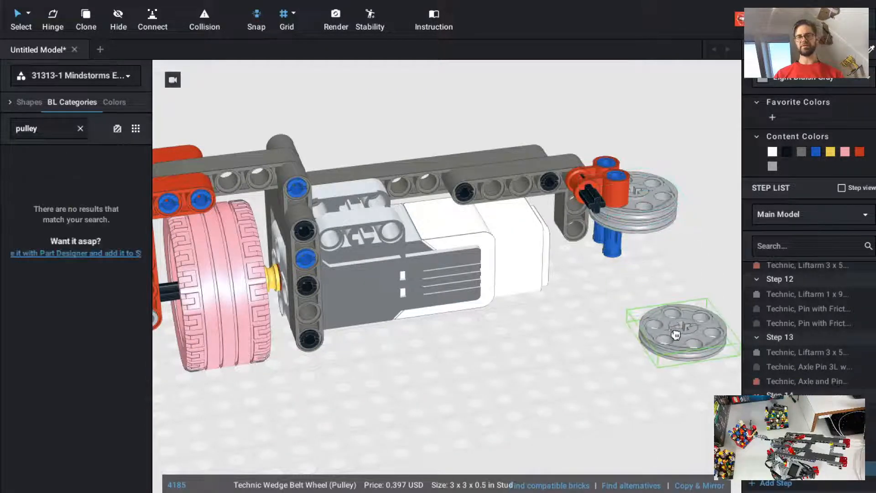
pyautogui.press('Escape')
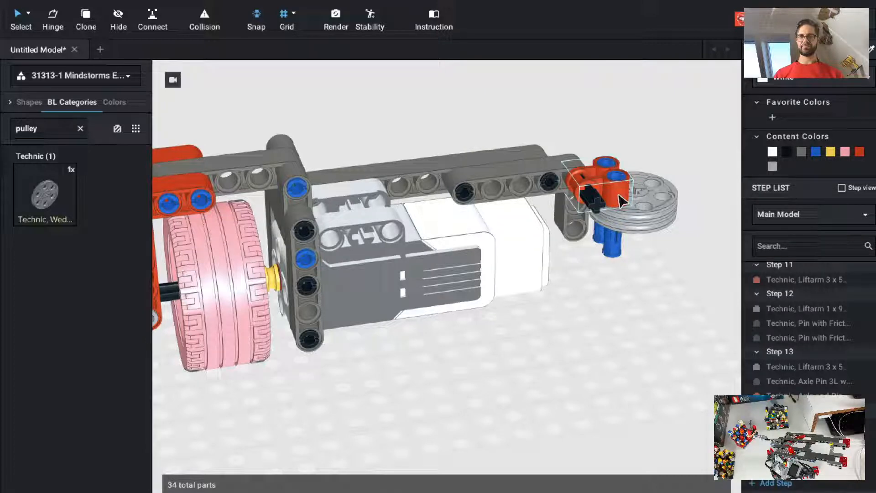
# Combine the red connector and its axle pin into SubModel Group 1.
pyautogui.click(621, 201)
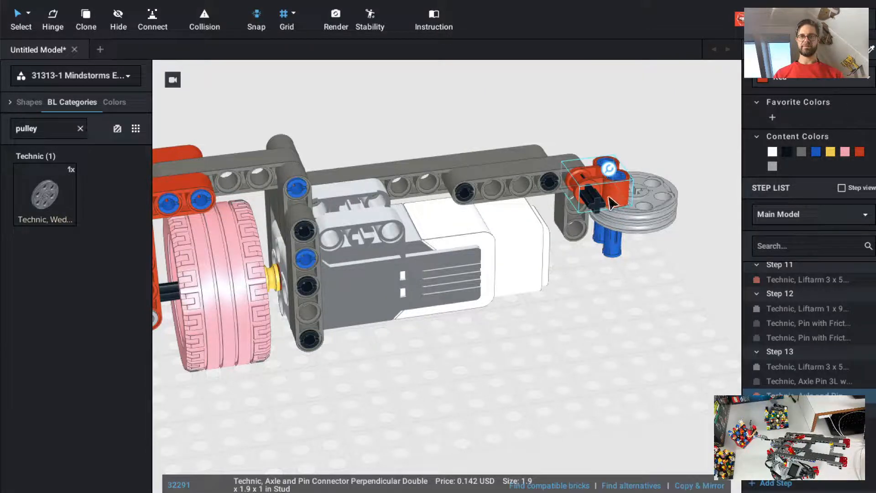
pyautogui.keyDown('alt'); pyautogui.click(618, 201); pyautogui.keyUp('alt')
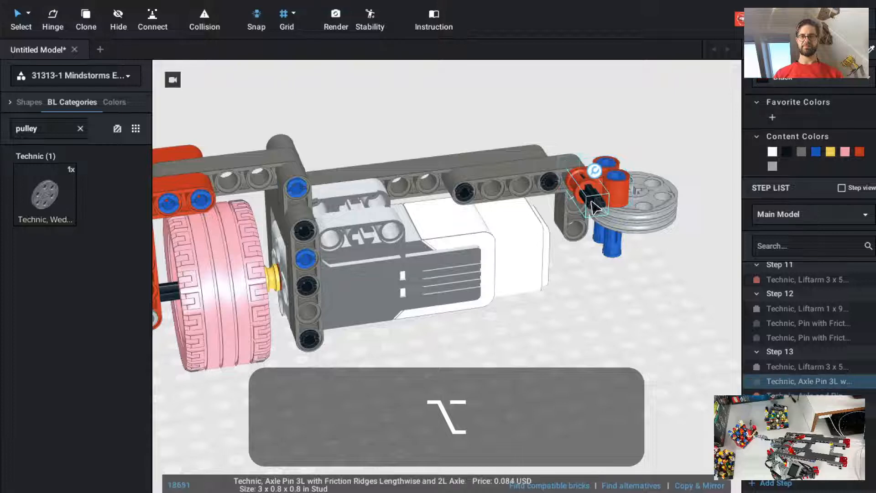
pyautogui.keyDown('super'); pyautogui.click(620, 202); pyautogui.keyUp('super')
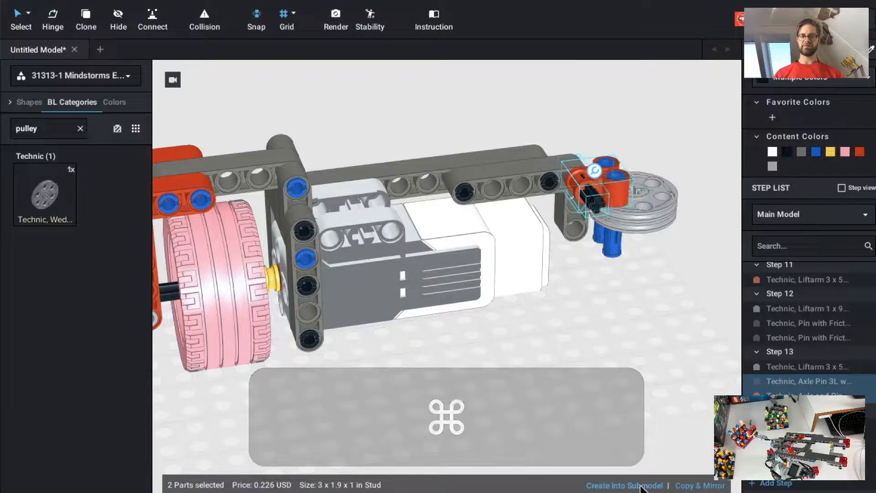
pyautogui.click(641, 486)
pyautogui.click(543, 289)
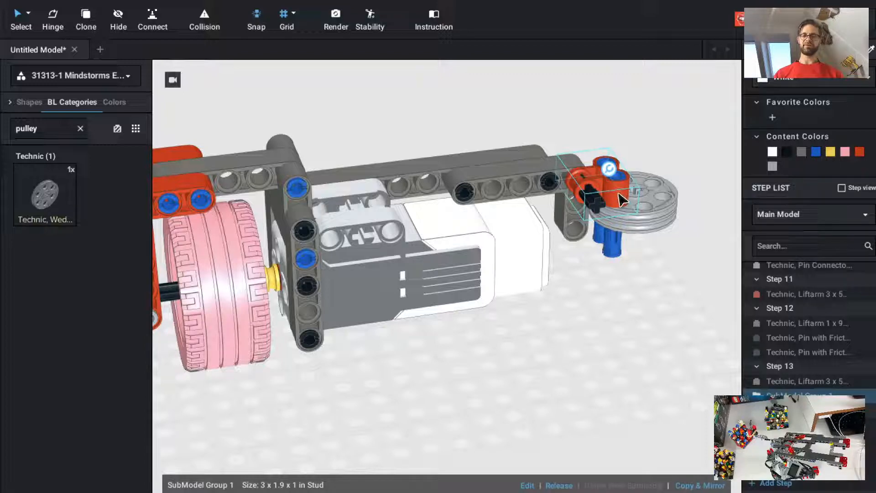
# Clone the submodel, rotated, onto the axle beneath the pulley.
pyautogui.press('c')
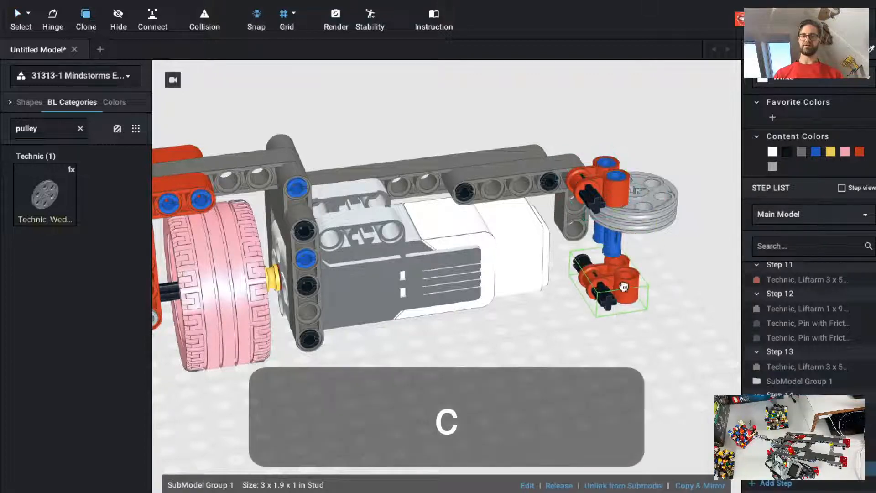
pyautogui.press('Up')
pyautogui.press('Up')
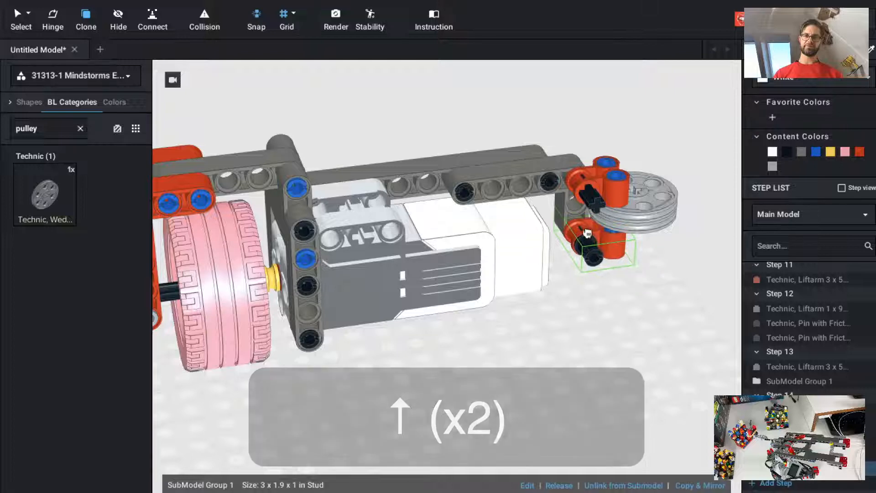
pyautogui.click(587, 228)
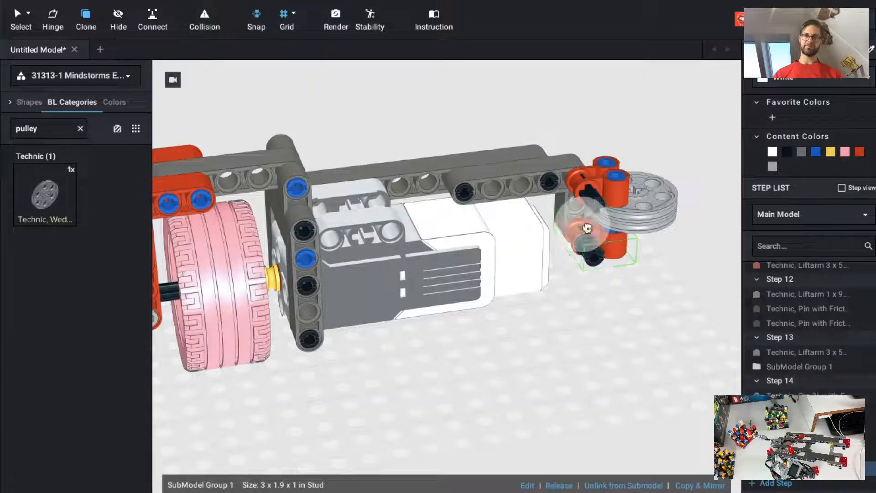
pyautogui.press('Escape')
pyautogui.press('Up')
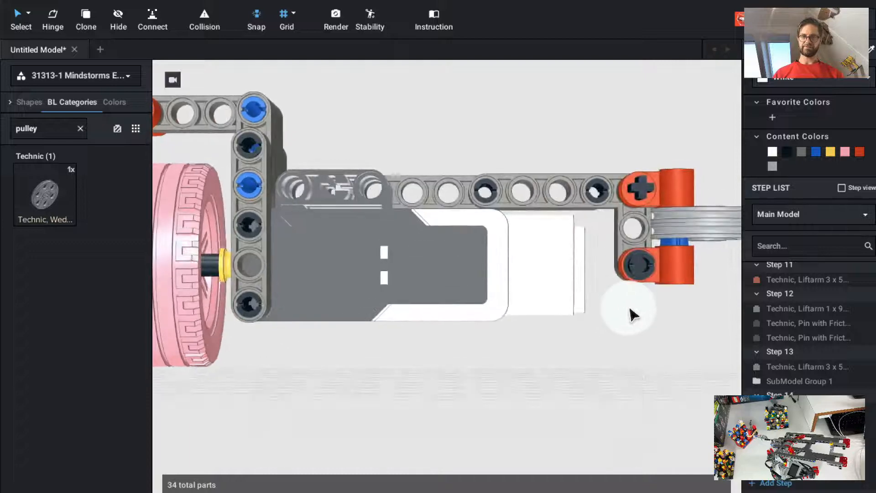
# Select both pulley wheels and nudge them down one step with the move gizmo.
pyautogui.press('Up')
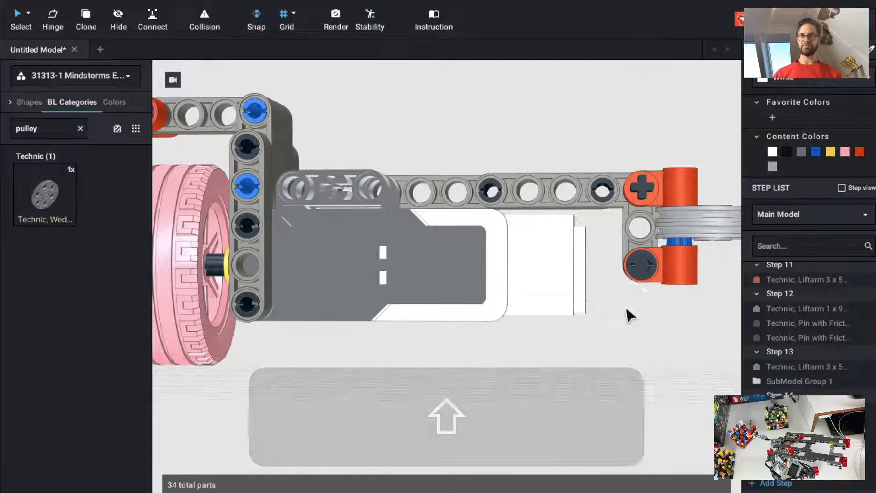
pyautogui.keyDown('super'); pyautogui.click(647, 233); pyautogui.keyUp('super')
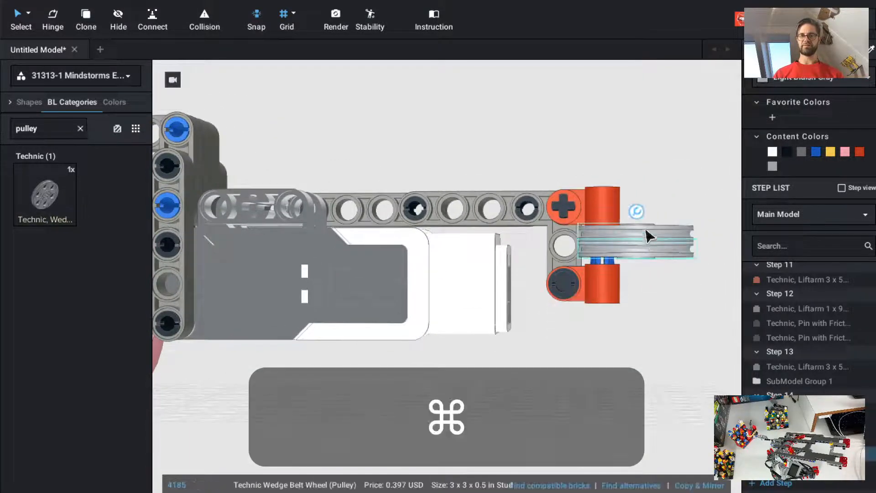
pyautogui.keyDown('super'); pyautogui.click(648, 233); pyautogui.keyUp('super')
pyautogui.press('t')
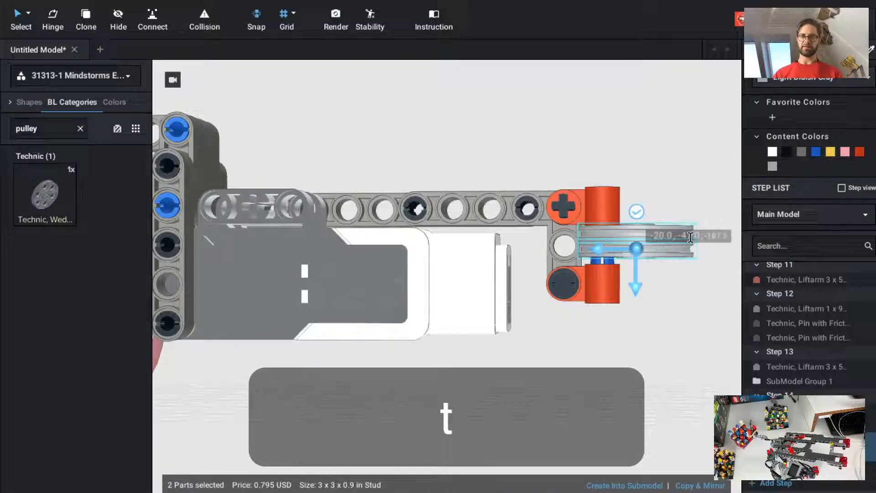
pyautogui.click(636, 288)
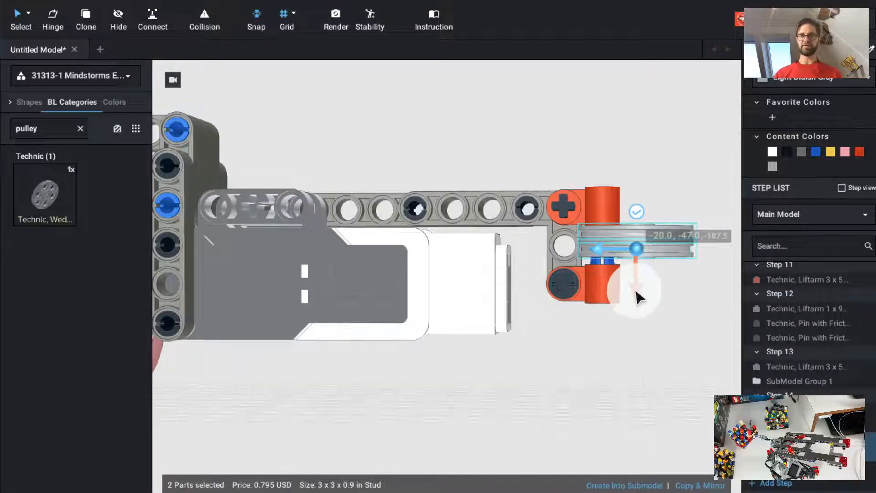
pyautogui.click(676, 292)
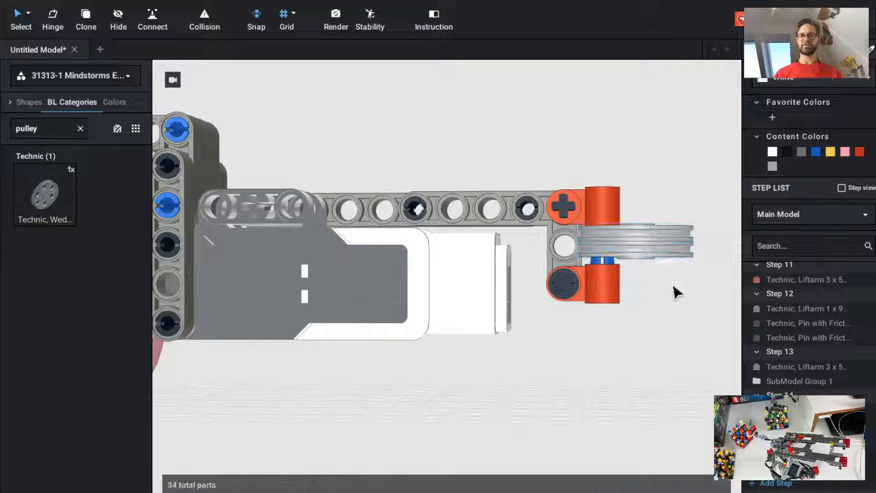
# Choose a finer grid step and move the two pulleys again.
pyautogui.click(636, 246)
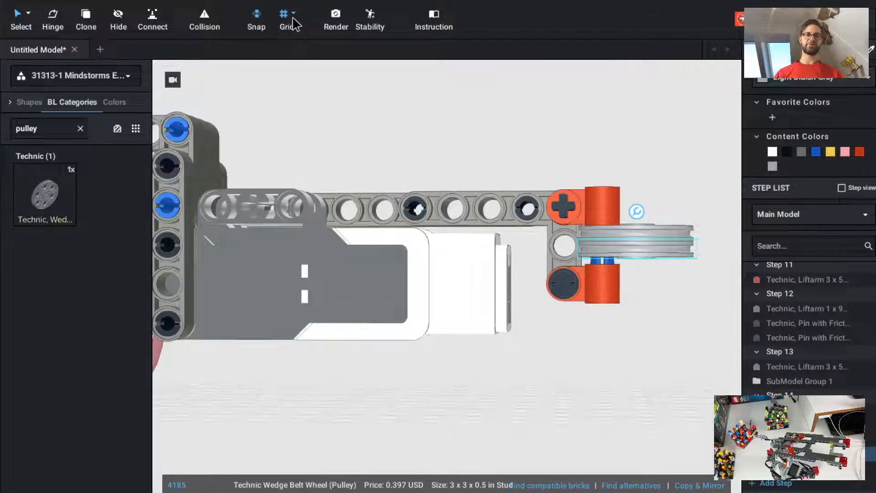
pyautogui.click(294, 17)
pyautogui.click(303, 38)
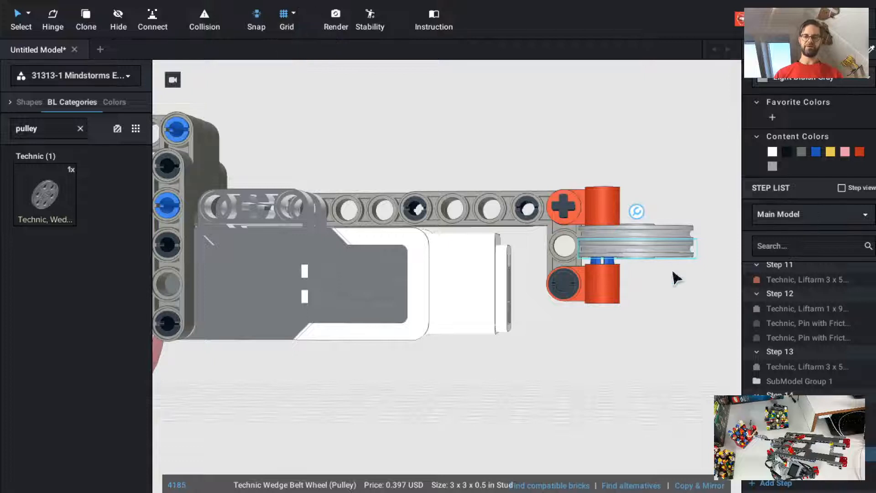
pyautogui.keyDown('super'); pyautogui.click(663, 244); pyautogui.keyUp('super')
pyautogui.press('super+t')
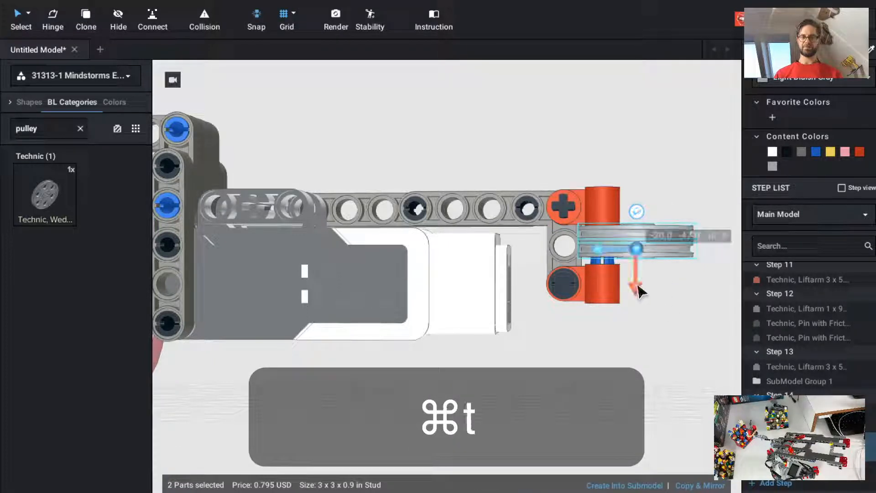
pyautogui.click(646, 292)
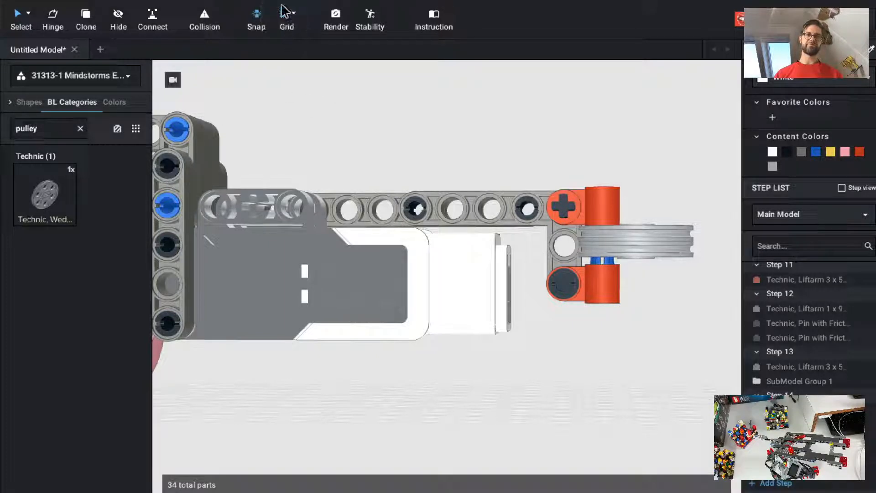
# Nudge the pulleys further down the axle, then orbit to view them from above.
pyautogui.click(294, 13)
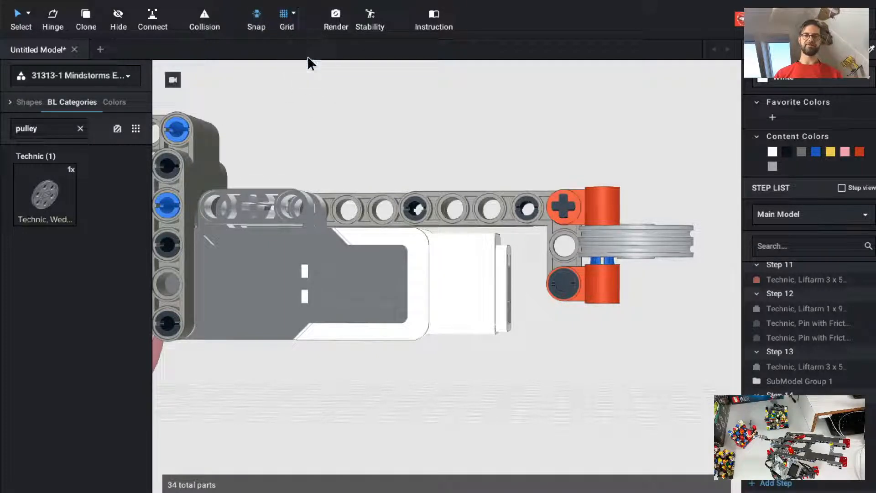
pyautogui.click(645, 238)
pyautogui.press('super+t')
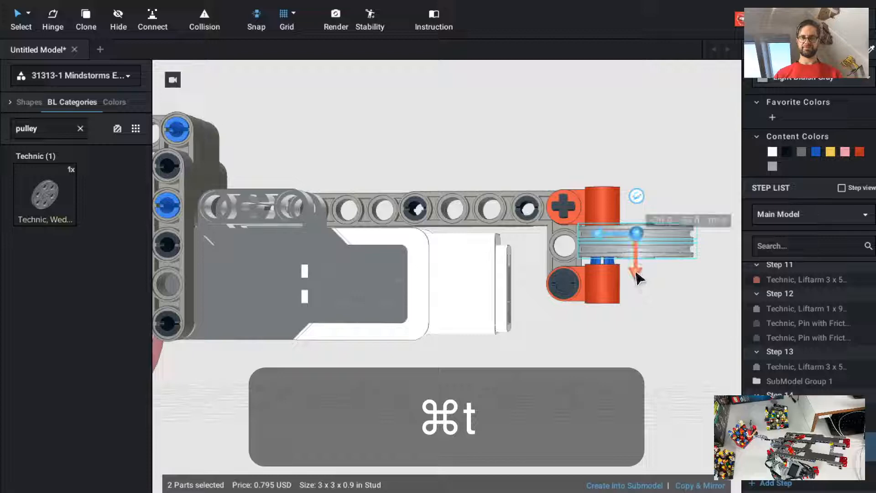
pyautogui.click(639, 285)
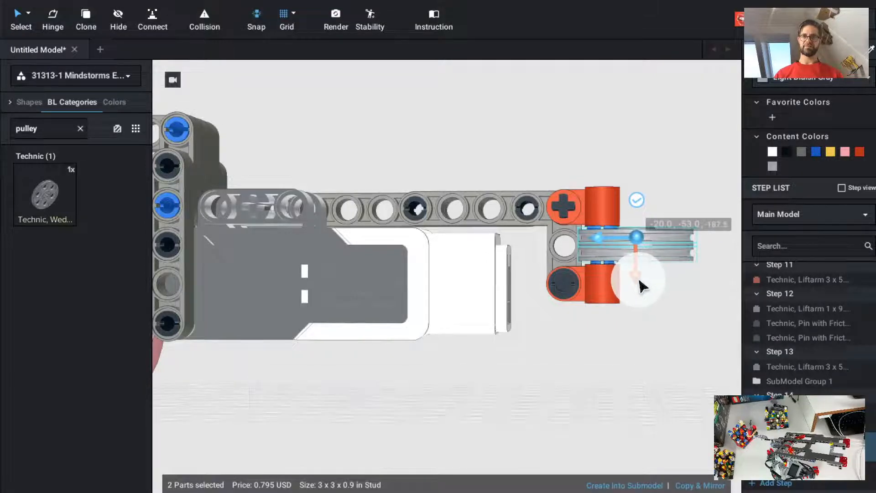
pyautogui.click(680, 292)
pyautogui.moveTo(565, 390)
pyautogui.moveTo(565, 390); pyautogui.dragTo(581, 420, button='right')
pyautogui.moveTo(638, 375); pyautogui.dragTo(661, 401, button='right')
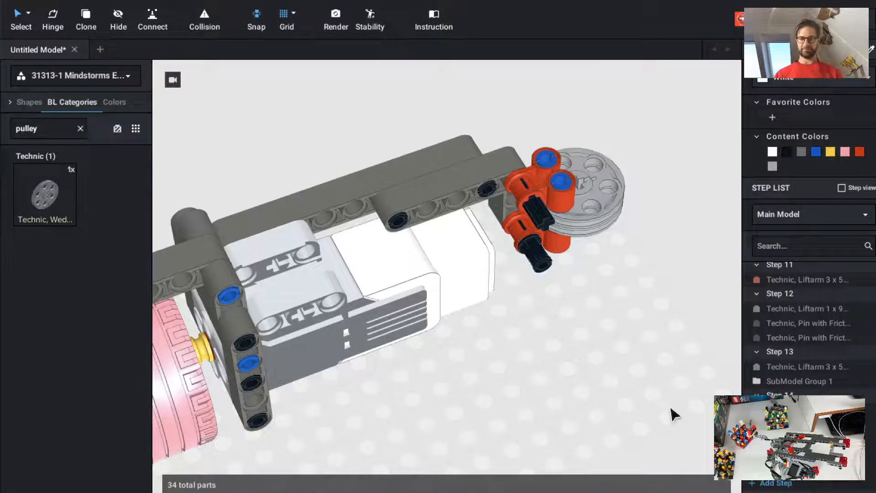
# Clone the blue 3L pin into four holes of the stacked pulley wheels.
pyautogui.press('c')
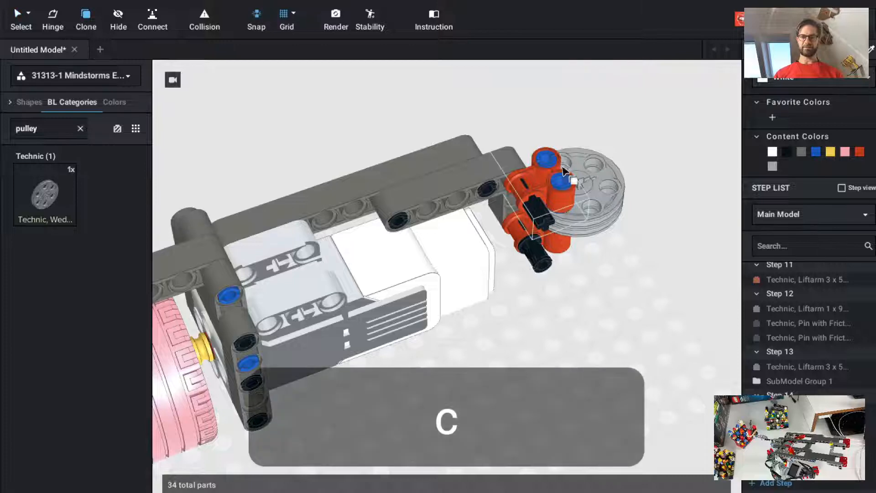
pyautogui.click(562, 182)
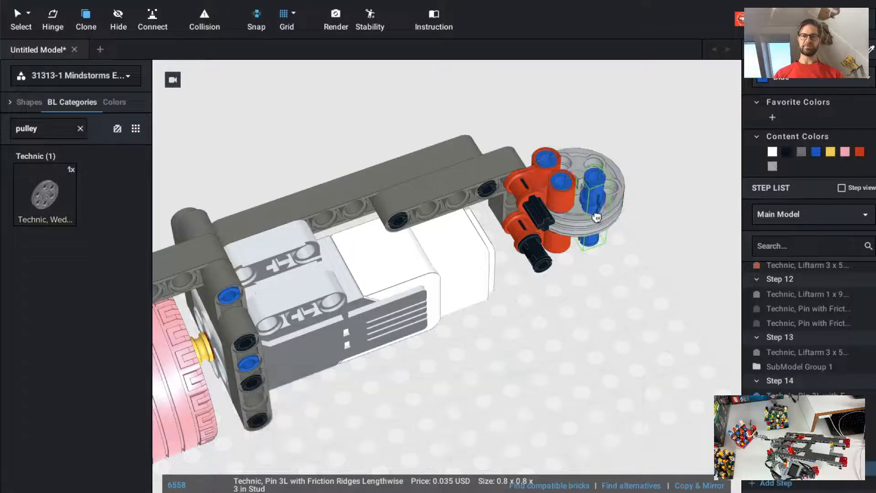
pyautogui.click(594, 201)
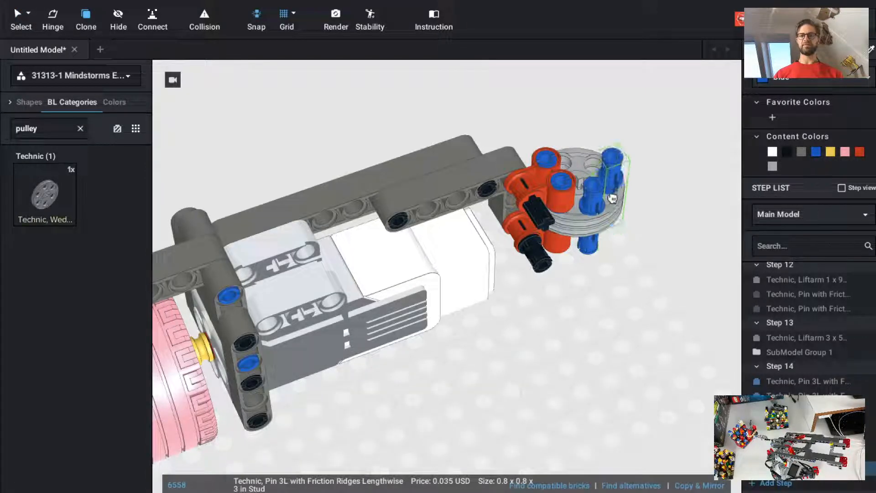
pyautogui.click(612, 200)
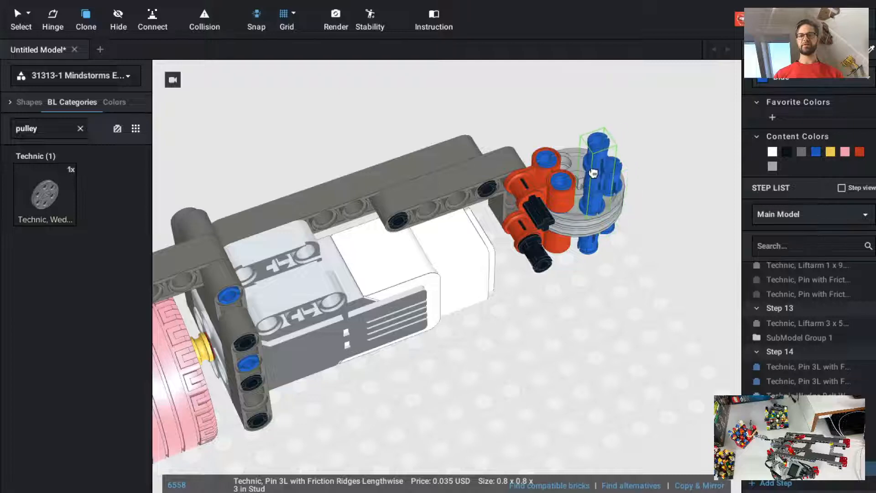
pyautogui.press('Up')
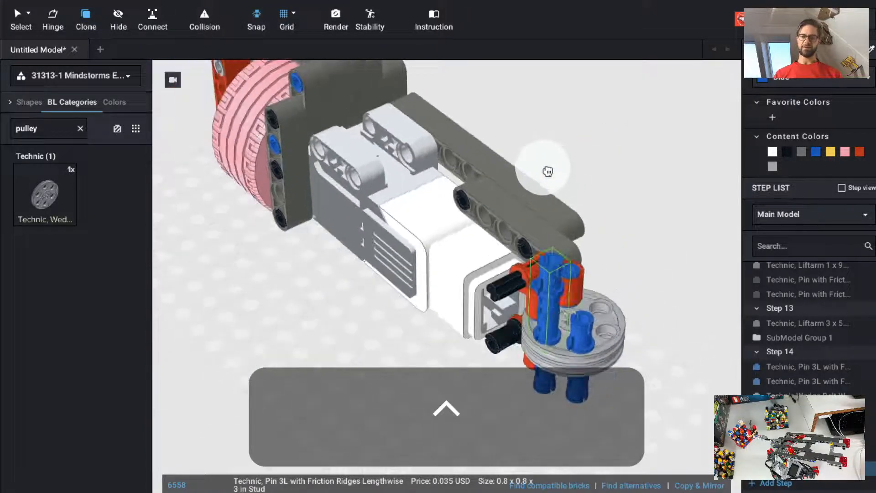
pyautogui.click(610, 305)
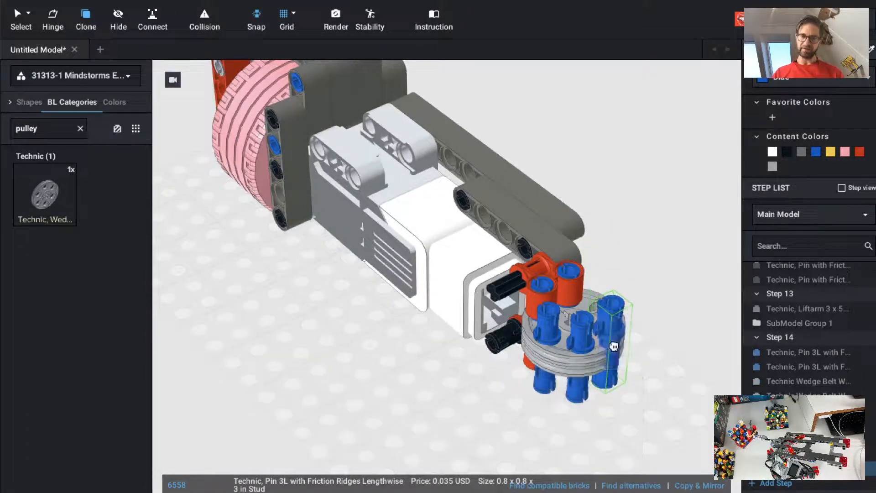
pyautogui.click(607, 304)
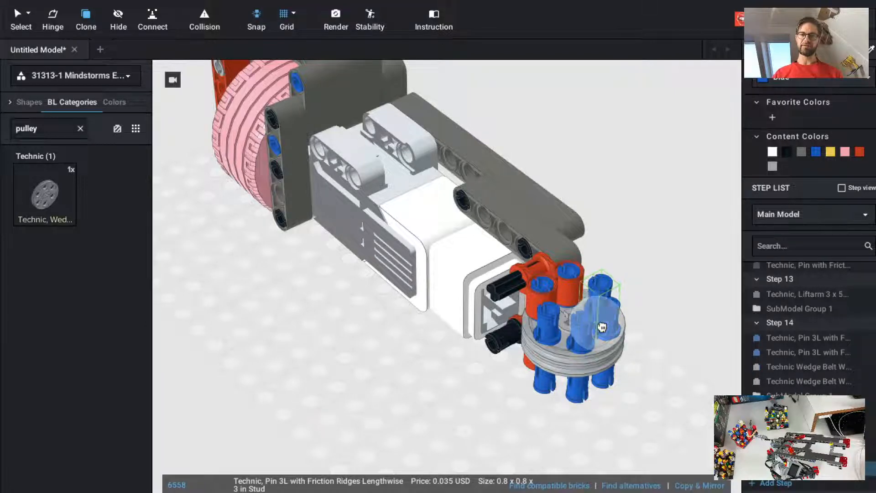
pyautogui.press('Escape')
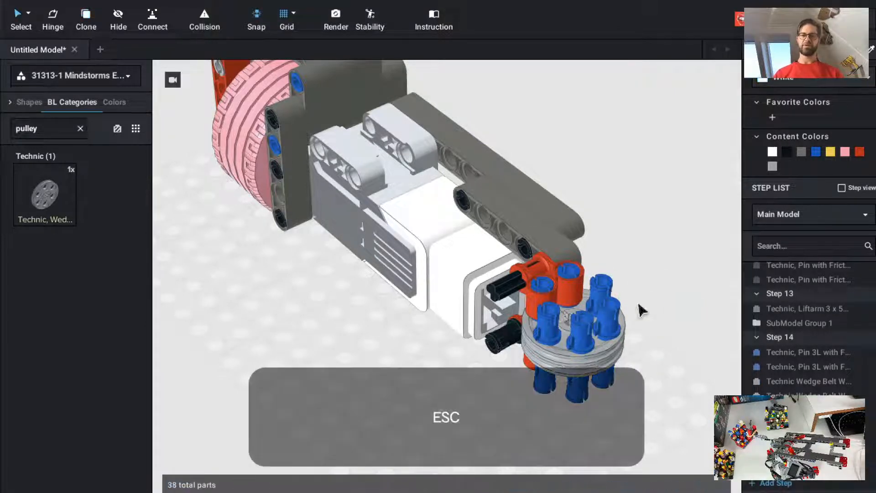
pyautogui.keyDown('ctrl'); pyautogui.moveTo(358, 337); pyautogui.dragTo(388, 349); pyautogui.keyUp('ctrl')
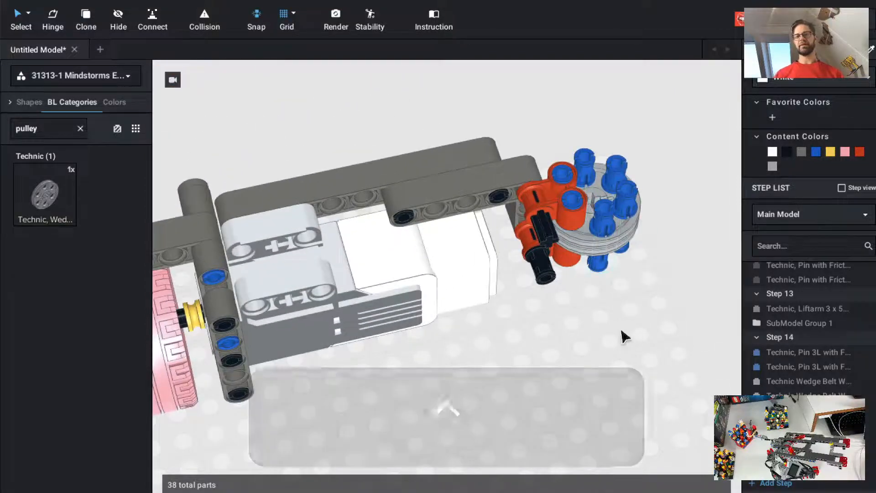
pyautogui.keyDown('ctrl'); pyautogui.moveTo(622, 336); pyautogui.dragTo(613, 325); pyautogui.keyUp('ctrl')
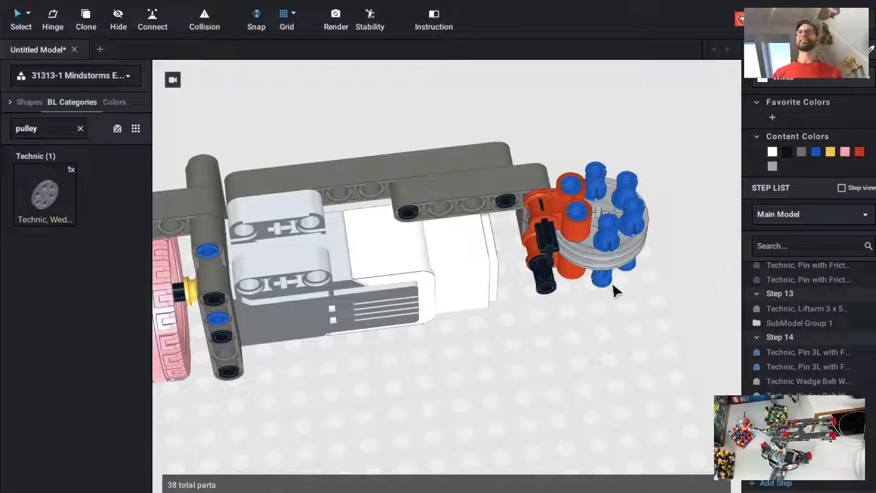
pyautogui.press('Up')
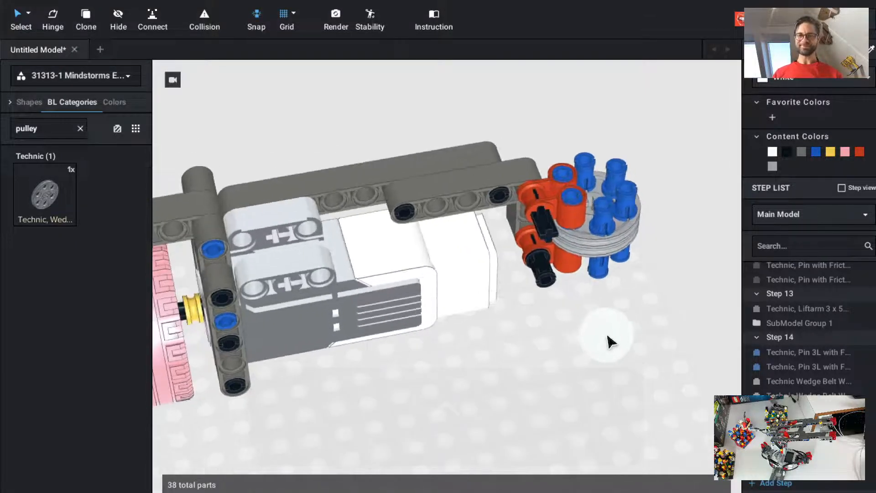
pyautogui.click(536, 211)
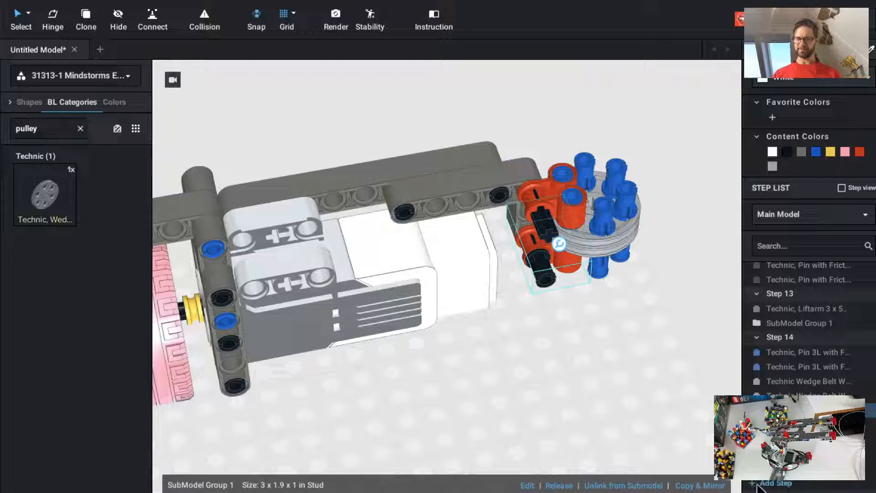
pyautogui.scroll(-2, 757, 488)
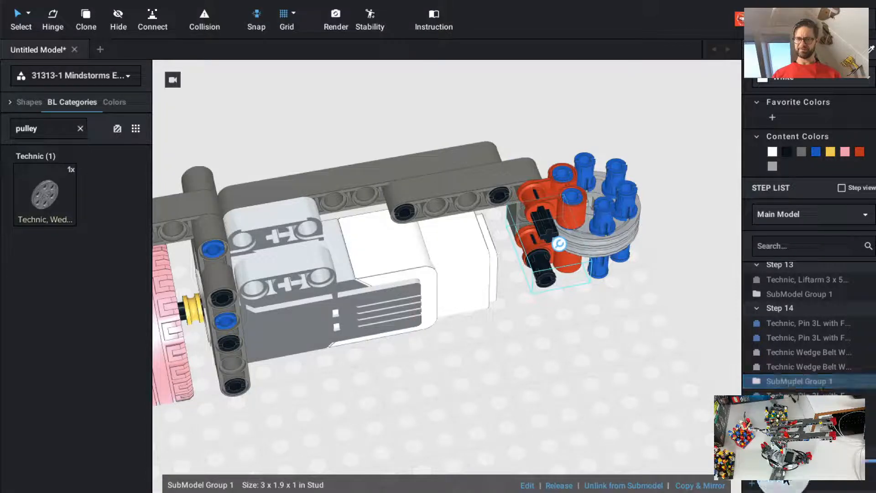
pyautogui.scroll(1, 796, 381)
pyautogui.press('Escape')
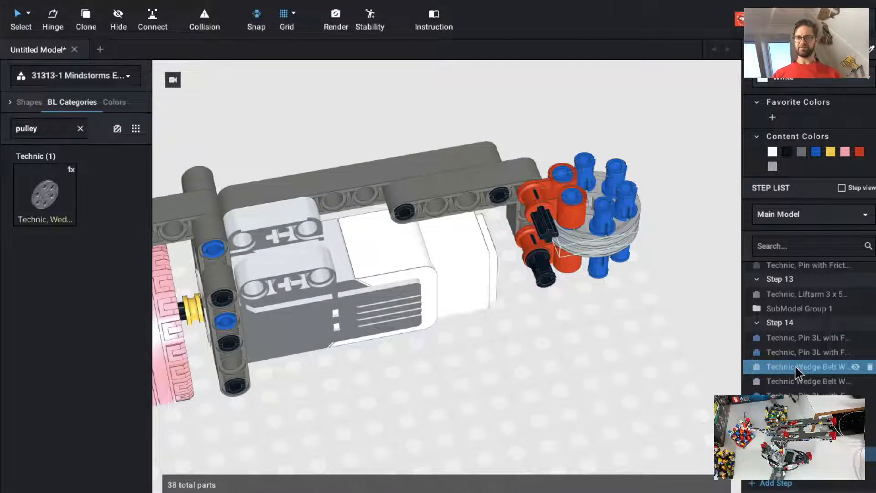
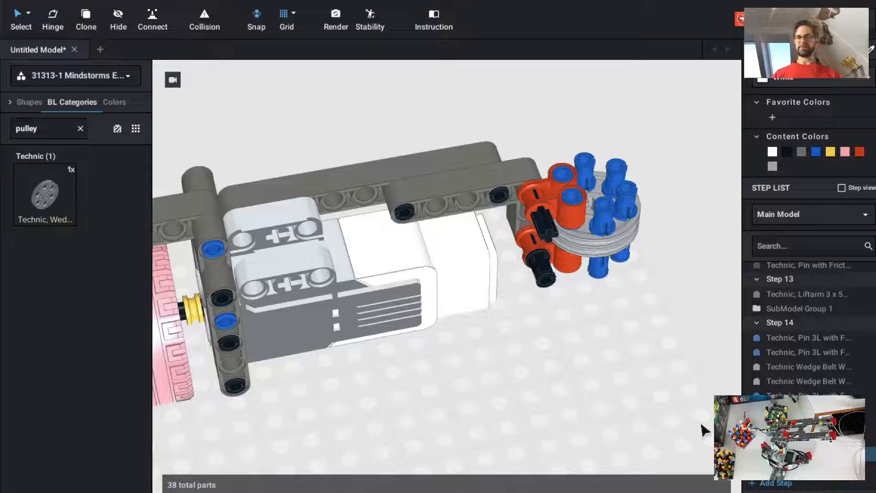
# Inspect the friction pins and belt wheel, then select the grouped red pin connector.
pyautogui.click(832, 340)
pyautogui.click(817, 381)
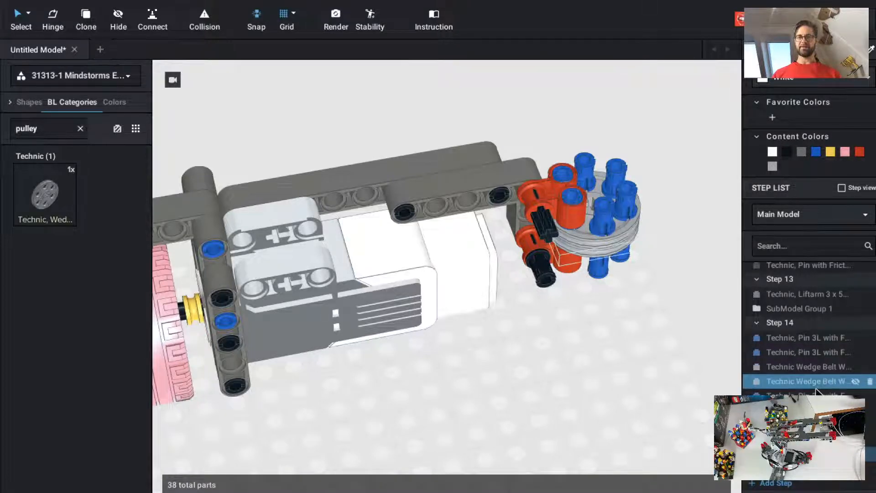
pyautogui.click(810, 352)
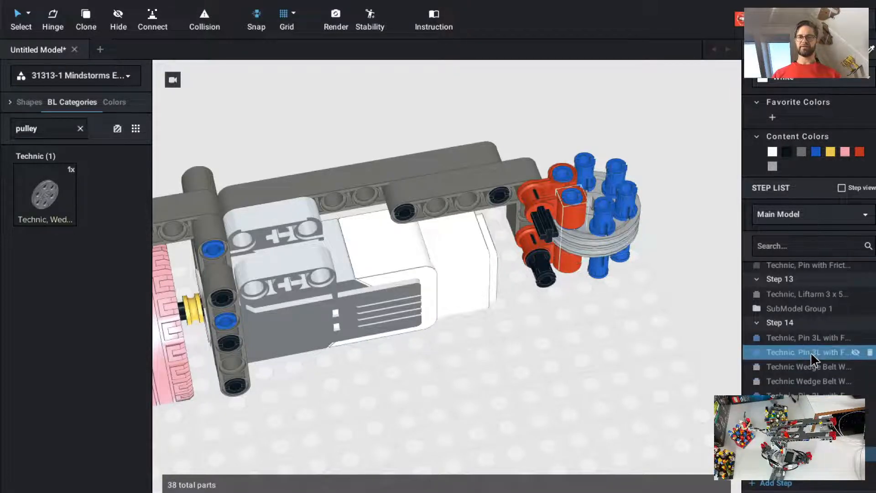
pyautogui.click(813, 440)
pyautogui.click(801, 310)
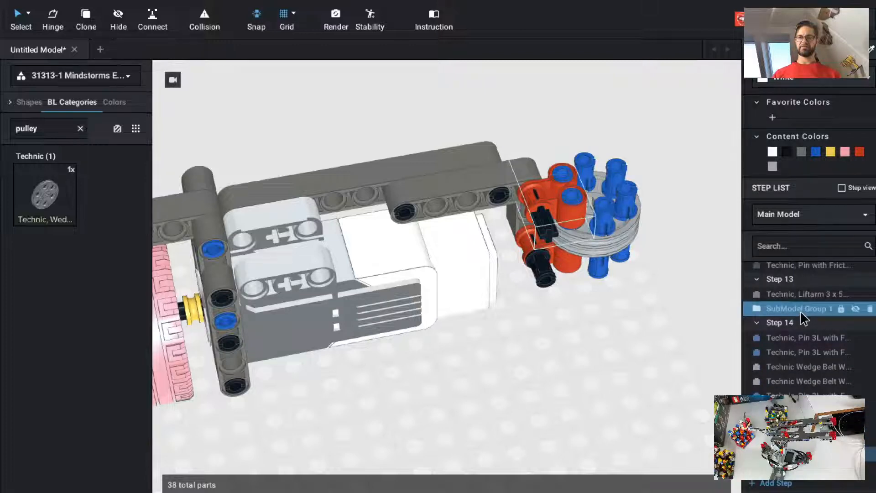
pyautogui.click(792, 367)
pyautogui.click(782, 307)
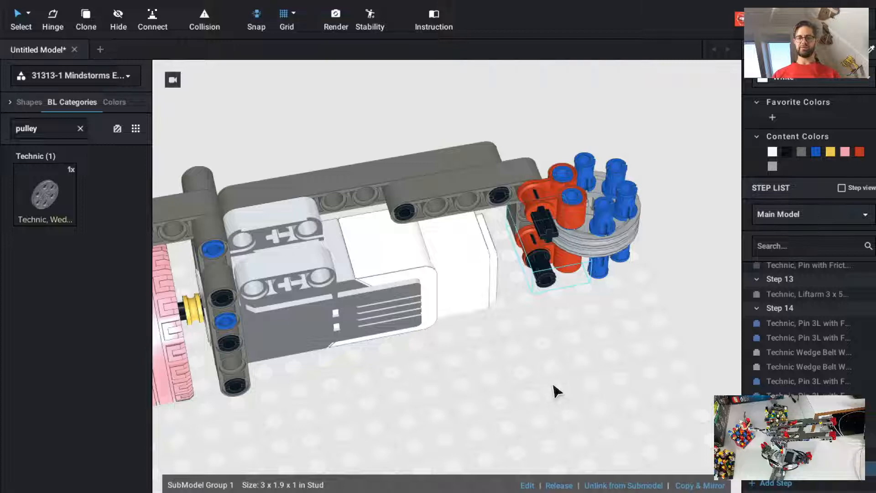
# In a new build step, clone the red pin-connector group and seat it against the pulley hub.
pyautogui.press('super+t')
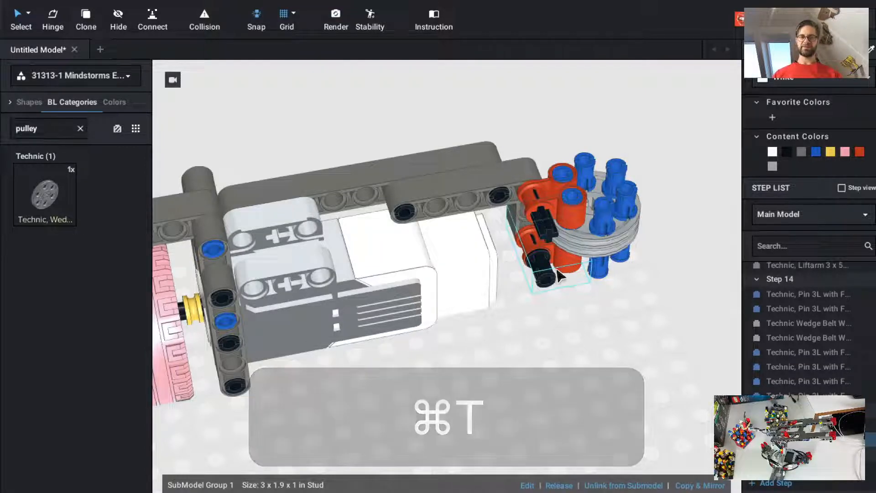
pyautogui.press('c')
pyautogui.moveTo(559, 241); pyautogui.dragTo(637, 231)
pyautogui.press('Left')
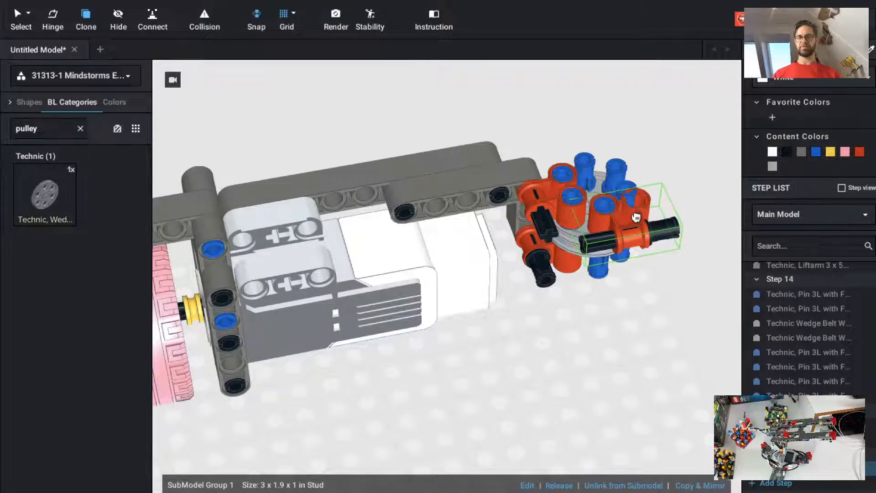
pyautogui.moveTo(638, 222); pyautogui.dragTo(653, 327)
pyautogui.press('Left')
pyautogui.press('Left')
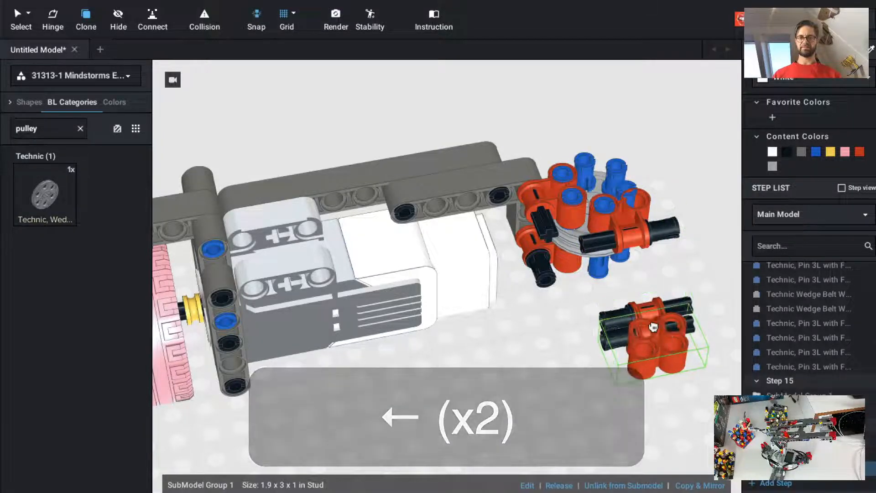
pyautogui.press('Escape')
pyautogui.click(656, 339)
pyautogui.press('Up')
pyautogui.press('Up')
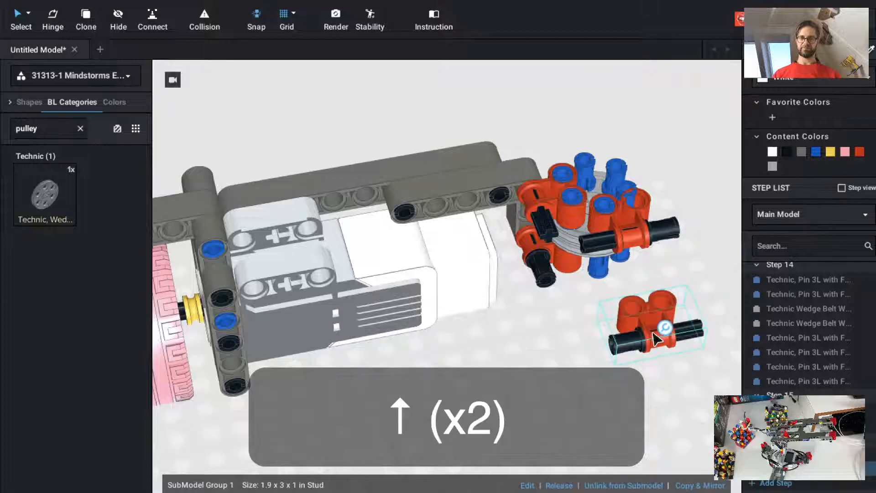
pyautogui.moveTo(656, 319); pyautogui.dragTo(622, 264)
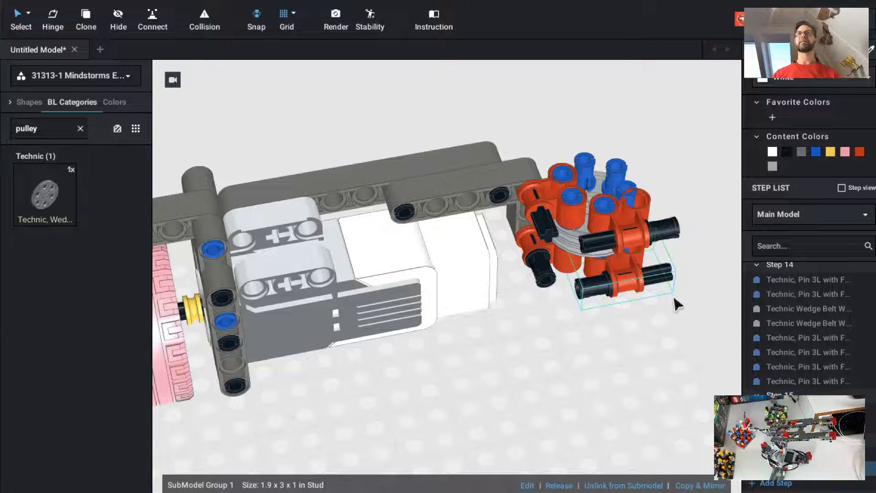
pyautogui.press('Escape')
# Rotate both red pin-connector groups together about 240° around the hub.
pyautogui.click(639, 277)
pyautogui.press('super')
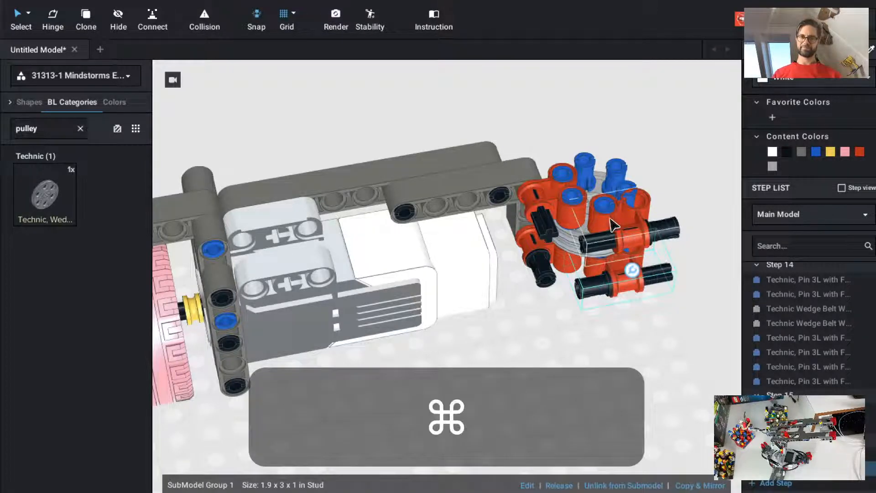
pyautogui.keyDown('super'); pyautogui.click(612, 225); pyautogui.keyUp('super')
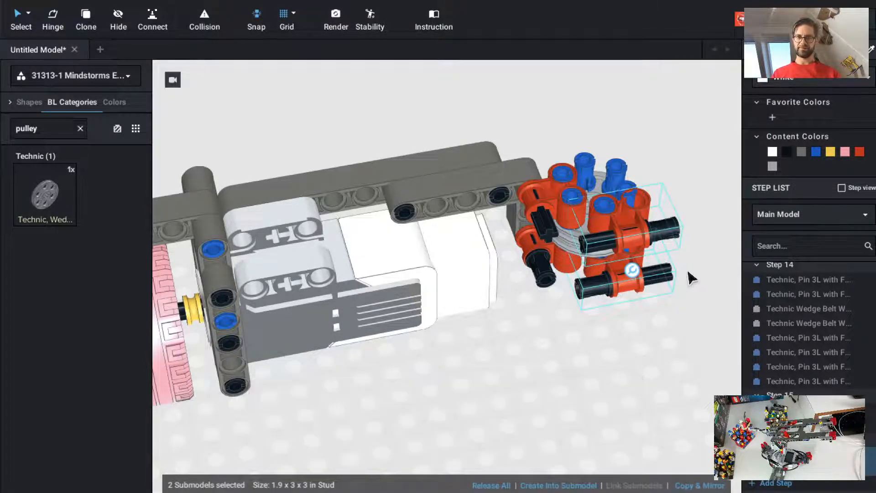
pyautogui.press('r')
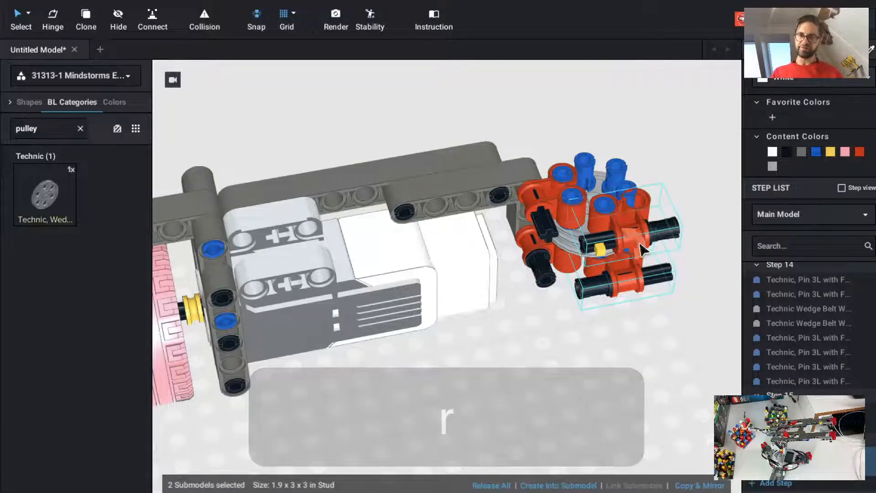
pyautogui.moveTo(636, 245); pyautogui.dragTo(693, 196)
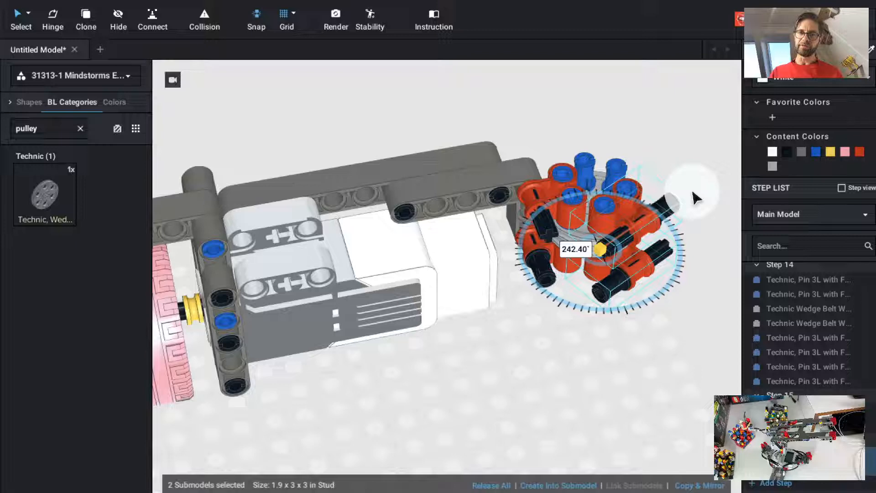
pyautogui.moveTo(693, 195); pyautogui.dragTo(689, 192)
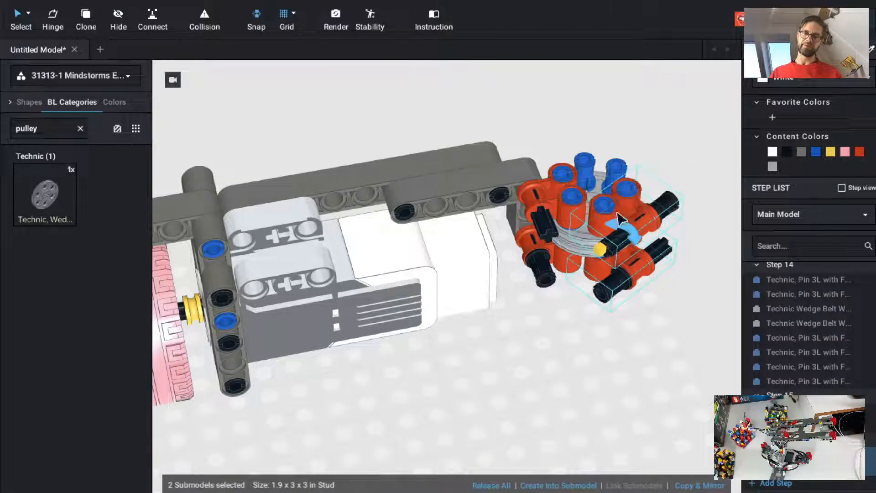
pyautogui.click(641, 211)
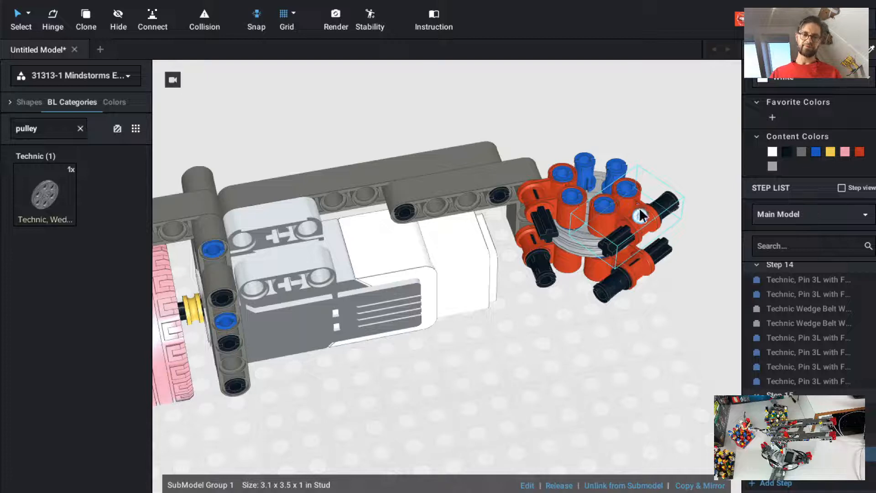
pyautogui.press('r')
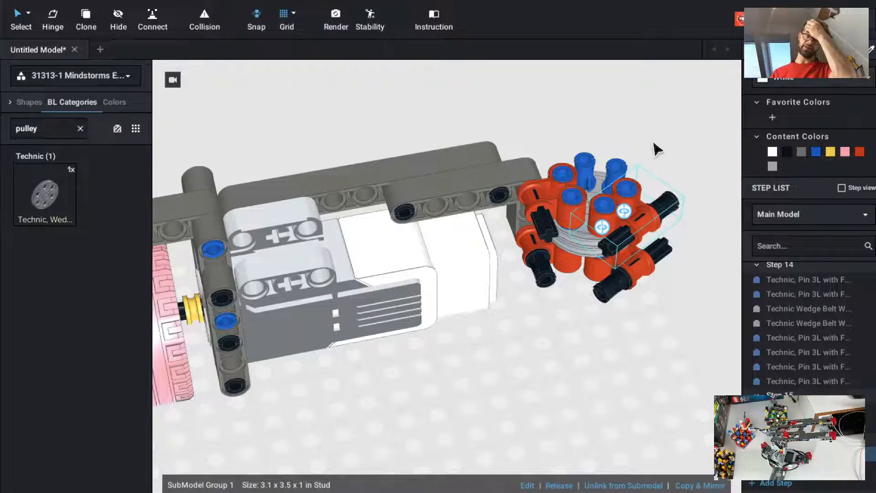
pyautogui.click(656, 157)
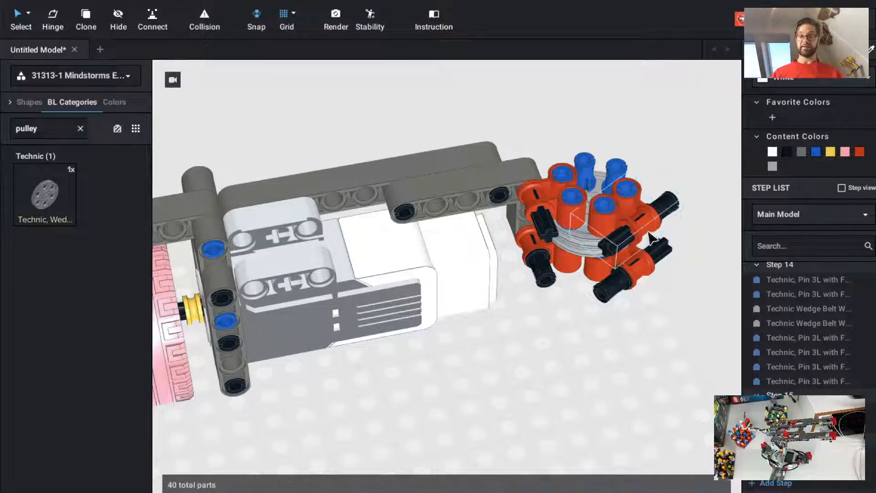
# In a new build step, clone the red pin-connector group onto the hub facing outward.
pyautogui.press('super+t')
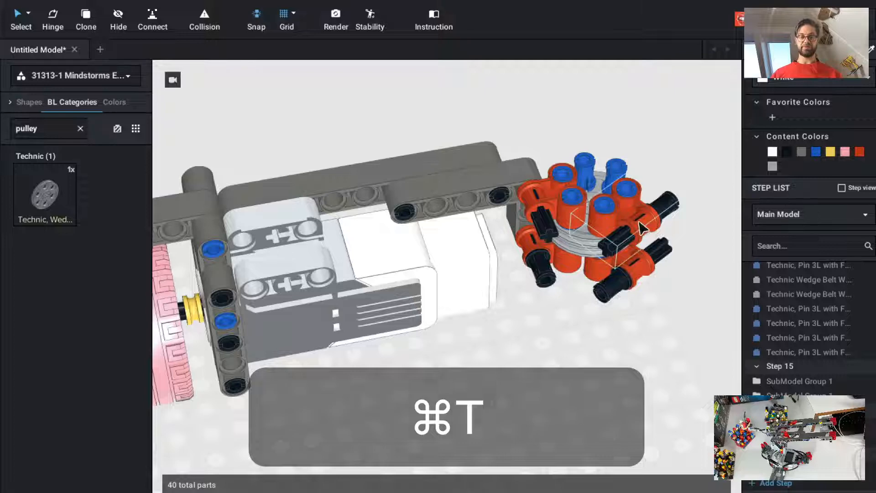
pyautogui.press('c')
pyautogui.press('Up')
pyautogui.press('Up')
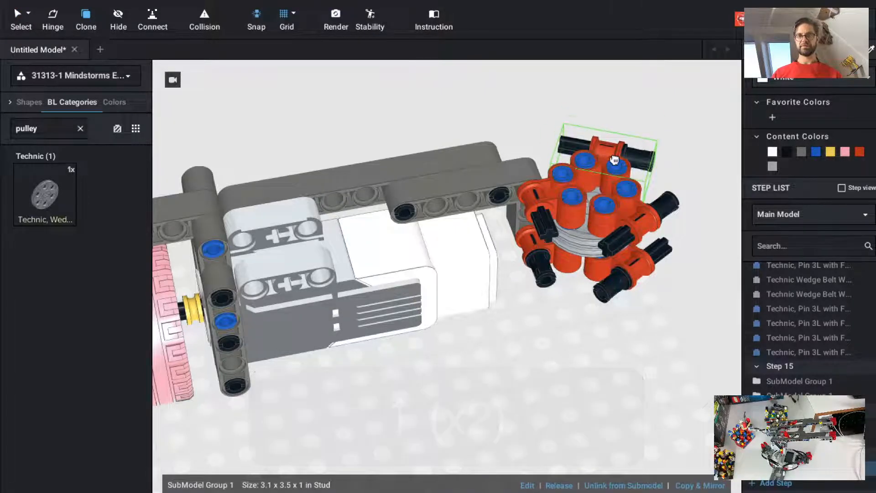
pyautogui.click(656, 171)
pyautogui.press('Right')
pyautogui.press('Right')
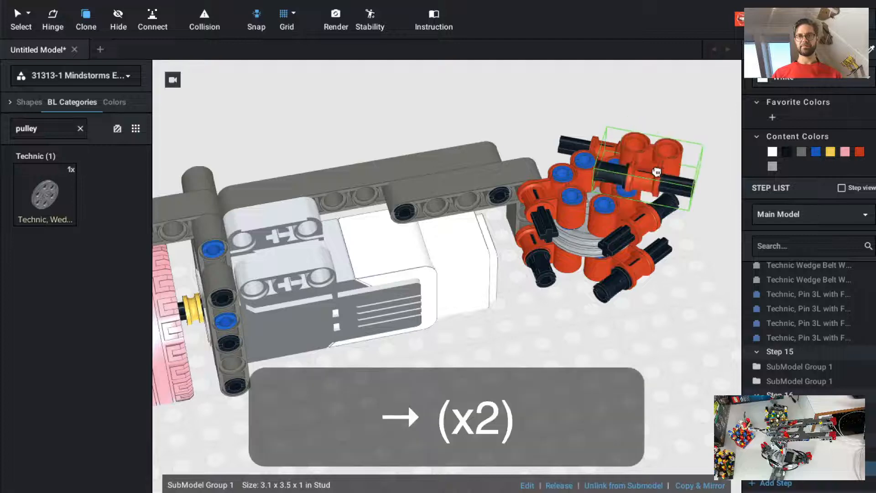
pyautogui.press('Up')
pyautogui.press('Up')
pyautogui.press('Left')
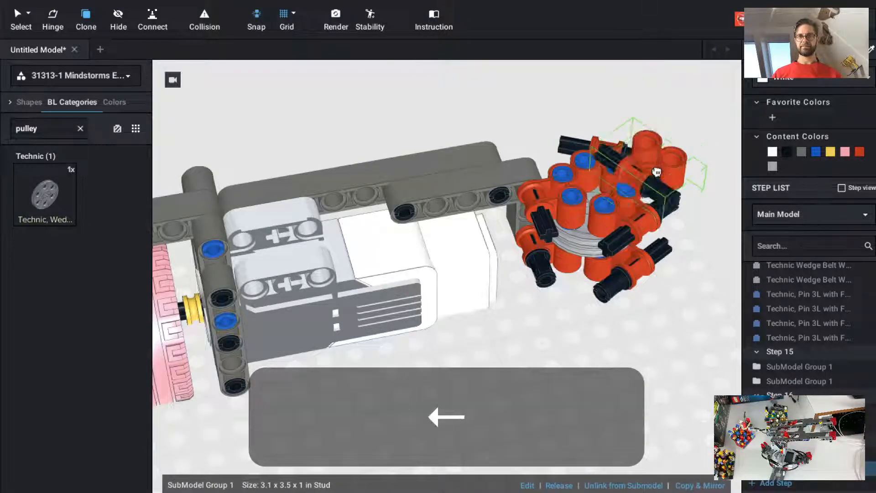
pyautogui.press('Up')
pyautogui.press('Escape')
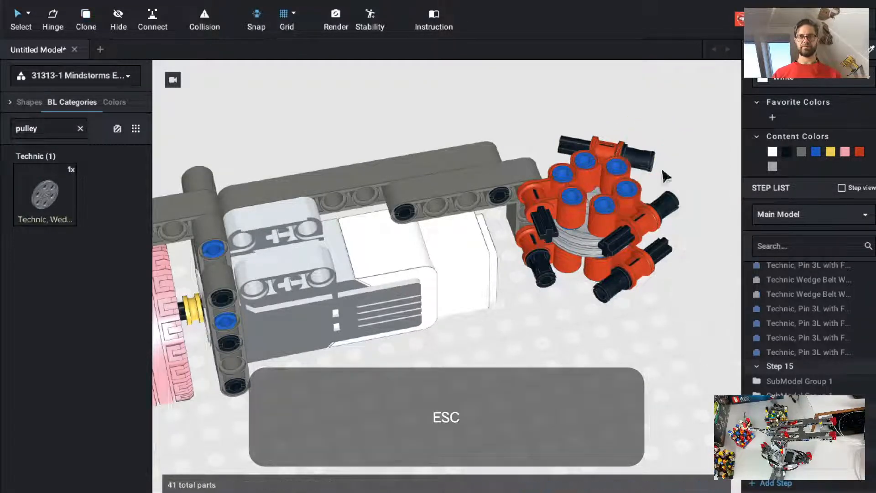
# Clone another connector group and place it below the pulley stack.
pyautogui.click(625, 283)
pyautogui.press('c')
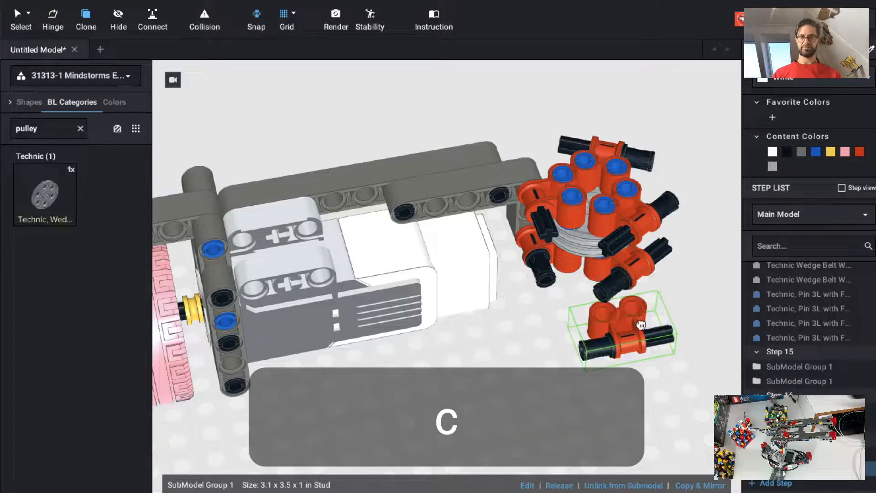
pyautogui.press('Left')
pyautogui.press('Left')
pyautogui.moveTo(641, 324)
pyautogui.mouseDown(button='right')
pyautogui.moveTo(565, 280)
pyautogui.moveTo(534, 296)
pyautogui.mouseUp(button='right')
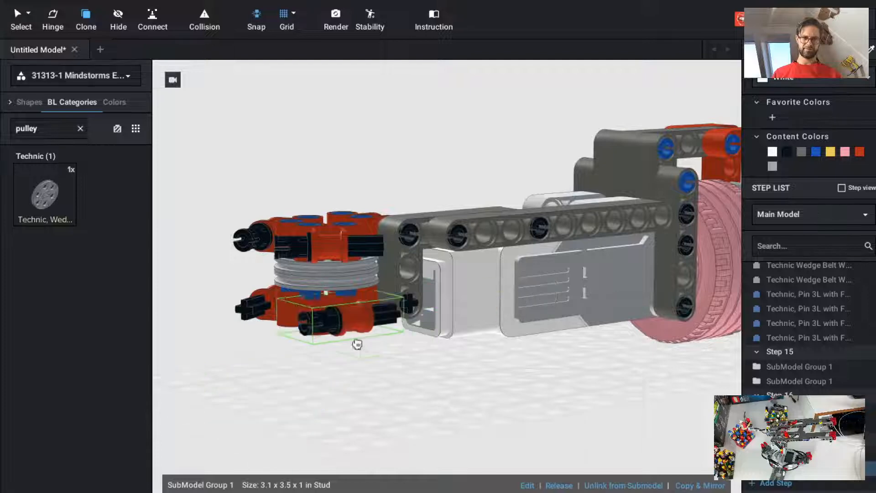
pyautogui.press('Up')
pyautogui.moveTo(347, 362); pyautogui.dragTo(337, 391, button='right')
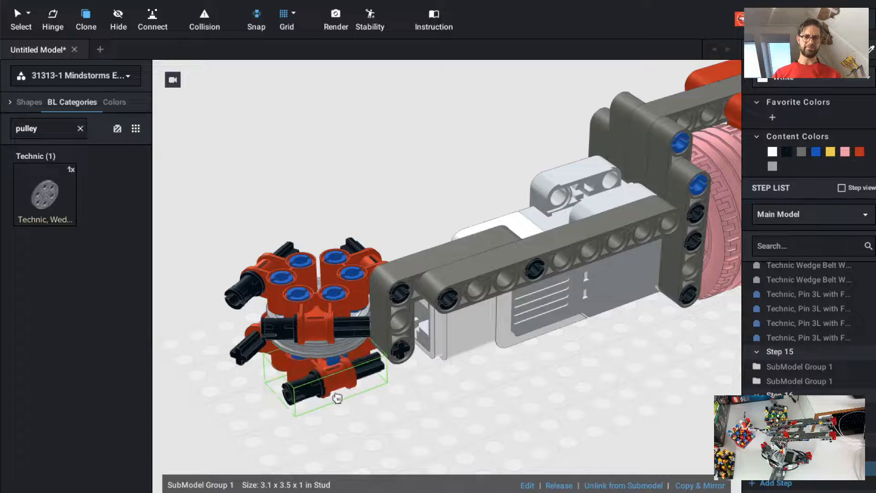
pyautogui.click(336, 398)
pyautogui.press('Escape')
# Try one more connector-group clone at several orientations, then discard it.
pyautogui.click(331, 325)
pyautogui.press('c')
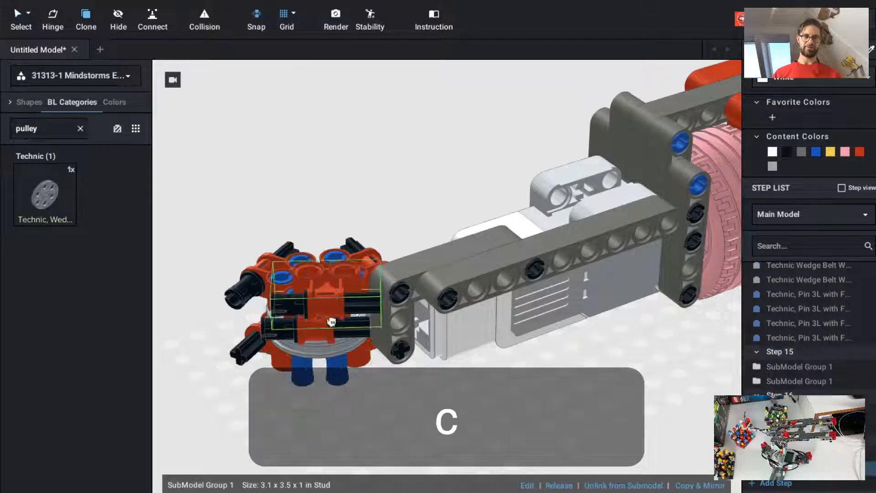
pyautogui.press('Right')
pyautogui.press('Right')
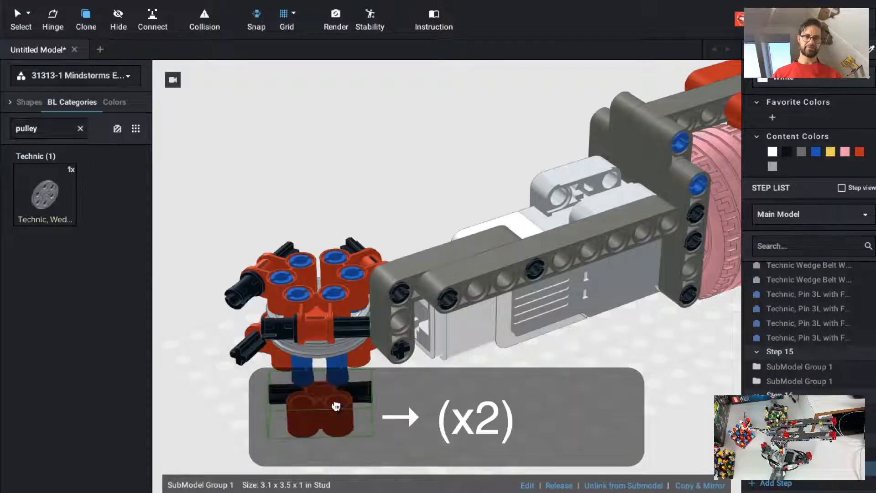
pyautogui.press('Up')
pyautogui.press('Up')
pyautogui.press('Left')
pyautogui.press('Up')
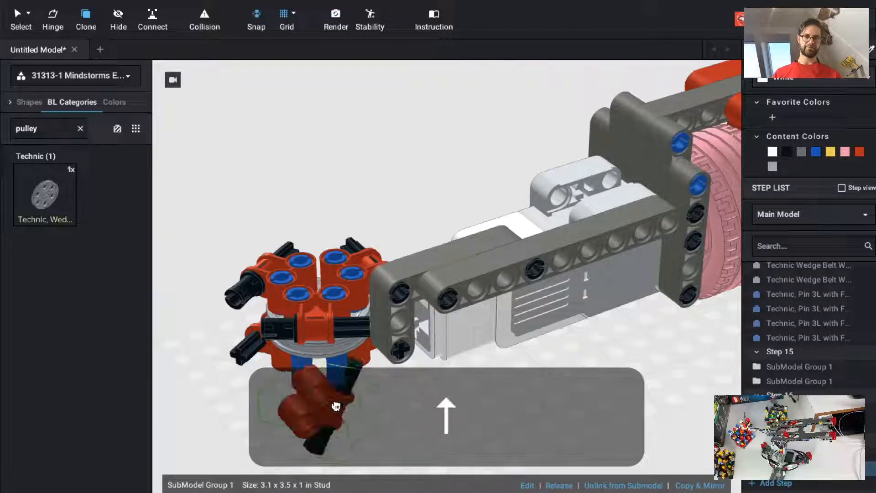
pyautogui.press('Up')
pyautogui.press('Left')
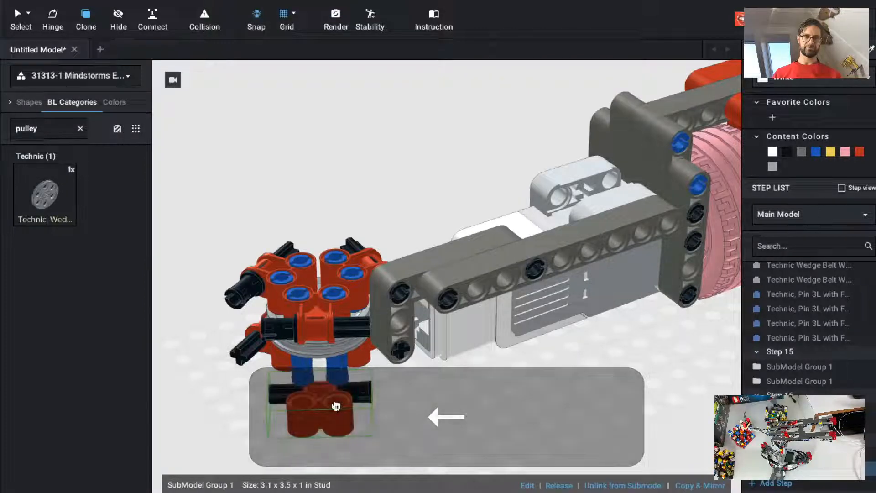
pyautogui.press('Up')
pyautogui.press('Up')
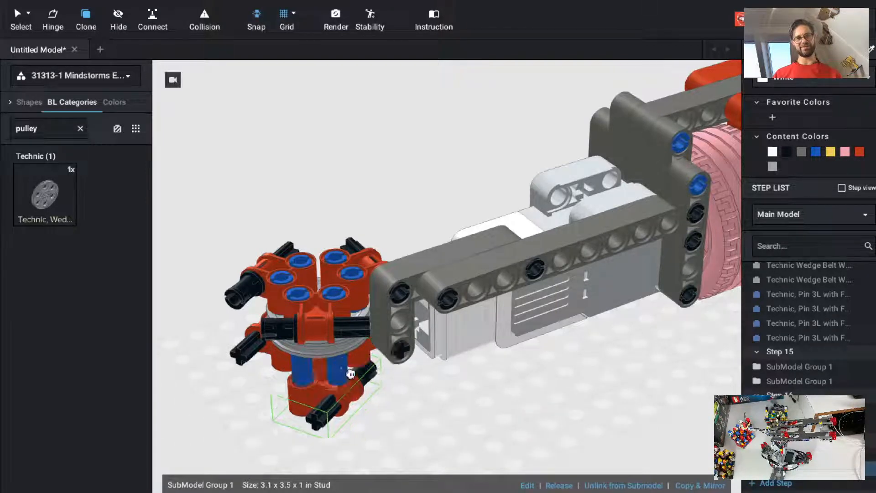
pyautogui.press('Escape')
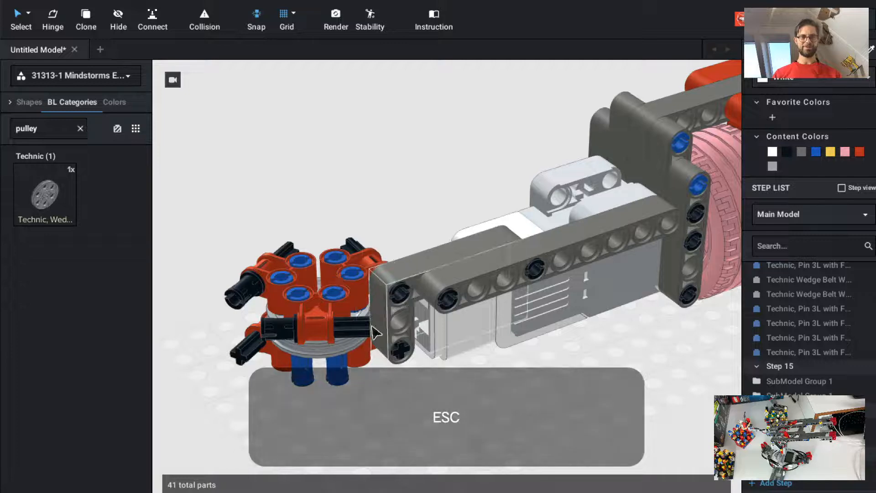
# Place a copy of SubModel Group 1 and rotate it 60° around the pulley.
pyautogui.press('c')
pyautogui.click(365, 368)
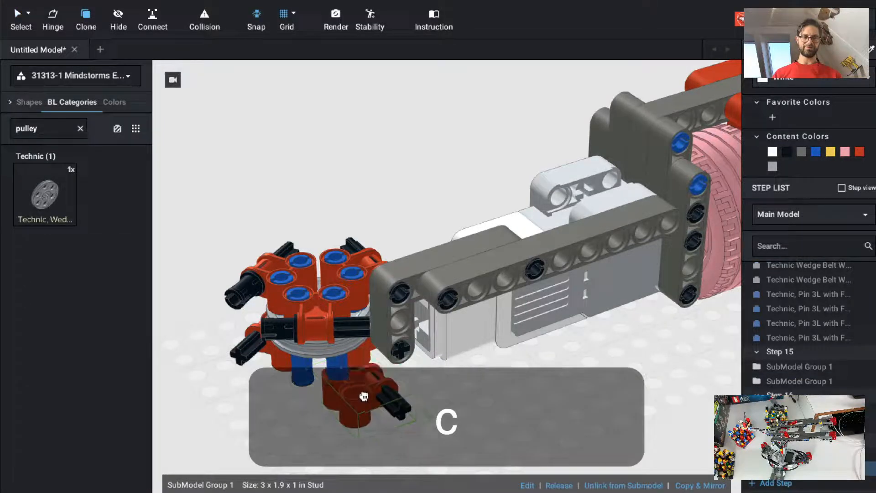
pyautogui.press('Escape')
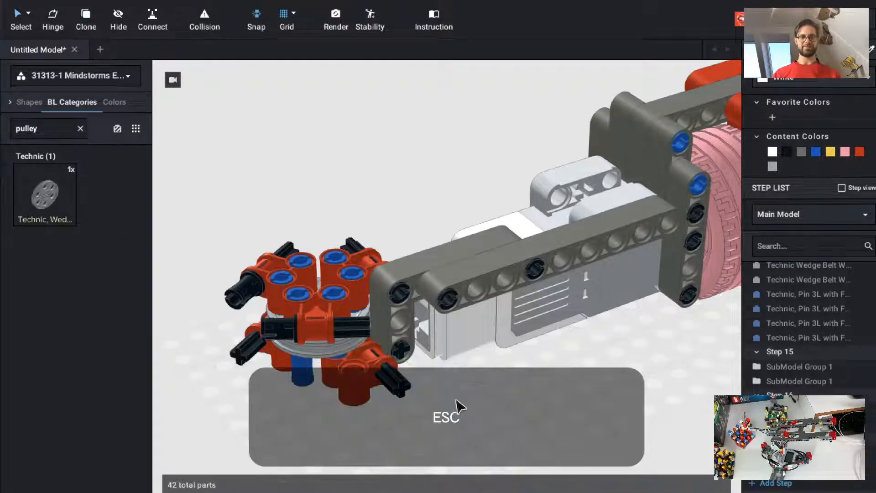
pyautogui.click(352, 371)
pyautogui.press('r')
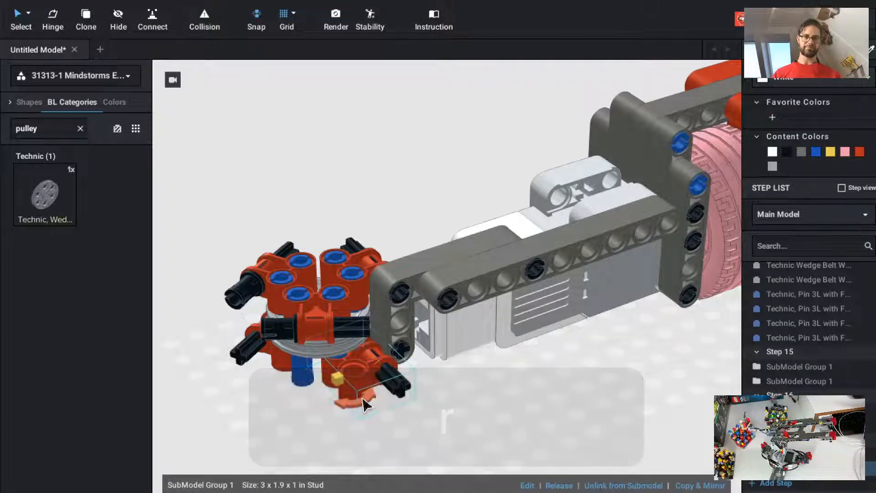
pyautogui.moveTo(363, 404); pyautogui.dragTo(189, 384)
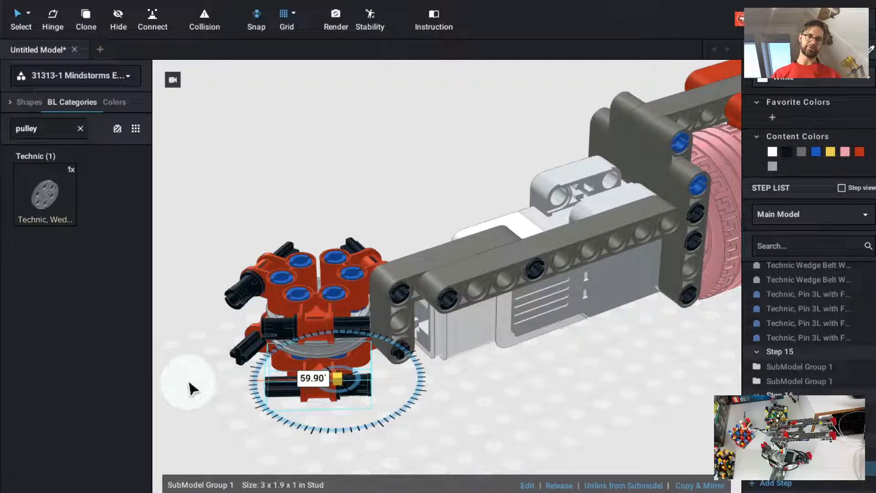
pyautogui.moveTo(191, 389); pyautogui.dragTo(190, 387)
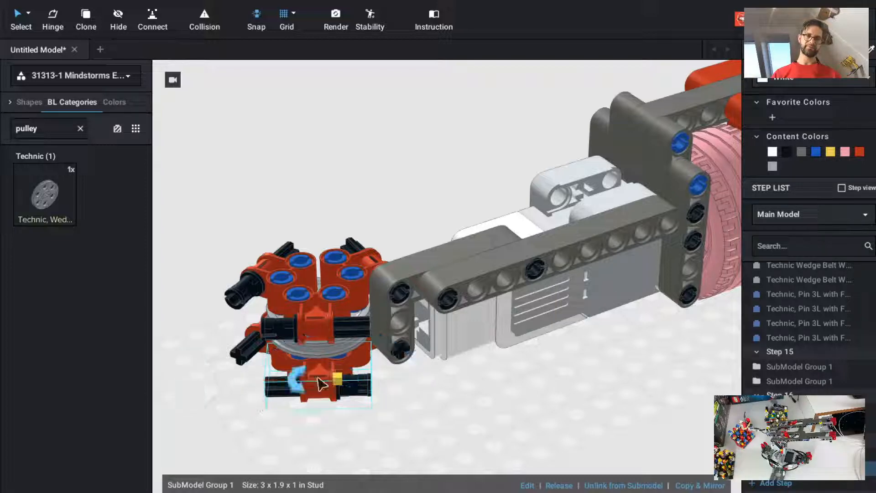
pyautogui.click(531, 442)
pyautogui.moveTo(532, 442); pyautogui.dragTo(647, 450, button='right')
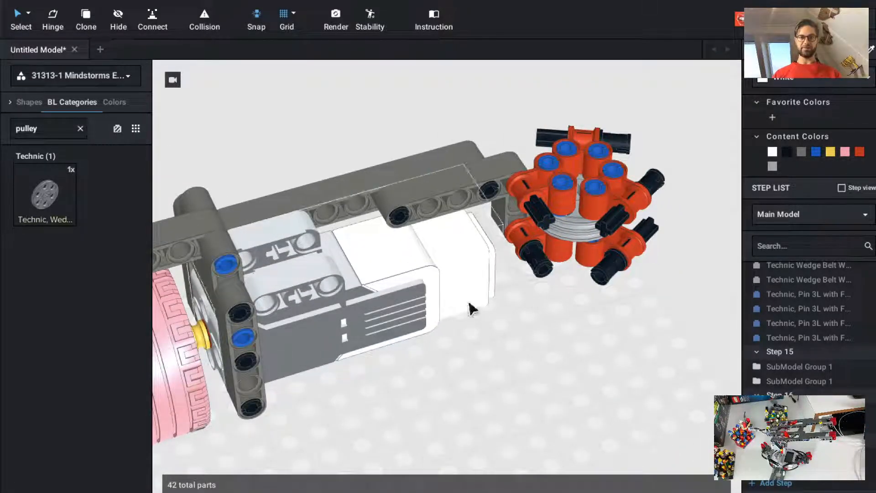
# In a new step, clone the 3 x 5 L-shaped liftarm and move it below the original.
pyautogui.press('super+t')
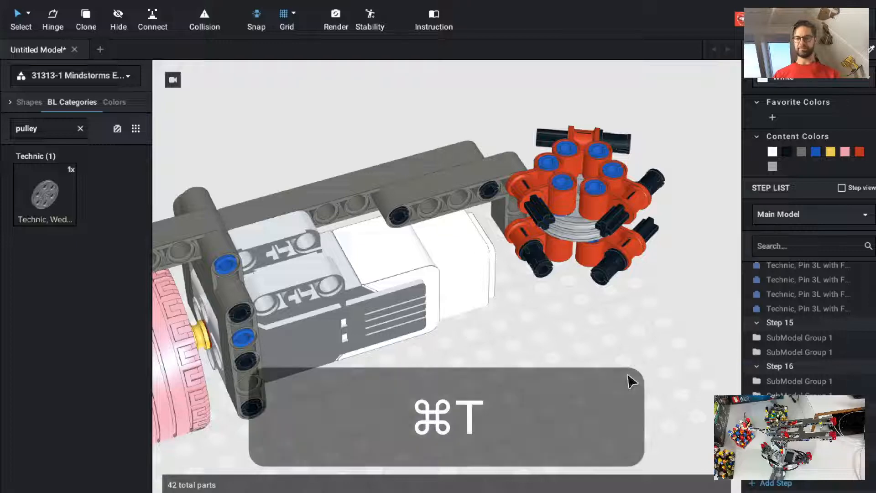
pyautogui.press('c')
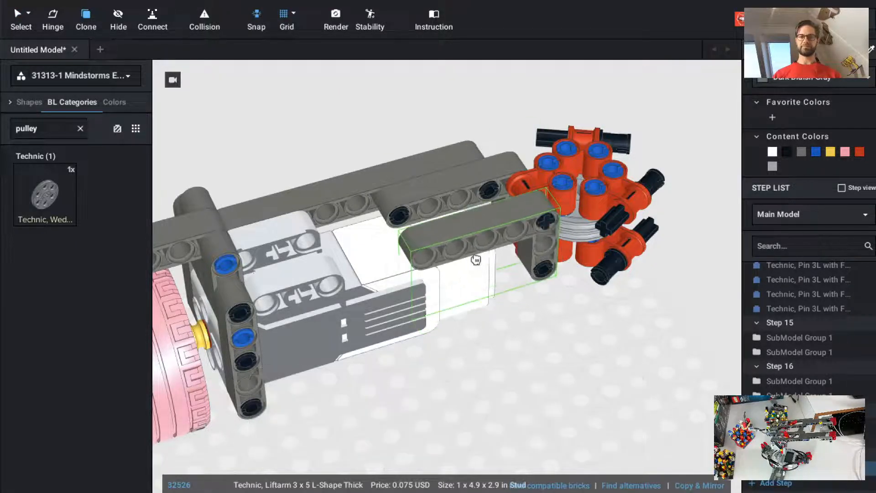
pyautogui.click(476, 260)
pyautogui.moveTo(476, 260); pyautogui.dragTo(578, 363)
# Clone two black friction pins into the holes of the lower L-shaped liftarm.
pyautogui.press('Escape')
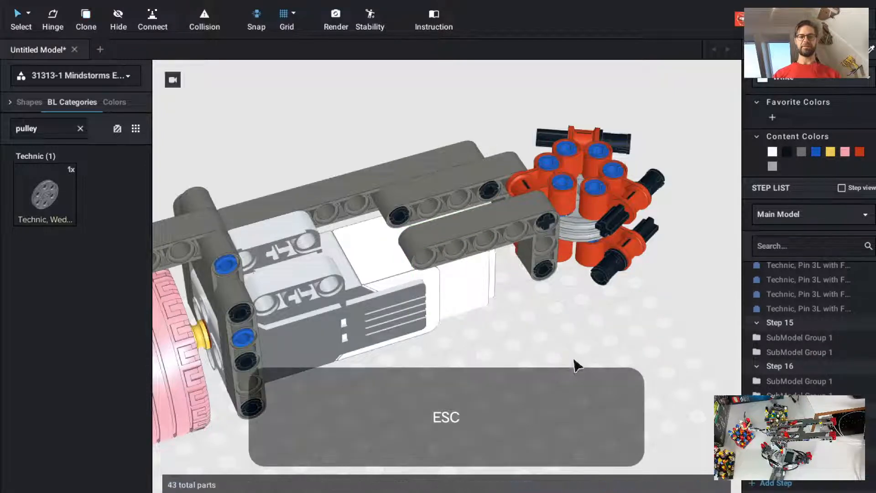
pyautogui.press('c')
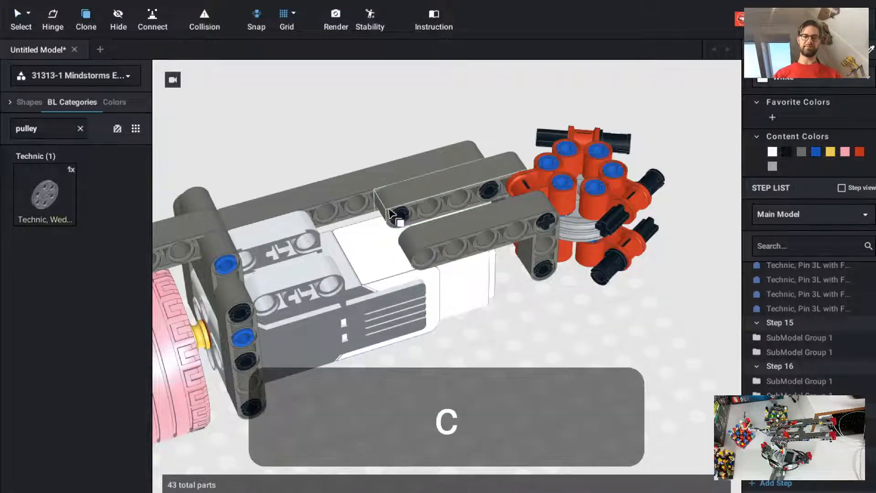
pyautogui.click(399, 219)
pyautogui.click(427, 264)
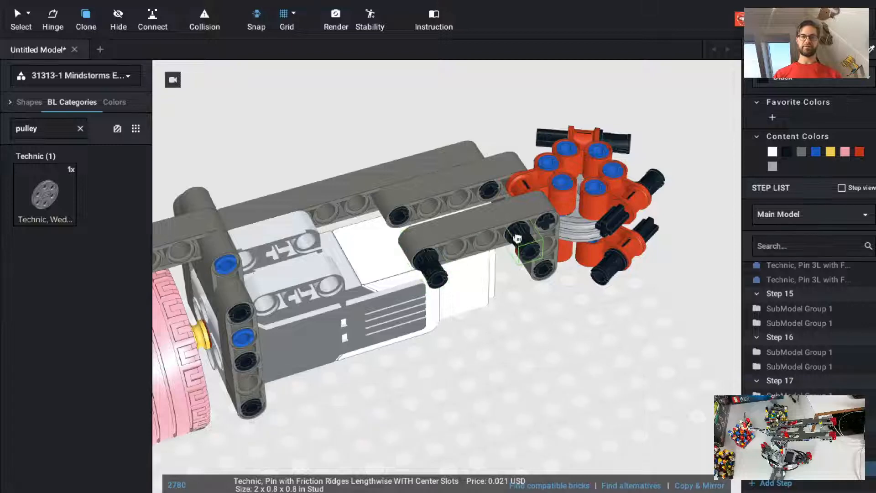
pyautogui.click(518, 234)
pyautogui.press('Escape')
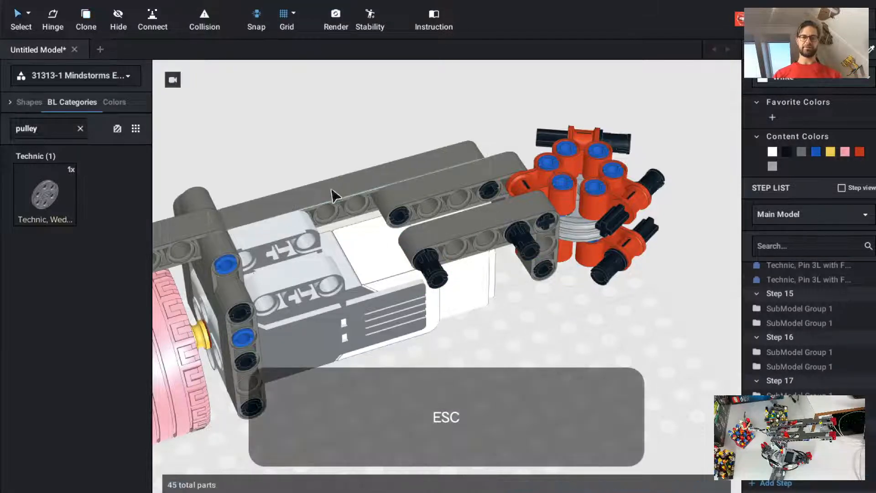
# In a new step, add a second 1x9 liftarm below the motor, then box-select the motor parts.
pyautogui.press('super+t')
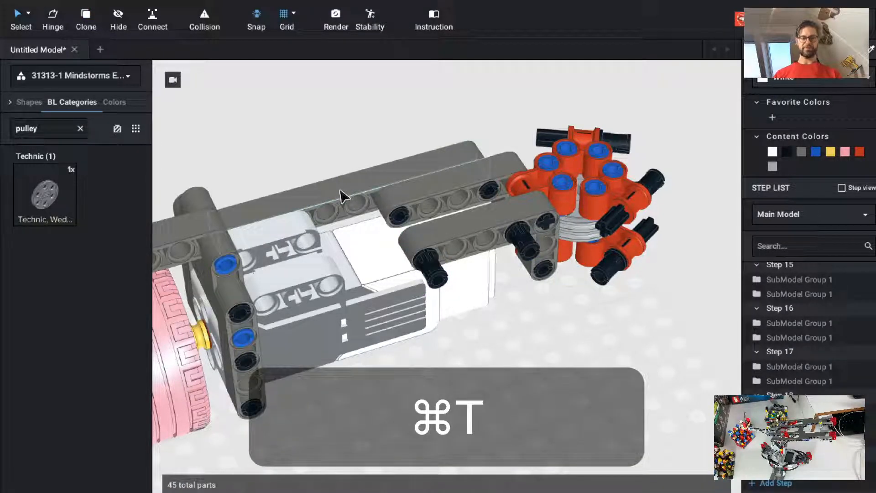
pyautogui.press('c')
pyautogui.click(343, 197)
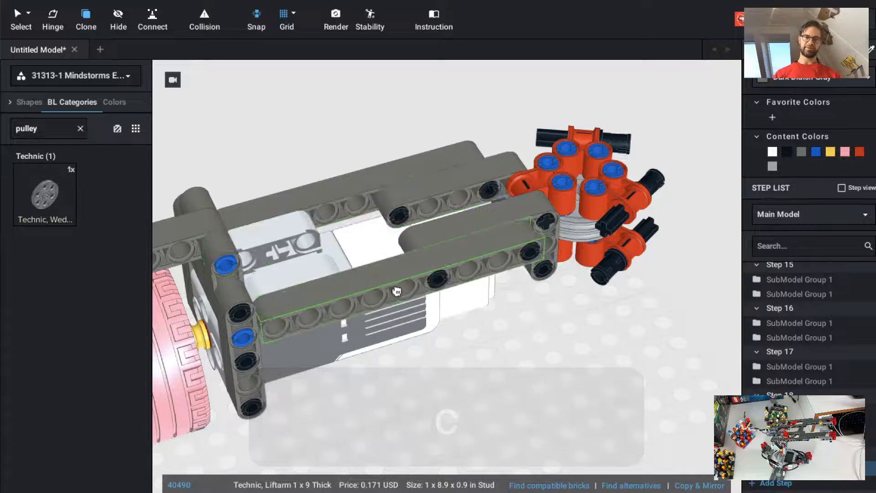
pyautogui.press('Escape')
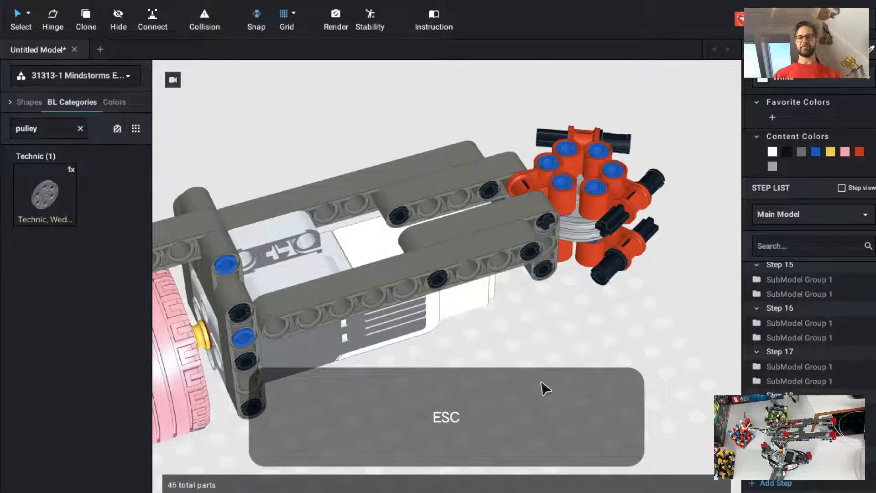
pyautogui.scroll(-5, 545, 388)
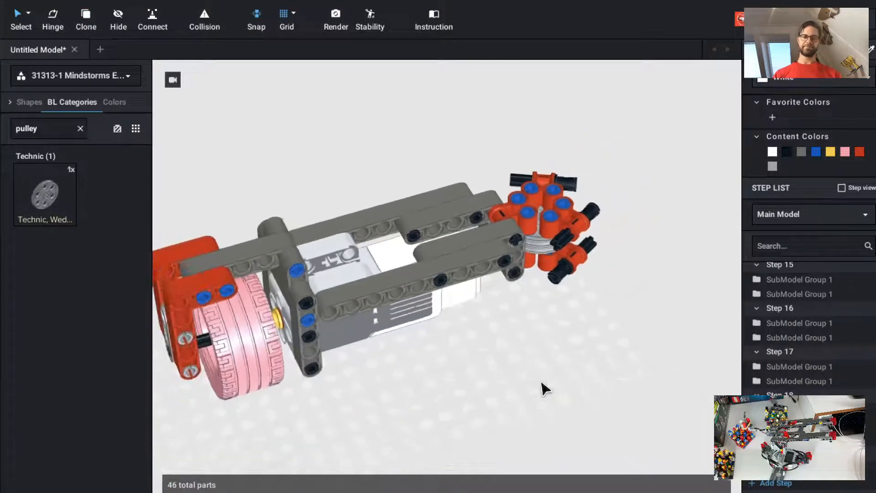
pyautogui.scroll(-2, 544, 388)
pyautogui.scroll(-1, 545, 389)
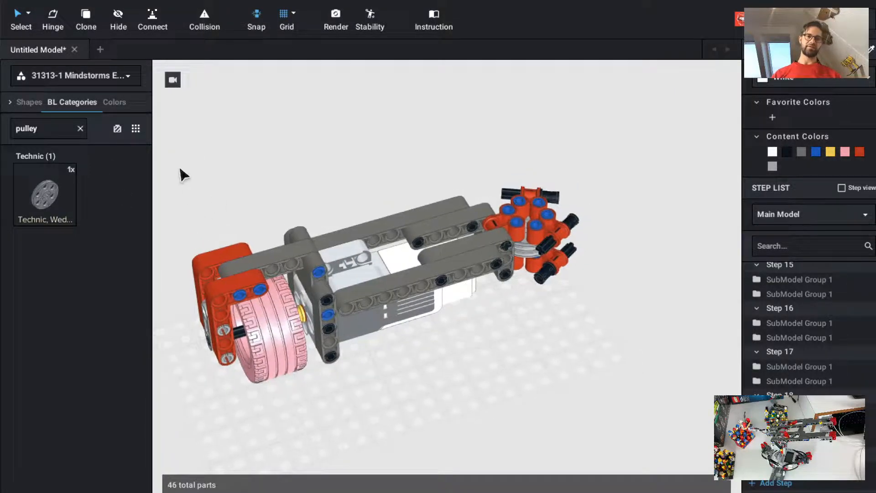
pyautogui.keyDown('ctrl'); pyautogui.moveTo(187, 182); pyautogui.dragTo(353, 376); pyautogui.keyUp('ctrl')
# Deselect the two grey beams and group the remaining 24 parts into submodel 'motor assembly'.
pyautogui.press('Up')
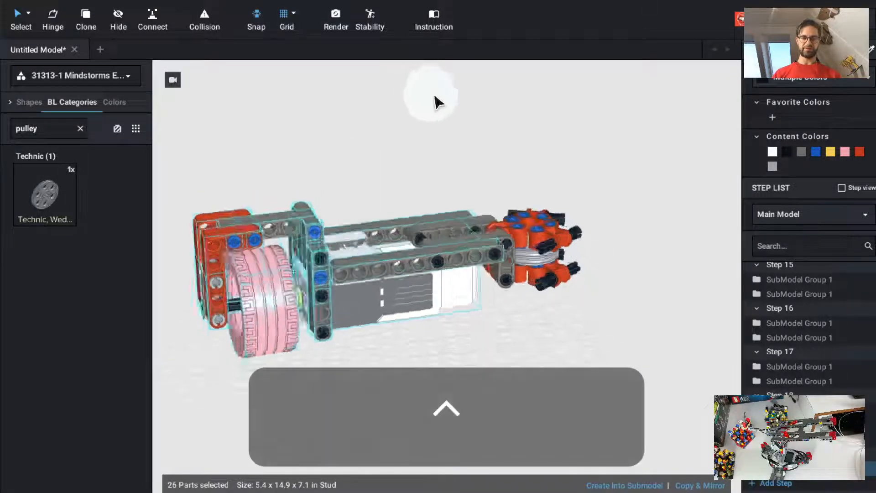
pyautogui.press('shift')
pyautogui.press('super')
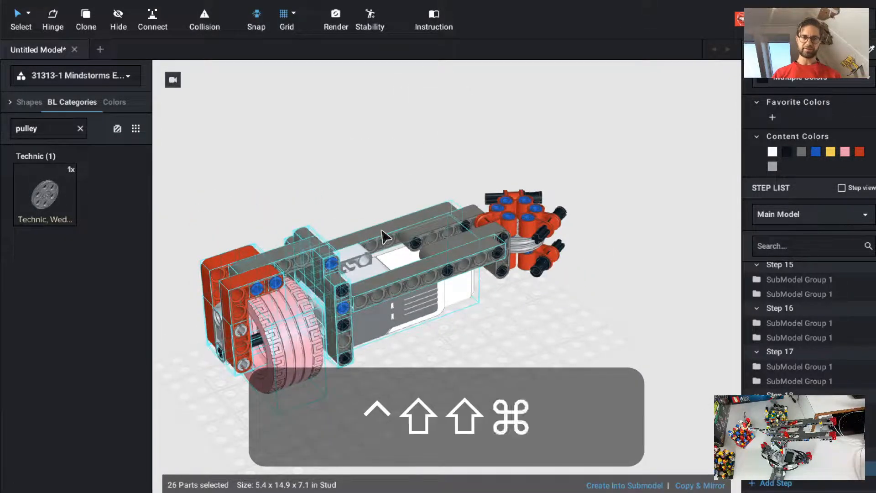
pyautogui.keyDown('super'); pyautogui.click(385, 237); pyautogui.keyUp('super')
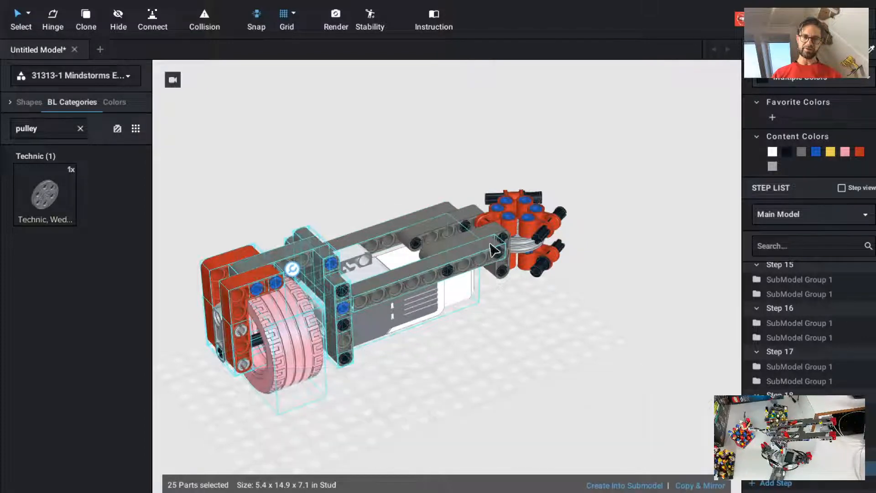
pyautogui.keyDown('super'); pyautogui.click(498, 261); pyautogui.keyUp('super')
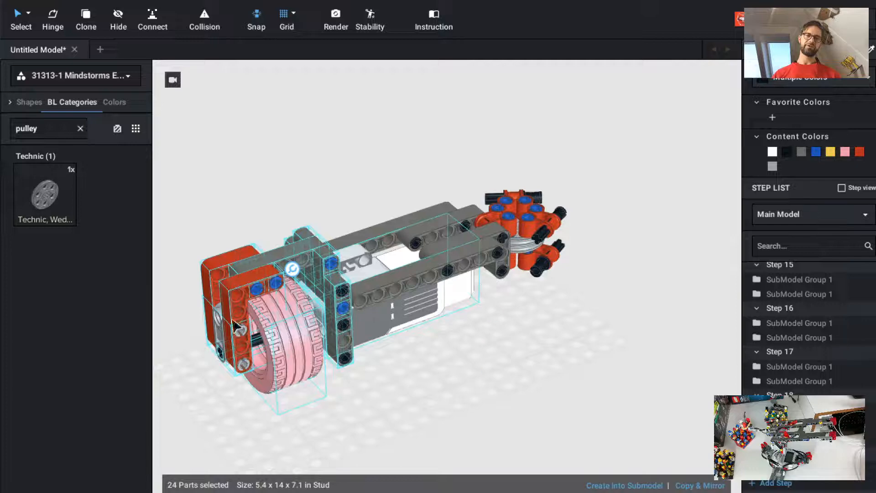
pyautogui.click(612, 485)
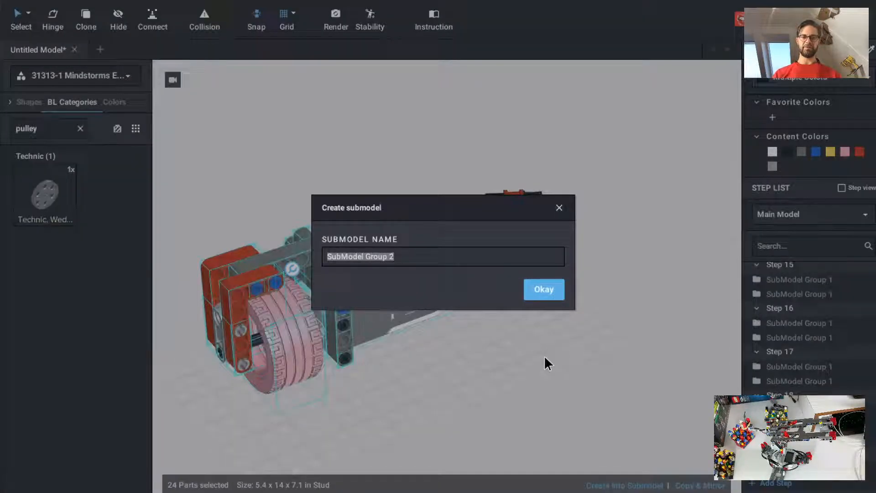
pyautogui.write('motor a')
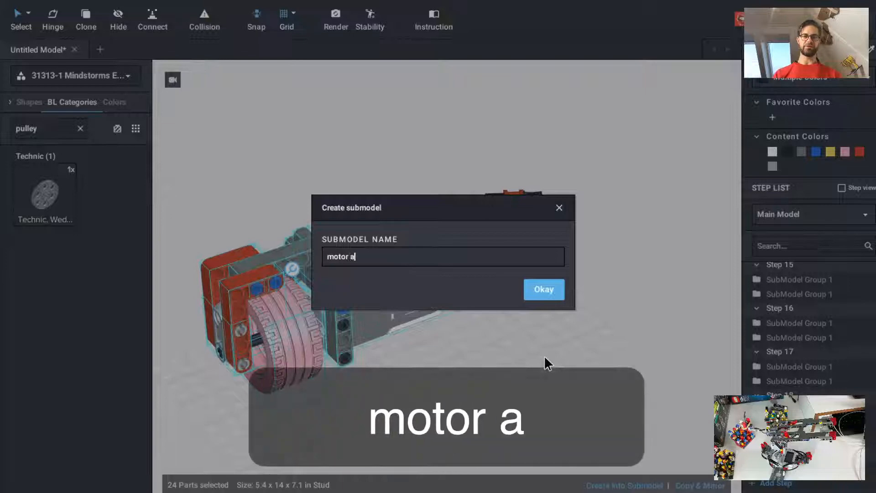
pyautogui.write('ssembly')
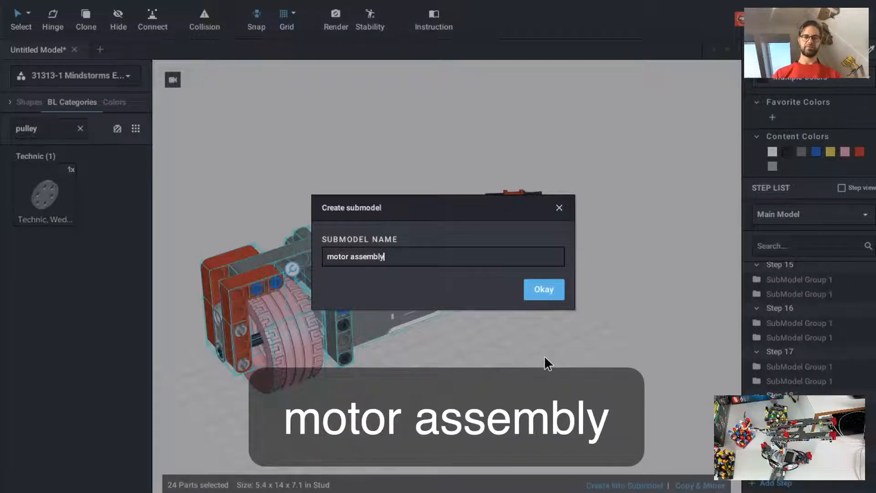
pyautogui.press('Return')
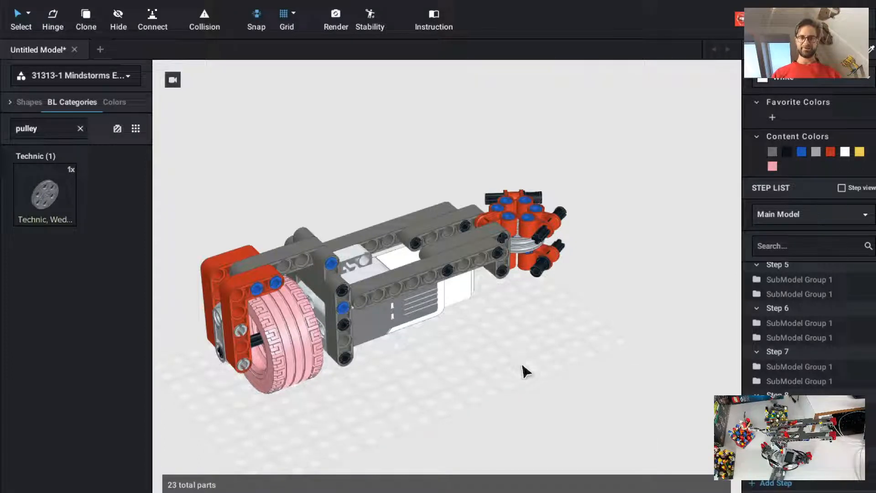
# Select the motor assembly submodel and move its row within Step 1.
pyautogui.click(343, 332)
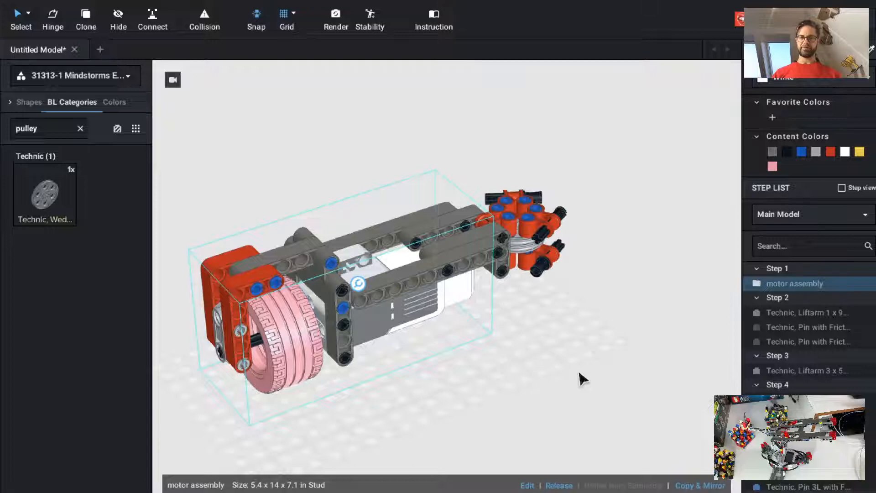
pyautogui.scroll(-3, 580, 375)
pyautogui.scroll(5, 584, 376)
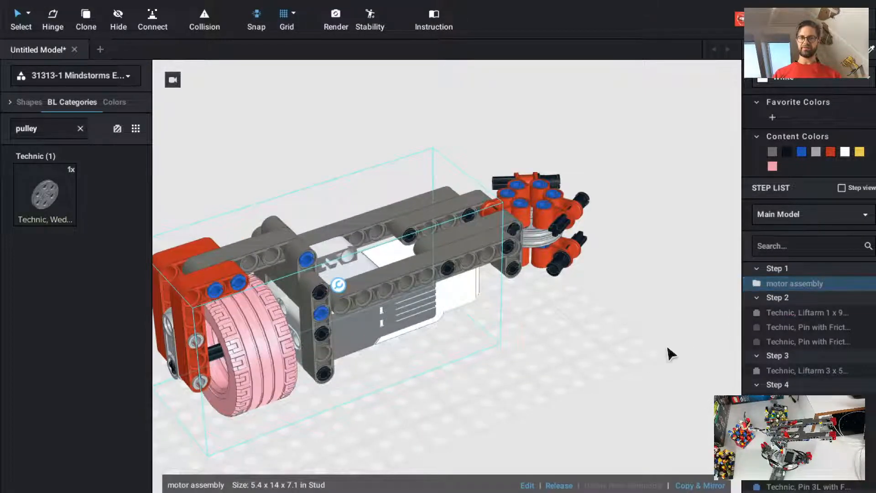
pyautogui.scroll(-1, 668, 354)
pyautogui.keyDown('shift'); pyautogui.moveTo(671, 354); pyautogui.dragTo(661, 323, button='right'); pyautogui.keyUp('shift')
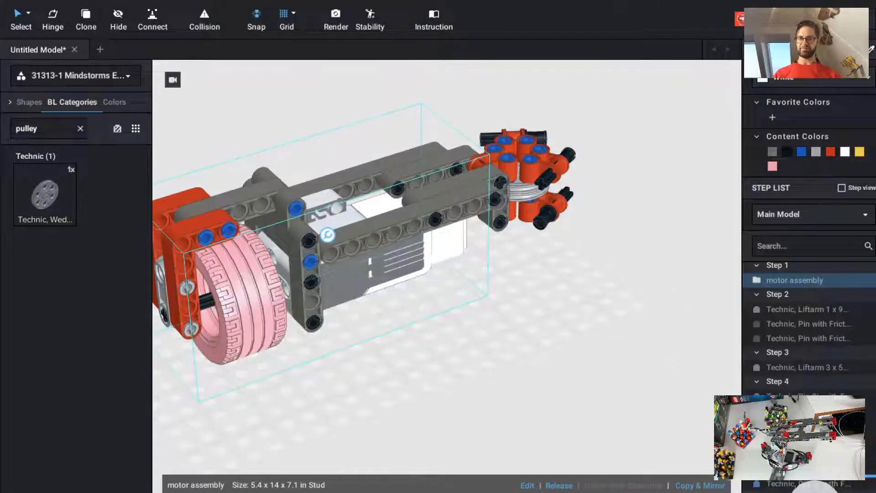
pyautogui.moveTo(814, 285)
pyautogui.mouseDown()
pyautogui.moveTo(812, 311)
pyautogui.moveTo(806, 289)
pyautogui.mouseUp()
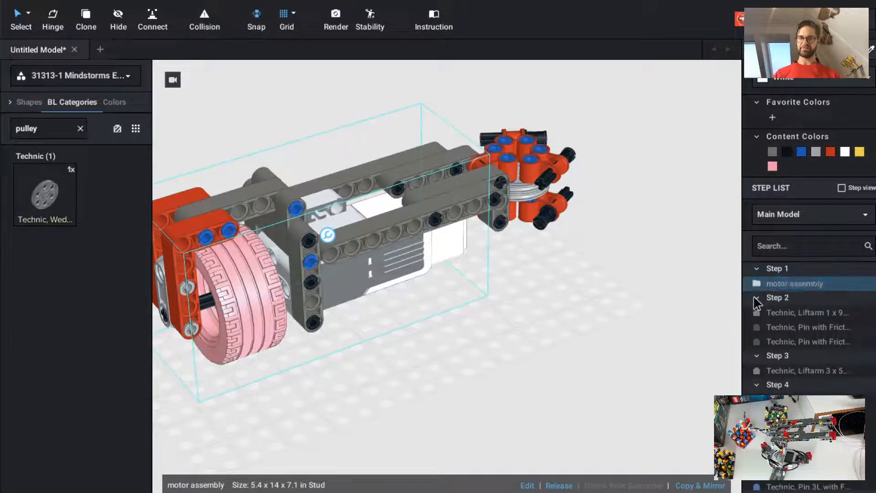
# Collapse Steps 2 through 8 in the step list and clear the selection.
pyautogui.click(756, 298)
pyautogui.click(758, 312)
pyautogui.click(755, 326)
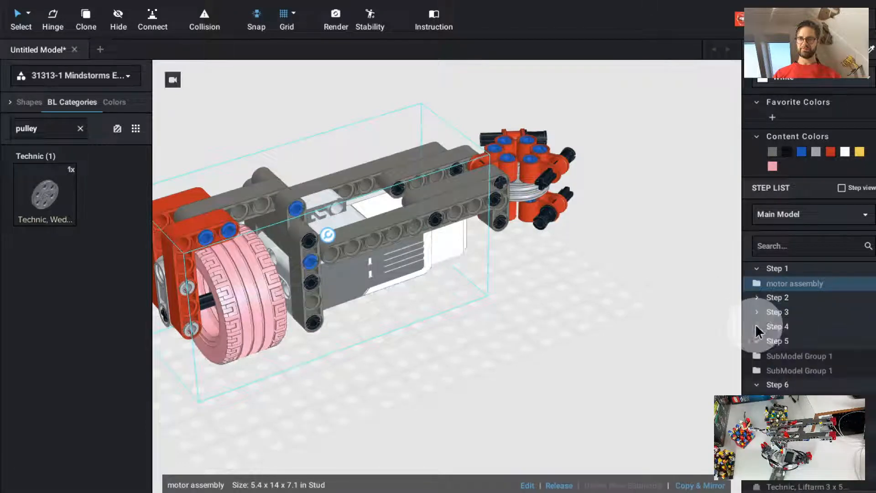
pyautogui.click(759, 341)
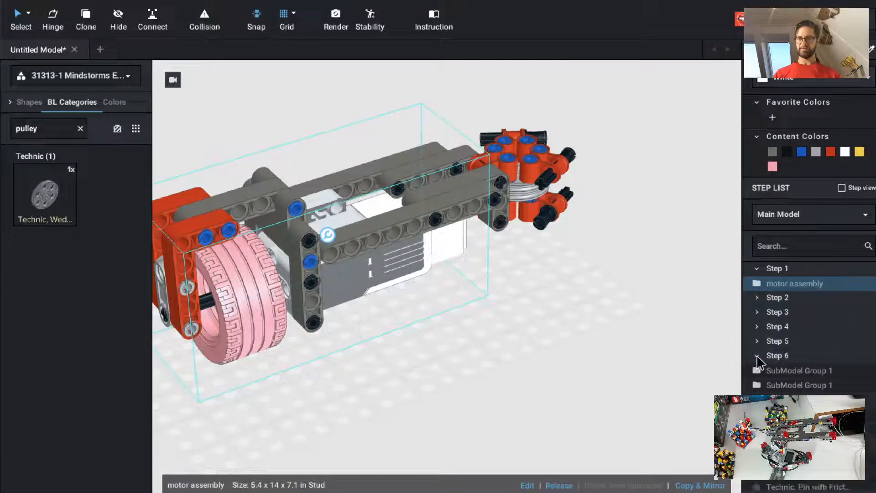
pyautogui.click(755, 372)
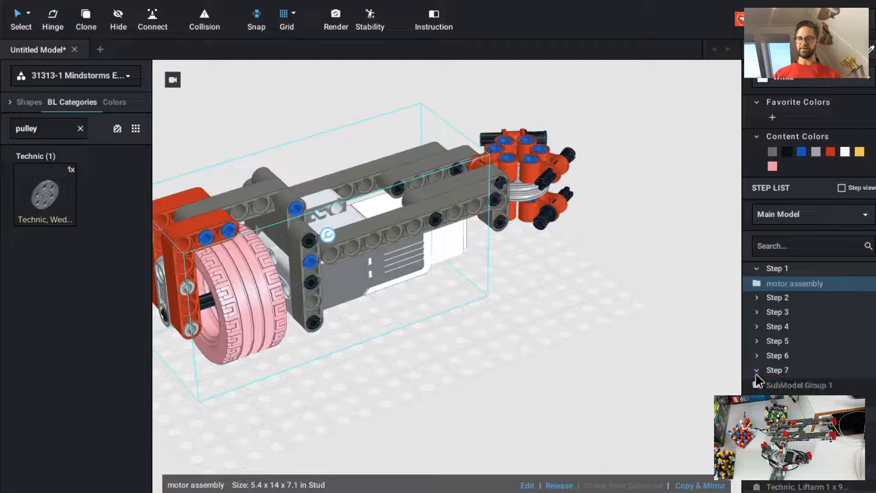
pyautogui.click(757, 384)
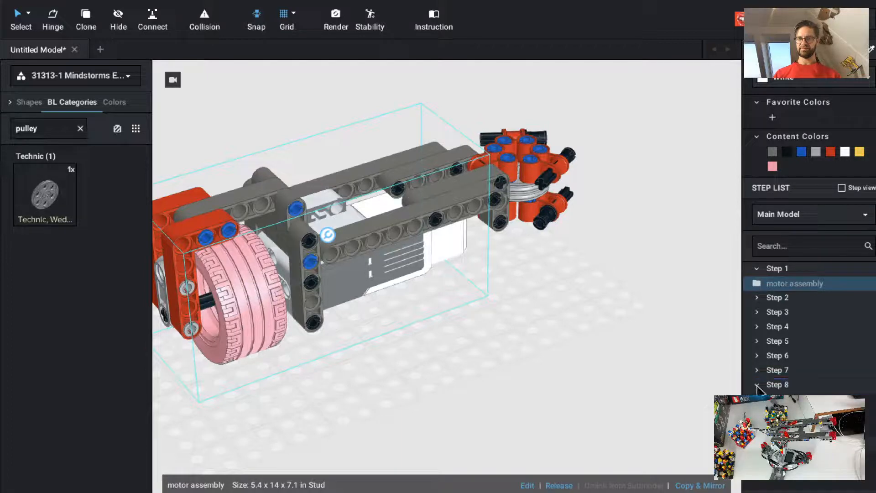
pyautogui.click(593, 351)
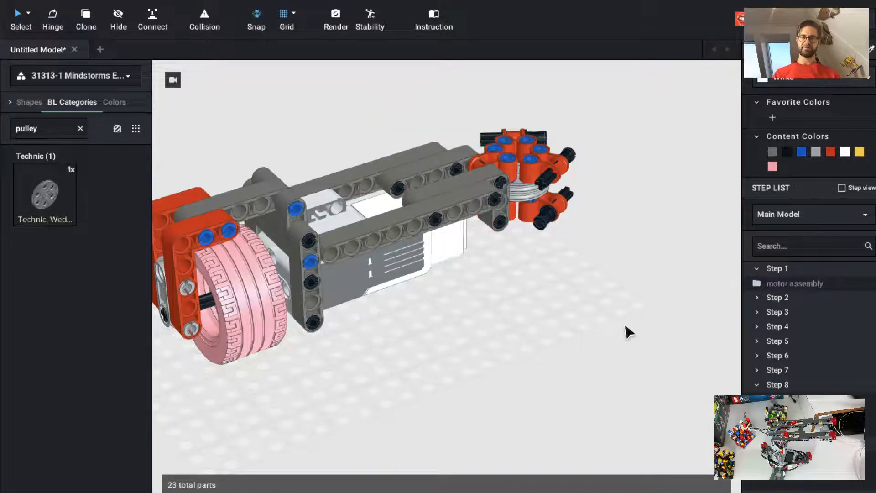
pyautogui.scroll(3, 612, 336)
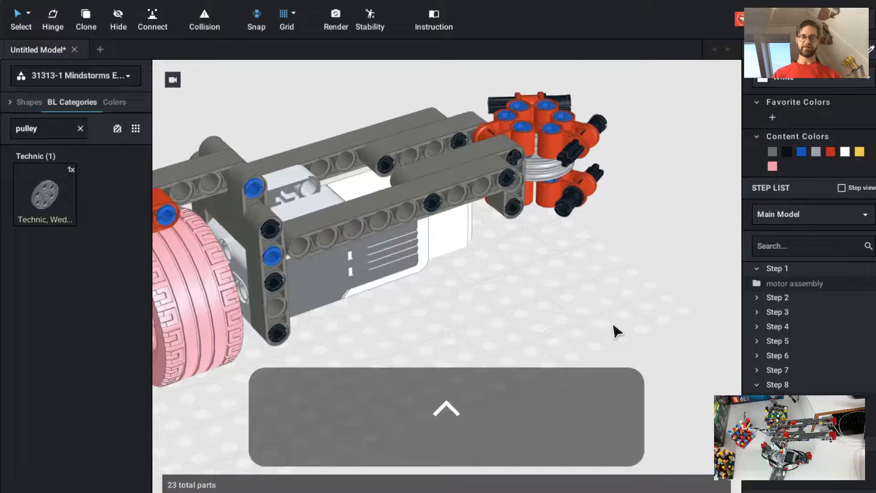
pyautogui.scroll(-3, 614, 330)
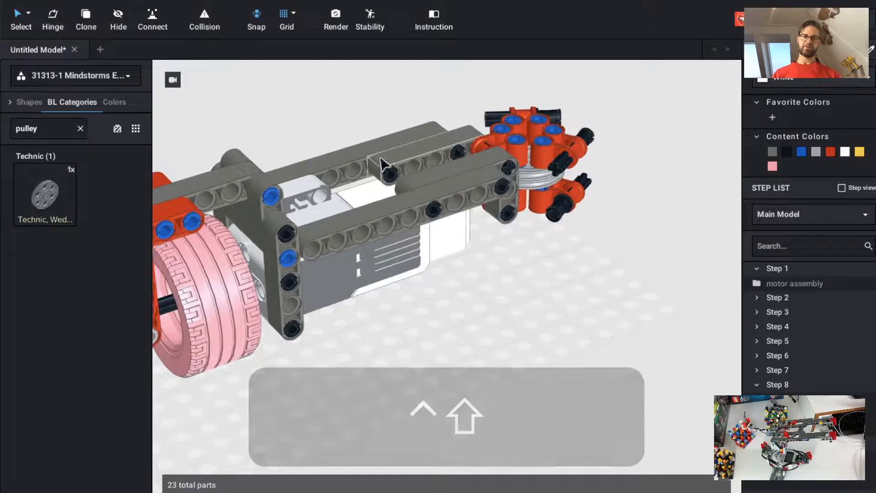
# Group the rear grey beam and its two pins into SubModel Group 2.
pyautogui.click(392, 175)
pyautogui.keyDown('super'); pyautogui.click(456, 157); pyautogui.keyUp('super')
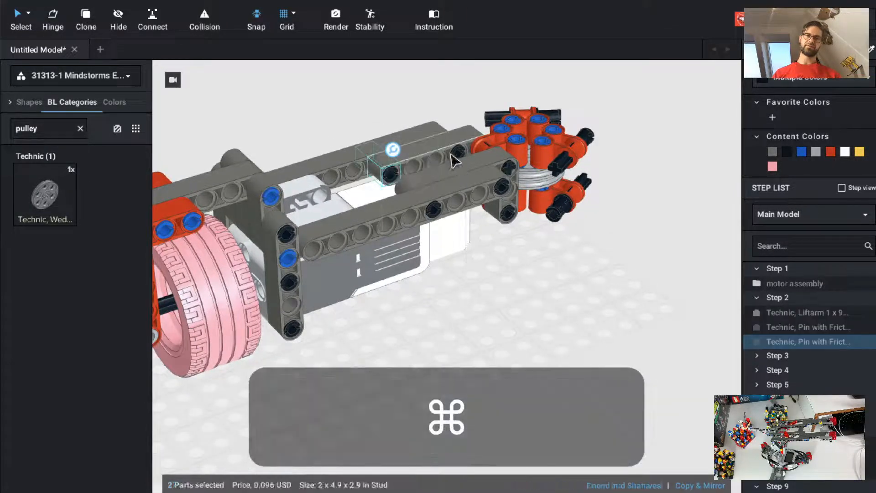
pyautogui.keyDown('super'); pyautogui.click(365, 157); pyautogui.keyUp('super')
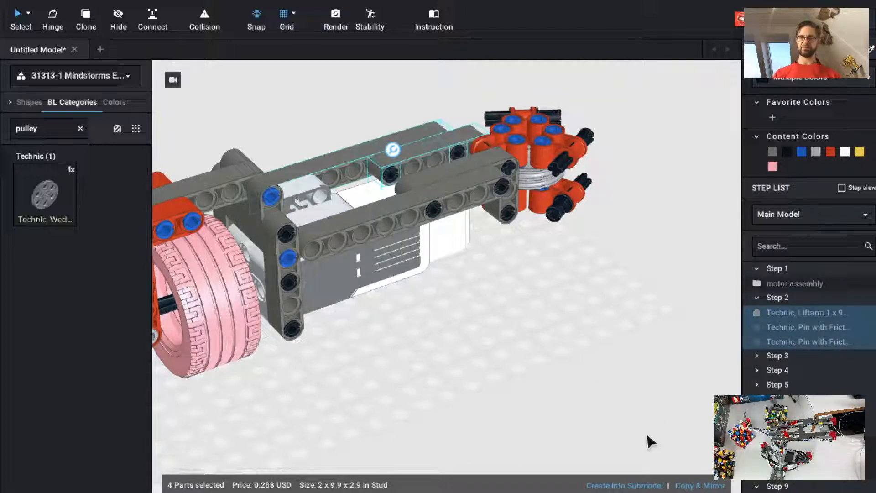
pyautogui.click(624, 486)
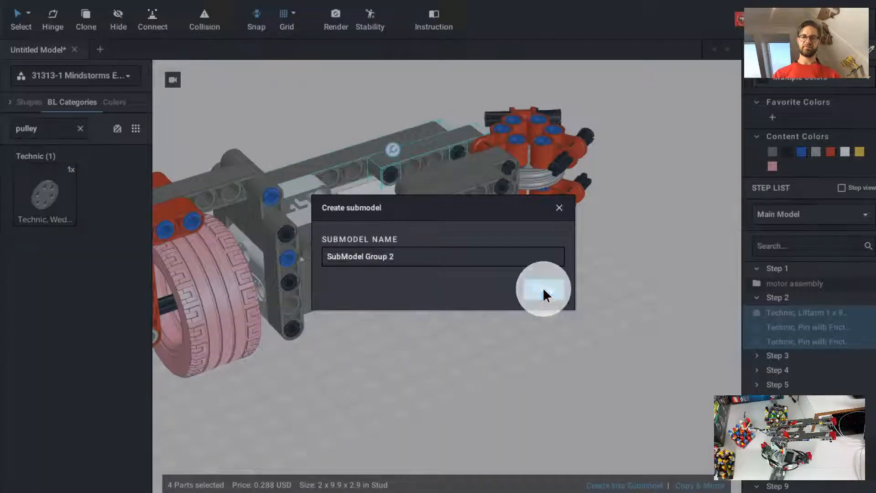
pyautogui.click(545, 292)
# Group the front grey beam and its pins into SubModel Group 3, then expand Step 6.
pyautogui.click(434, 210)
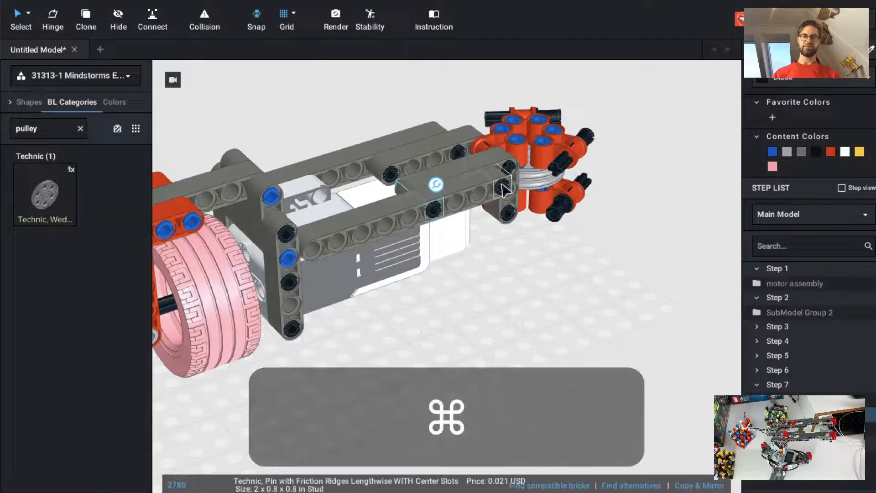
pyautogui.keyDown('super'); pyautogui.click(505, 190); pyautogui.keyUp('super')
pyautogui.keyDown('super'); pyautogui.click(454, 182); pyautogui.keyUp('super')
pyautogui.keyDown('super'); pyautogui.click(449, 182); pyautogui.keyUp('super')
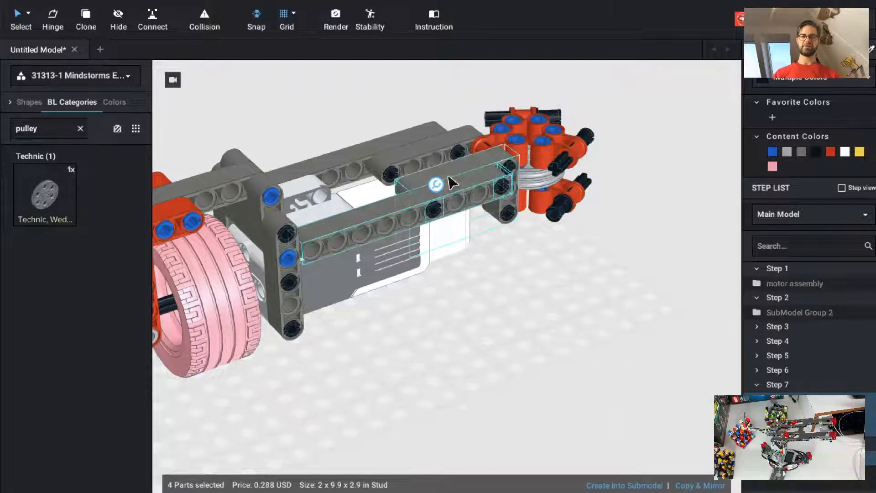
pyautogui.click(618, 486)
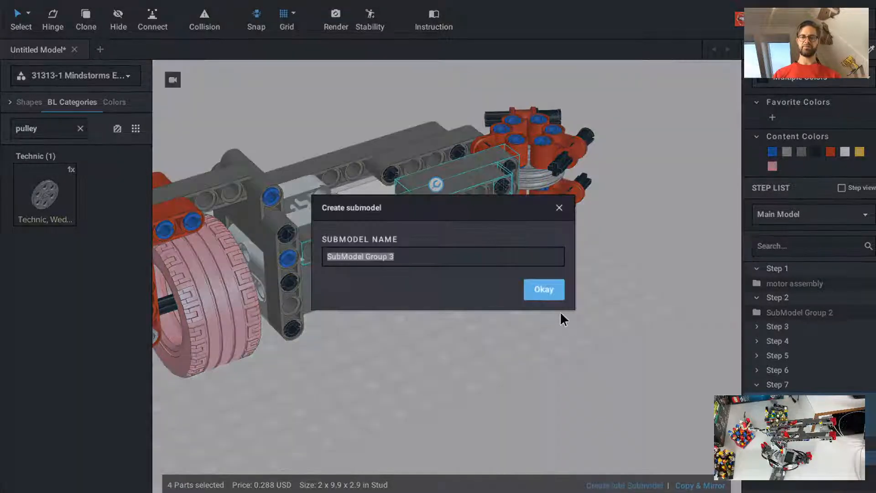
pyautogui.click(546, 286)
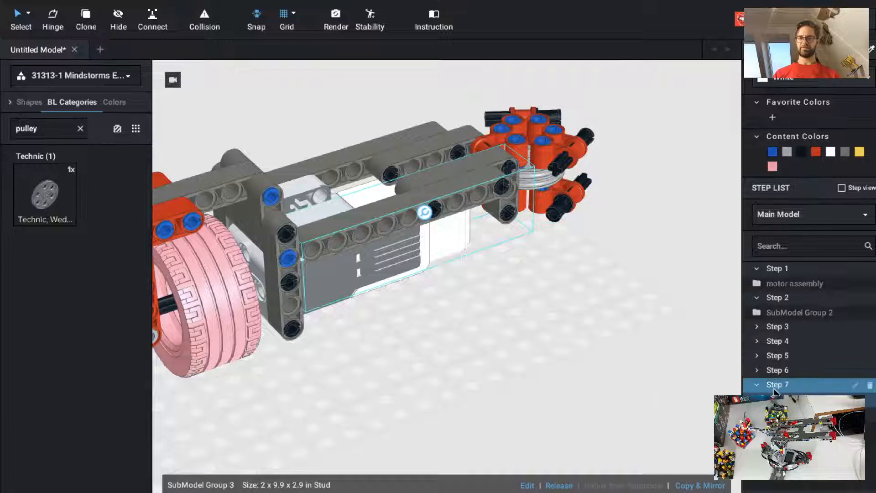
pyautogui.click(753, 368)
pyautogui.click(758, 368)
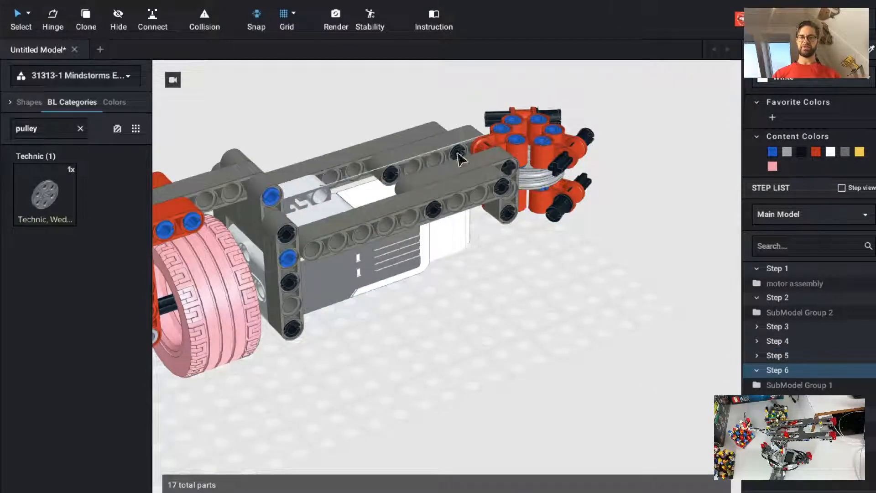
# Drag SubModel Group 2 from Step 2 down into a later step in the Step List.
pyautogui.click(420, 147)
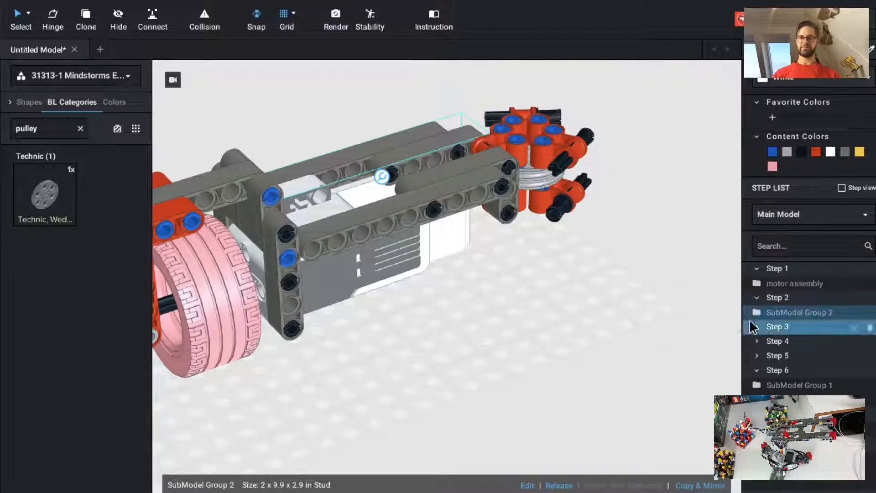
pyautogui.moveTo(790, 317)
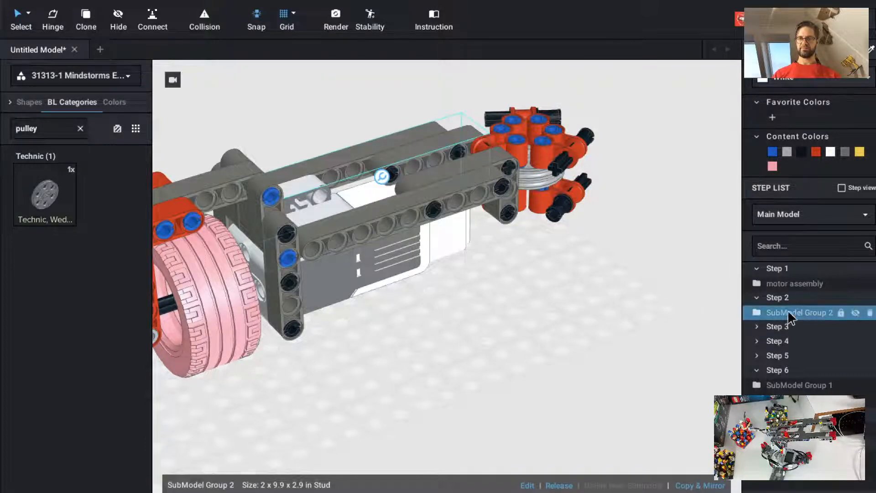
pyautogui.scroll(-2, 623, 406)
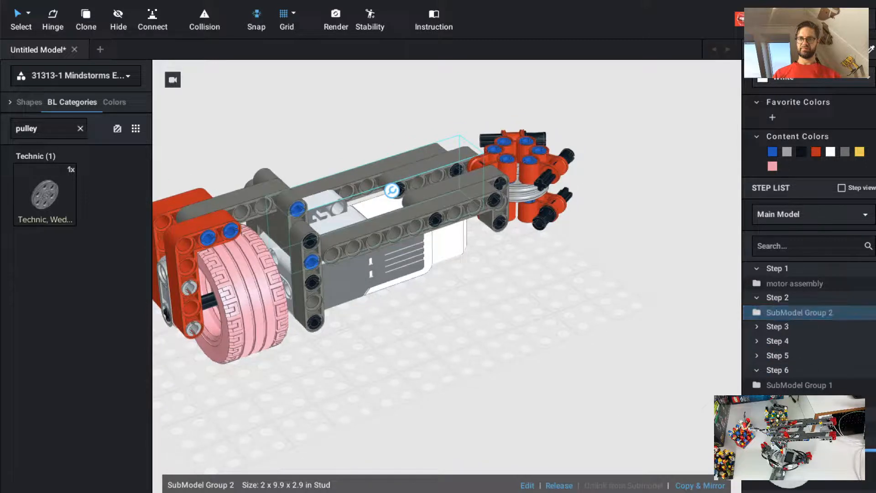
pyautogui.moveTo(794, 313); pyautogui.dragTo(794, 450)
pyautogui.click(794, 429)
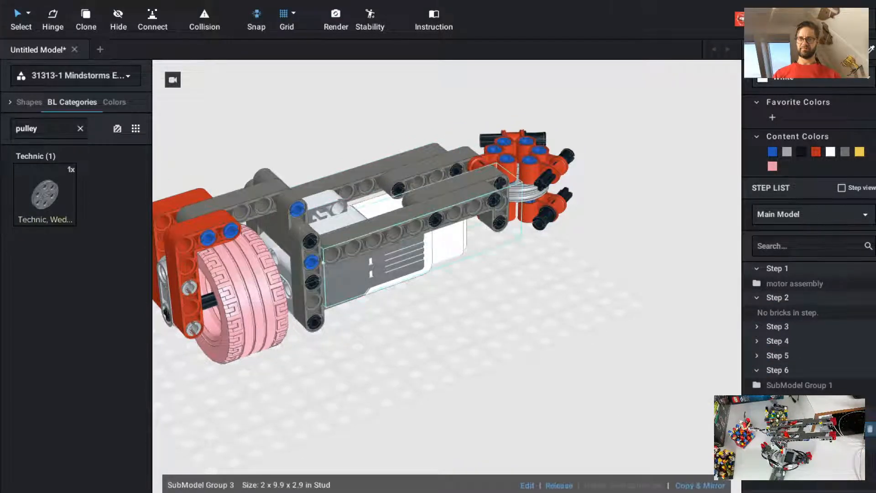
# Clone the SubModel Group 3 beam, turn it to angle out from the hub, and drop the extra clone.
pyautogui.click(790, 398)
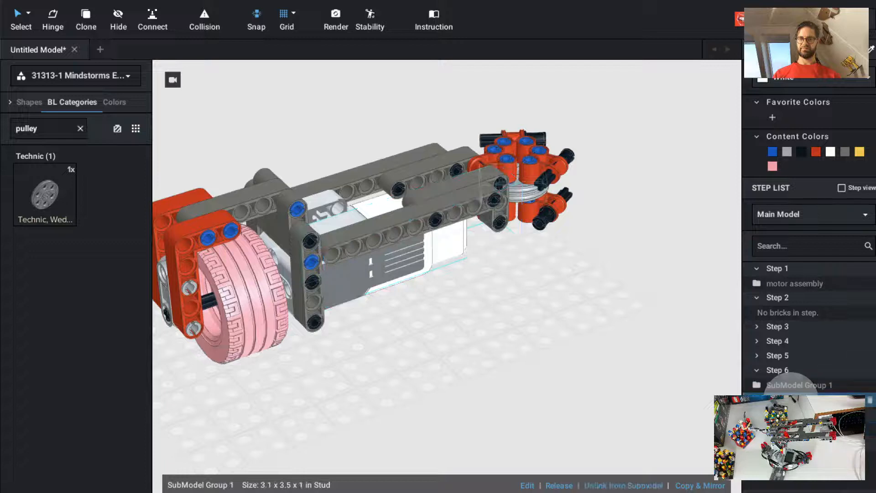
pyautogui.click(794, 429)
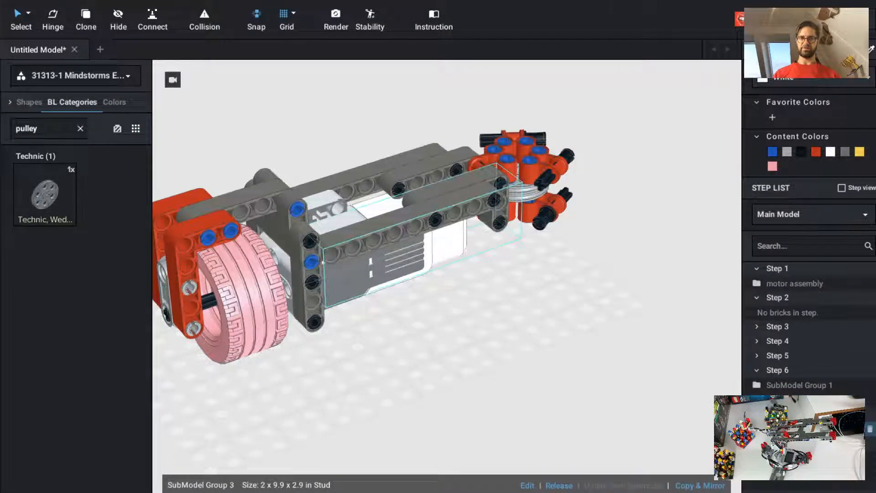
pyautogui.click(794, 458)
pyautogui.click(794, 429)
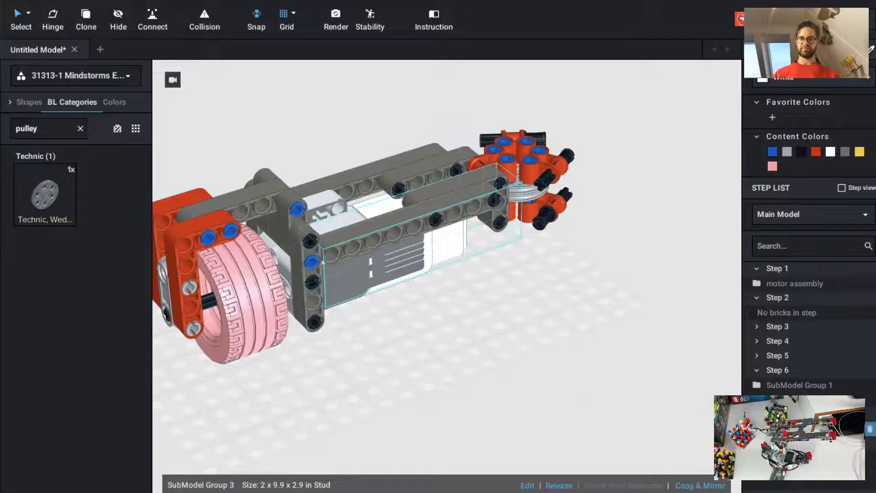
pyautogui.scroll(3, 520, 367)
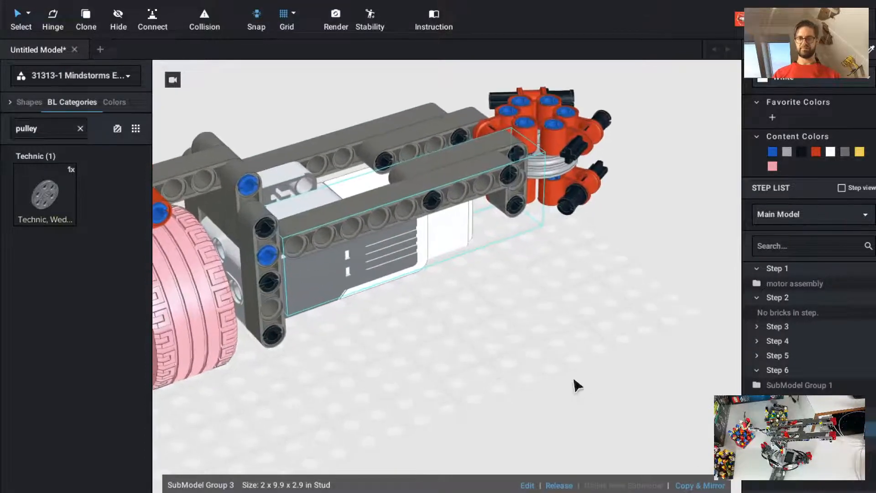
pyautogui.press('c')
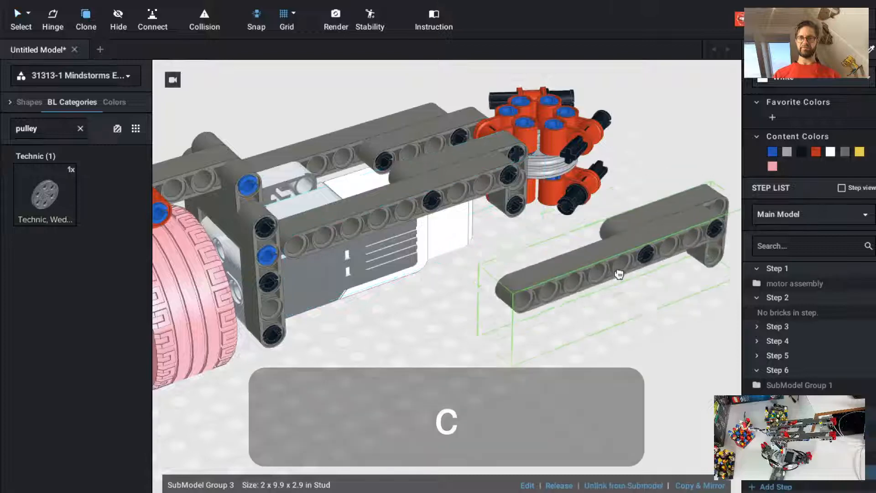
pyautogui.press('Left')
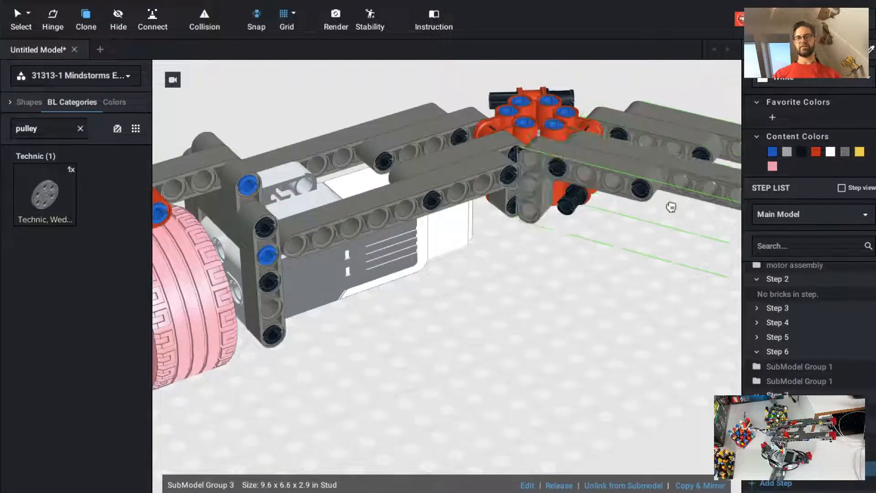
pyautogui.press('Left')
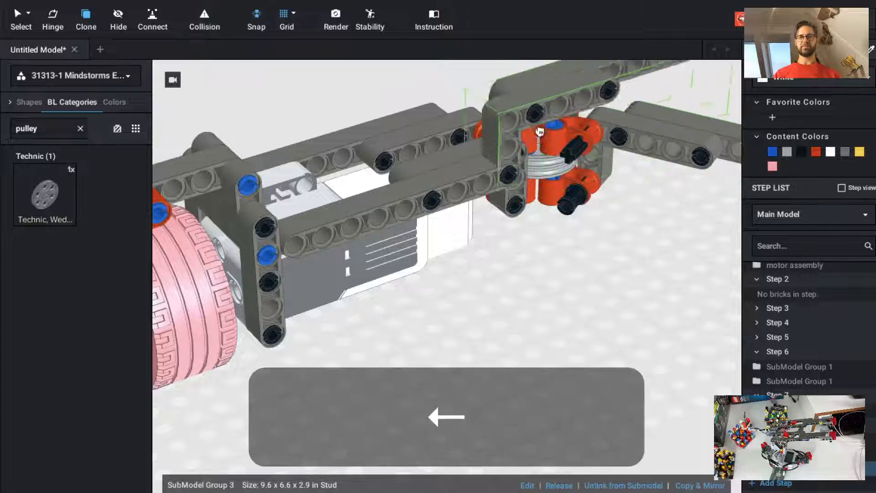
pyautogui.press('Up')
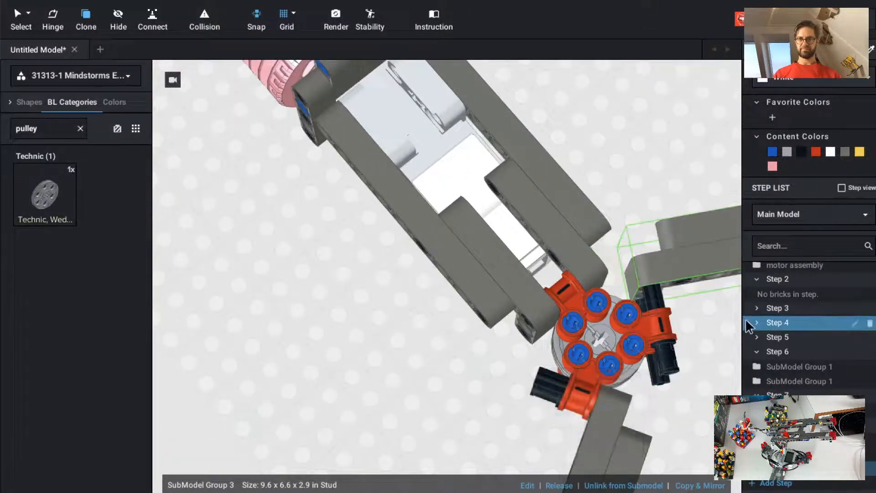
pyautogui.press('Up')
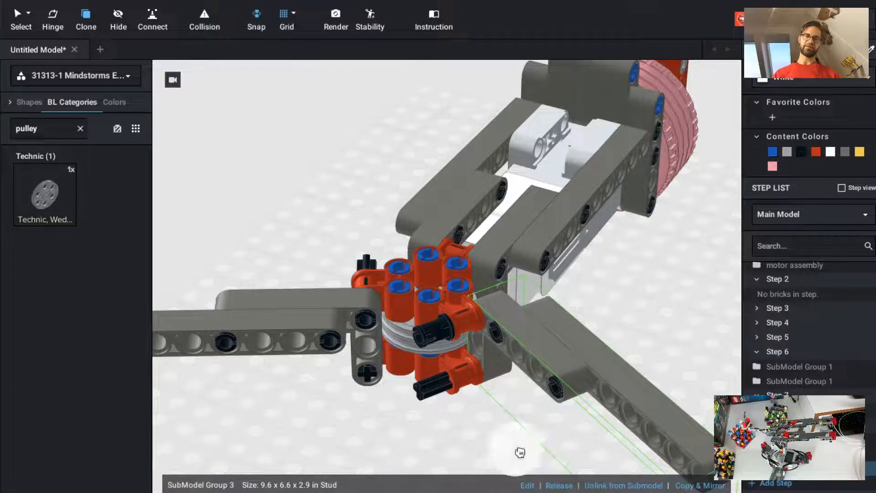
pyautogui.press('Escape')
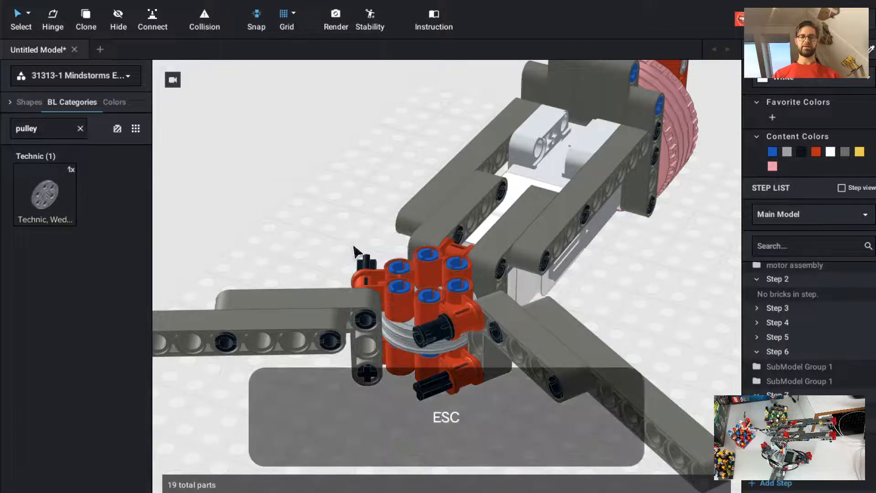
# Group the two beam arm submodels into Step 7.
pyautogui.moveTo(315, 212); pyautogui.dragTo(390, 220, button='right')
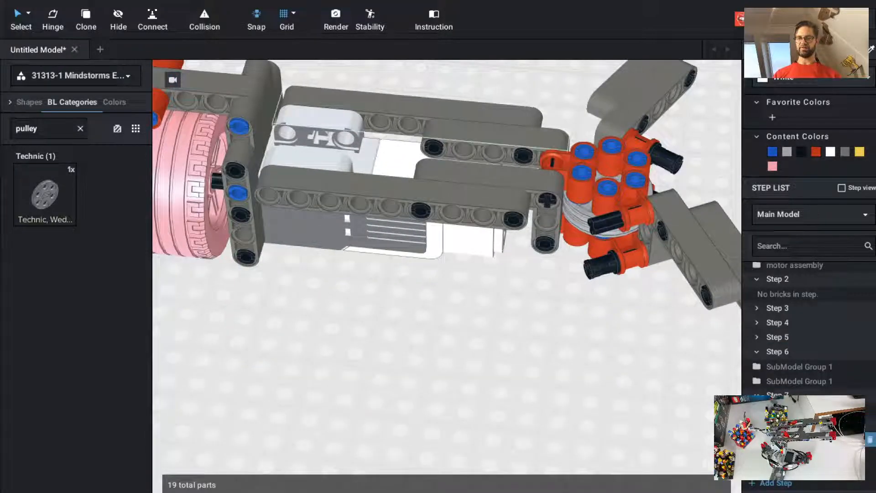
pyautogui.click(691, 238)
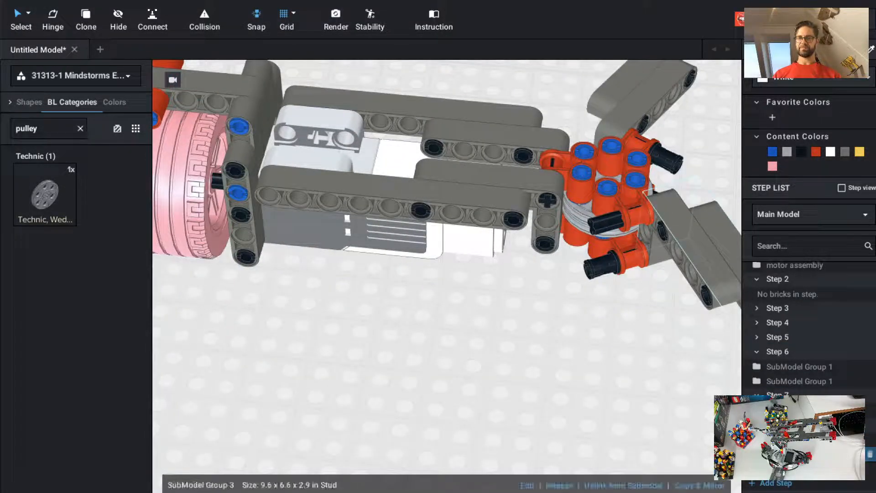
pyautogui.scroll(-1, 591, 441)
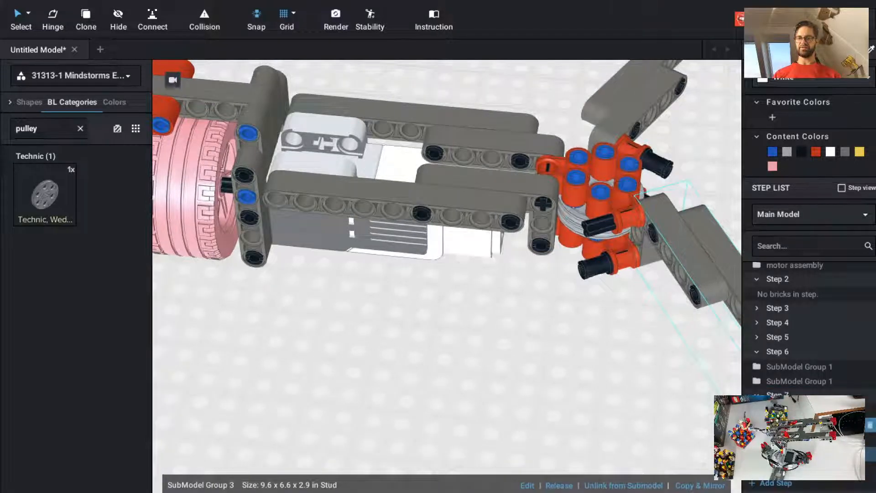
pyautogui.keyDown('shift'); pyautogui.click(639, 106); pyautogui.keyUp('shift')
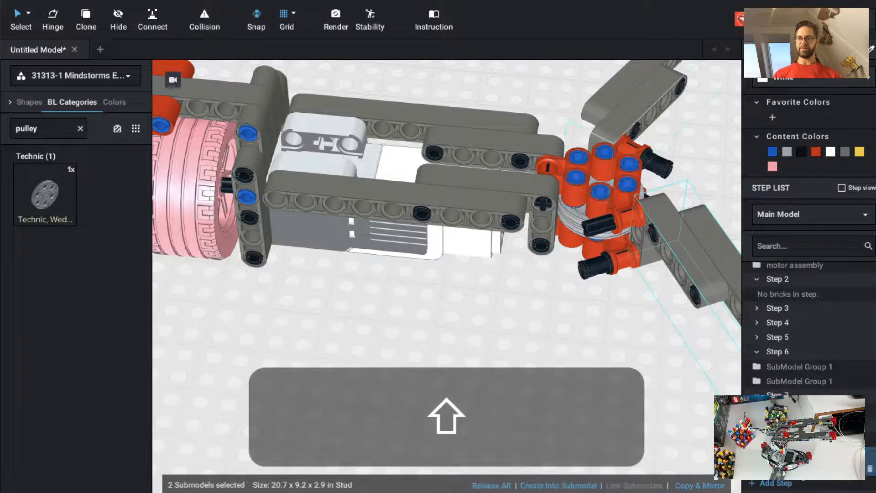
pyautogui.moveTo(797, 403); pyautogui.dragTo(795, 398)
pyautogui.click(582, 382)
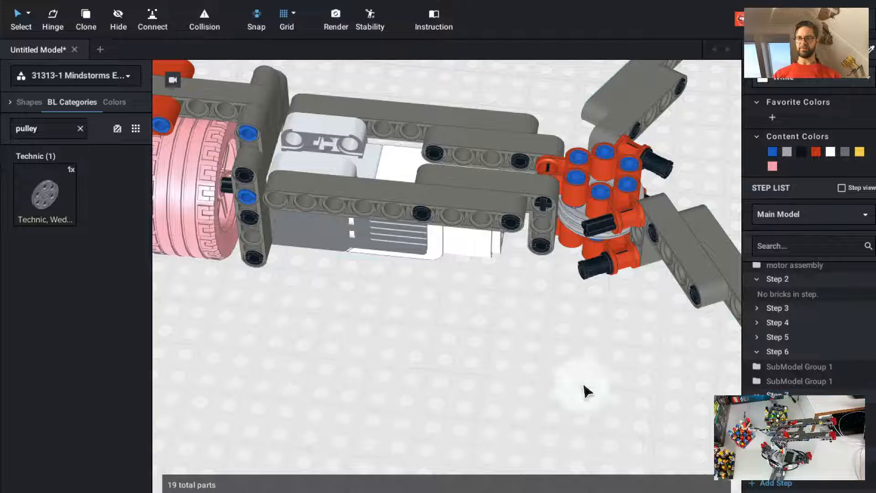
# Clone the lower beam arm, rotate it three turns, and attach the copy to the hub.
pyautogui.click(794, 472)
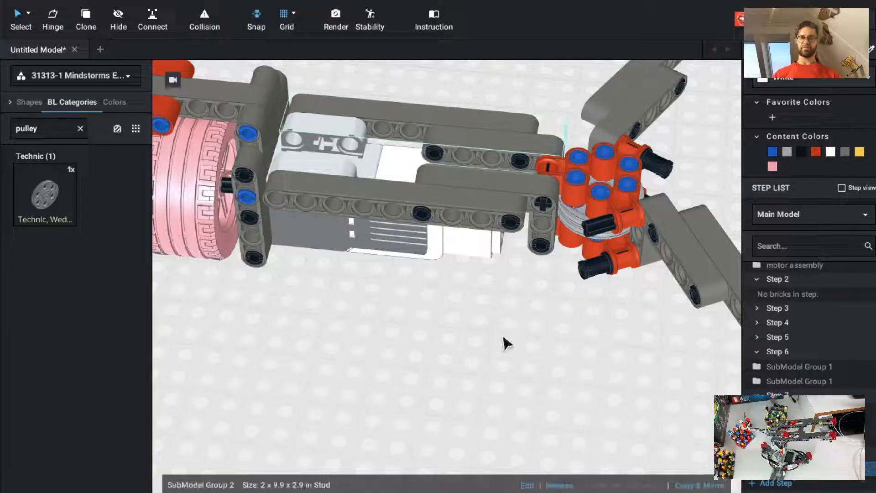
pyautogui.press('c')
pyautogui.press('Left')
pyautogui.press('Left')
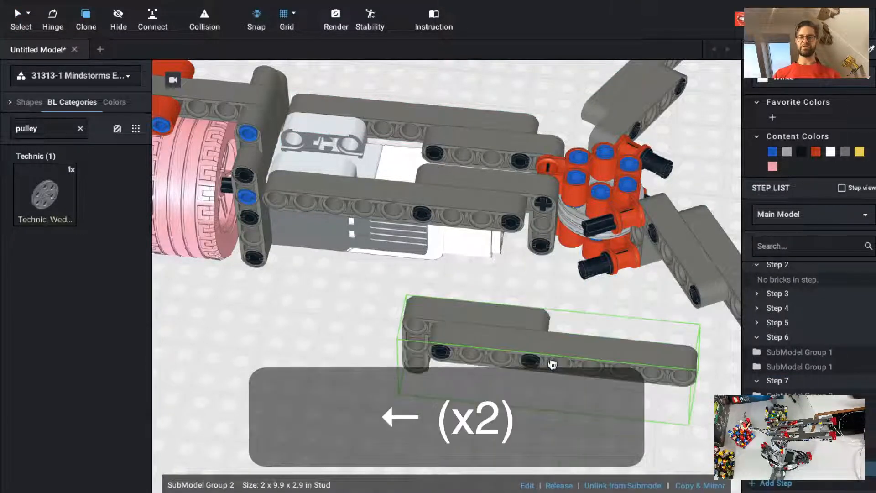
pyautogui.press('Left')
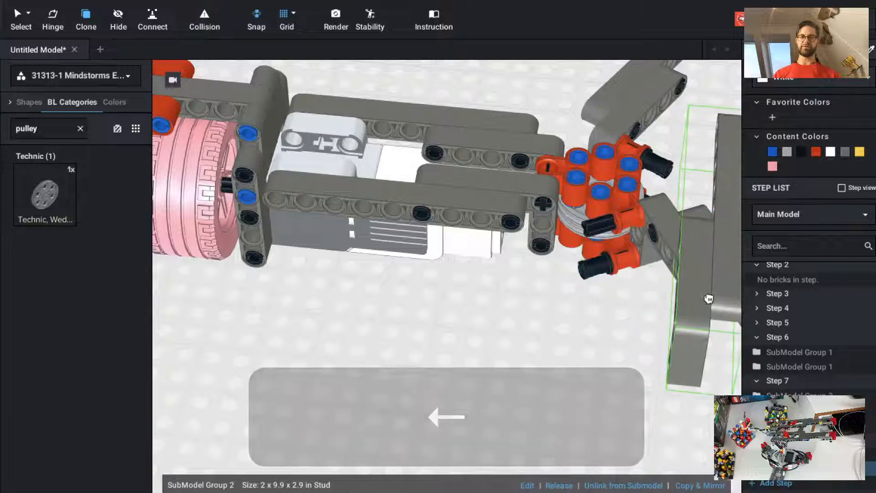
pyautogui.press('Left')
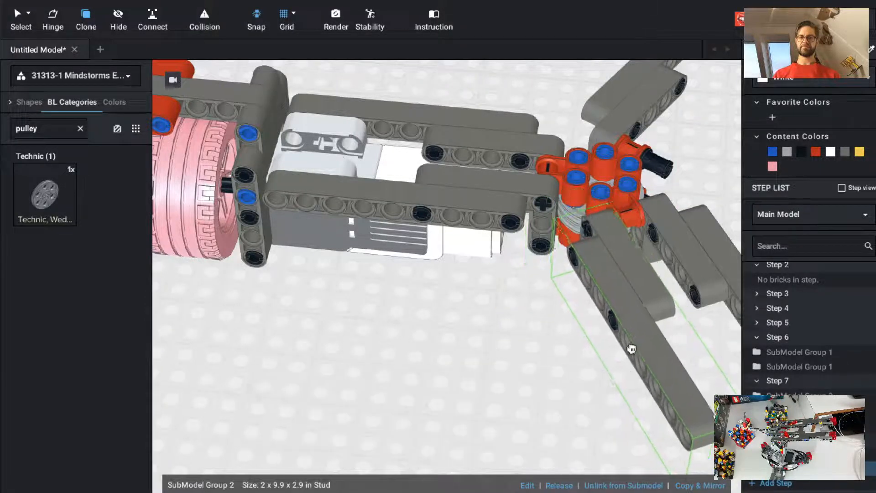
pyautogui.press('Up')
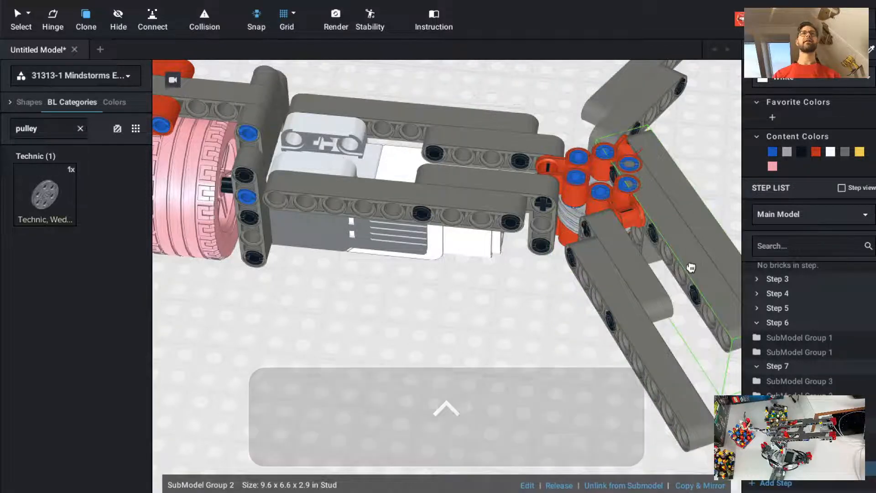
pyautogui.click(646, 260)
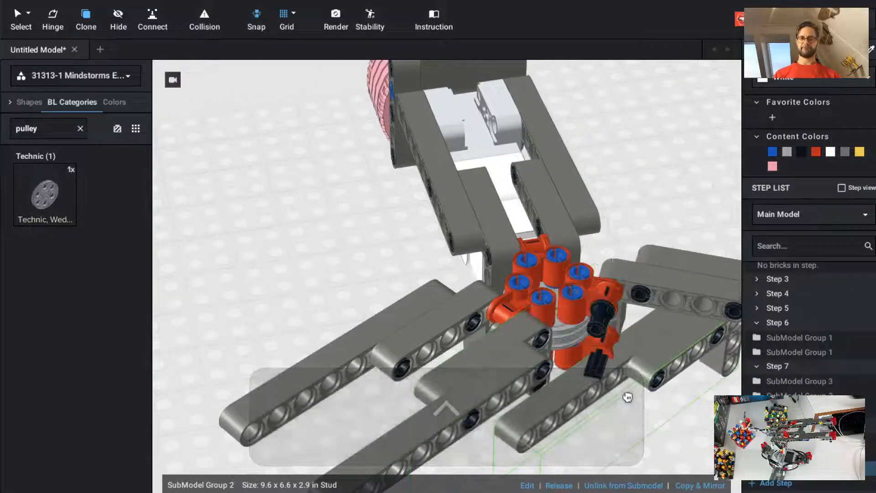
pyautogui.press('Left')
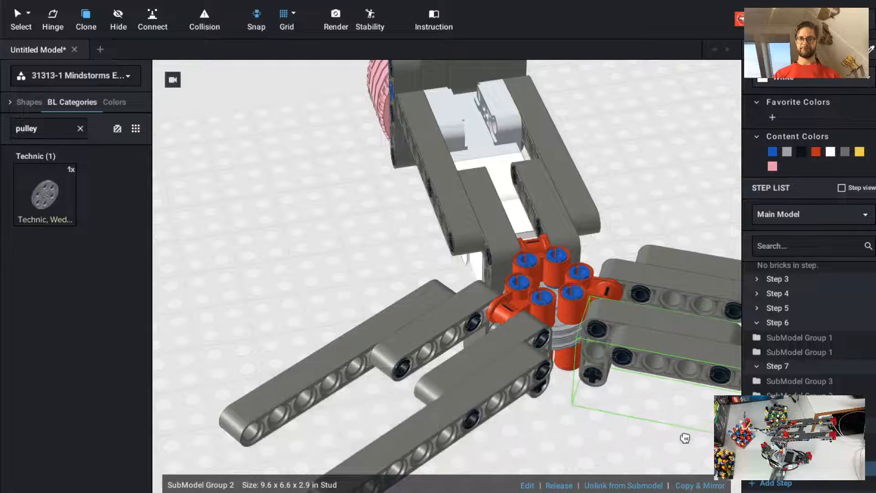
pyautogui.press('Escape')
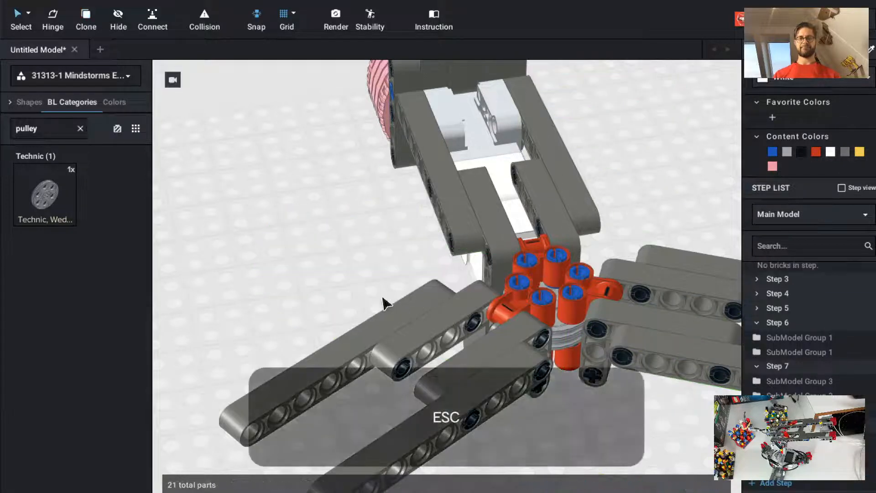
pyautogui.press('ctrl')
pyautogui.moveTo(318, 292); pyautogui.dragTo(435, 314, button='right')
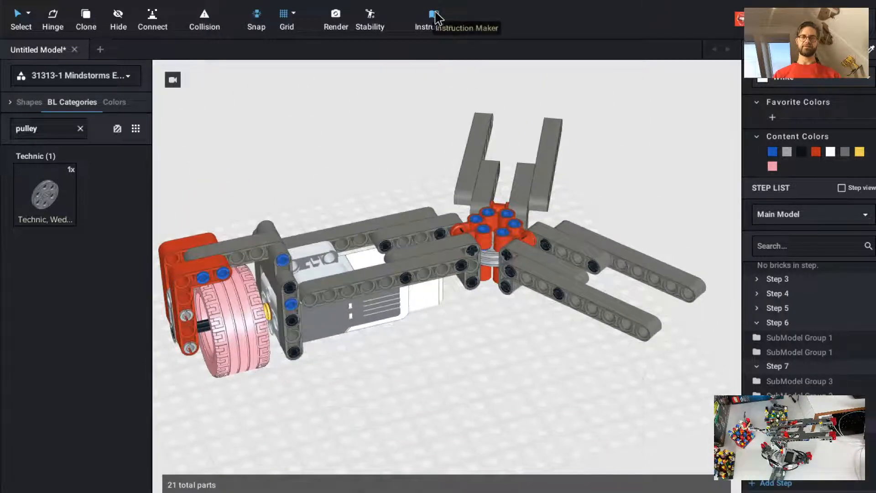
# Open the Instruction Maker in Page Design mode.
pyautogui.click(435, 14)
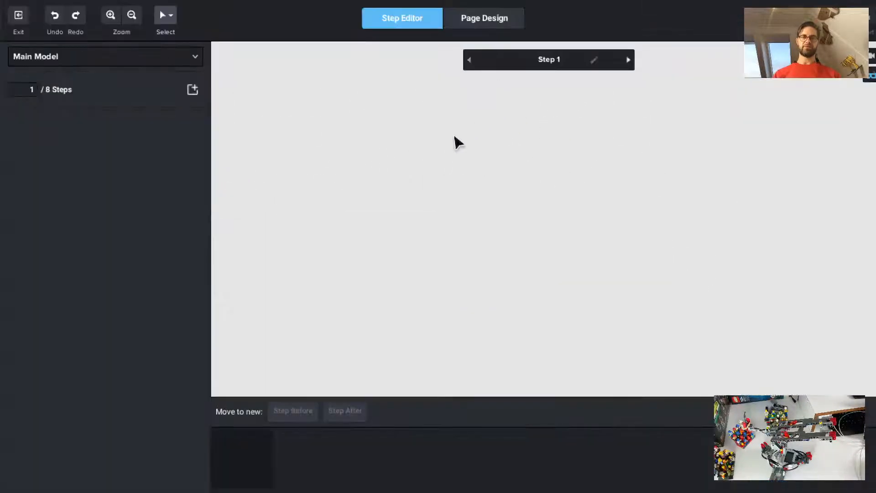
pyautogui.click(474, 32)
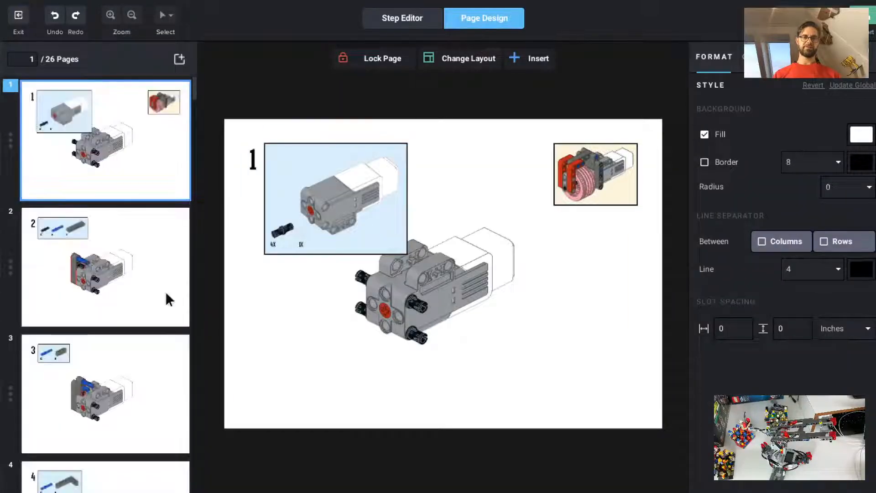
pyautogui.scroll(-20, 136, 350)
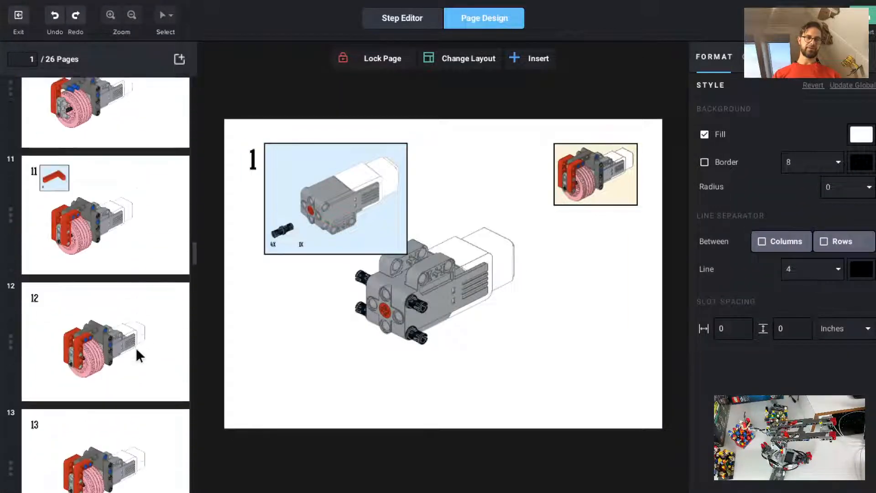
pyautogui.scroll(-20, 137, 350)
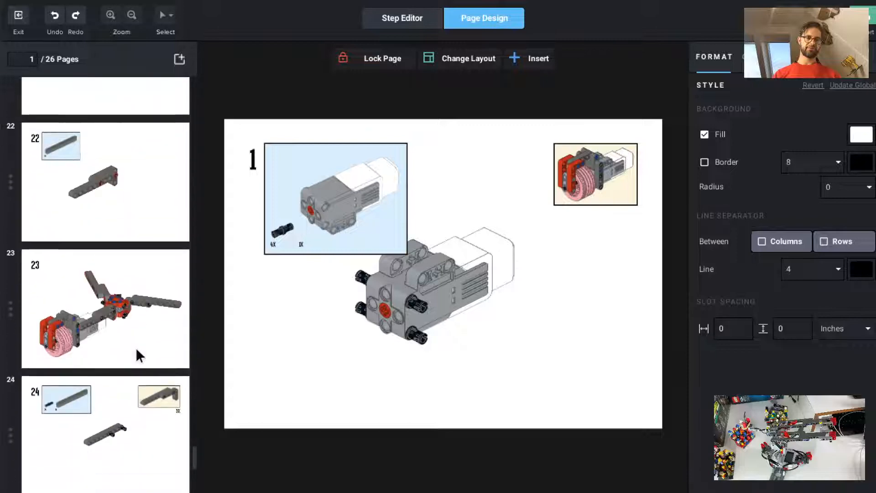
pyautogui.scroll(3, 138, 191)
# Review instruction pages 21 through 26, then return to the build workspace.
pyautogui.click(138, 190)
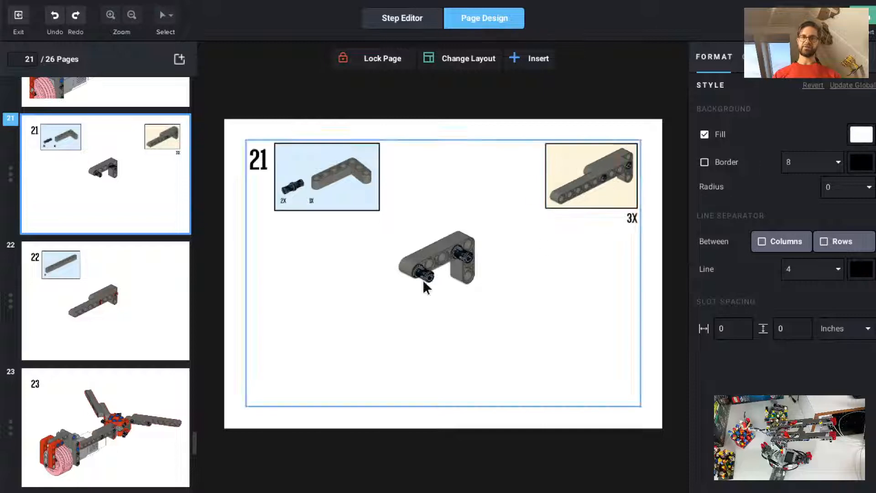
pyautogui.click(99, 334)
pyautogui.click(126, 429)
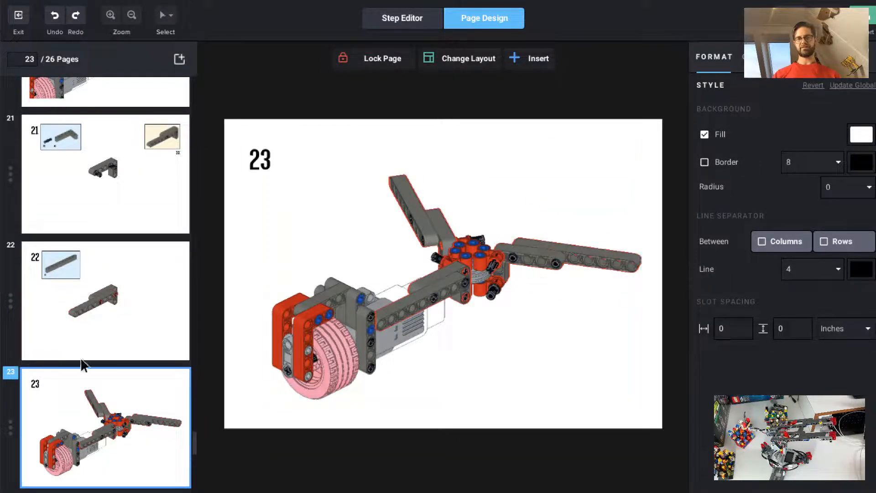
pyautogui.scroll(-5, 69, 433)
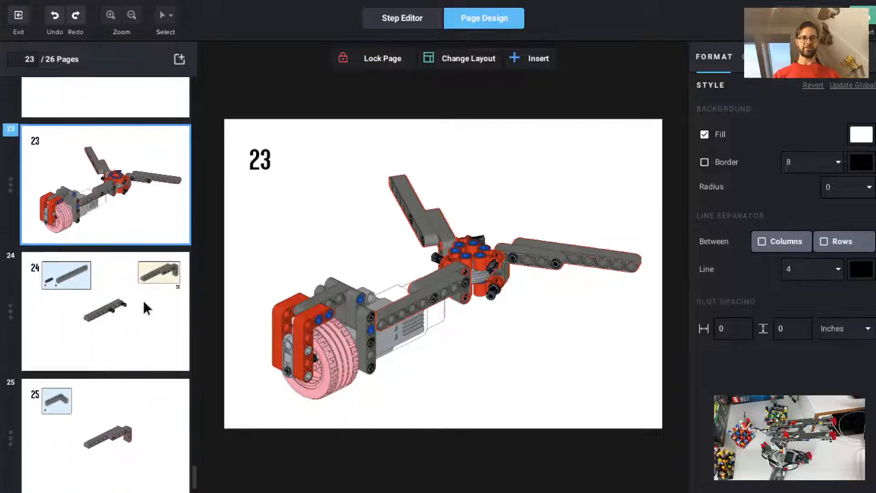
pyautogui.click(143, 302)
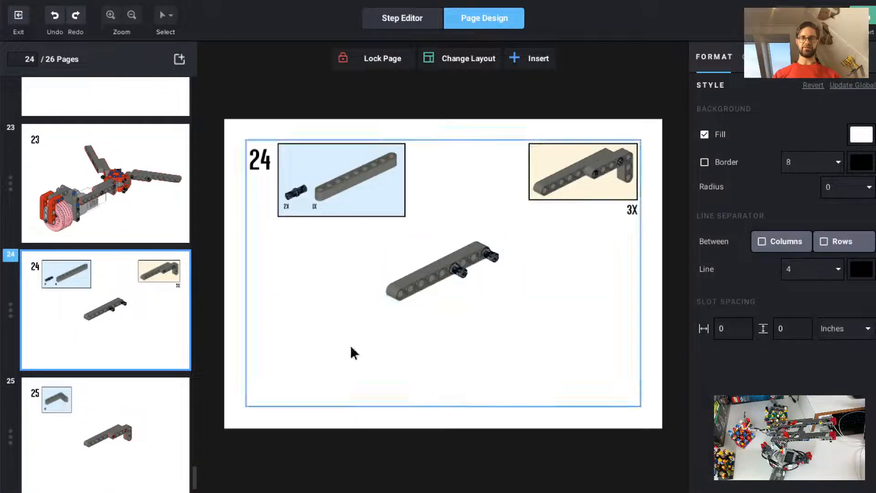
pyautogui.click(107, 472)
pyautogui.scroll(-5, 108, 469)
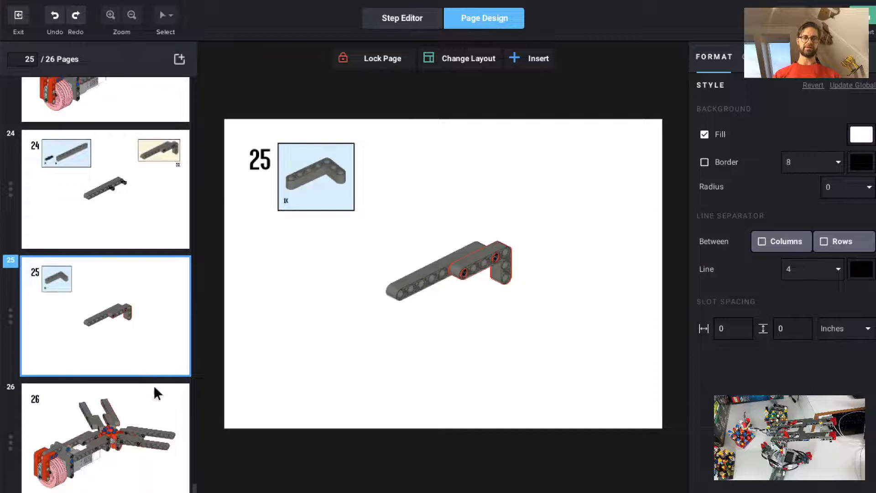
pyautogui.click(157, 402)
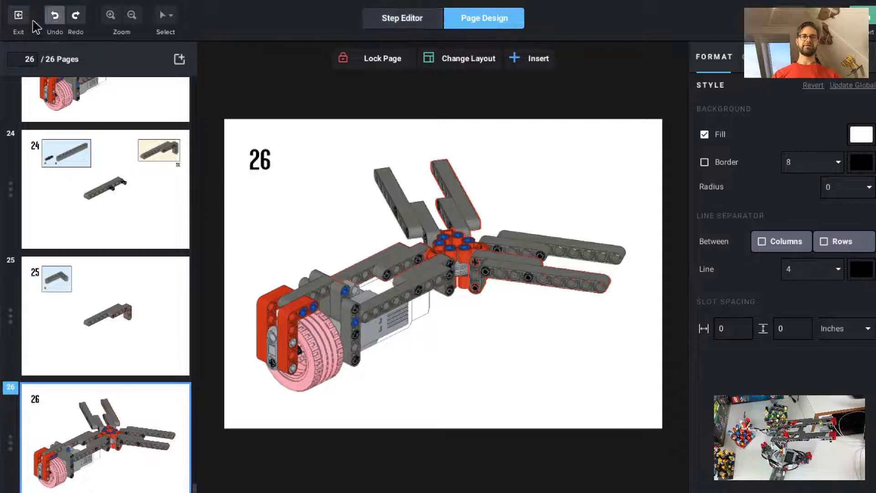
pyautogui.click(17, 17)
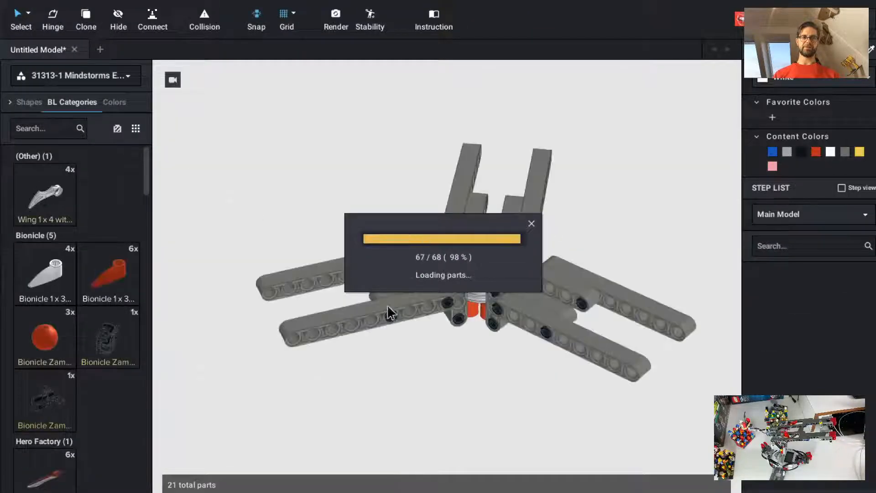
# Reorder the motor assembly entry into the last build step in the Step List.
pyautogui.moveTo(601, 396); pyautogui.dragTo(540, 391, button='right')
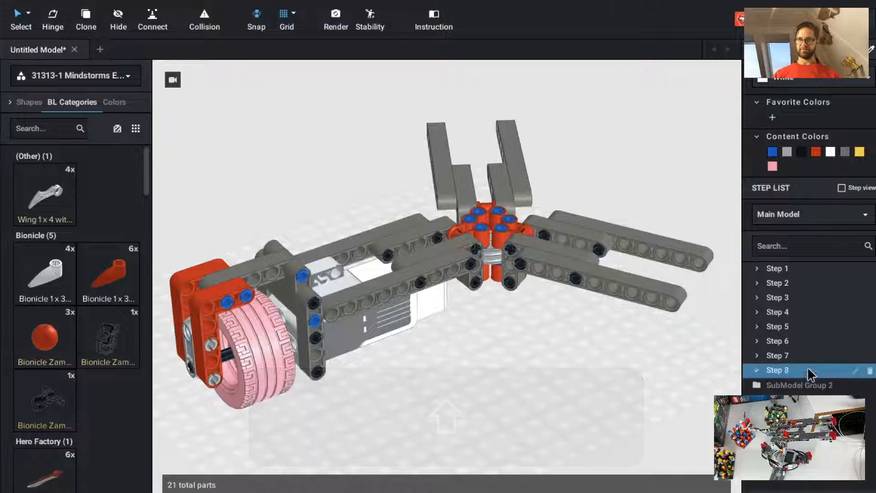
pyautogui.click(376, 325)
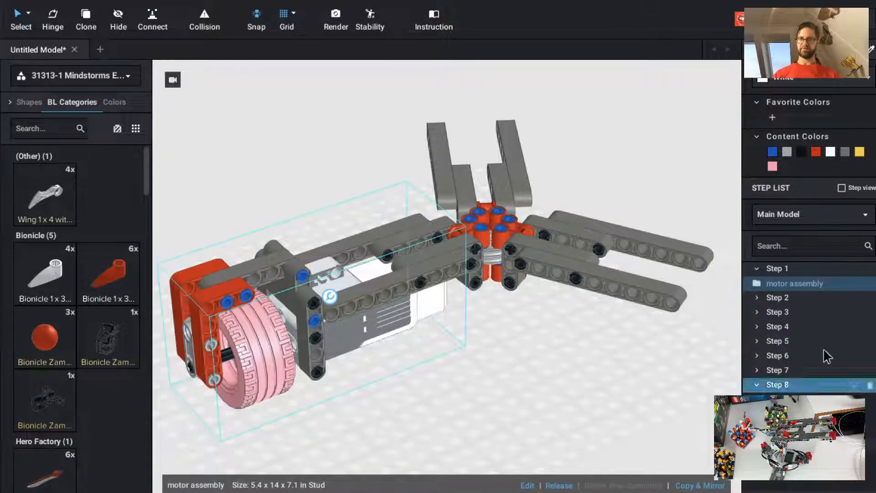
pyautogui.click(804, 288)
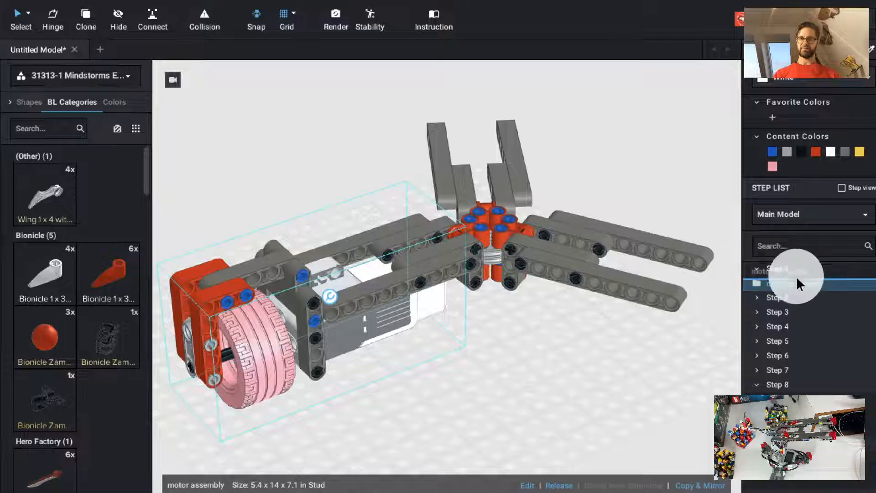
pyautogui.click(782, 269)
pyautogui.moveTo(782, 268); pyautogui.dragTo(794, 435)
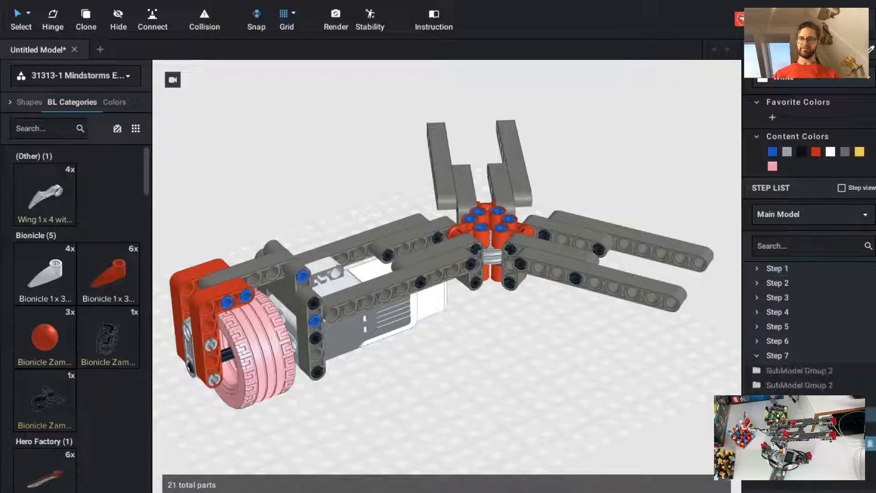
pyautogui.click(796, 429)
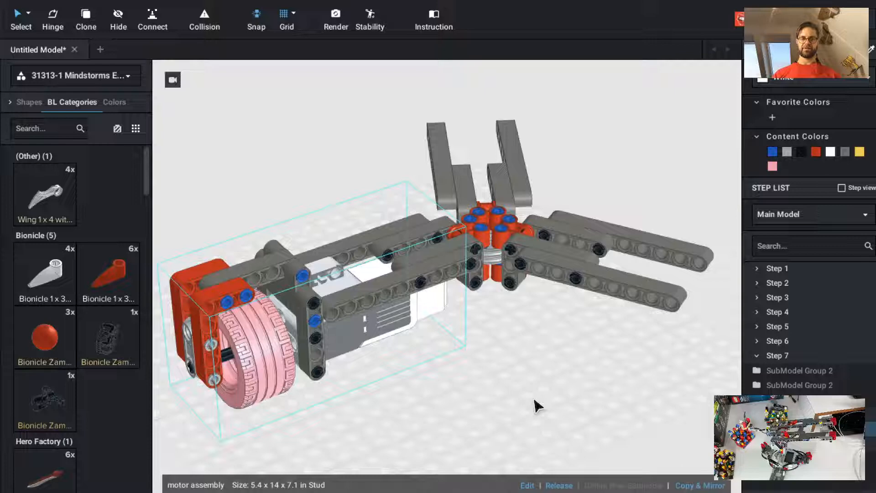
pyautogui.press('Up')
pyautogui.press('Up')
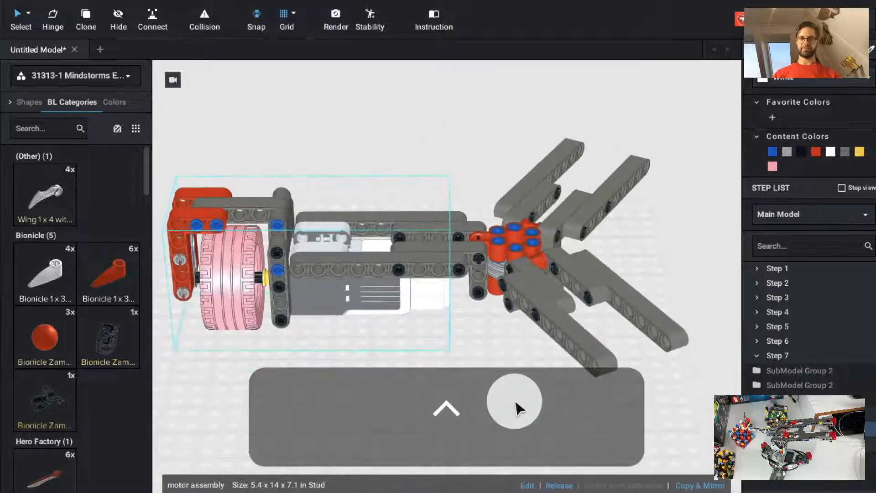
pyautogui.press('Escape')
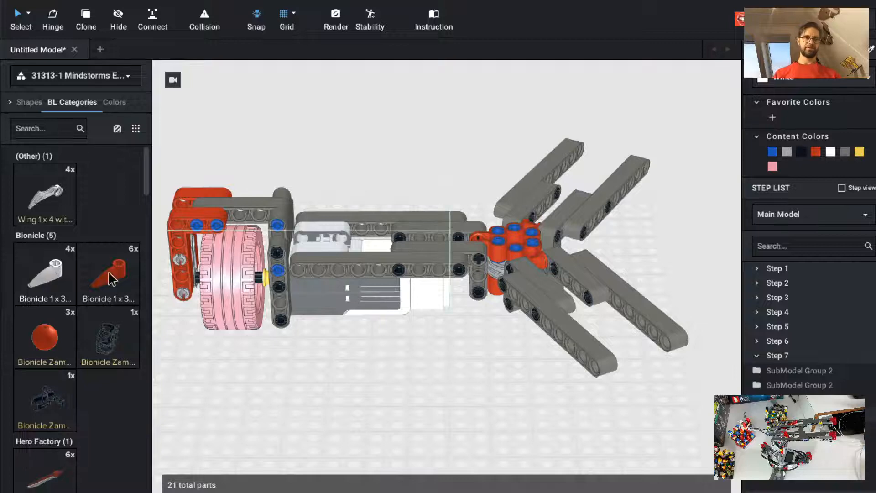
# Search 'pin 3' and place four red Technic Pin 3L pins in the upper and lower beams.
pyautogui.click(44, 127)
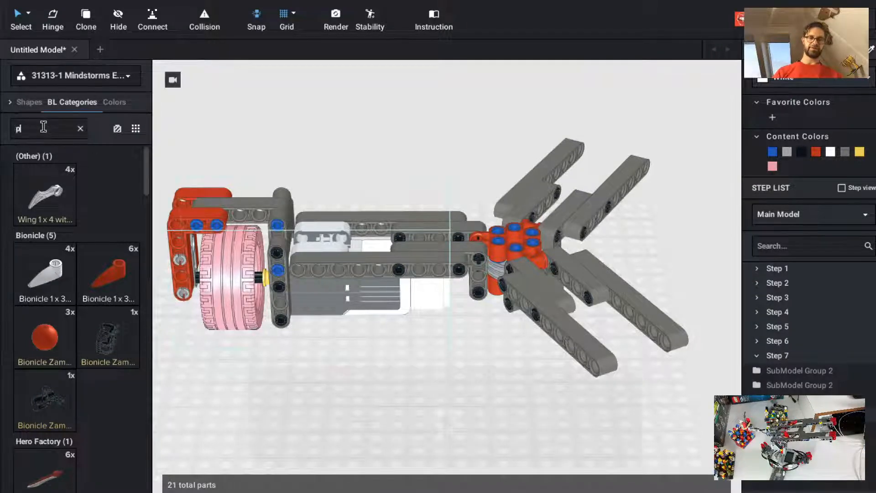
pyautogui.write('pin 3')
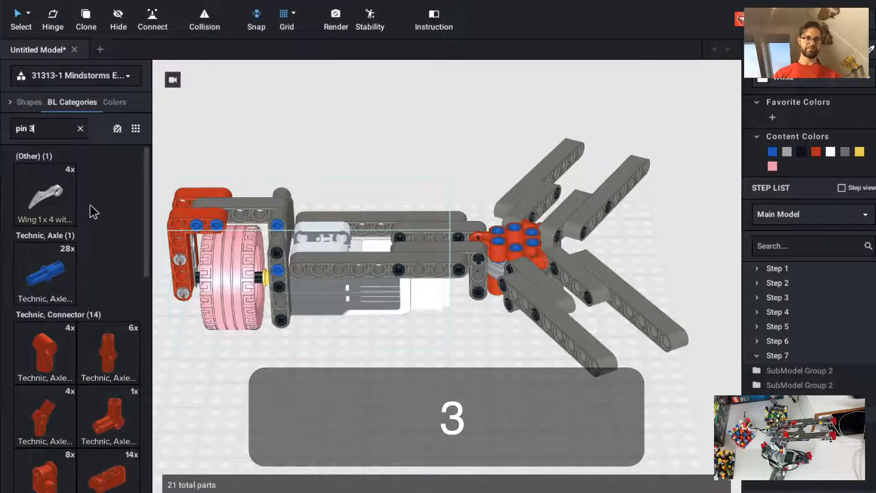
pyautogui.moveTo(59, 403); pyautogui.dragTo(323, 212)
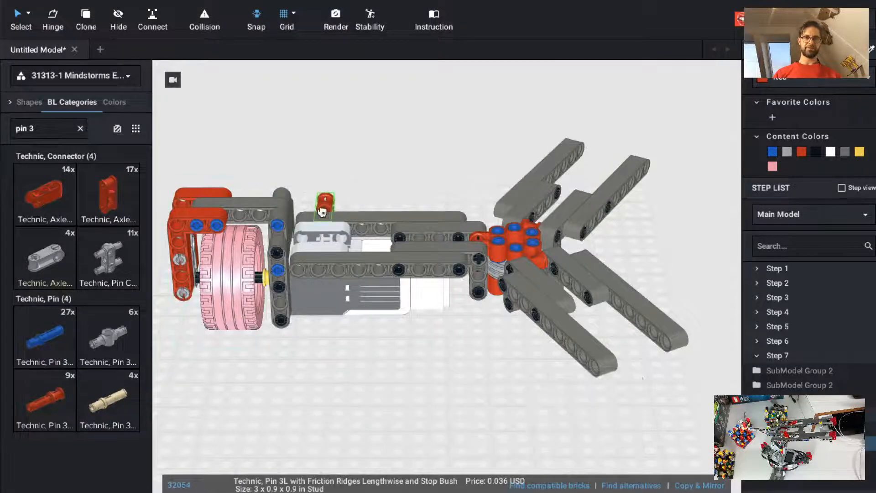
pyautogui.click(304, 225)
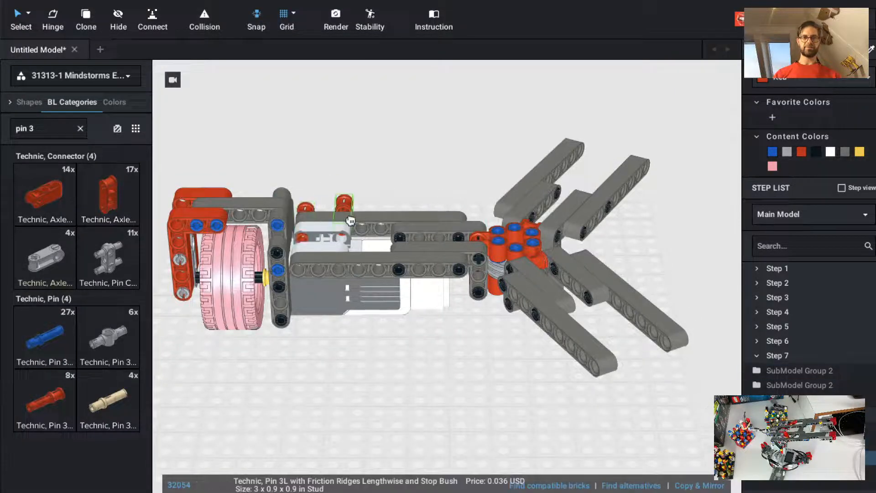
pyautogui.click(347, 233)
pyautogui.press('Left')
pyautogui.press('Left')
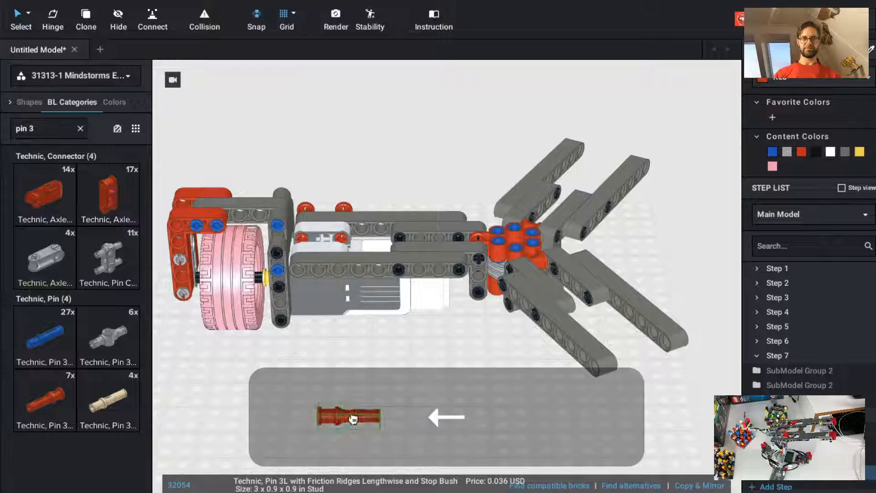
pyautogui.click(299, 271)
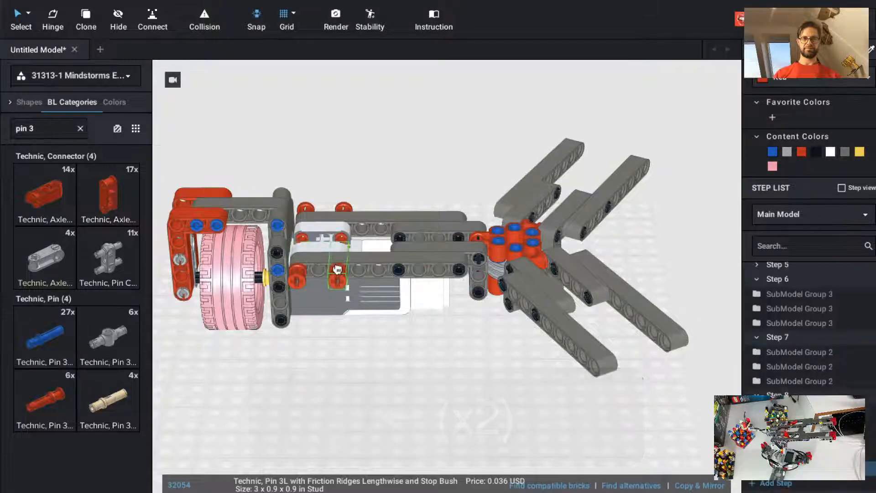
pyautogui.click(338, 272)
pyautogui.press('Escape')
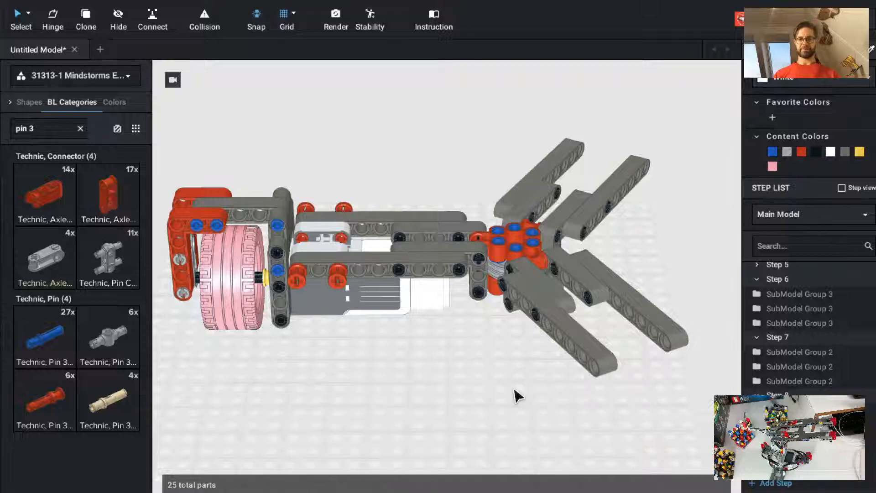
pyautogui.scroll(-1, 539, 371)
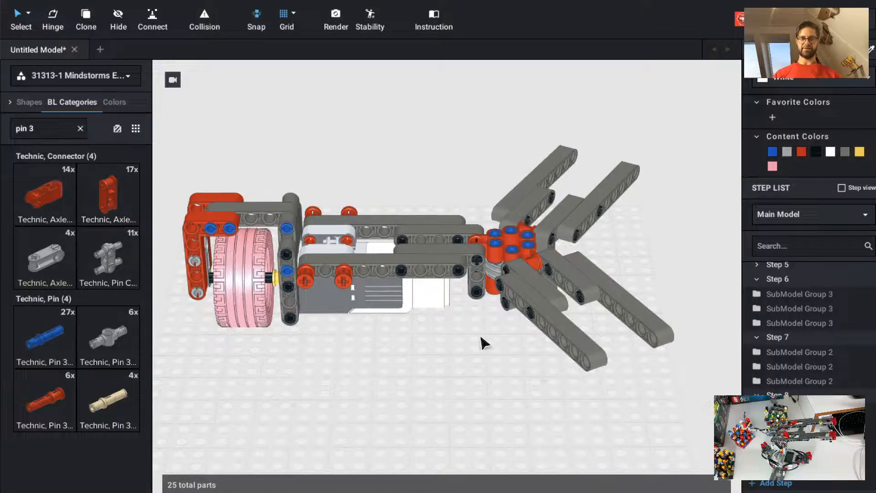
# Clone a red pin and place copies at the lower beam ends, reaching 29 parts.
pyautogui.press('c')
pyautogui.click(347, 282)
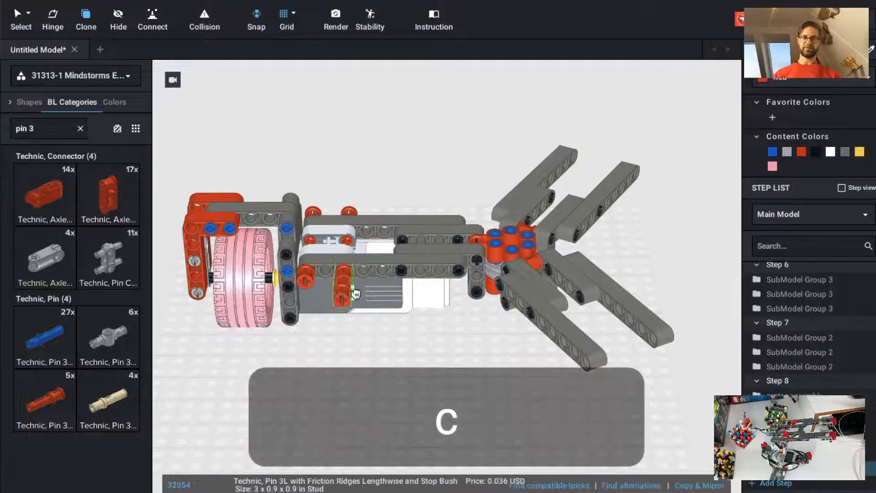
pyautogui.press('Left')
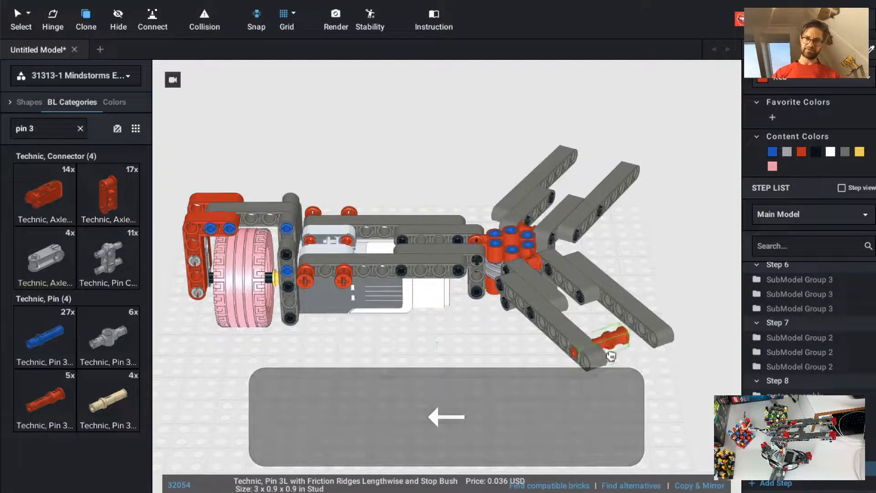
pyautogui.press('Left')
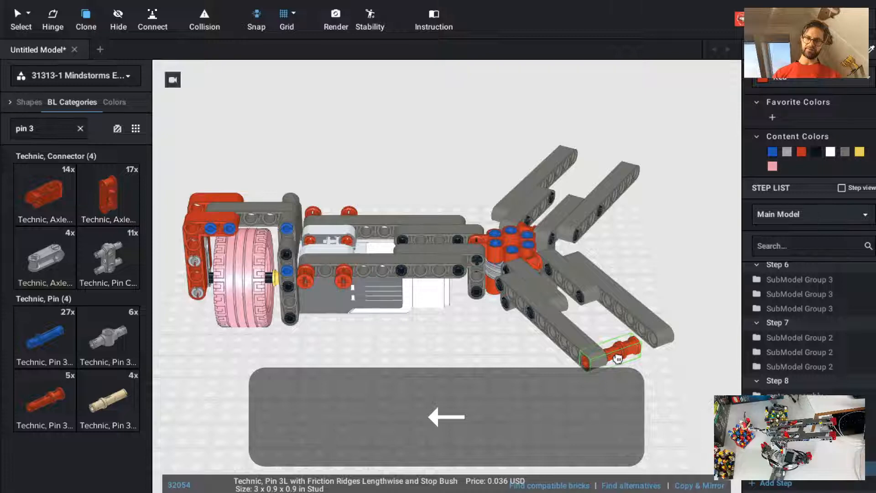
pyautogui.press('Left')
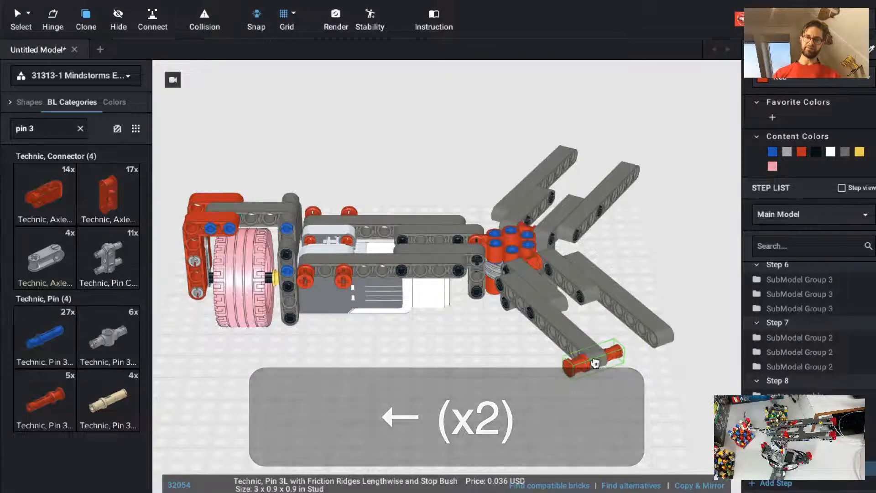
pyautogui.click(600, 363)
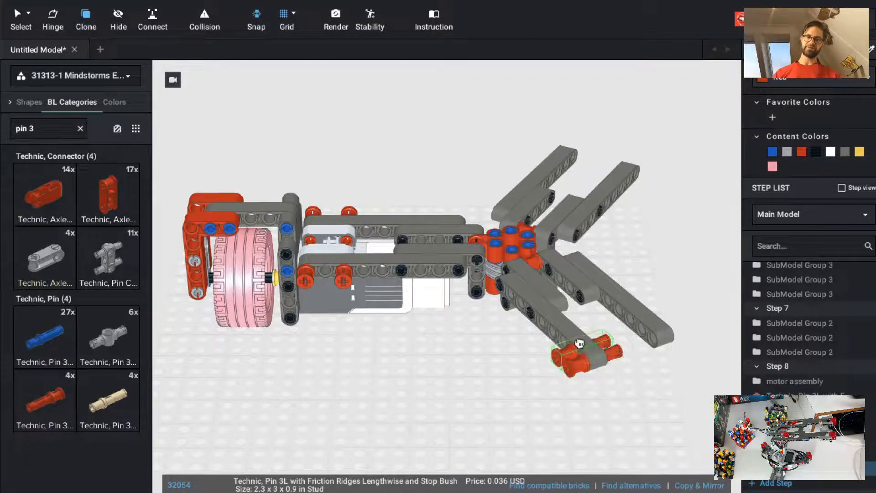
pyautogui.click(570, 337)
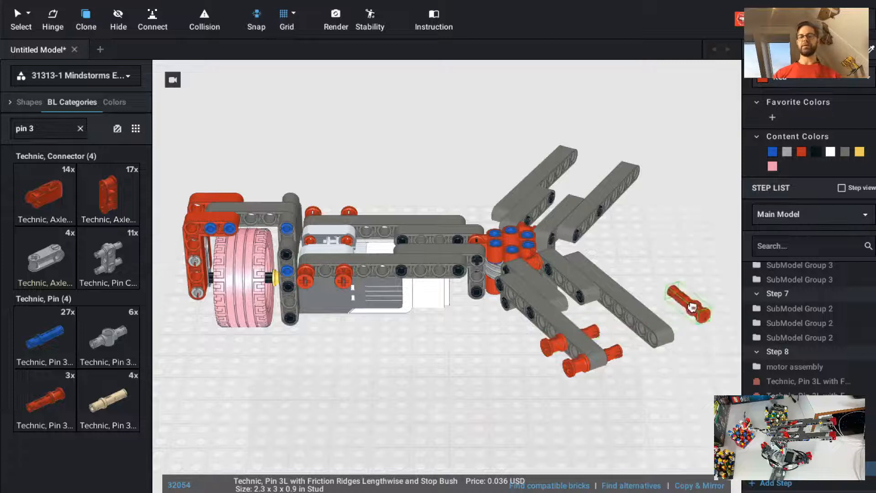
pyautogui.press('Left')
pyautogui.press('Left')
pyautogui.click(671, 337)
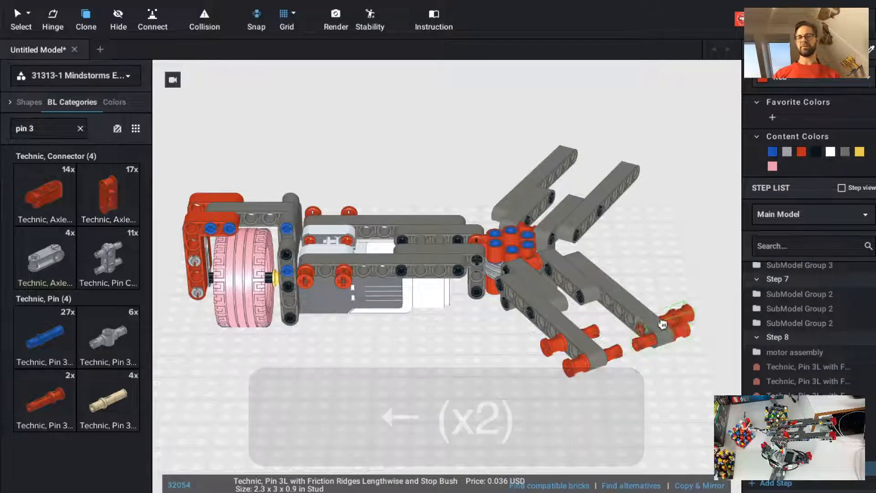
pyautogui.press('Escape')
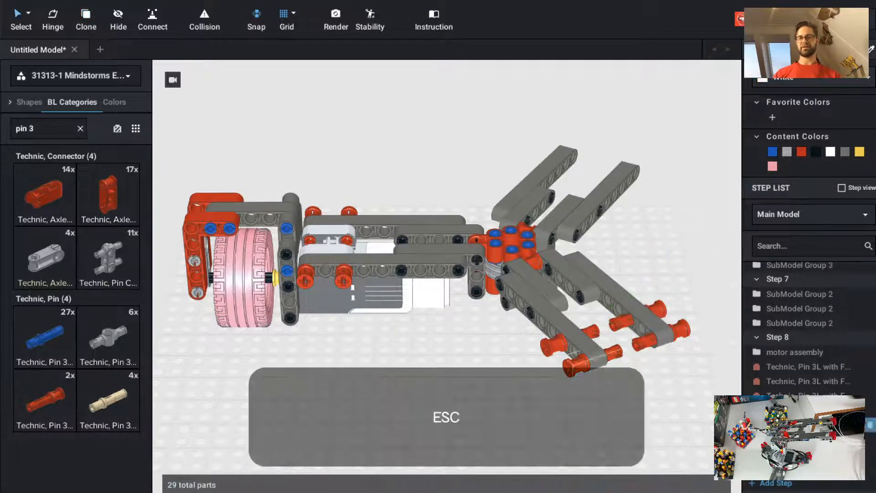
pyautogui.click(377, 307)
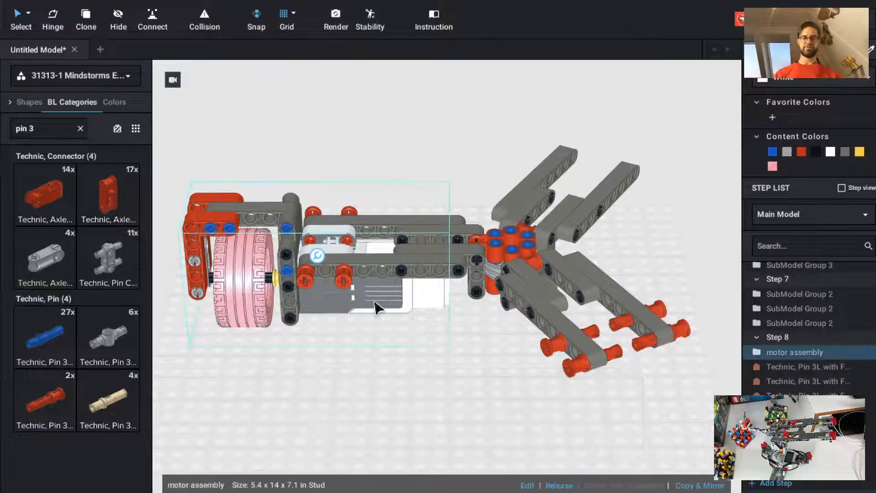
# Clone the motor assembly, turn it upright, and attach it to the lower arm pins.
pyautogui.press('c')
pyautogui.press('Left')
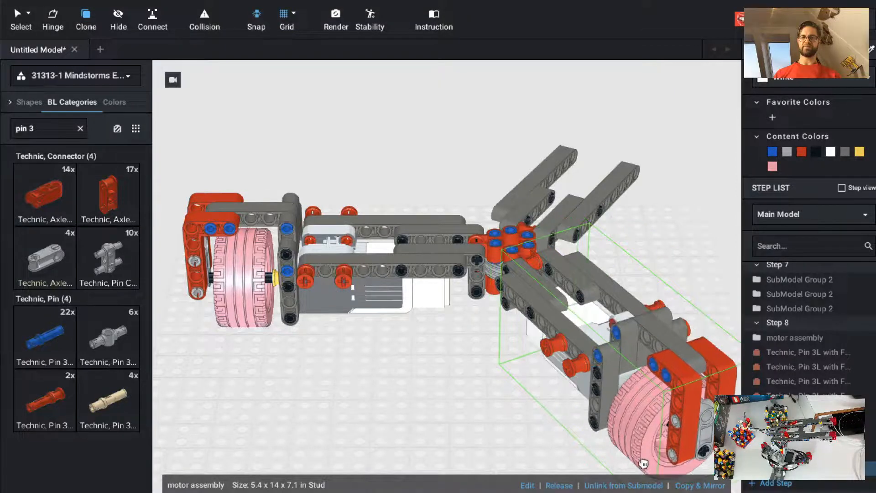
pyautogui.click(639, 457)
pyautogui.press('Up')
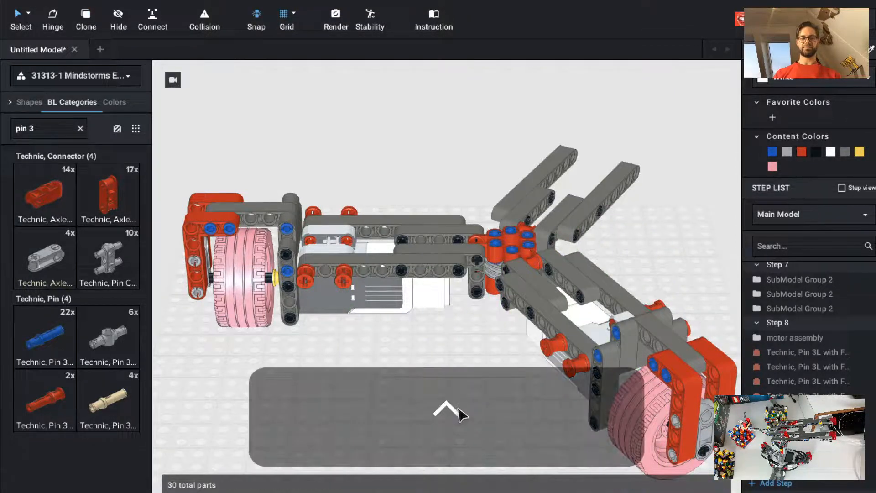
pyautogui.moveTo(445, 356); pyautogui.dragTo(475, 386, button='right')
pyautogui.keyDown('shift'); pyautogui.click(477, 376); pyautogui.keyUp('shift')
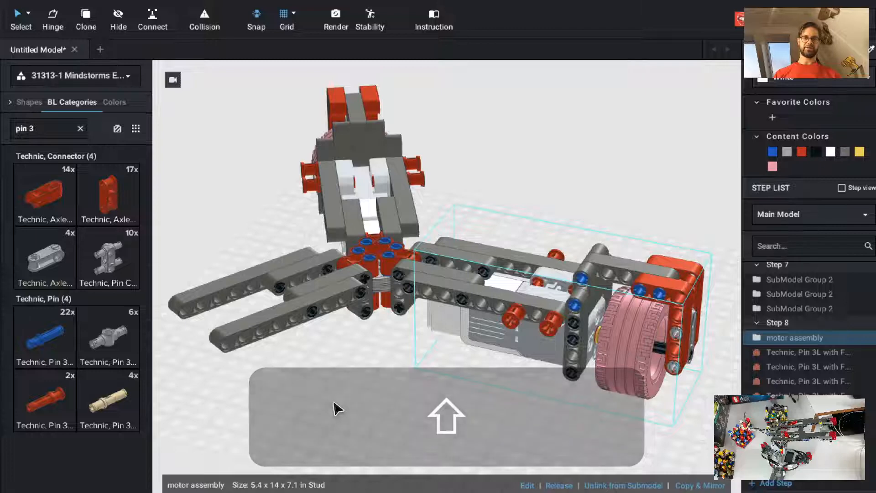
pyautogui.keyDown('shift'); pyautogui.moveTo(331, 412); pyautogui.dragTo(393, 406, button='right'); pyautogui.keyUp('shift')
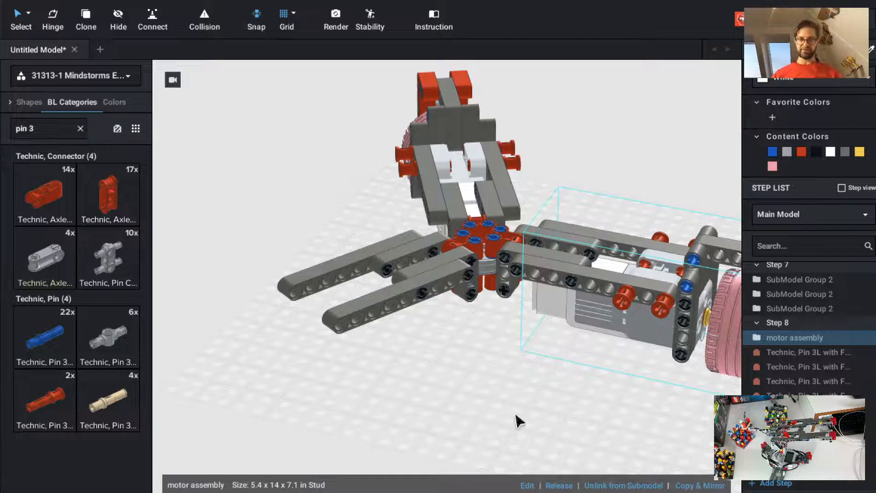
# Pick up a blue Technic Pin 3L, rotate it horizontal, then cancel placing it.
pyautogui.press('super+t')
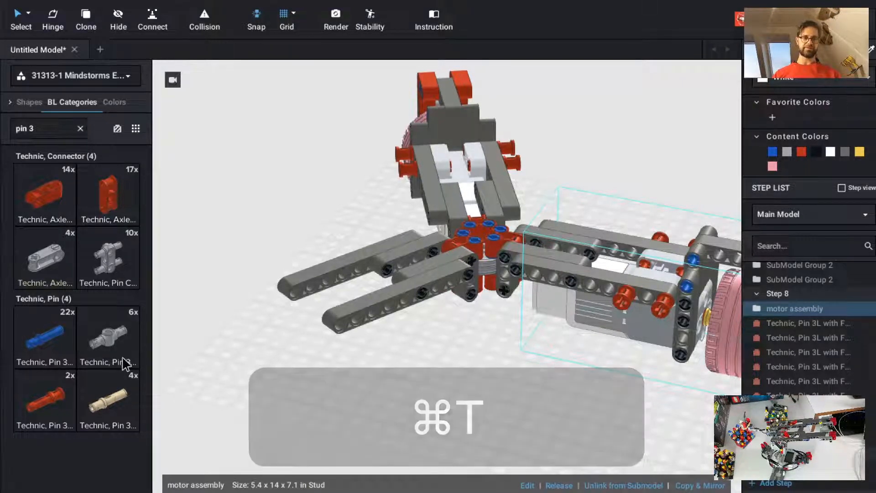
pyautogui.click(44, 337)
pyautogui.click(263, 256)
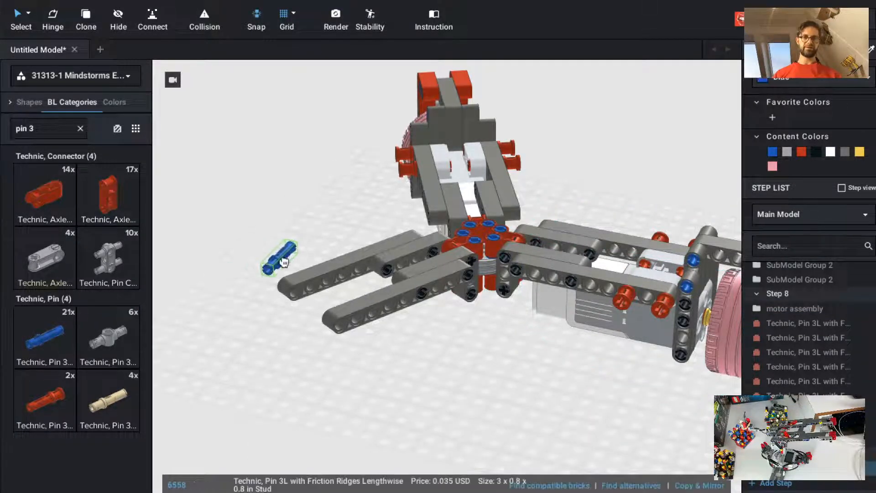
pyautogui.press('Left')
pyautogui.press('Left')
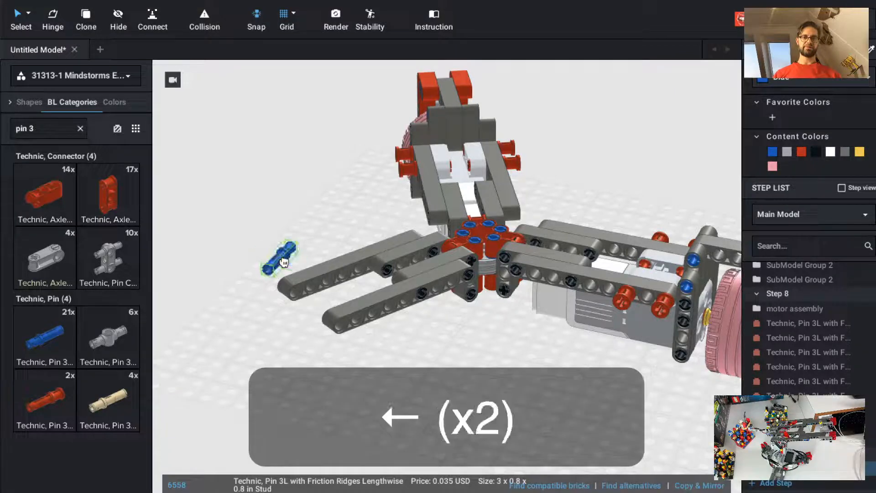
pyautogui.press('Left')
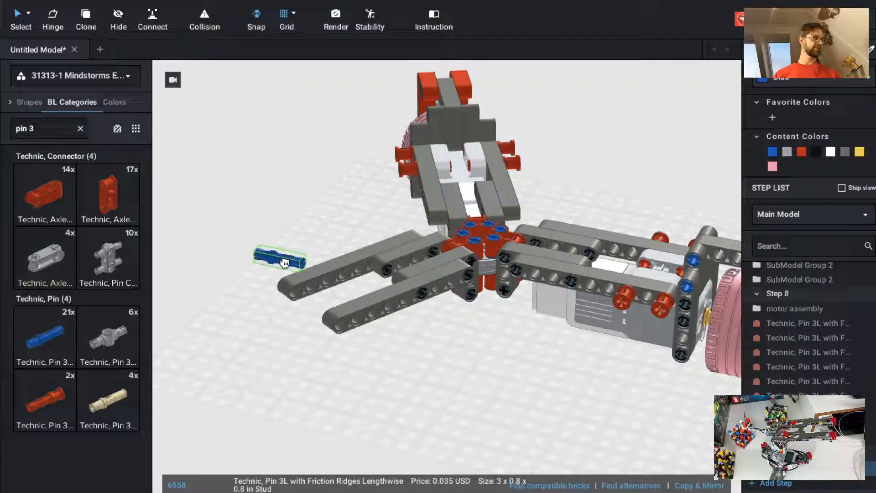
pyautogui.moveTo(286, 263); pyautogui.dragTo(462, 351)
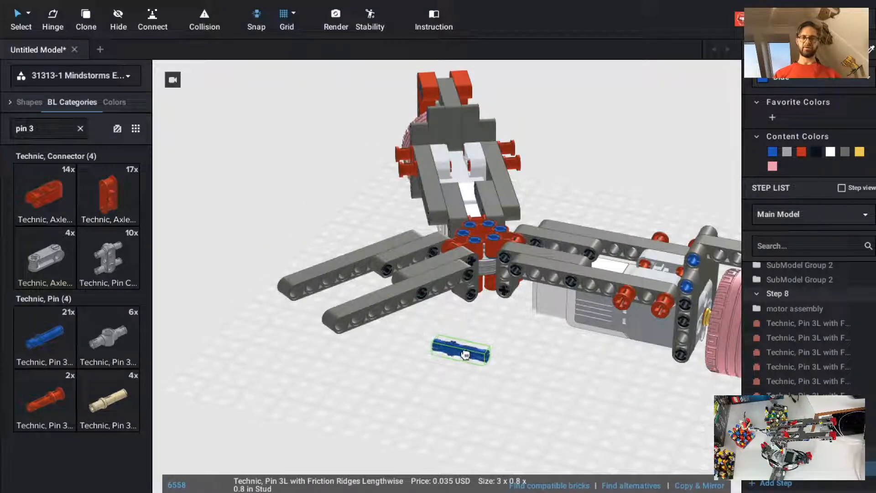
pyautogui.press('Escape')
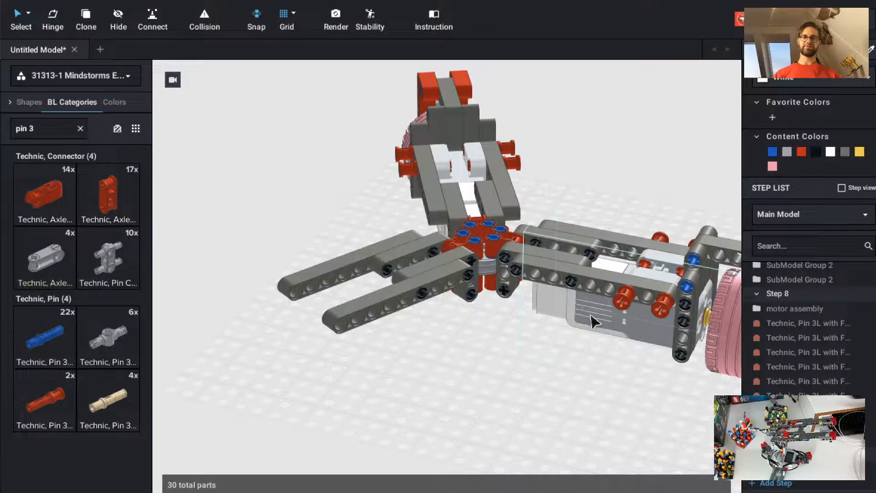
# Move a red pin from the motor assembly to the lower arm's end and clone another.
pyautogui.click(624, 303)
pyautogui.moveTo(624, 303); pyautogui.dragTo(340, 322)
pyautogui.press('Left')
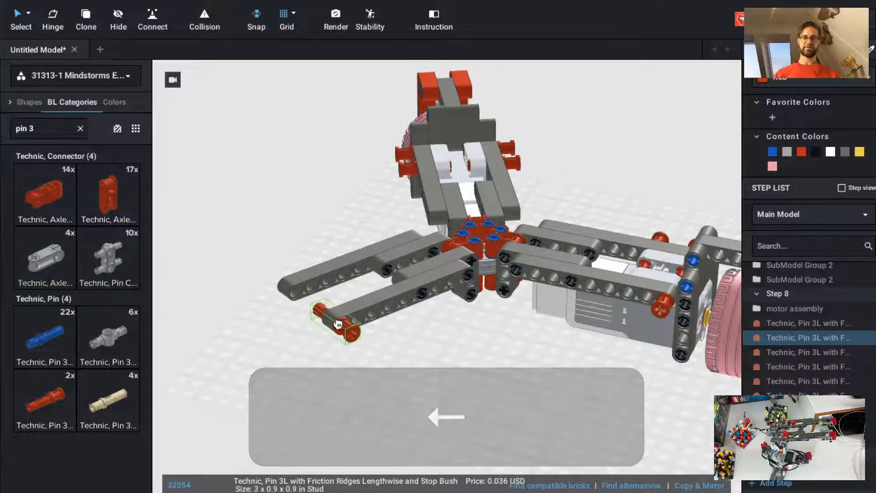
pyautogui.click(385, 383)
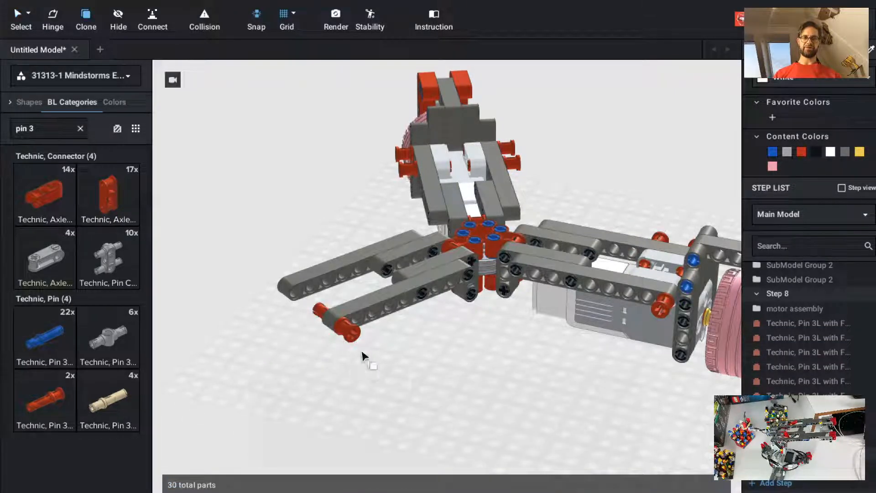
pyautogui.press('c')
pyautogui.click(347, 327)
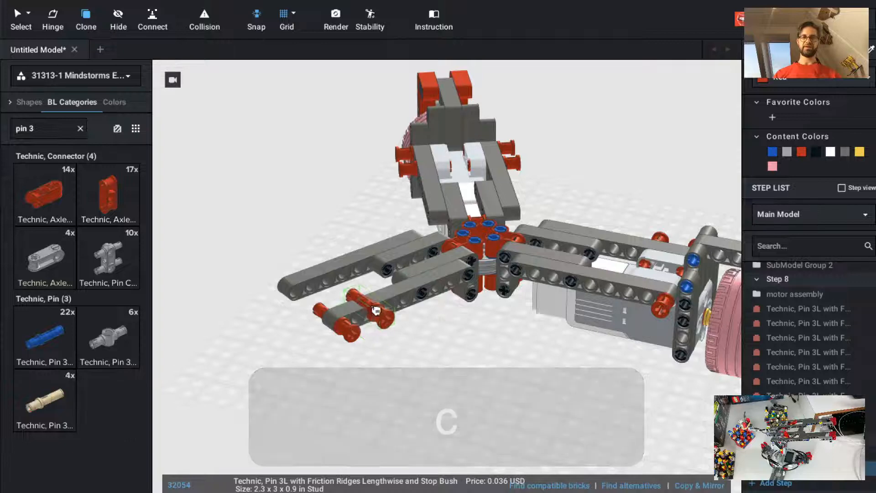
pyautogui.press('Escape')
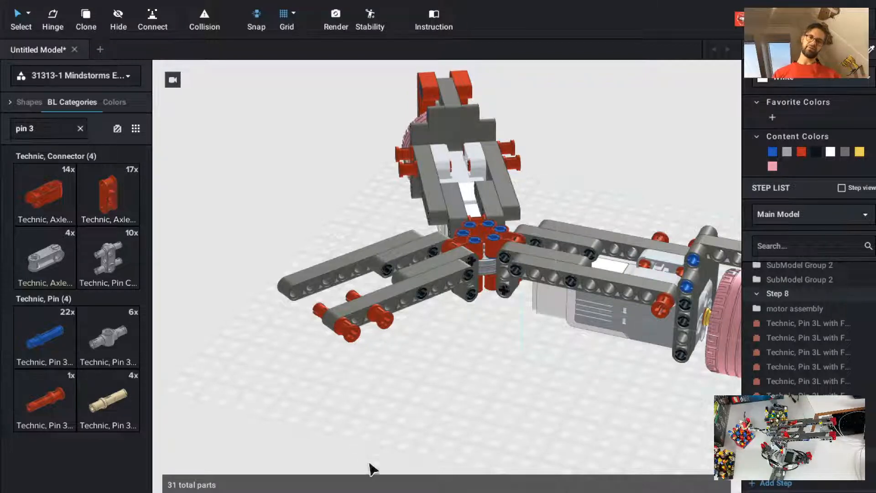
pyautogui.click(628, 323)
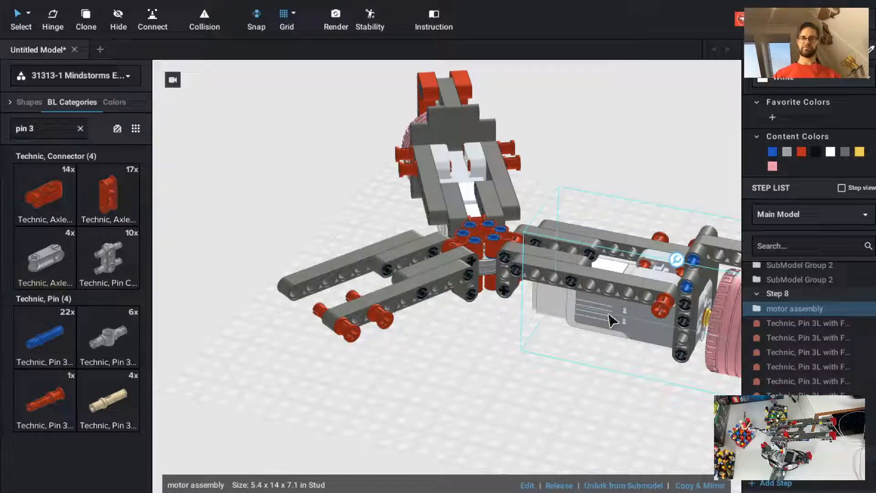
# Move the motor assembly onto the lower-left arm, turned around.
pyautogui.moveTo(612, 321); pyautogui.dragTo(274, 405)
pyautogui.press('Left')
pyautogui.press('Left')
pyautogui.press('Left')
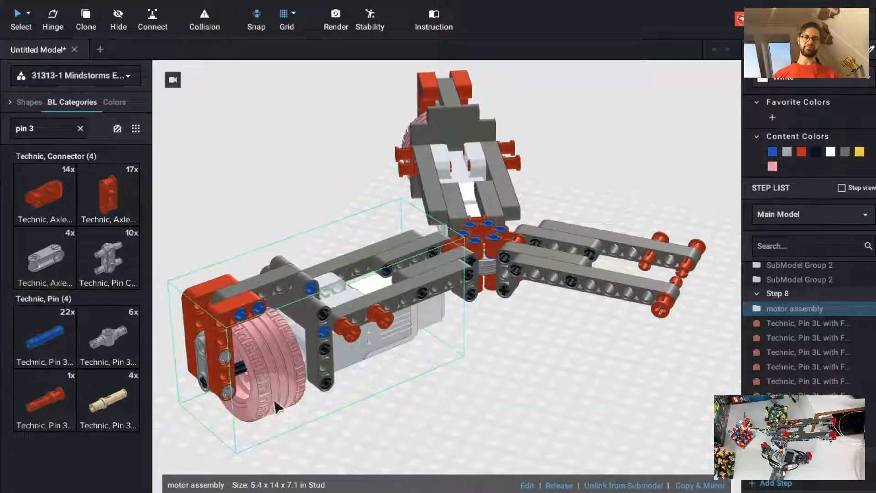
pyautogui.press('Escape')
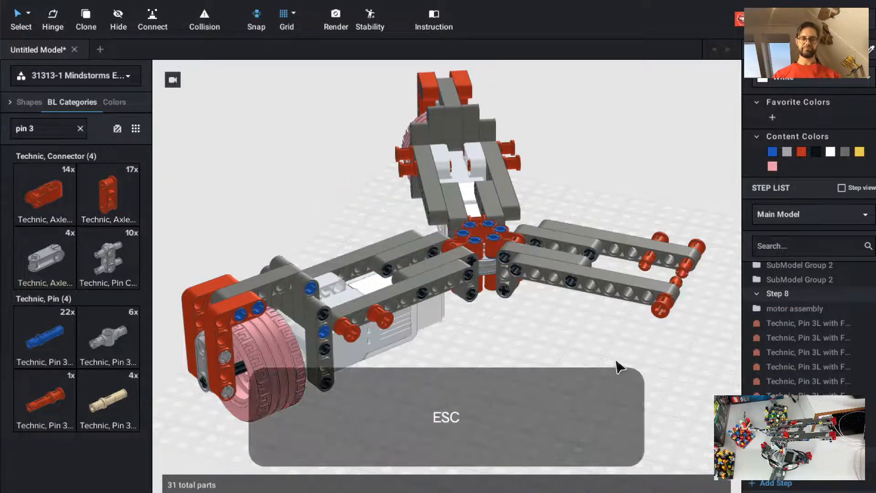
pyautogui.keyDown('ctrl'); pyautogui.moveTo(618, 366); pyautogui.dragTo(567, 370); pyautogui.keyUp('ctrl')
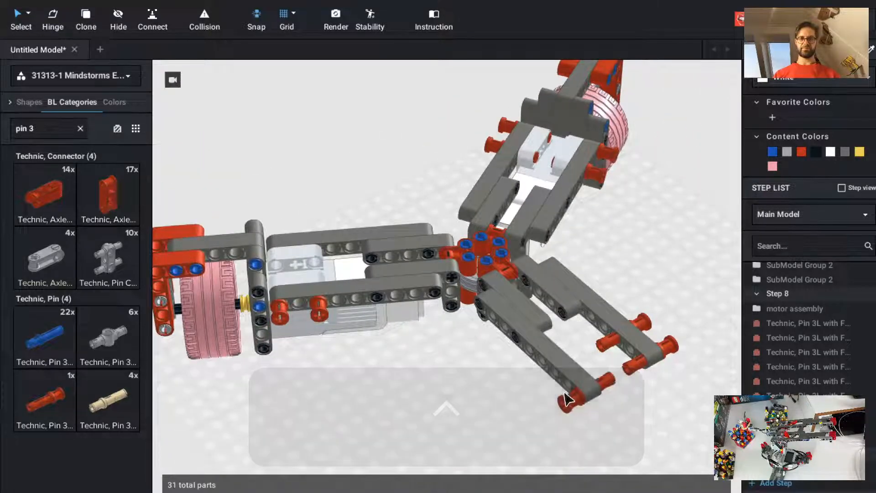
# Delete one red pin from the empty arm and move two others into the motor's top beam.
pyautogui.click(566, 401)
pyautogui.press('BackSpace')
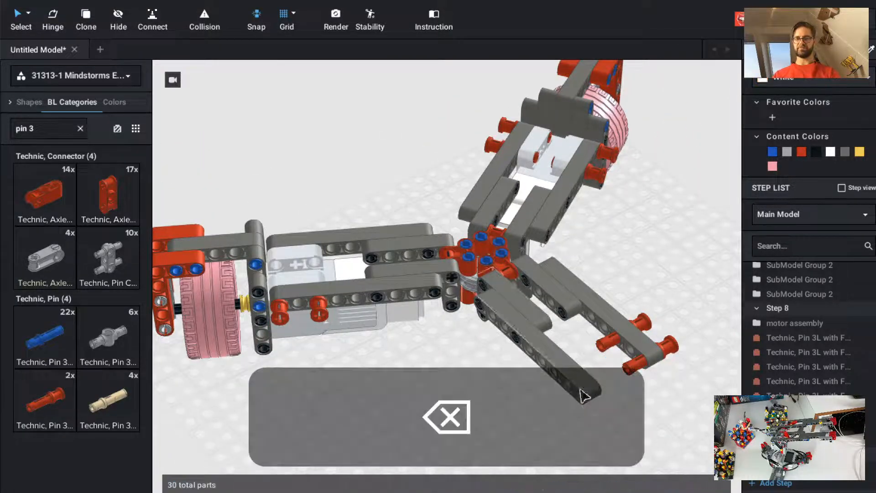
pyautogui.moveTo(642, 365); pyautogui.dragTo(206, 139)
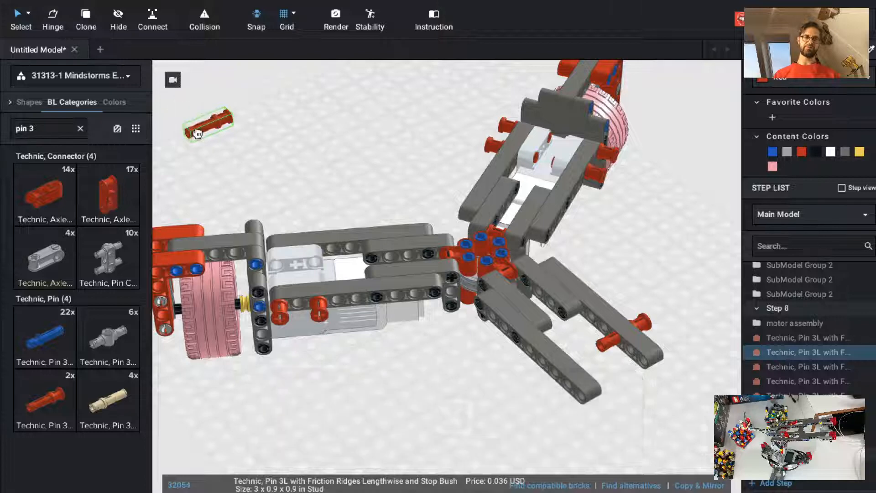
pyautogui.press('Left')
pyautogui.moveTo(290, 243); pyautogui.dragTo(311, 249)
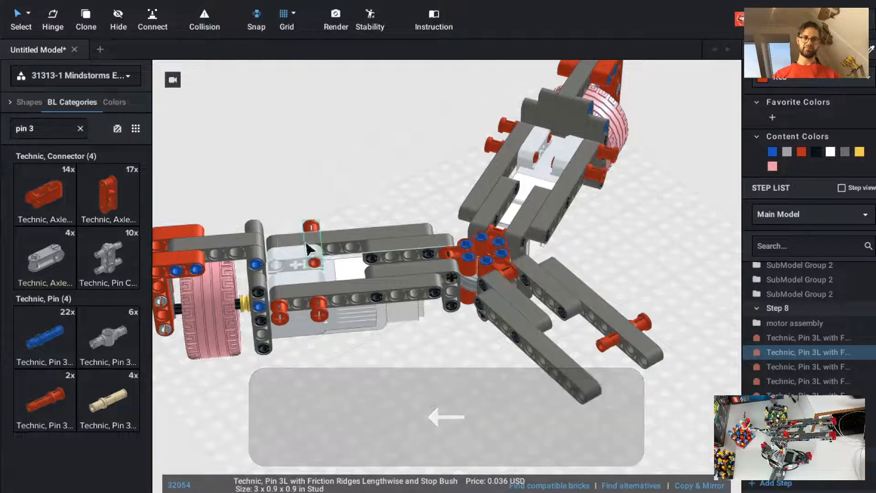
pyautogui.press('Escape')
pyautogui.moveTo(644, 332); pyautogui.dragTo(277, 189)
pyautogui.press('Left')
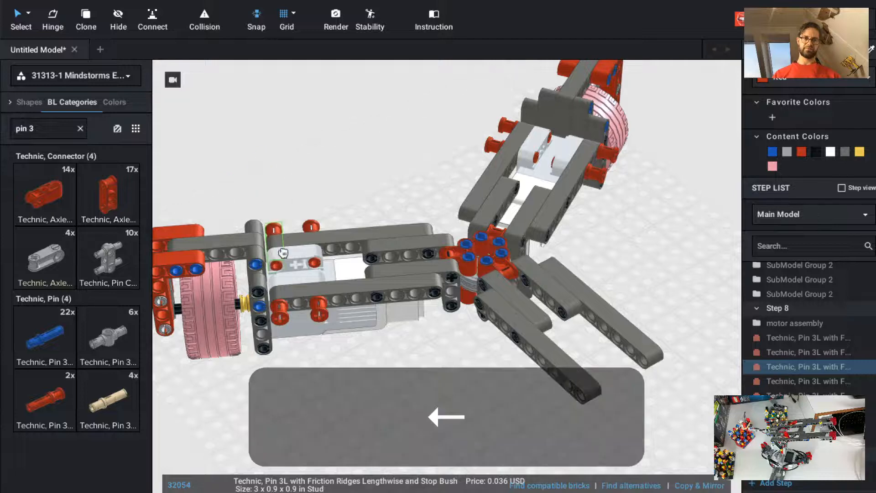
pyautogui.moveTo(283, 253); pyautogui.dragTo(280, 254)
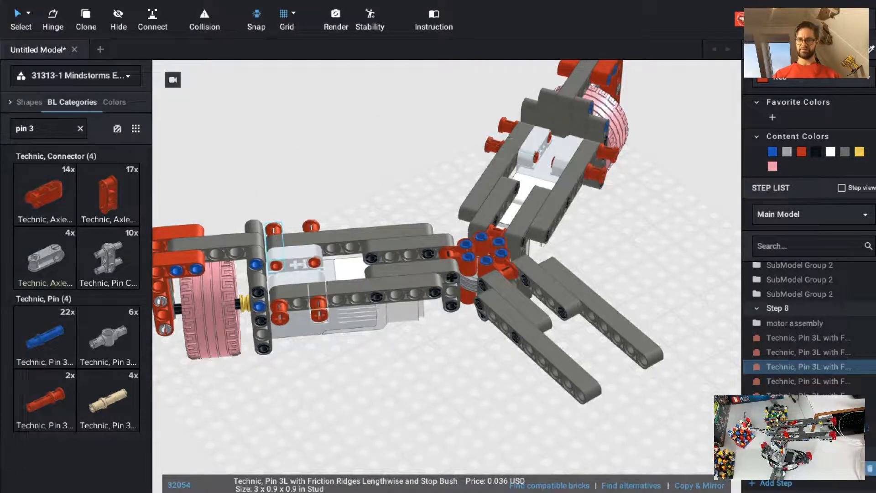
pyautogui.click(530, 183)
pyautogui.click(468, 426)
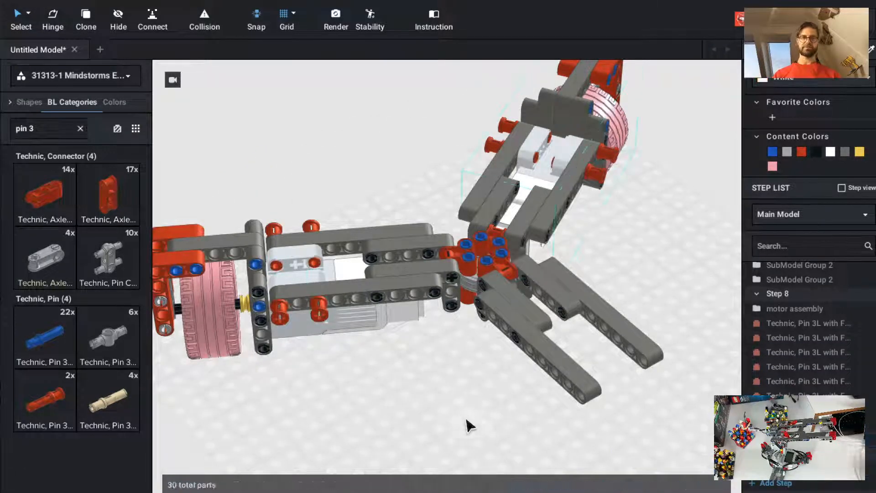
pyautogui.press('Up')
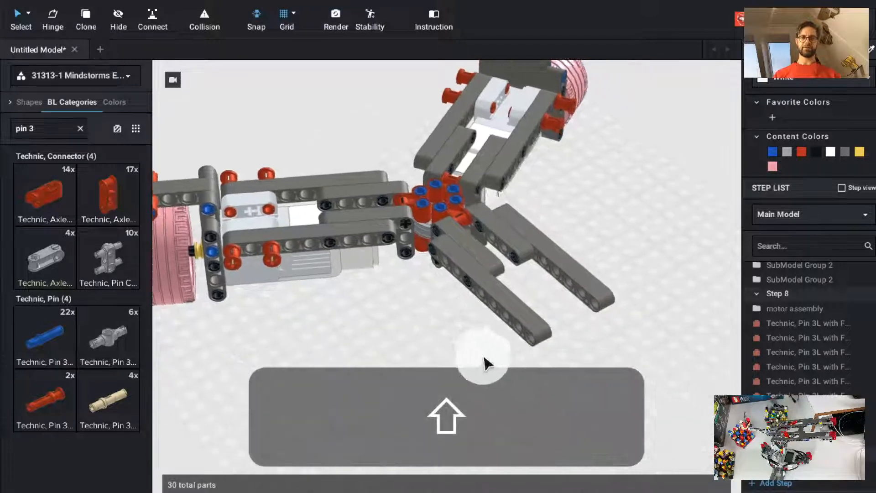
pyautogui.press('capslock')
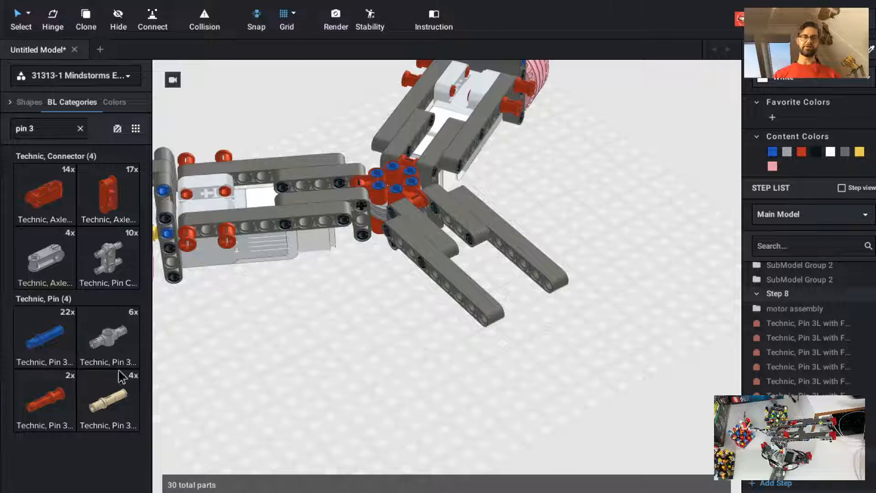
# Insert four blue Technic Pin 3L pins into the empty arm's beam ends.
pyautogui.moveTo(53, 347); pyautogui.dragTo(454, 326)
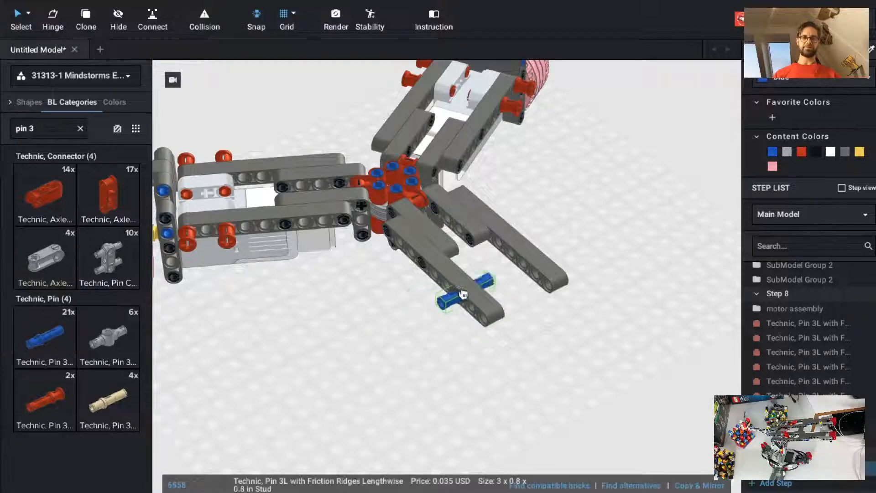
pyautogui.click(463, 294)
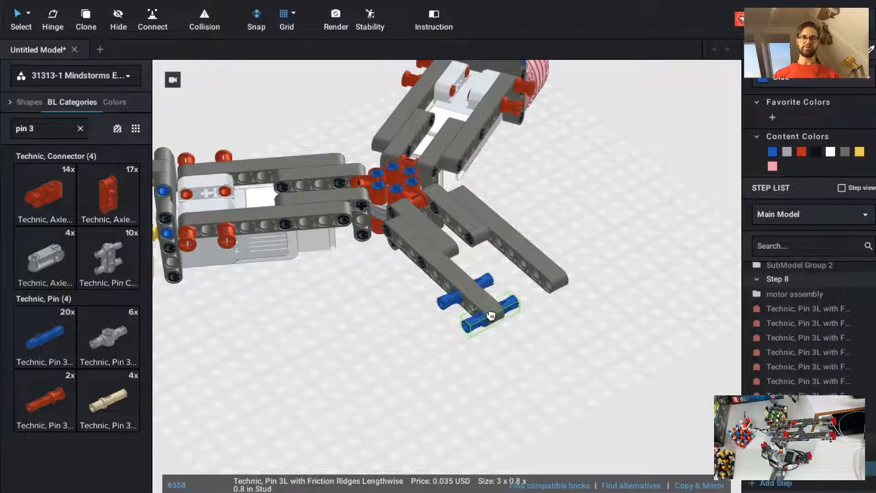
pyautogui.click(491, 315)
pyautogui.press('Left')
pyautogui.press('Left')
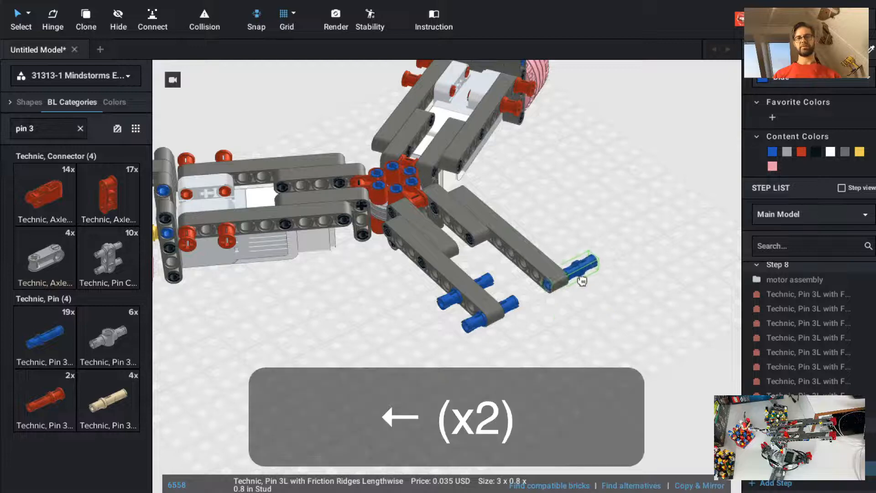
pyautogui.click(568, 288)
pyautogui.click(538, 259)
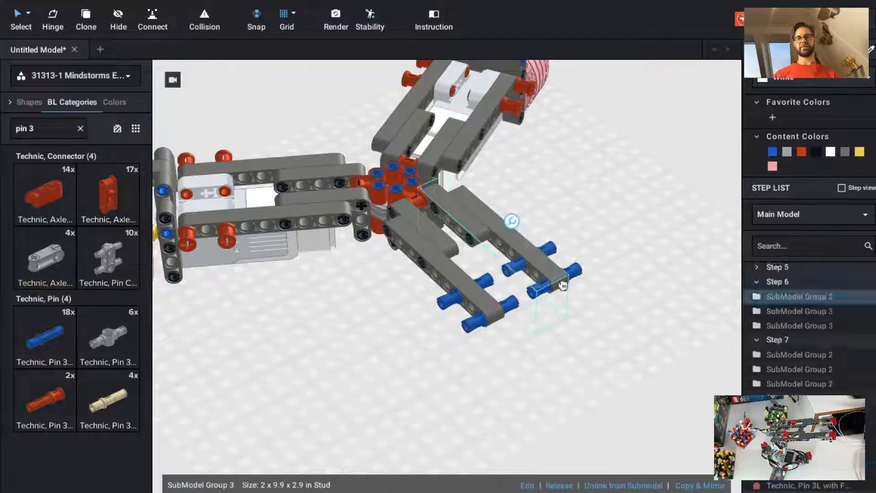
pyautogui.press('Escape')
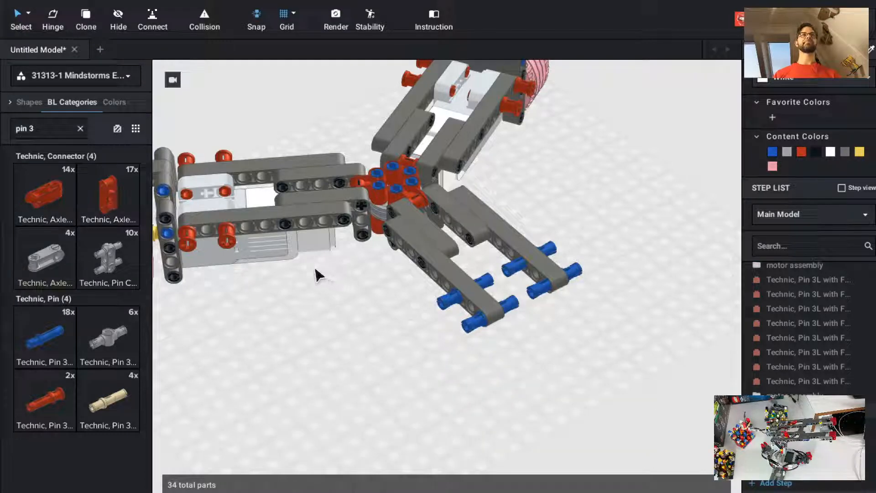
# Copy the motor assembly and rotate it twice, then cancel the floating copy.
pyautogui.press('c')
pyautogui.click(290, 251)
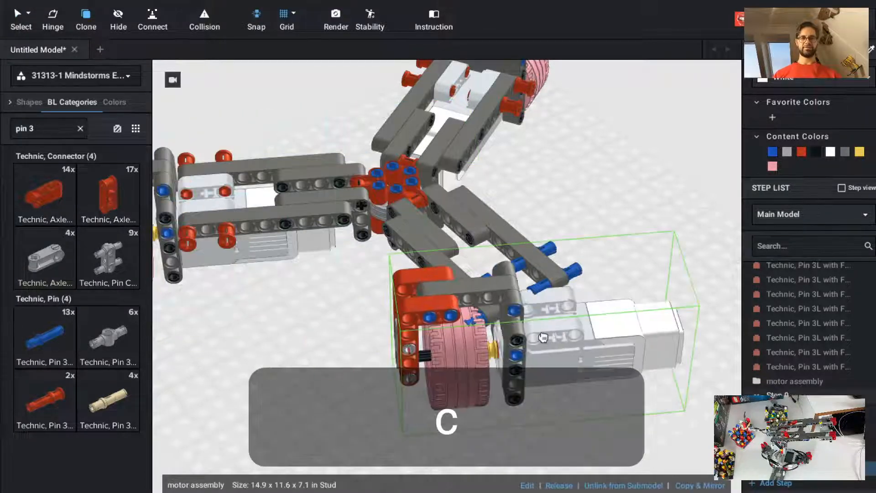
pyautogui.press('Left')
pyautogui.press('Left')
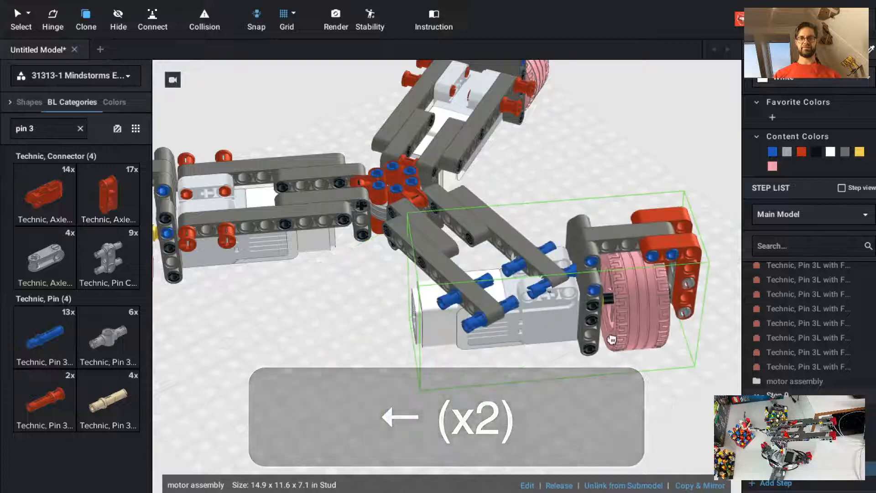
pyautogui.press('Left')
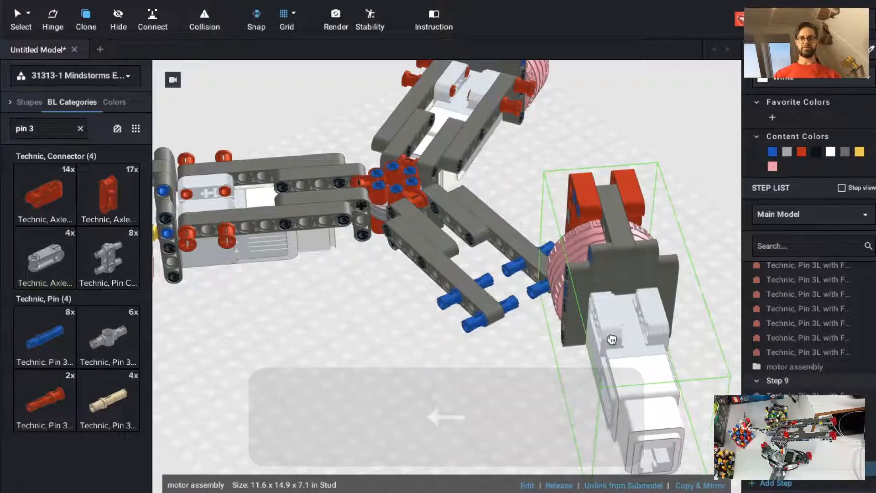
pyautogui.press('Escape')
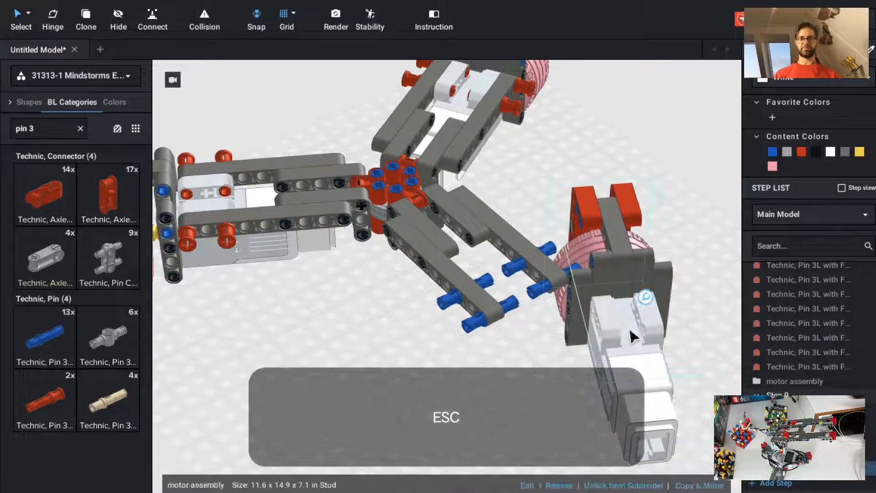
# Turn the motor assembly outward and fit it onto the end of the lower blue-pinned arm.
pyautogui.moveTo(630, 337); pyautogui.dragTo(618, 327)
pyautogui.press('Left')
pyautogui.press('Left')
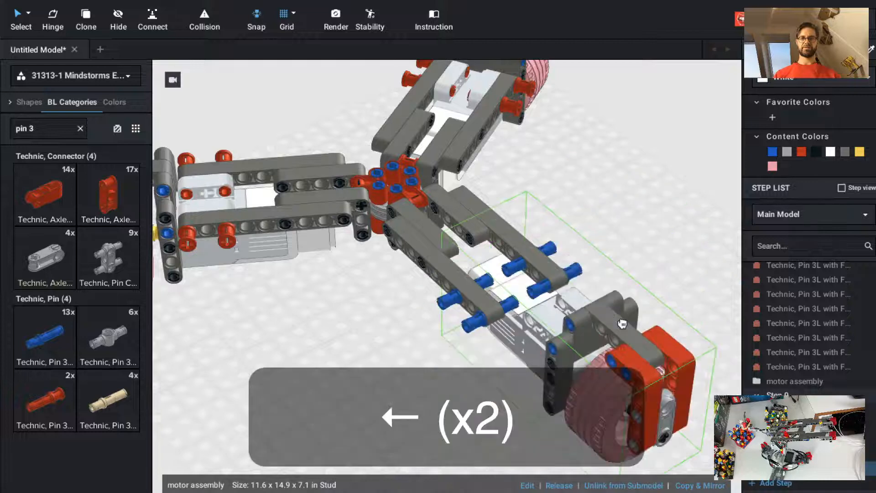
pyautogui.moveTo(588, 297); pyautogui.dragTo(553, 391)
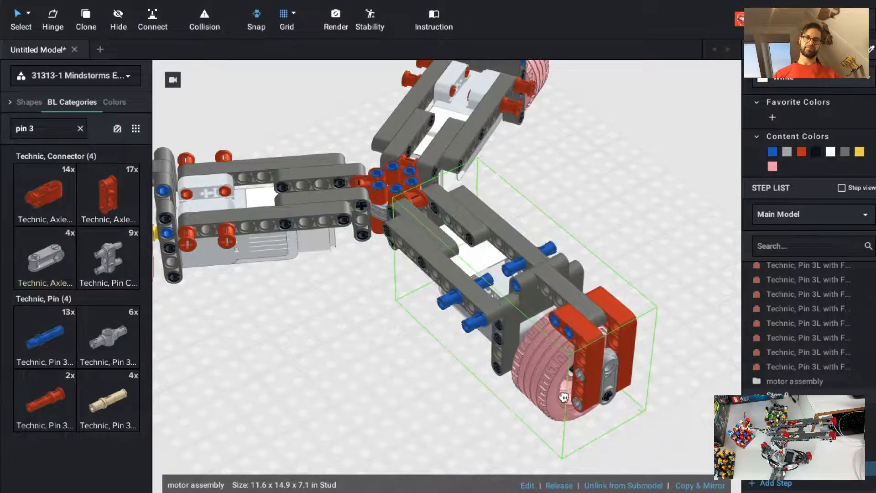
pyautogui.moveTo(570, 392)
pyautogui.mouseDown()
pyautogui.moveTo(661, 319)
pyautogui.moveTo(566, 391)
pyautogui.mouseUp()
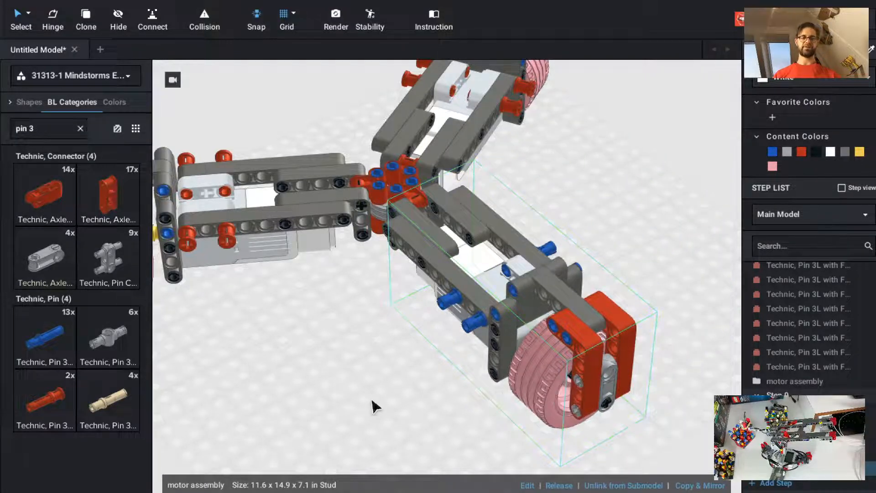
pyautogui.press('Escape')
pyautogui.keyDown('shift'); pyautogui.scroll(-4, 324, 398); pyautogui.keyUp('shift')
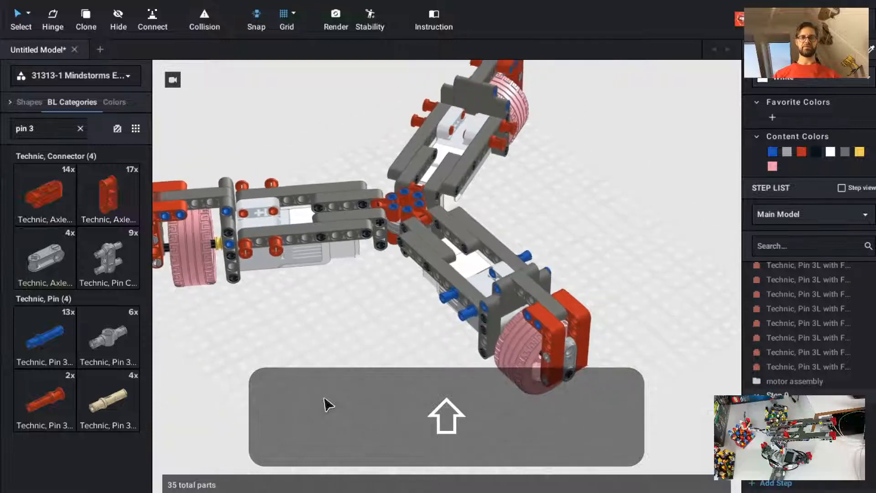
pyautogui.keyDown('ctrl'); pyautogui.moveTo(309, 380); pyautogui.dragTo(355, 396); pyautogui.keyUp('ctrl')
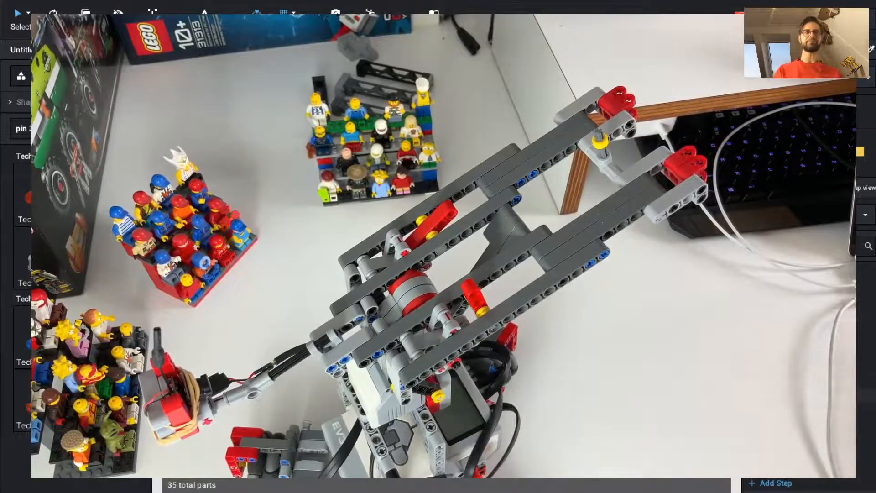
pyautogui.hotkey('ctrl', 'alt', 'shift', 's')
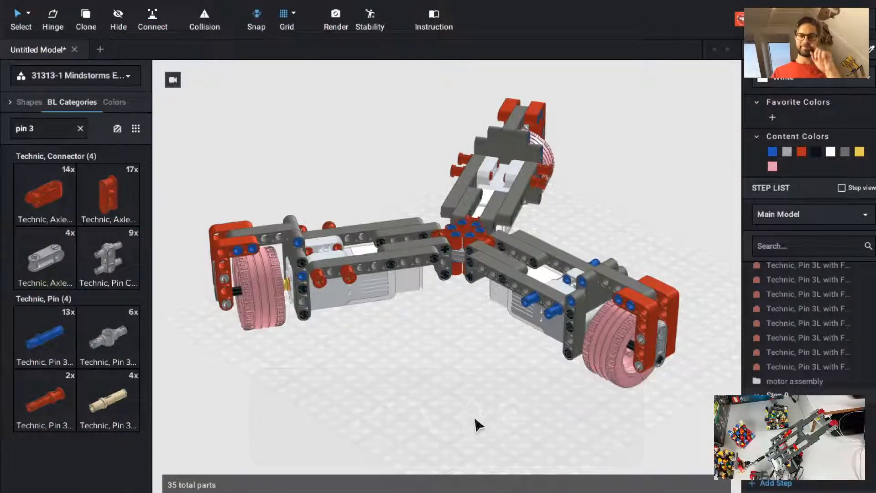
pyautogui.moveTo(475, 402)
pyautogui.keyDown('ctrl'); pyautogui.mouseDown()
pyautogui.moveTo(475, 420)
pyautogui.moveTo(484, 417)
pyautogui.moveTo(465, 388)
pyautogui.moveTo(471, 406)
pyautogui.mouseUp(); pyautogui.keyUp('ctrl')
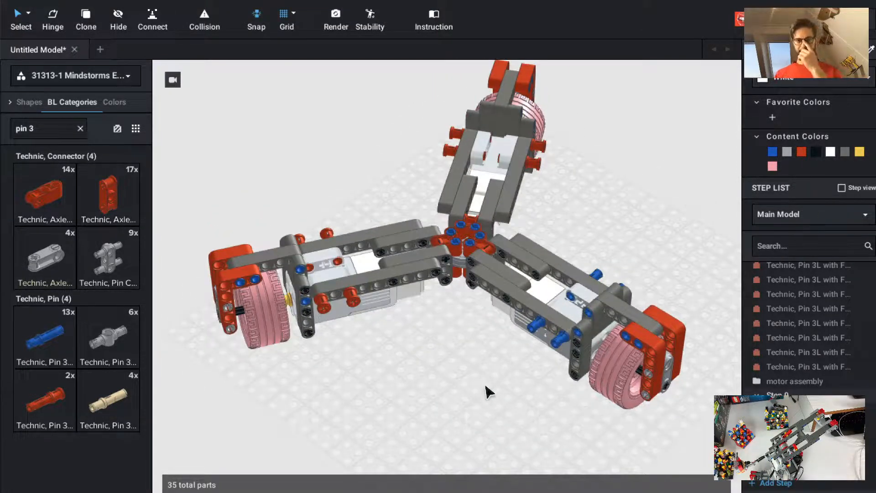
# Clear the parts search and search for 'ax'.
pyautogui.click(80, 129)
pyautogui.write('arm')
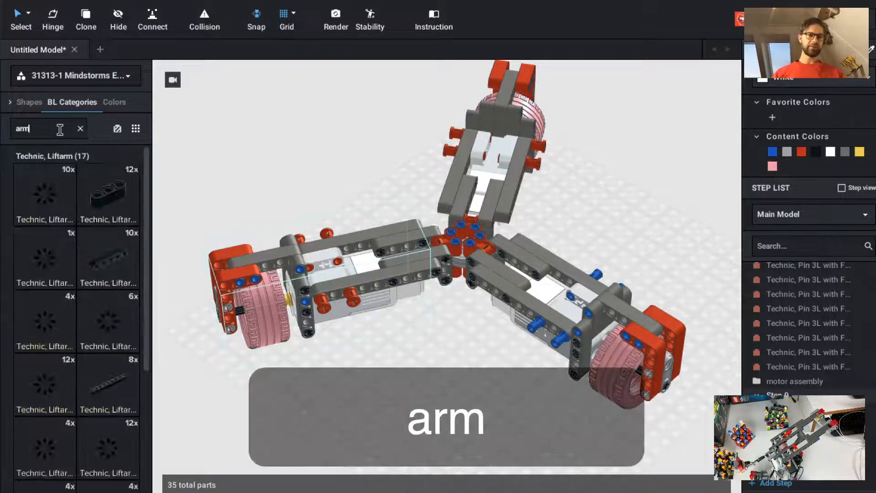
pyautogui.press('BackSpace')
pyautogui.press('BackSpace')
pyautogui.press('BackSpace')
pyautogui.write('ax')
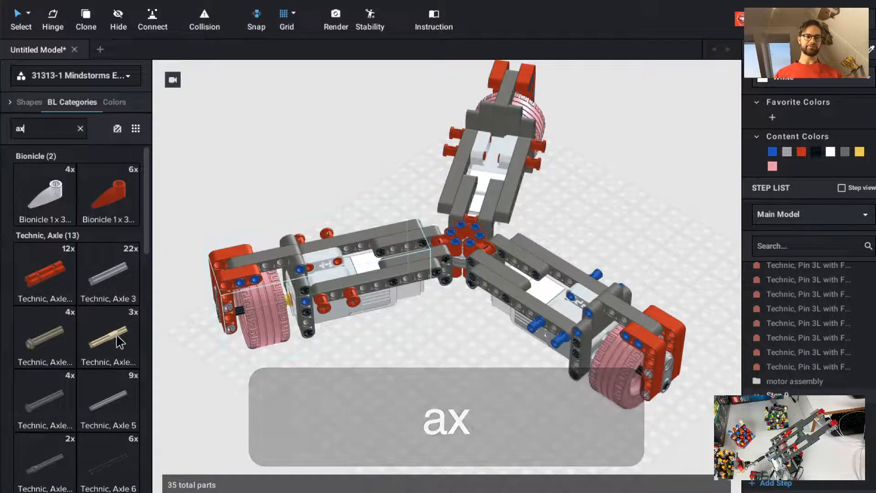
# Stand a tan Axle 4 with Center Stop upright in the central hub, pulling the extra axle away.
pyautogui.moveTo(95, 351); pyautogui.dragTo(502, 231)
pyautogui.press('Down')
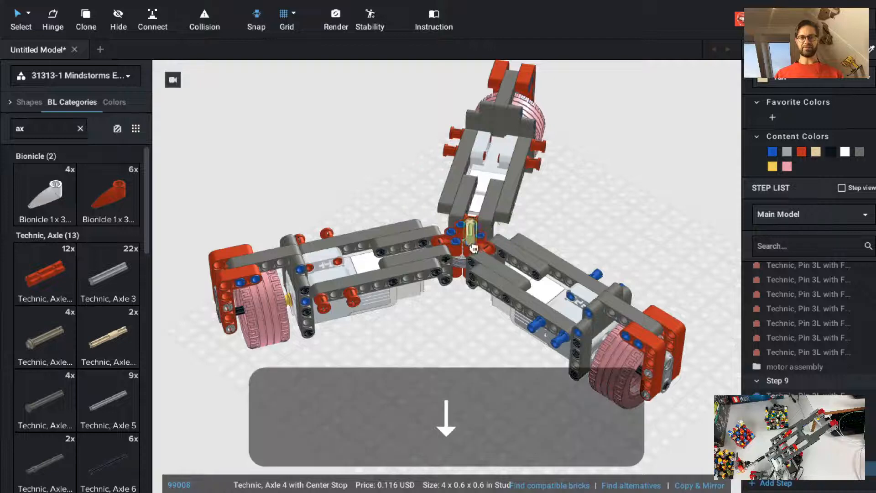
pyautogui.press('Up')
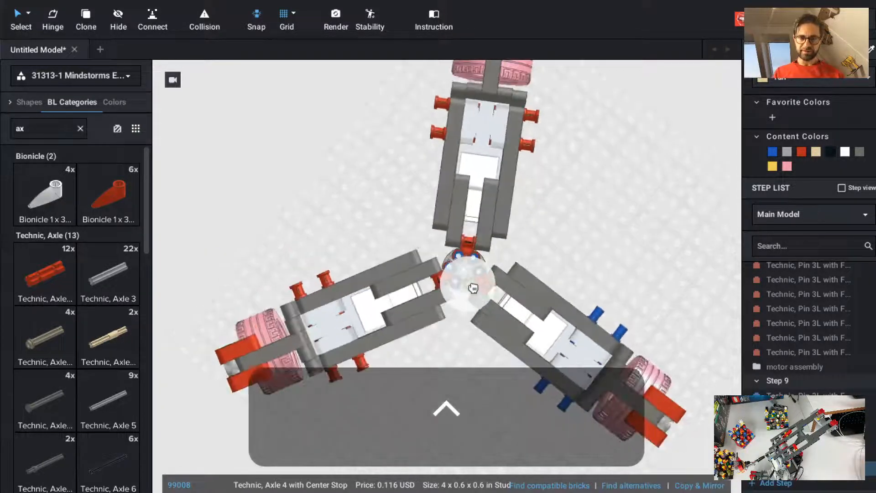
pyautogui.moveTo(473, 288); pyautogui.dragTo(466, 273)
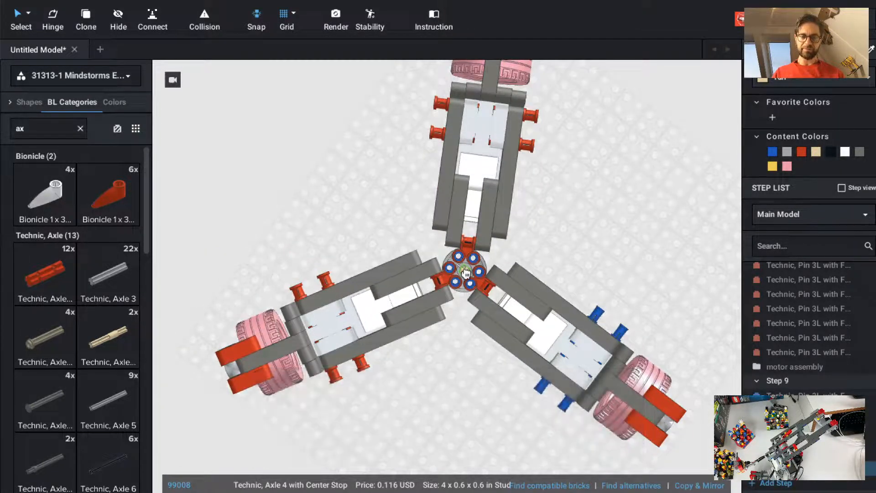
pyautogui.press('Up')
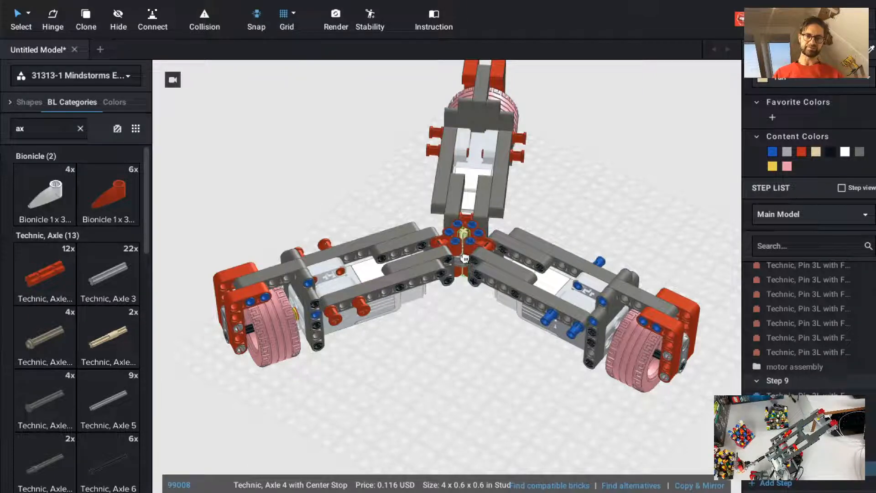
pyautogui.moveTo(466, 259); pyautogui.dragTo(532, 386)
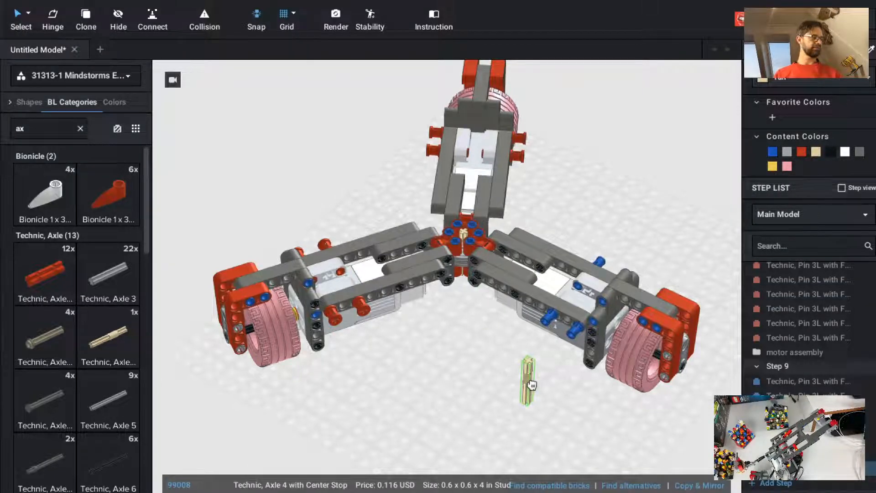
# Discard the spare axle and lift the centre-stop axle out of the hub, applying Cmd+T.
pyautogui.press('Escape')
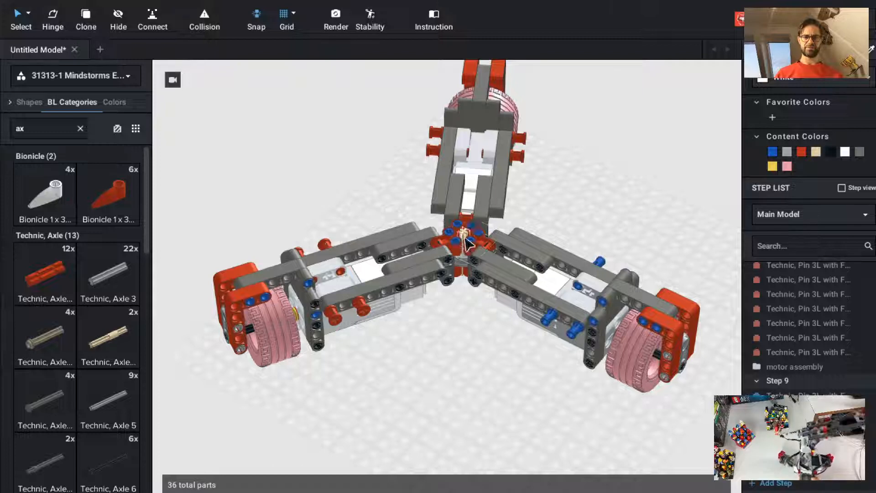
pyautogui.moveTo(463, 242); pyautogui.dragTo(548, 198)
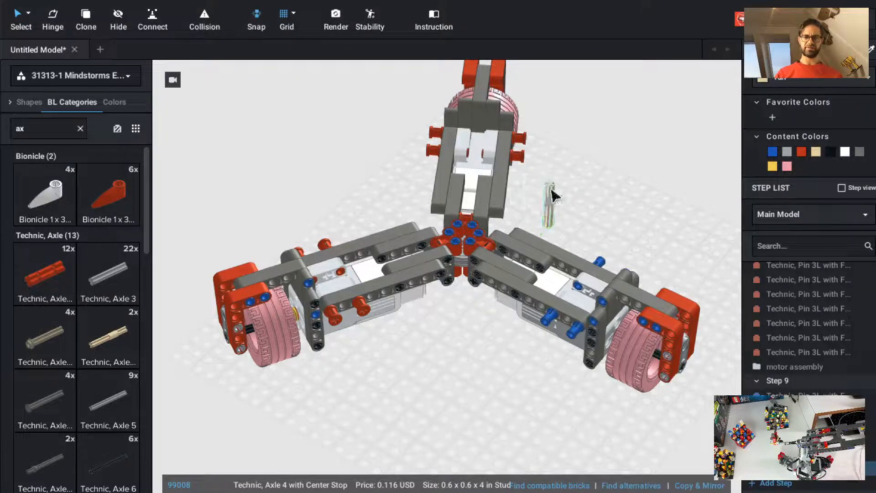
pyautogui.click(462, 229)
pyautogui.click(559, 199)
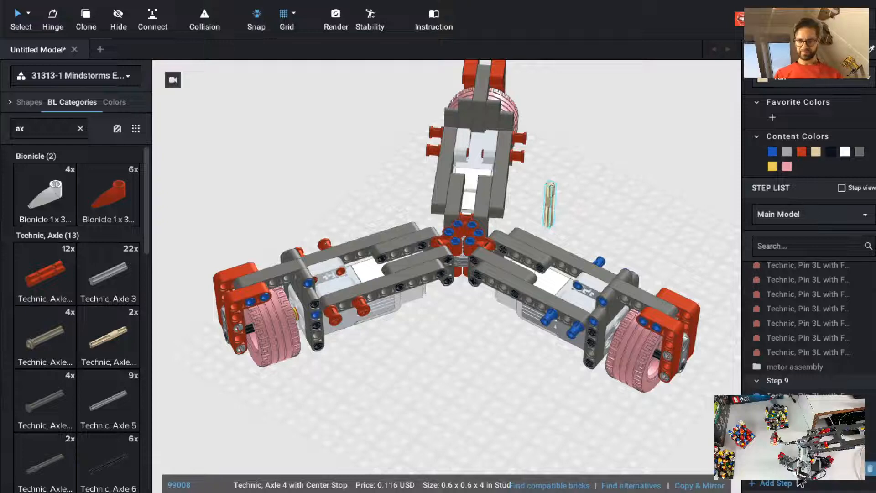
pyautogui.press('super+t')
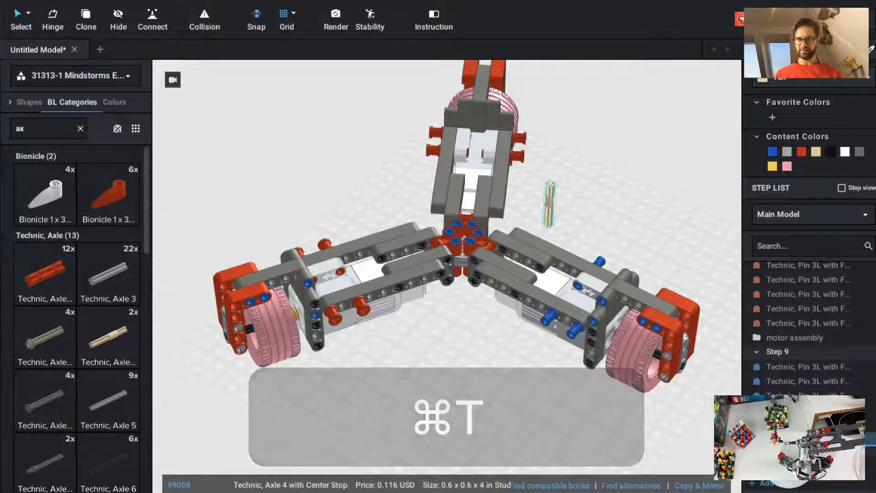
pyautogui.click(571, 216)
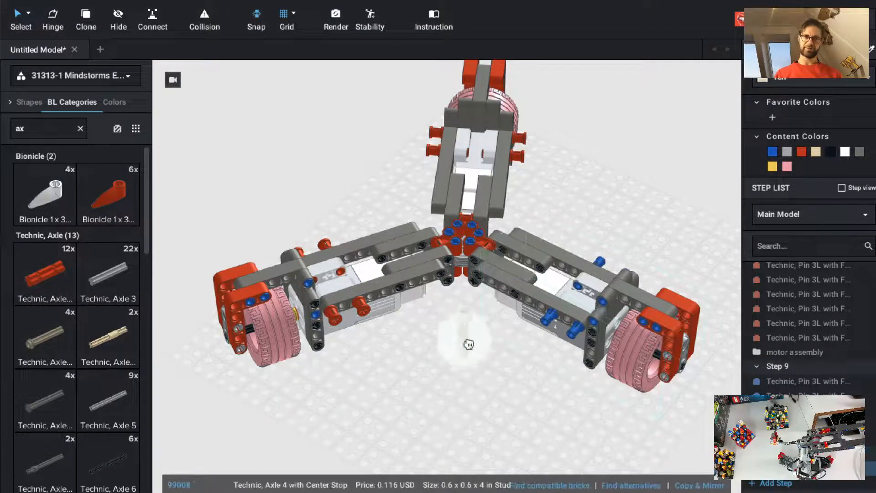
# Seat the axle upright in the central red hub and orbit to a front view.
pyautogui.press('Up')
pyautogui.press('Up')
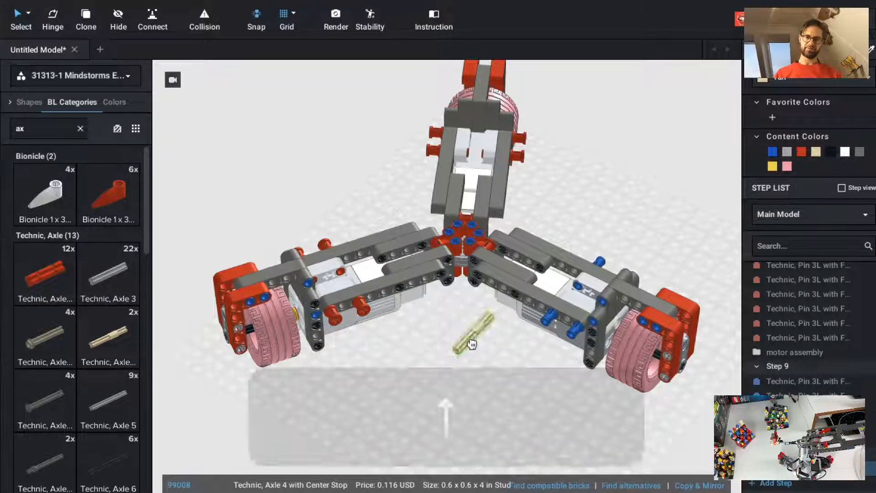
pyautogui.moveTo(477, 304); pyautogui.dragTo(465, 235)
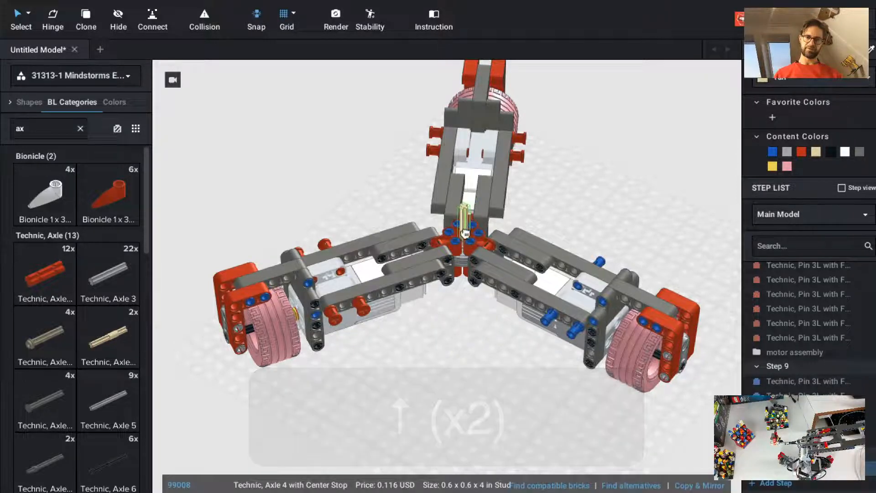
pyautogui.press('Up')
pyautogui.press('Up')
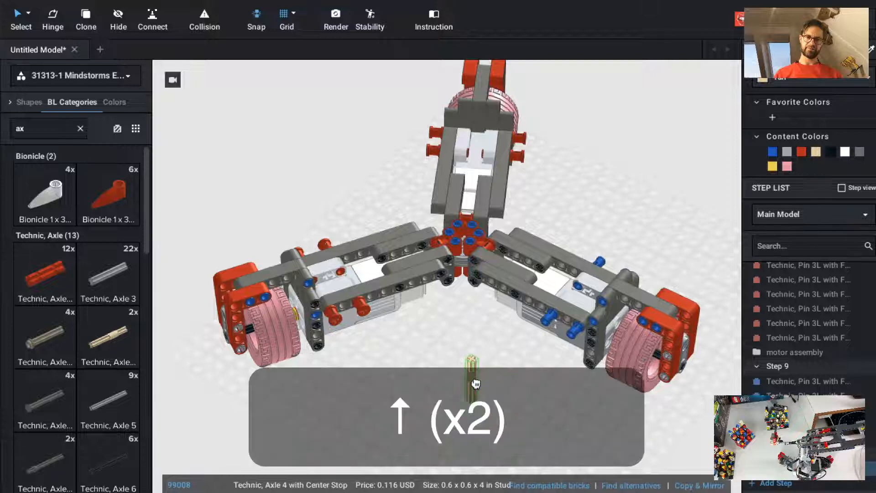
pyautogui.moveTo(482, 375); pyautogui.dragTo(465, 247)
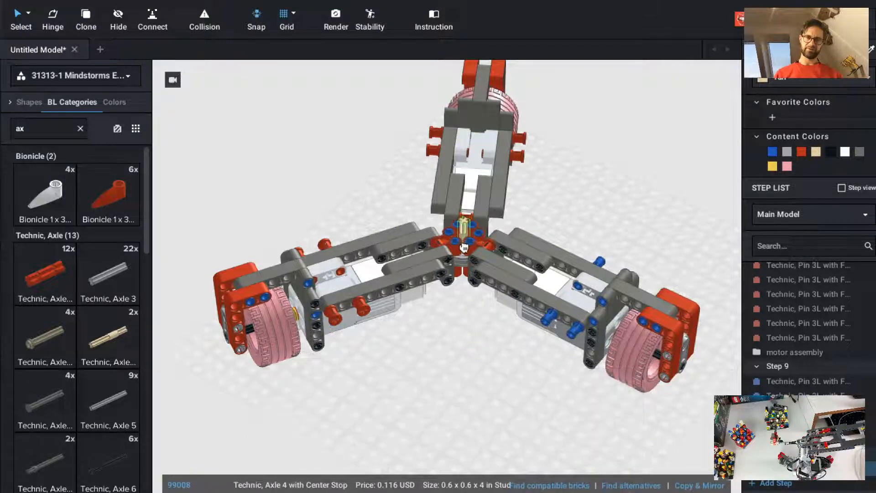
pyautogui.press('Escape')
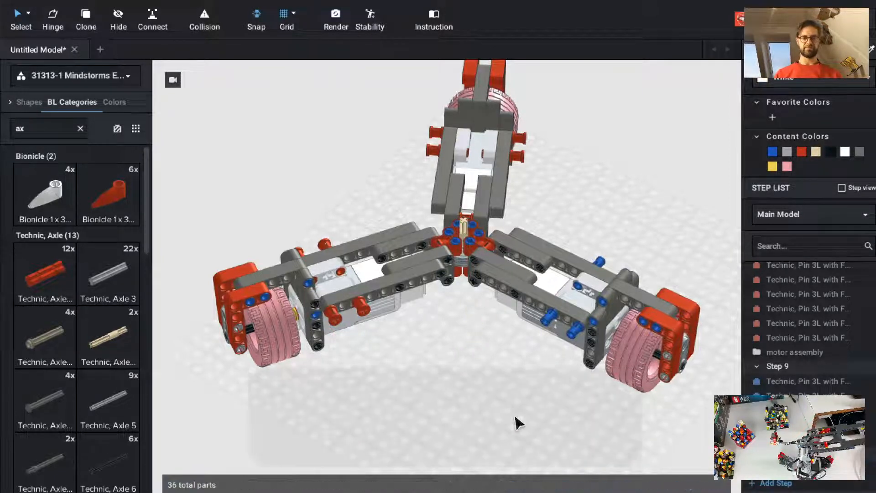
pyautogui.moveTo(514, 421)
pyautogui.keyDown('ctrl'); pyautogui.mouseDown()
pyautogui.moveTo(516, 391)
pyautogui.moveTo(505, 399)
pyautogui.moveTo(513, 410)
pyautogui.mouseUp(); pyautogui.keyUp('ctrl')
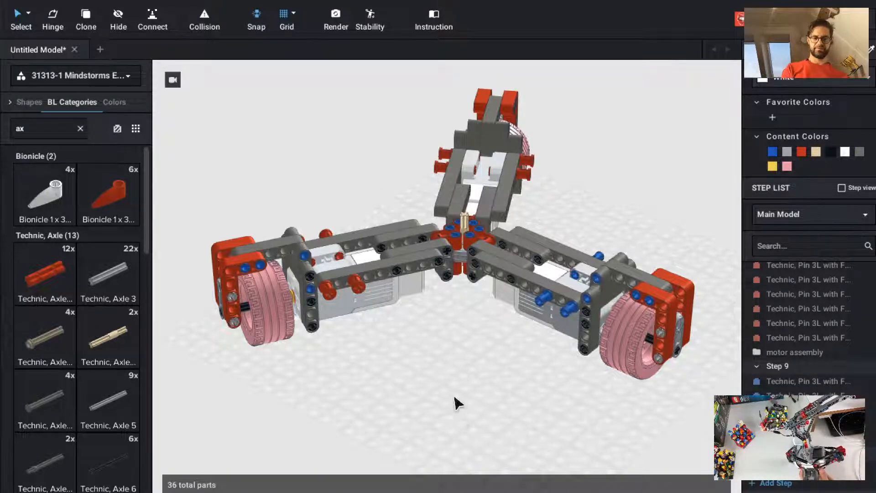
pyautogui.hotkey('ctrl', 'alt', 'shift')
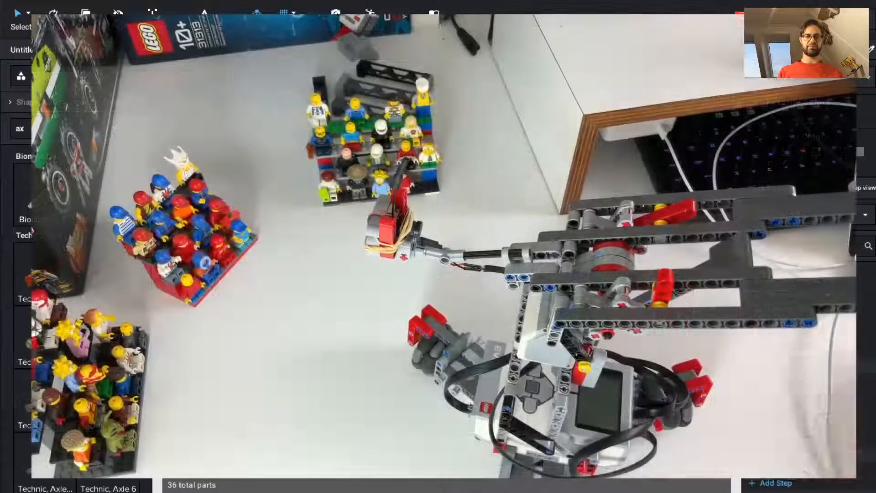
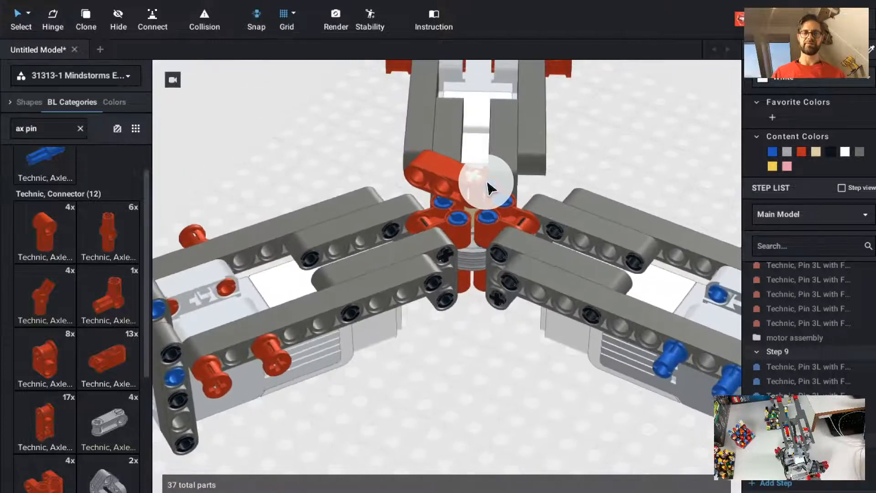
# Recolour the perpendicular 3L axle-and-pin connector at the centre hub from red to light grey.
pyautogui.keyDown('ctrl'); pyautogui.moveTo(448, 397); pyautogui.dragTo(441, 399); pyautogui.keyUp('ctrl')
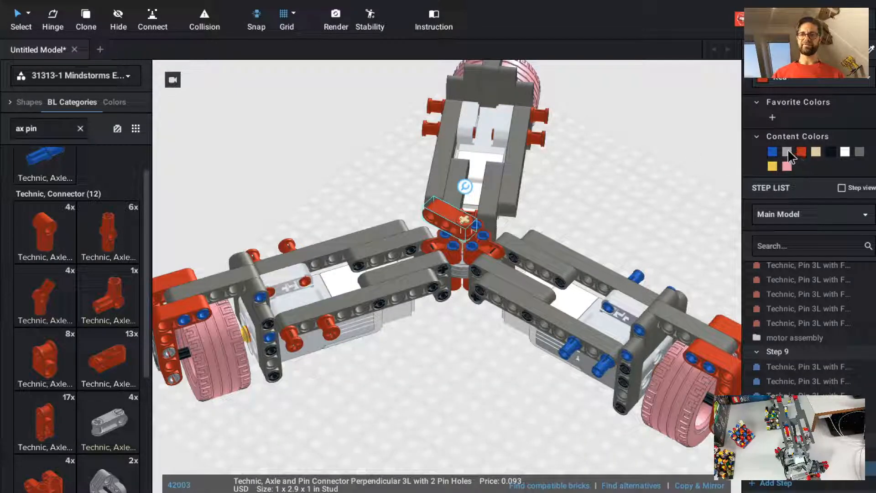
pyautogui.click(787, 150)
pyautogui.click(471, 395)
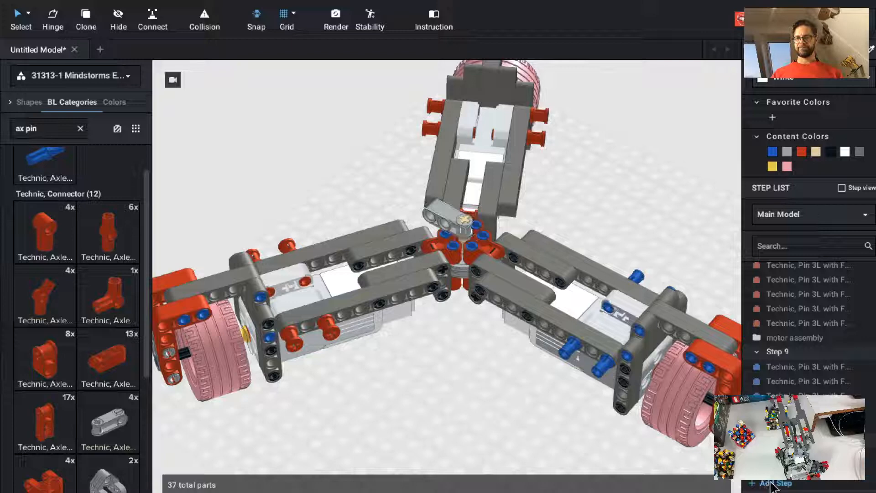
pyautogui.scroll(-1, 870, 445)
pyautogui.click(510, 417)
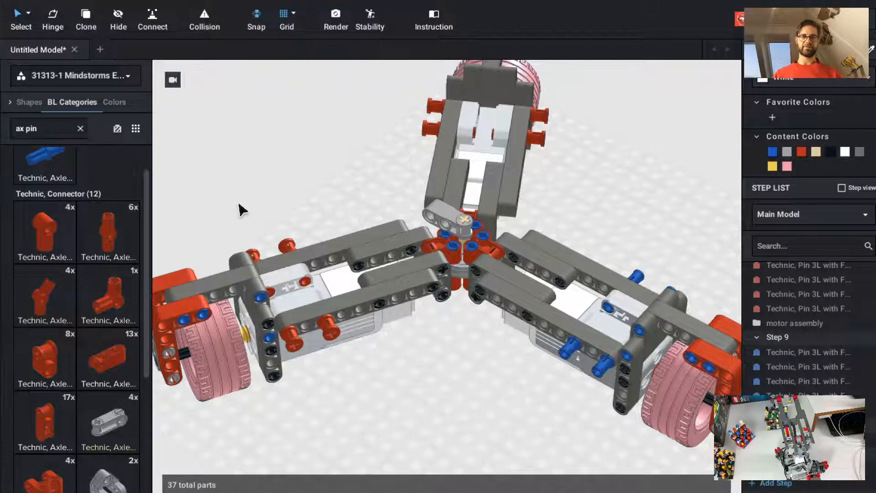
# Clone two blue pins into the hub connector.
pyautogui.press('c')
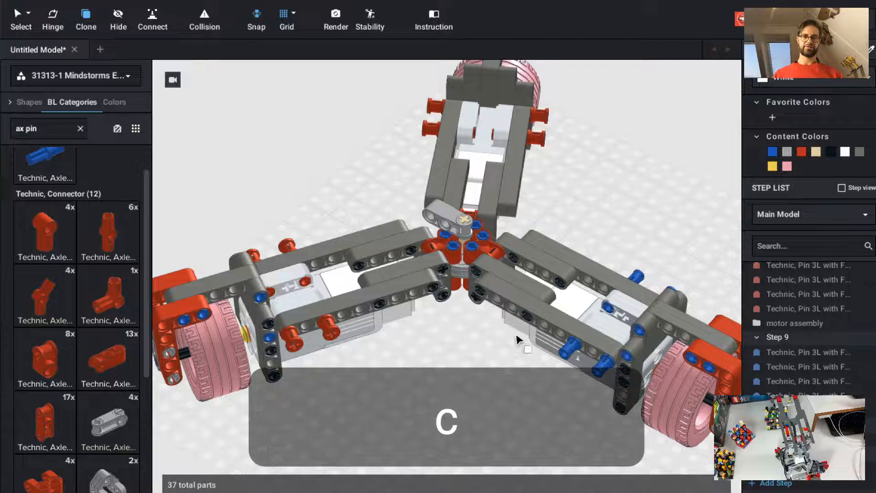
pyautogui.click(567, 352)
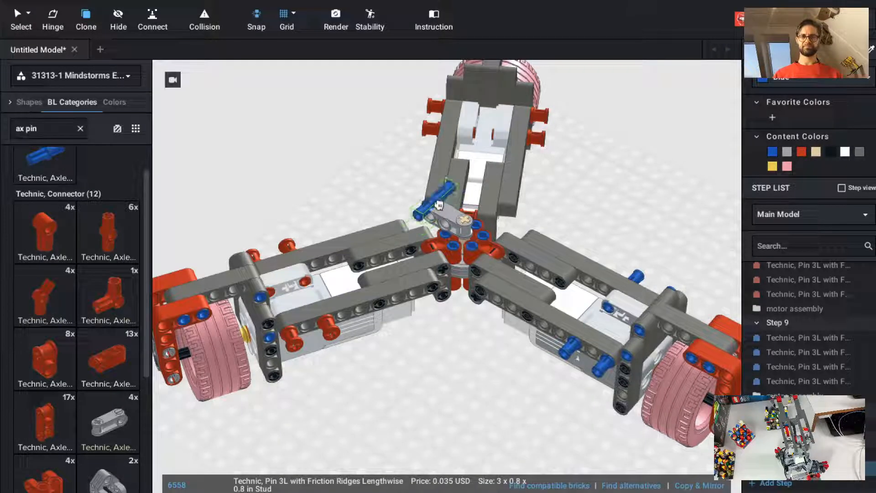
pyautogui.click(439, 210)
pyautogui.click(453, 220)
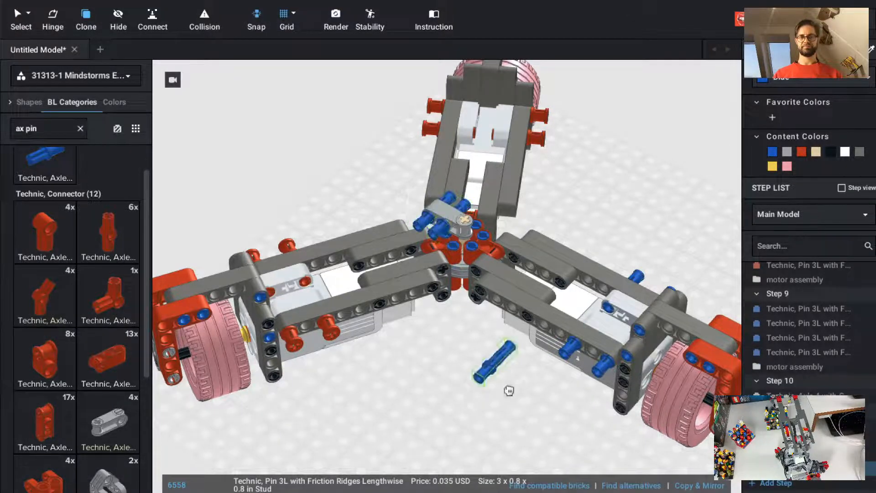
pyautogui.press('Escape')
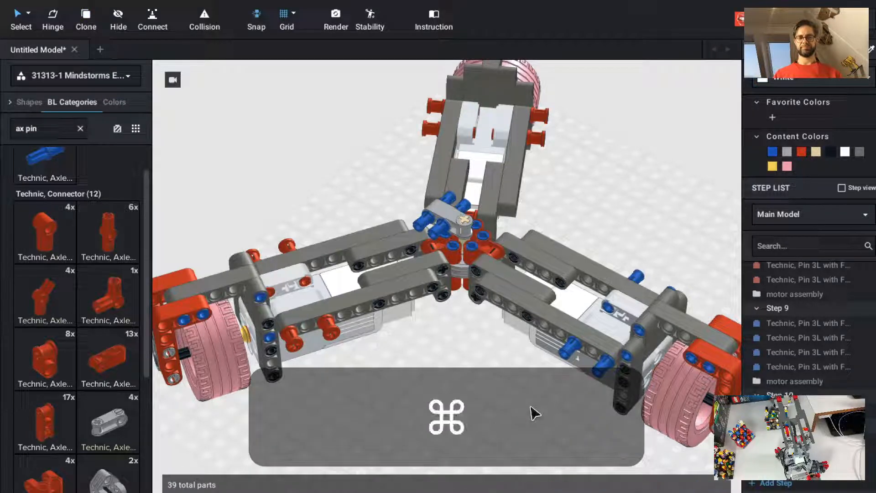
# In a new step, fit two 1x5 liftarms over the blue pins and recolour them light grey.
pyautogui.press('super+t')
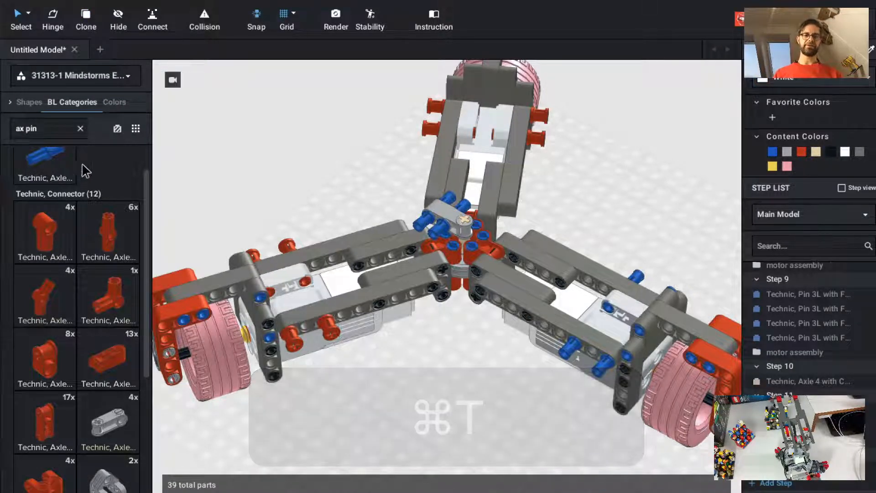
pyautogui.click(80, 129)
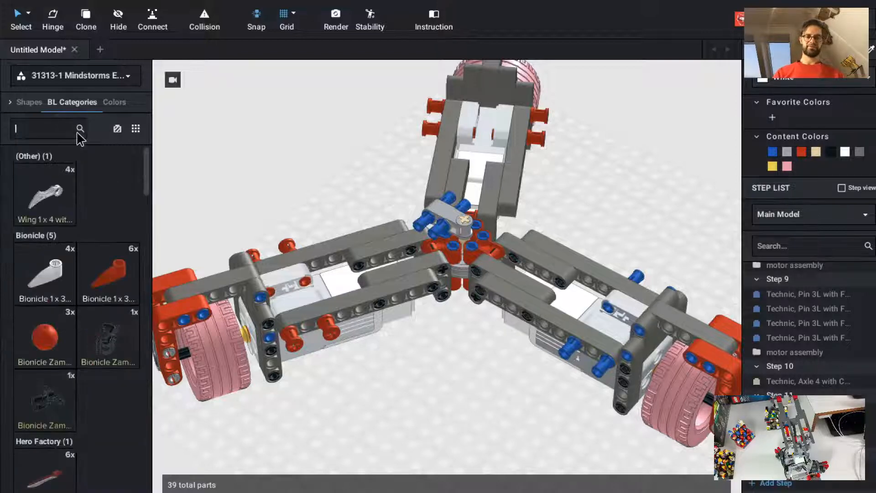
pyautogui.write('arm 5')
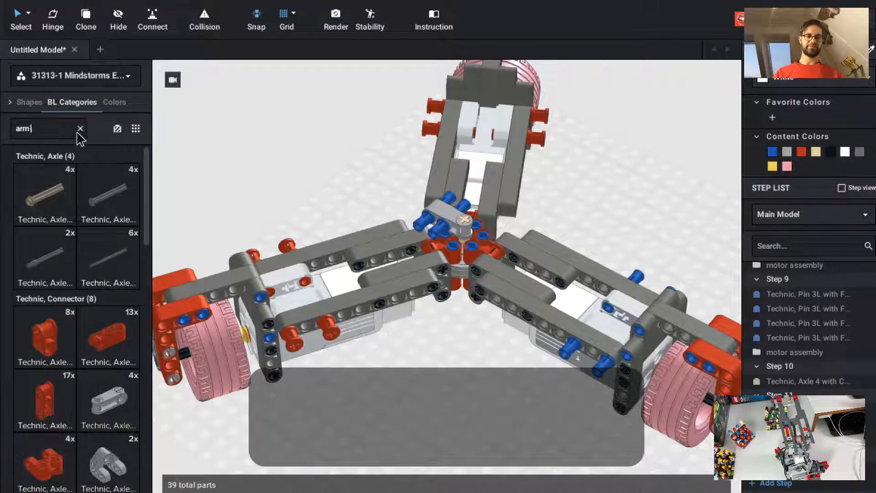
pyautogui.moveTo(109, 280); pyautogui.dragTo(494, 221)
pyautogui.press('Up')
pyautogui.click(491, 183)
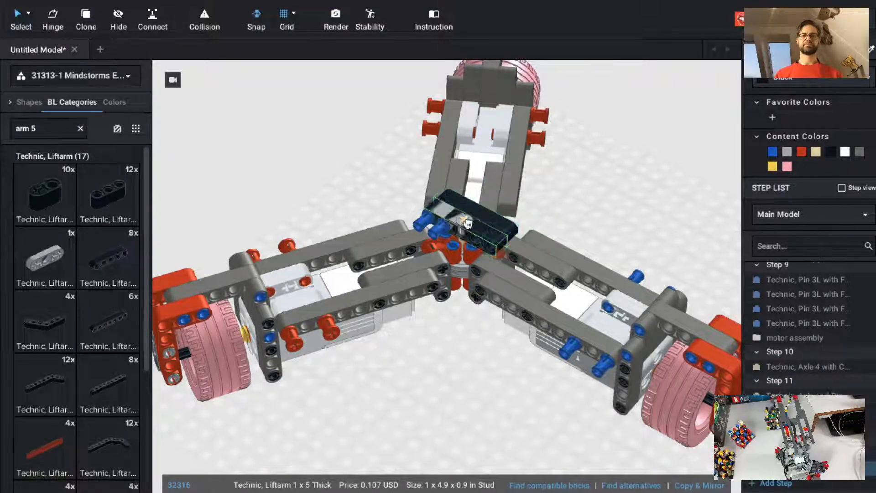
pyautogui.press('Escape')
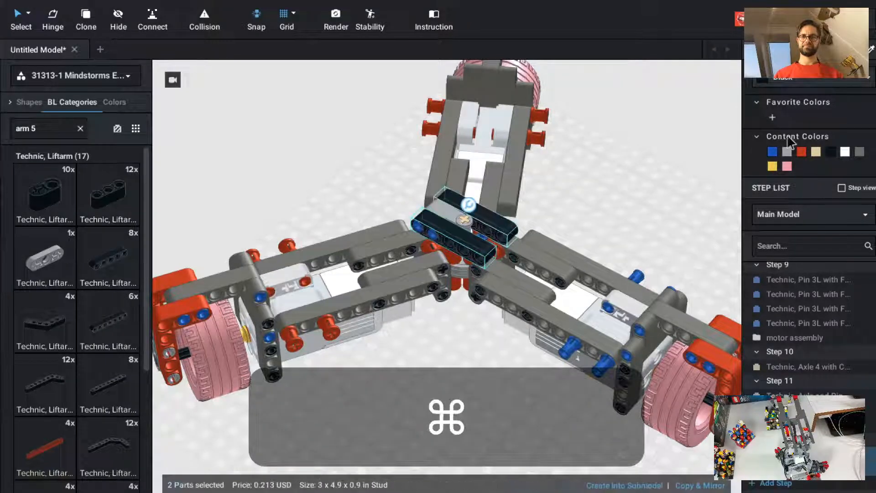
pyautogui.click(786, 150)
pyautogui.click(602, 232)
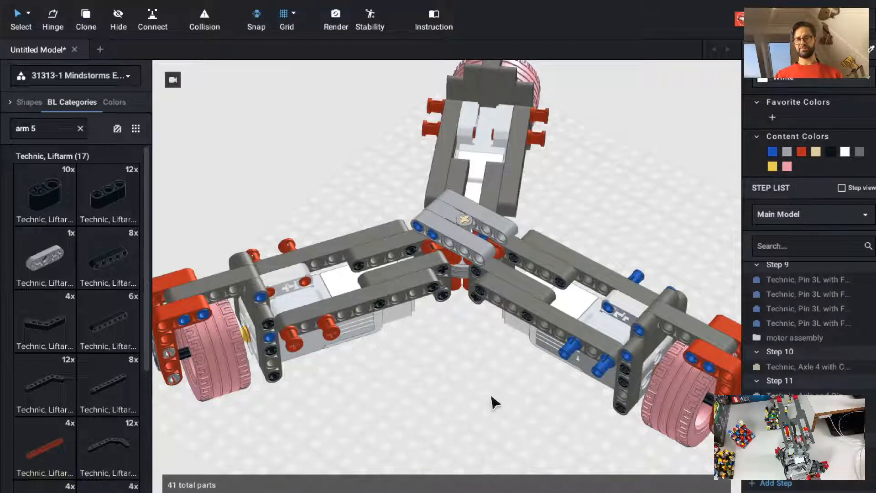
# In a new step, clone four red pins into the hub's liftarm joints.
pyautogui.press('super+t')
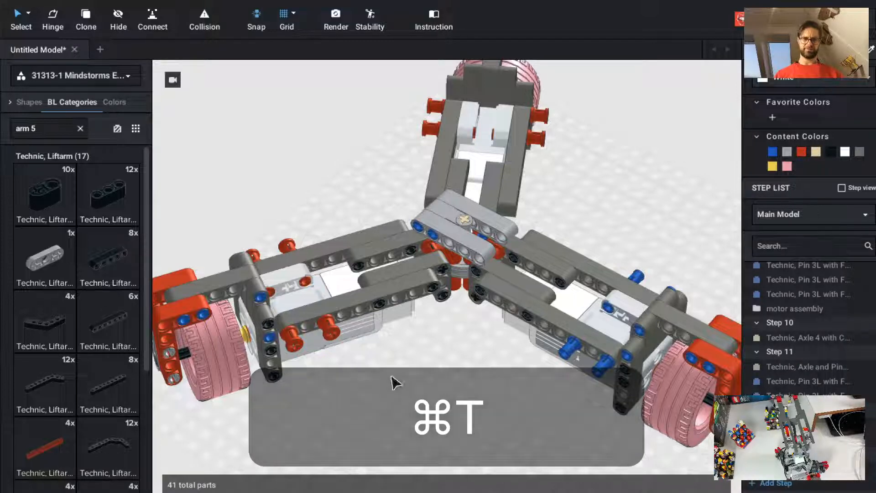
pyautogui.press('c')
pyautogui.click(327, 330)
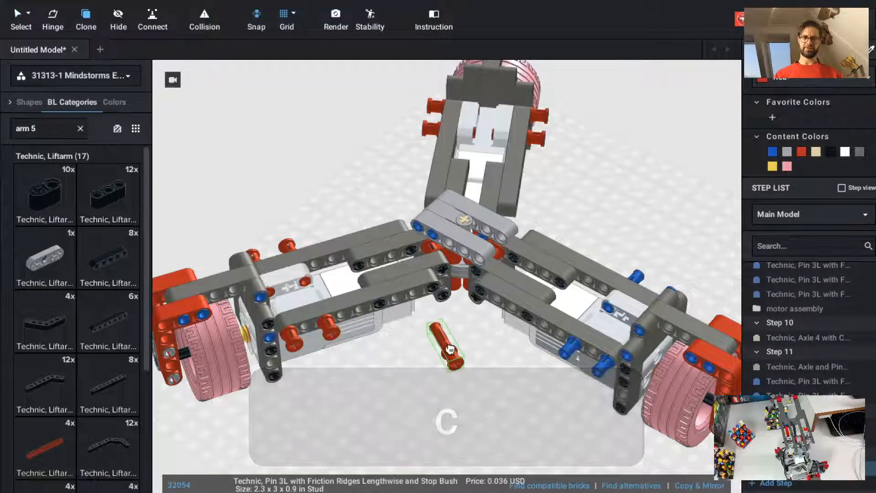
pyautogui.press('Left')
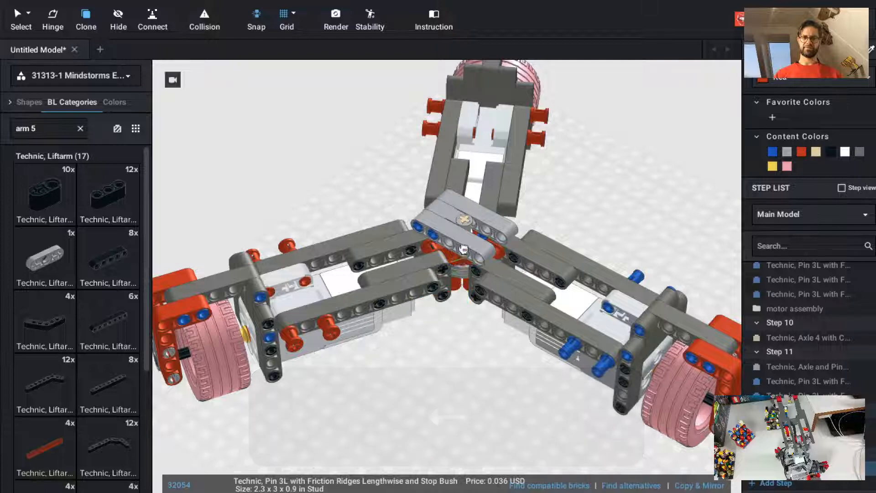
pyautogui.click(489, 208)
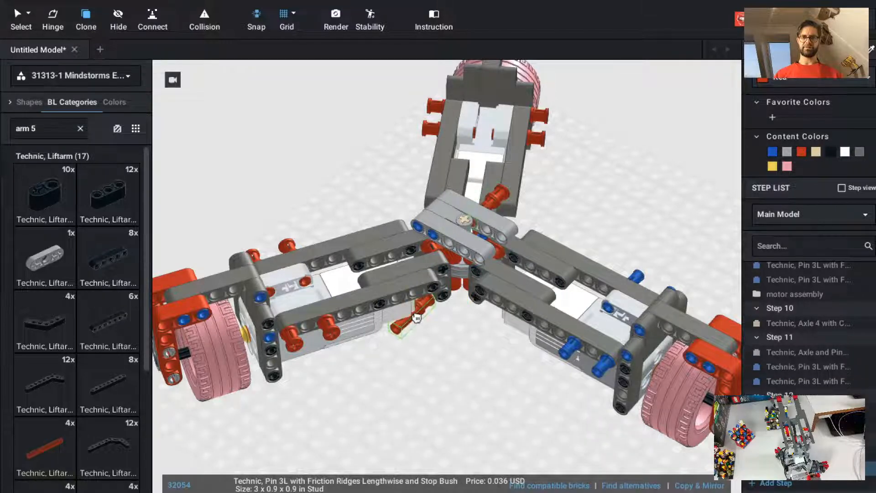
pyautogui.press('Left')
pyautogui.press('Left')
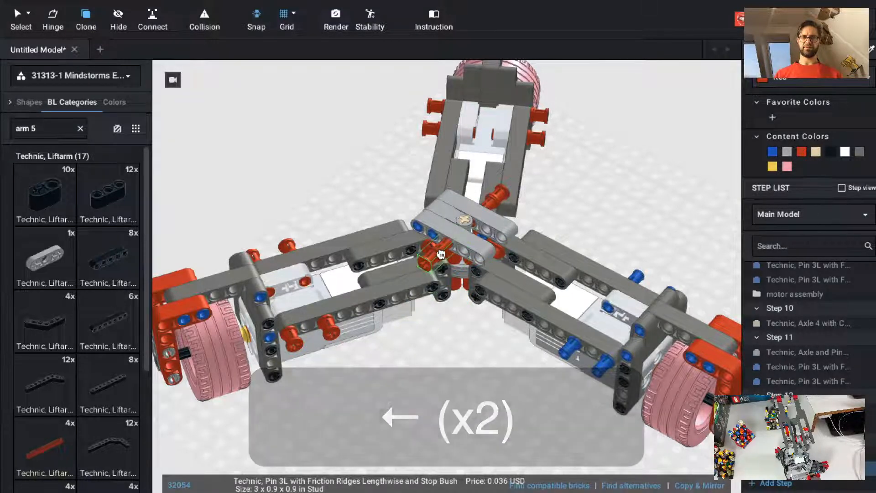
pyautogui.click(441, 254)
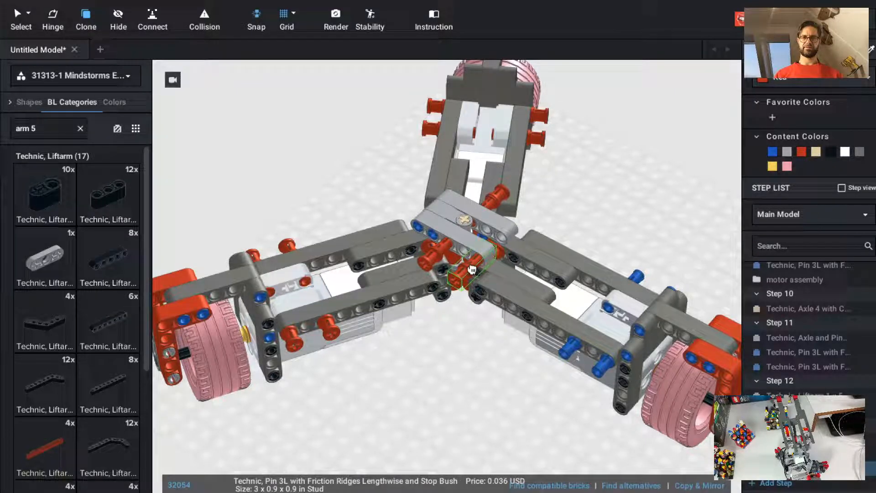
pyautogui.click(473, 269)
pyautogui.press('Left')
pyautogui.press('Left')
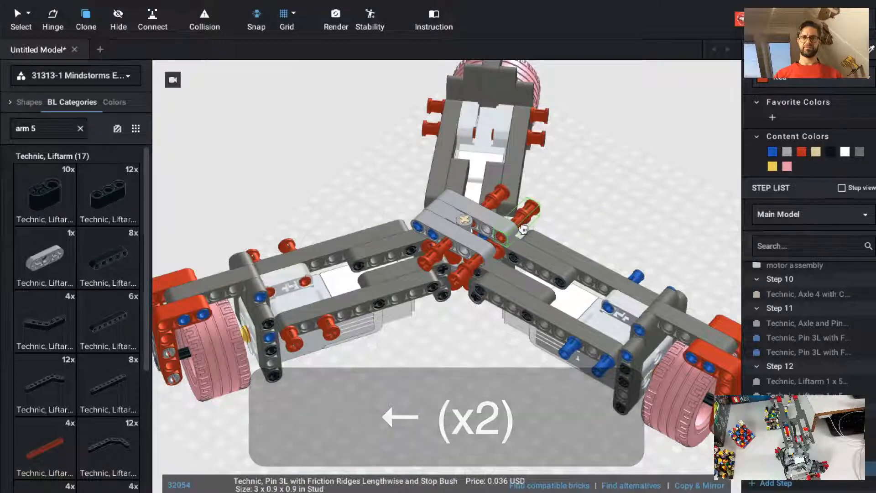
pyautogui.click(529, 215)
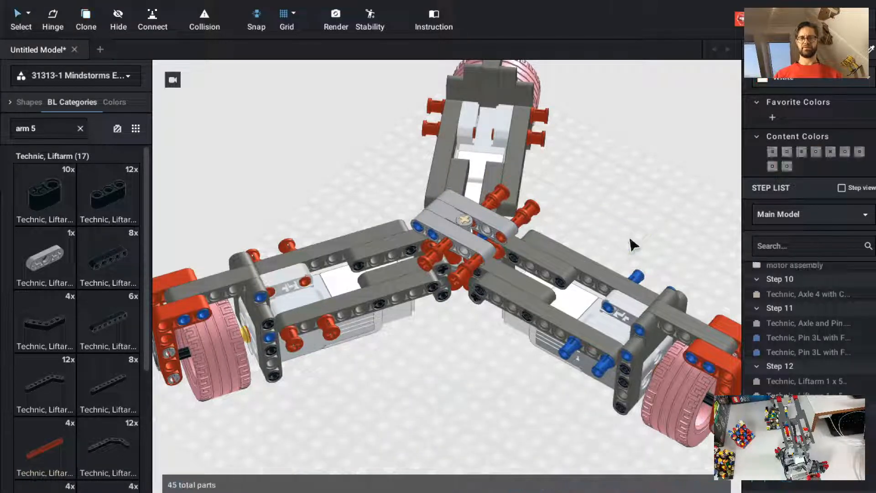
pyautogui.press('Escape')
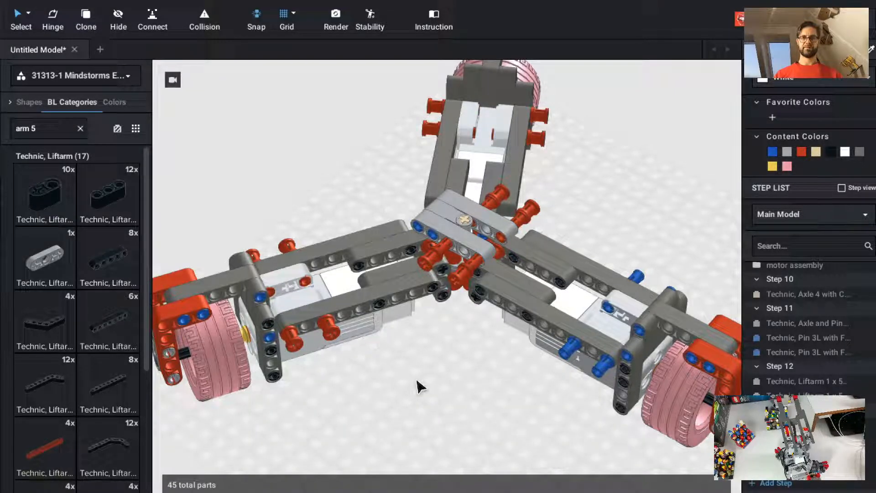
# Move one of the 1x5 liftarms into Step 13.
pyautogui.click(794, 383)
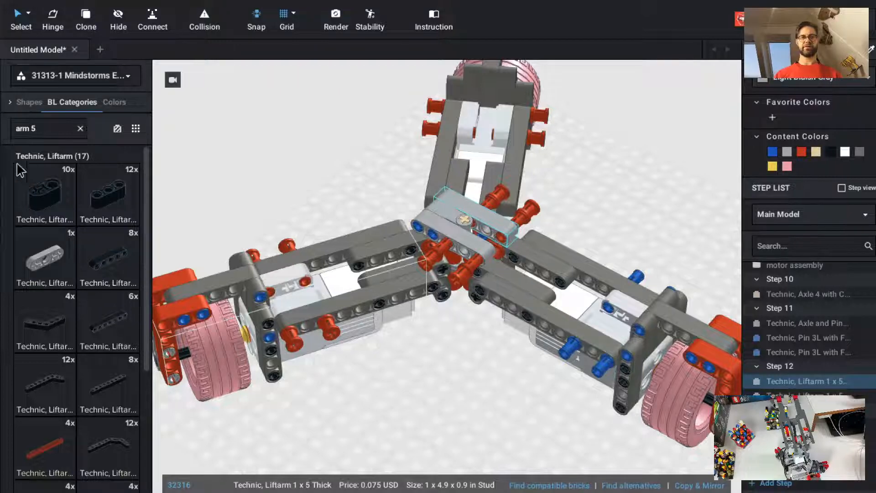
pyautogui.click(80, 129)
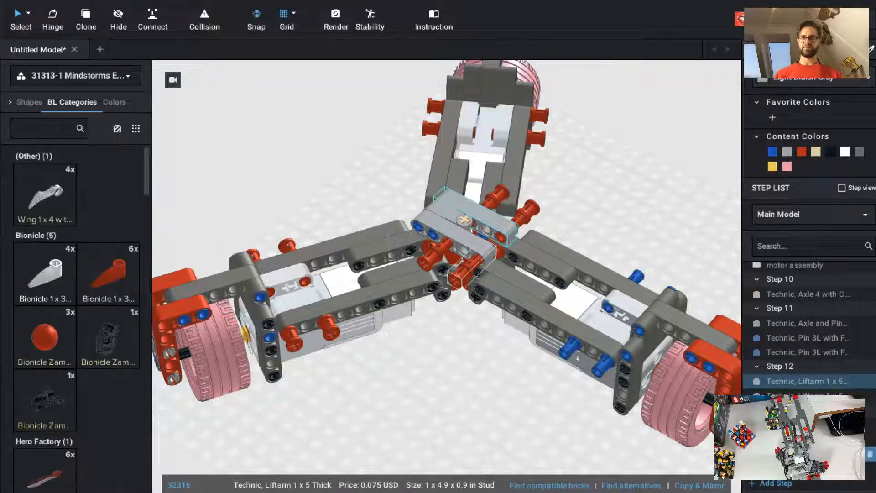
pyautogui.scroll(-1, 809, 328)
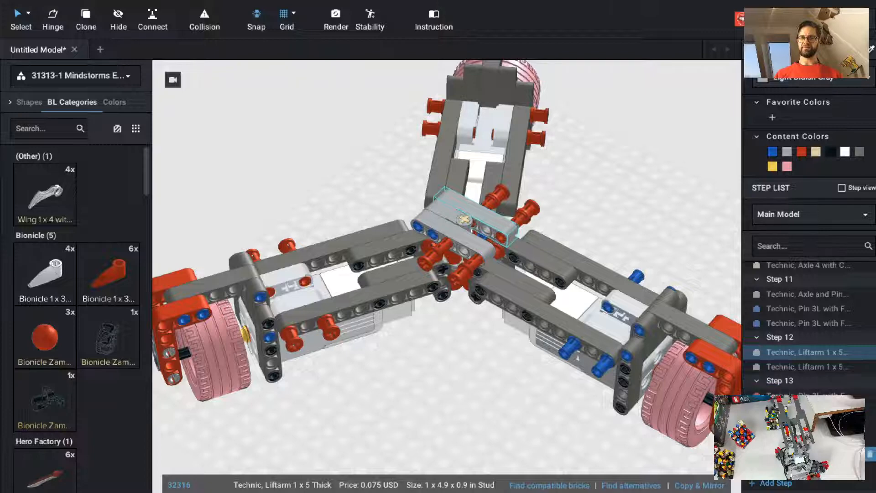
pyautogui.click(793, 369)
pyautogui.moveTo(788, 368); pyautogui.dragTo(789, 392)
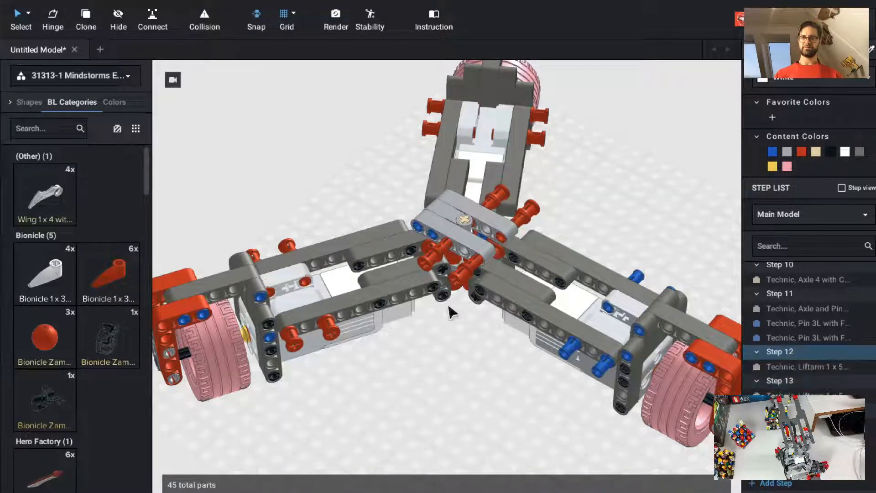
# Place a grey 3L pin with centre hole at the hub centre, then start Step 14.
pyautogui.click(488, 222)
pyautogui.click(791, 352)
pyautogui.write('pin 3')
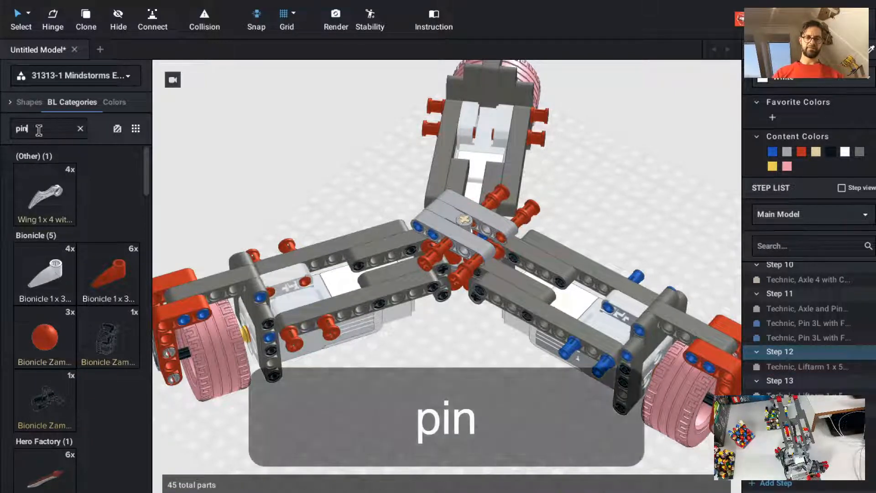
pyautogui.moveTo(114, 328); pyautogui.dragTo(483, 249)
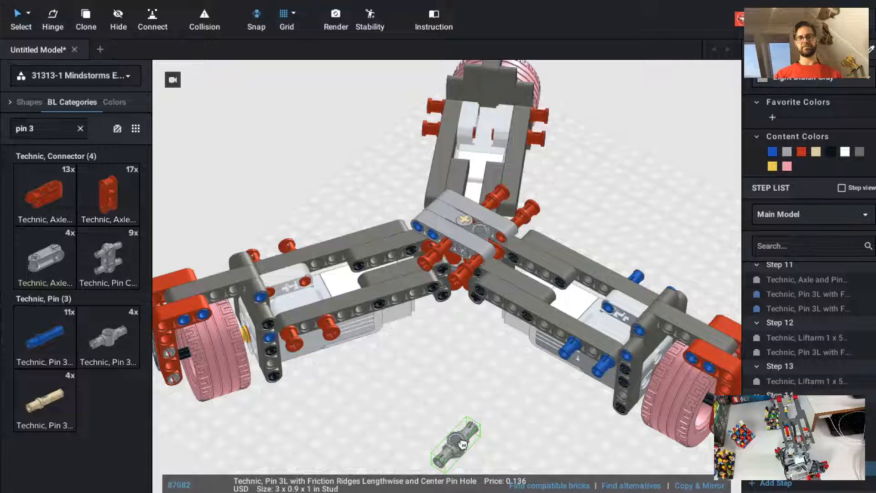
pyautogui.press('Escape')
pyautogui.press('super+t')
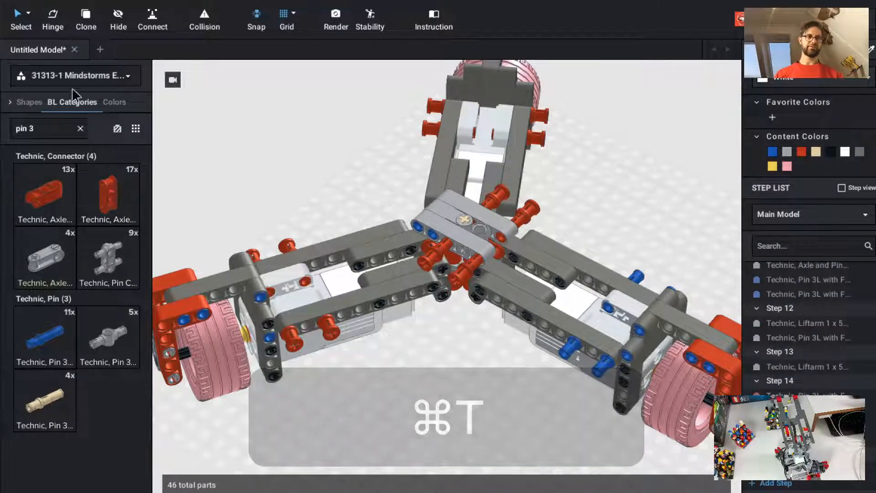
# Cap the centre hub with a light grey Technic 5x7 open-centre frame liftarm.
pyautogui.write('fram')
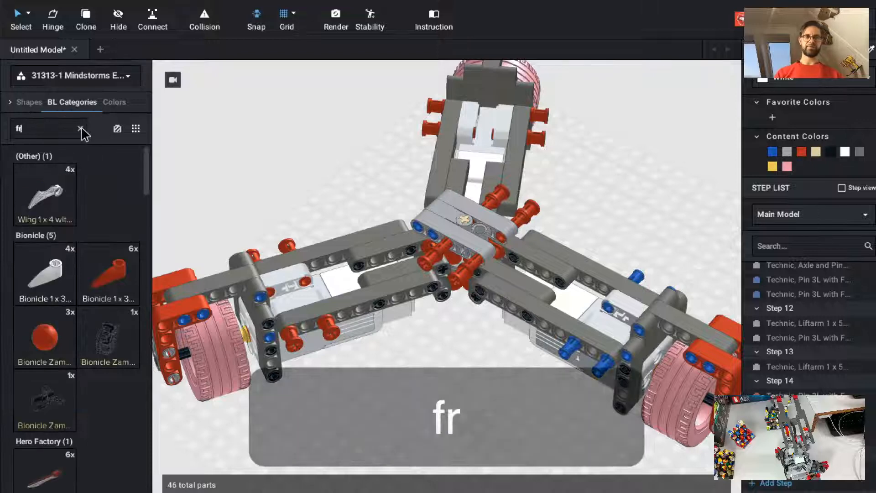
pyautogui.moveTo(60, 194); pyautogui.dragTo(475, 230)
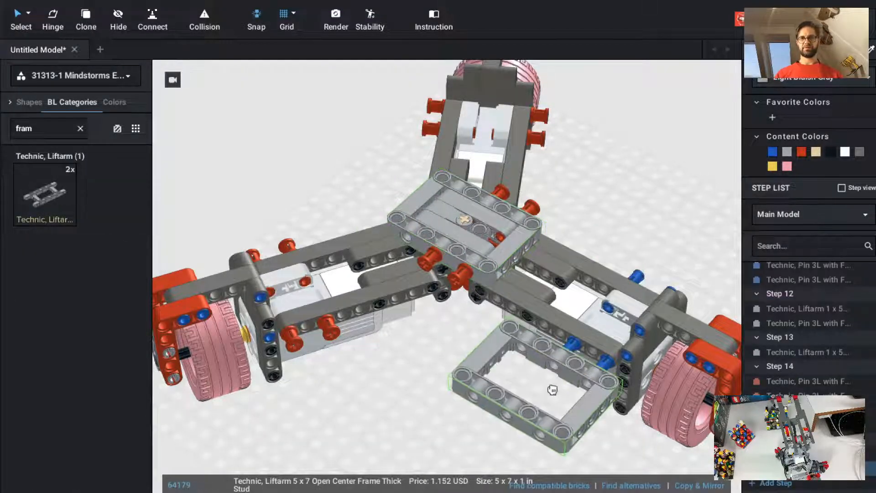
pyautogui.press('Escape')
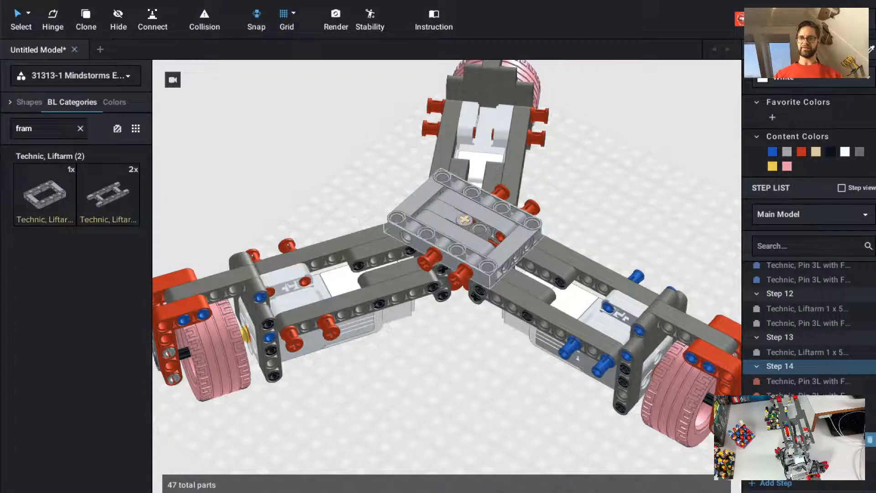
pyautogui.click(463, 228)
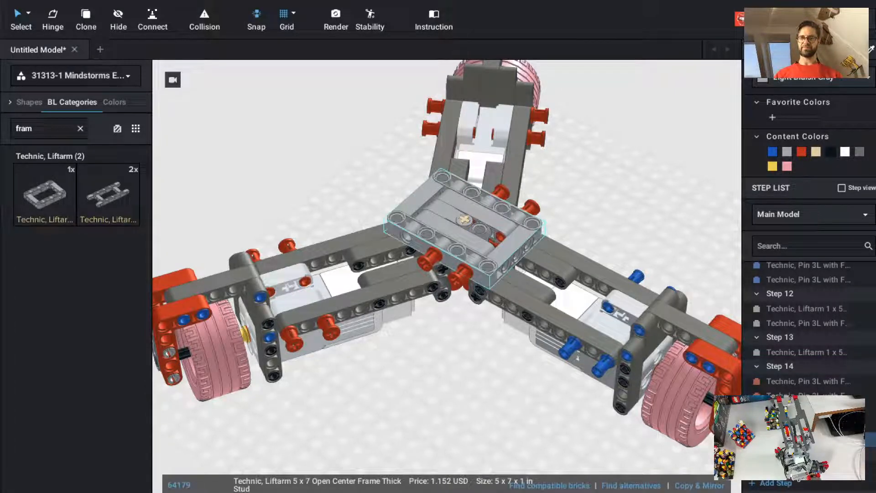
pyautogui.click(526, 419)
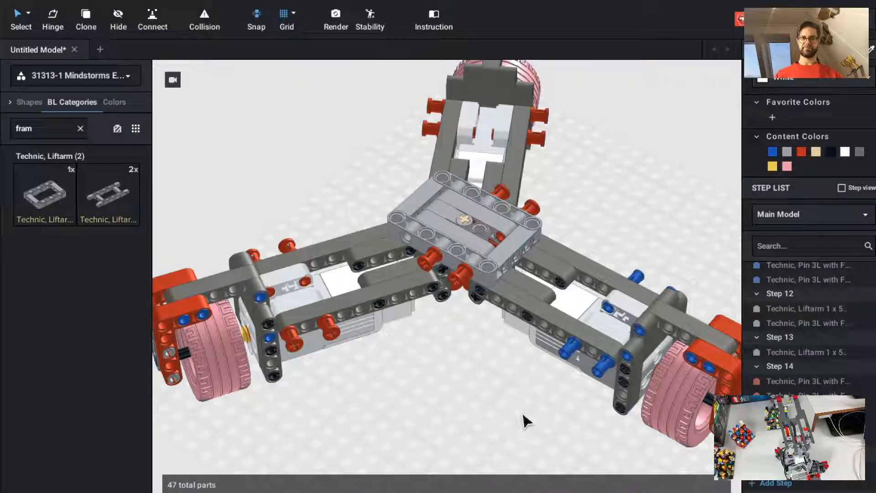
pyautogui.click(81, 129)
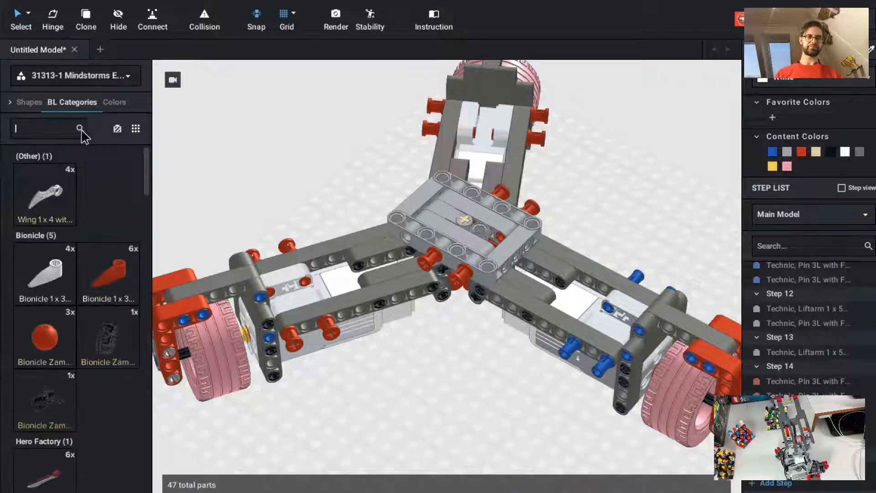
# Try cloning a bent liftarm brace group, then cancel and clear the search.
pyautogui.write('v')
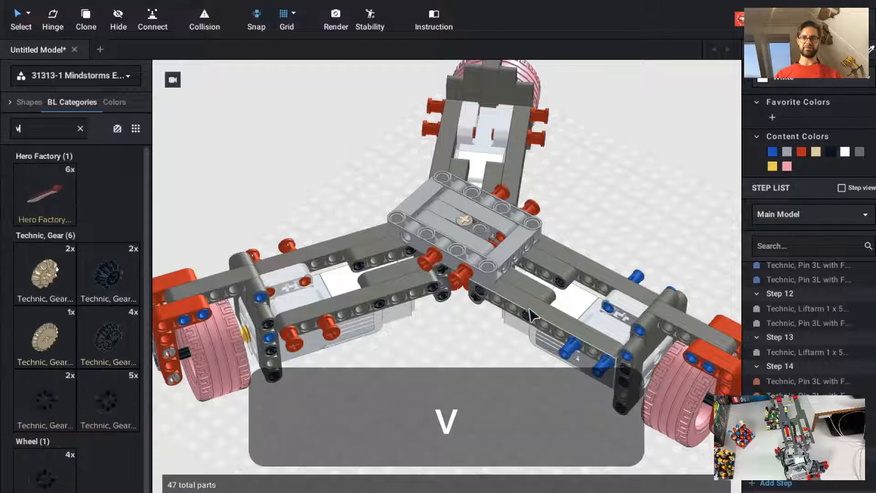
pyautogui.write('c')
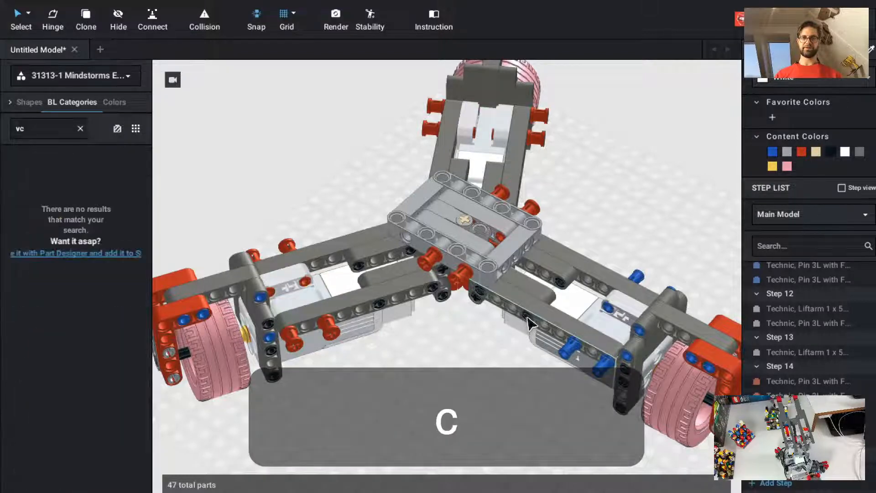
pyautogui.click(529, 325)
pyautogui.press('c')
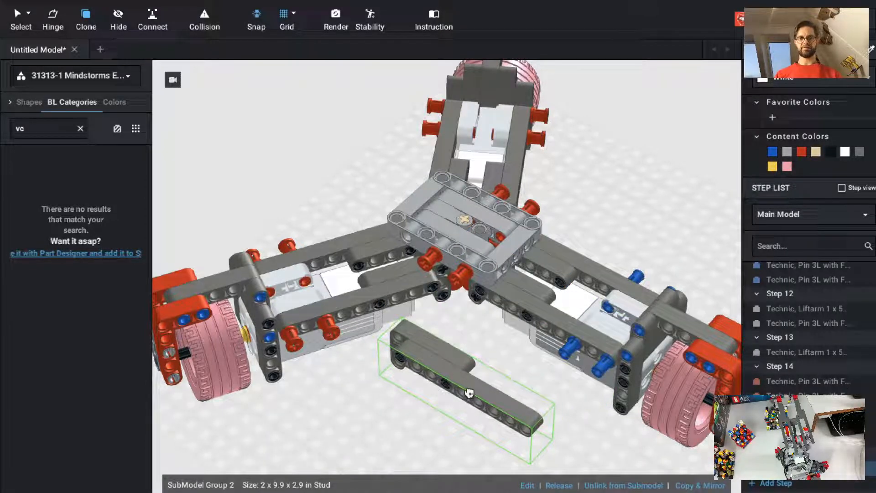
pyautogui.press('Escape')
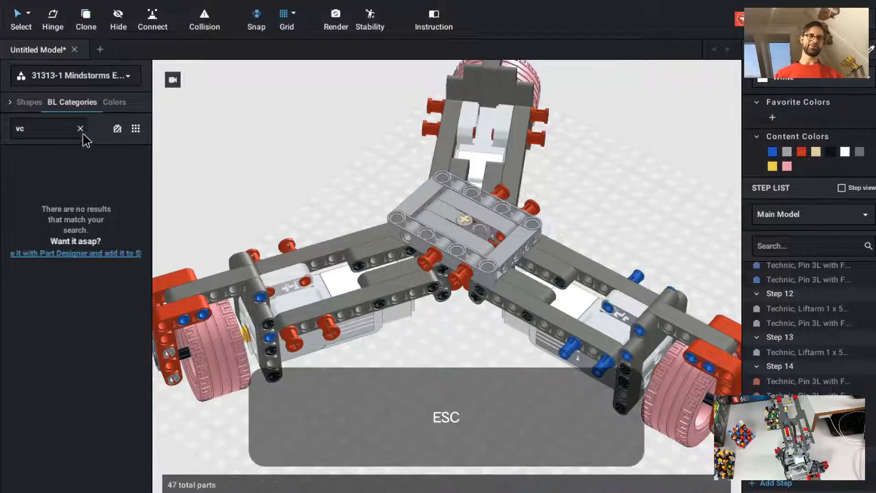
pyautogui.click(81, 129)
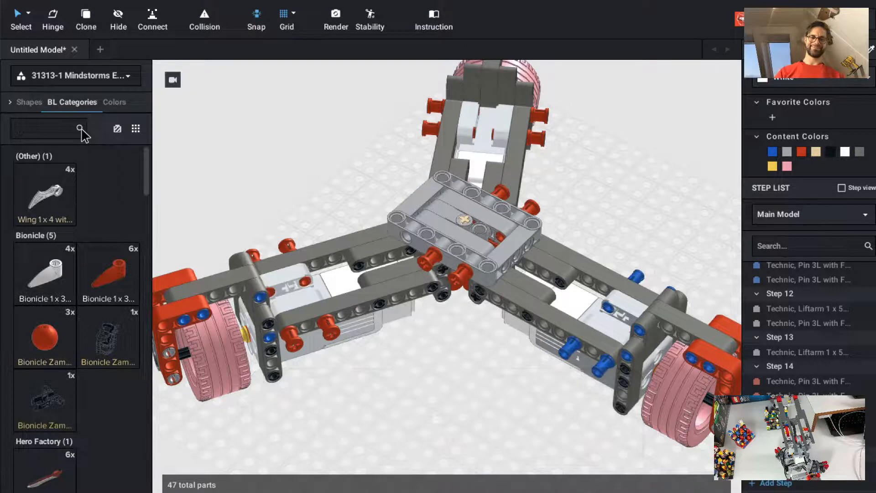
# Stand four black friction pins upright in the 5x7 frame's corners, then start Step 15.
pyautogui.write('pin')
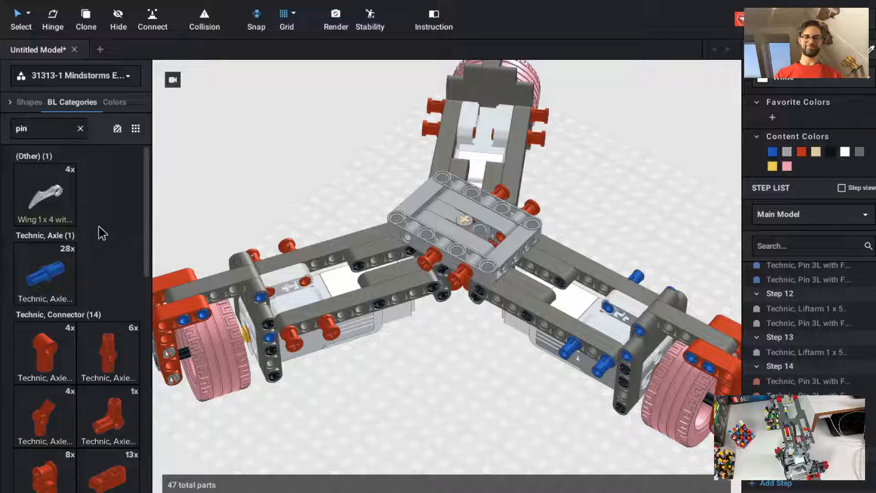
pyautogui.scroll(-10, 98, 298)
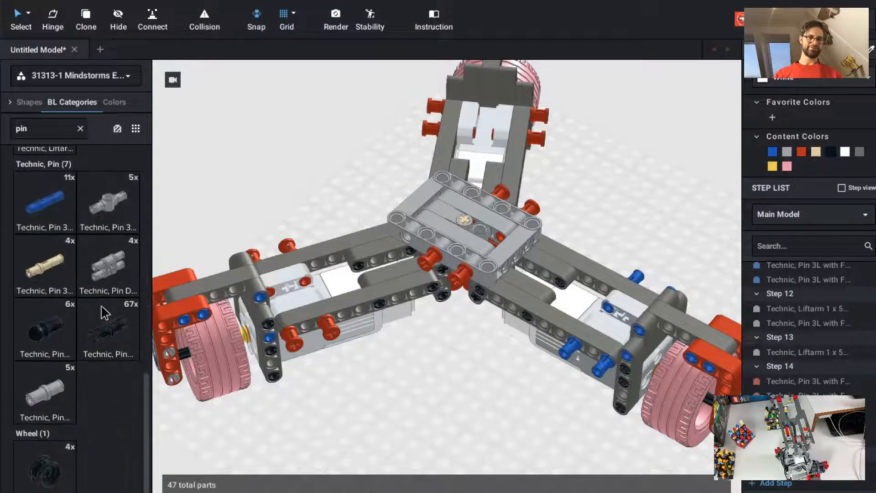
pyautogui.moveTo(103, 315); pyautogui.dragTo(446, 391)
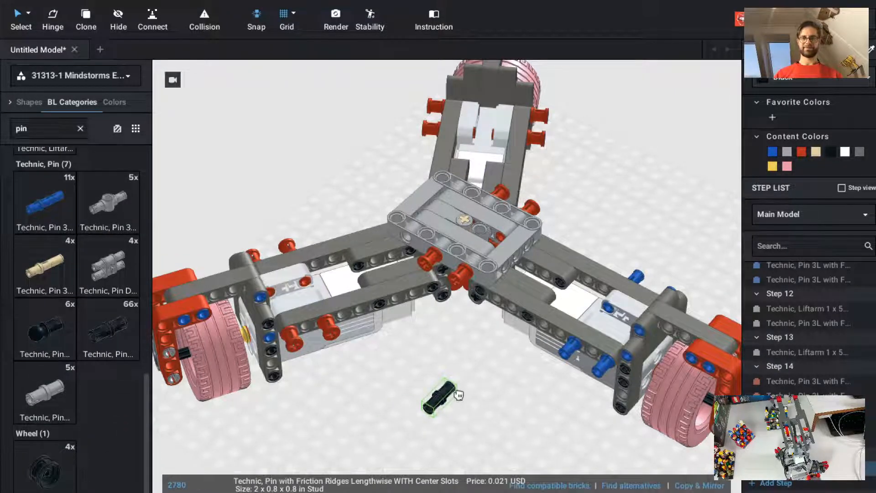
pyautogui.press('Up')
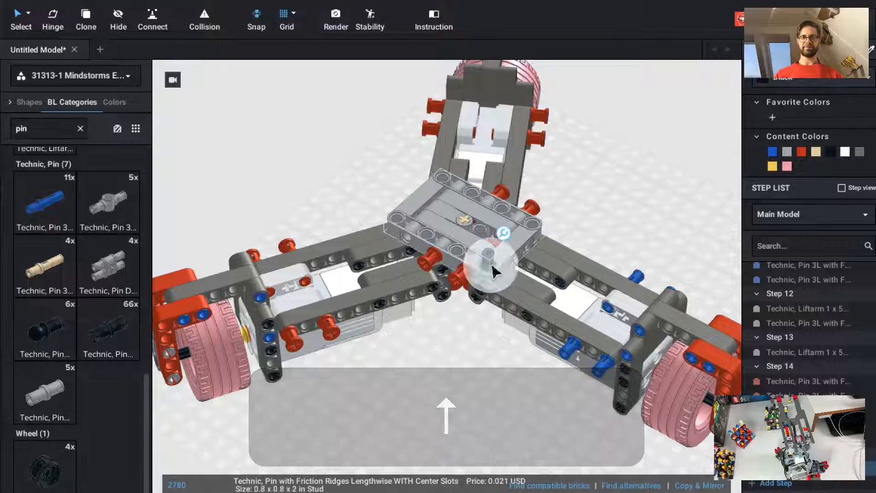
pyautogui.click(534, 233)
pyautogui.click(396, 211)
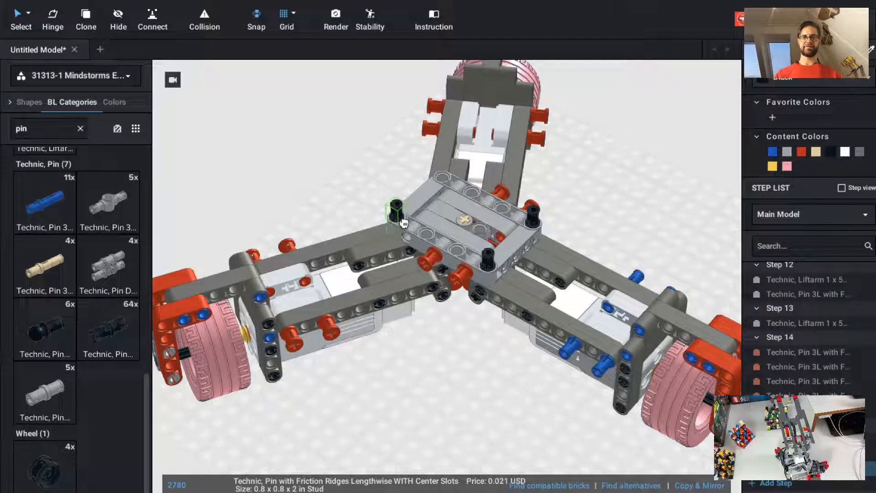
pyautogui.click(442, 170)
pyautogui.click(448, 178)
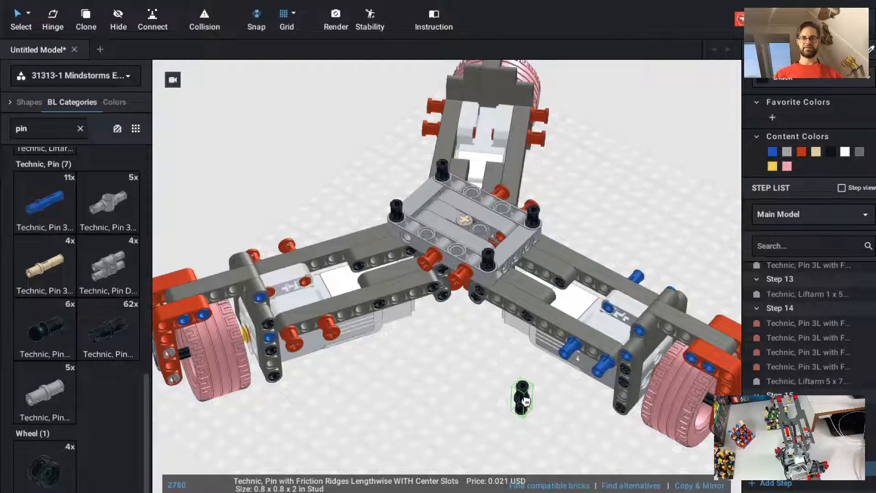
pyautogui.press('Escape')
pyautogui.press('super+t')
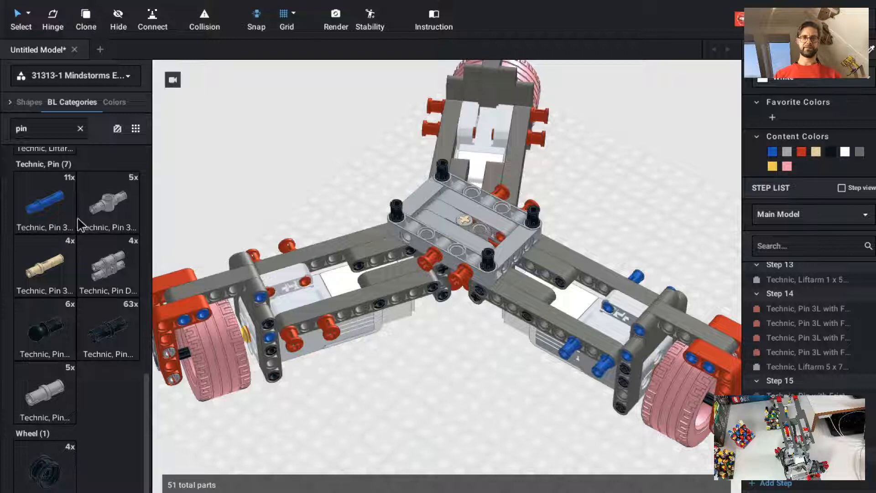
pyautogui.click(81, 130)
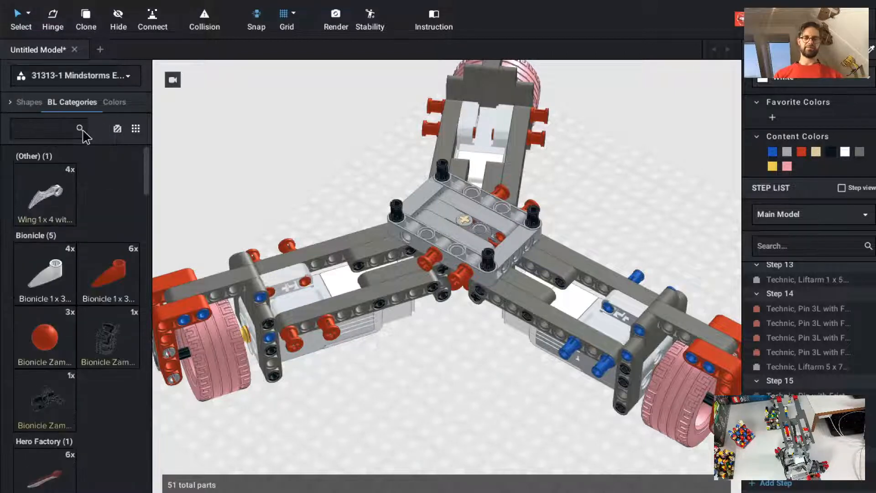
# Lay two 1x13 liftarms diagonally across the centre frame and recolour them light grey.
pyautogui.write('arm')
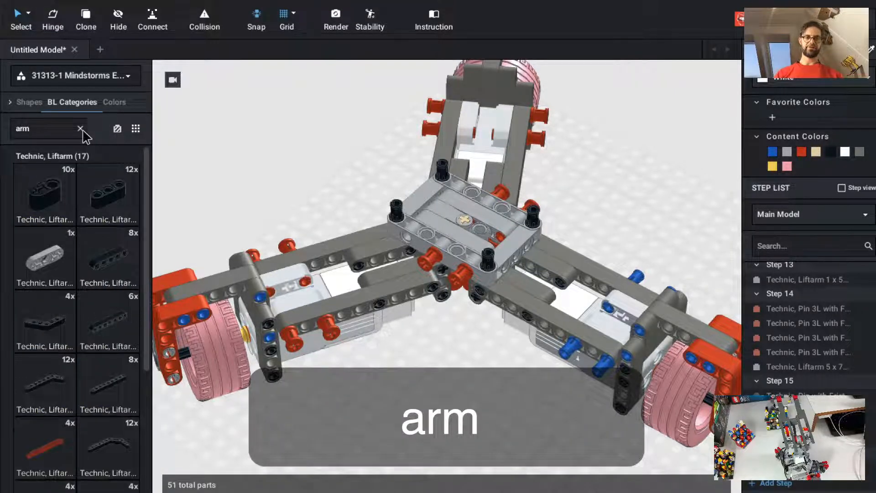
pyautogui.write(' 13')
pyautogui.moveTo(55, 200); pyautogui.dragTo(399, 186)
pyautogui.press('Left')
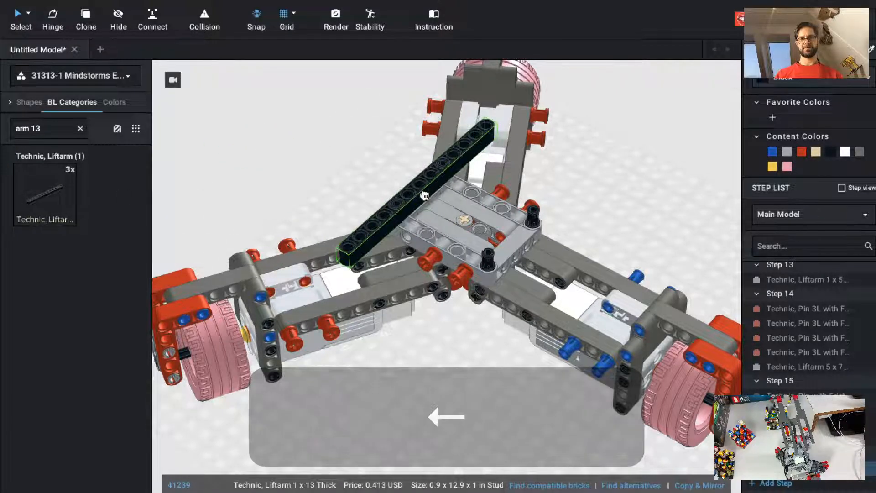
pyautogui.click(424, 195)
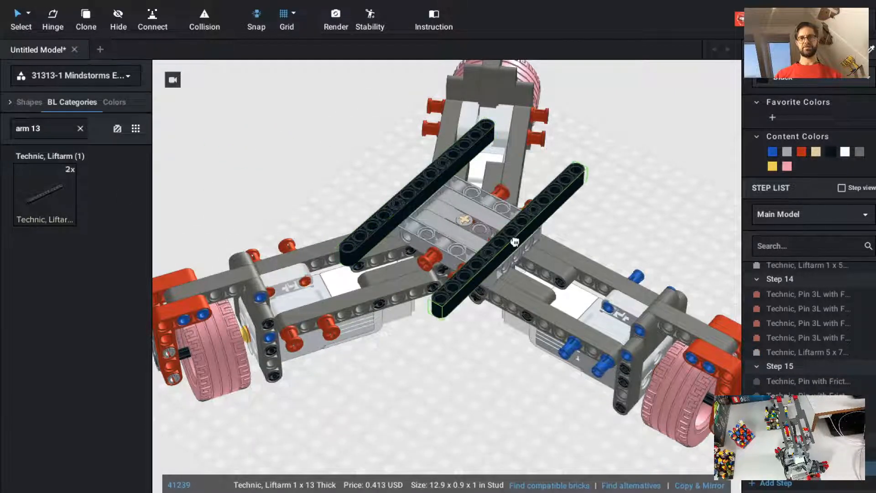
pyautogui.press('Escape')
pyautogui.click(561, 189)
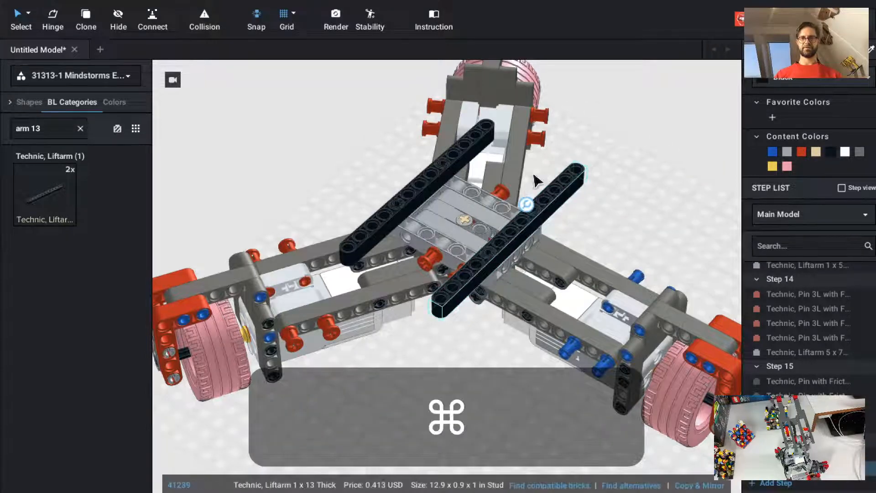
pyautogui.keyDown('super'); pyautogui.click(474, 159); pyautogui.keyUp('super')
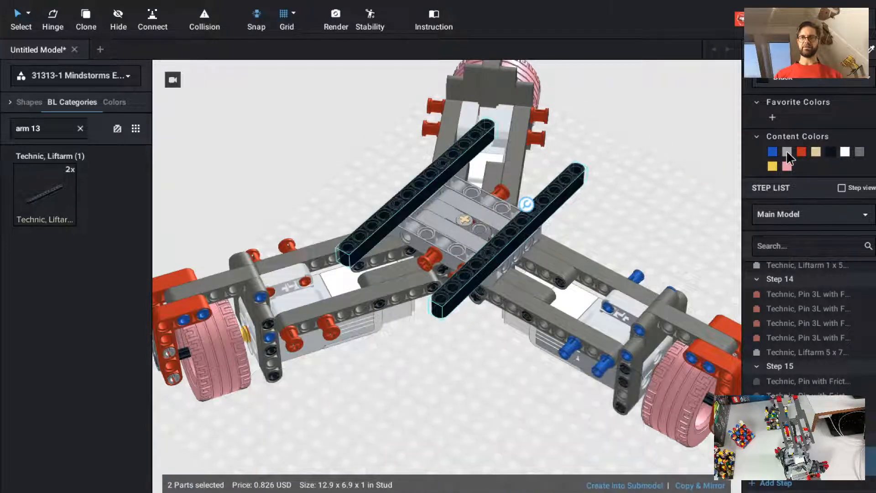
pyautogui.click(787, 151)
pyautogui.click(650, 232)
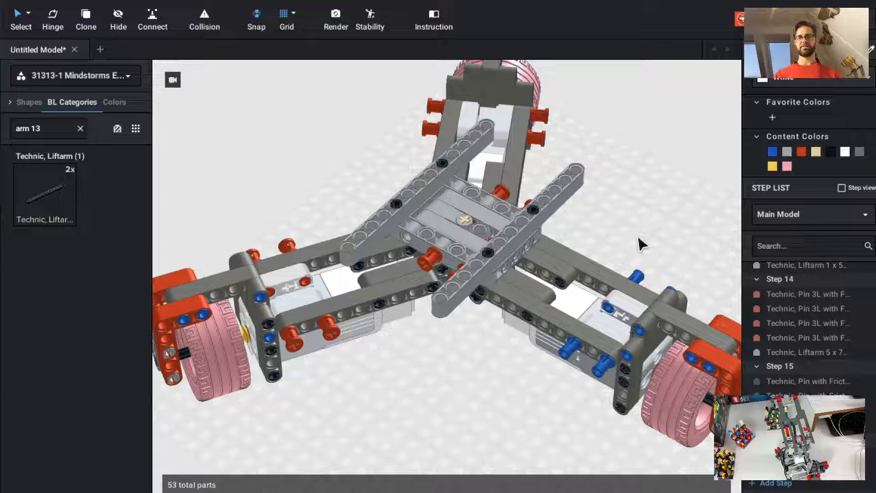
# Clone four more black friction pins upright into the bent liftarm braces.
pyautogui.moveTo(643, 242)
pyautogui.keyDown('ctrl'); pyautogui.mouseDown()
pyautogui.moveTo(638, 229)
pyautogui.moveTo(629, 236)
pyautogui.mouseUp(); pyautogui.keyUp('ctrl')
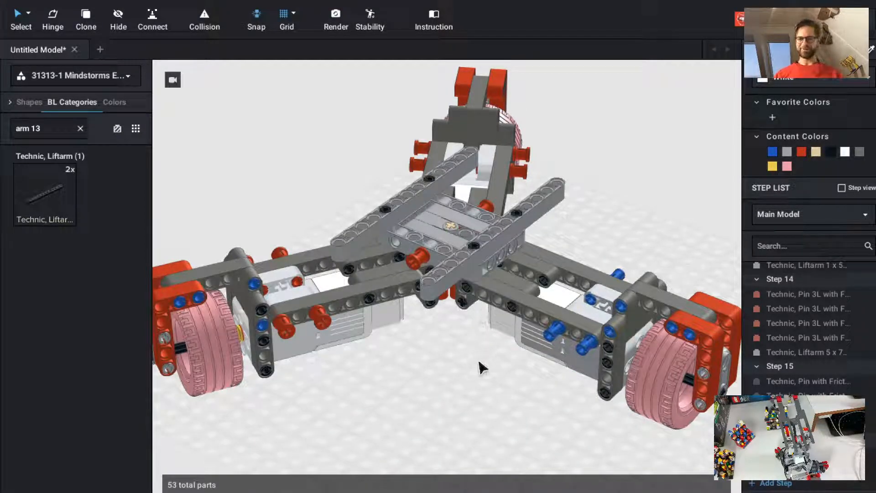
pyautogui.keyDown('ctrl'); pyautogui.moveTo(485, 372); pyautogui.dragTo(602, 253); pyautogui.keyUp('ctrl')
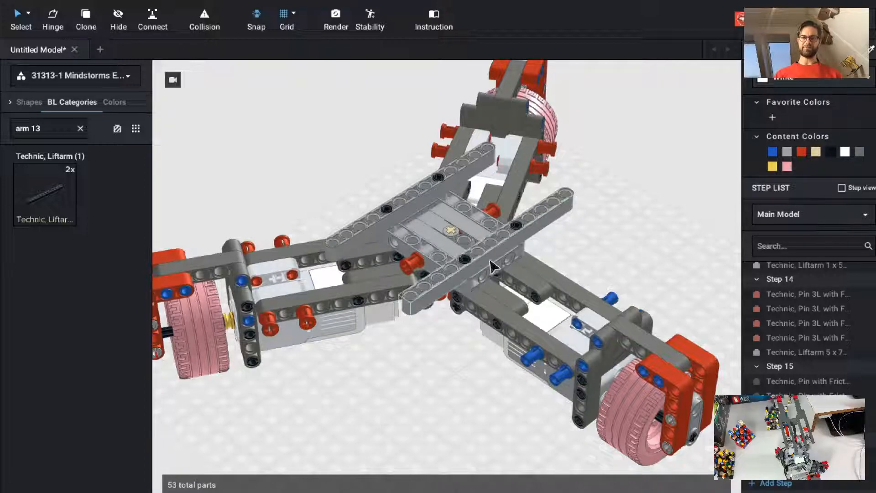
pyautogui.press('c')
pyautogui.click(466, 260)
pyautogui.click(412, 293)
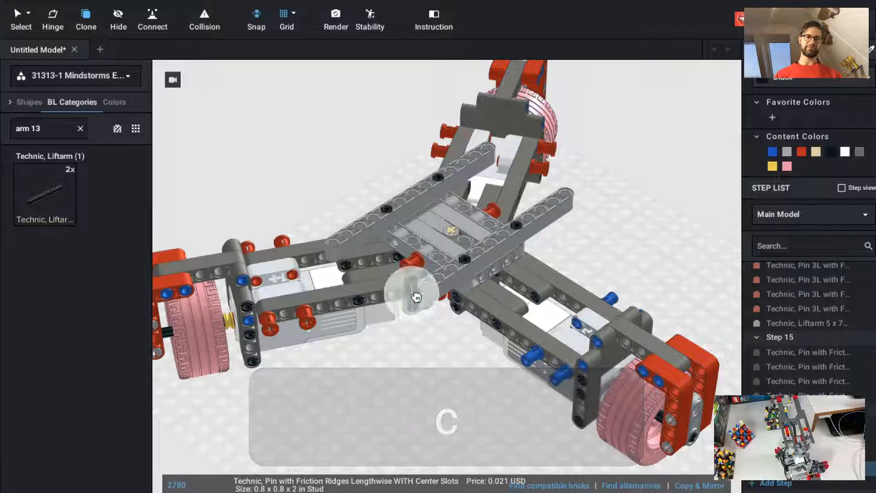
pyautogui.click(332, 238)
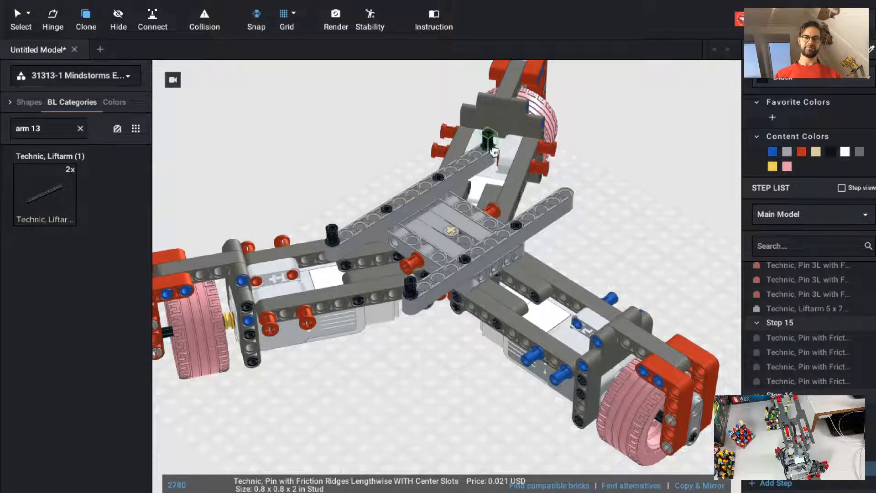
pyautogui.click(494, 149)
pyautogui.click(570, 194)
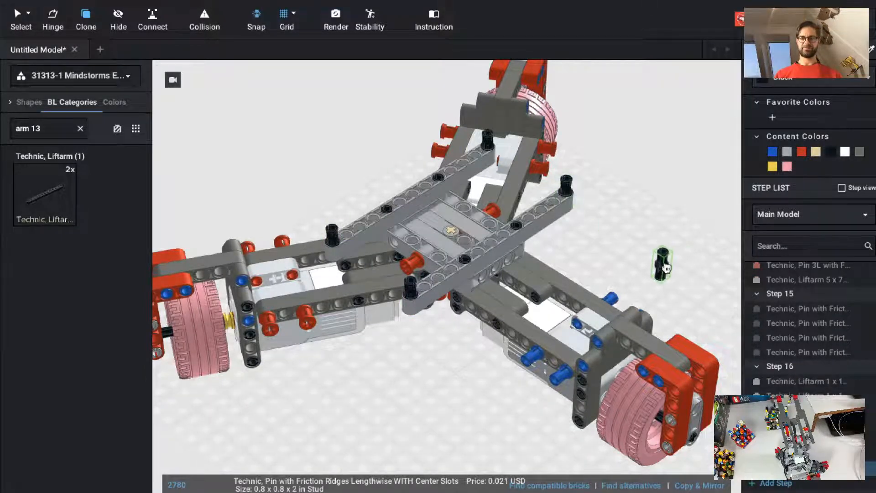
pyautogui.press('Escape')
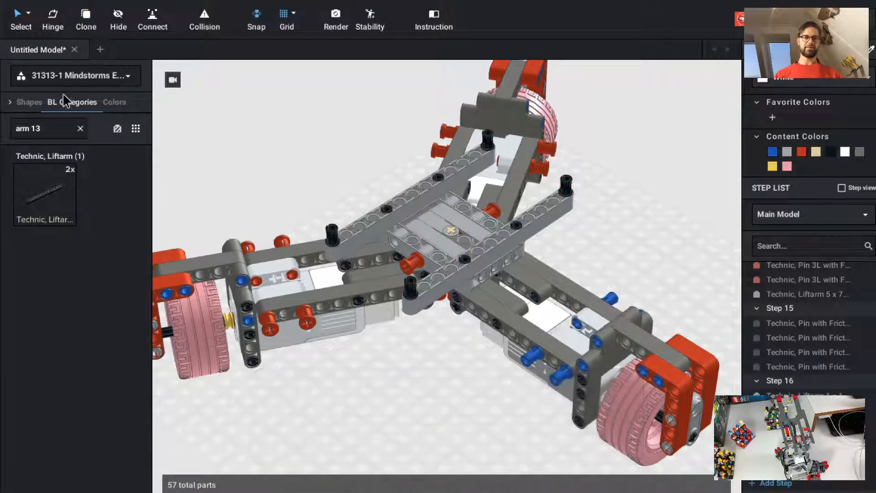
# Switch to the Master palette and bring the EV3 Complete Brick into the model.
pyautogui.click(122, 78)
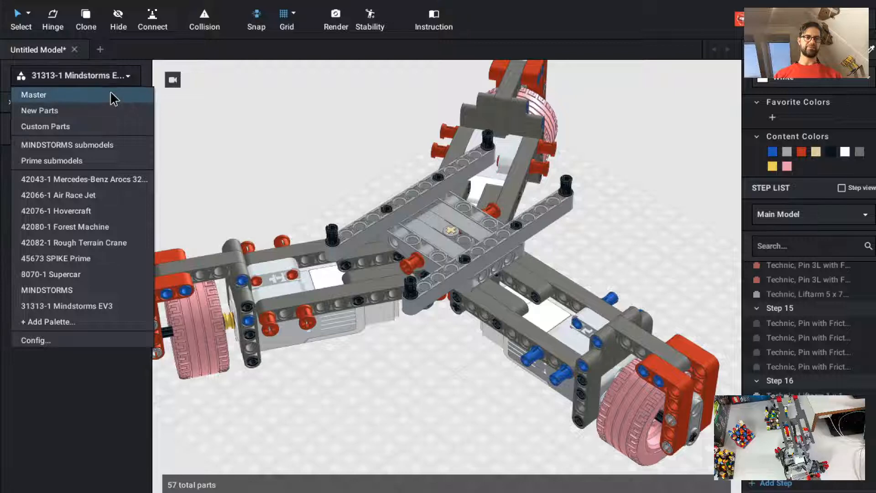
pyautogui.click(91, 96)
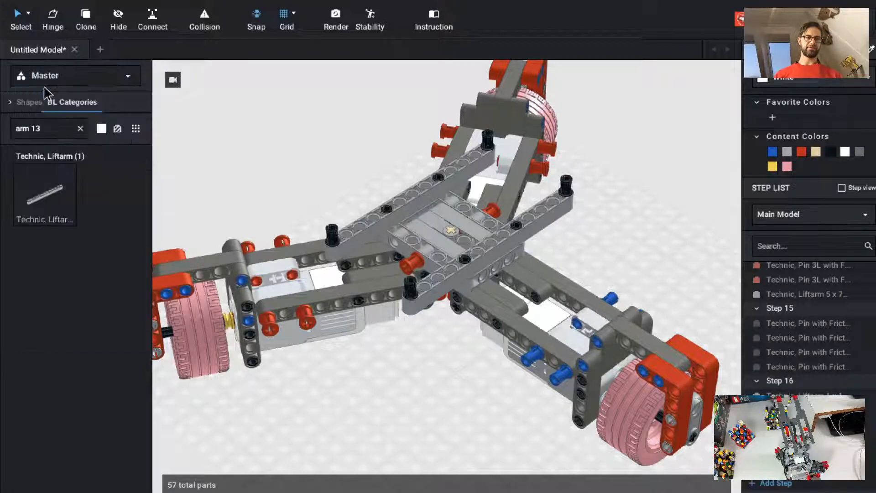
pyautogui.click(80, 129)
pyautogui.write('ev3')
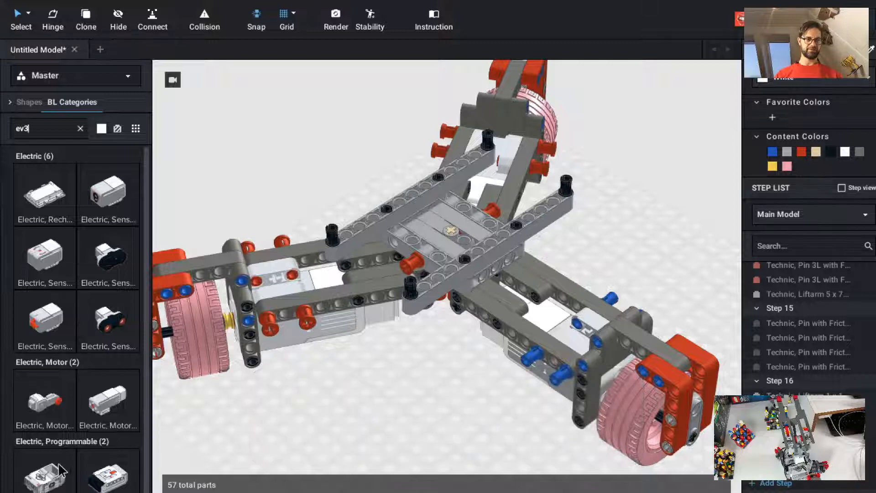
pyautogui.moveTo(53, 482); pyautogui.dragTo(435, 198)
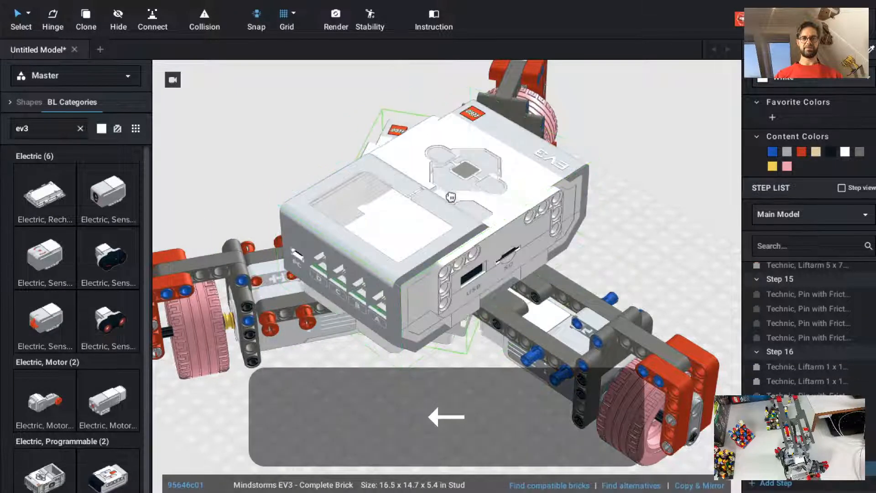
pyautogui.press('Escape')
# Turn the EV3 brick around and seat it on the central hub in a new step.
pyautogui.click(468, 222)
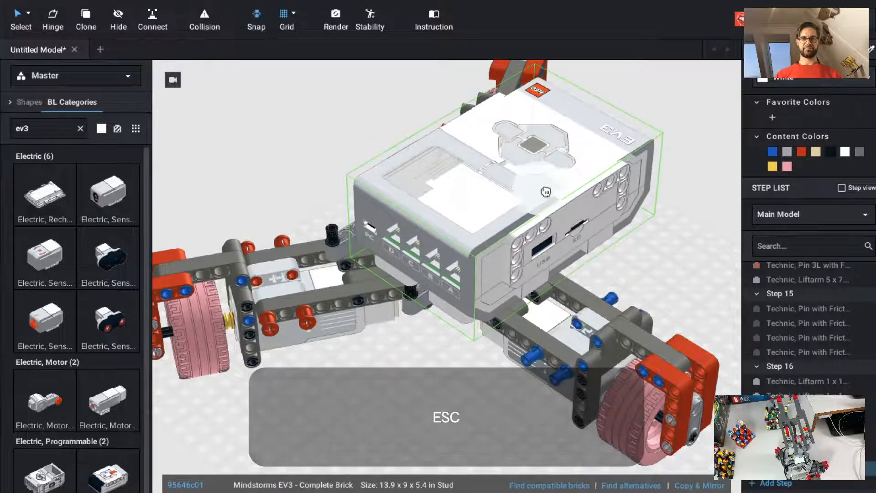
pyautogui.press('Left')
pyautogui.press('Left')
pyautogui.moveTo(484, 141); pyautogui.dragTo(450, 169)
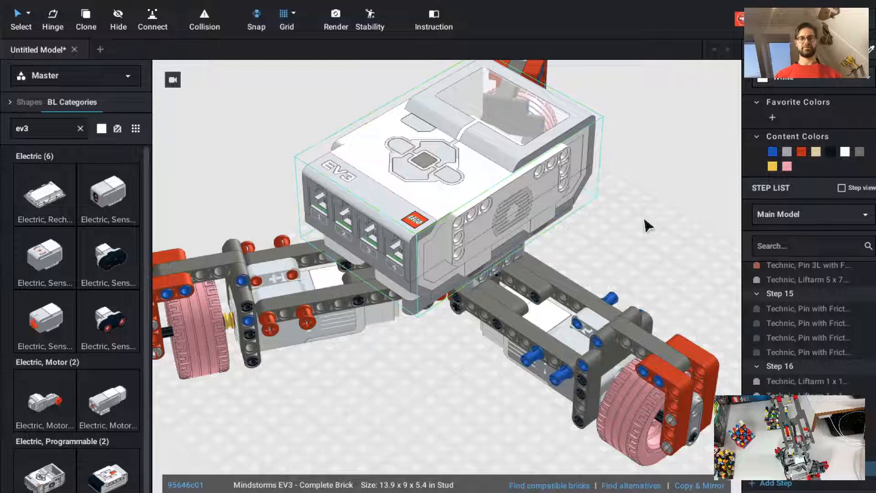
pyautogui.click(654, 233)
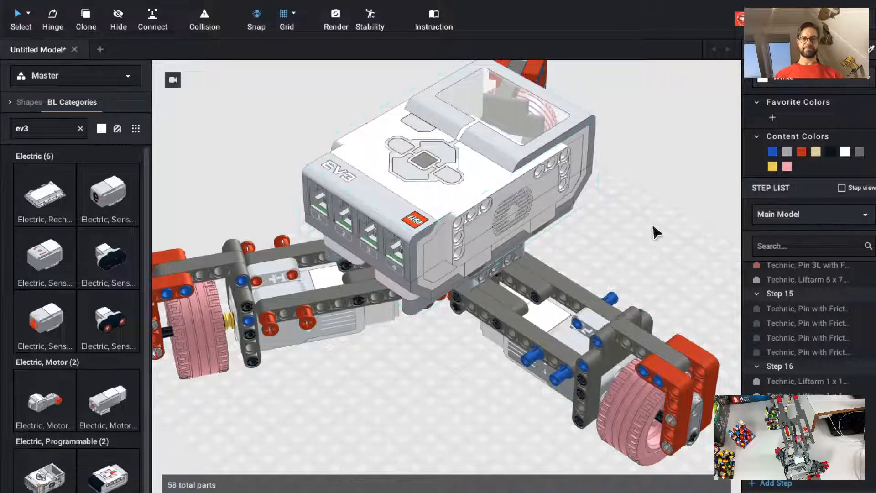
pyautogui.click(791, 488)
pyautogui.click(794, 435)
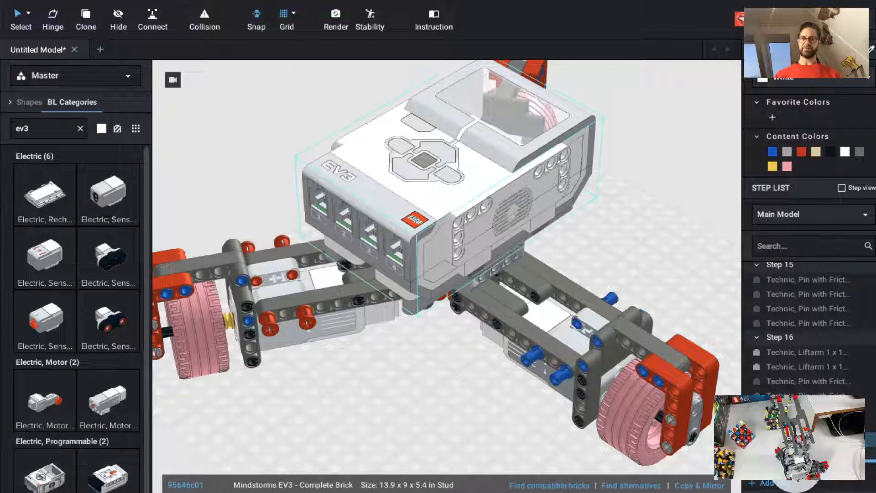
pyautogui.click(350, 395)
pyautogui.scroll(-2, 407, 450)
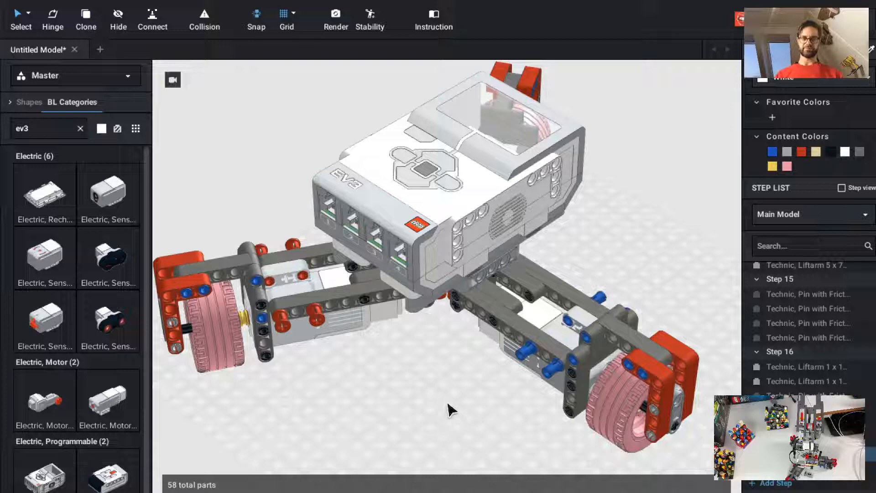
# Switch the parts palette back to 31313-1 Mindstorms EV3.
pyautogui.click(80, 128)
pyautogui.click(101, 78)
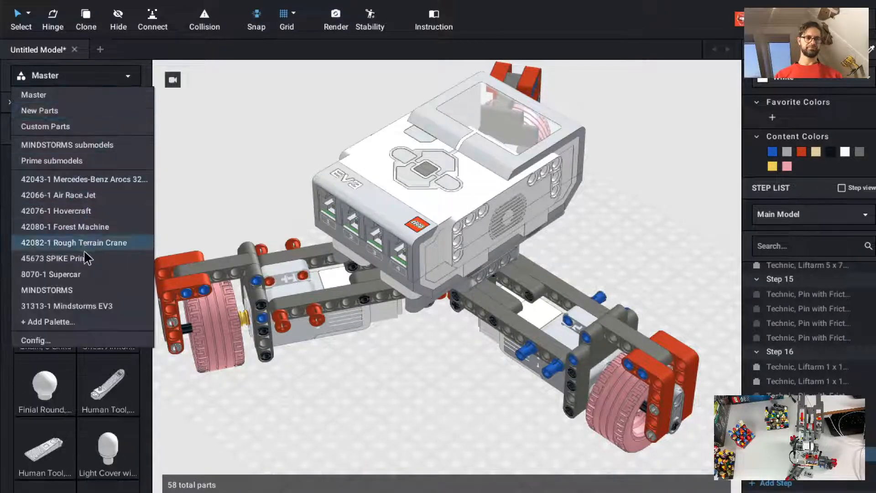
pyautogui.click(87, 306)
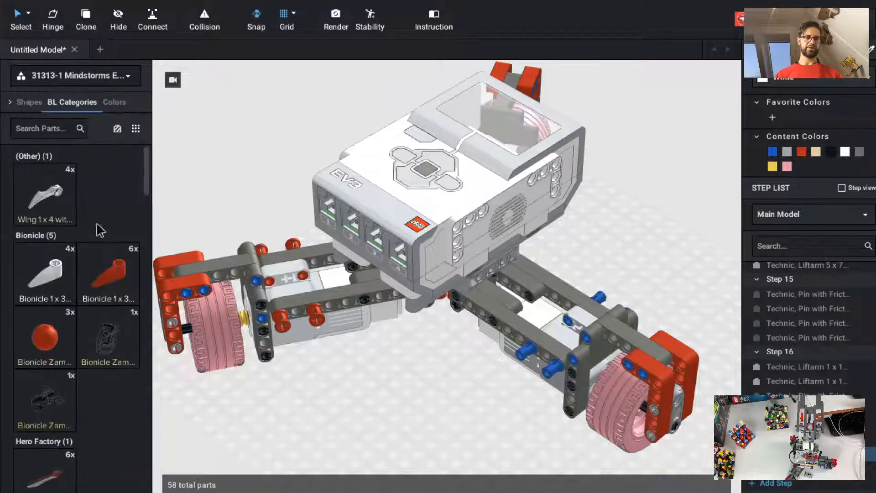
pyautogui.click(57, 128)
# Plug five black friction pins sideways into the EV3 brick's side holes.
pyautogui.write('pin')
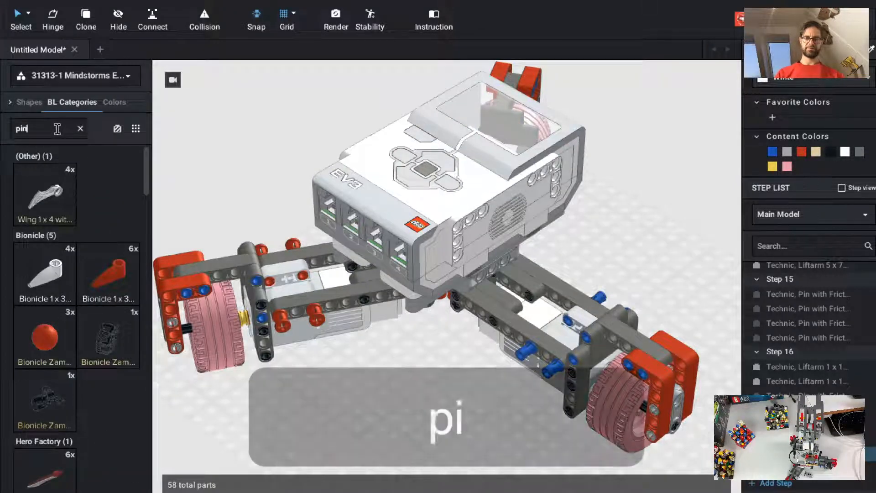
pyautogui.scroll(-10, 125, 307)
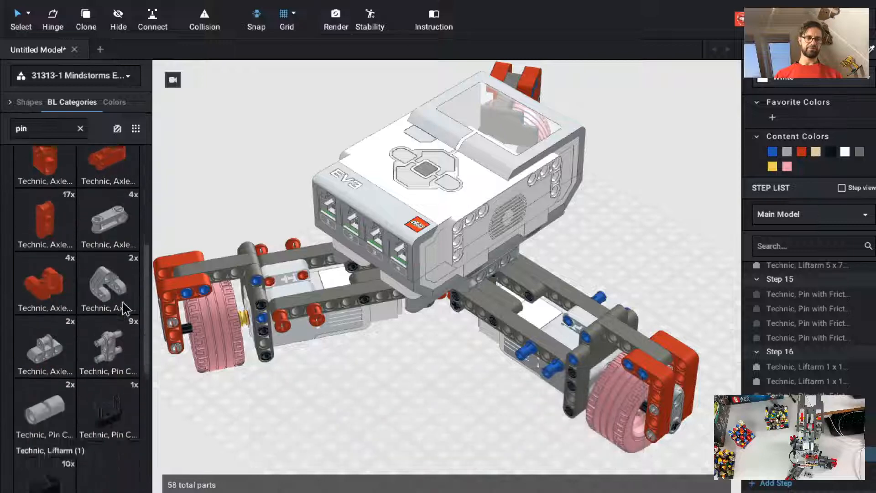
pyautogui.click(103, 319)
pyautogui.press('Left')
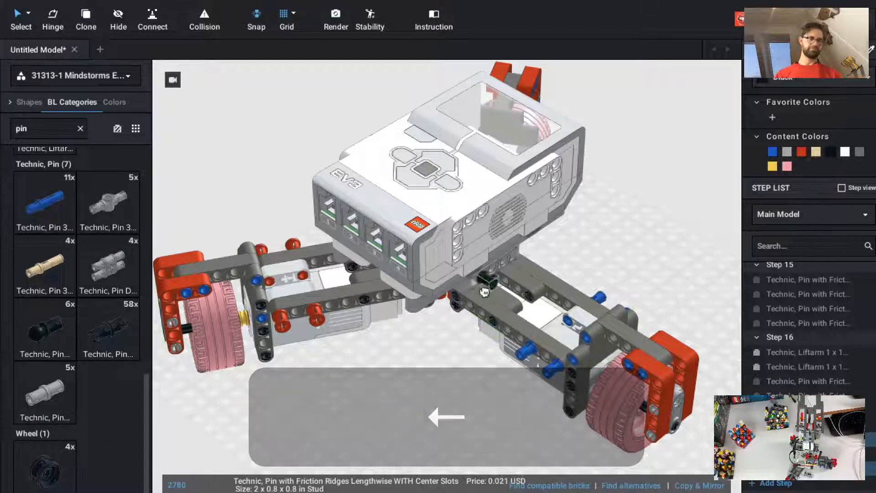
pyautogui.click(458, 267)
pyautogui.click(458, 242)
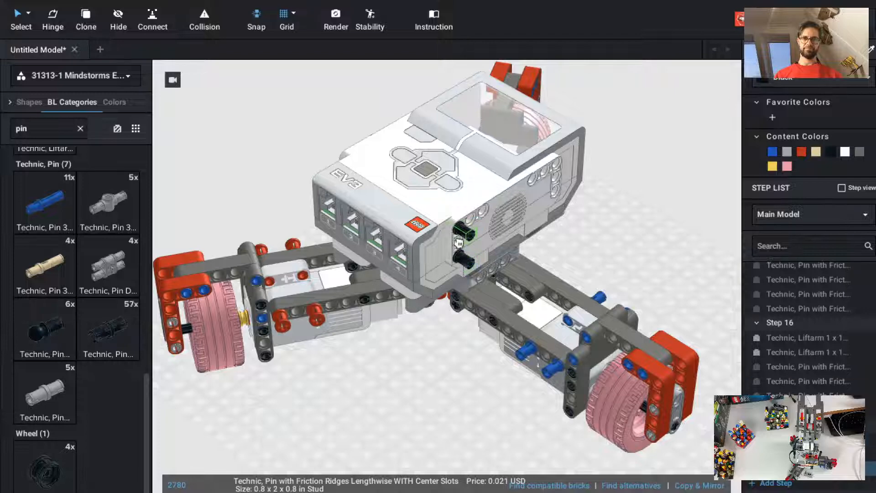
pyautogui.click(456, 250)
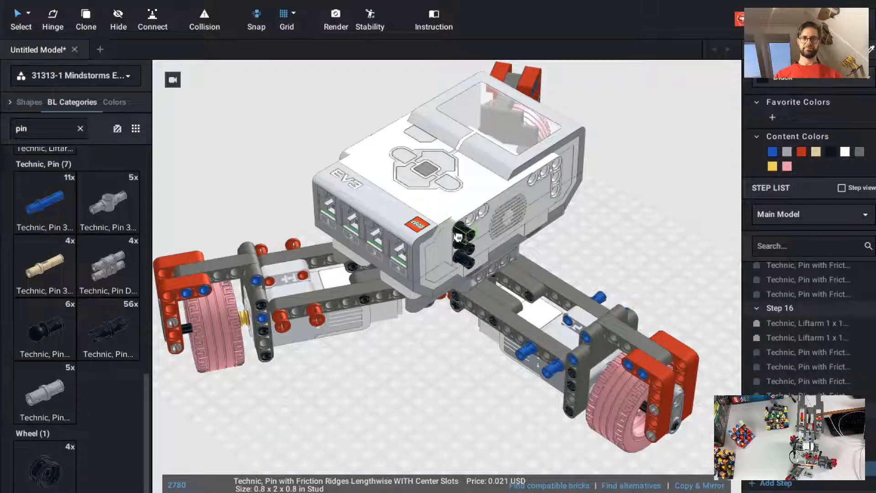
pyautogui.click(464, 238)
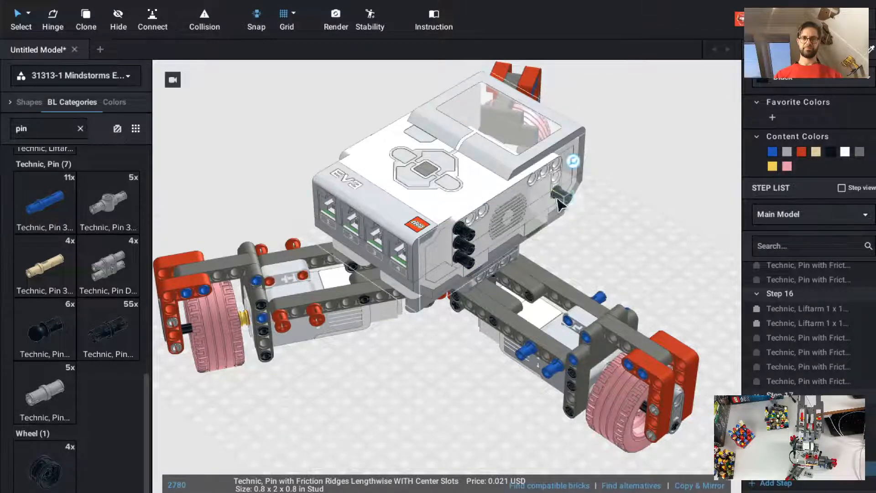
pyautogui.click(561, 200)
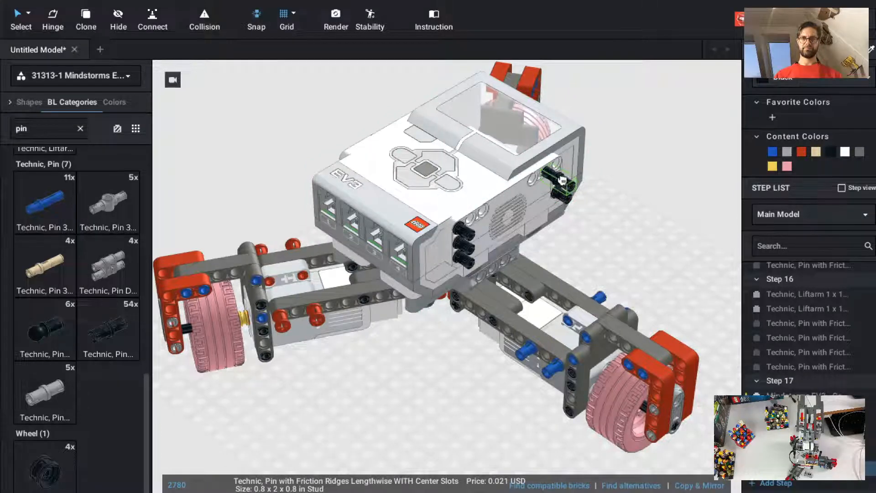
pyautogui.moveTo(572, 200)
pyautogui.keyDown('ctrl'); pyautogui.mouseDown()
pyautogui.moveTo(555, 192)
pyautogui.moveTo(567, 188)
pyautogui.mouseUp(); pyautogui.keyUp('ctrl')
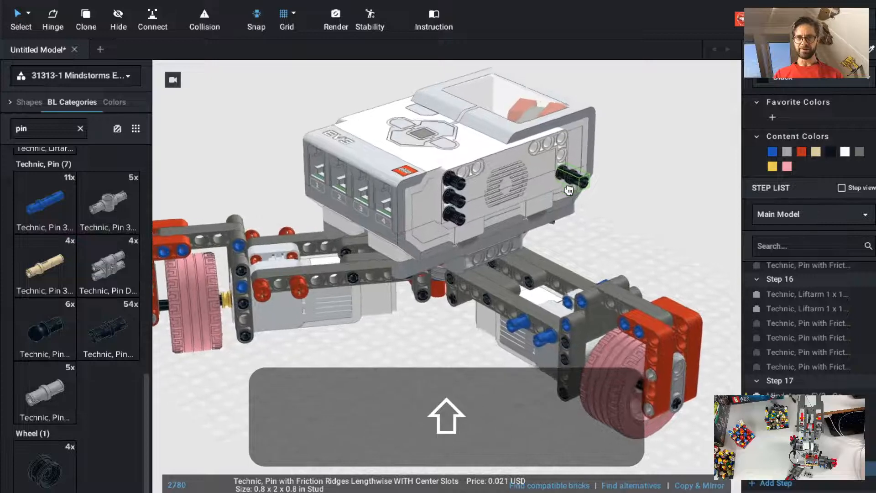
pyautogui.scroll(2, 569, 190)
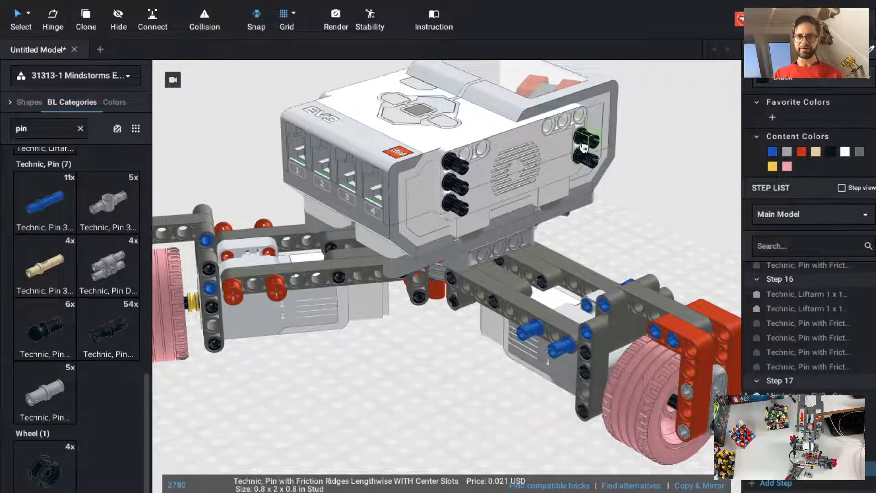
pyautogui.press('Escape')
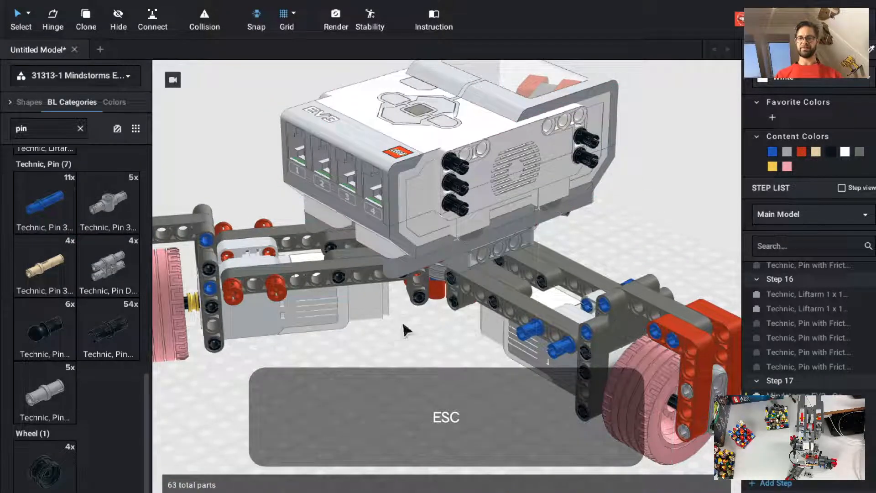
pyautogui.click(456, 192)
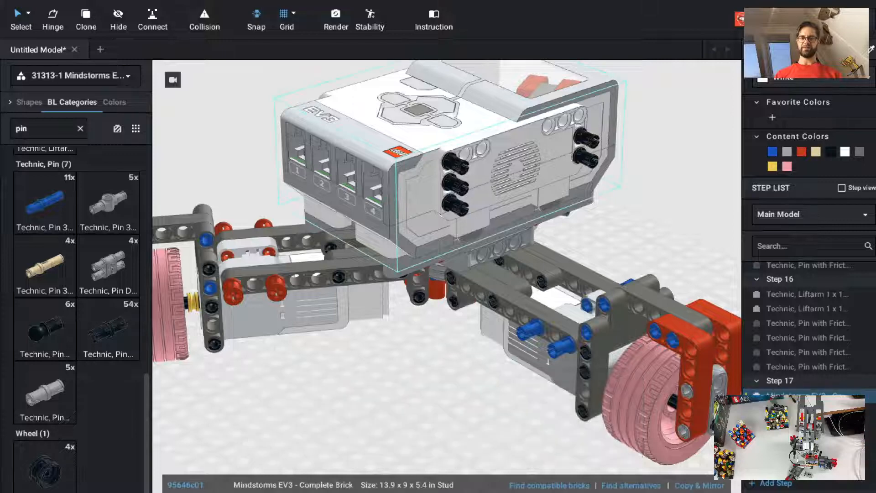
# Attach two red perpendicular 3L axle-and-pin connectors onto the EV3 brick's side pins.
pyautogui.press('super')
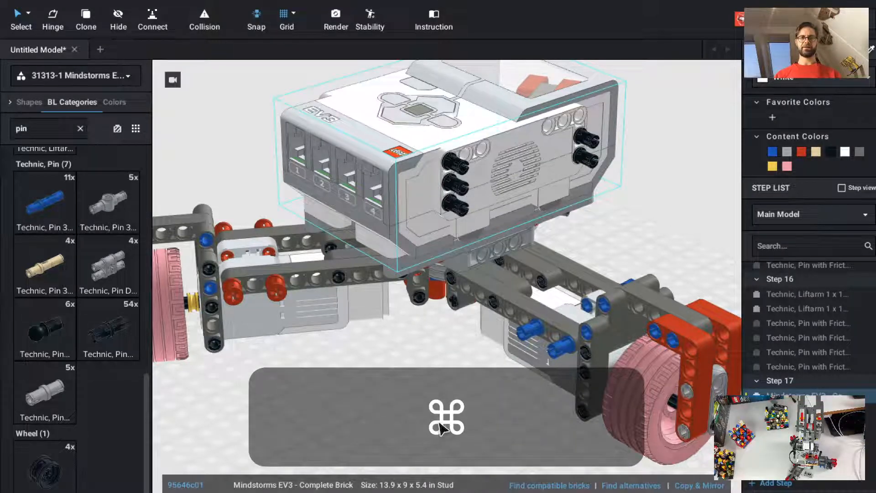
pyautogui.press('super+t')
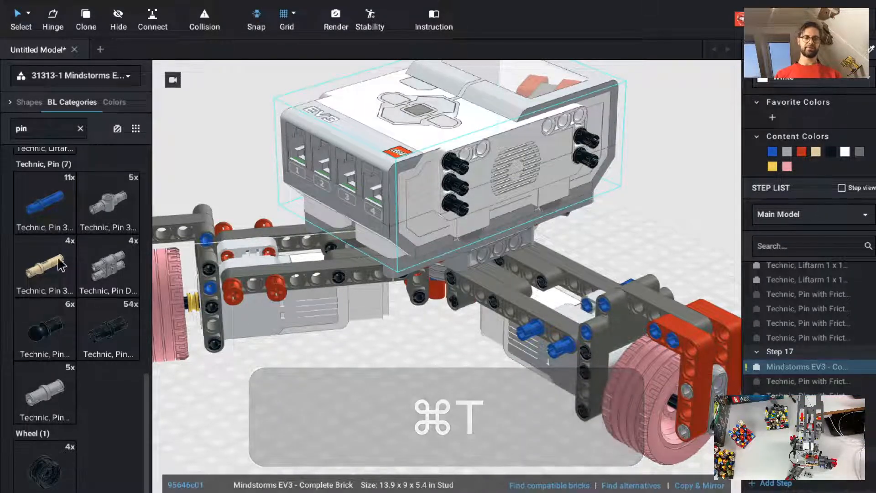
pyautogui.click(81, 129)
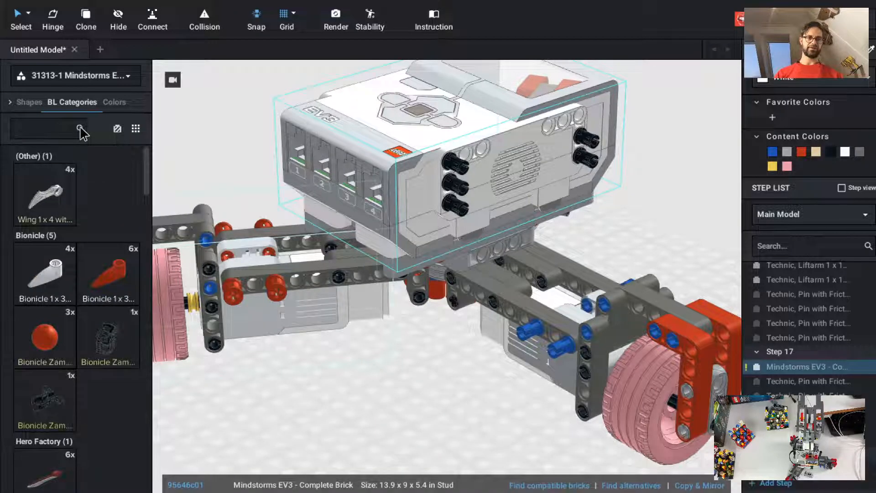
pyautogui.scroll(-15, 89, 256)
pyautogui.scroll(-2, 91, 257)
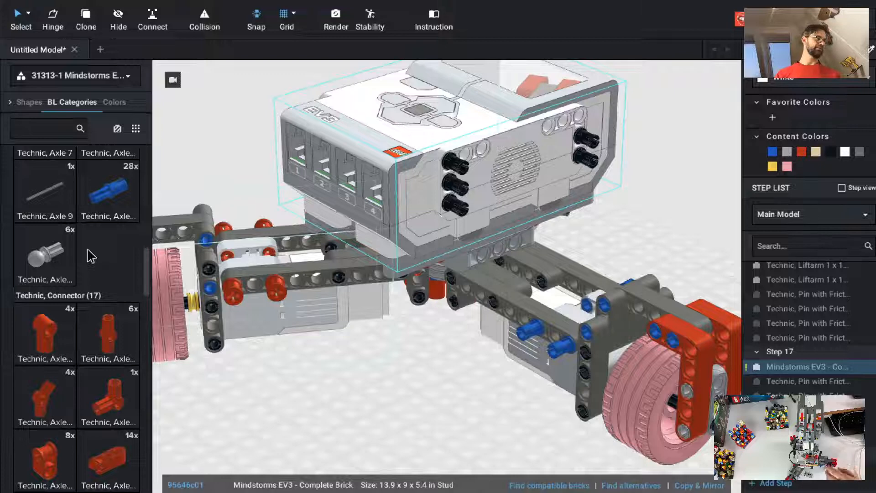
pyautogui.scroll(-5, 93, 359)
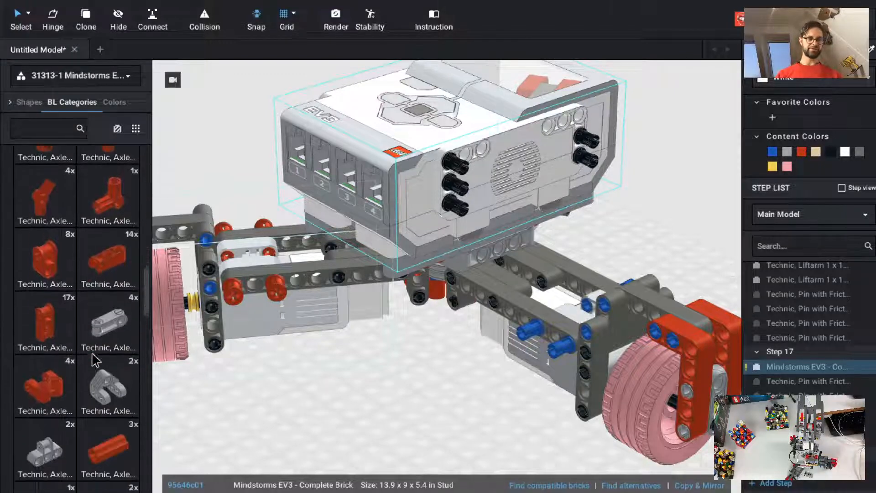
pyautogui.moveTo(109, 235); pyautogui.dragTo(459, 216)
pyautogui.press('Up')
pyautogui.press('Up')
pyautogui.click(458, 214)
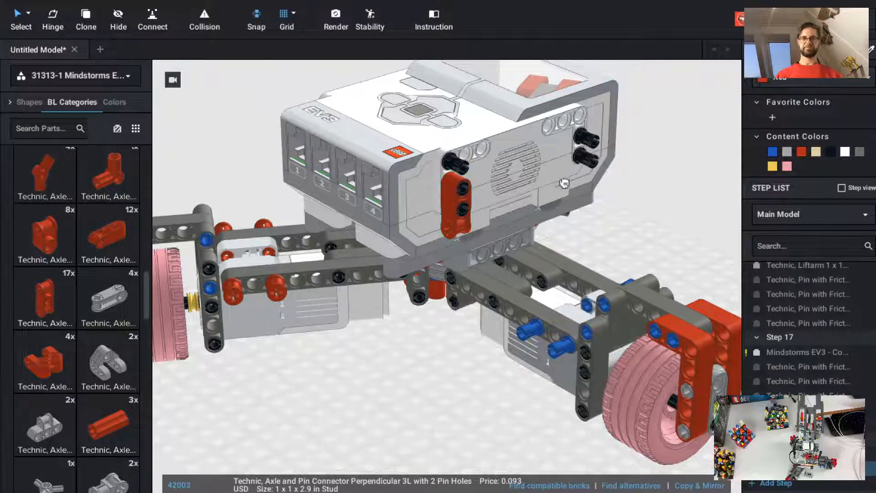
pyautogui.click(588, 164)
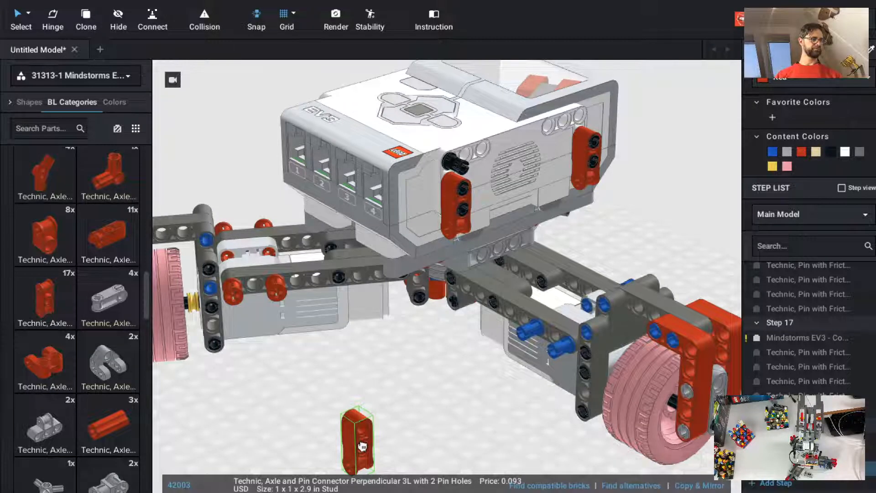
pyautogui.press('Escape')
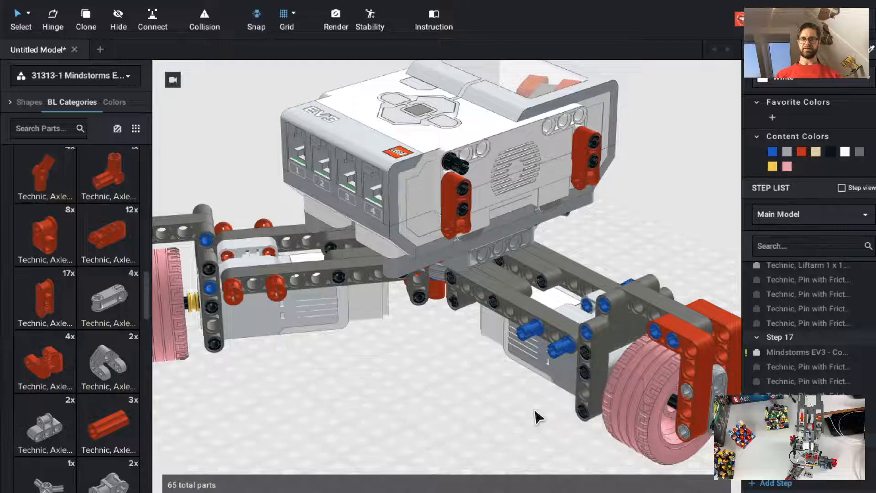
pyautogui.press('super+t')
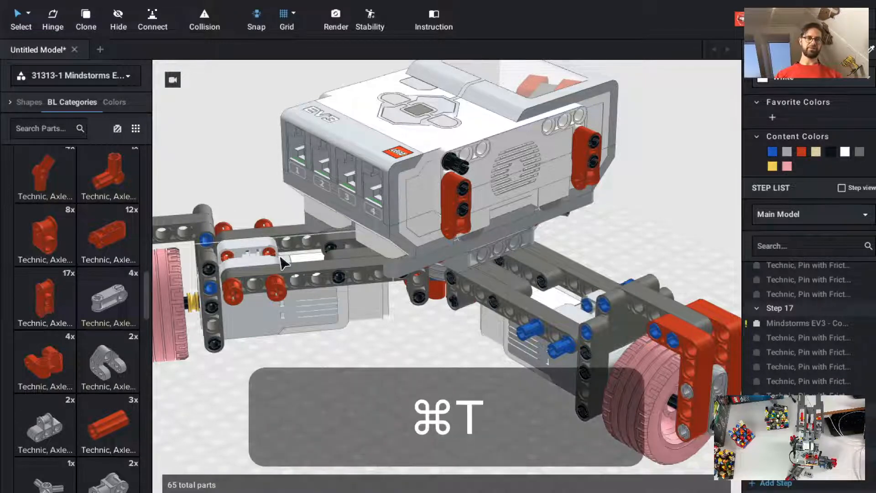
pyautogui.click(33, 130)
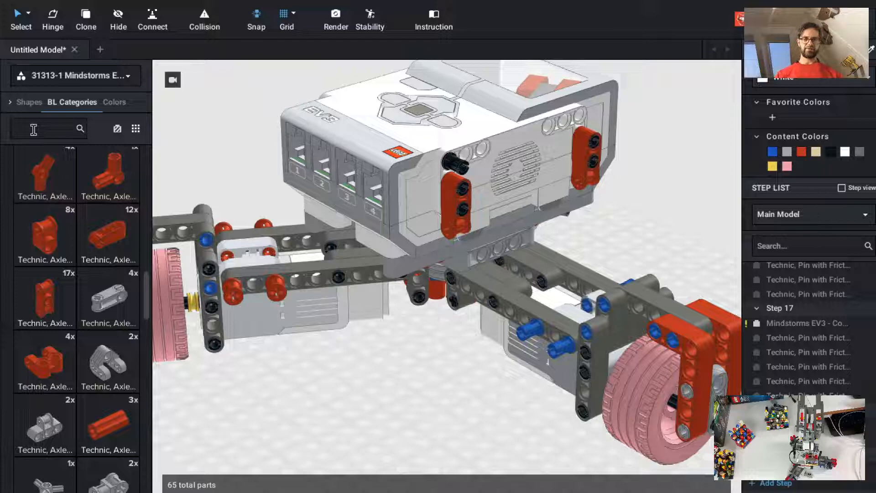
# Find the 'arm 11' double-bent liftarm and fit it between the EV3 brick's red connector and the arm.
pyautogui.write('arm')
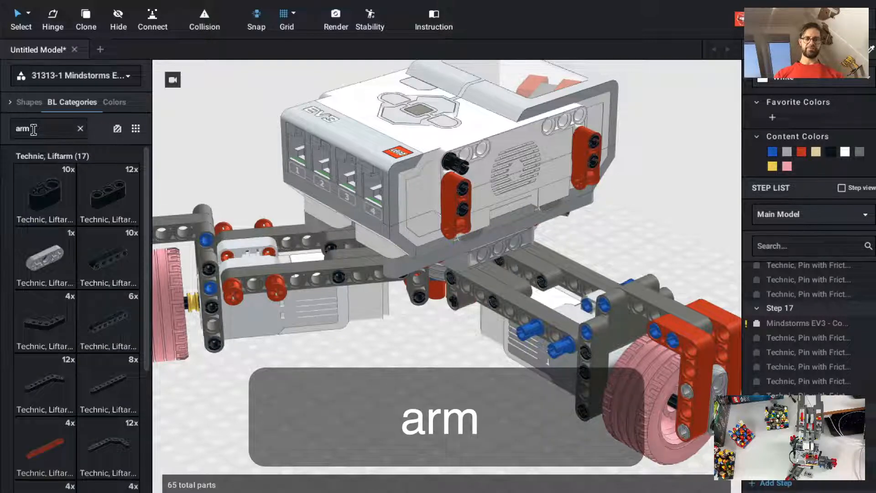
pyautogui.write(' 11')
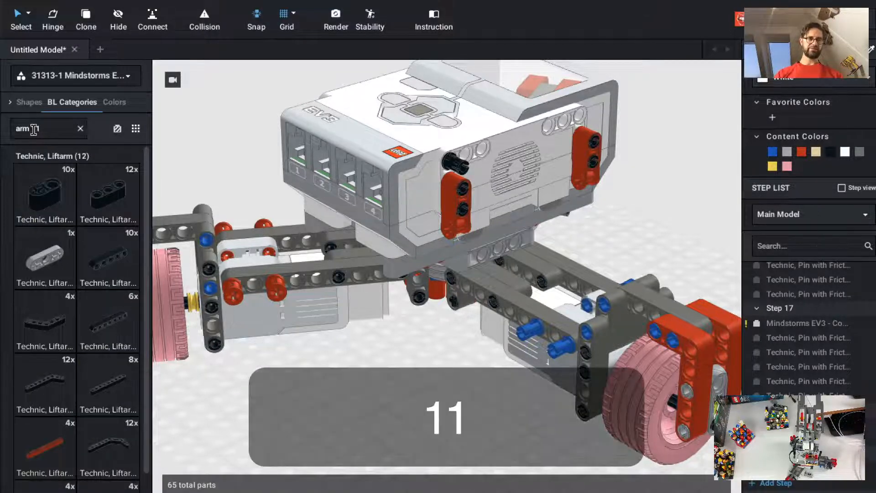
pyautogui.moveTo(110, 445); pyautogui.dragTo(422, 369)
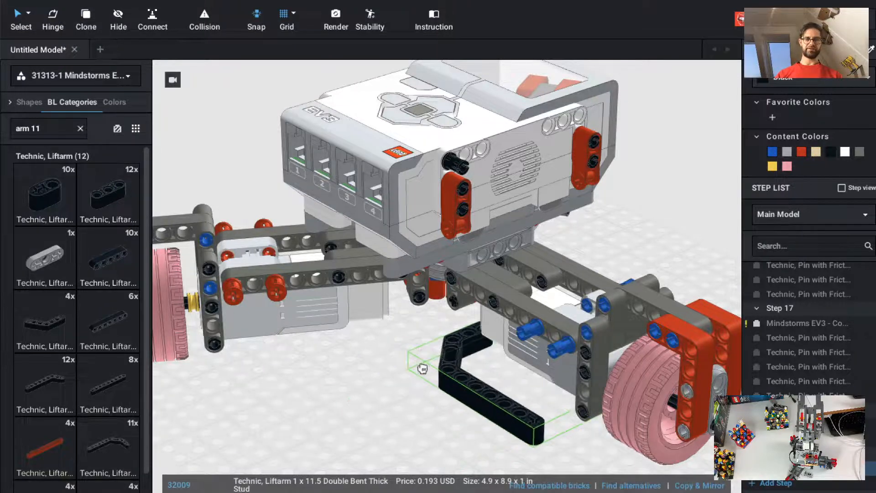
pyautogui.press('Down')
pyautogui.press('Up')
pyautogui.press('Left')
pyautogui.press('Up')
pyautogui.press('Left')
pyautogui.press('Down')
pyautogui.press('Left')
pyautogui.press('Up')
pyautogui.press('Left')
pyautogui.press('Left')
pyautogui.moveTo(422, 368); pyautogui.dragTo(485, 302)
pyautogui.click(482, 302)
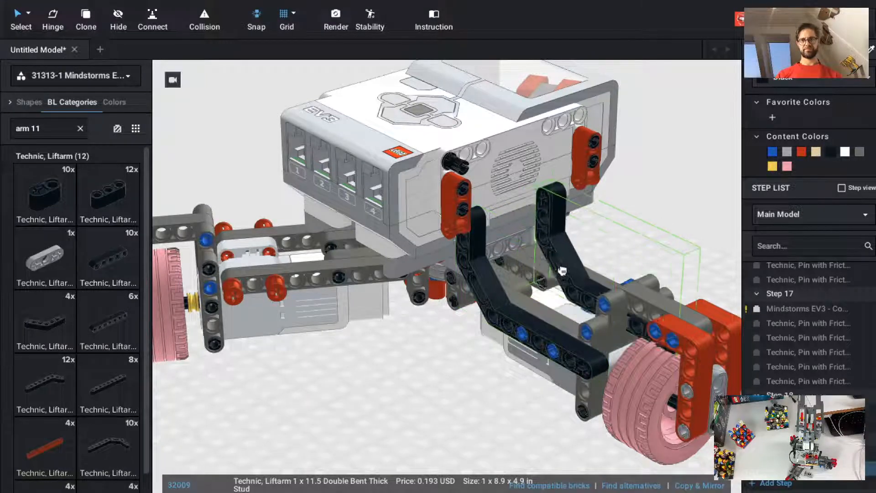
# Recolour the two bent liftarms light grey and clear the parts search.
pyautogui.moveTo(582, 254); pyautogui.dragTo(507, 258, button='right')
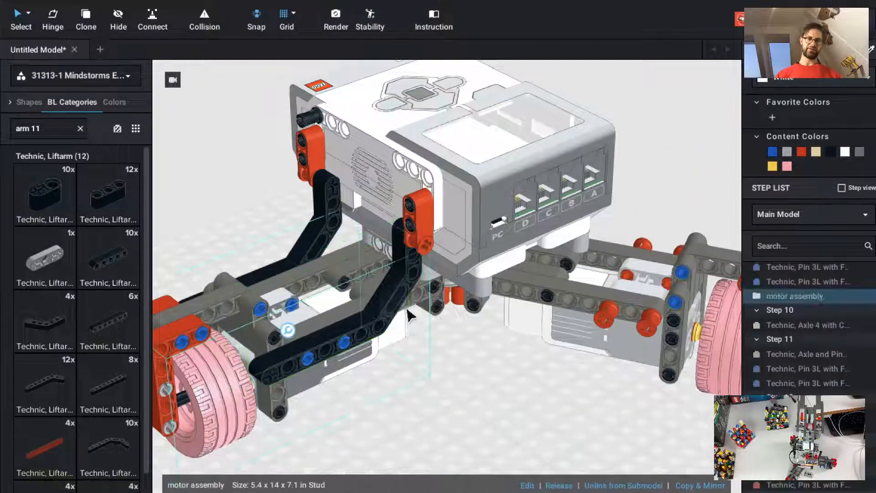
pyautogui.press('Escape')
pyautogui.moveTo(251, 193); pyautogui.dragTo(336, 193, button='right')
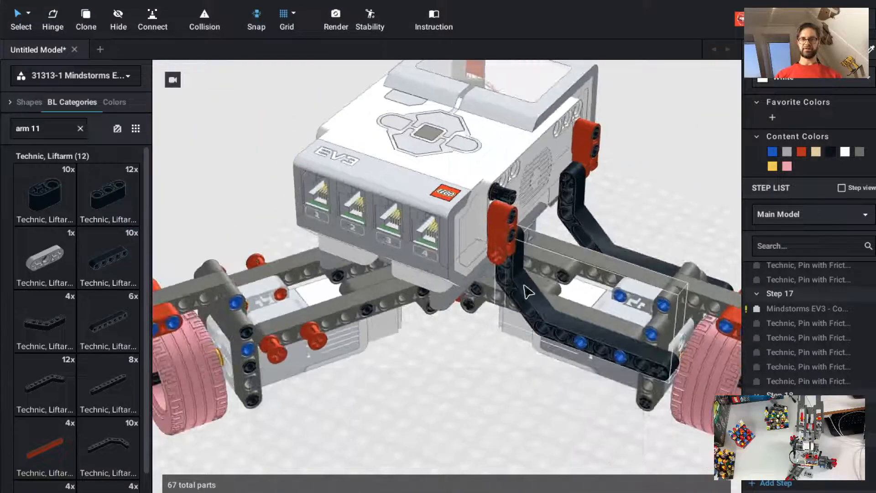
pyautogui.keyDown('super'); pyautogui.click(528, 291); pyautogui.keyUp('super')
pyautogui.keyDown('super'); pyautogui.click(586, 234); pyautogui.keyUp('super')
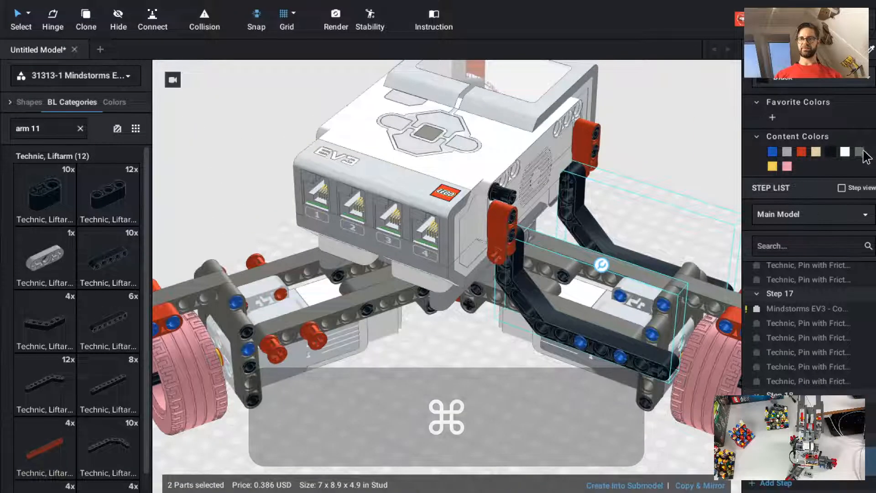
pyautogui.click(861, 151)
pyautogui.click(679, 196)
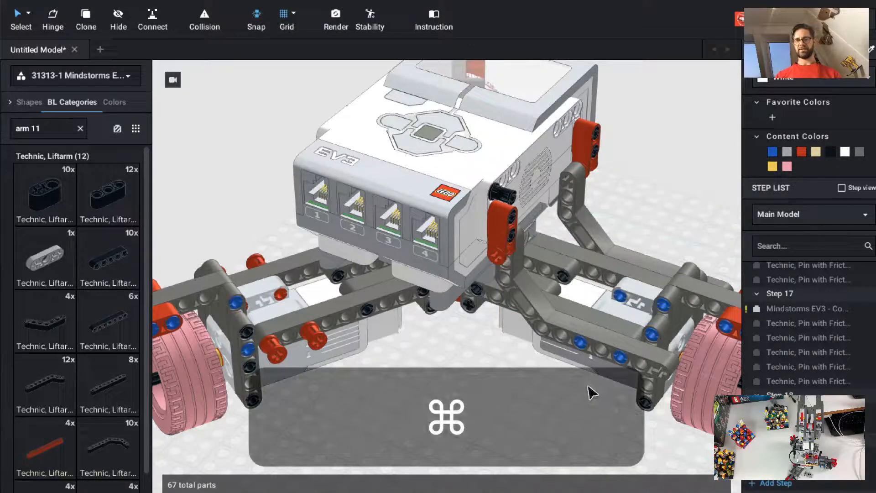
pyautogui.press('super+t')
pyautogui.click(81, 129)
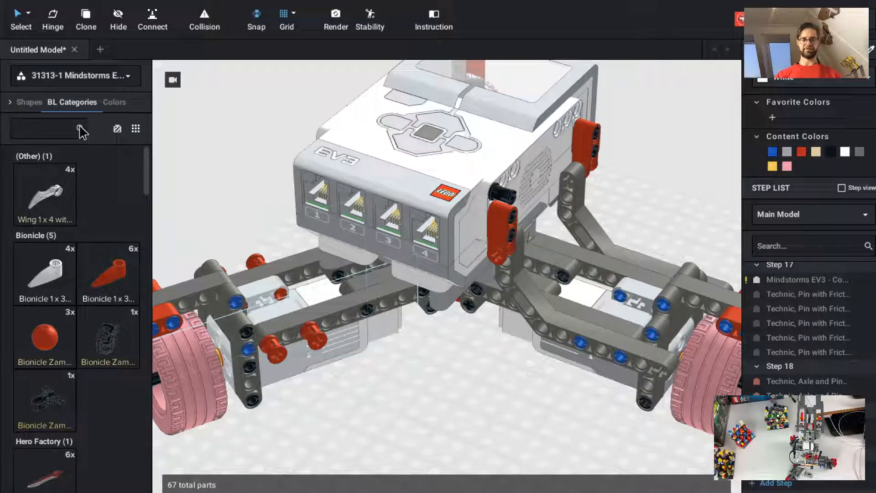
# Insert red Technic Axle 2 Notched pieces into the red connectors, bringing the model to 69 parts.
pyautogui.write('ax')
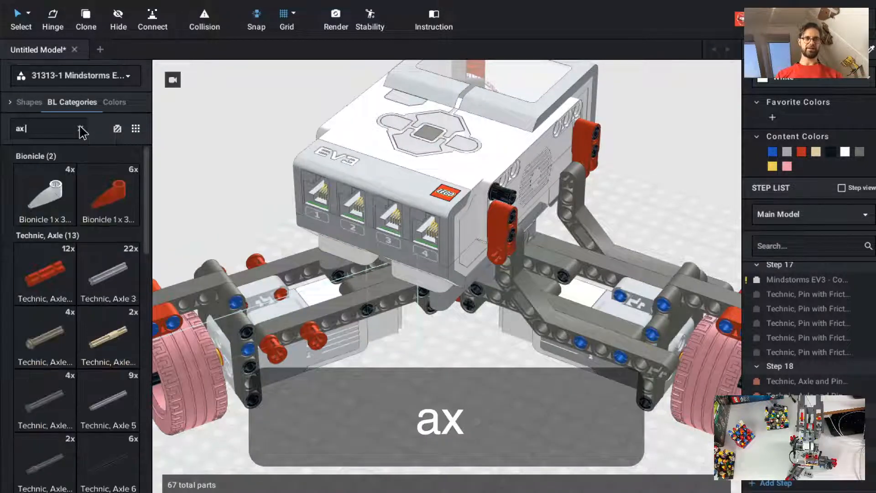
pyautogui.moveTo(45, 273); pyautogui.dragTo(537, 362)
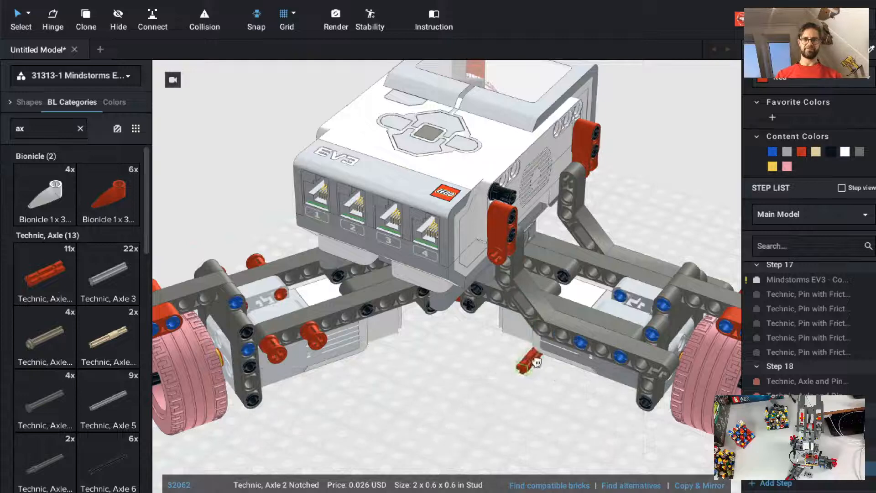
pyautogui.click(515, 249)
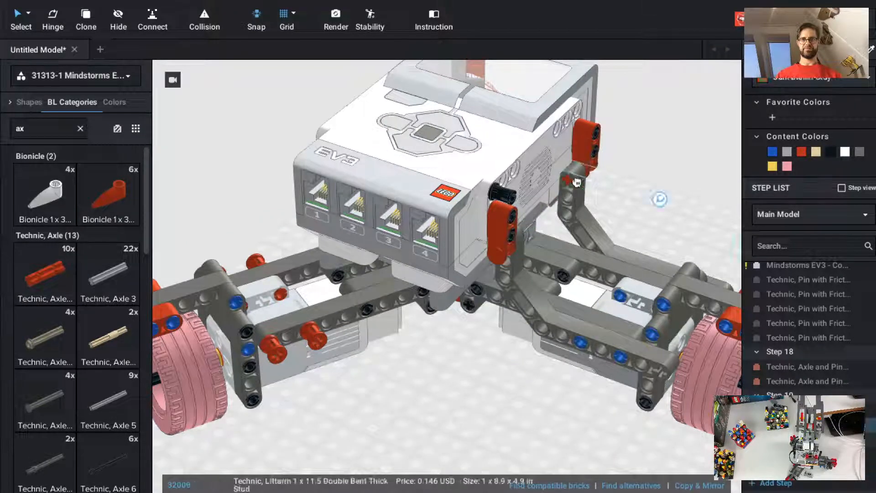
pyautogui.press('Escape')
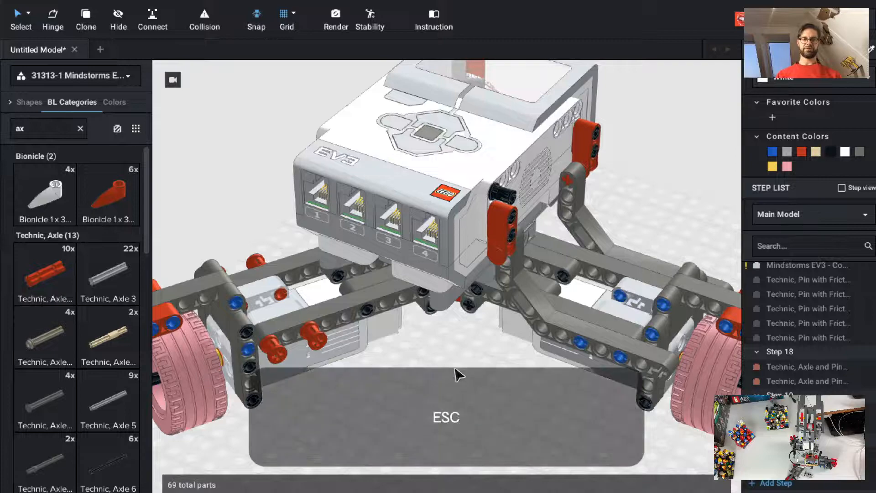
pyautogui.scroll(-3, 456, 373)
pyautogui.keyDown('ctrl'); pyautogui.moveTo(455, 373); pyautogui.dragTo(522, 383); pyautogui.keyUp('ctrl')
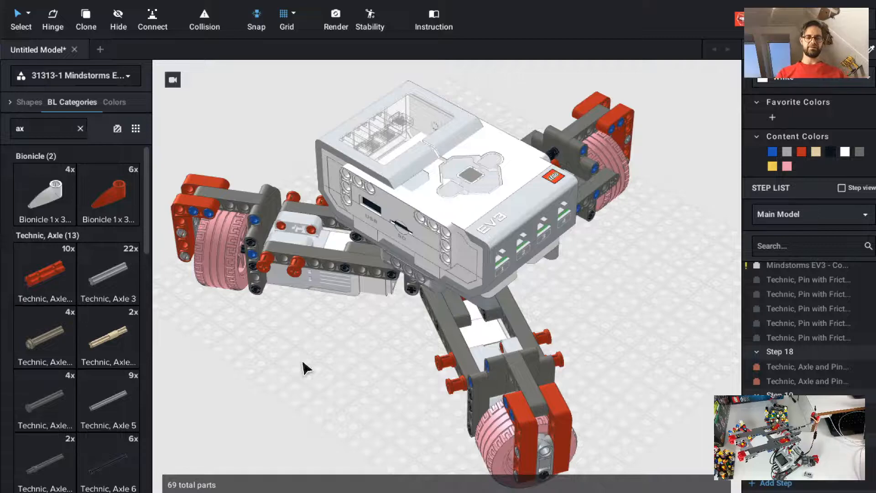
pyautogui.hotkey('ctrl', 'alt', 'shift', '2')
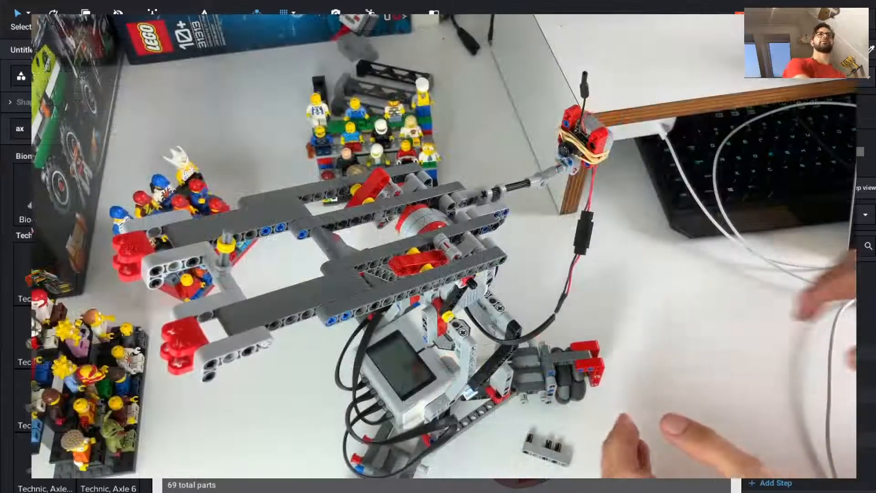
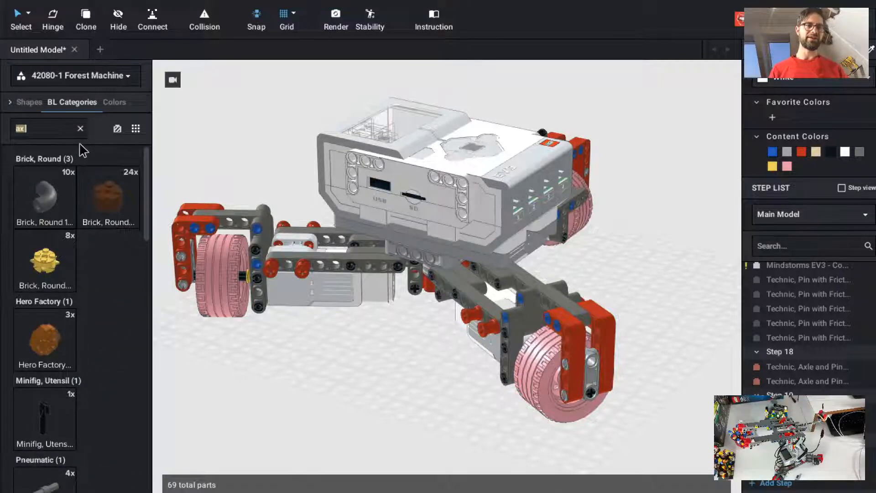
# Fit a grey Technic Pin with Pin Hole into the beam by the motor, and paste a second one for the other arm.
pyautogui.write('pin')
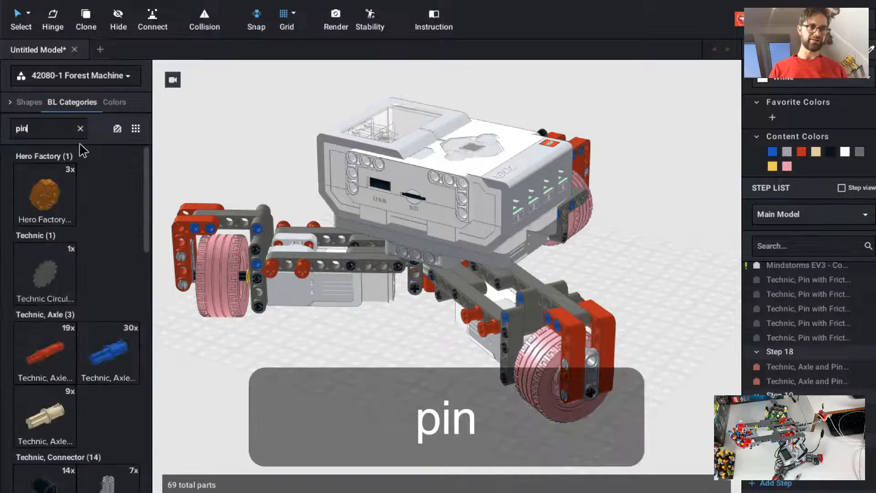
pyautogui.scroll(-10, 122, 283)
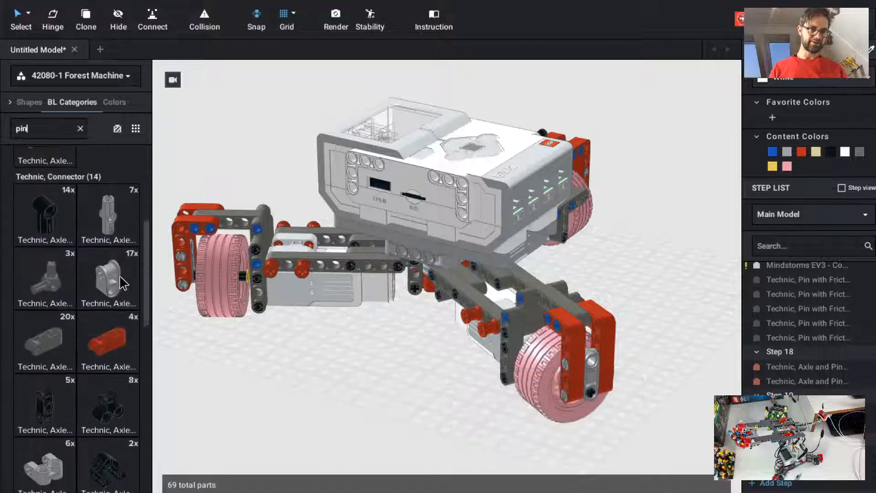
pyautogui.scroll(-10, 120, 276)
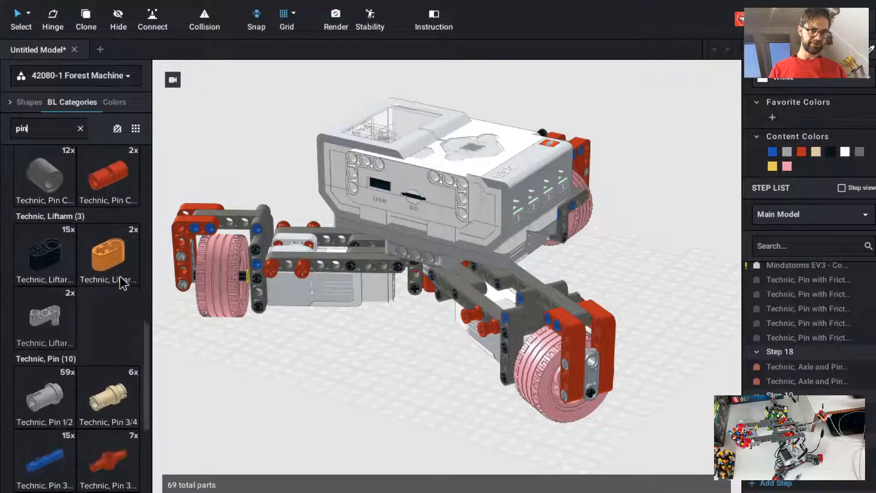
pyautogui.scroll(-1, 120, 277)
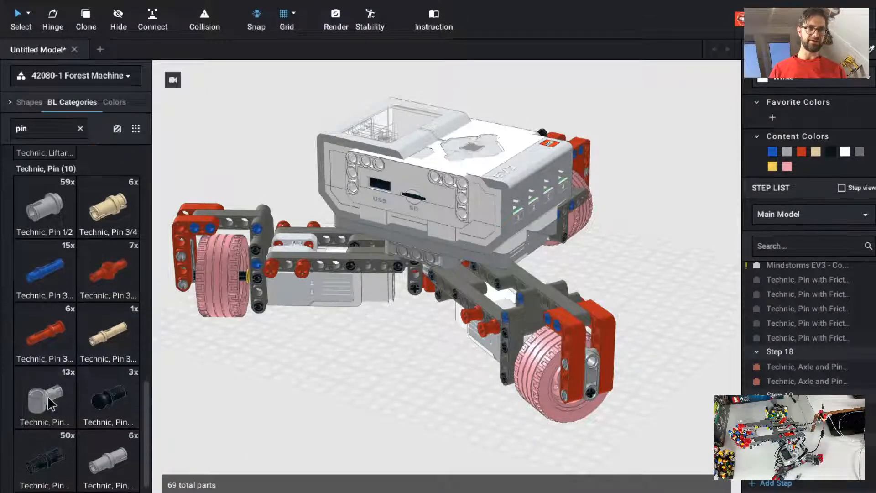
pyautogui.moveTo(49, 403); pyautogui.dragTo(277, 387)
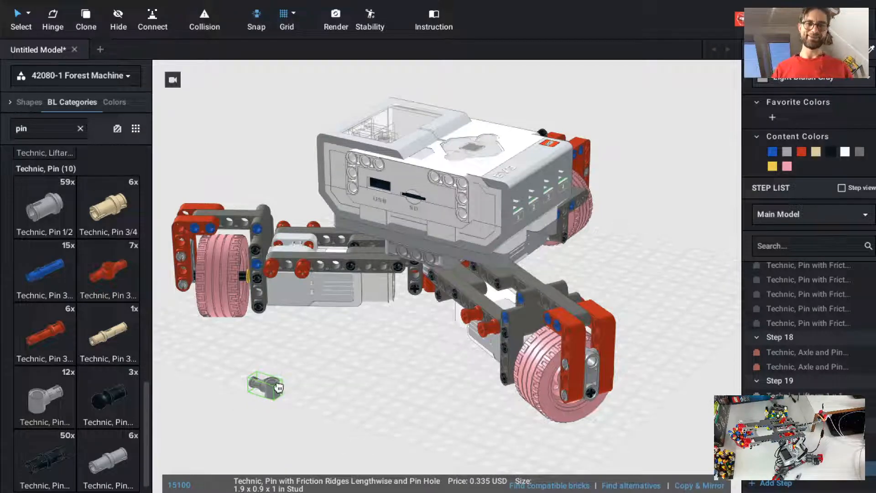
pyautogui.moveTo(278, 387); pyautogui.dragTo(332, 270)
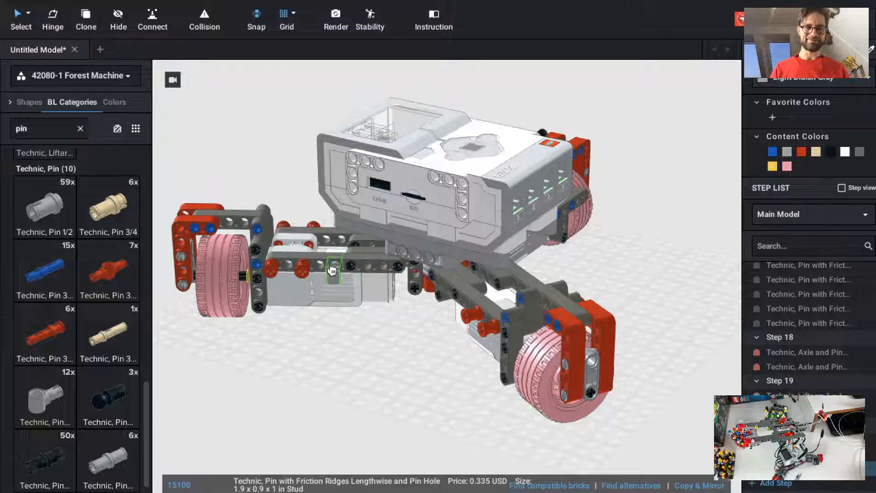
pyautogui.hotkey('ctrl', 'c')
pyautogui.hotkey('ctrl', 'v')
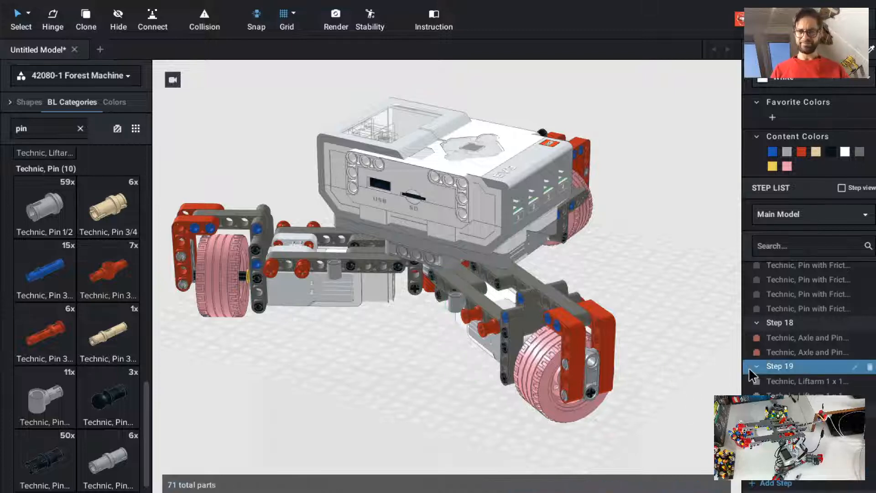
pyautogui.press('Escape')
# Select both grey pins to check their placement, then deselect them.
pyautogui.click(456, 302)
pyautogui.keyDown('shift'); pyautogui.click(334, 269); pyautogui.keyUp('shift')
pyautogui.click(797, 458)
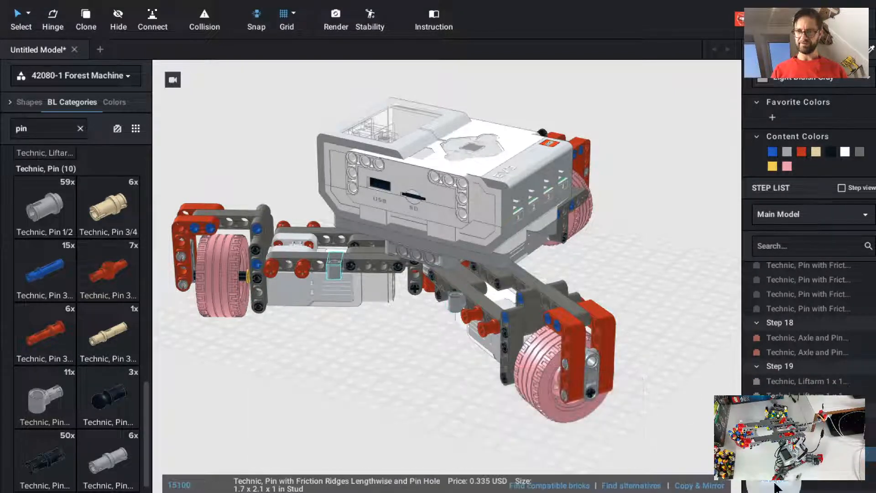
pyautogui.scroll(-1, 777, 466)
pyautogui.keyDown('shift'); pyautogui.click(798, 440); pyautogui.keyUp('shift')
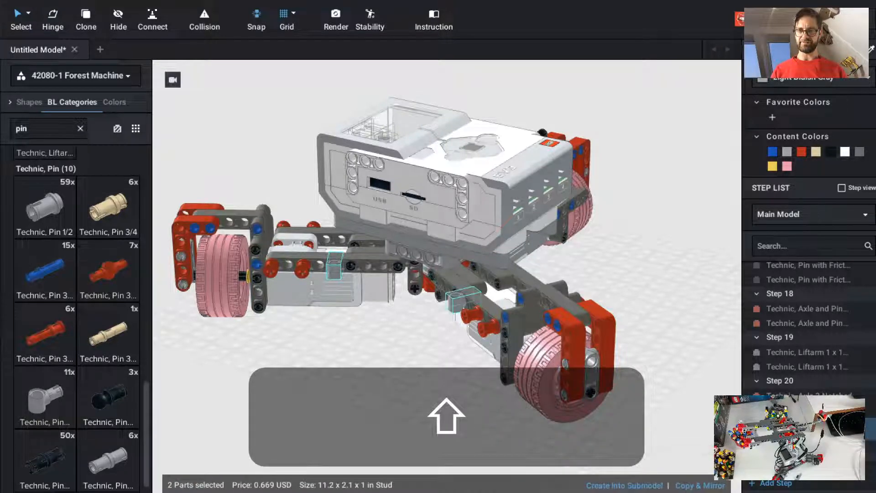
pyautogui.click(386, 386)
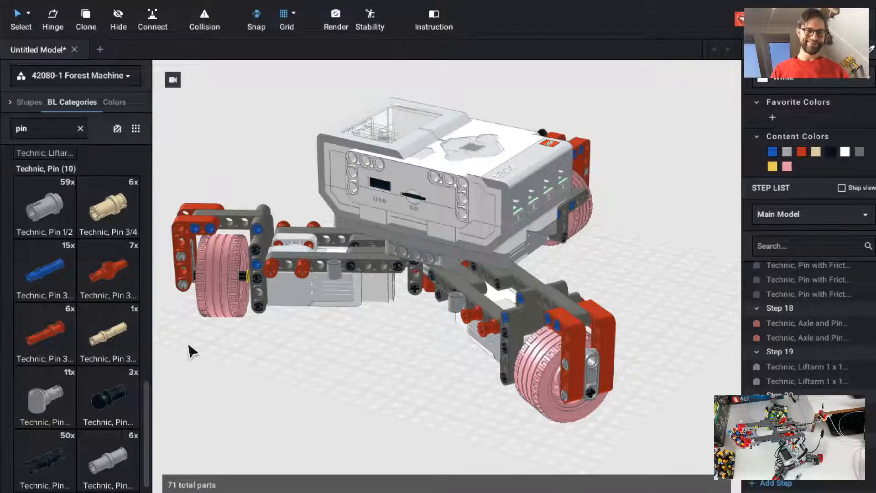
# Stand a blue Technic Pin 3L upright in a beam hole on each frame arm.
pyautogui.moveTo(39, 273); pyautogui.dragTo(286, 343)
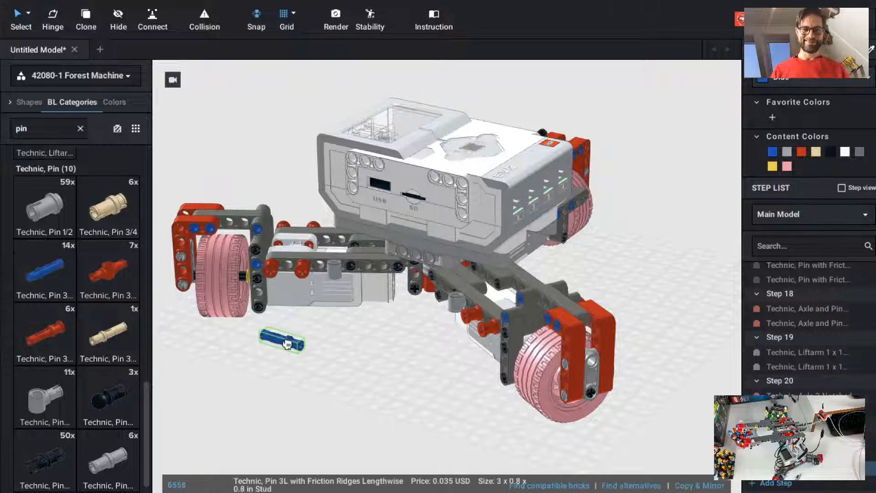
pyautogui.press('Right')
pyautogui.press('Up')
pyautogui.press('Up')
pyautogui.press('Up')
pyautogui.moveTo(287, 344); pyautogui.dragTo(343, 259)
pyautogui.click(343, 259)
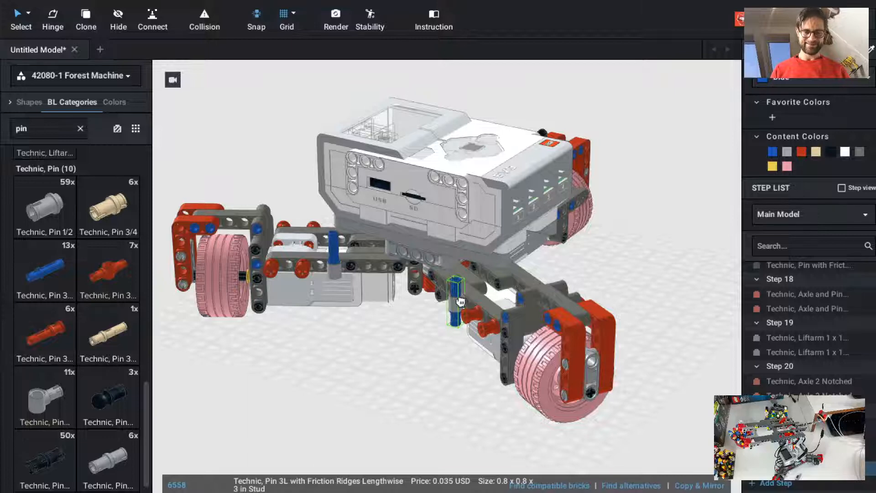
pyautogui.press('Up')
pyautogui.click(485, 278)
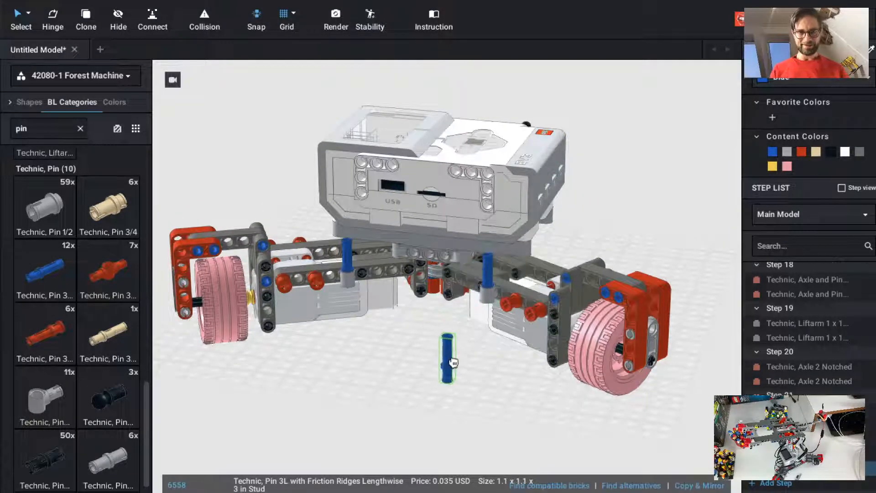
pyautogui.press('Escape')
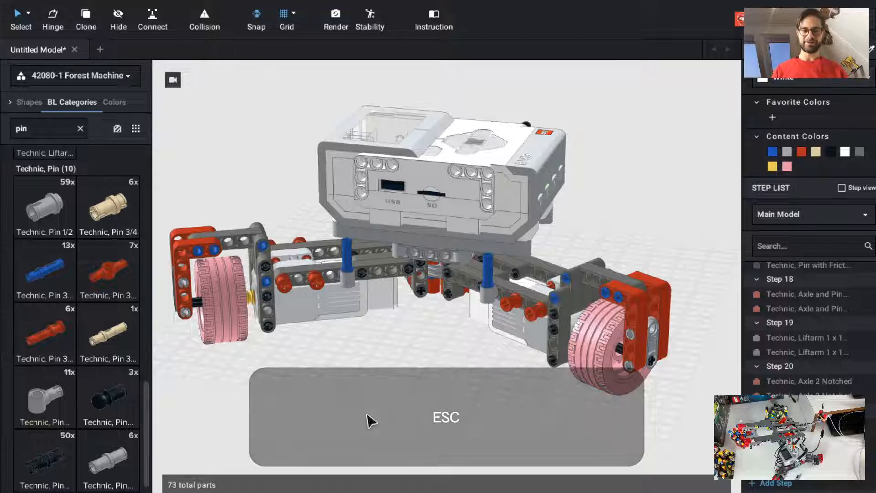
pyautogui.press('Up')
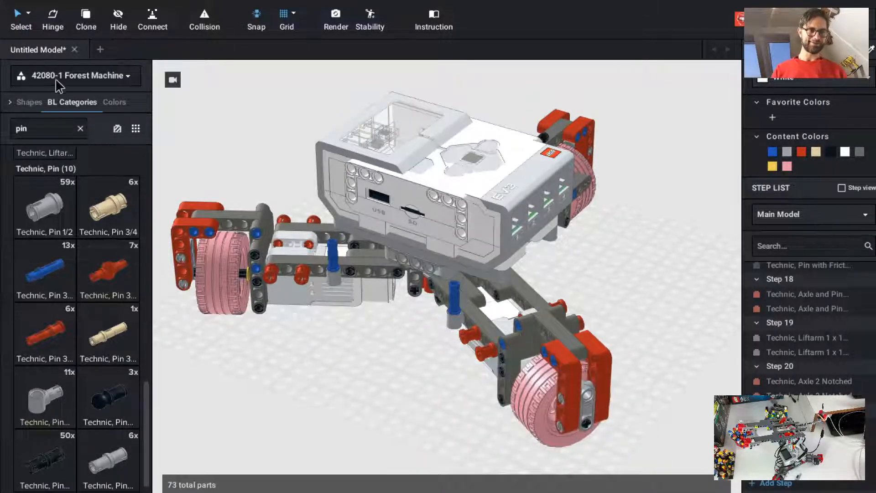
# Search 'arm 11' and lay a grey 1x11 thick liftarm along the frame.
pyautogui.click(78, 129)
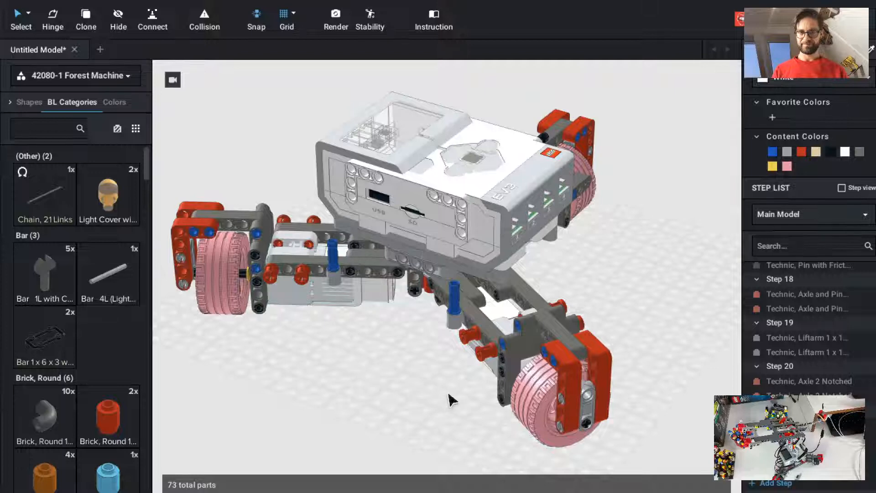
pyautogui.press('super+t')
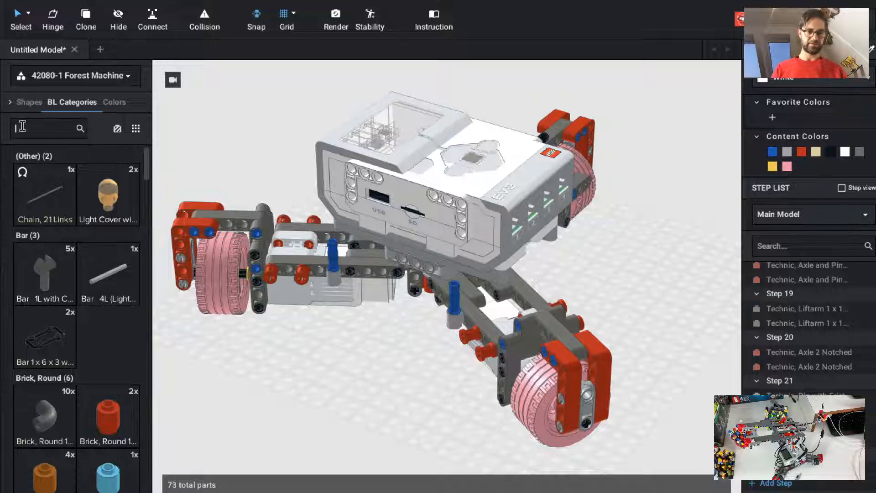
pyautogui.write('arm')
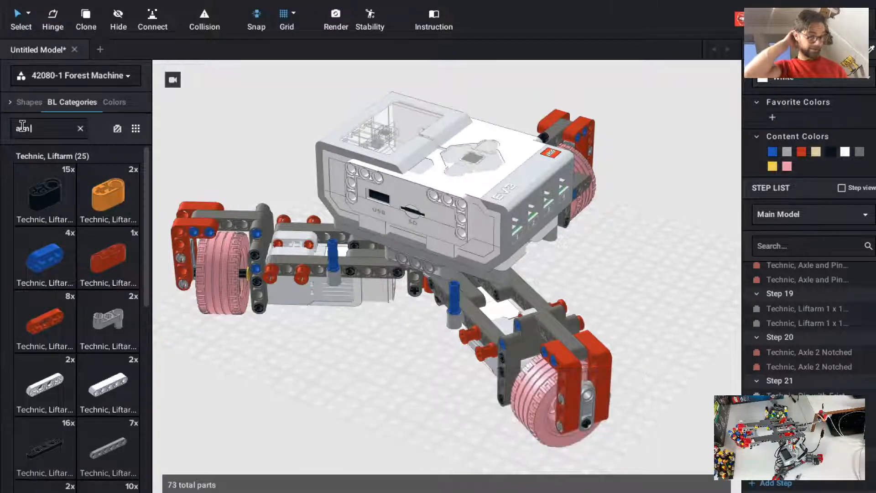
pyautogui.write(' 11')
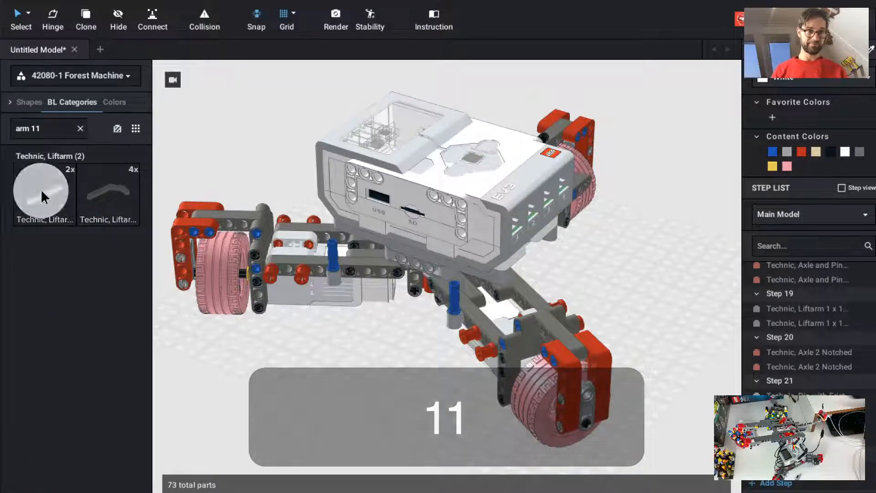
pyautogui.moveTo(43, 196); pyautogui.dragTo(362, 312)
pyautogui.press('Left')
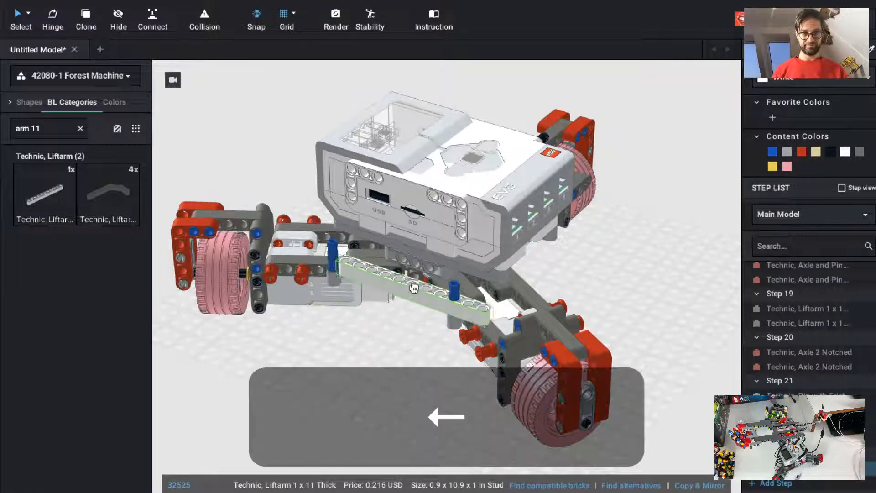
pyautogui.click(406, 290)
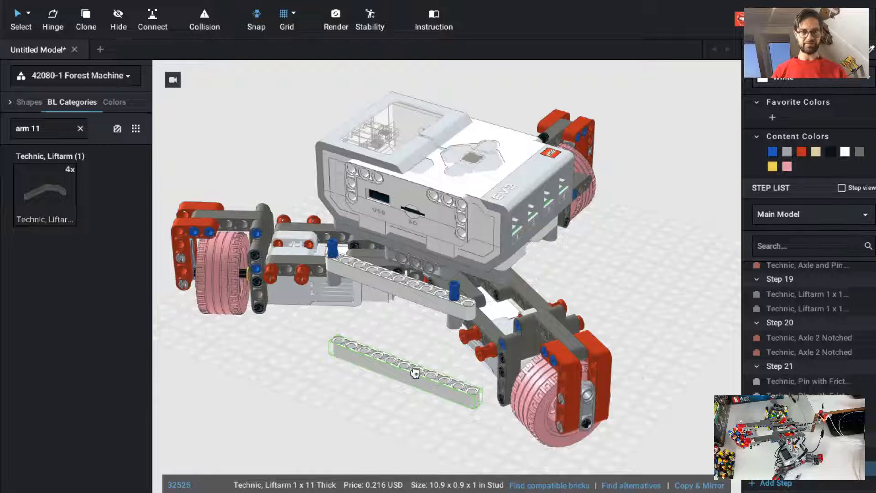
pyautogui.press('Escape')
pyautogui.click(425, 280)
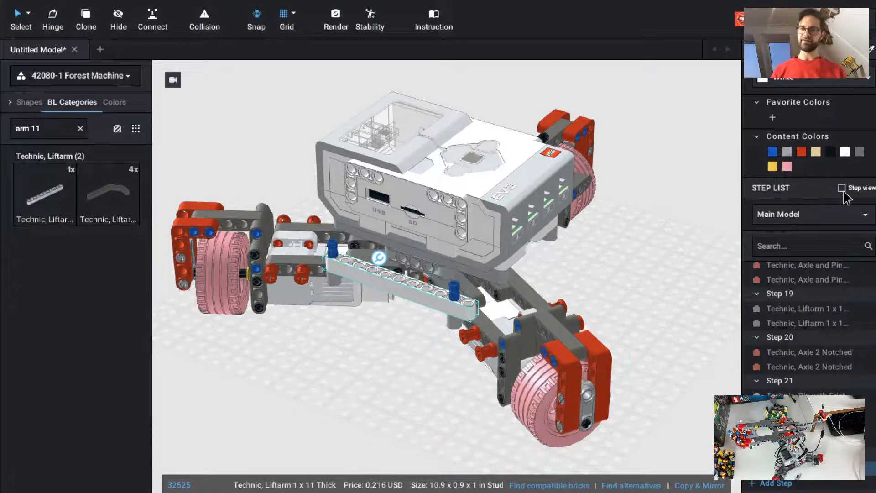
pyautogui.click(788, 153)
pyautogui.click(333, 395)
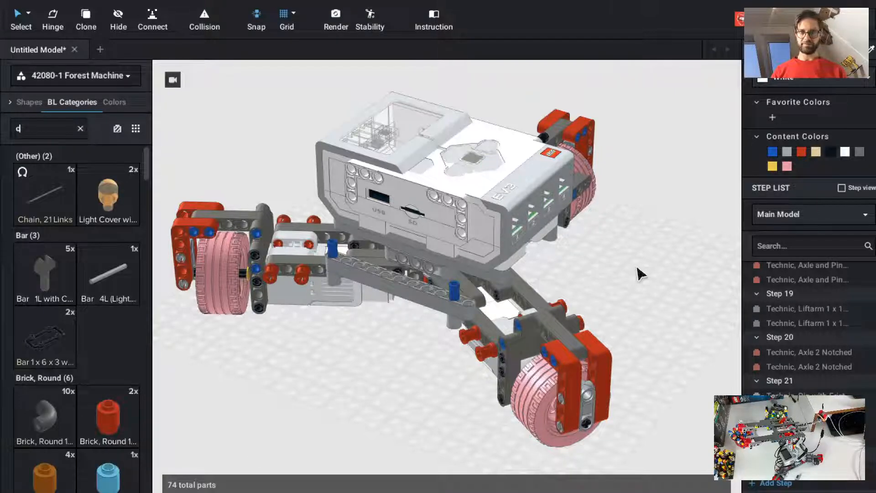
# Clone an existing black friction pin and stand it upright on the liftarm.
pyautogui.write('c')
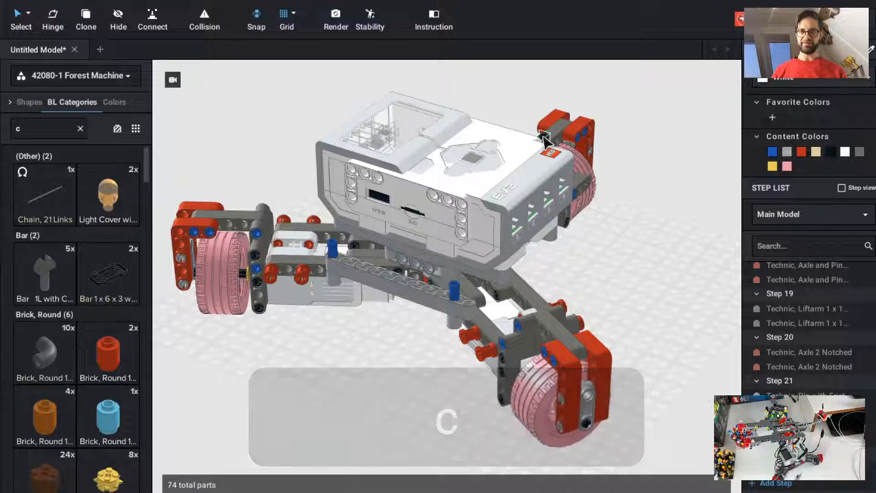
pyautogui.click(544, 136)
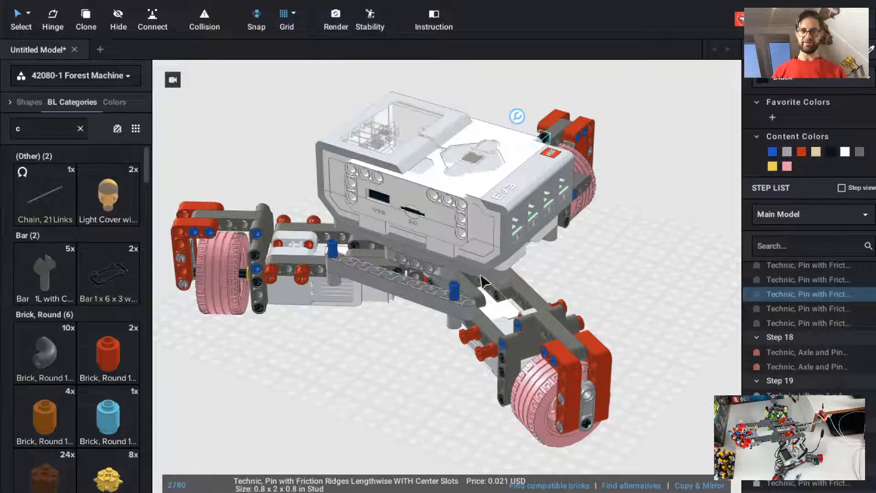
pyautogui.press('c')
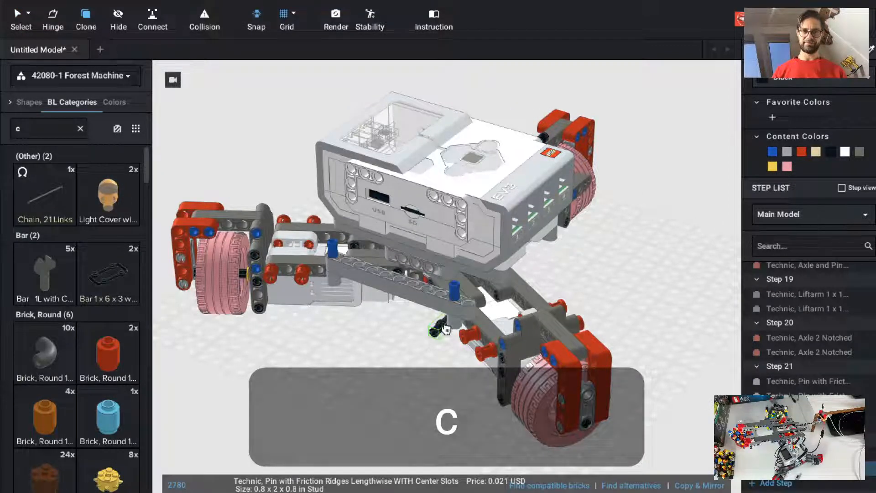
pyautogui.press('Up')
pyautogui.click(442, 297)
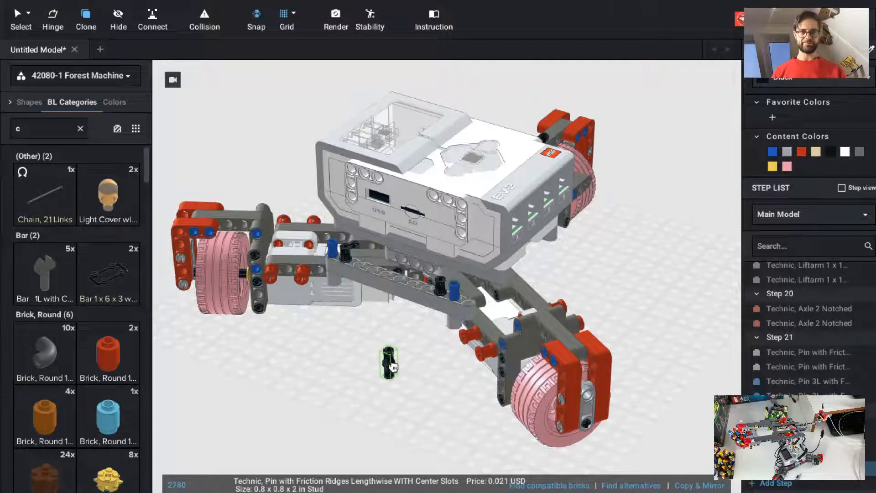
pyautogui.press('Escape')
pyautogui.click(67, 80)
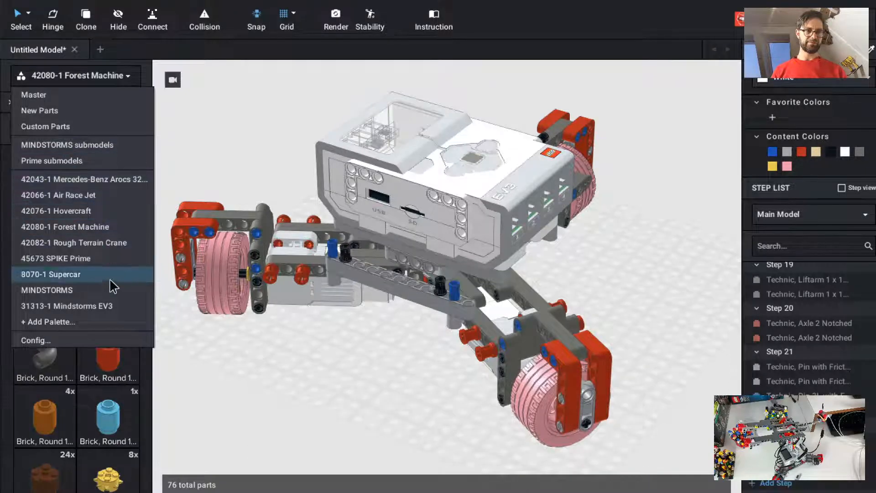
# From the 31313-1 Mindstorms EV3 palette, place two red double-split axle-and-pin connectors on the grey beam.
pyautogui.click(107, 307)
pyautogui.click(81, 128)
pyautogui.write('ax pin')
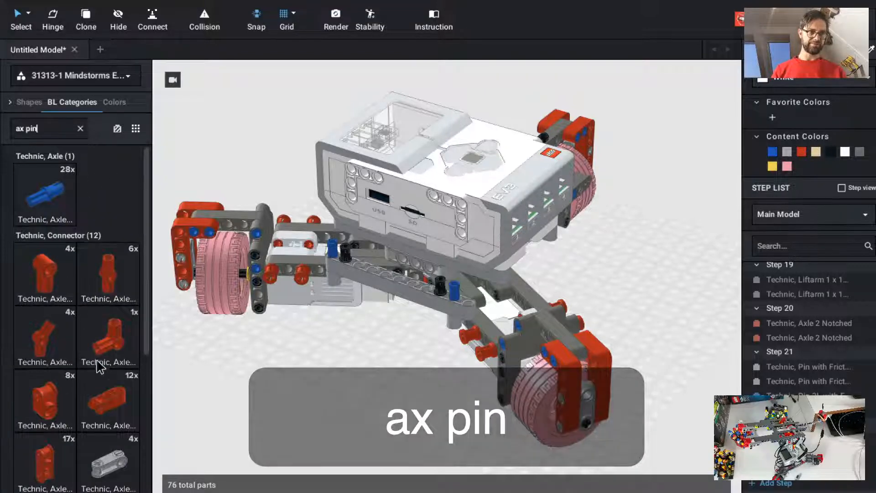
pyautogui.scroll(-5, 100, 367)
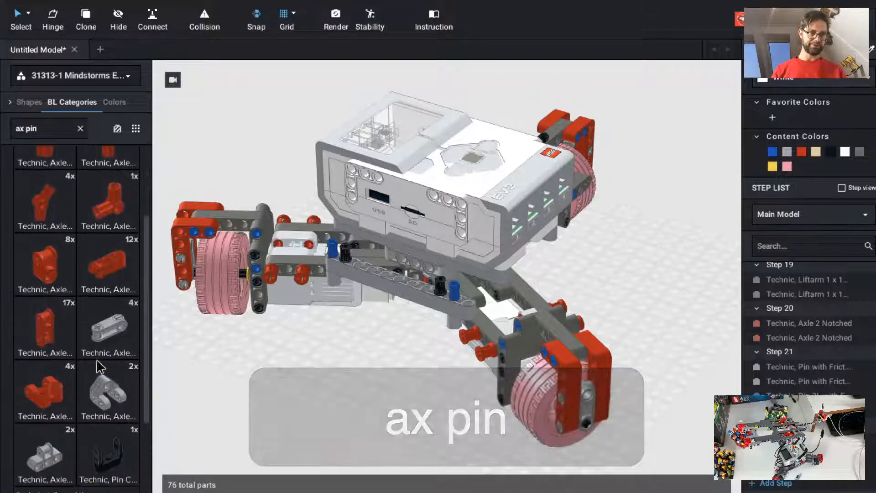
pyautogui.click(41, 246)
pyautogui.press('Left')
pyautogui.press('Left')
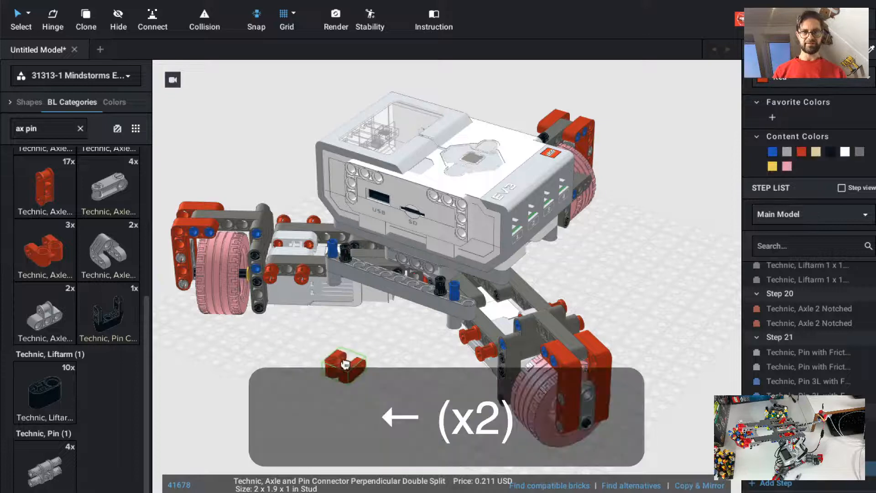
pyautogui.click(440, 282)
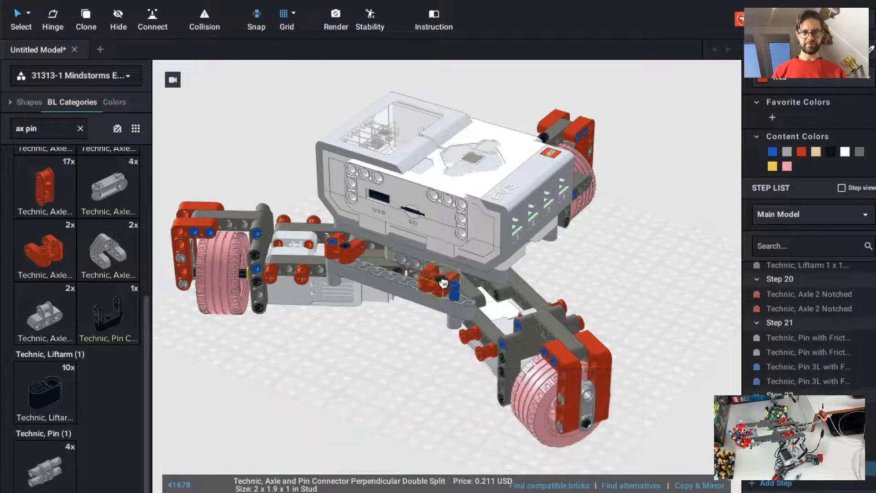
pyautogui.click(441, 282)
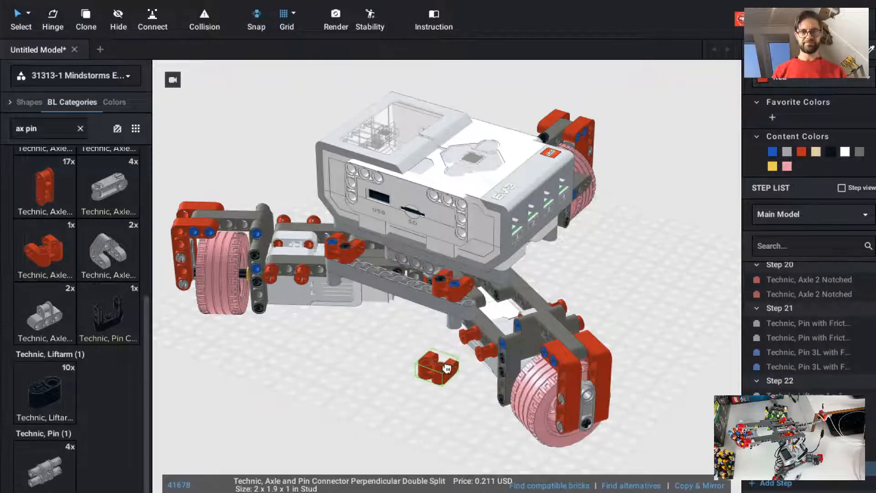
pyautogui.press('Escape')
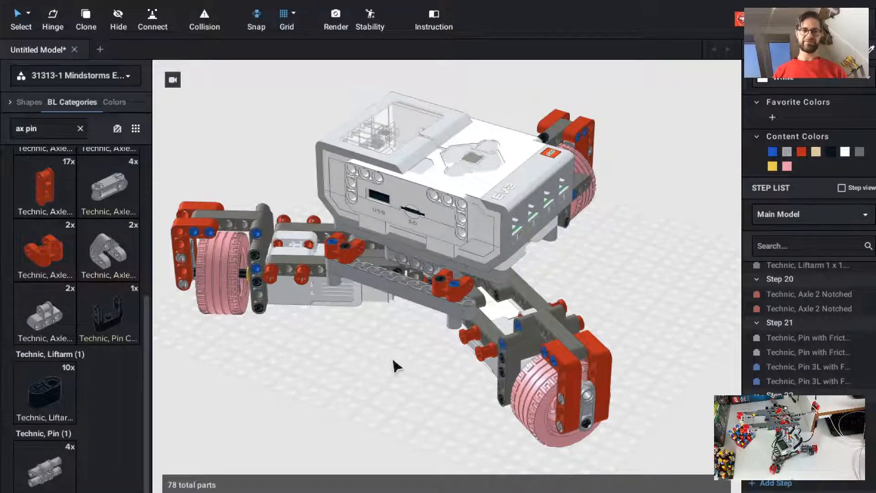
# Clear the selection and search the parts palette for 'ax'.
pyautogui.click(452, 283)
pyautogui.click(787, 483)
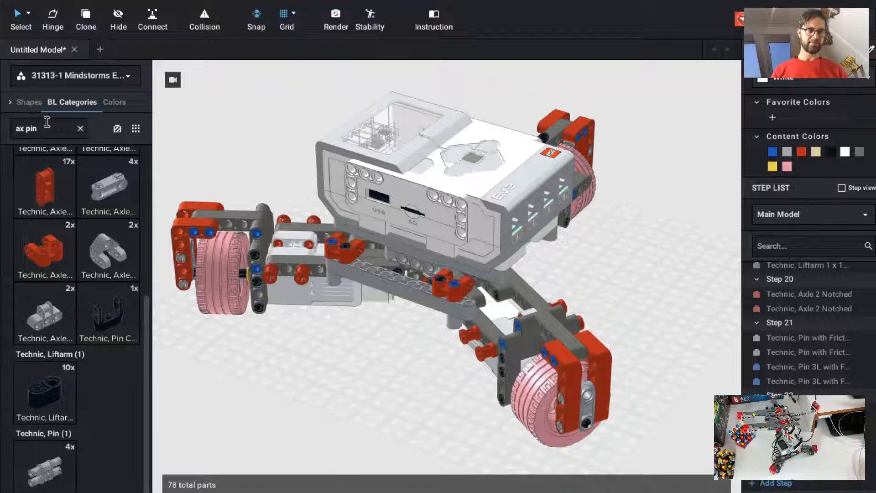
pyautogui.click(80, 129)
pyautogui.write('ax')
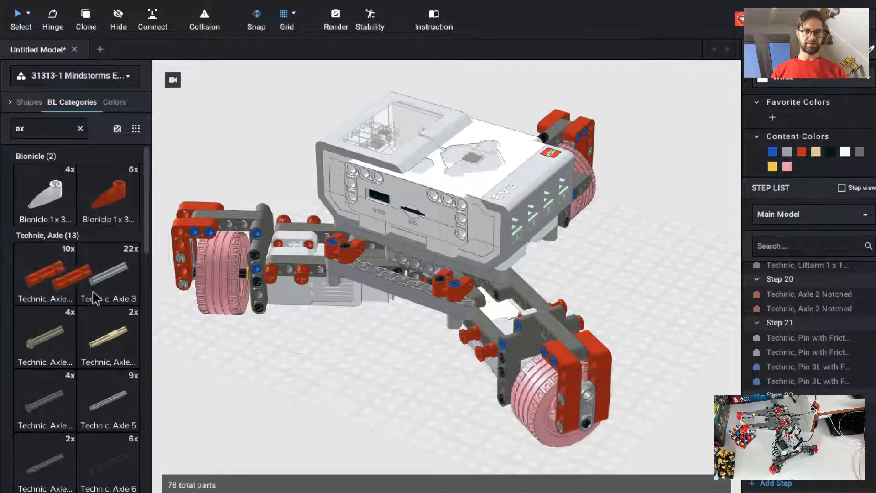
# Insert a red Axle 2 Notched into a connector and add a red 3L perpendicular connector.
pyautogui.click(46, 278)
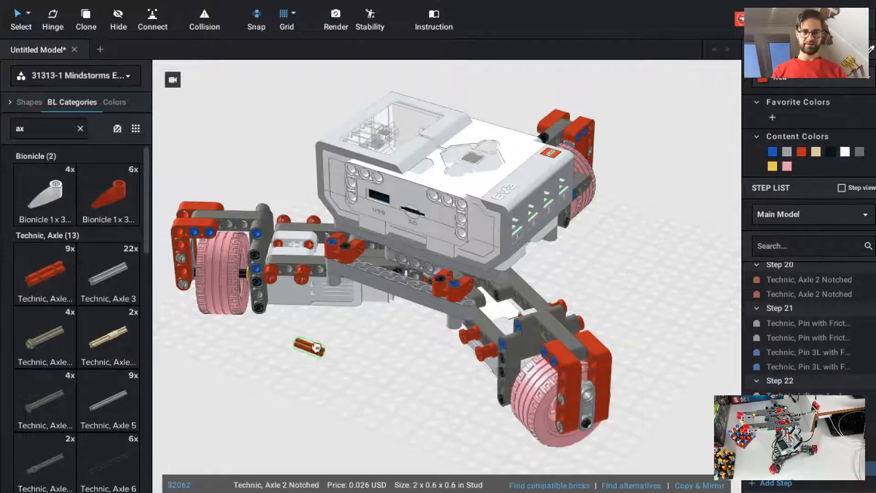
pyautogui.click(352, 249)
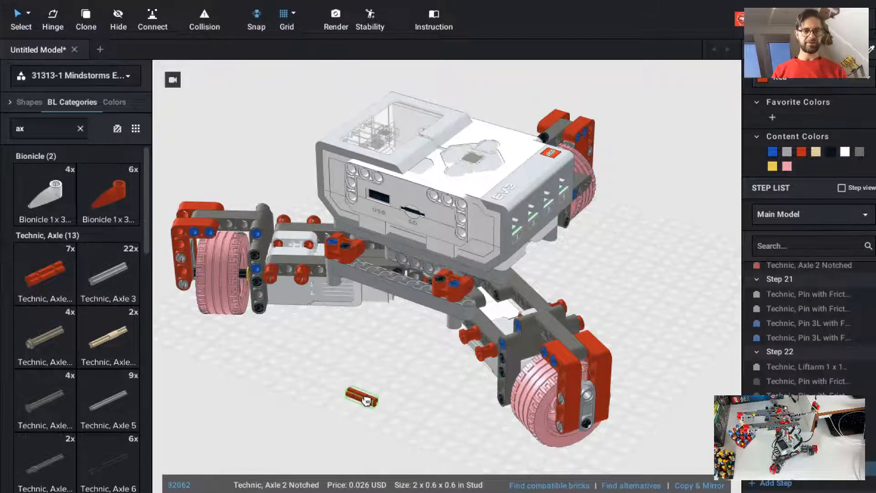
pyautogui.press('Escape')
pyautogui.click(81, 130)
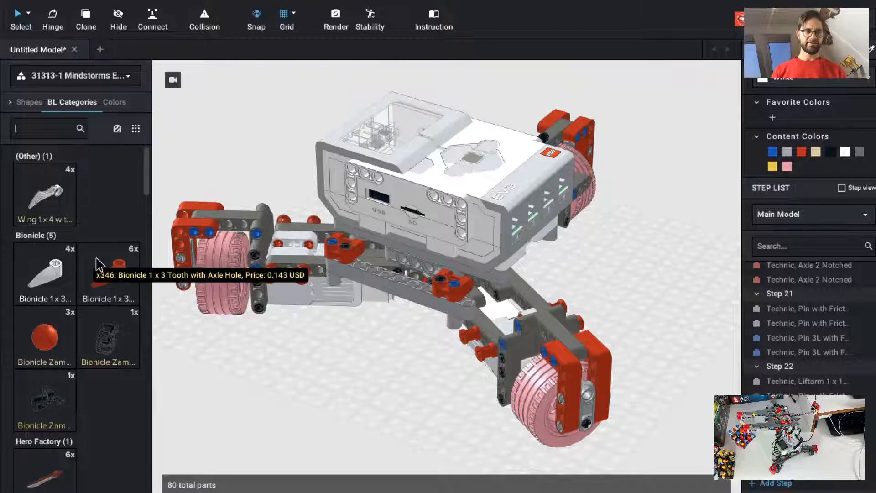
pyautogui.write('pin ax')
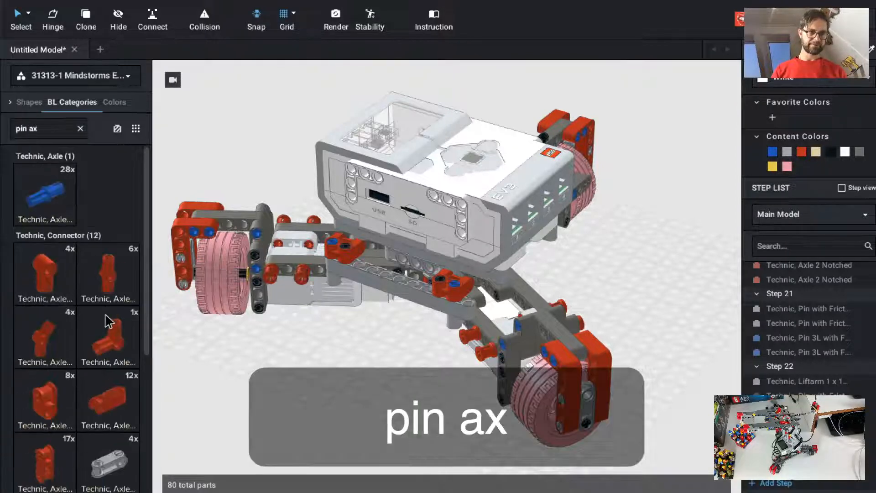
pyautogui.scroll(-3, 114, 429)
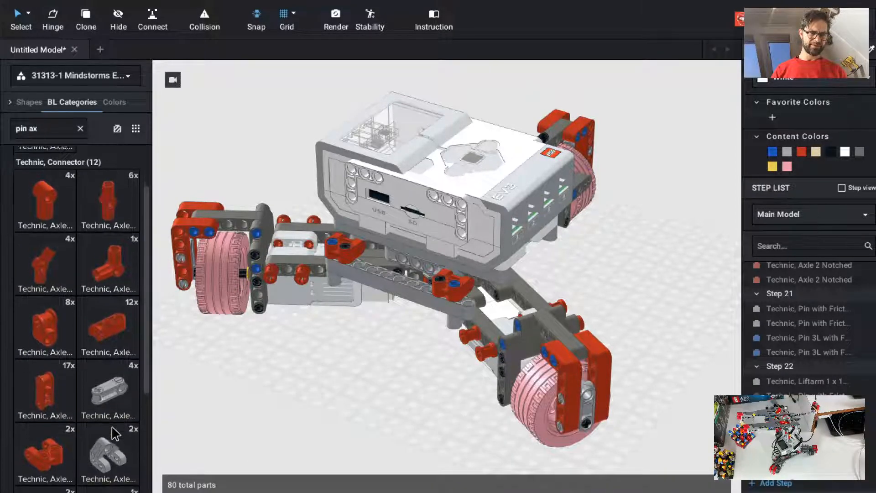
pyautogui.moveTo(105, 288); pyautogui.dragTo(353, 231)
pyautogui.press('Up')
pyautogui.press('Up')
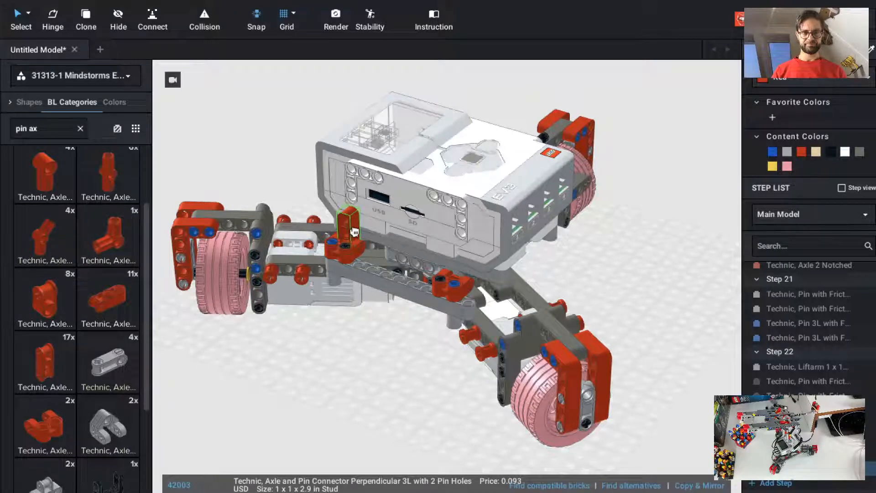
pyautogui.hotkey('ctrl', 'c')
pyautogui.hotkey('ctrl', 'v')
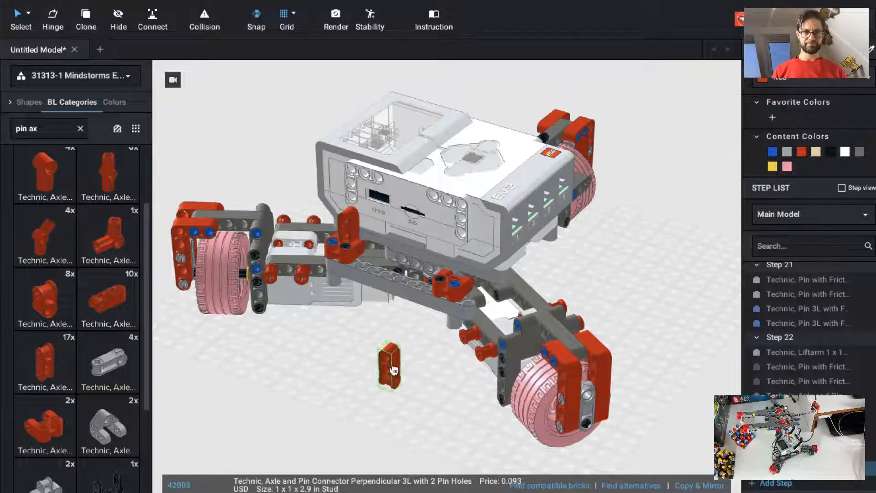
pyautogui.press('Escape')
# Delete the right connector under the brick and its leftover Axle 2 Notched.
pyautogui.scroll(3, 392, 372)
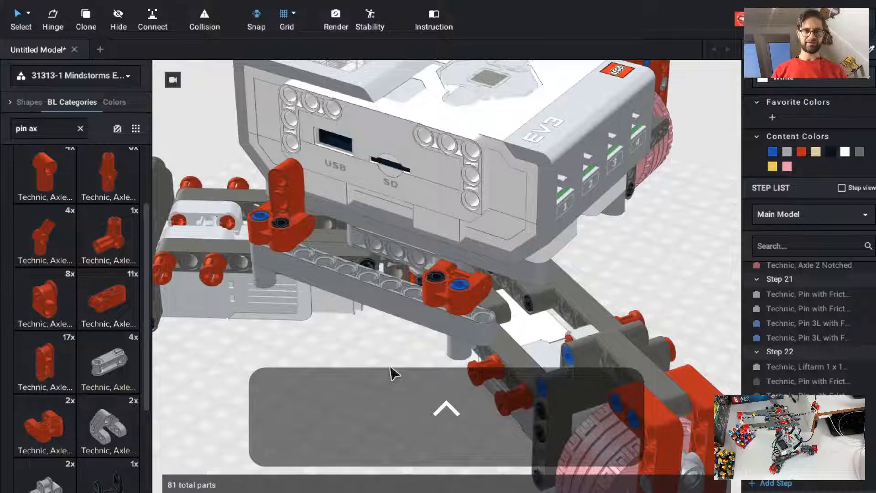
pyautogui.moveTo(393, 372); pyautogui.dragTo(391, 307, button='right')
pyautogui.click(574, 288)
pyautogui.press('BackSpace')
pyautogui.click(563, 286)
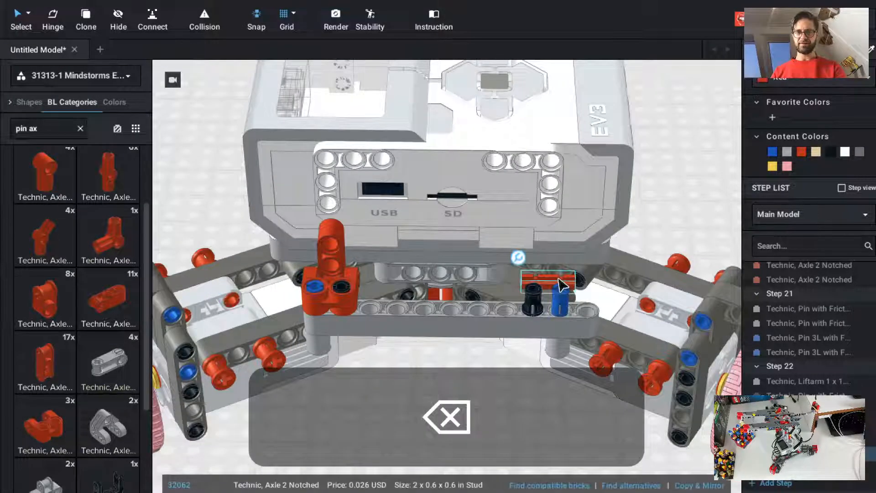
pyautogui.press('BackSpace')
# Rotate the left red connector upright with the T move/rotate gizmo.
pyautogui.scroll(3, 349, 308)
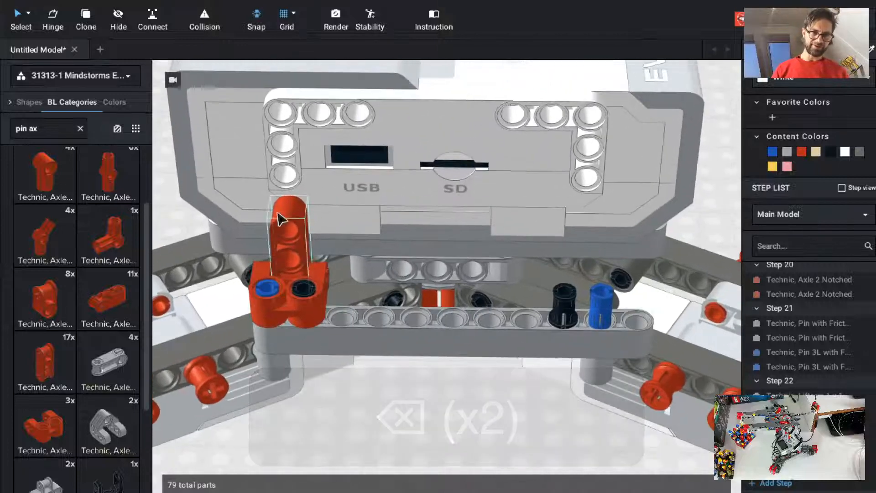
pyautogui.click(295, 228)
pyautogui.press('t')
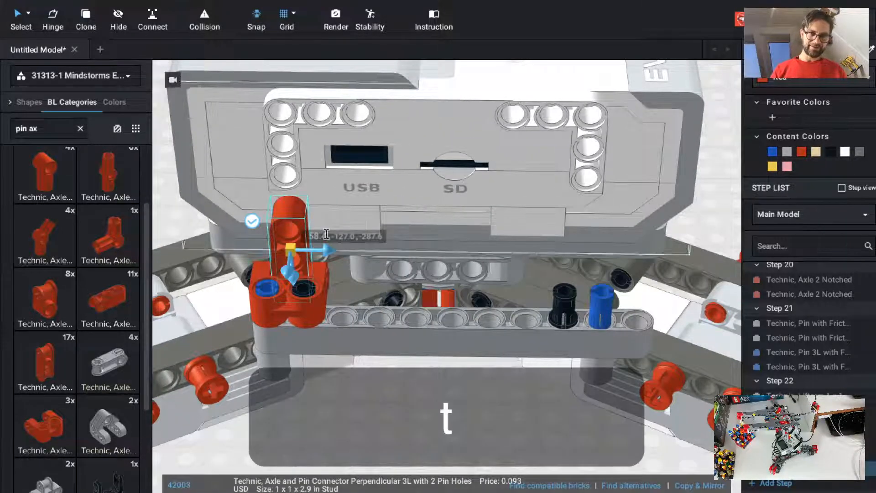
pyautogui.moveTo(331, 250); pyautogui.dragTo(319, 254)
pyautogui.click(348, 433)
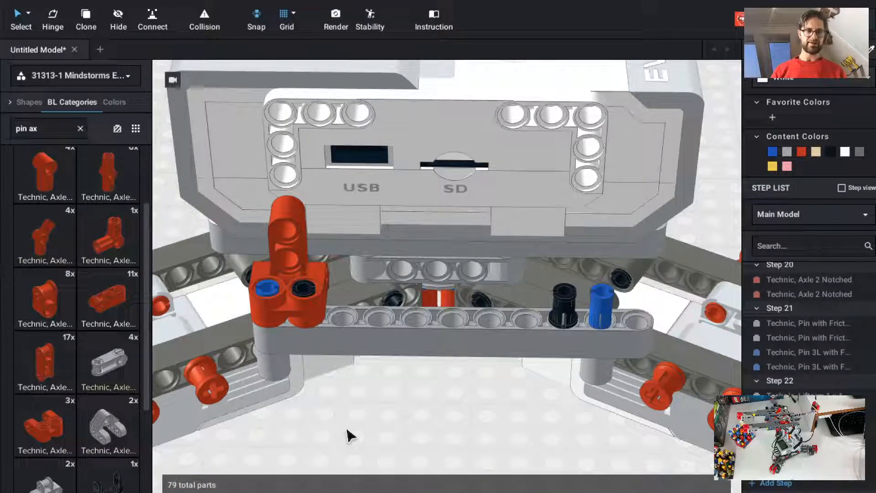
# Switch to an orthographic front view and select the red perpendicular connector.
pyautogui.keyDown('shift'); pyautogui.click(348, 431); pyautogui.keyUp('shift')
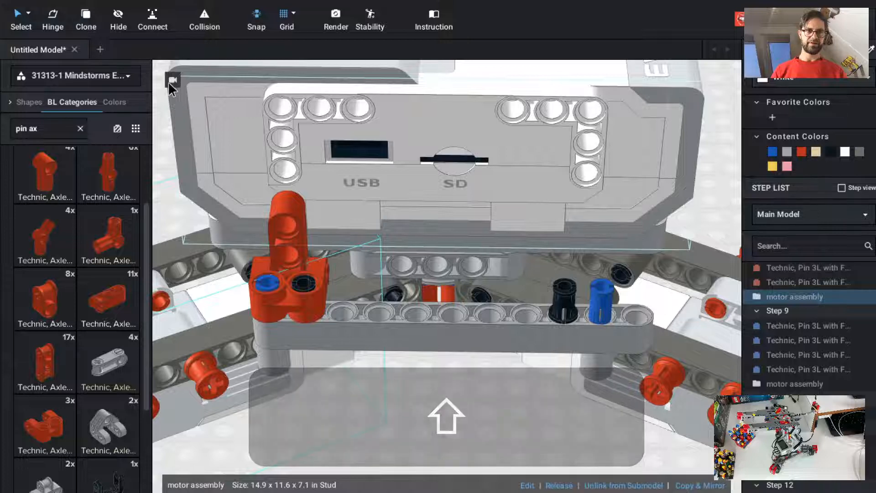
pyautogui.moveTo(169, 84)
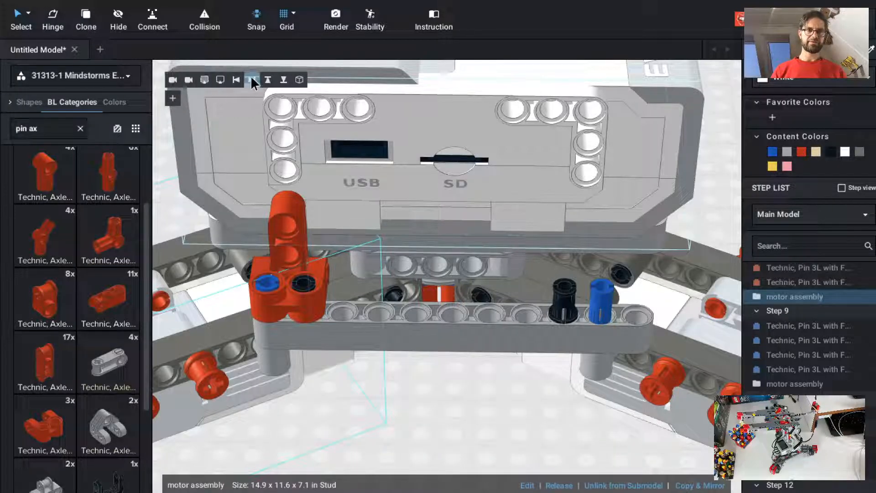
pyautogui.click(221, 80)
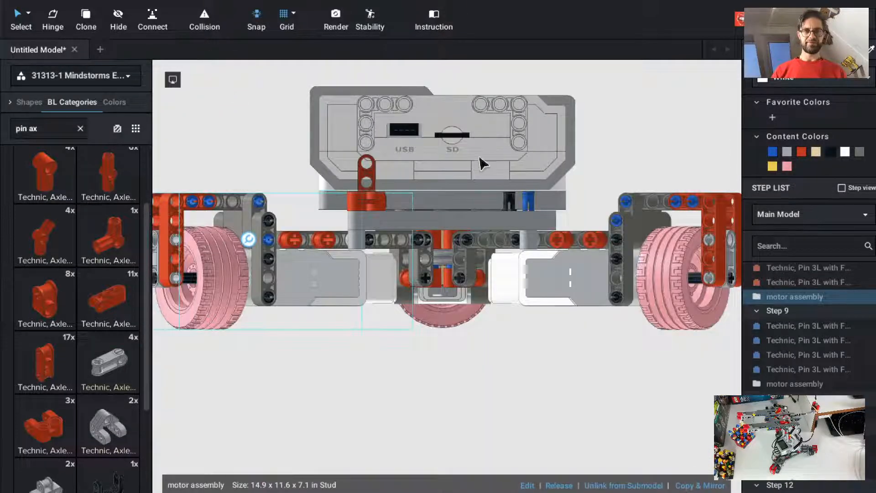
pyautogui.click(368, 185)
pyautogui.scroll(3, 372, 153)
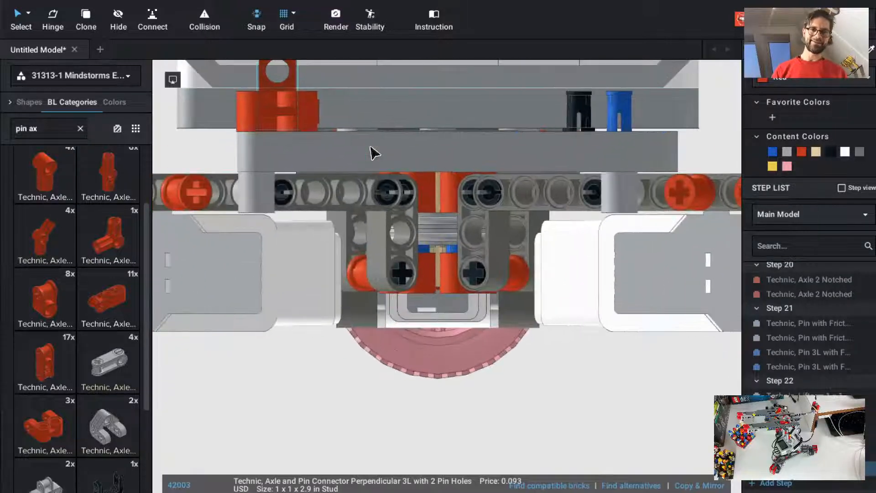
pyautogui.keyDown('shift'); pyautogui.click(372, 153); pyautogui.keyUp('shift')
pyautogui.keyDown('shift'); pyautogui.moveTo(374, 156); pyautogui.dragTo(461, 354, button='right'); pyautogui.keyUp('shift')
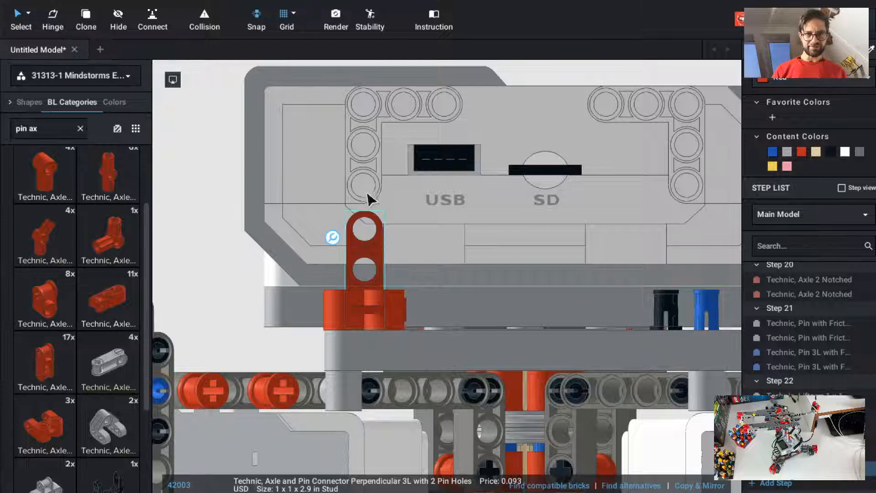
# Seat the axle inside the red connector and return to a tilted perspective view.
pyautogui.click(407, 314)
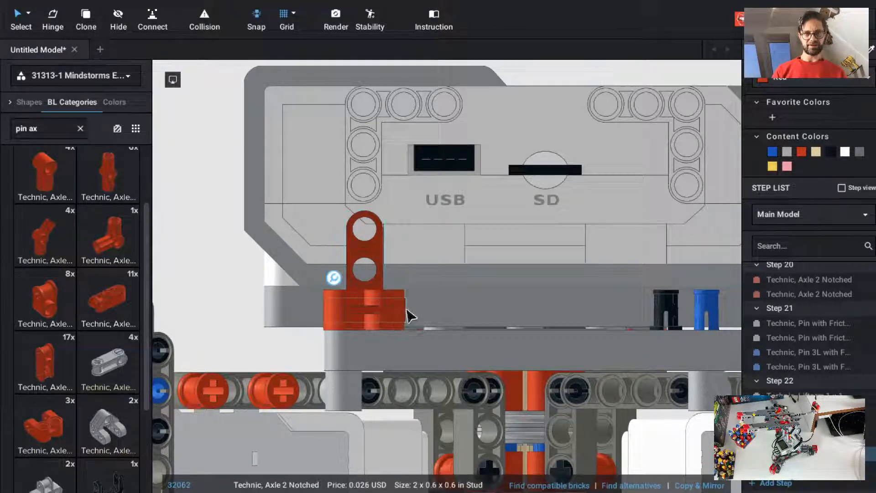
pyautogui.press('t')
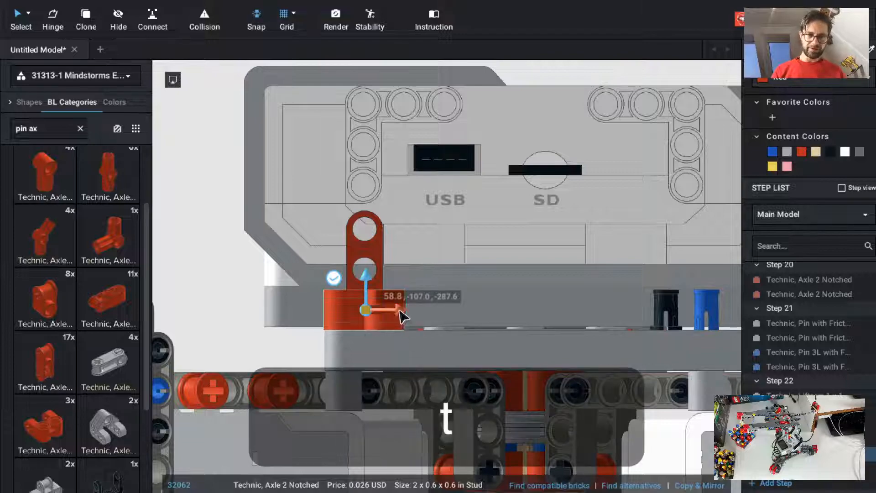
pyautogui.click(395, 315)
pyautogui.click(458, 259)
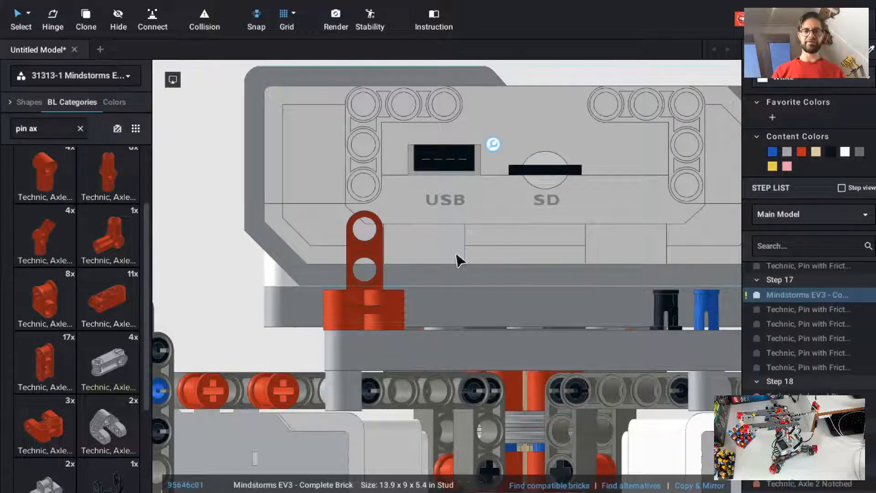
pyautogui.keyDown('ctrl'); pyautogui.moveTo(457, 254); pyautogui.dragTo(442, 270); pyautogui.keyUp('ctrl')
pyautogui.scroll(-6, 443, 270)
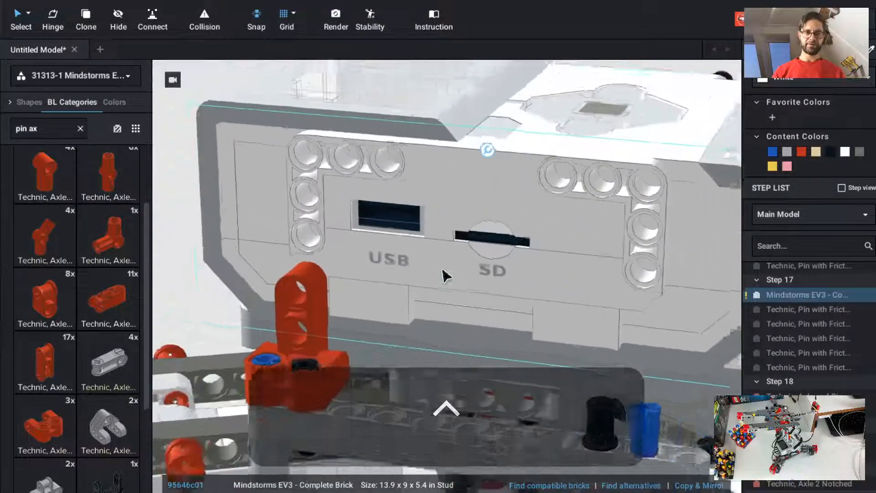
pyautogui.click(379, 354)
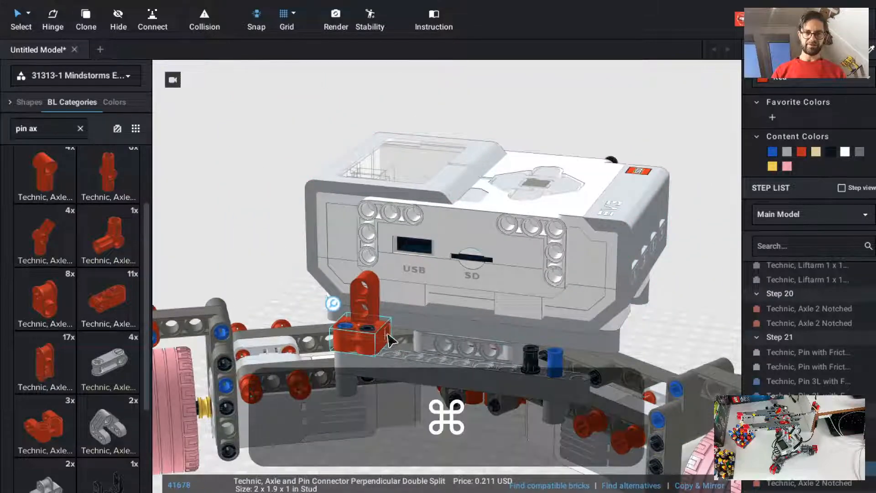
# Group the three red connector parts into a new submodel.
pyautogui.keyDown('super'); pyautogui.click(390, 340); pyautogui.keyUp('super')
pyautogui.keyDown('super'); pyautogui.click(365, 294); pyautogui.keyUp('super')
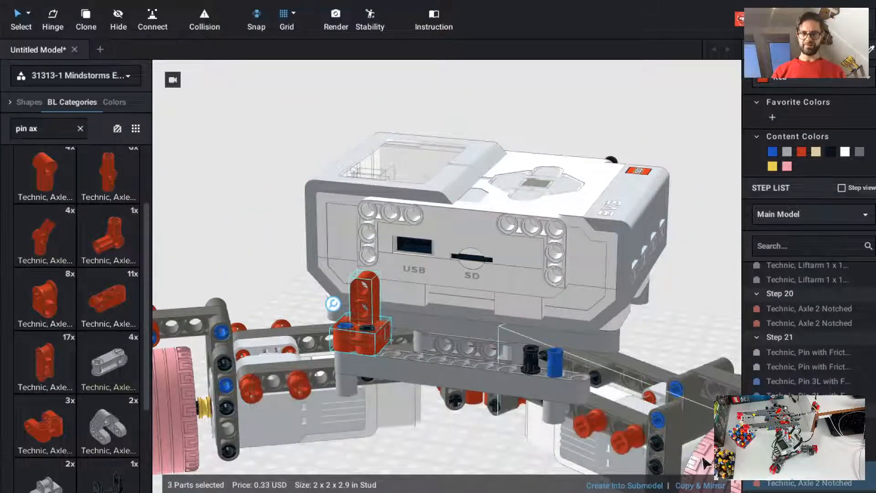
pyautogui.click(623, 486)
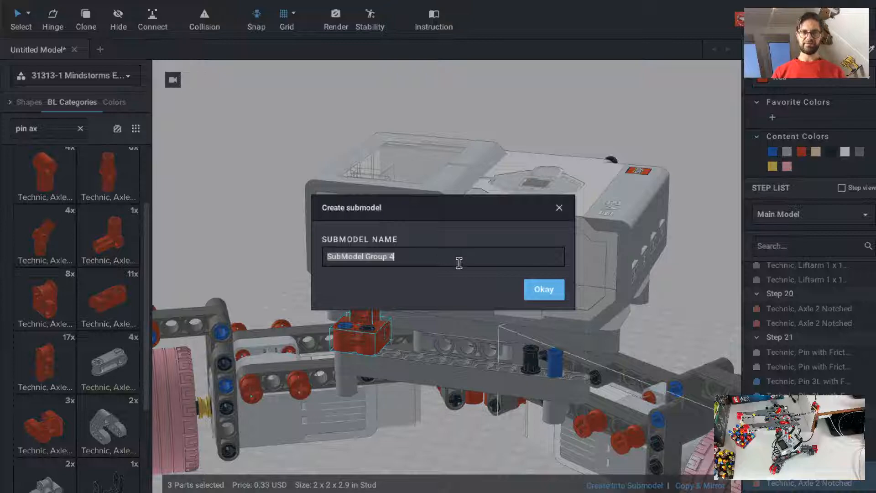
pyautogui.click(544, 290)
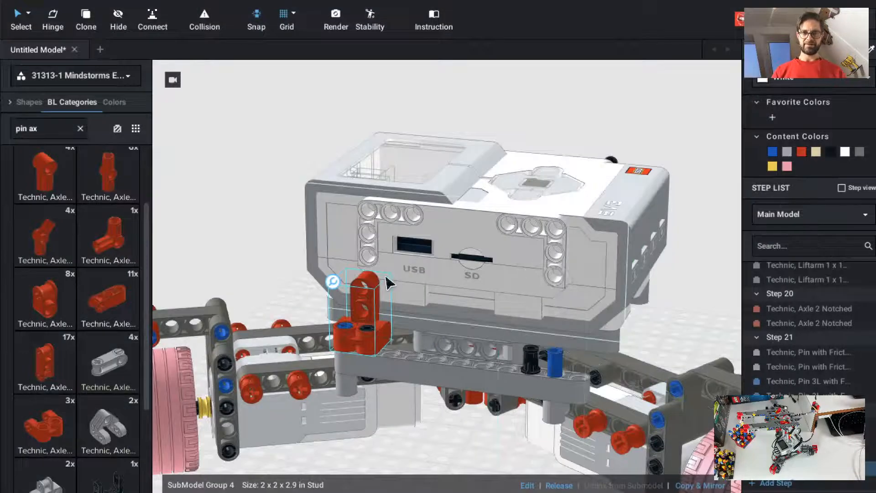
# Clone the connector submodel onto the right side beneath the EV3 brick.
pyautogui.press('c')
pyautogui.click(547, 329)
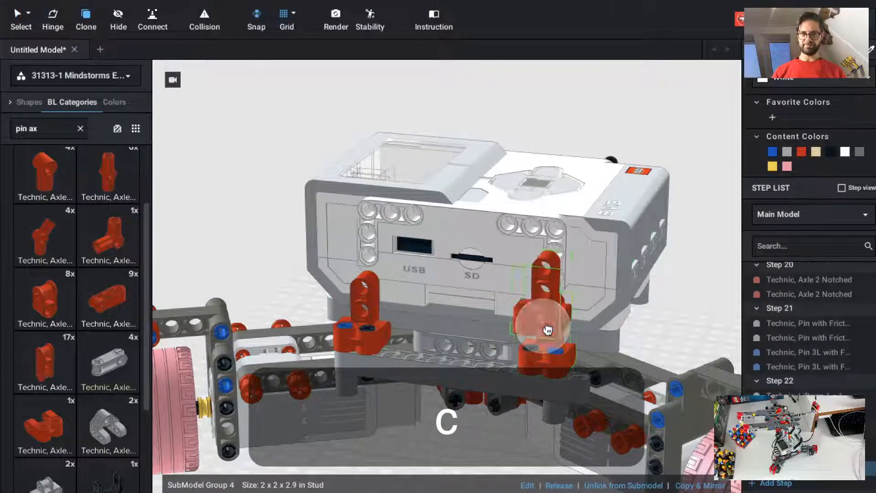
pyautogui.press('Escape')
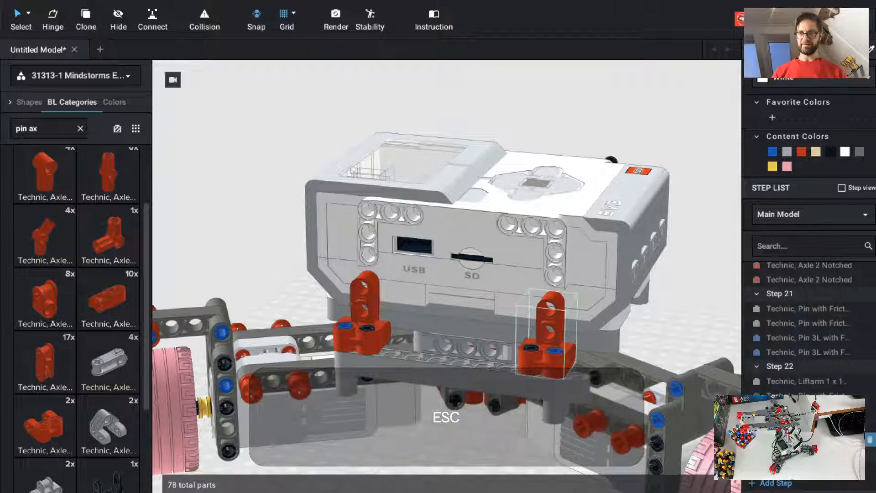
pyautogui.click(799, 425)
pyautogui.keyDown('shift'); pyautogui.click(798, 453); pyautogui.keyUp('shift')
pyautogui.moveTo(799, 453); pyautogui.dragTo(799, 469)
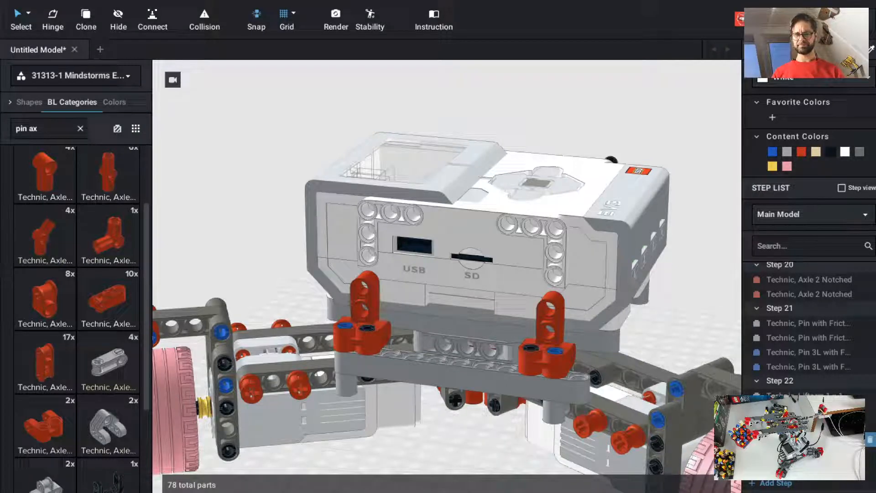
# Clone a black friction pin into the right red connector.
pyautogui.press('super')
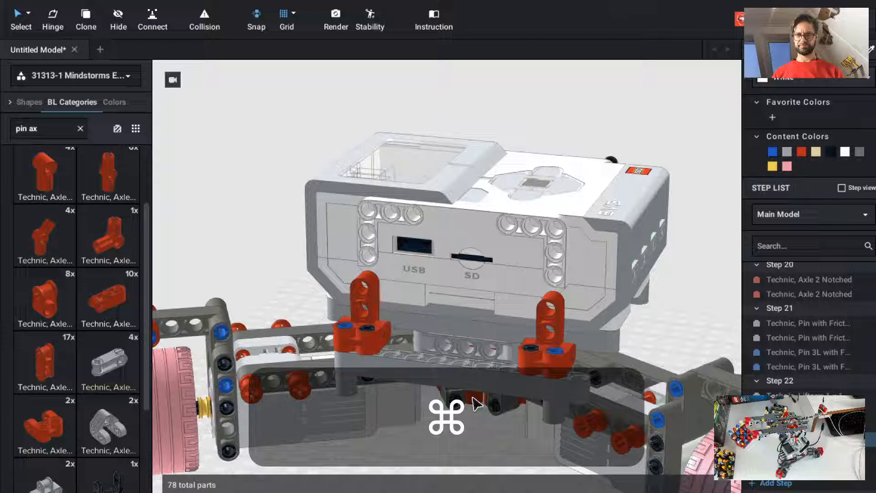
pyautogui.press('c')
pyautogui.press('c')
pyautogui.click(554, 352)
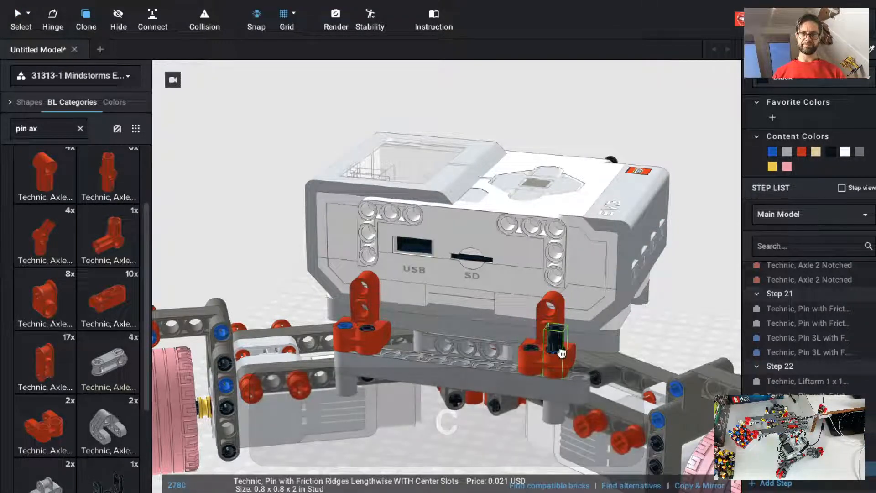
pyautogui.press('Up')
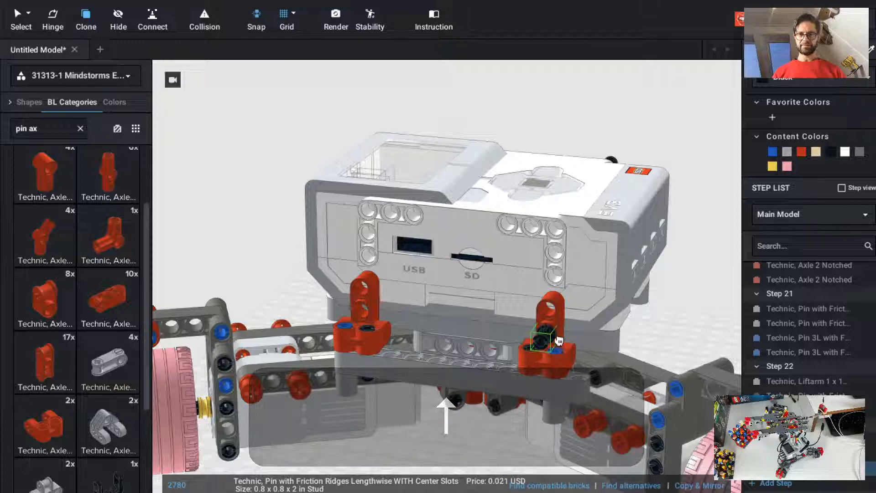
pyautogui.click(558, 342)
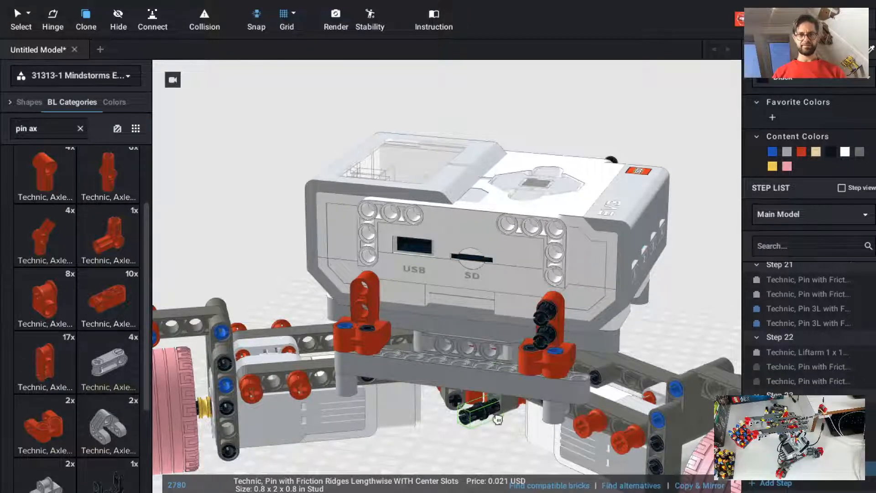
pyautogui.press('Escape')
# In a new building step, set a blue axle pin into the left red connector.
pyautogui.press('super+t')
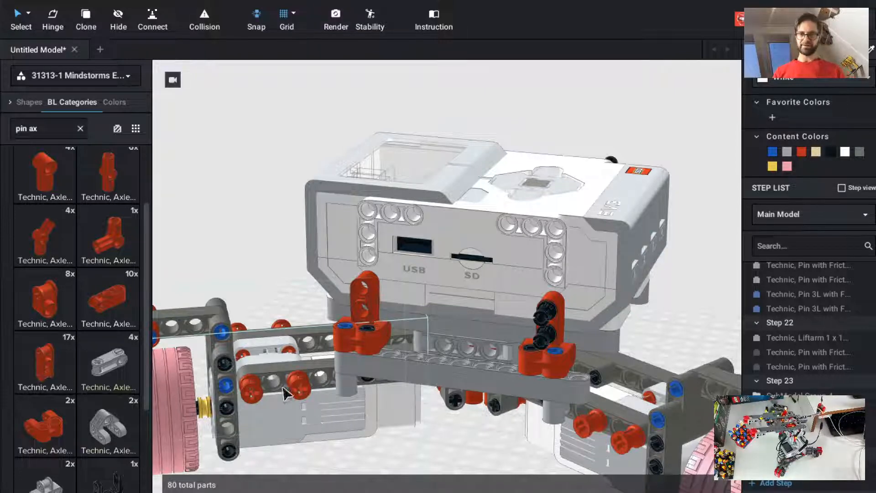
pyautogui.click(80, 129)
pyautogui.write('pin')
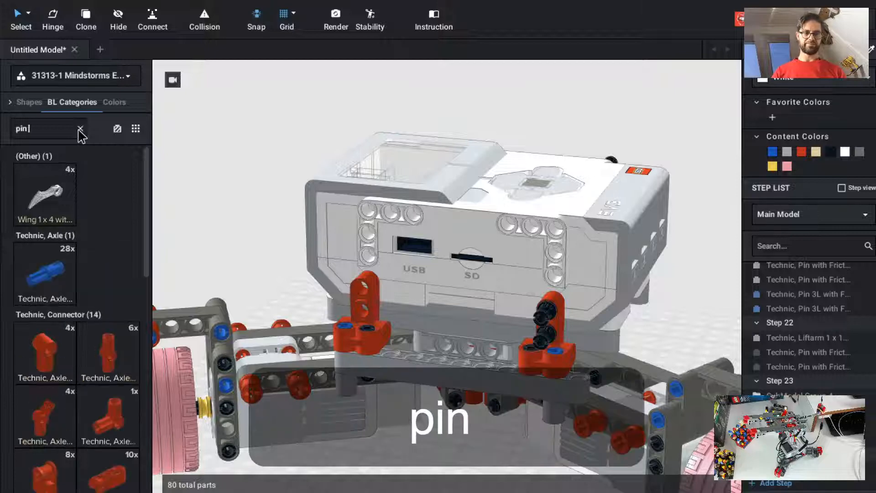
pyautogui.moveTo(60, 273); pyautogui.dragTo(362, 326)
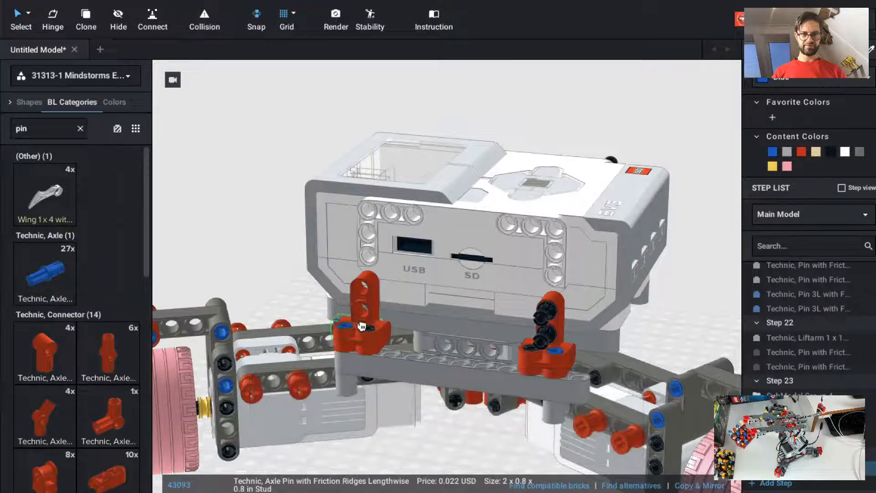
pyautogui.press('Left')
pyautogui.click(361, 322)
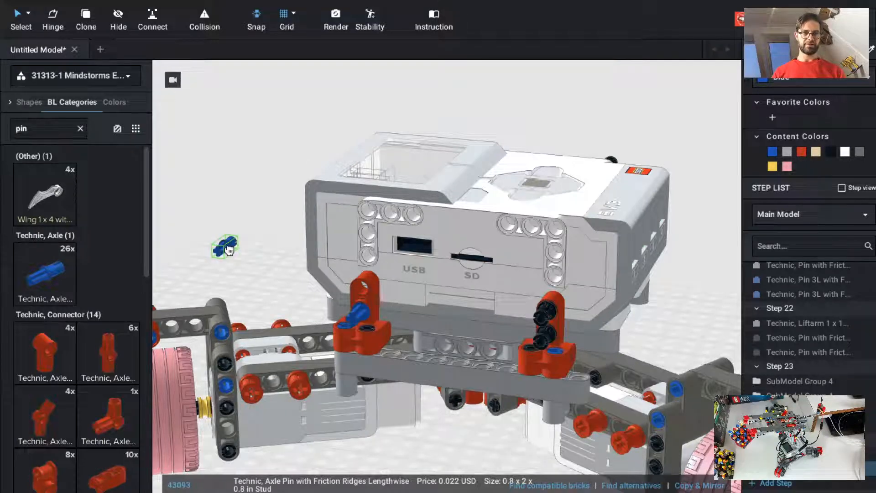
pyautogui.press('Escape')
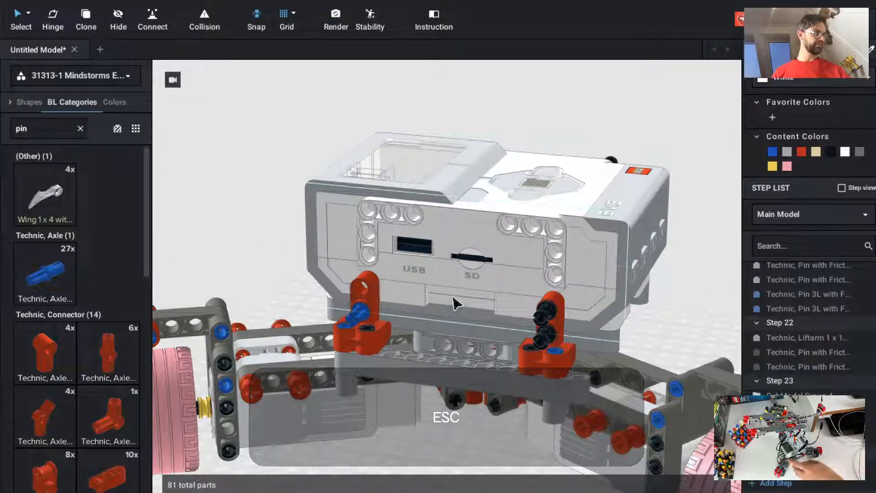
# Clone a black friction pin onto the left red connector.
pyautogui.press('c')
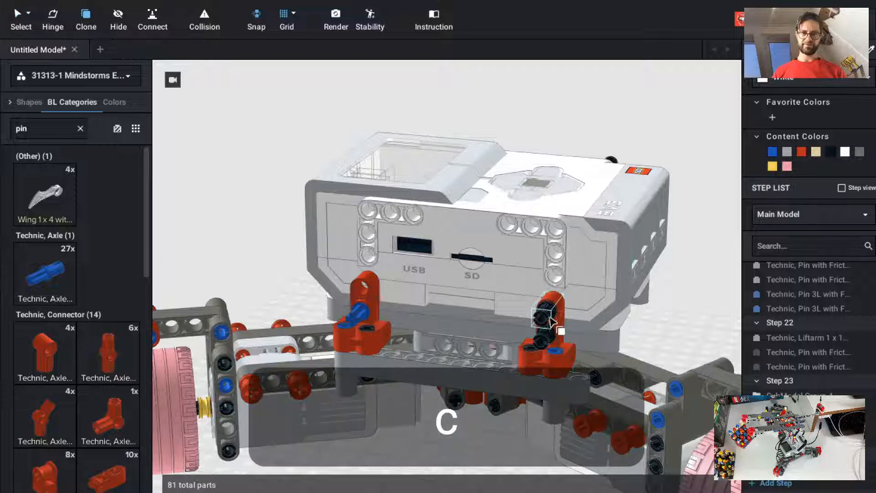
pyautogui.click(554, 321)
pyautogui.click(360, 292)
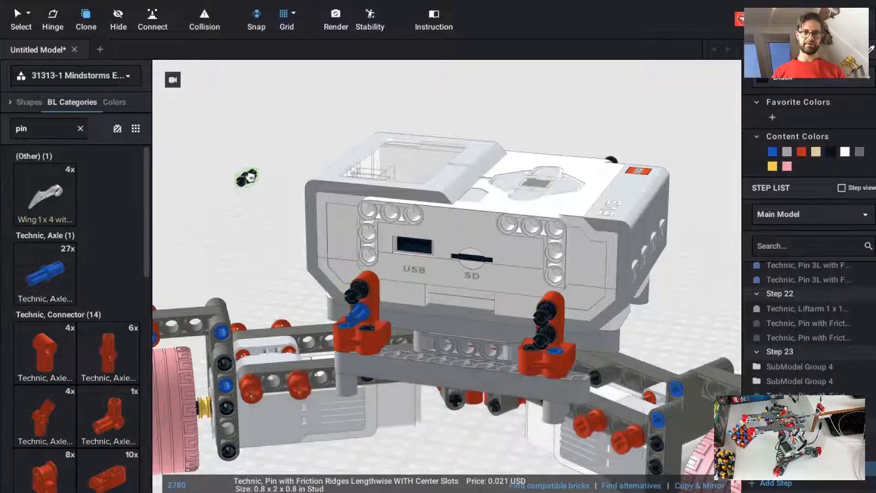
pyautogui.press('Escape')
pyautogui.click(68, 128)
pyautogui.write('hal')
pyautogui.press('BackSpace')
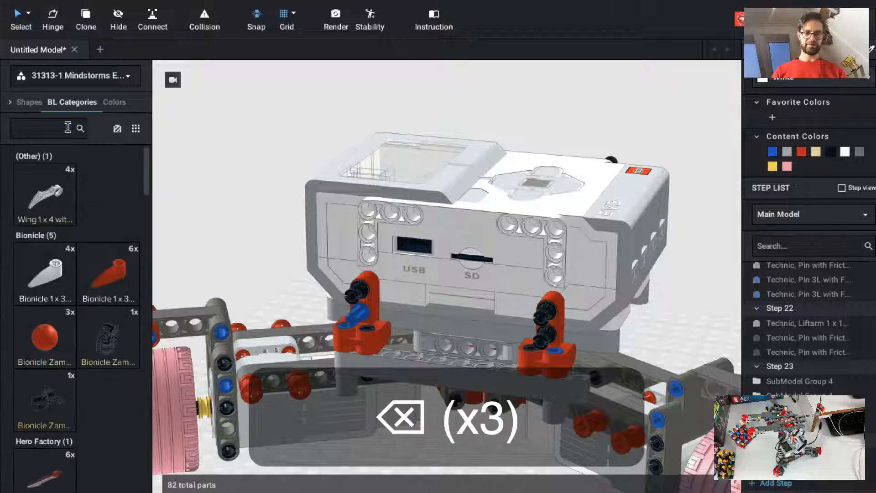
# Stand a thin 1x3 liftarm upright on the left red connector.
pyautogui.write('thin')
pyautogui.moveTo(43, 195); pyautogui.dragTo(262, 165)
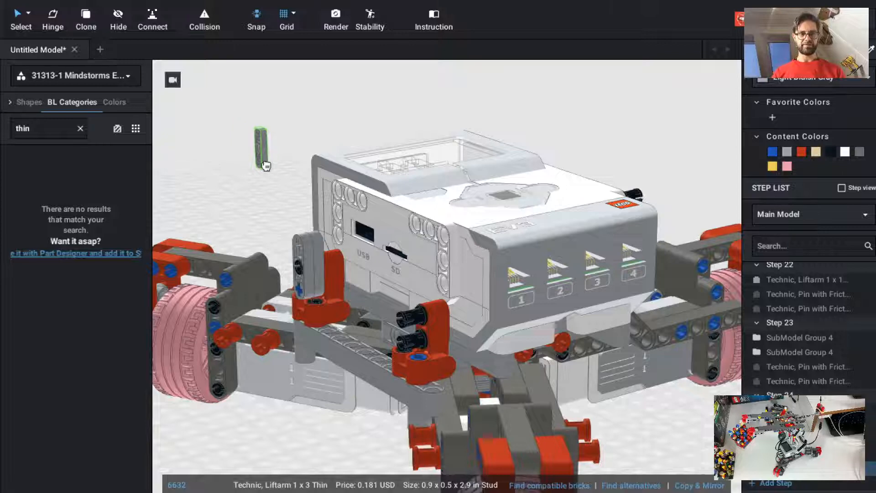
pyautogui.press('Escape')
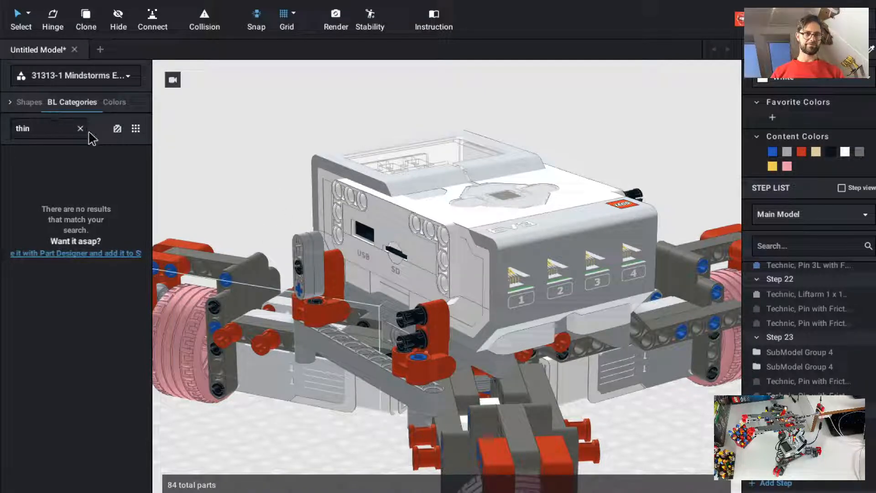
# Fit a red Axle 2 Notched into the liftarm's top hole and start a new building step.
pyautogui.write('ax')
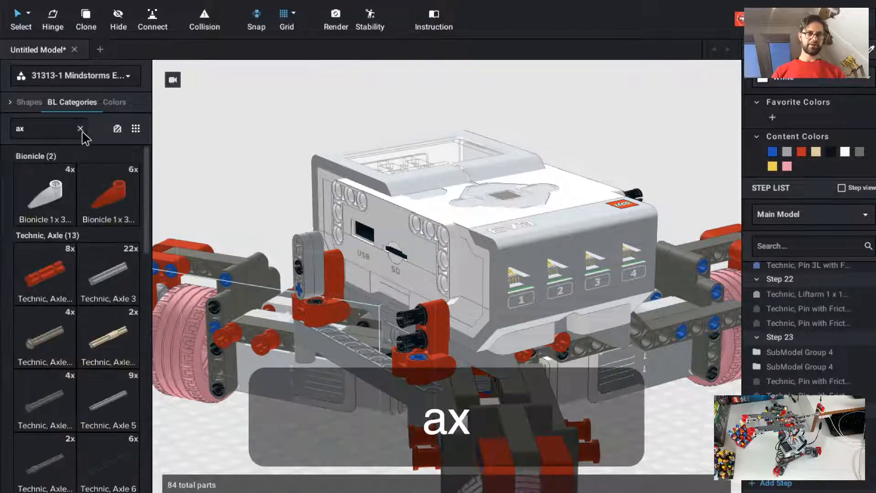
pyautogui.moveTo(46, 274); pyautogui.dragTo(322, 247)
pyautogui.press('Left')
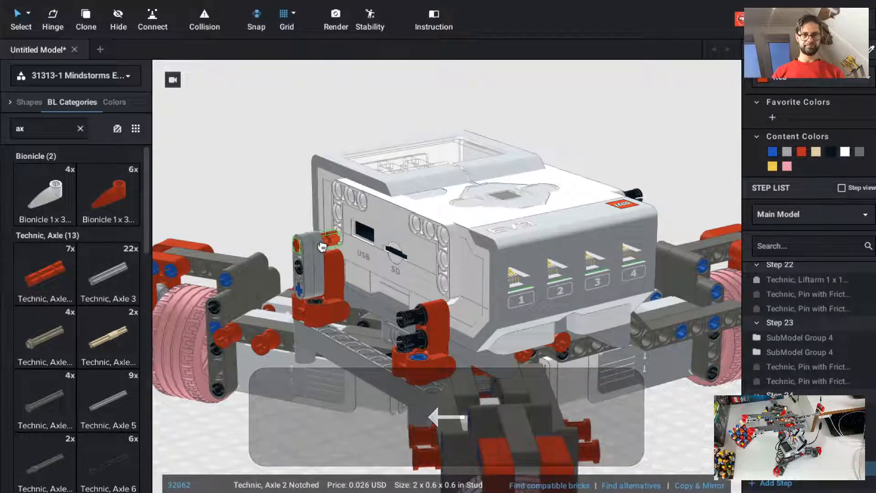
pyautogui.click(322, 249)
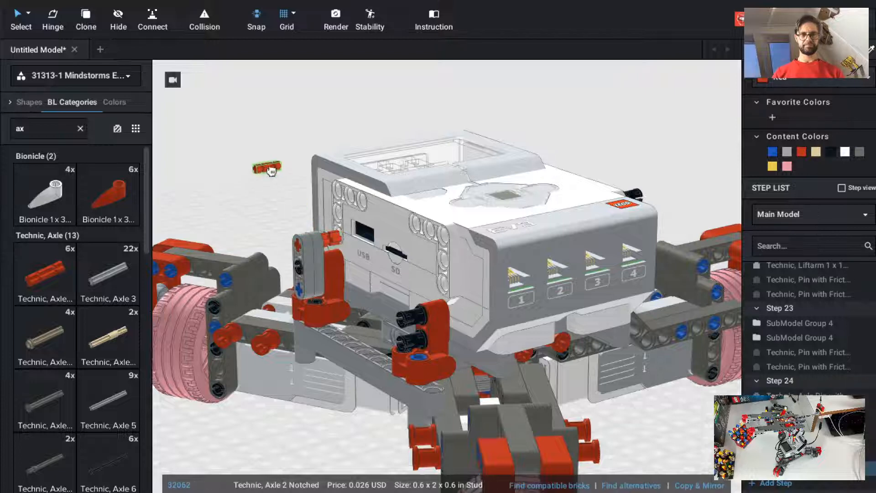
pyautogui.press('Escape')
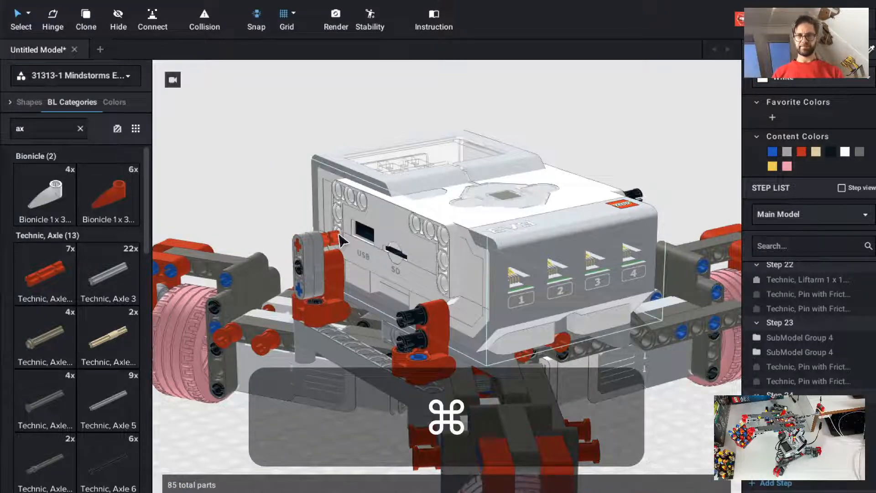
pyautogui.press('super+t')
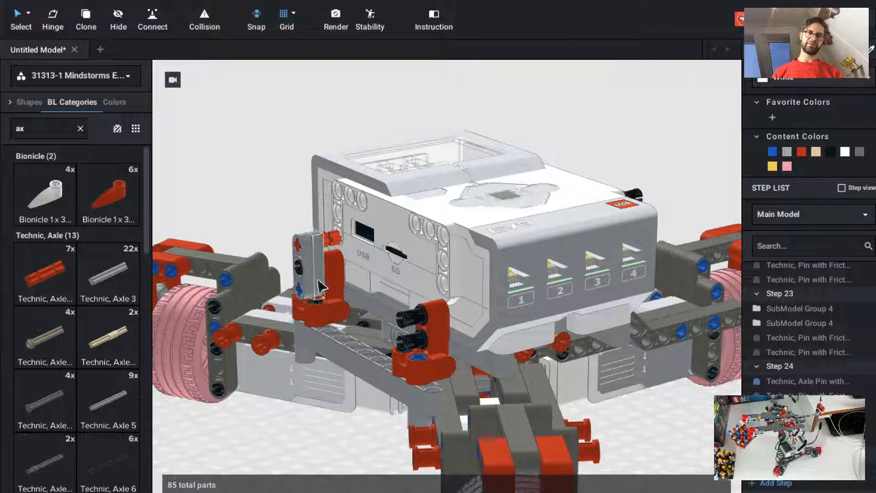
pyautogui.click(806, 384)
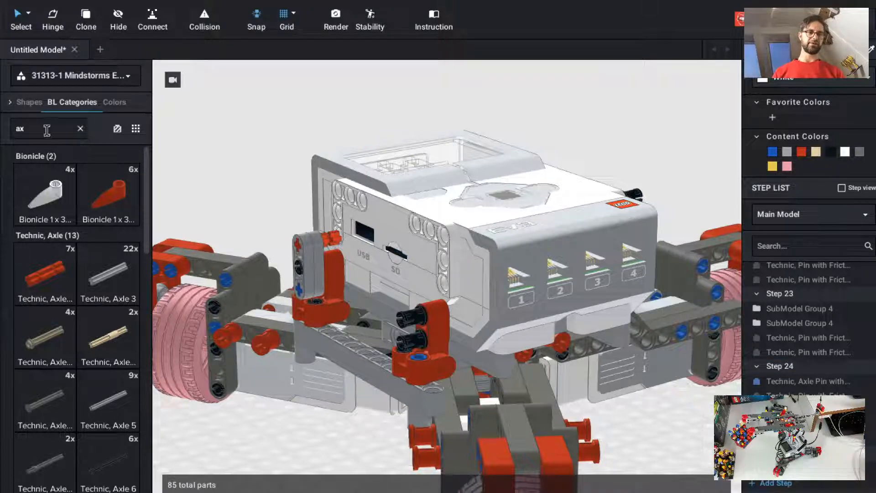
pyautogui.click(80, 129)
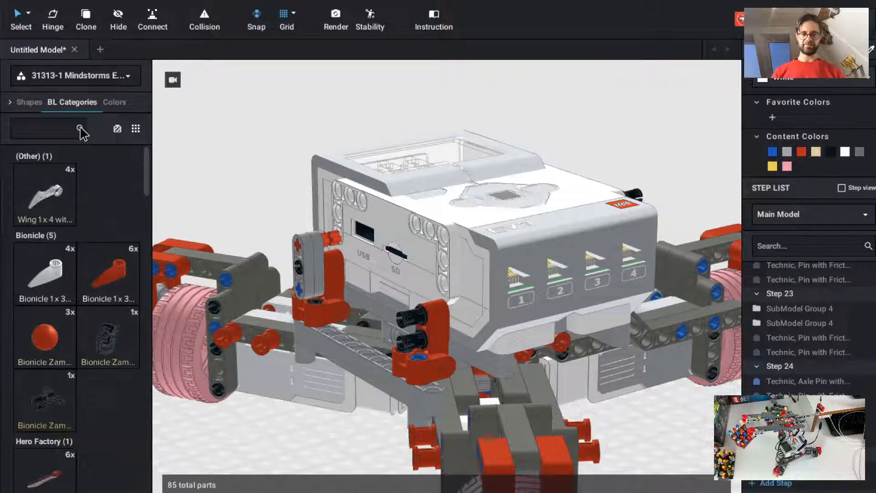
# Place an upright 1x2 thick liftarm beside the grey liftarm against the EV3 brick.
pyautogui.write('arm 2')
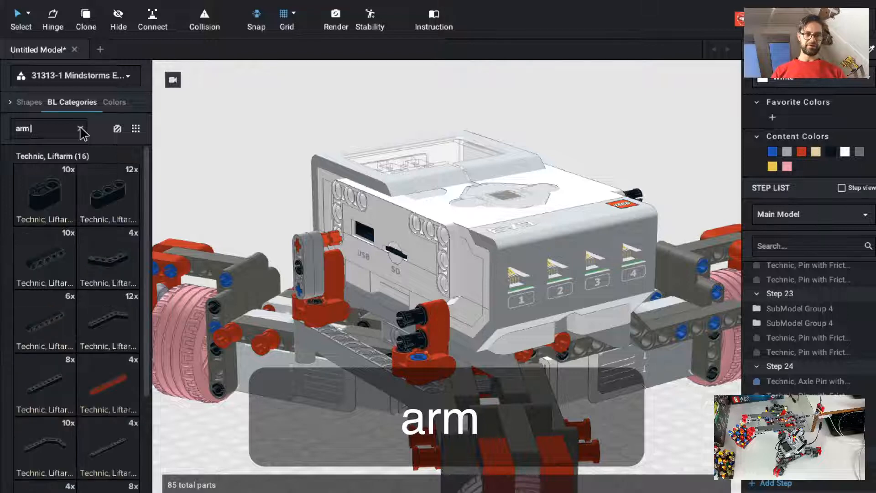
pyautogui.click(48, 197)
pyautogui.press('Up')
pyautogui.press('Up')
pyautogui.press('Up')
pyautogui.press('Left')
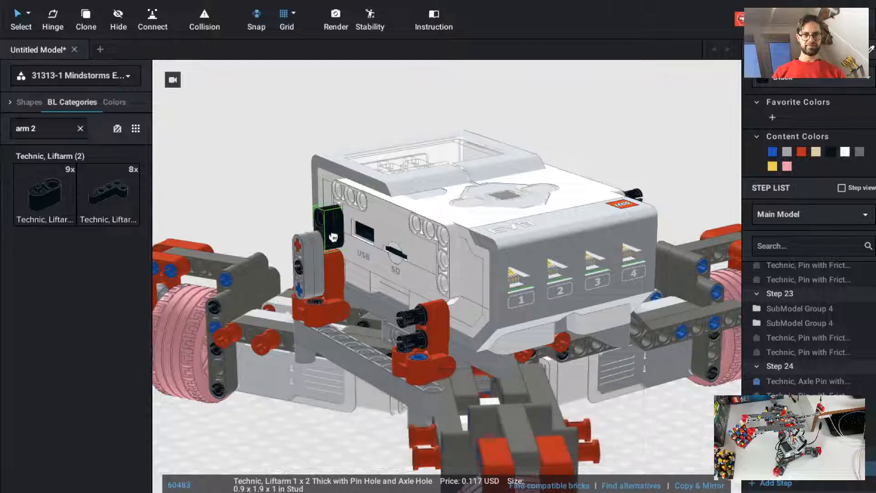
pyautogui.click(332, 238)
pyautogui.press('Escape')
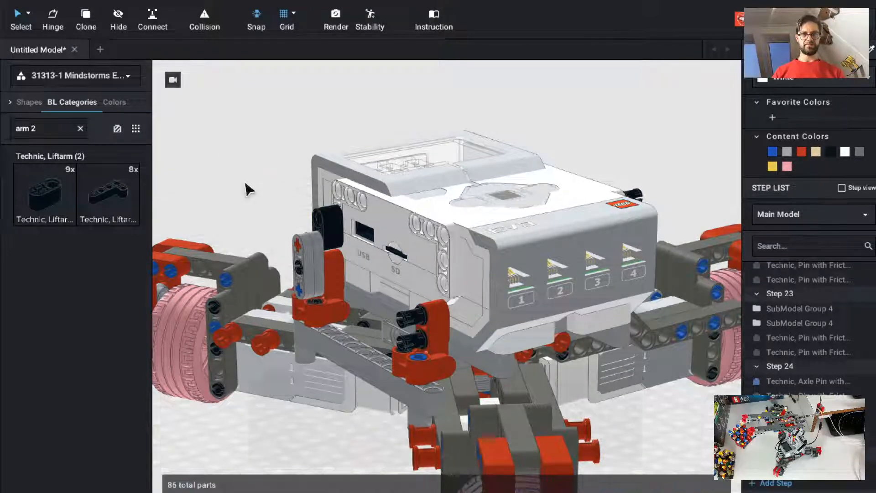
# Duplicate the black pin into place, then select all seven parts of the upright assembly.
pyautogui.press('c')
pyautogui.click(299, 269)
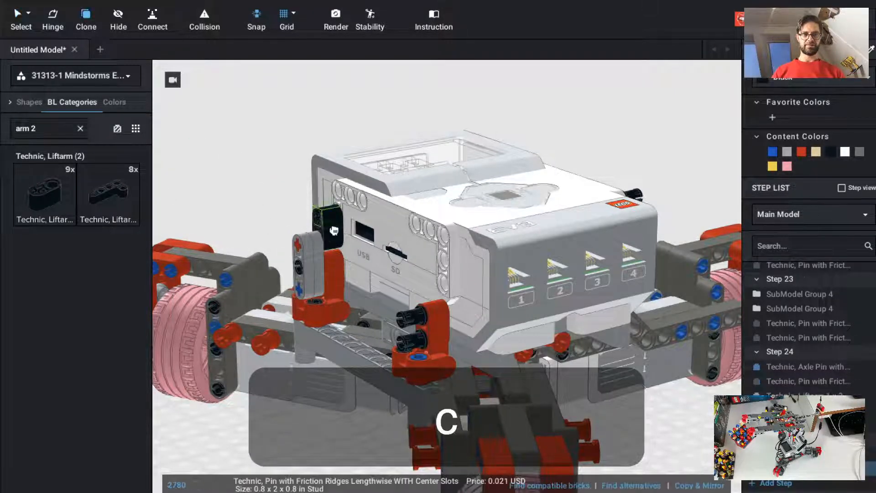
pyautogui.press('Escape')
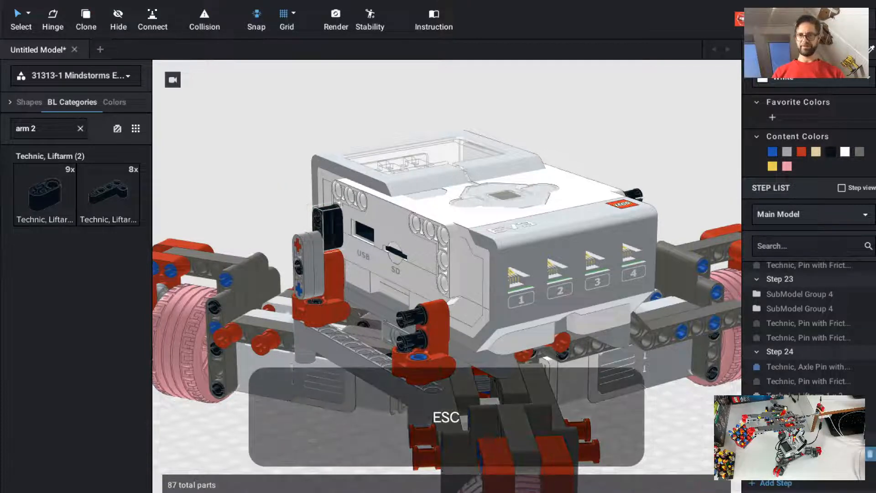
pyautogui.click(803, 468)
pyautogui.keyDown('shift'); pyautogui.click(802, 367); pyautogui.keyUp('shift')
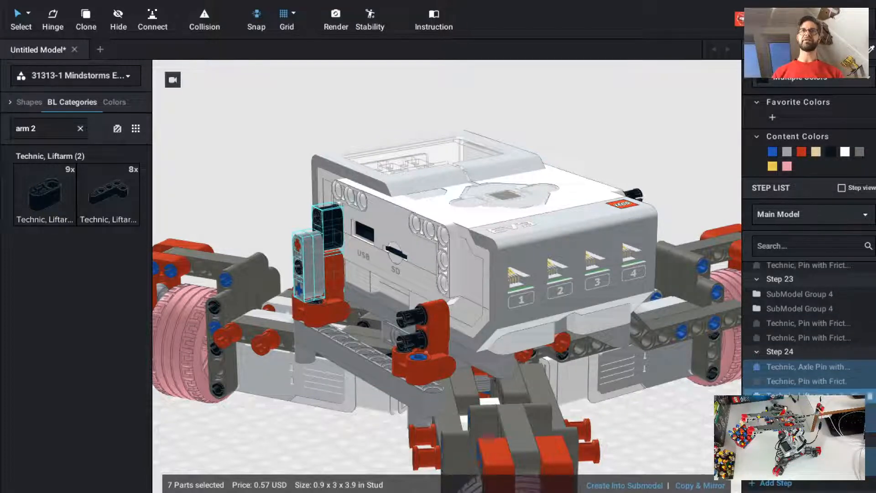
# Group the seven selected parts beside the EV3 brick as SubModel Group 5, then zoom out.
pyautogui.click(612, 485)
pyautogui.click(543, 290)
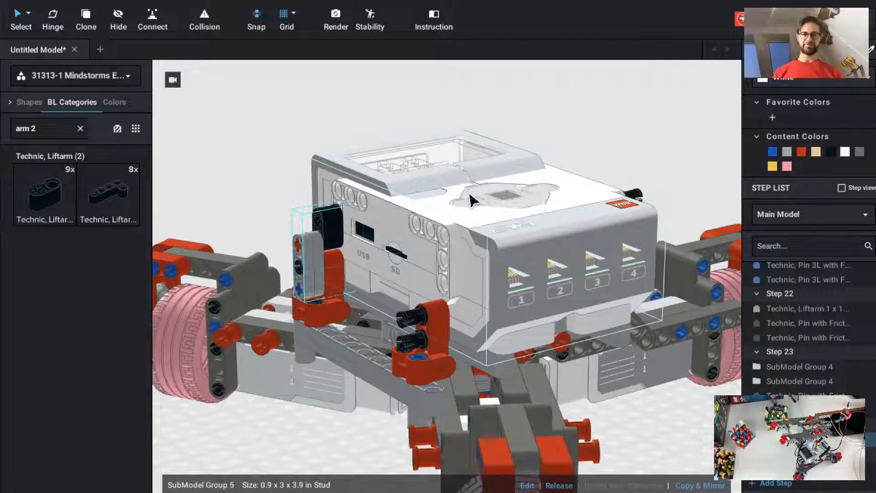
pyautogui.scroll(-4, 566, 122)
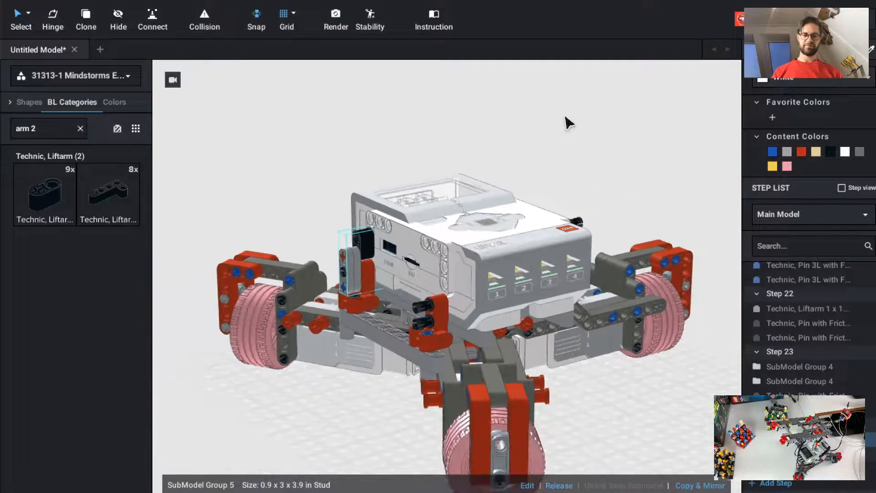
# Clone the existing friction pin into a hole on the EV3 brick's front face.
pyautogui.moveTo(567, 122)
pyautogui.keyDown('ctrl'); pyautogui.mouseDown()
pyautogui.moveTo(565, 153)
pyautogui.moveTo(573, 131)
pyautogui.moveTo(573, 147)
pyautogui.moveTo(553, 131)
pyautogui.mouseUp(); pyautogui.keyUp('ctrl')
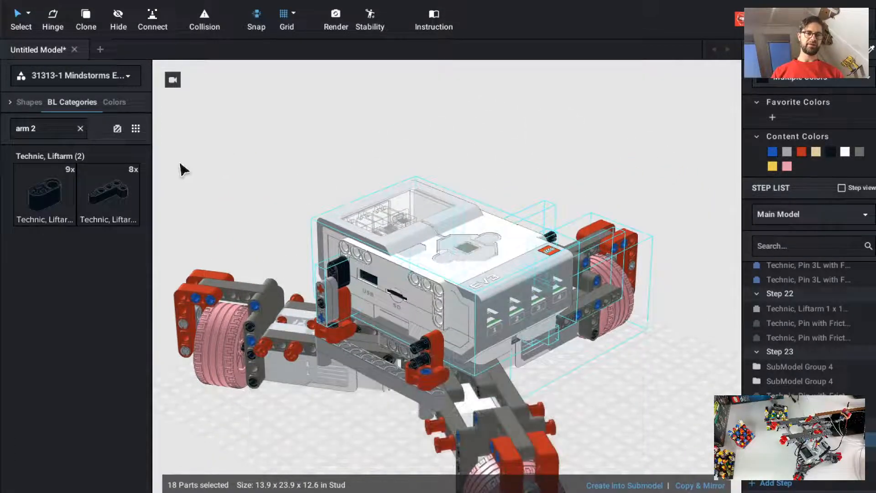
pyautogui.click(209, 191)
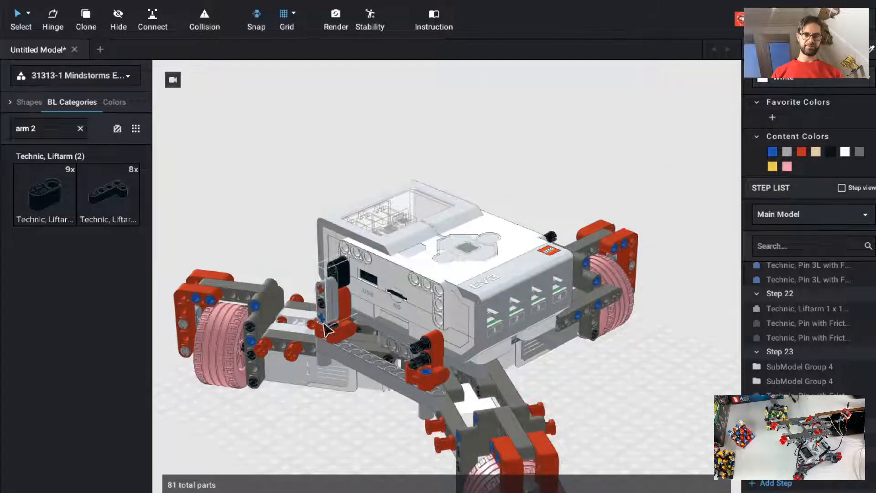
pyautogui.click(80, 129)
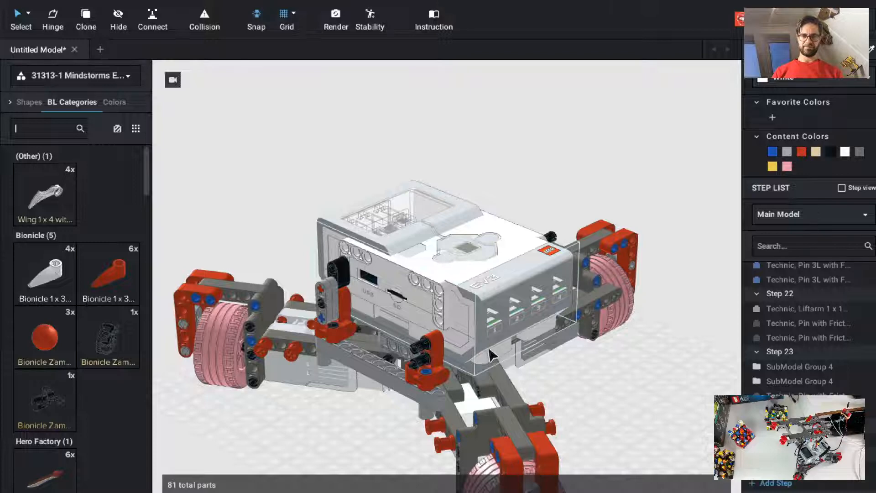
pyautogui.write('c')
pyautogui.click(425, 361)
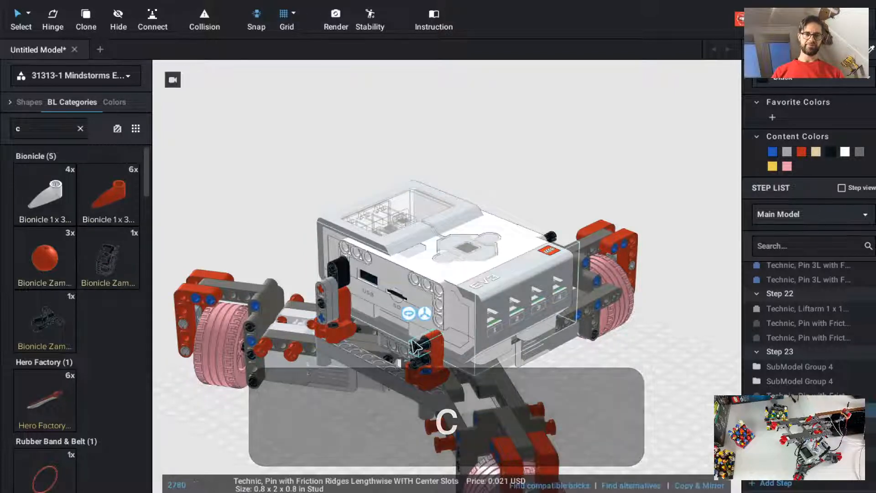
pyautogui.press('c')
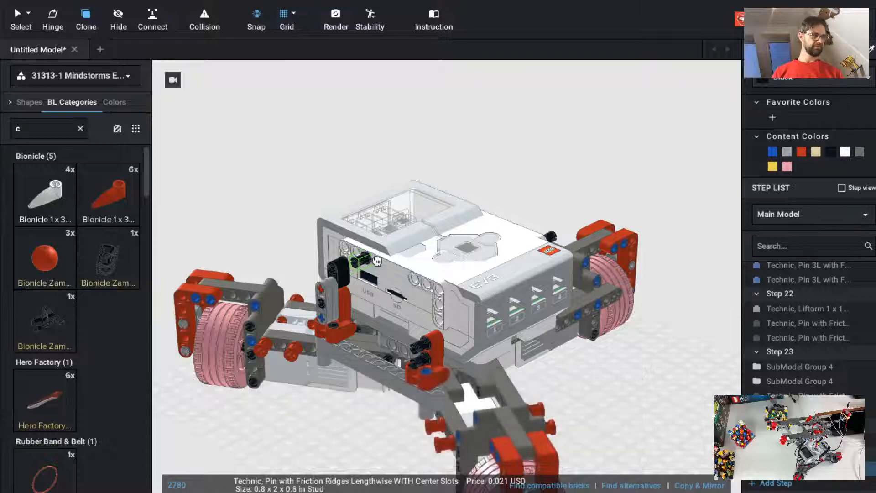
pyautogui.click(376, 261)
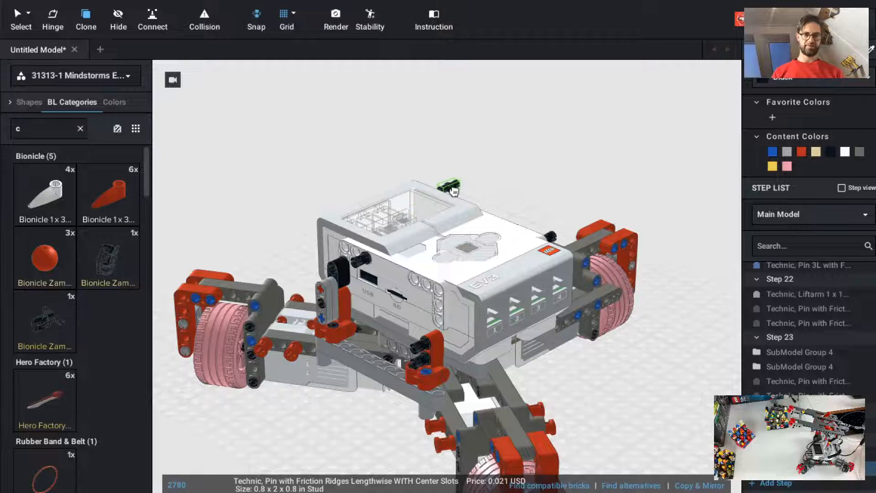
pyautogui.press('Escape')
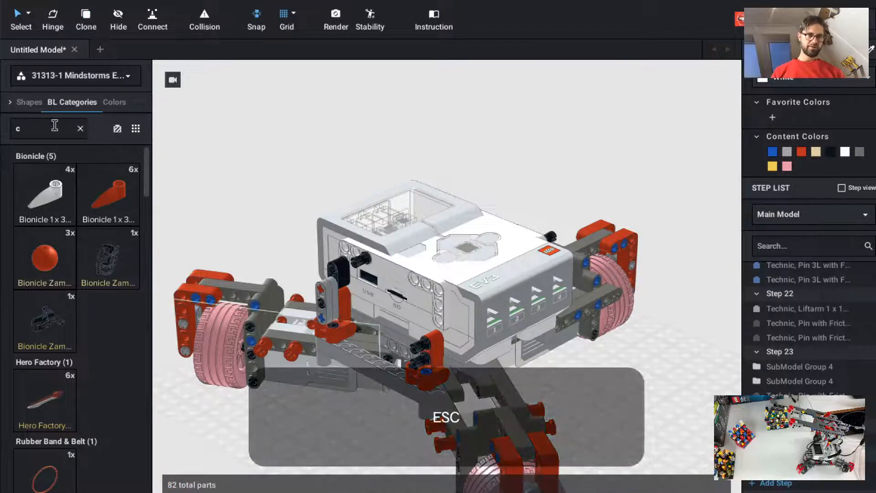
pyautogui.click(80, 128)
# Insert a blue axle pin into the EV3 brick's front face.
pyautogui.write('pin')
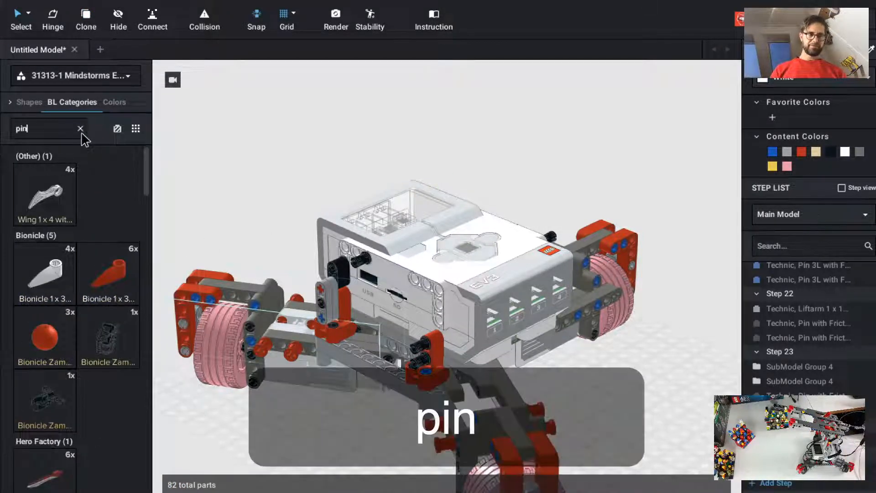
pyautogui.click(48, 274)
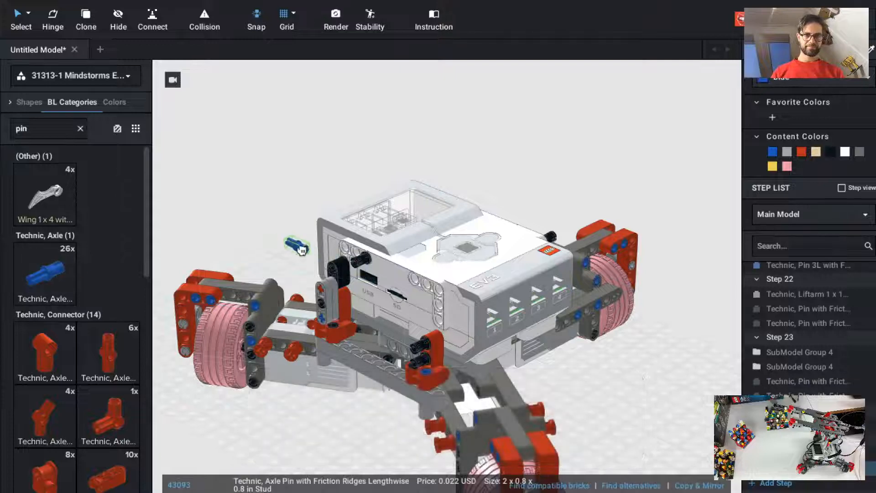
pyautogui.press('Left')
pyautogui.click(354, 248)
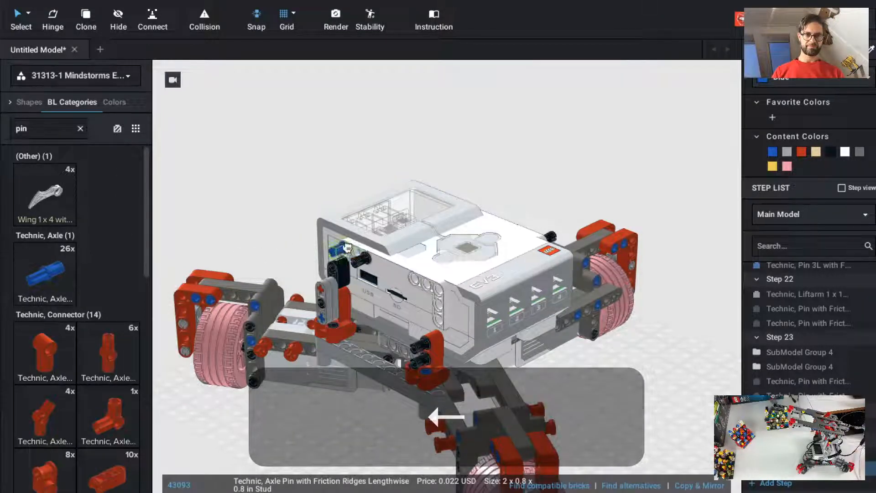
pyautogui.press('Escape')
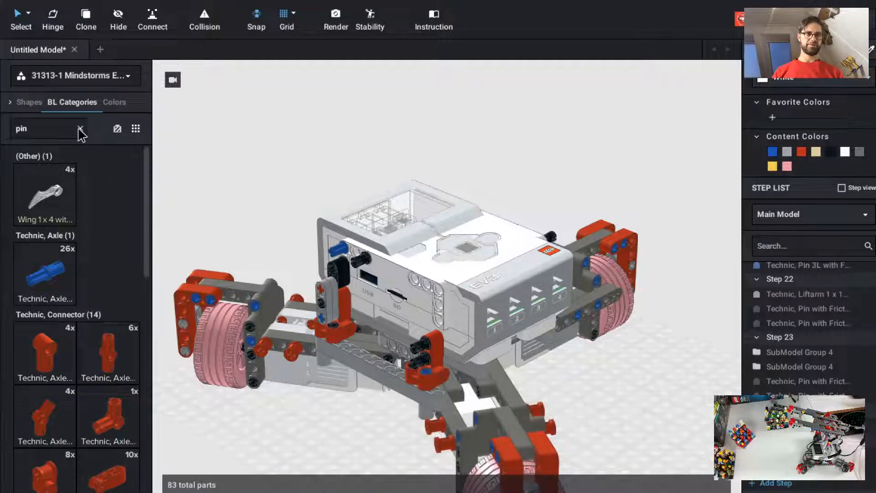
# Insert a blue Pin 3L into the brick's front face and clear the search.
pyautogui.write('pin')
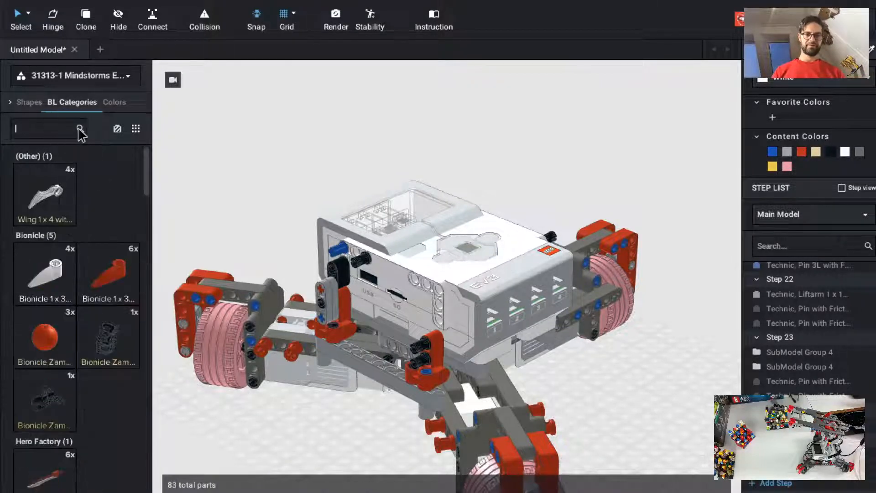
pyautogui.write(' 3')
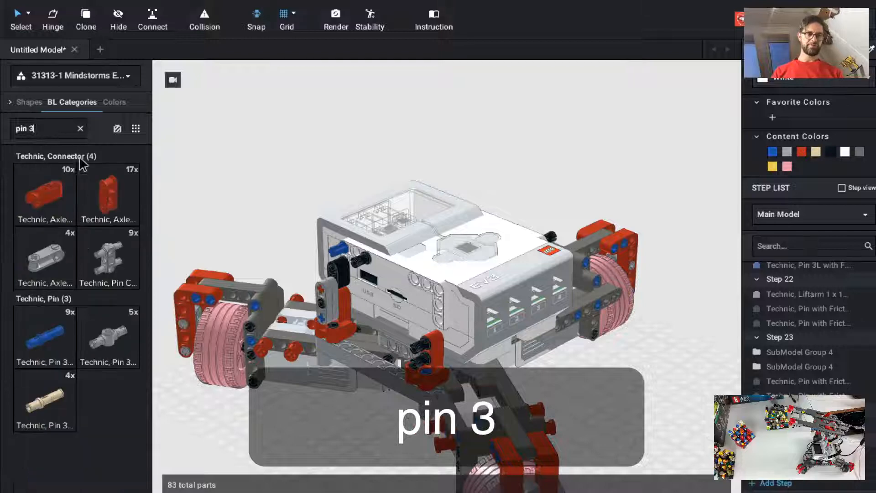
pyautogui.click(55, 330)
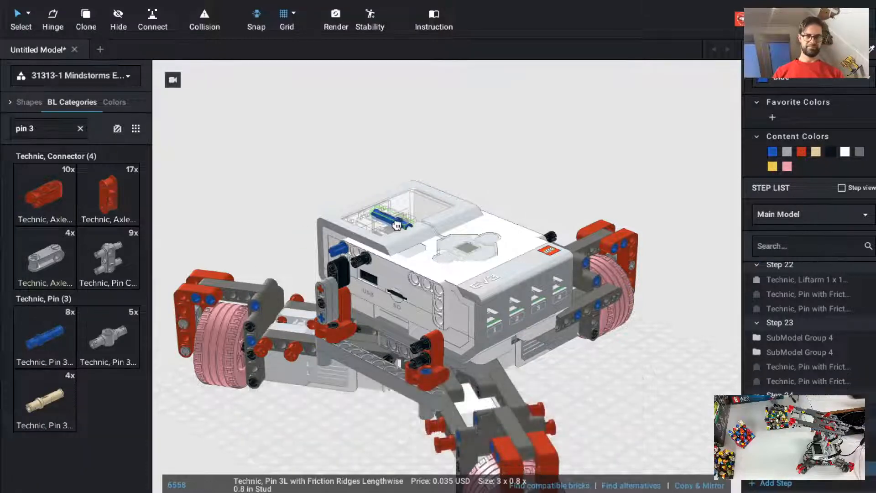
pyautogui.press('Left')
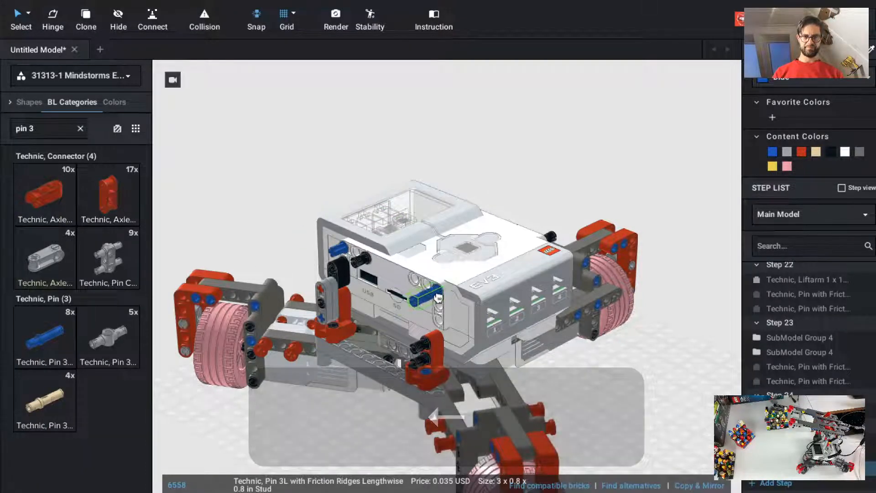
pyautogui.click(429, 303)
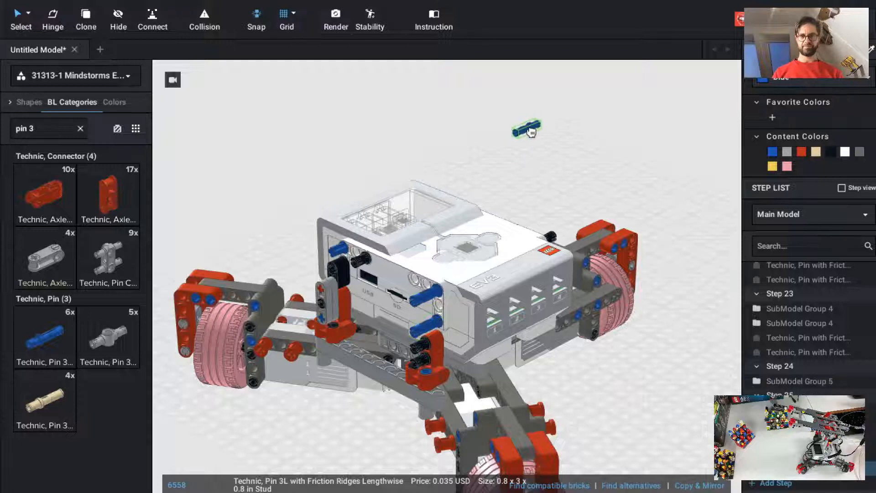
pyautogui.press('Escape')
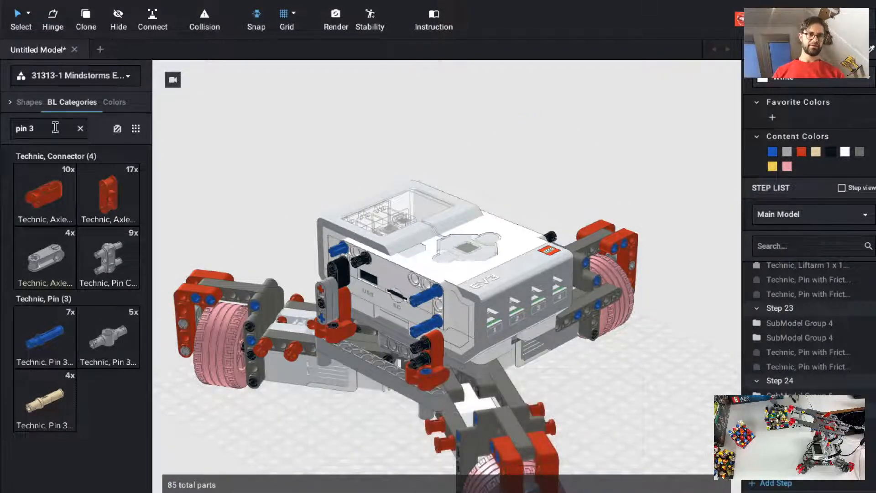
pyautogui.click(81, 130)
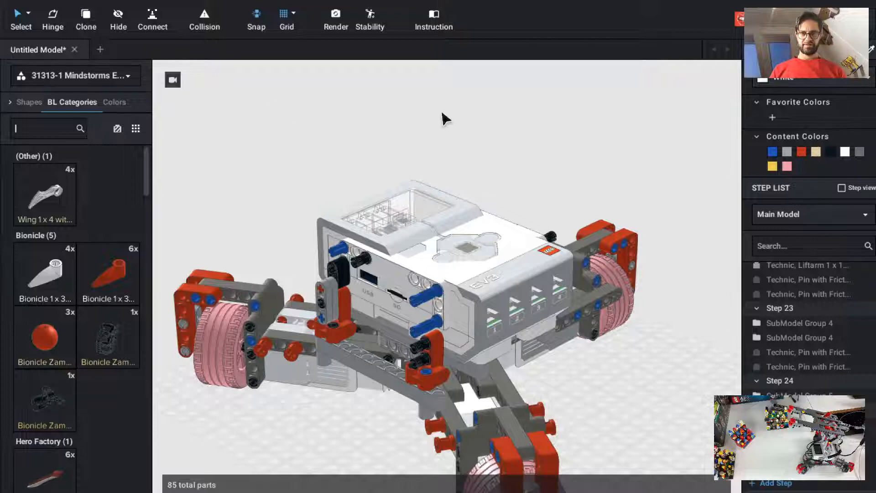
# Clone the bent 11.5 liftarm and stand the copy upright on the model.
pyautogui.keyDown('ctrl'); pyautogui.moveTo(476, 131); pyautogui.dragTo(454, 128); pyautogui.keyUp('ctrl')
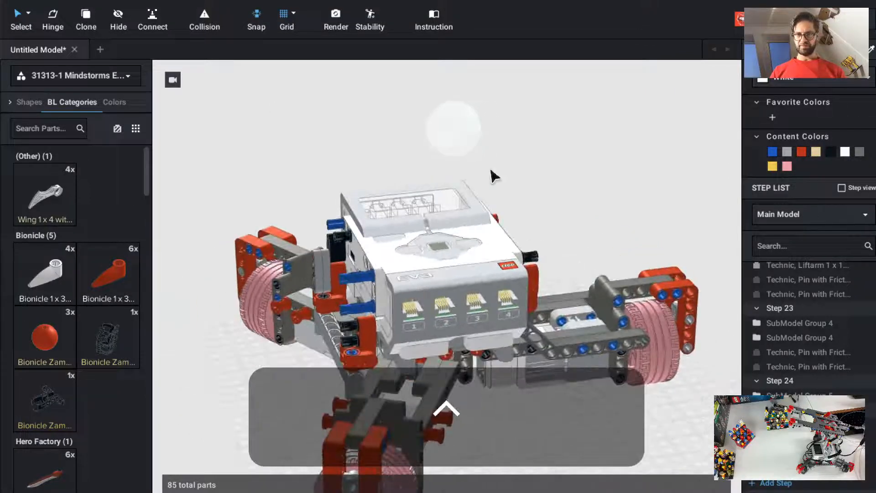
pyautogui.click(540, 346)
pyautogui.click(548, 343)
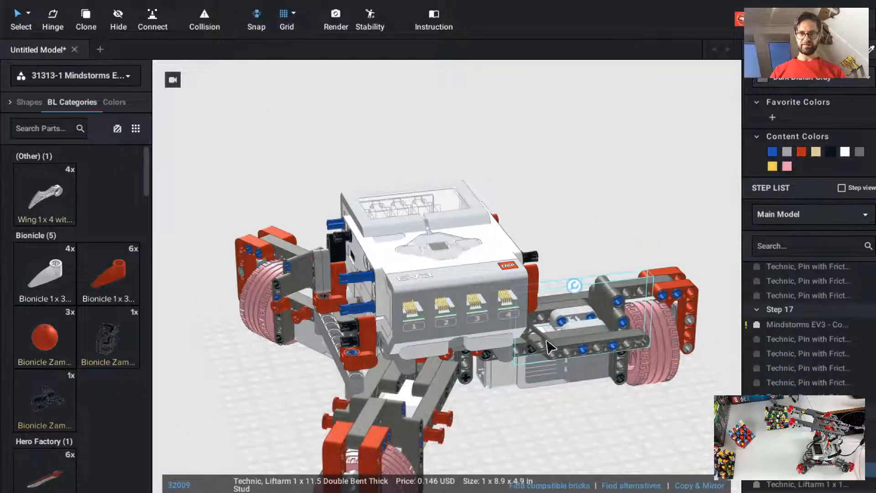
pyautogui.press('c')
pyautogui.keyDown('ctrl'); pyautogui.moveTo(461, 139); pyautogui.dragTo(509, 145); pyautogui.keyUp('ctrl')
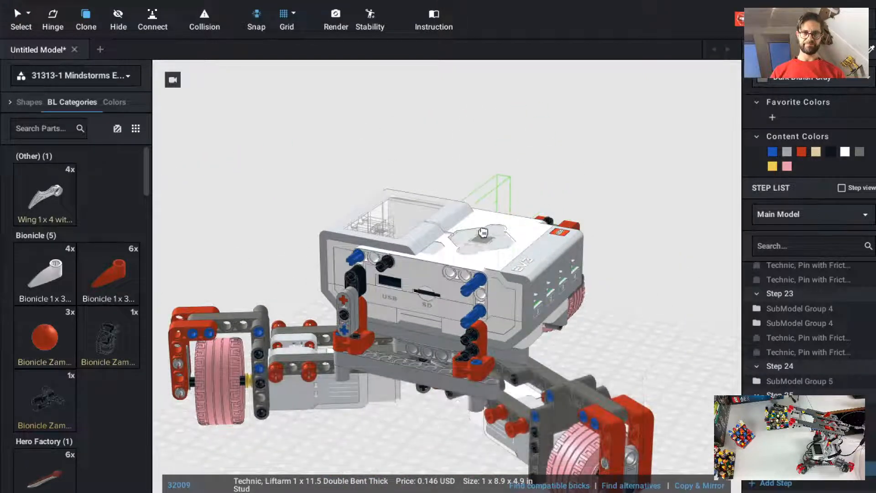
pyautogui.press('Up')
pyautogui.press('Up')
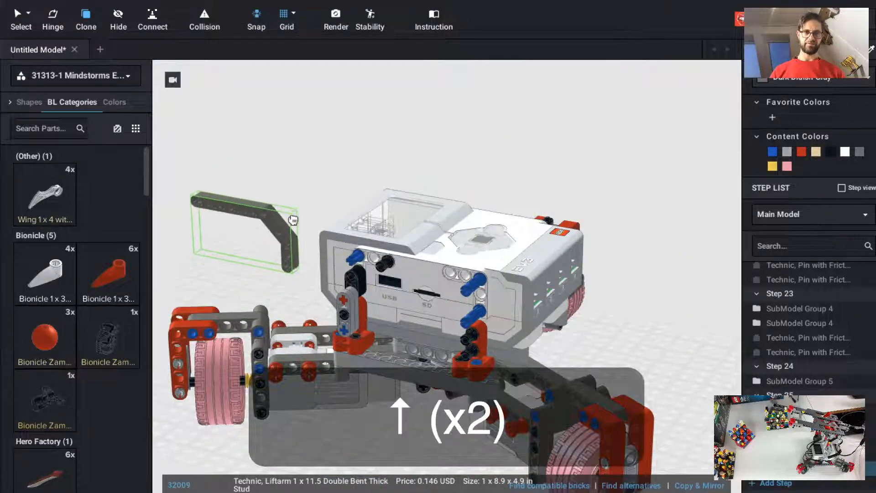
pyautogui.press('Up')
pyautogui.press('Left')
pyautogui.press('Up')
pyautogui.press('Left')
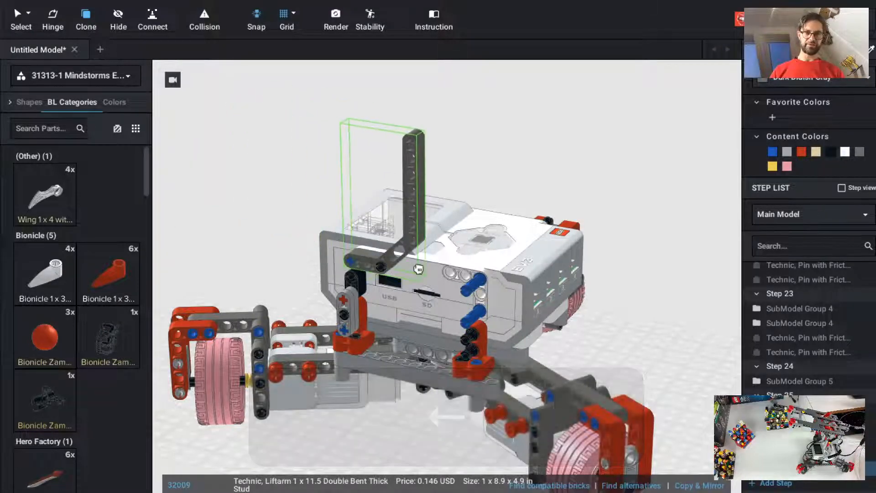
pyautogui.press('Escape')
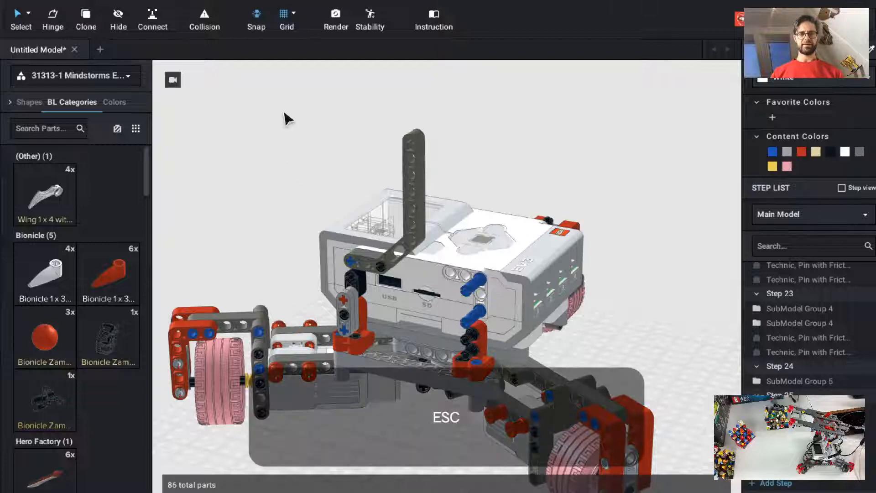
pyautogui.keyDown('ctrl'); pyautogui.moveTo(291, 118); pyautogui.dragTo(277, 130); pyautogui.keyUp('ctrl')
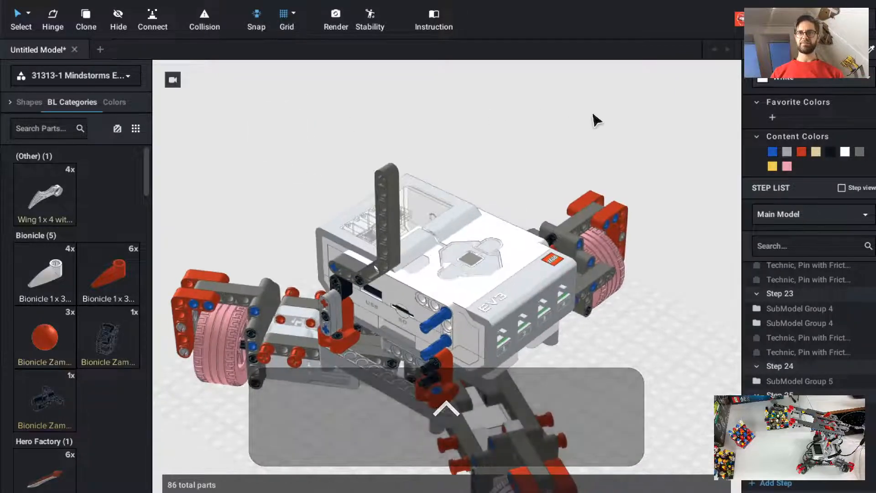
# Dismiss the notification panel and search the parts for 'pin connect'.
pyautogui.click(866, 2)
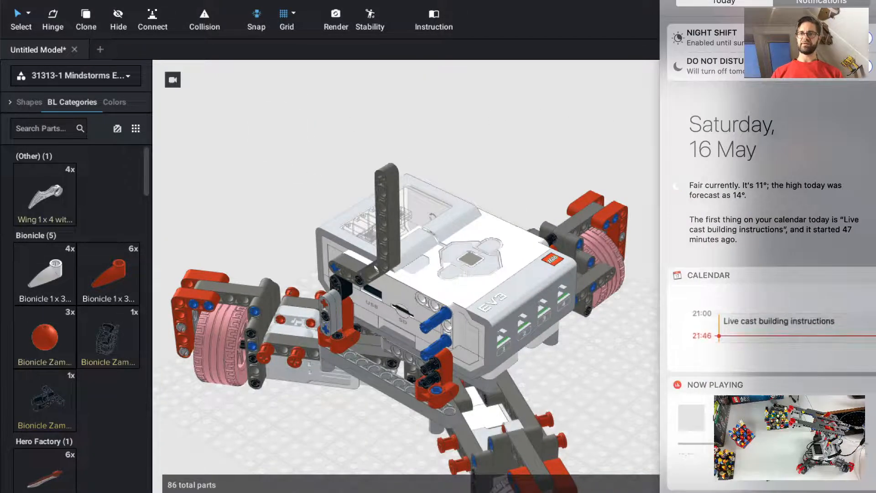
pyautogui.click(538, 122)
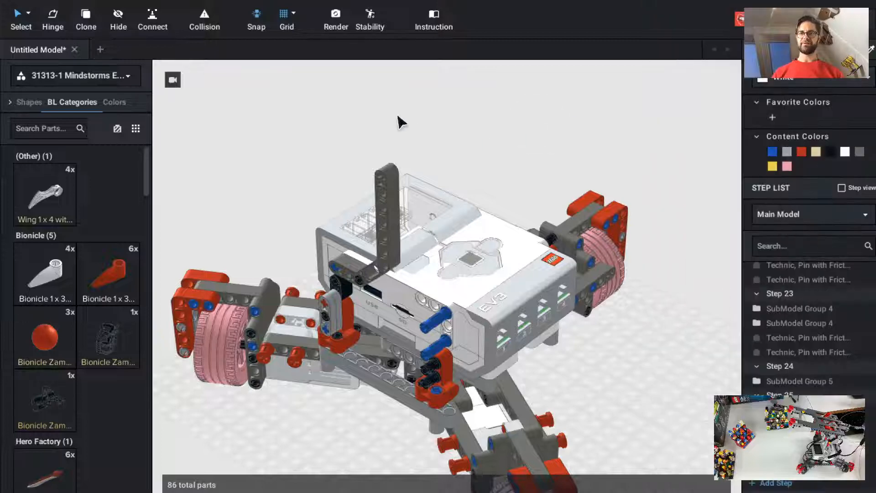
pyautogui.keyDown('ctrl'); pyautogui.moveTo(283, 215); pyautogui.dragTo(290, 204); pyautogui.keyUp('ctrl')
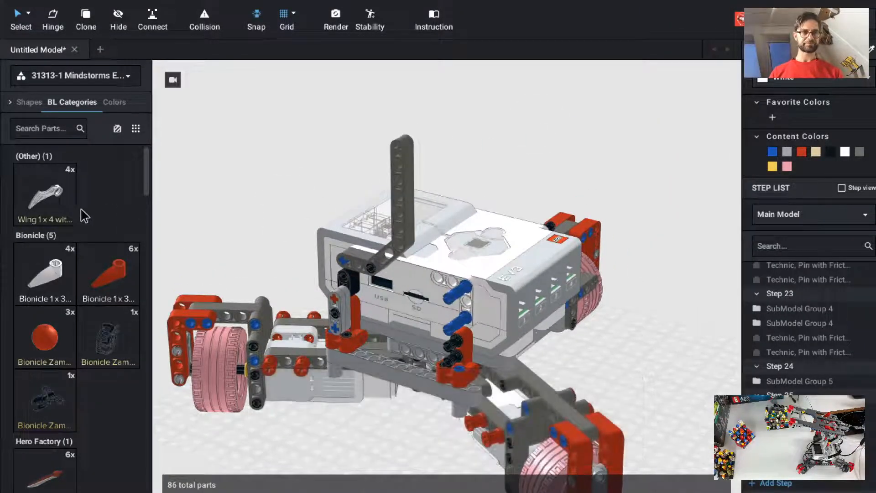
pyautogui.click(60, 131)
pyautogui.write('pin connect')
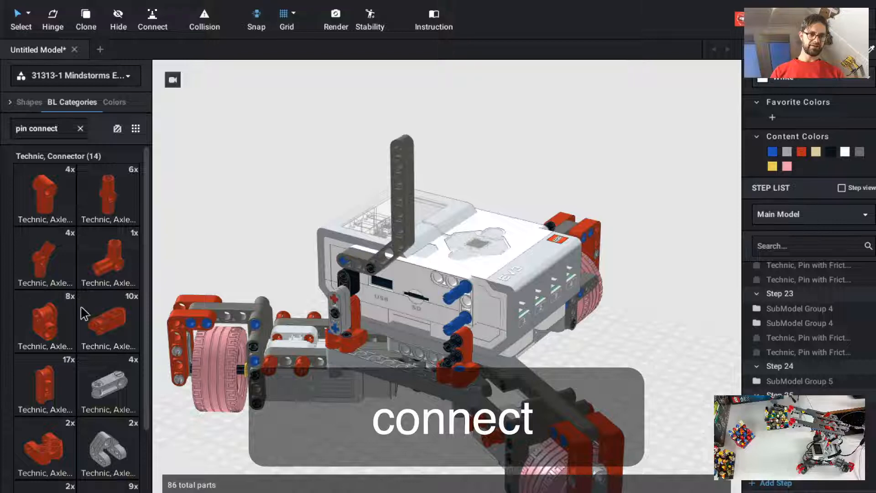
# Clear the 'pin connect' search, browse the full EV3 set catalogue, and switch the palette to Master.
pyautogui.scroll(-2, 84, 314)
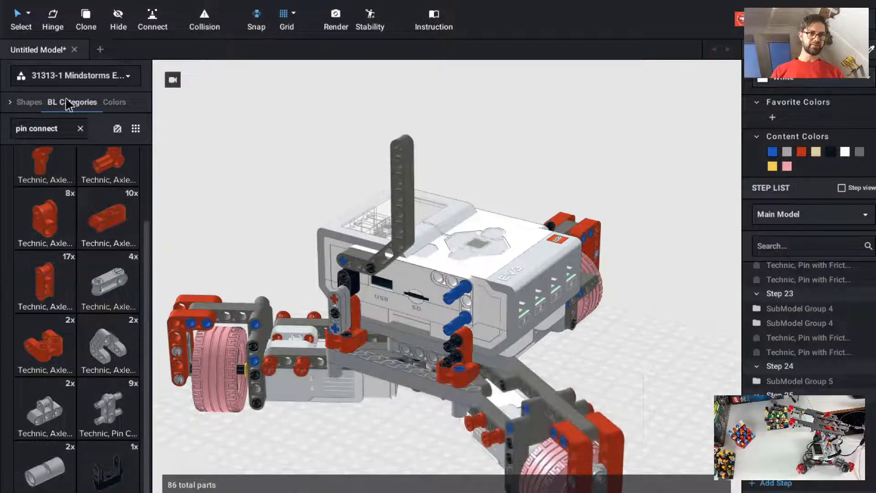
pyautogui.click(80, 129)
pyautogui.scroll(-10, 89, 260)
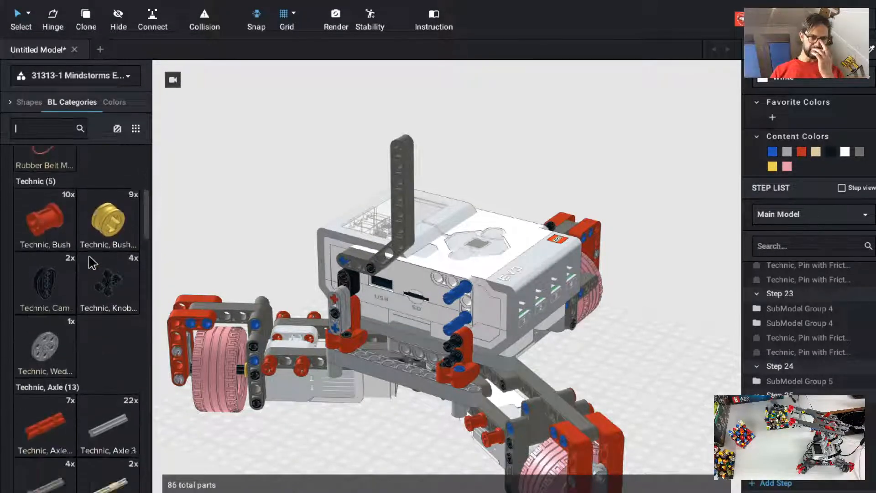
pyautogui.scroll(-10, 92, 263)
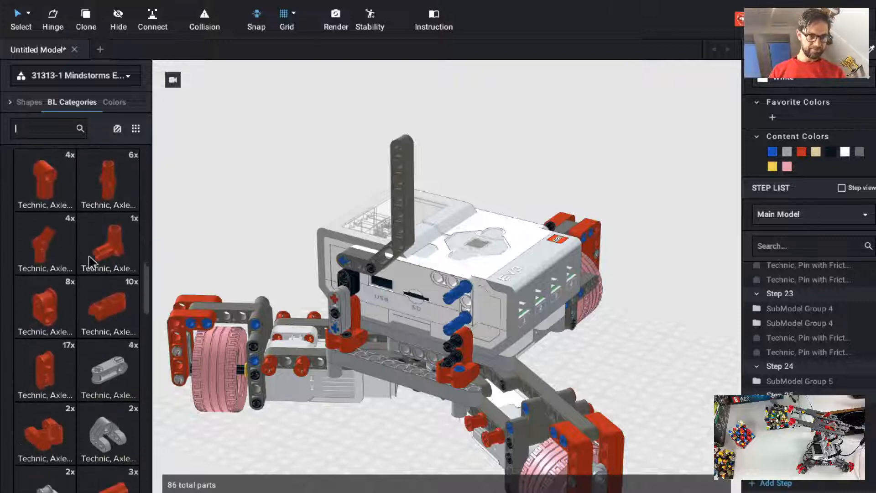
pyautogui.scroll(-10, 92, 262)
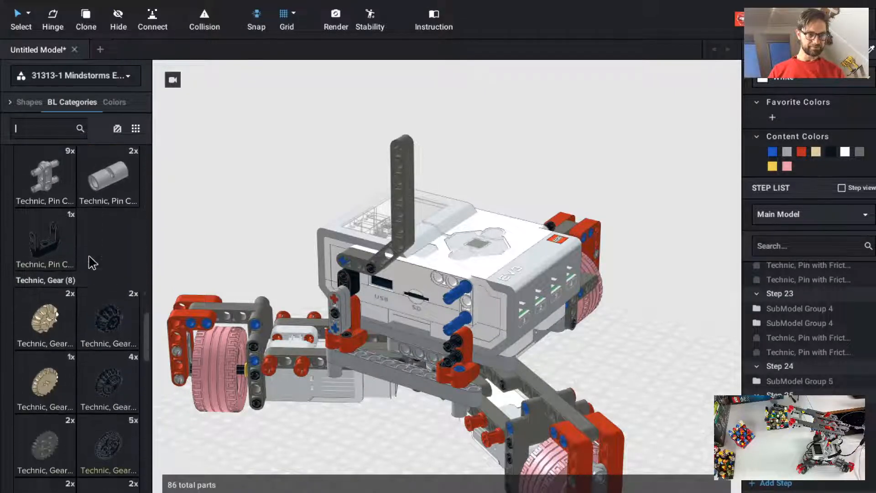
pyautogui.scroll(-10, 93, 262)
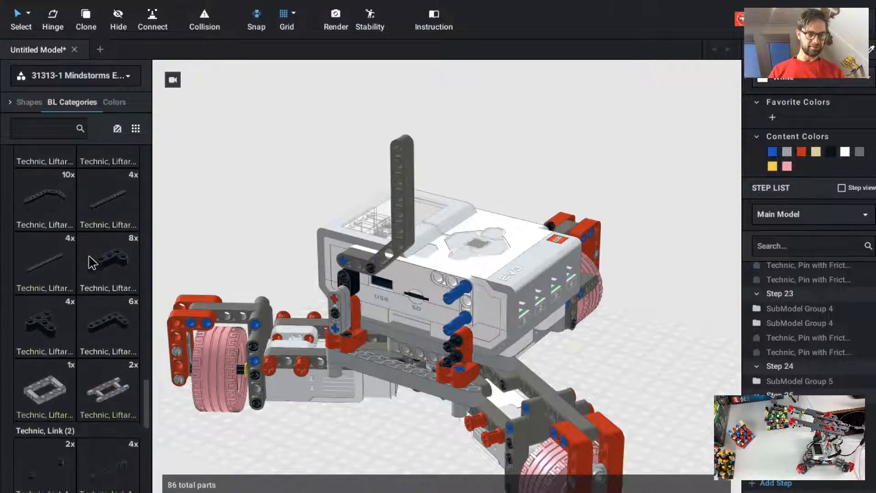
pyautogui.scroll(-10, 92, 262)
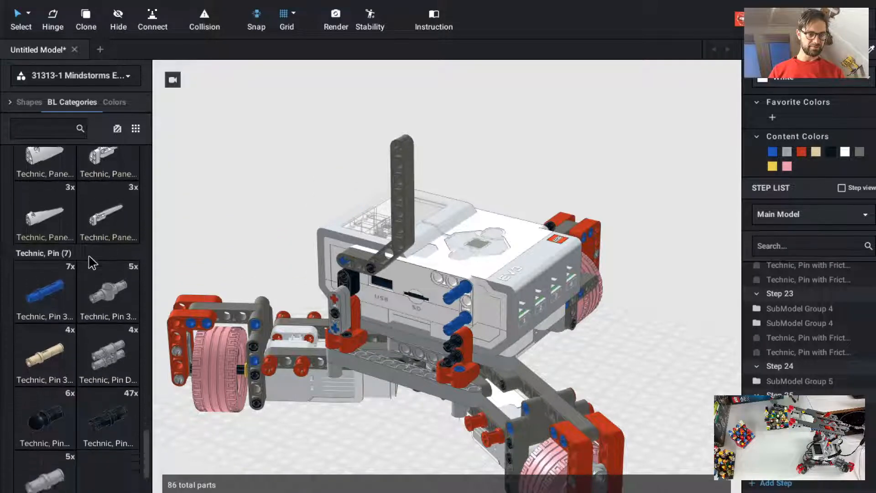
pyautogui.scroll(-3, 92, 262)
pyautogui.scroll(15, 92, 263)
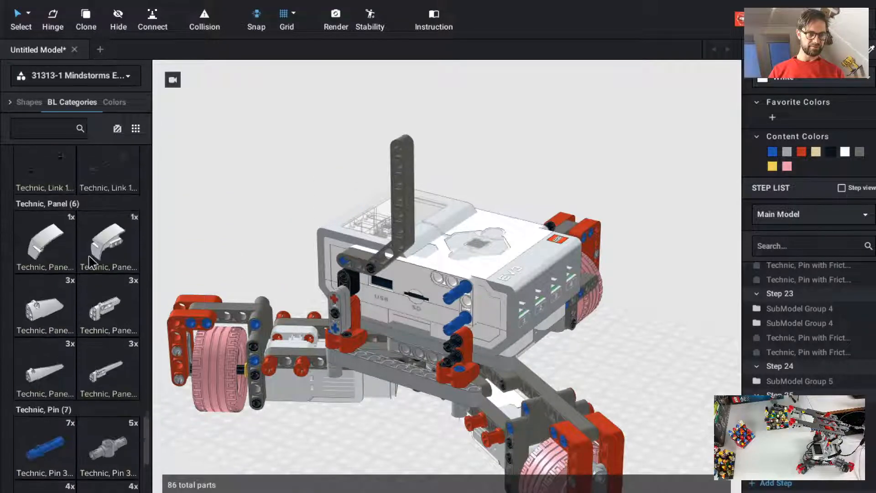
pyautogui.scroll(-15, 92, 262)
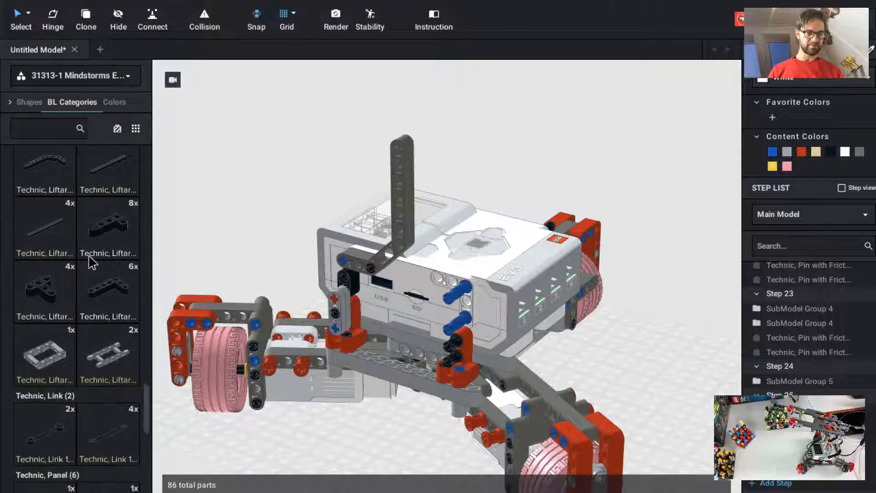
pyautogui.scroll(15, 93, 263)
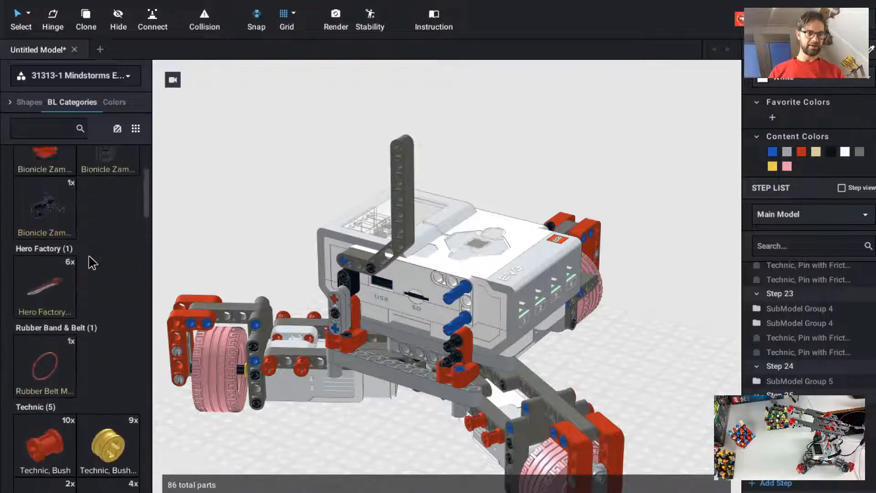
pyautogui.click(72, 79)
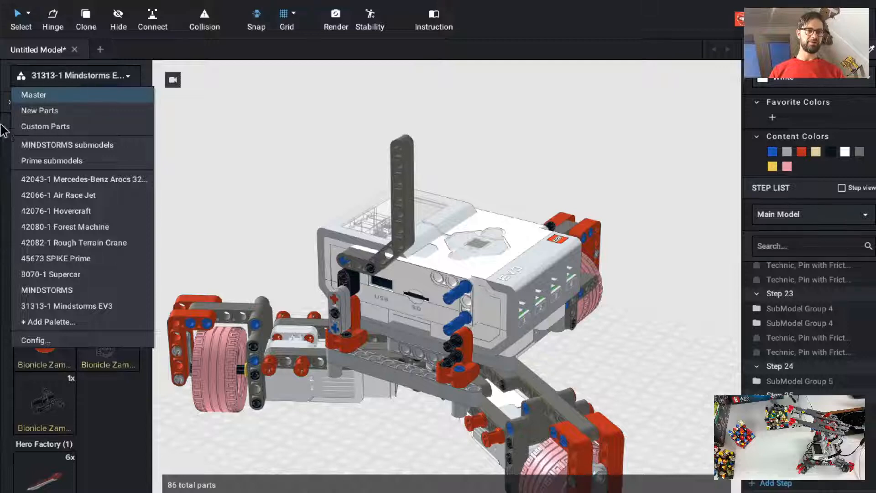
pyautogui.click(69, 96)
# Search the Master palette for 'pin connector' and browse the results.
pyautogui.click(38, 128)
pyautogui.write('pin')
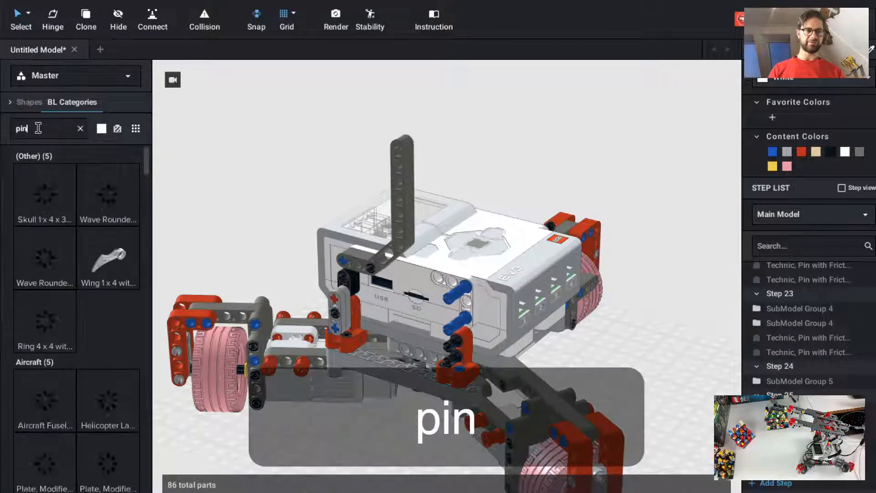
pyautogui.write(' connector')
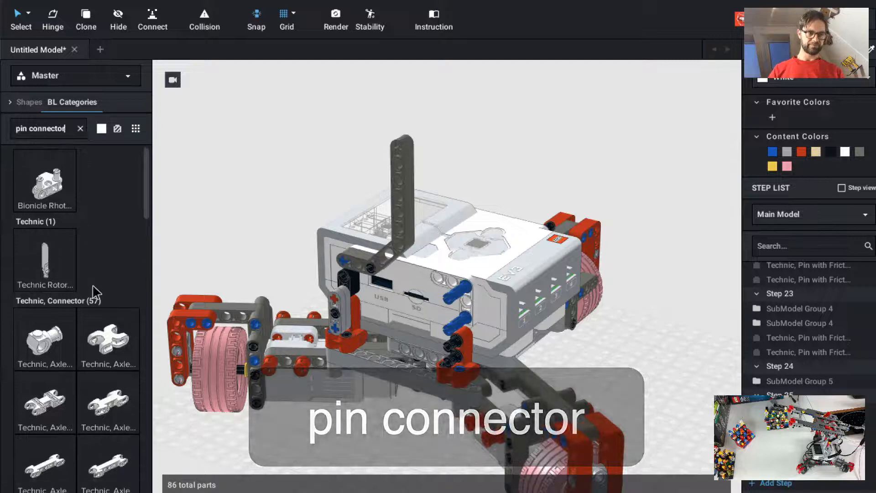
pyautogui.scroll(-6, 94, 291)
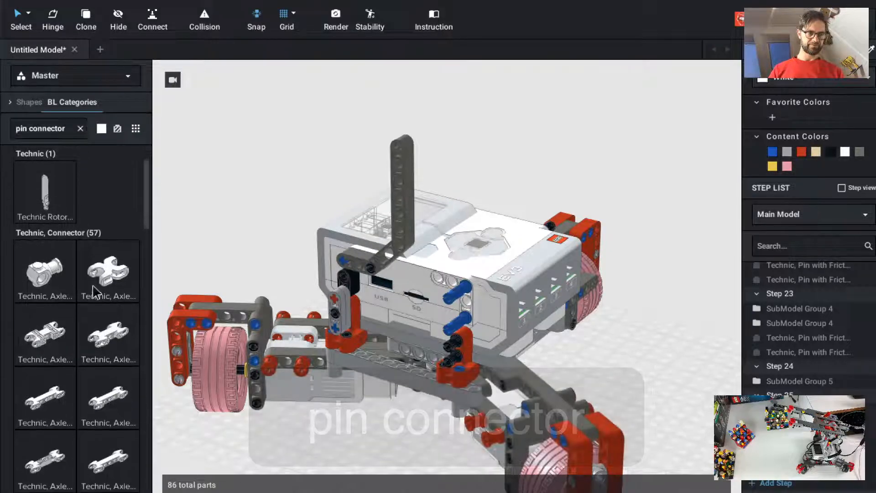
pyautogui.scroll(-10, 94, 291)
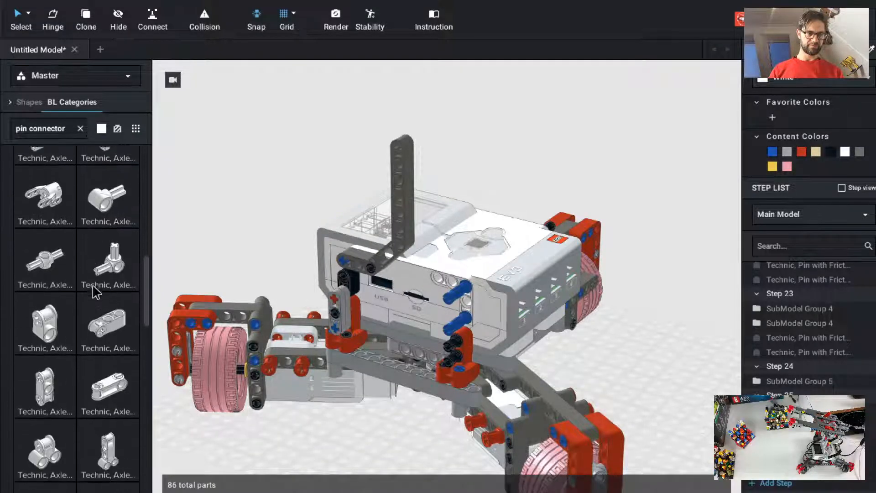
pyautogui.scroll(-8, 93, 291)
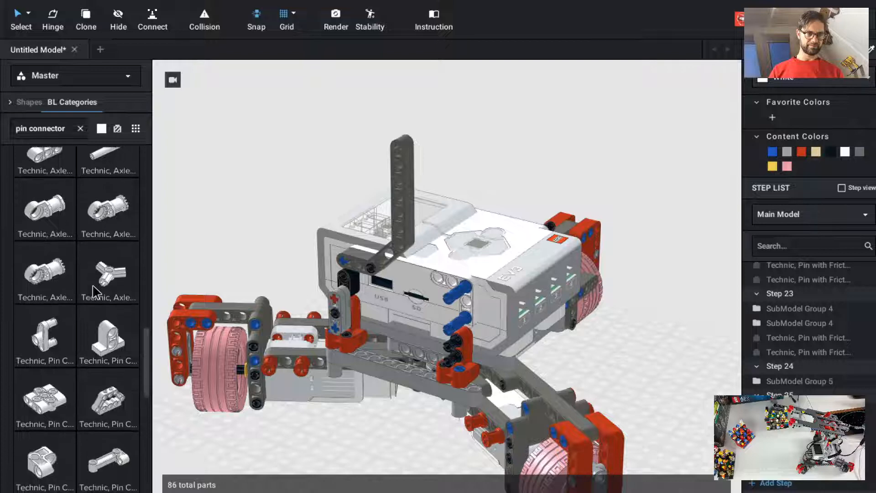
pyautogui.scroll(-6, 93, 286)
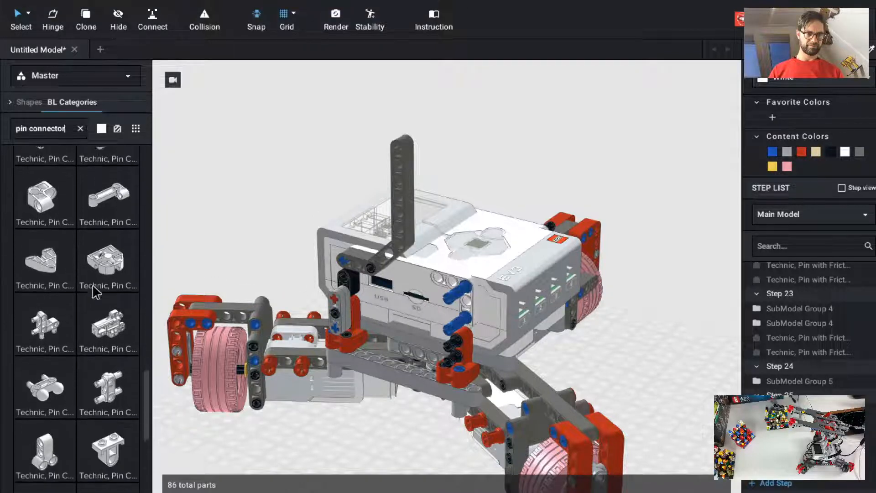
pyautogui.scroll(-1, 93, 289)
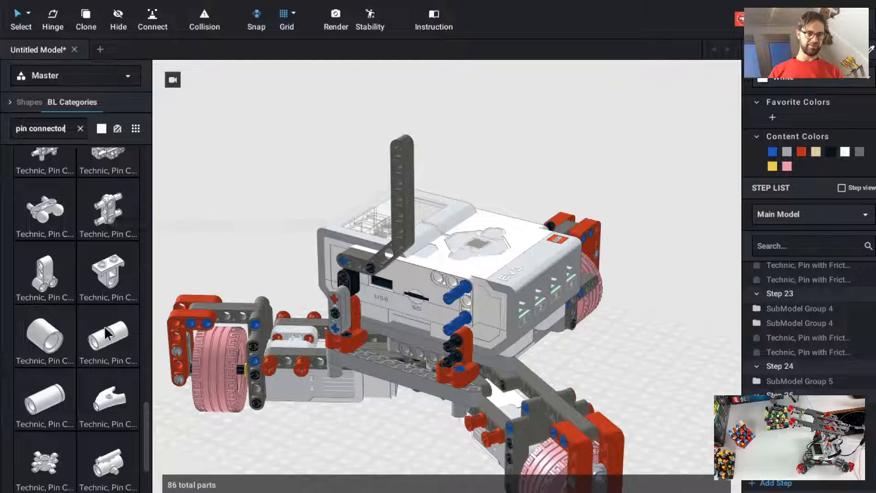
pyautogui.scroll(-5, 104, 326)
pyautogui.scroll(4, 105, 332)
pyautogui.scroll(6, 104, 327)
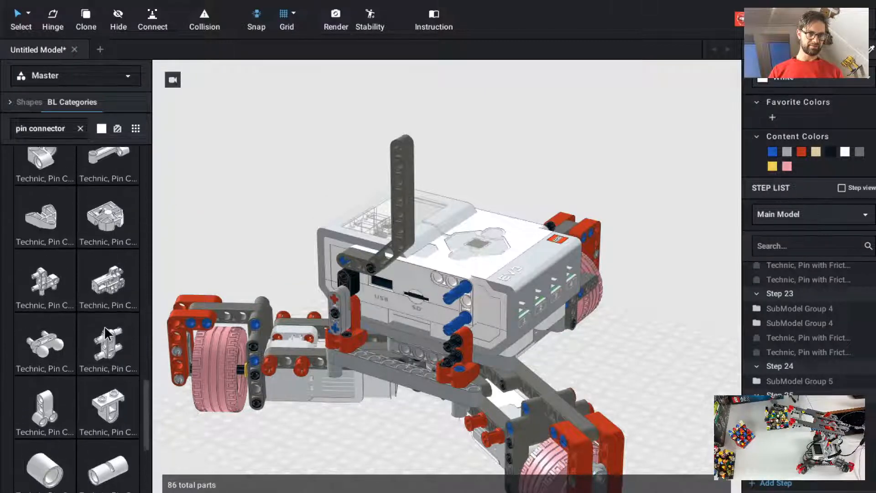
pyautogui.scroll(2, 104, 332)
# Place the perpendicular 3x3 bent 4-pin connector atop the vertical liftarm and select both parts.
pyautogui.moveTo(105, 331); pyautogui.dragTo(411, 164)
pyautogui.press('Up')
pyautogui.press('Up')
pyautogui.press('Left')
pyautogui.click(408, 158)
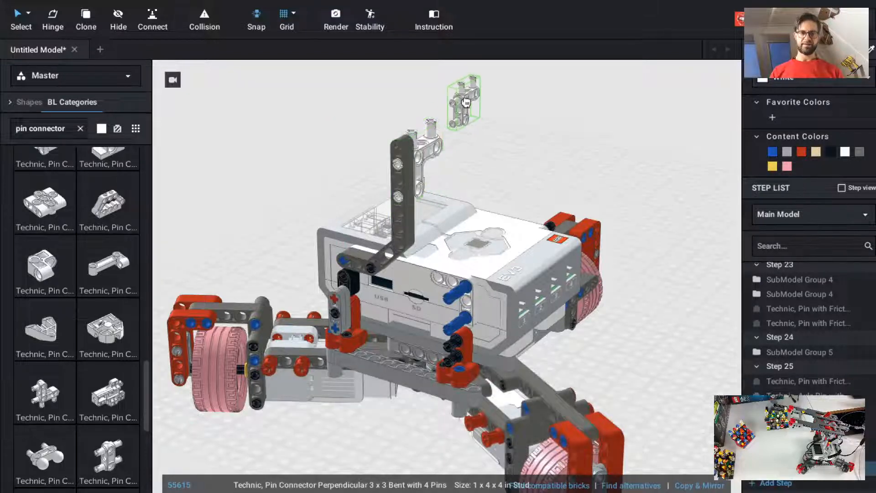
pyautogui.press('Escape')
pyautogui.click(428, 147)
pyautogui.keyDown('super'); pyautogui.click(408, 157); pyautogui.keyUp('super')
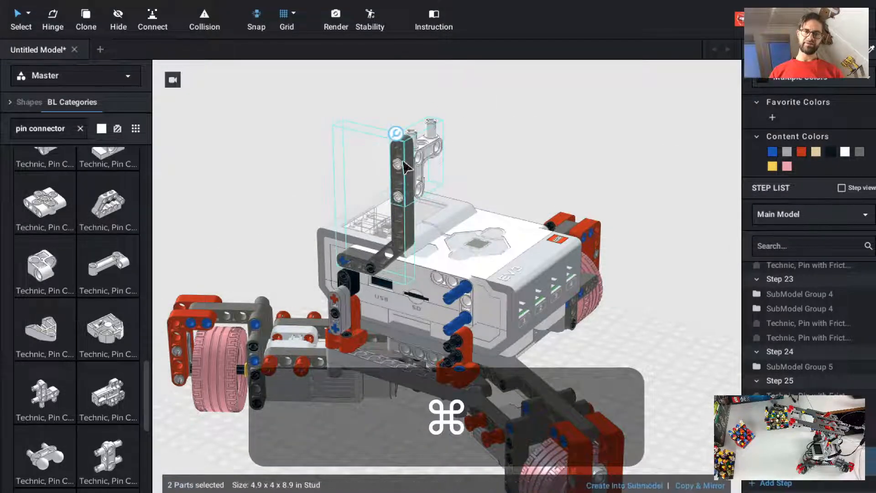
# Recolour the connector and liftarm light grey, then group Step 25's six parts into a submodel.
pyautogui.click(788, 152)
pyautogui.click(526, 122)
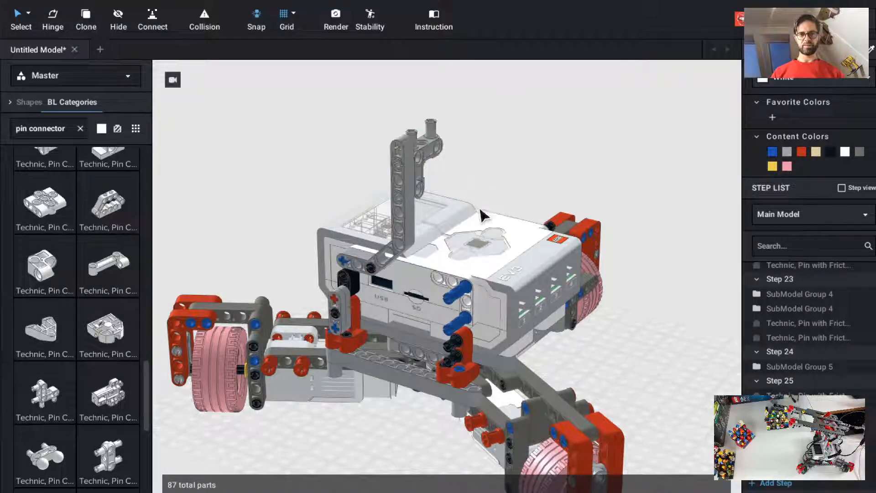
pyautogui.click(803, 395)
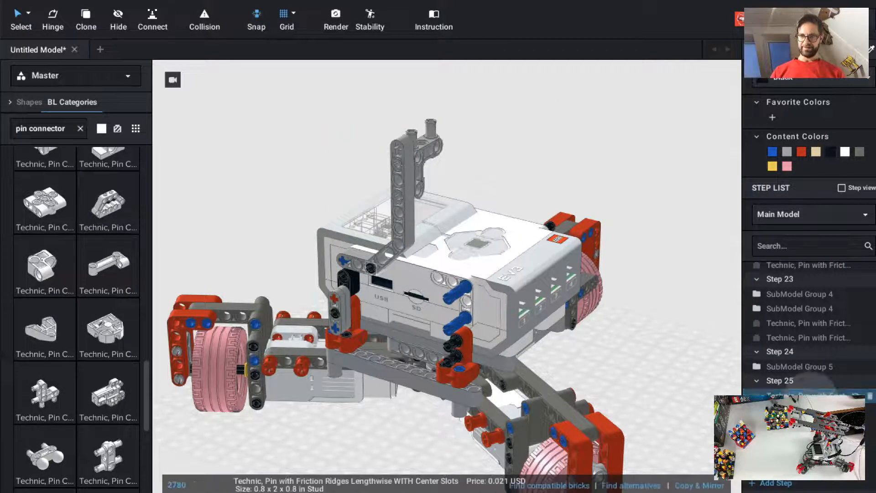
pyautogui.keyDown('shift'); pyautogui.click(799, 468); pyautogui.keyUp('shift')
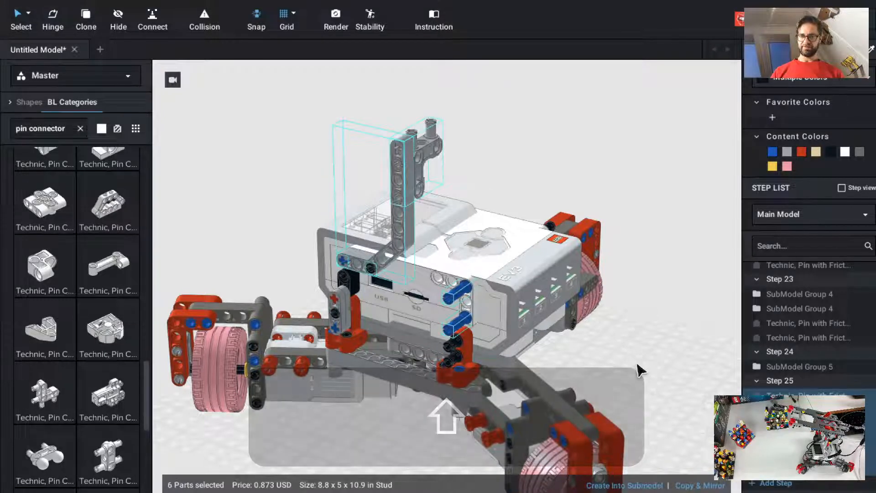
pyautogui.click(603, 485)
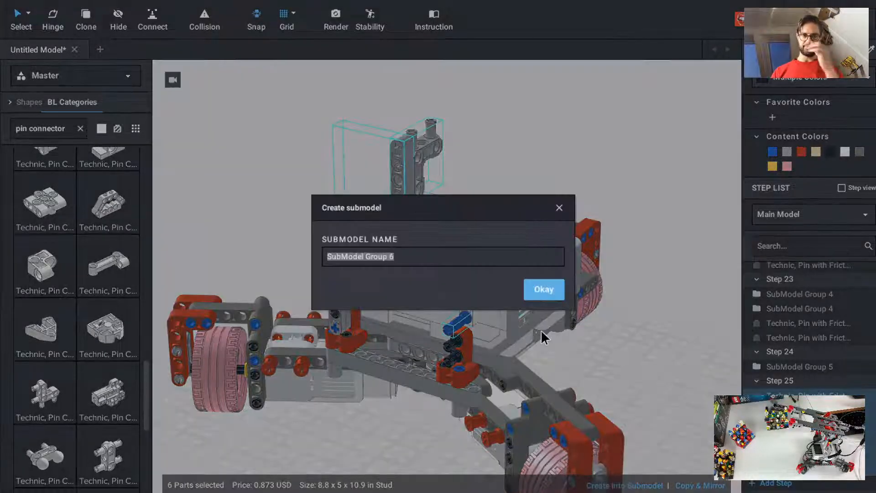
pyautogui.click(535, 289)
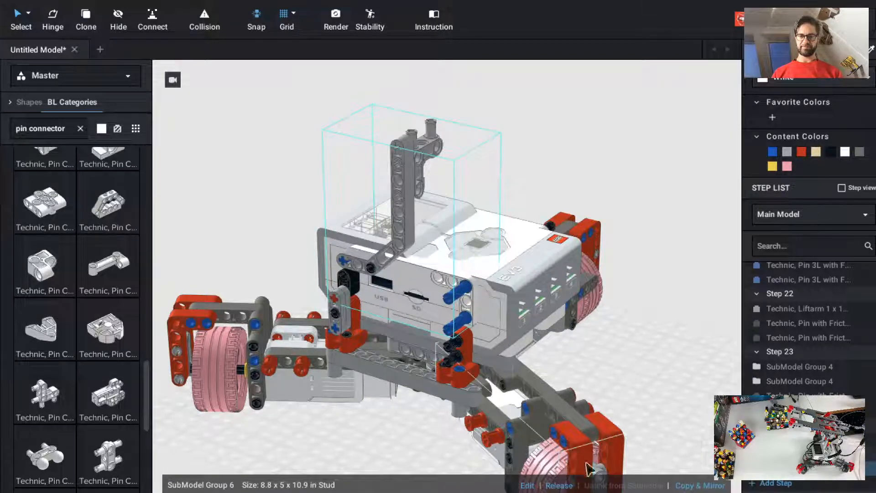
# Ungroup it, drop the blue pin, and regroup the remaining four parts as SubModel Group 6.
pyautogui.click(557, 485)
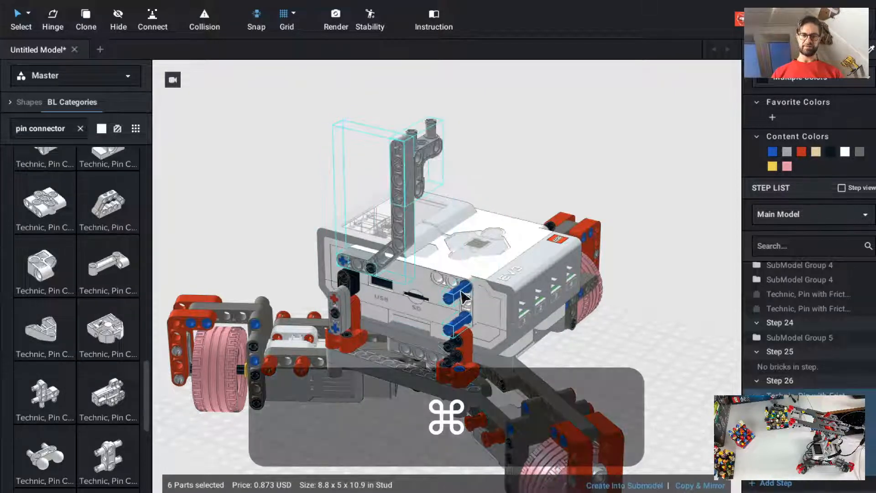
pyautogui.keyDown('super'); pyautogui.click(461, 330); pyautogui.keyUp('super')
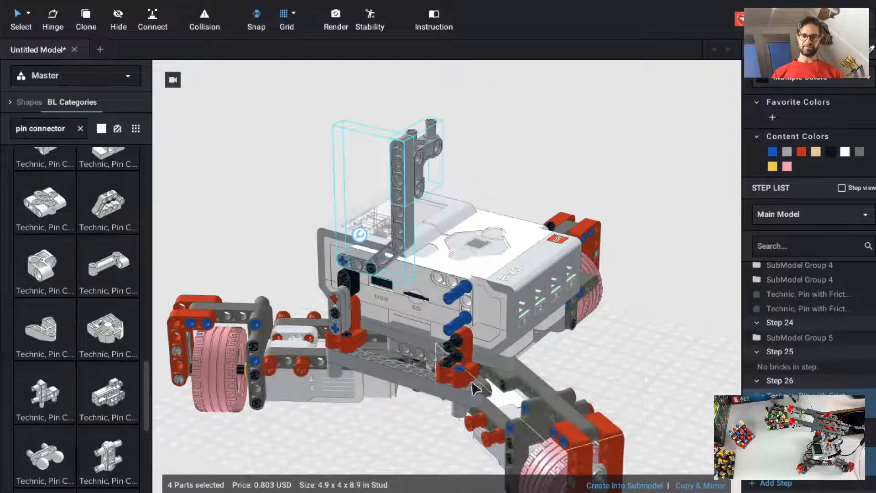
pyautogui.click(617, 486)
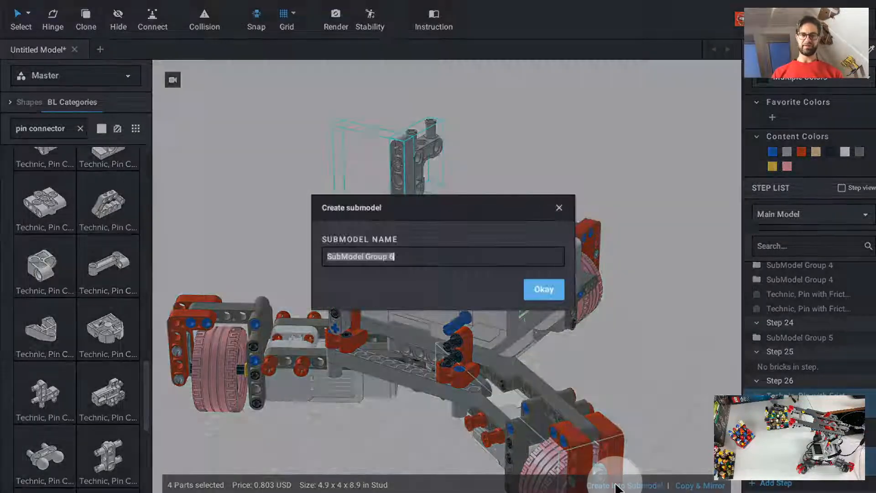
pyautogui.click(544, 290)
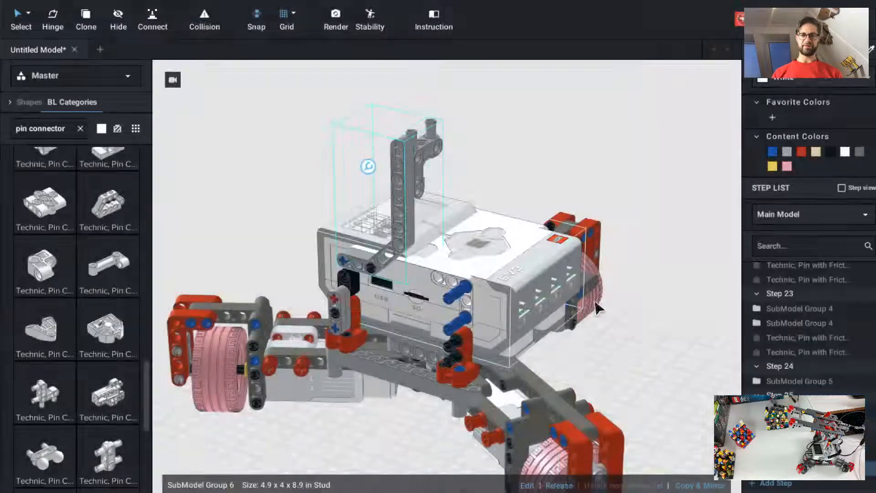
pyautogui.click(692, 392)
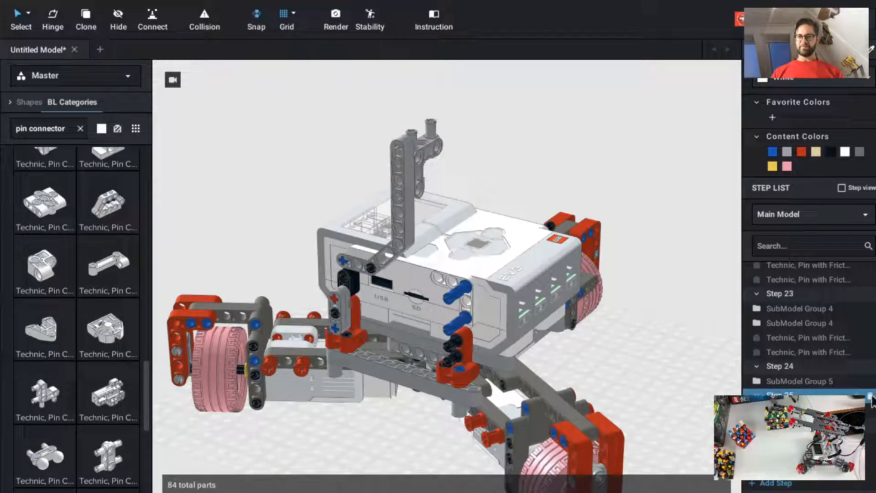
pyautogui.scroll(2, 871, 401)
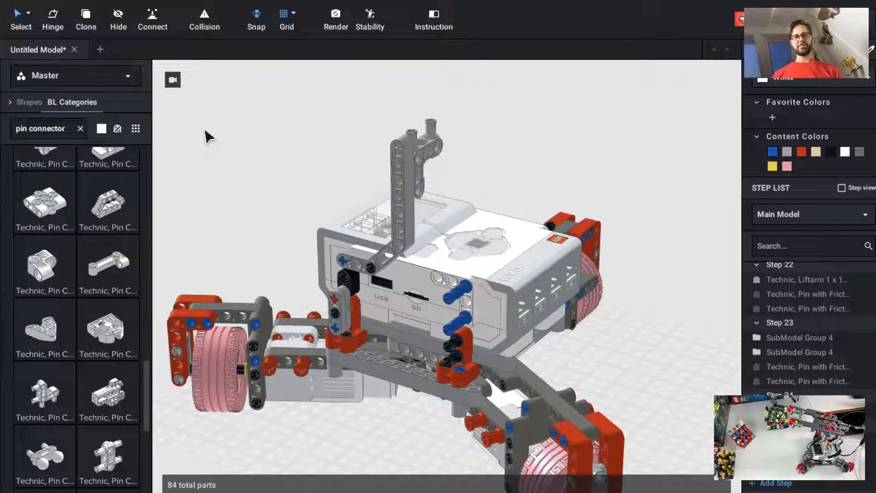
# Set Light Bluish Gray as the new-part colour and select the 'pin connector' search text for replacement.
pyautogui.keyDown('ctrl'); pyautogui.moveTo(254, 122); pyautogui.dragTo(250, 123); pyautogui.keyUp('ctrl')
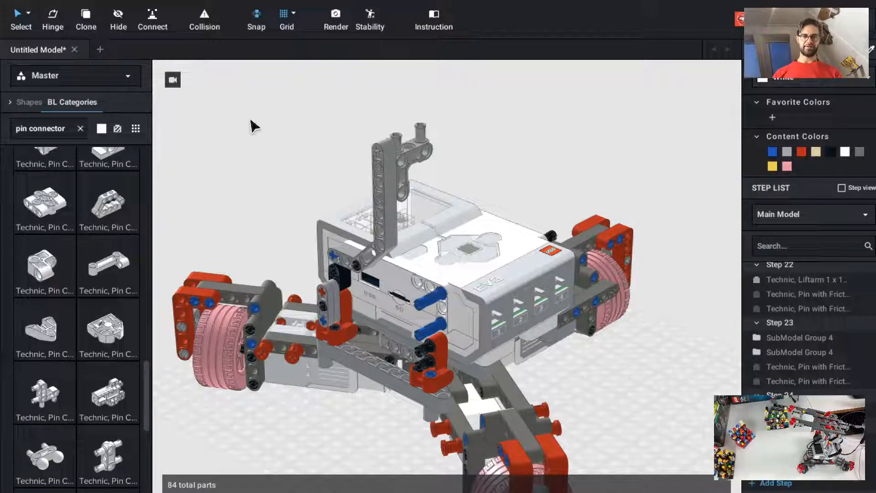
pyautogui.click(73, 78)
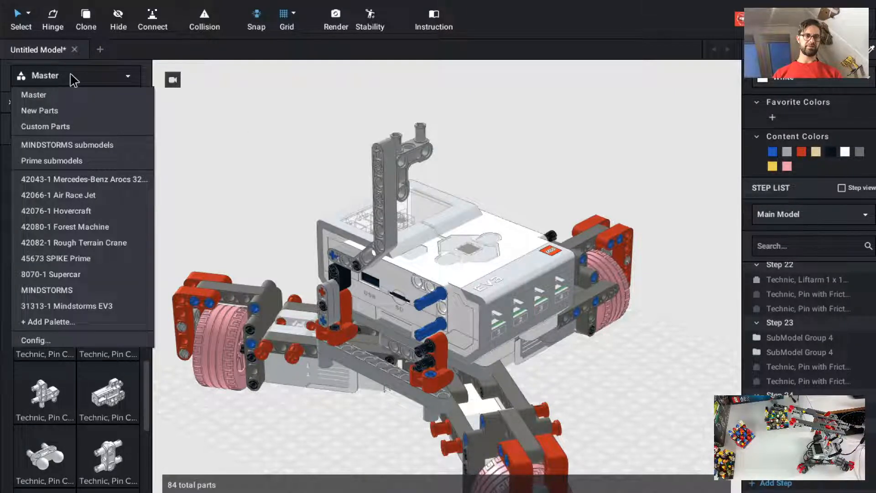
pyautogui.click(73, 80)
pyautogui.click(101, 131)
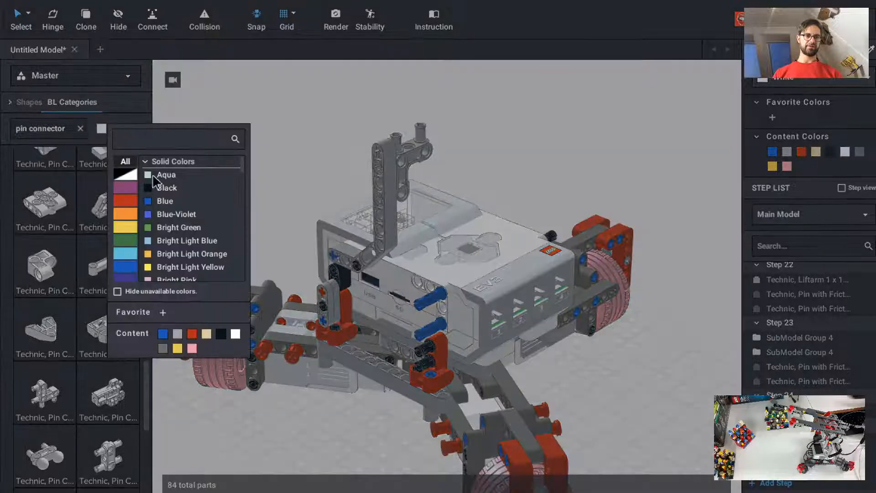
pyautogui.click(129, 176)
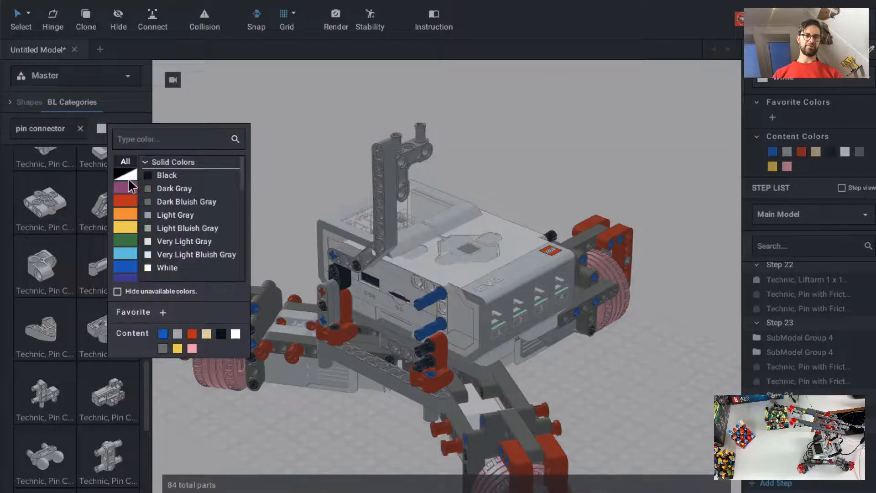
pyautogui.click(147, 228)
pyautogui.doubleClick(49, 128)
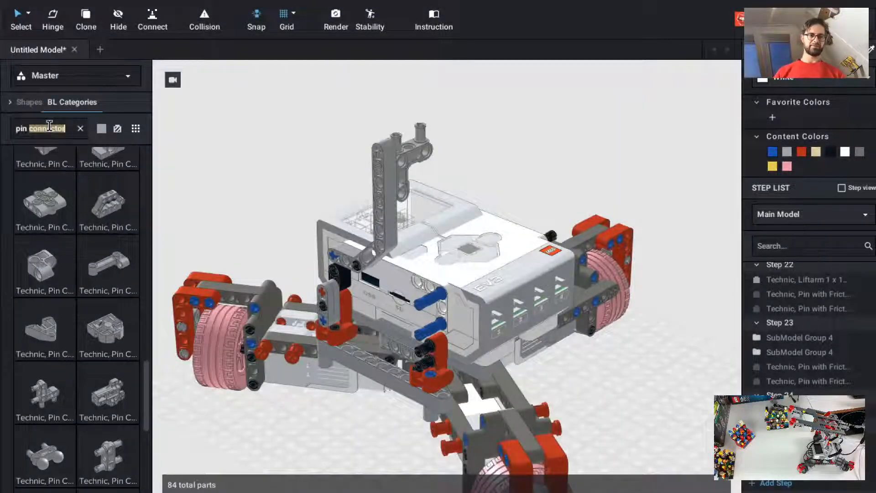
pyautogui.press('super+a')
# Stand a 1 x 11 thick liftarm upright on the front connector instead of the 1 x 13.
pyautogui.write('ar')
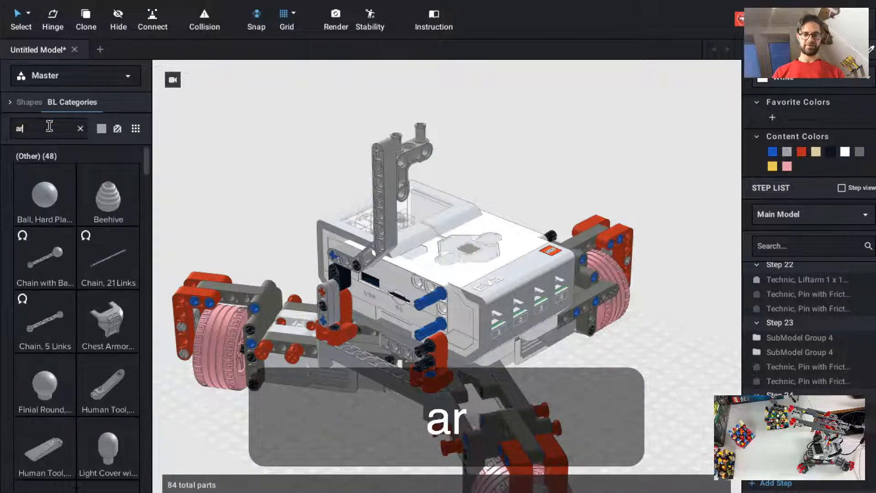
pyautogui.write('m 13')
pyautogui.click(45, 201)
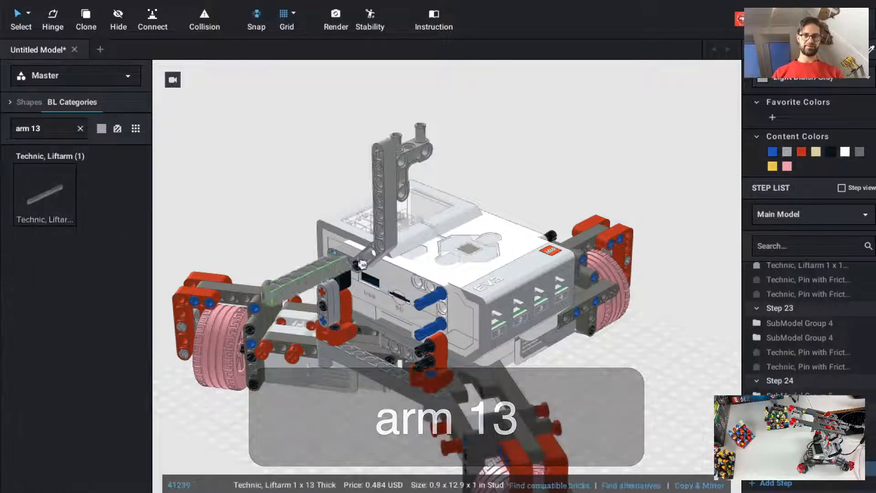
pyautogui.press('Up')
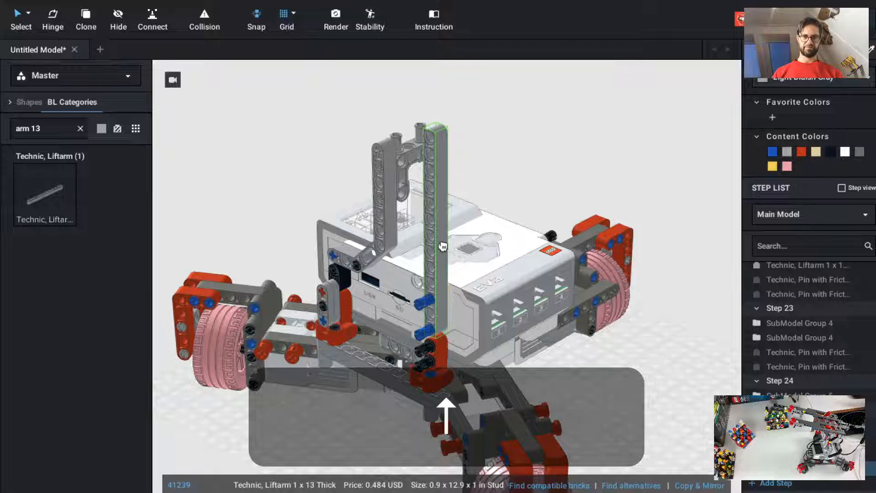
pyautogui.press('Escape')
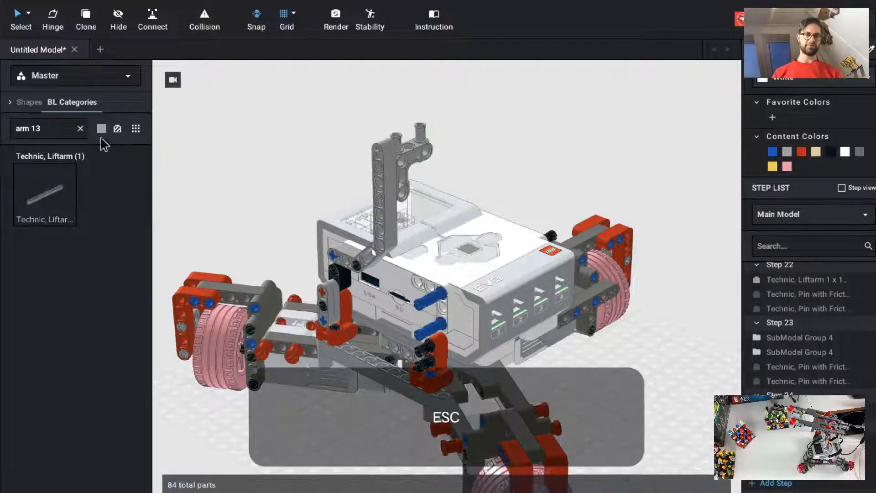
pyautogui.write('arm 11')
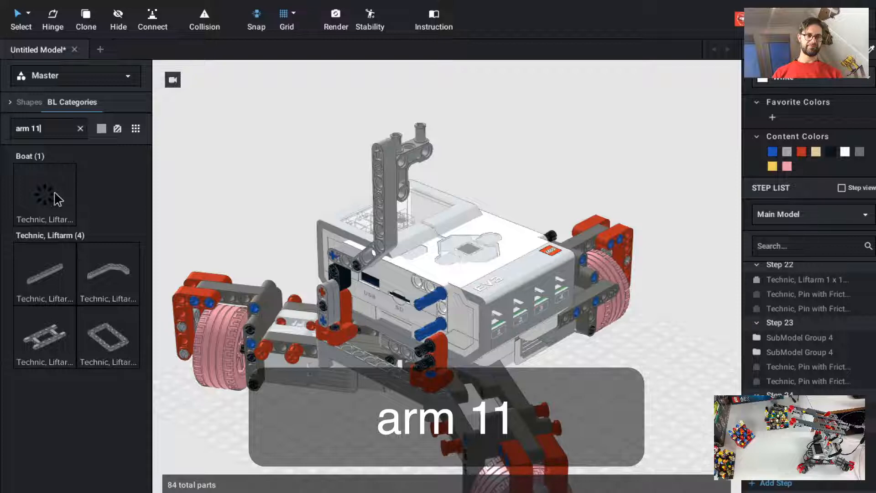
pyautogui.click(45, 273)
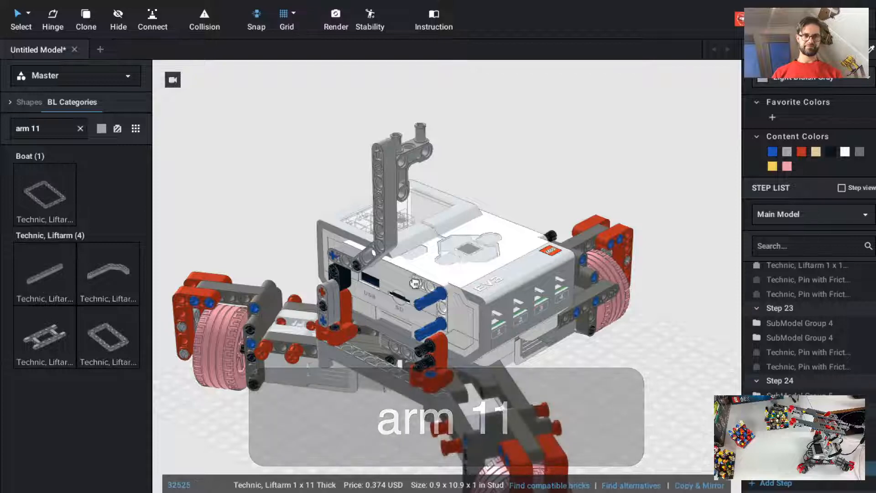
pyautogui.press('Up')
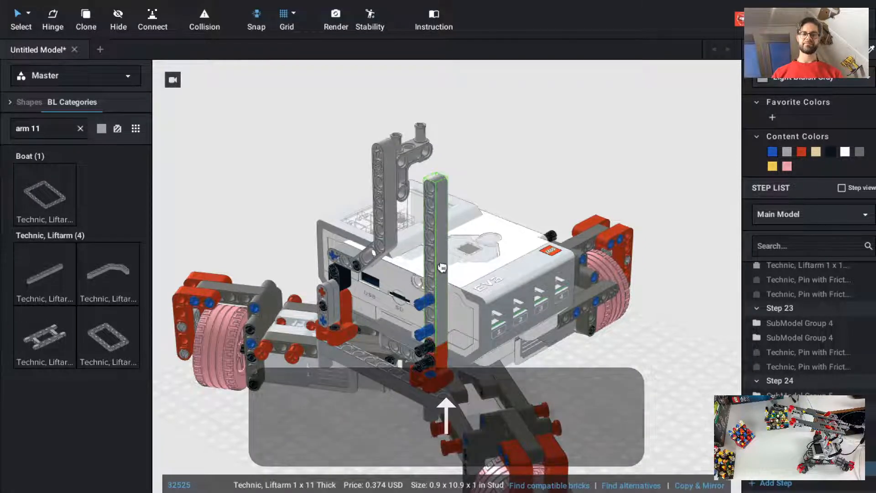
pyautogui.click(442, 263)
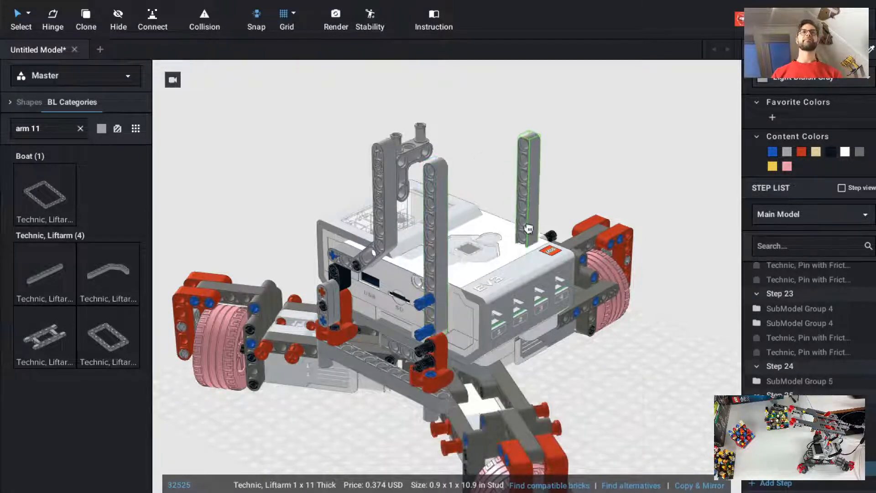
pyautogui.press('Escape')
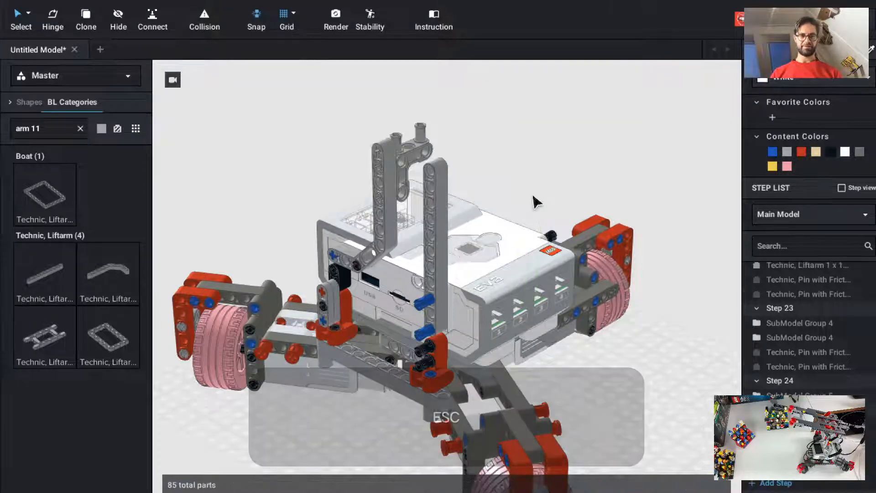
pyautogui.press('Up')
pyautogui.press('Up')
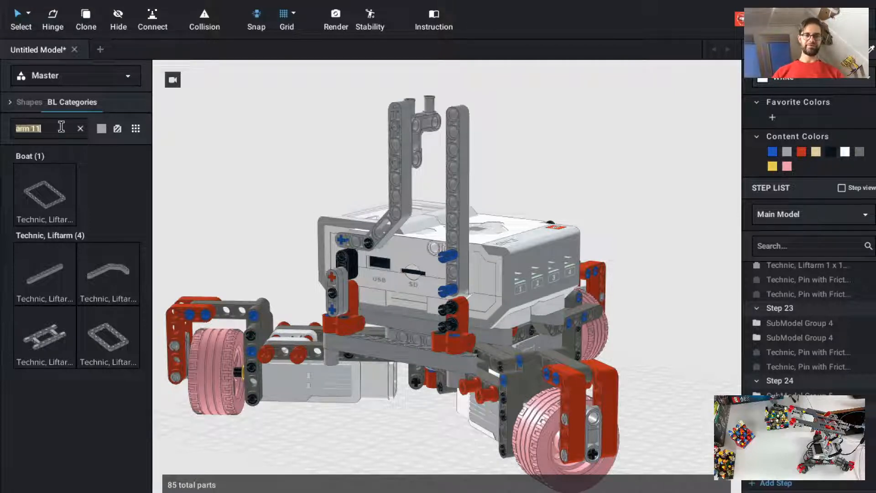
# Search 'arm 5' and place an upright 1 x 5 thick liftarm on the pins.
pyautogui.write('arm 5')
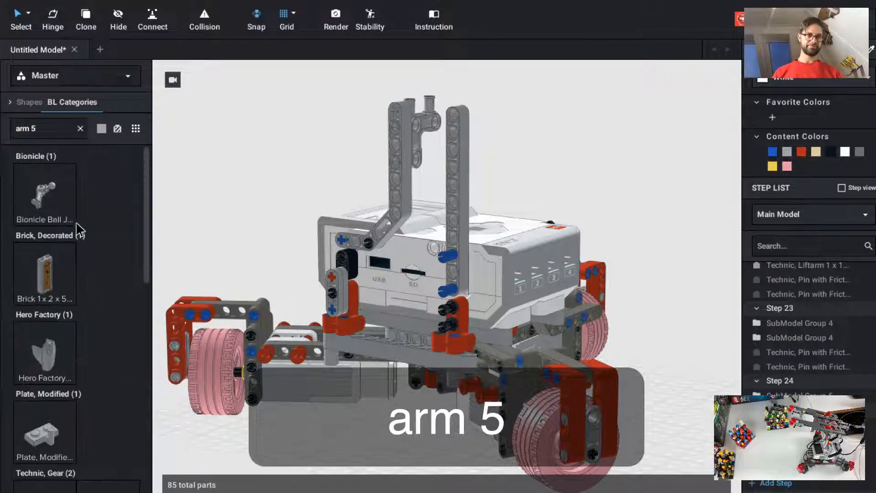
pyautogui.scroll(-6, 64, 274)
pyautogui.scroll(-2, 56, 292)
pyautogui.scroll(2, 56, 292)
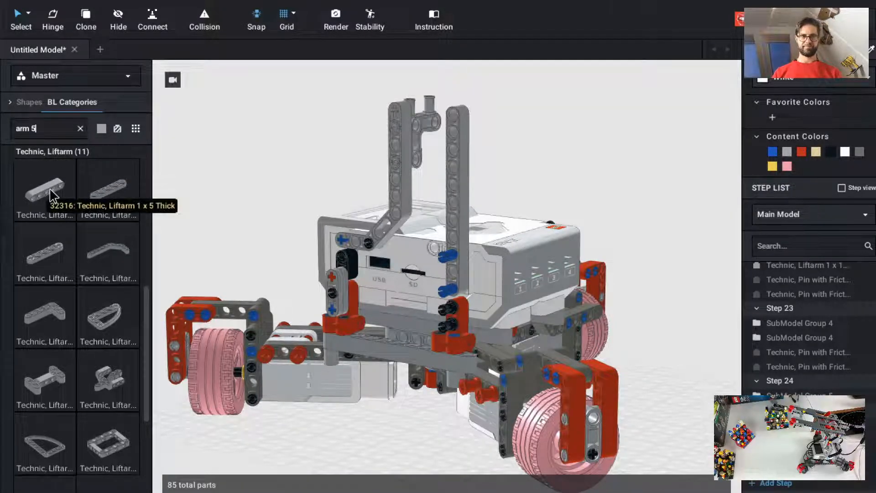
pyautogui.click(50, 194)
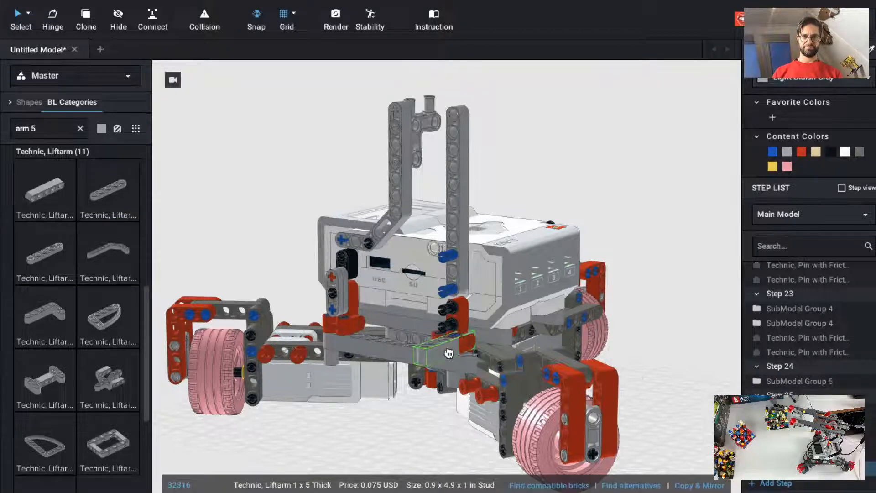
pyautogui.press('Up')
pyautogui.click(445, 289)
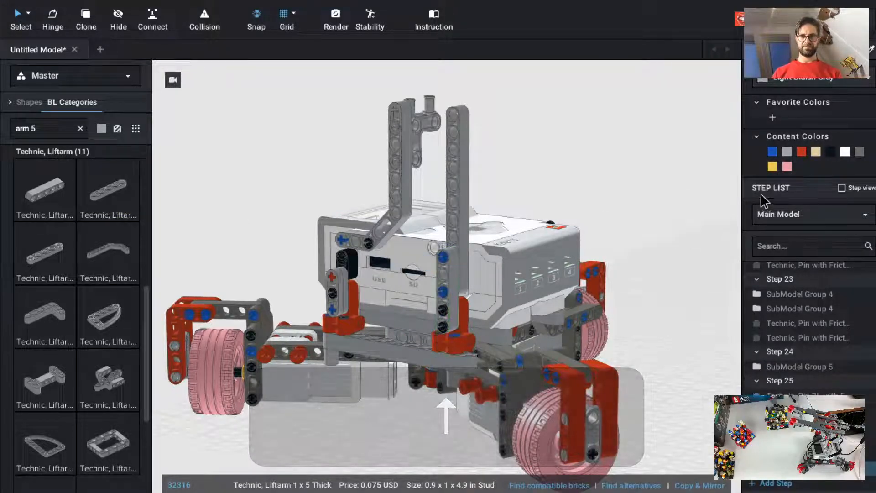
pyautogui.press('Escape')
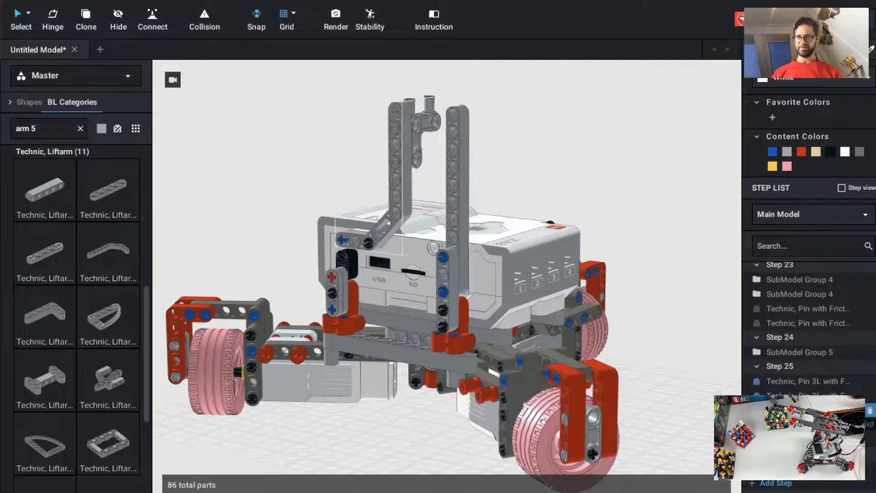
# Start a new building step and orbit to view the model from above.
pyautogui.click(808, 425)
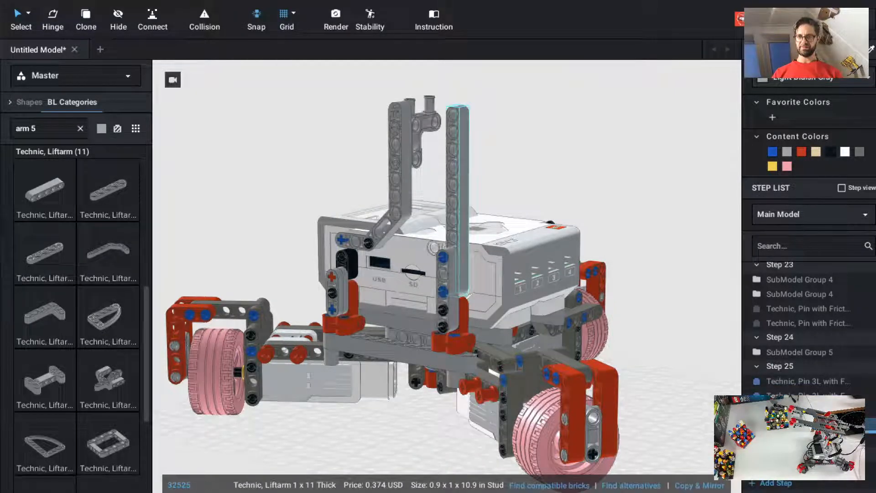
pyautogui.press('super+t')
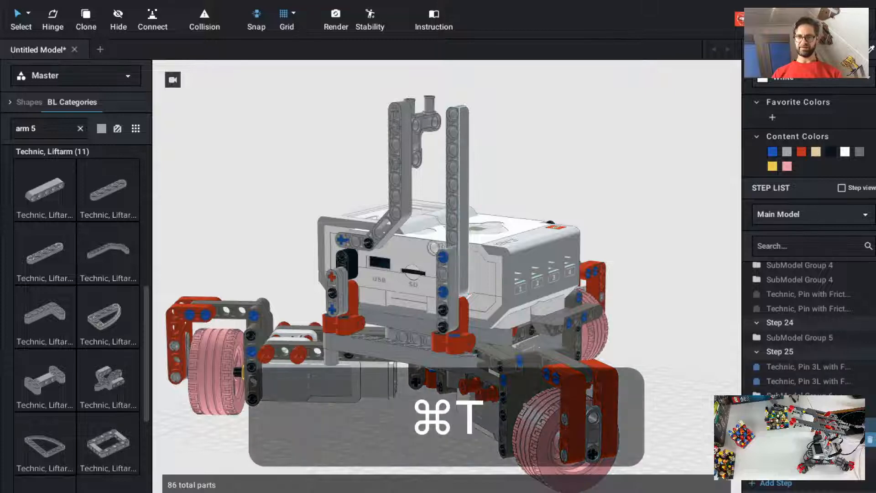
pyautogui.click(449, 284)
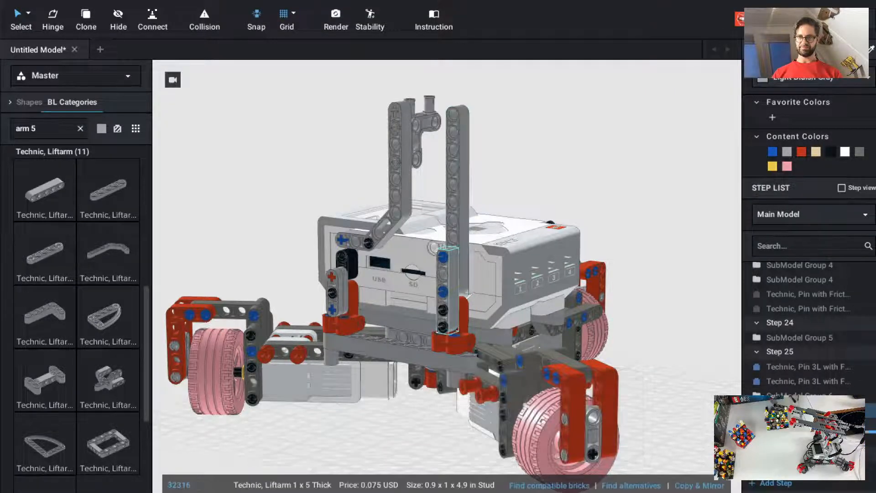
pyautogui.click(586, 177)
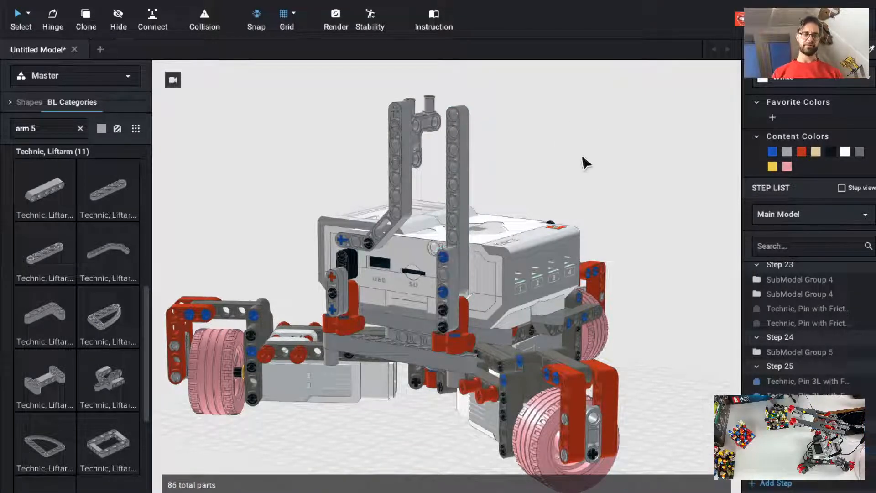
pyautogui.keyDown('ctrl'); pyautogui.moveTo(583, 158); pyautogui.dragTo(569, 172); pyautogui.keyUp('ctrl')
# Copy the bent 3x3 pin connector from its submodel and paste it atop the second upright liftarm.
pyautogui.click(409, 194)
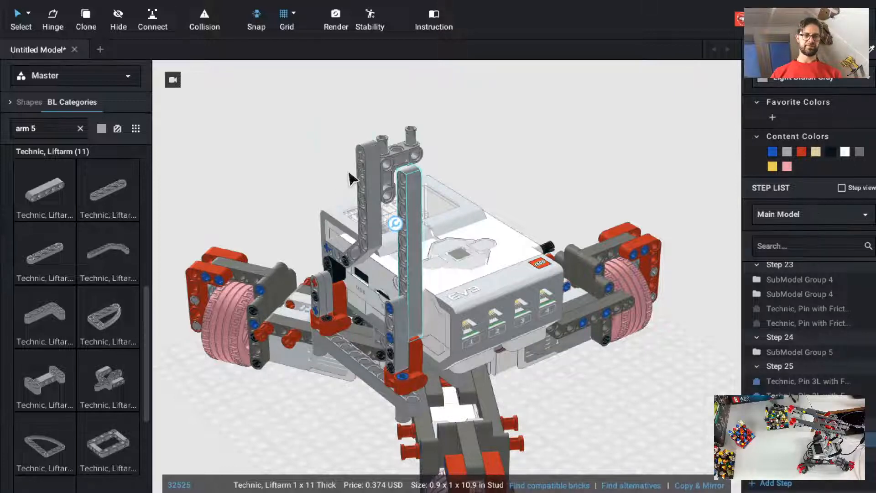
pyautogui.doubleClick(399, 157)
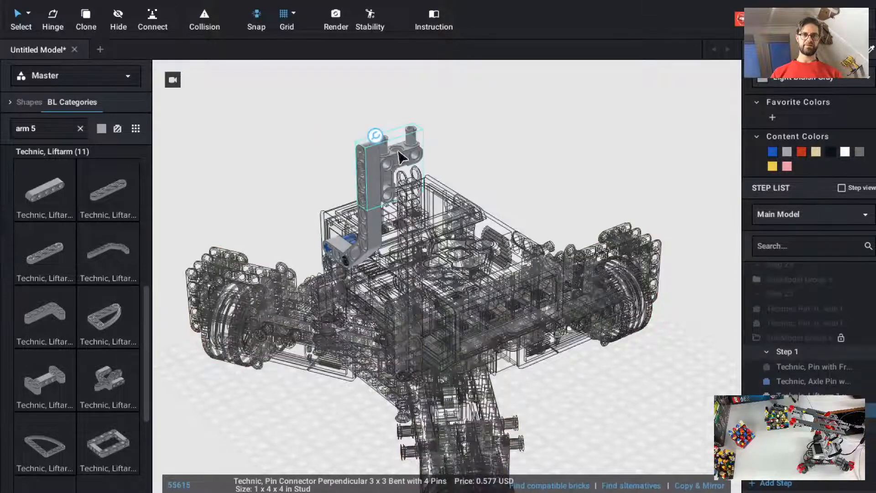
pyautogui.press('super+c')
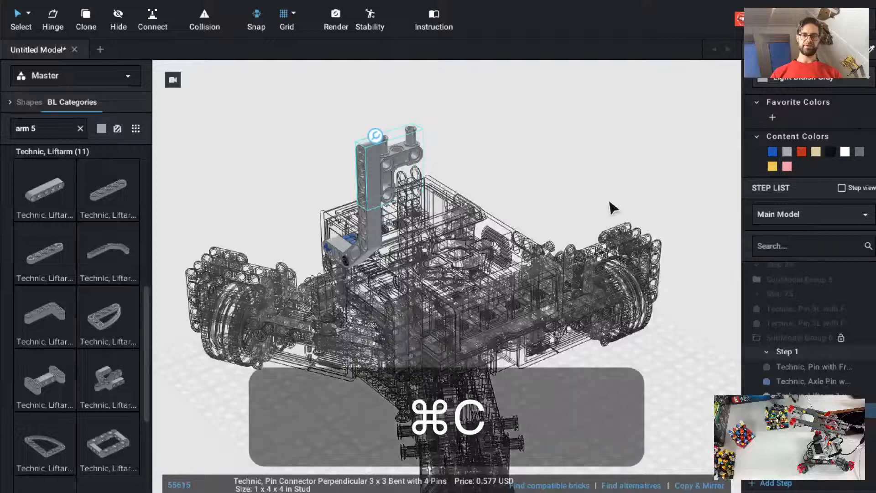
pyautogui.doubleClick(698, 389)
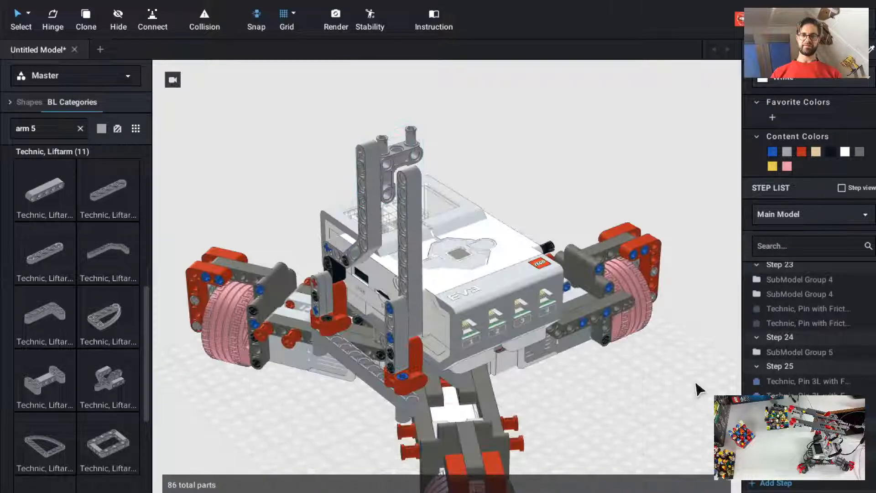
pyautogui.press('super+v')
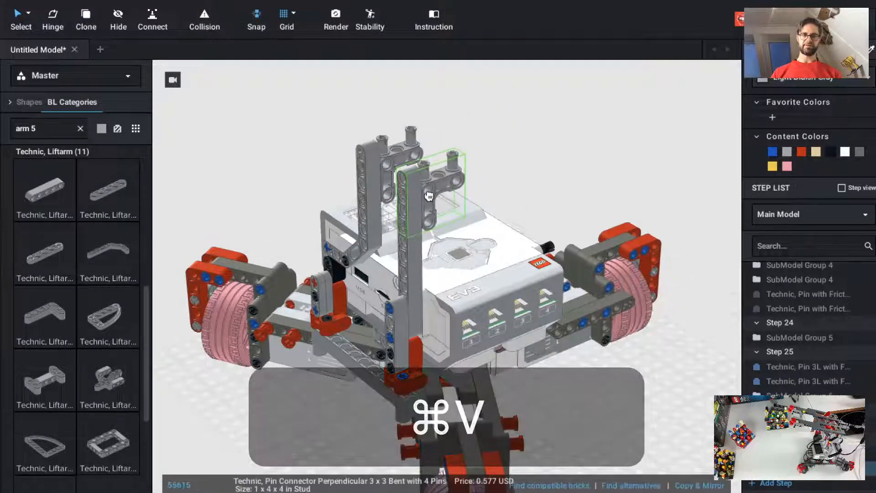
pyautogui.click(428, 198)
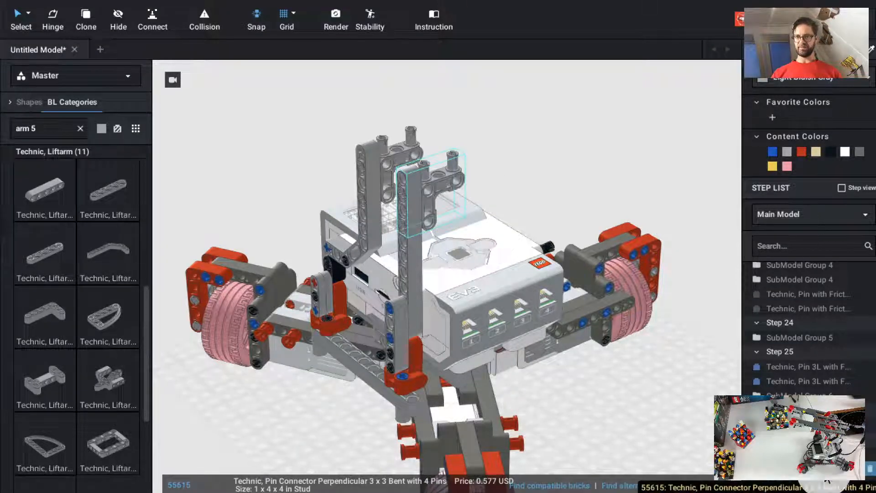
pyautogui.click(599, 422)
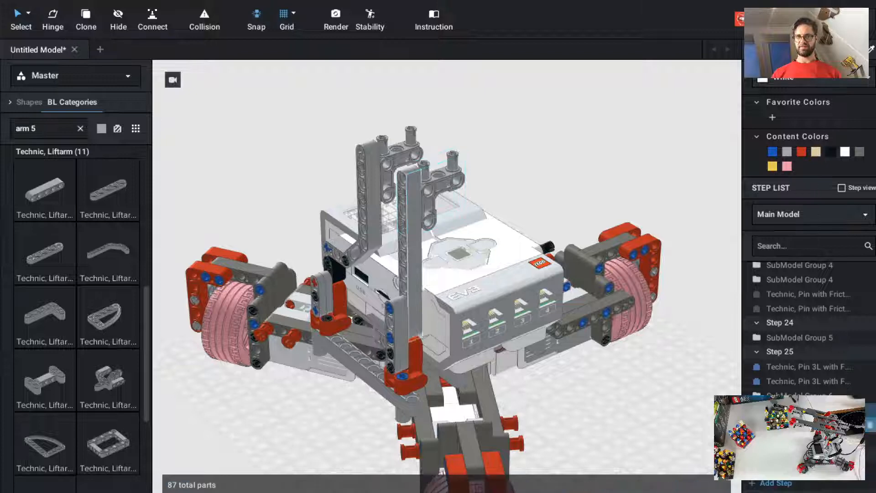
# Orbit to a front view of the model and add building Step 26.
pyautogui.moveTo(641, 401); pyautogui.dragTo(601, 402, button='right')
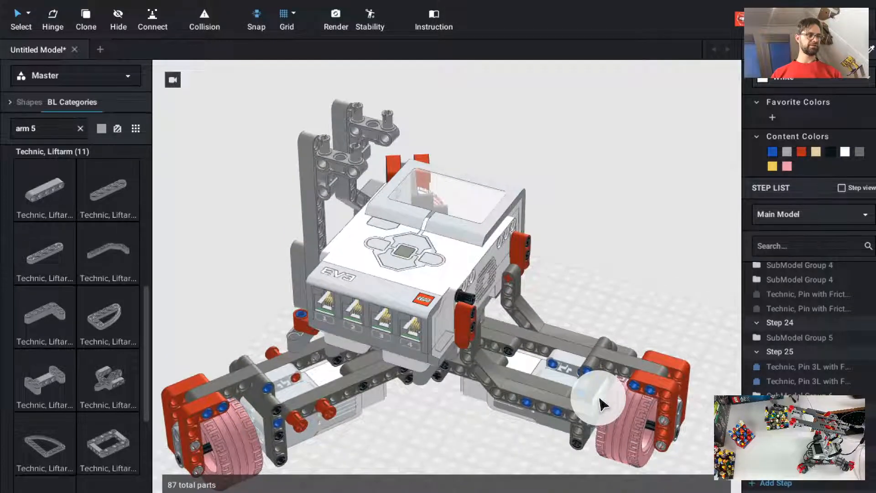
pyautogui.moveTo(601, 404); pyautogui.dragTo(600, 409, button='right')
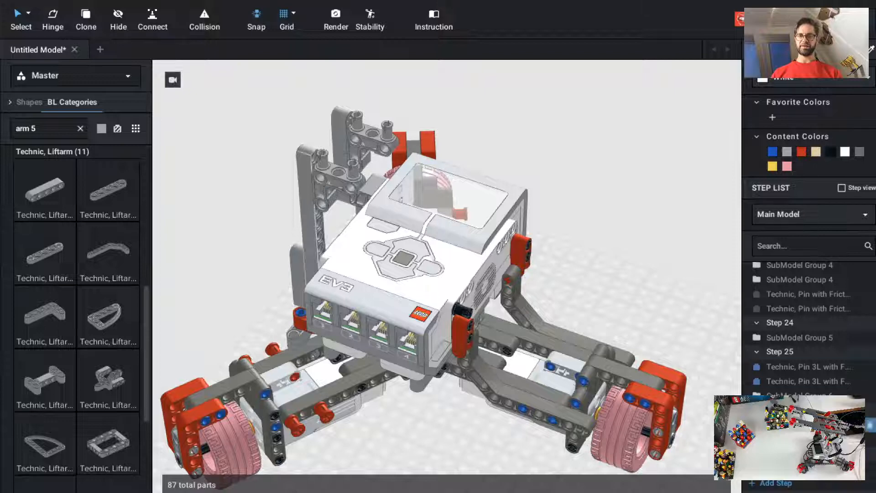
pyautogui.press('super+t')
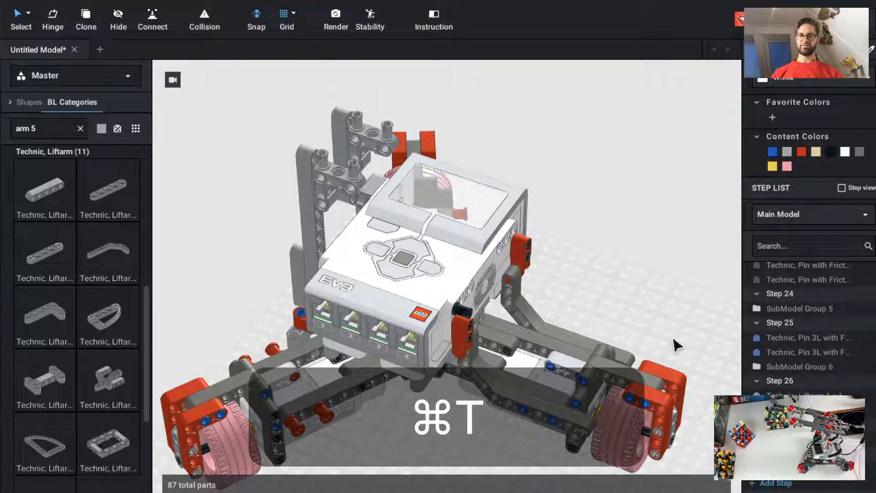
# Search 'arm 9', place two 1 x 9 thick liftarms atop the upright frames, then clear the search.
pyautogui.click(54, 127)
pyautogui.press('BackSpace')
pyautogui.write('9')
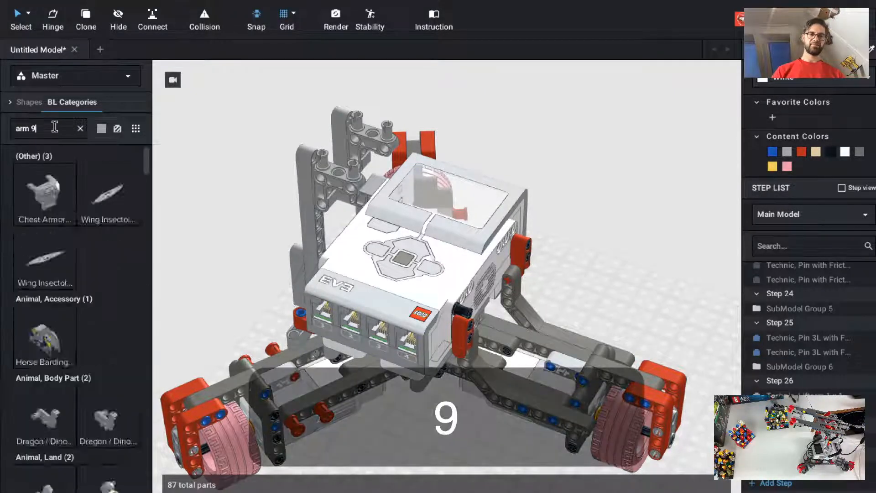
pyautogui.moveTo(108, 337); pyautogui.dragTo(377, 173)
pyautogui.click(377, 173)
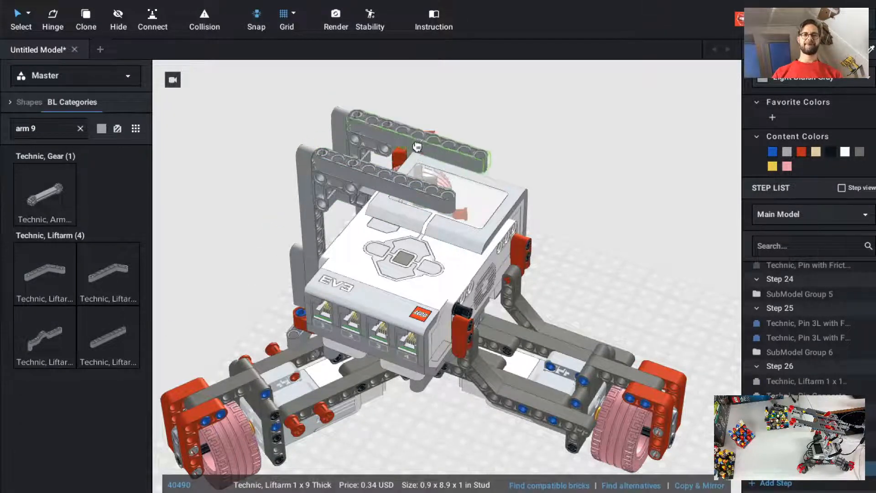
pyautogui.click(417, 146)
pyautogui.press('Escape')
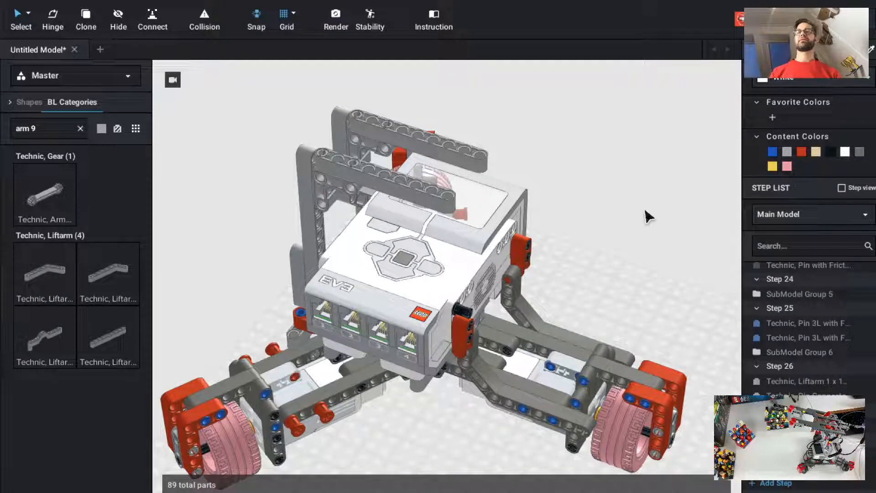
pyautogui.keyDown('shift'); pyautogui.click(590, 257); pyautogui.keyUp('shift')
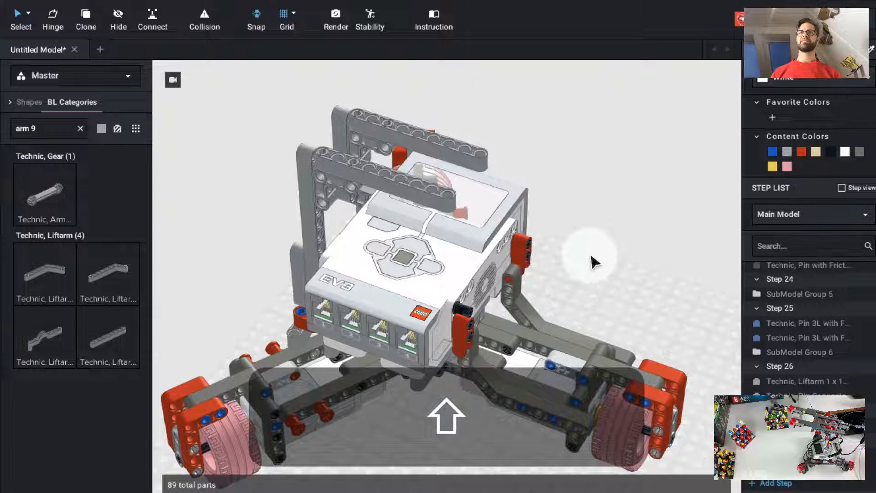
pyautogui.click(80, 127)
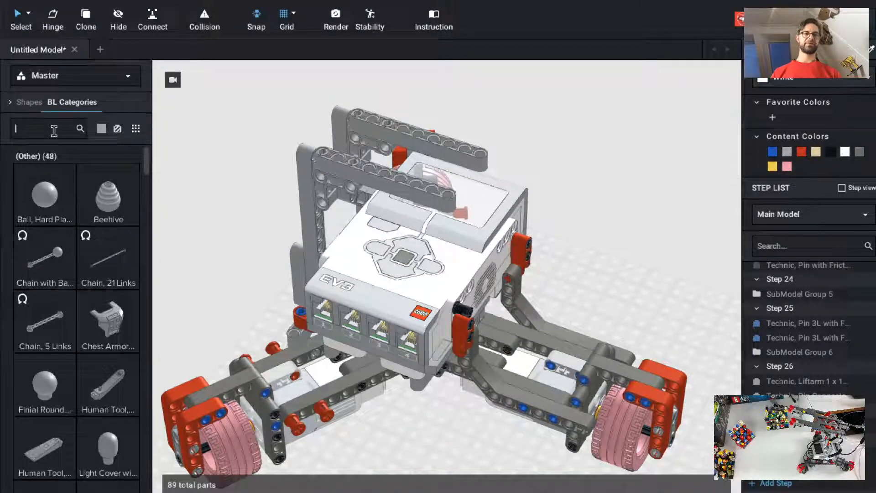
# Keep the Master palette, browse the 'ev3' parts search, then clear it.
pyautogui.click(70, 80)
pyautogui.click(55, 94)
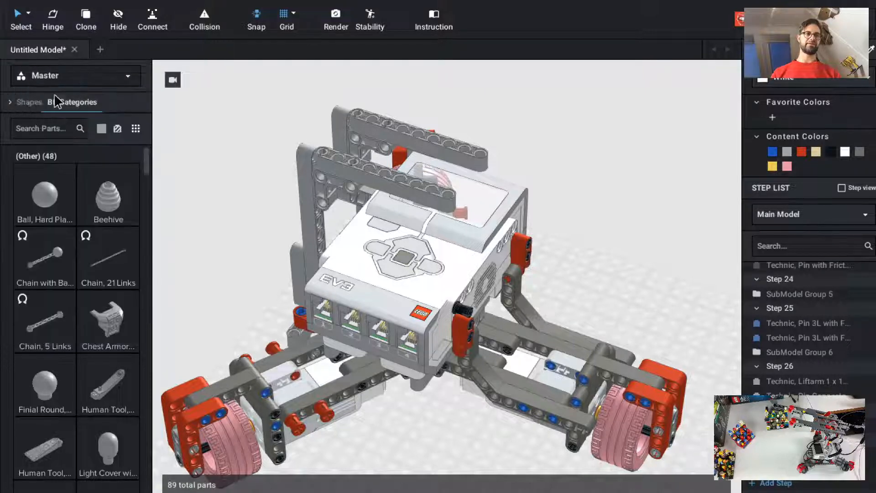
pyautogui.click(35, 128)
pyautogui.write('ev3')
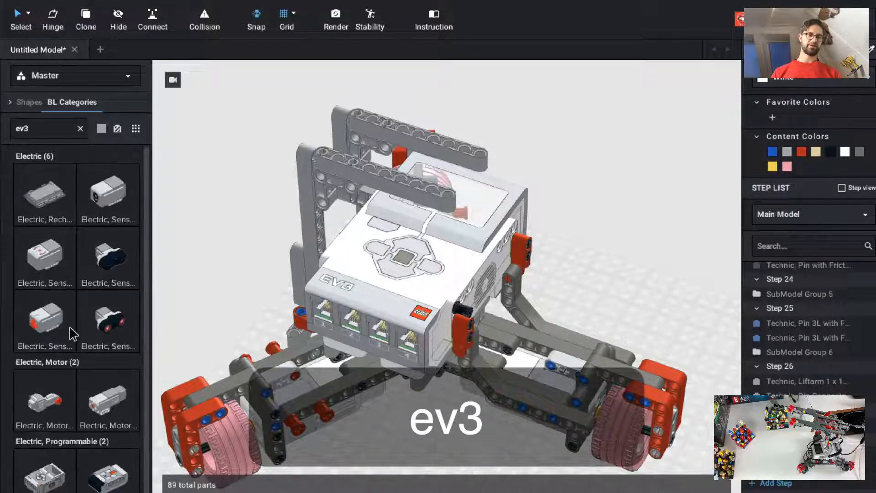
pyautogui.scroll(-1, 44, 480)
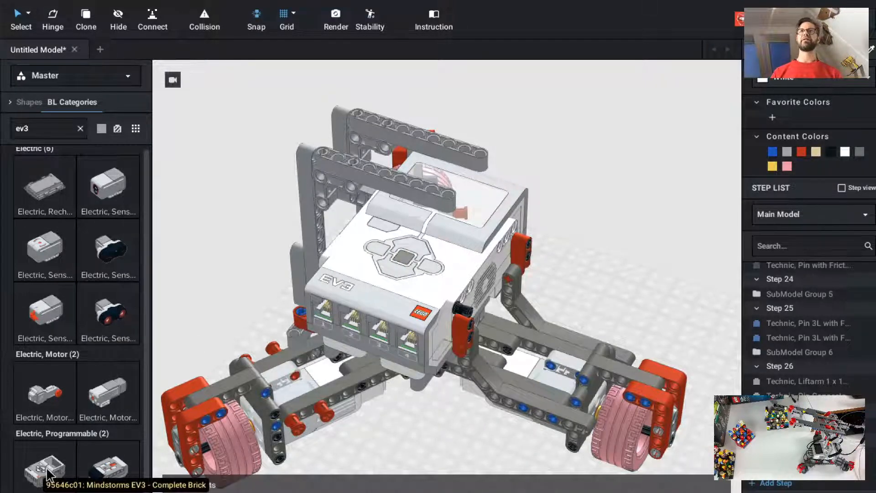
pyautogui.click(80, 129)
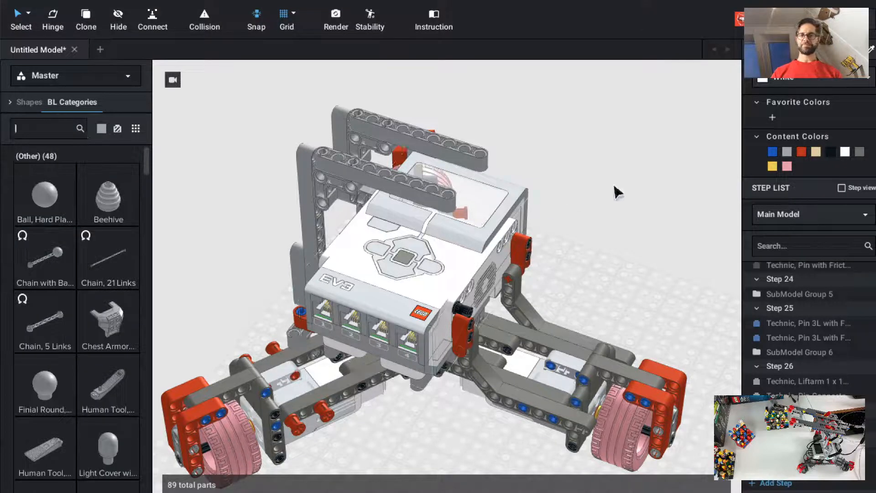
# Clone a bent pin connector, turn it sideways, and hang it under the top liftarm.
pyautogui.click(383, 176)
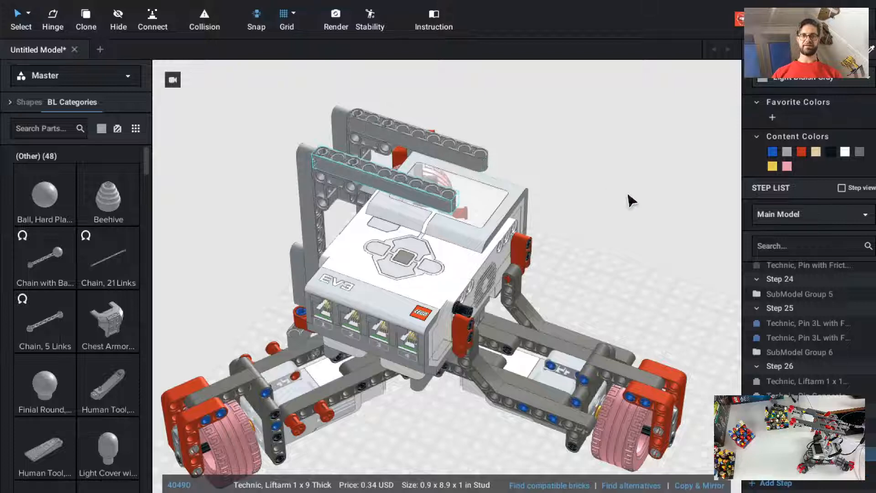
pyautogui.press('c')
pyautogui.press('Escape')
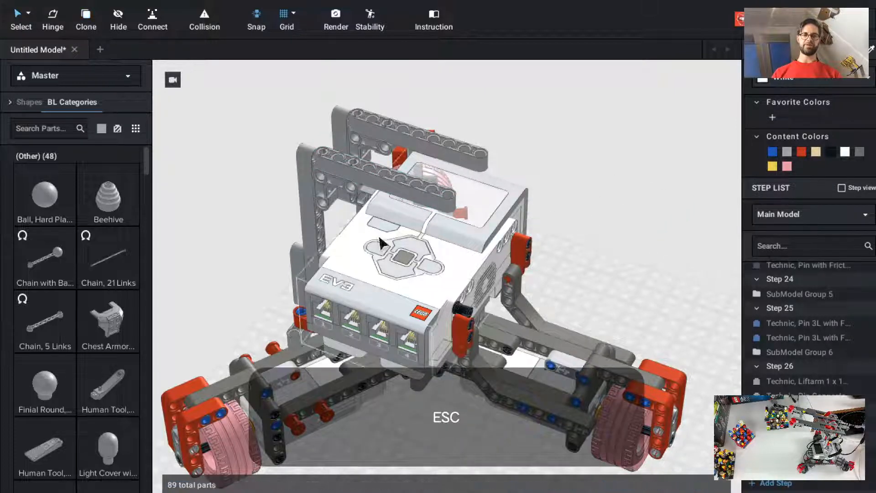
pyautogui.click(345, 187)
pyautogui.press('c')
pyautogui.press('Left')
pyautogui.press('Left')
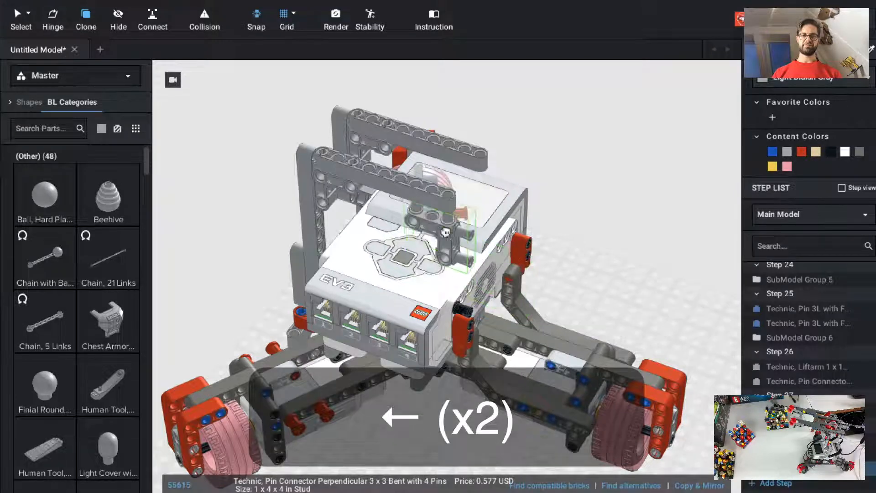
pyautogui.click(436, 211)
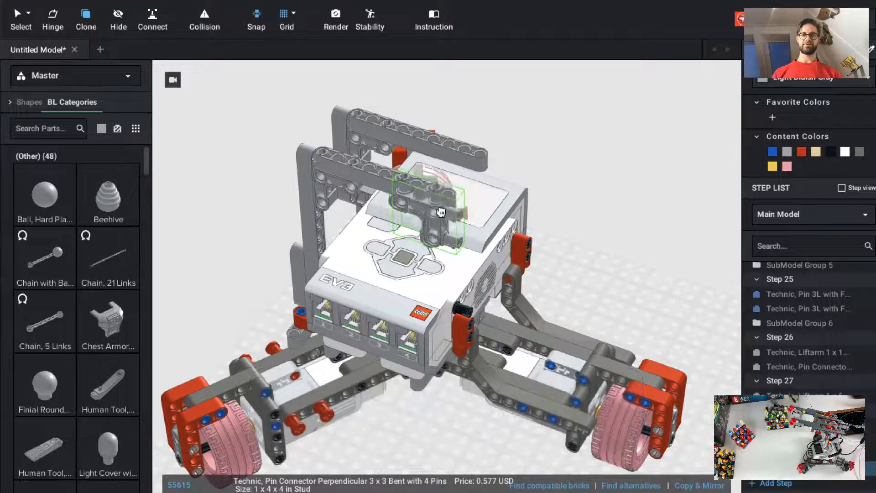
pyautogui.press('Escape')
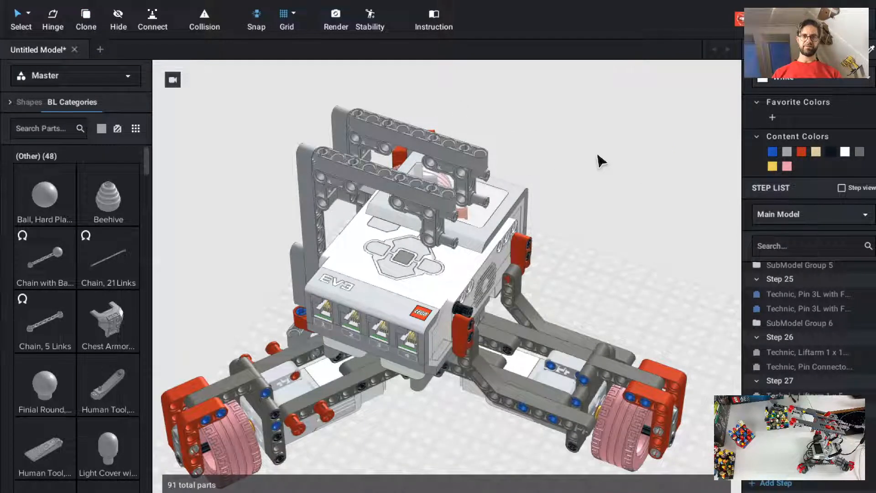
# Try moving the new connector, undo the move, and begin a new building step.
pyautogui.click(447, 234)
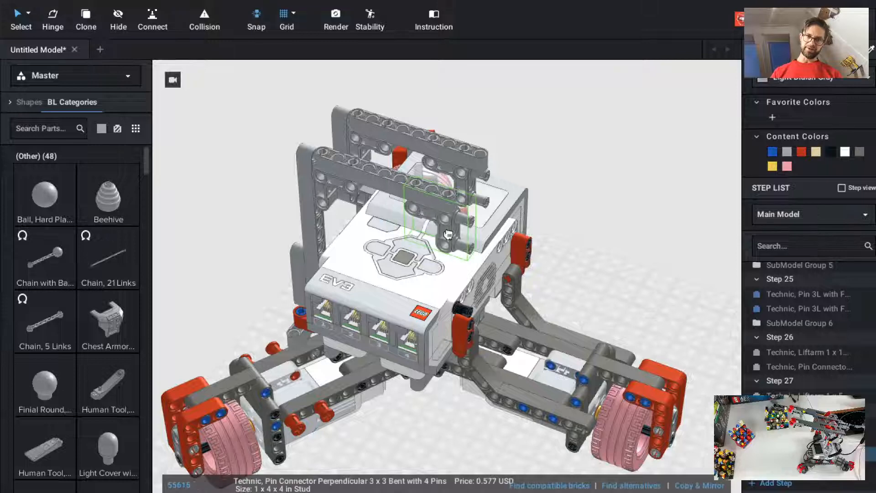
pyautogui.moveTo(465, 178); pyautogui.dragTo(622, 156)
pyautogui.hotkey('ctrl', 'z')
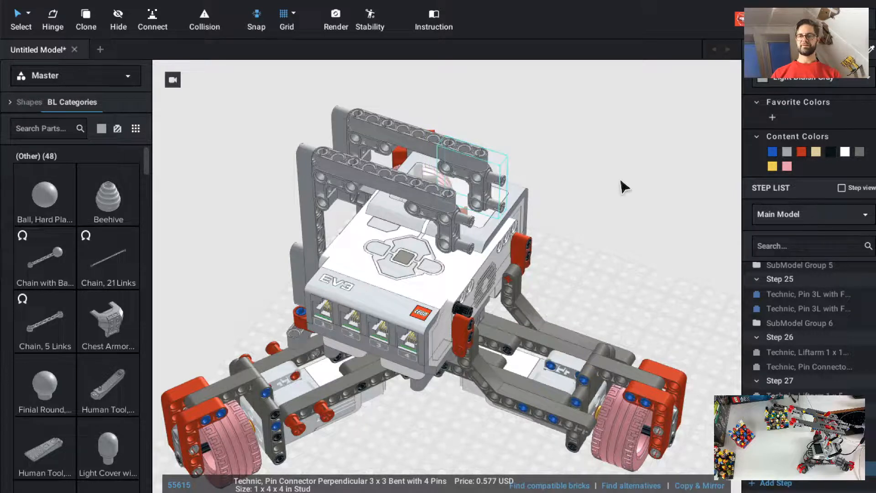
pyautogui.click(624, 187)
pyautogui.press('super+t')
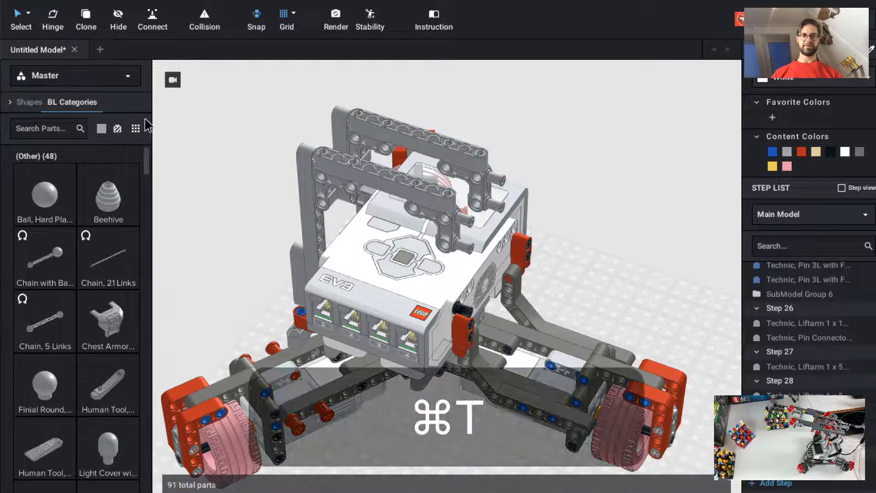
# Search 'arm 9' and stand a 1 x 9 thick liftarm upright beside the EV3 brick's right side.
pyautogui.click(55, 130)
pyautogui.write('ar')
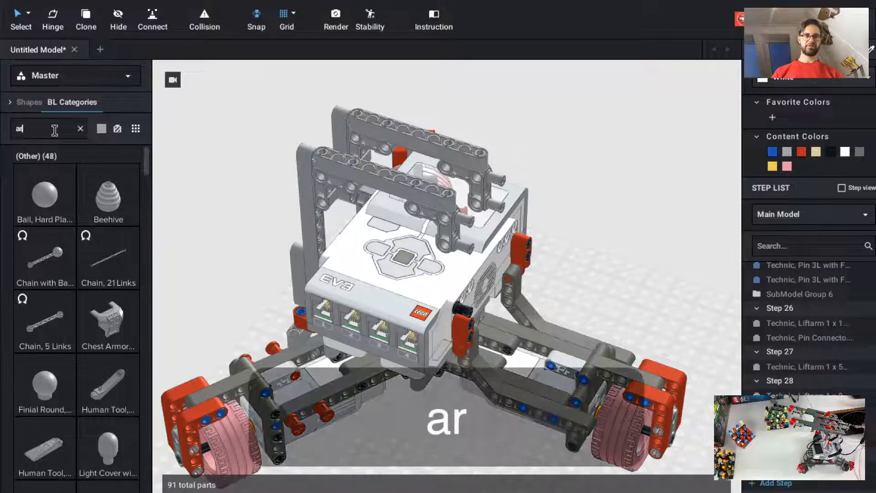
pyautogui.write('m 9')
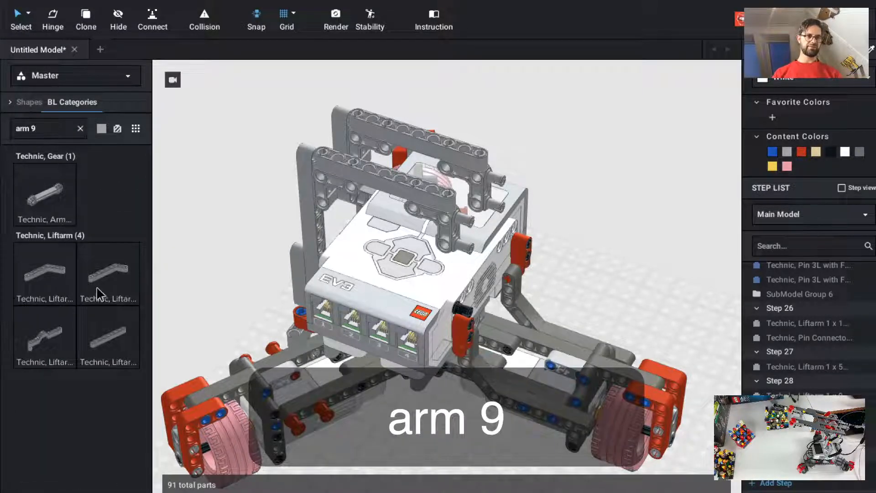
pyautogui.click(114, 346)
pyautogui.press('Left')
pyautogui.press('Up')
pyautogui.press('Left')
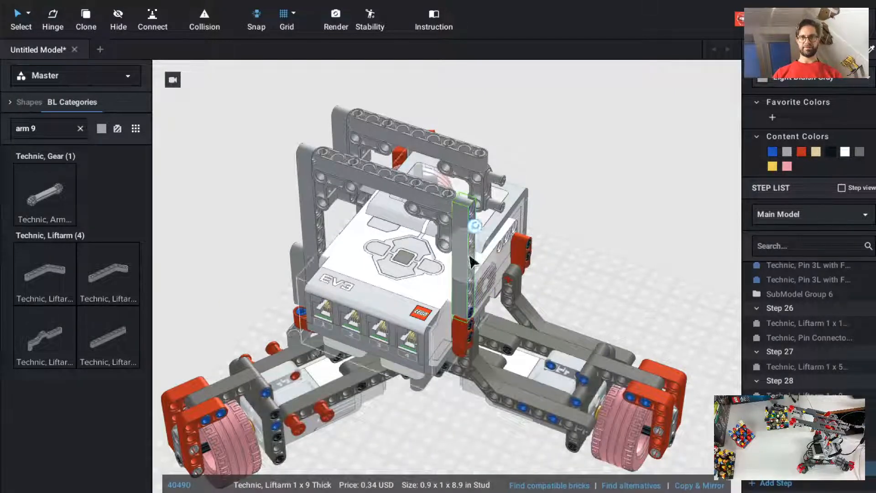
pyautogui.press('Escape')
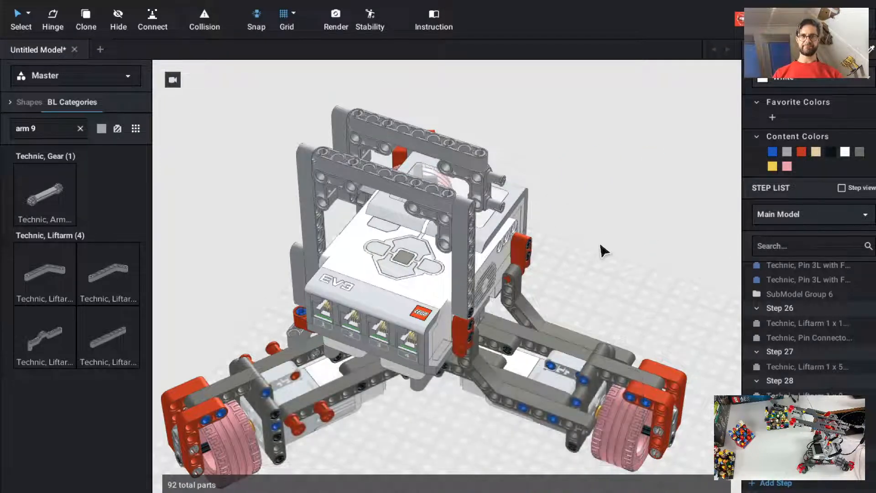
pyautogui.press('ctrl')
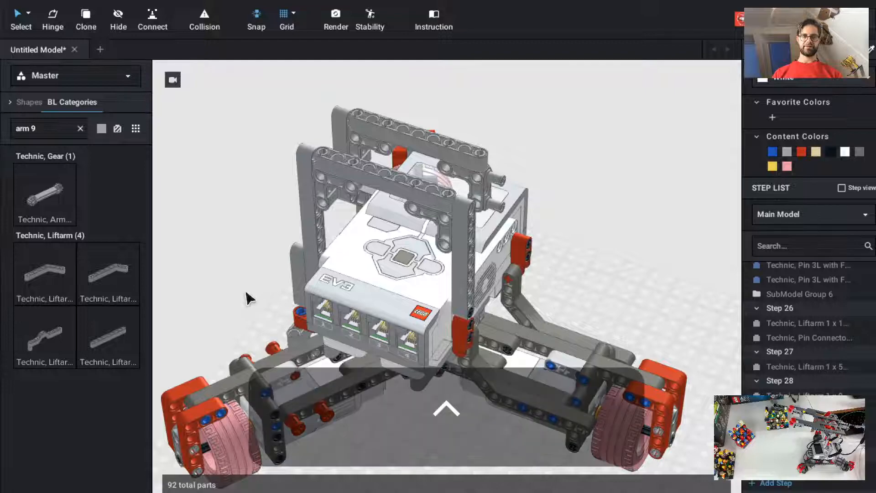
# Copy & Mirror SubModel Group 6 and move the mirrored copy away from the model.
pyautogui.keyDown('ctrl'); pyautogui.moveTo(213, 292); pyautogui.dragTo(248, 288); pyautogui.keyUp('ctrl')
pyautogui.click(365, 237)
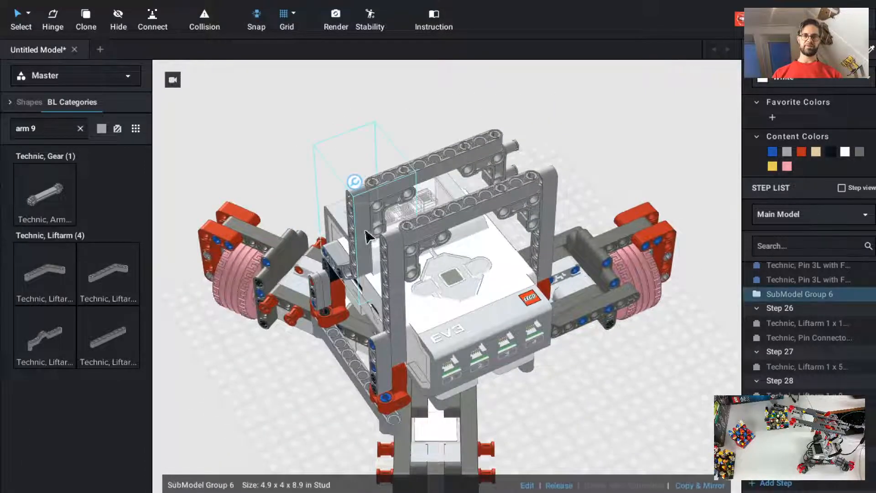
pyautogui.click(695, 487)
pyautogui.moveTo(461, 188); pyautogui.dragTo(599, 122)
pyautogui.moveTo(599, 123); pyautogui.dragTo(564, 121, button='right')
pyautogui.moveTo(563, 121); pyautogui.dragTo(631, 177)
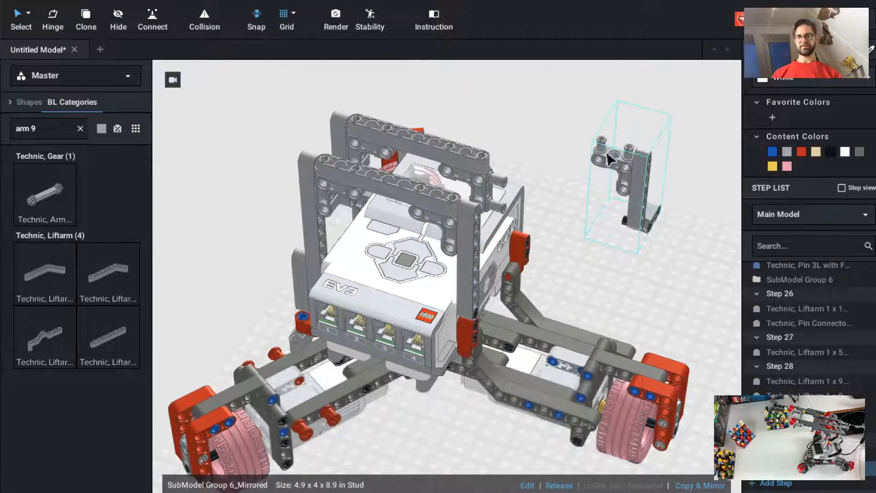
pyautogui.click(603, 221)
# Attach the mirrored assembly to the robot's right side and start a new building step.
pyautogui.doubleClick(623, 172)
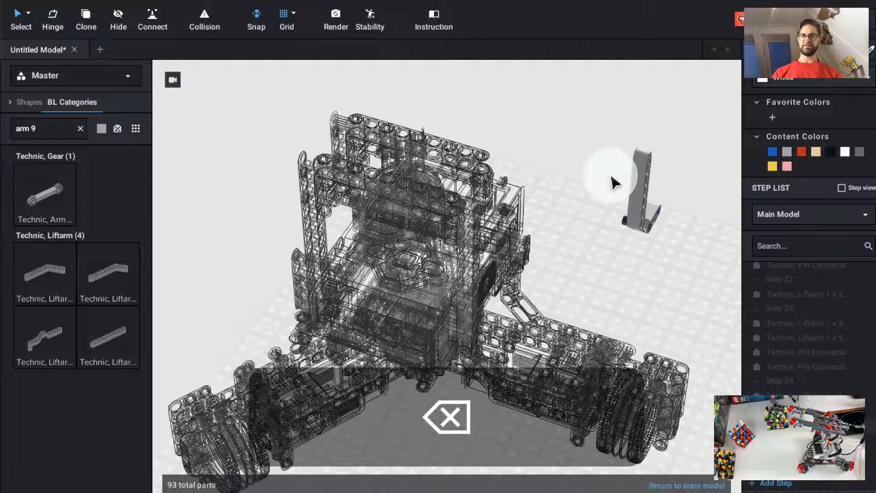
pyautogui.moveTo(606, 217)
pyautogui.keyDown('ctrl'); pyautogui.mouseDown()
pyautogui.moveTo(576, 203)
pyautogui.moveTo(594, 211)
pyautogui.mouseUp(); pyautogui.keyUp('ctrl')
pyautogui.moveTo(703, 301); pyautogui.dragTo(506, 255)
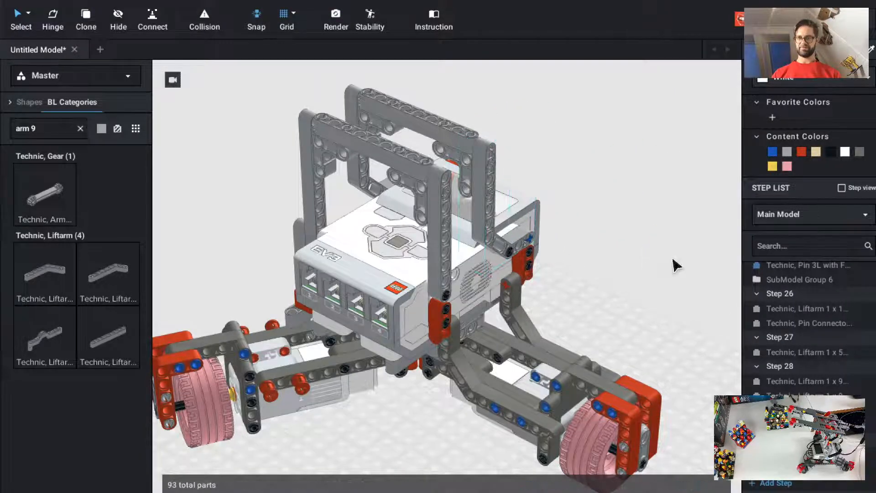
pyautogui.moveTo(673, 262)
pyautogui.keyDown('ctrl'); pyautogui.mouseDown()
pyautogui.moveTo(661, 259)
pyautogui.moveTo(684, 281)
pyautogui.moveTo(685, 271)
pyautogui.mouseUp(); pyautogui.keyUp('ctrl')
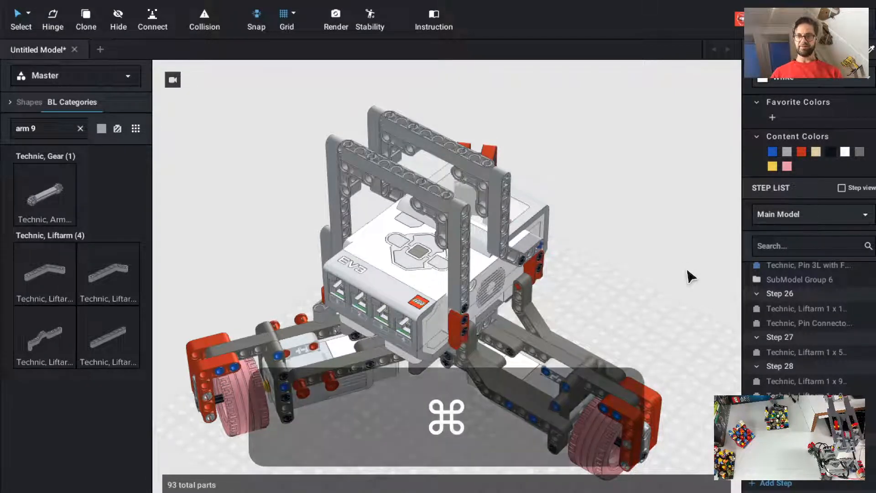
pyautogui.press('super+t')
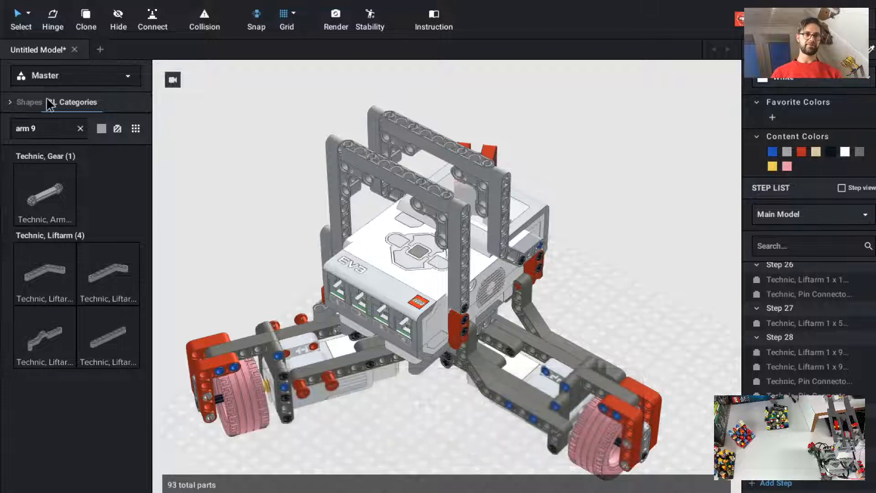
# Clone black friction pins upright into the front and back top frames, then start a new step.
pyautogui.write('c')
pyautogui.click(466, 307)
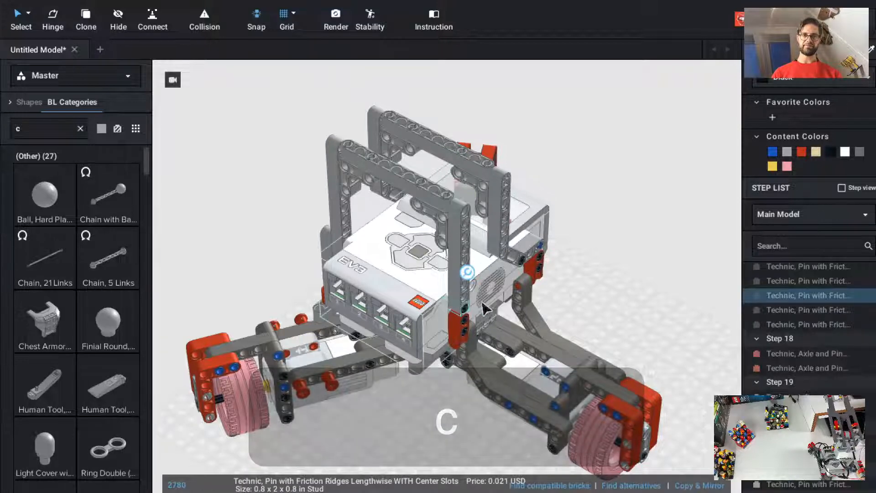
pyautogui.press('c')
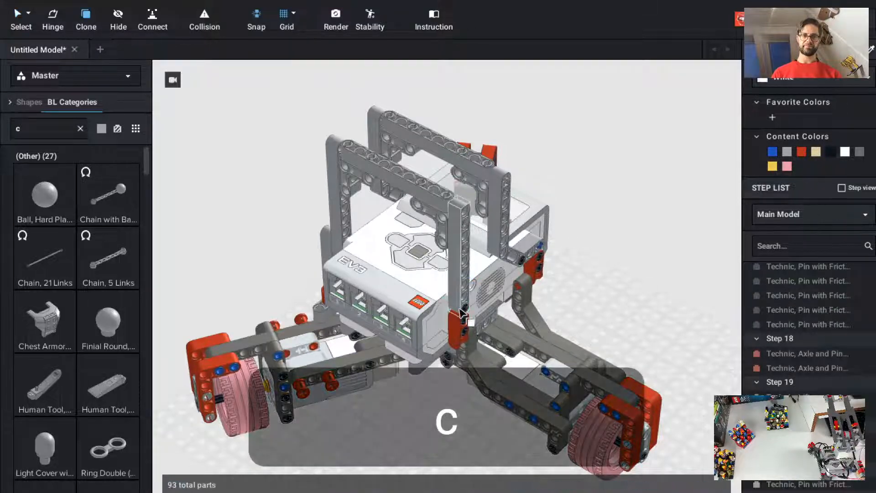
pyautogui.click(466, 310)
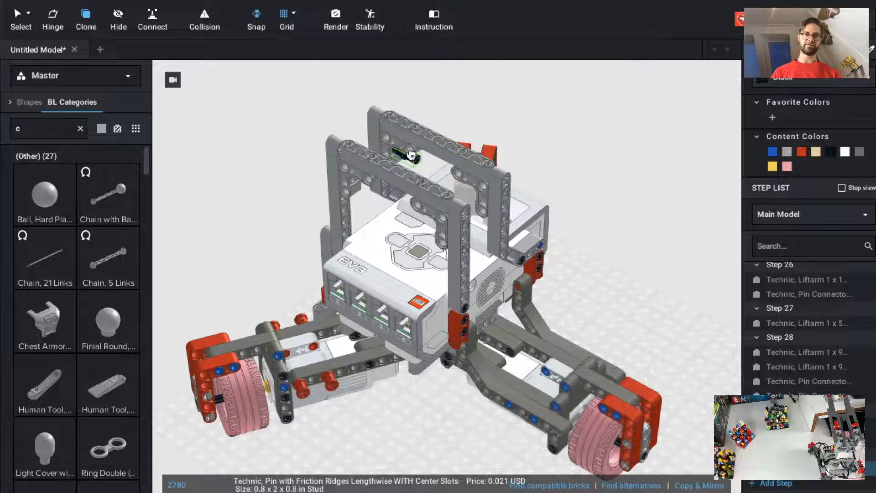
pyautogui.press('Up')
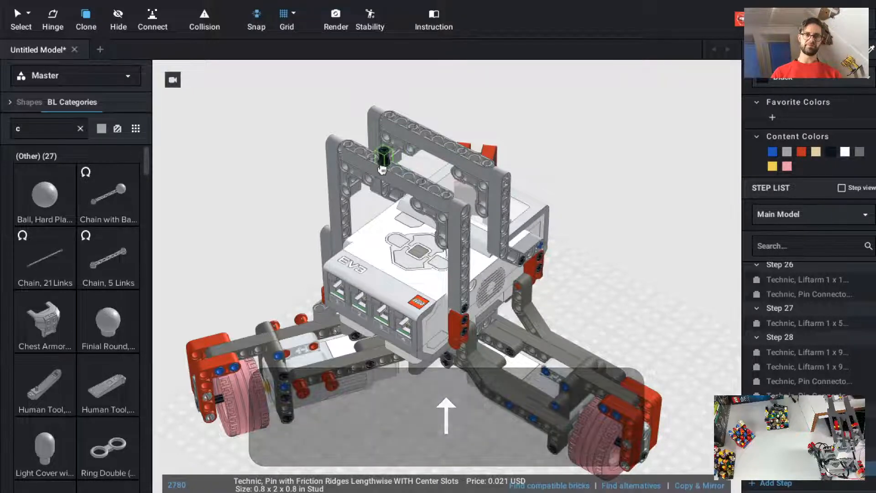
pyautogui.click(398, 175)
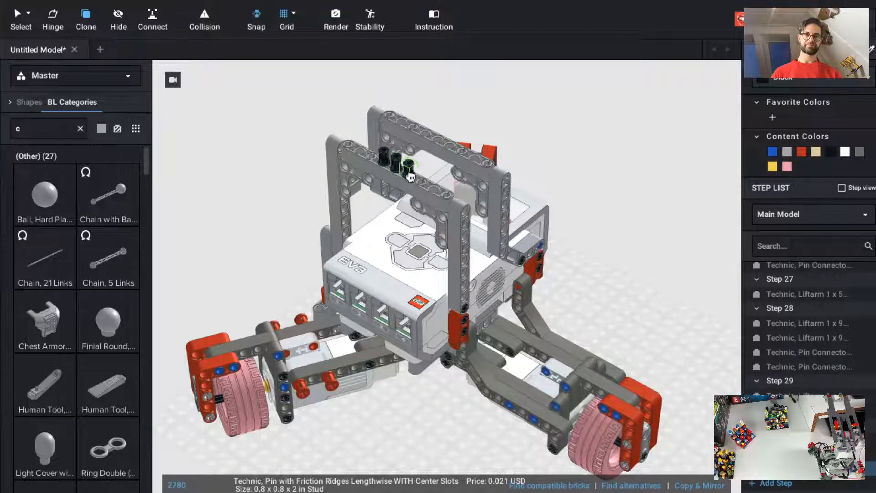
pyautogui.click(416, 177)
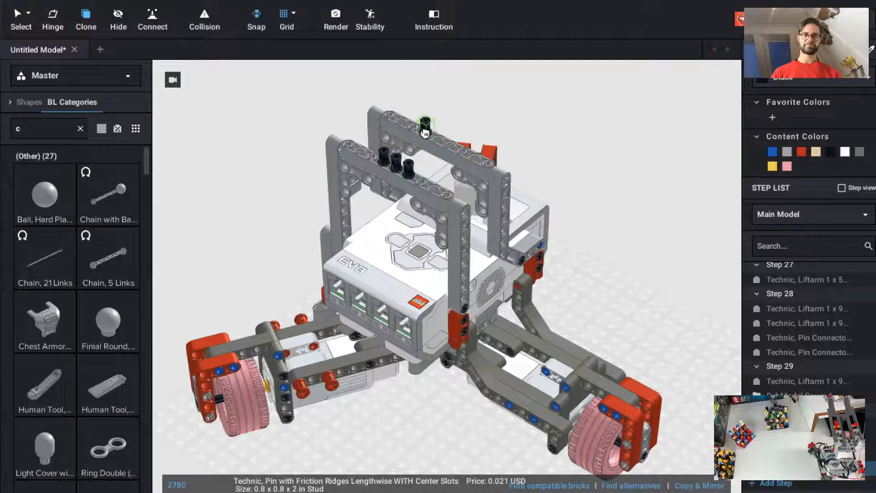
pyautogui.click(425, 133)
pyautogui.click(438, 138)
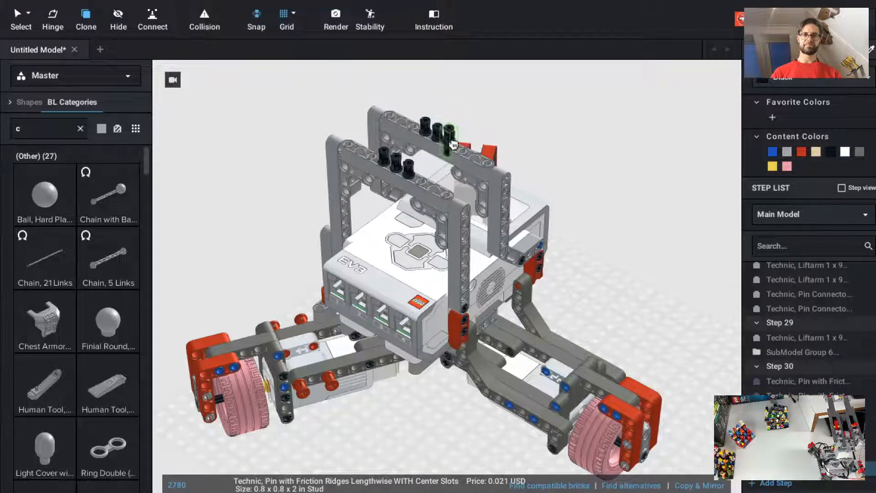
pyautogui.press('Escape')
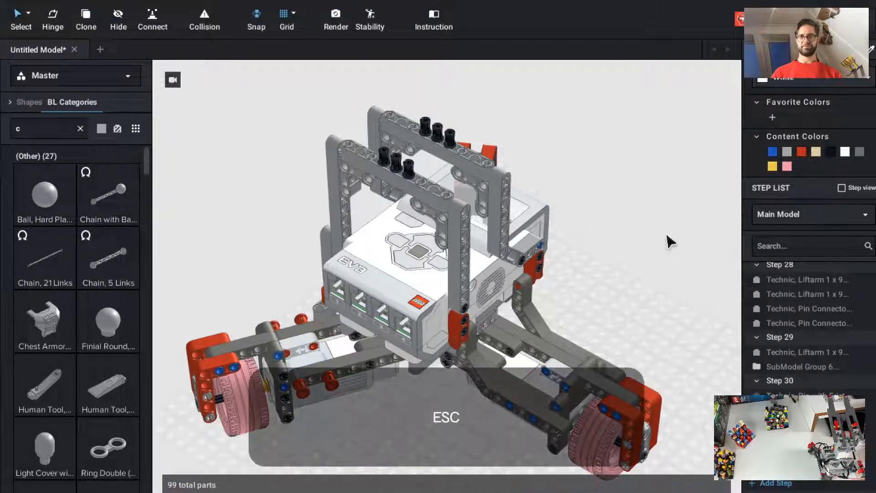
pyautogui.press('super+t')
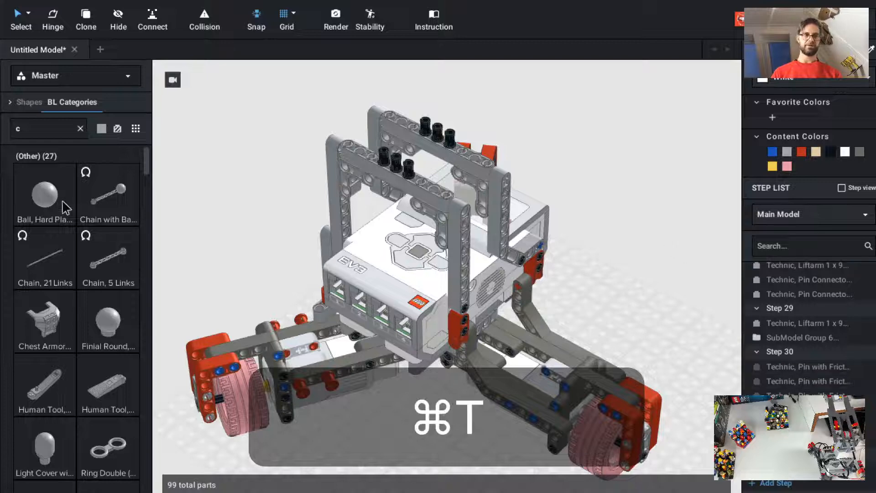
# Set the parts colour filter to White and search for 'ev3'.
pyautogui.click(82, 84)
pyautogui.click(83, 84)
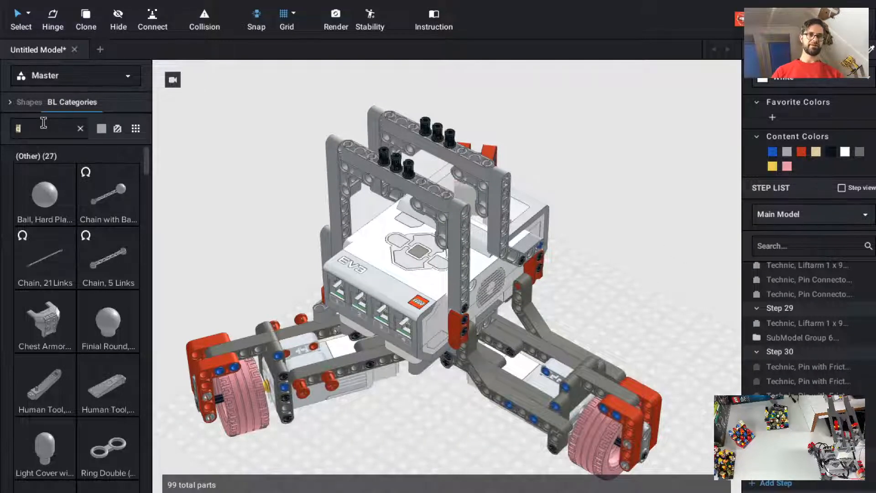
pyautogui.click(101, 127)
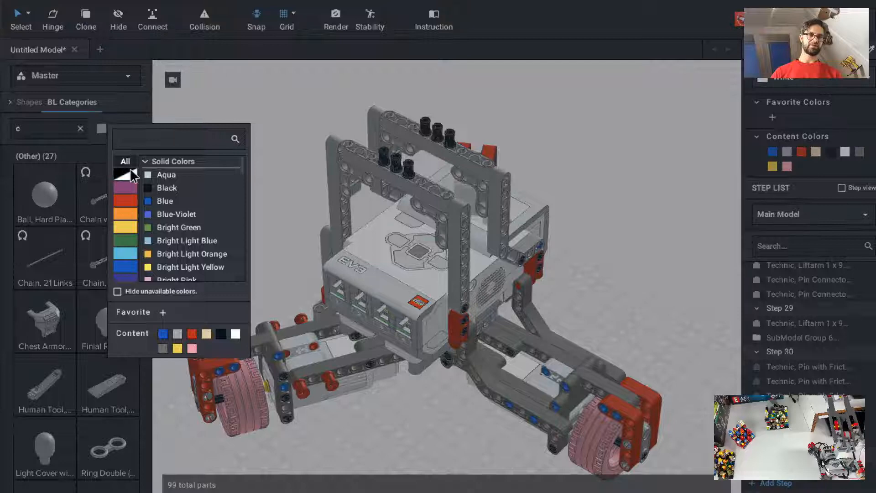
pyautogui.click(131, 174)
pyautogui.click(236, 333)
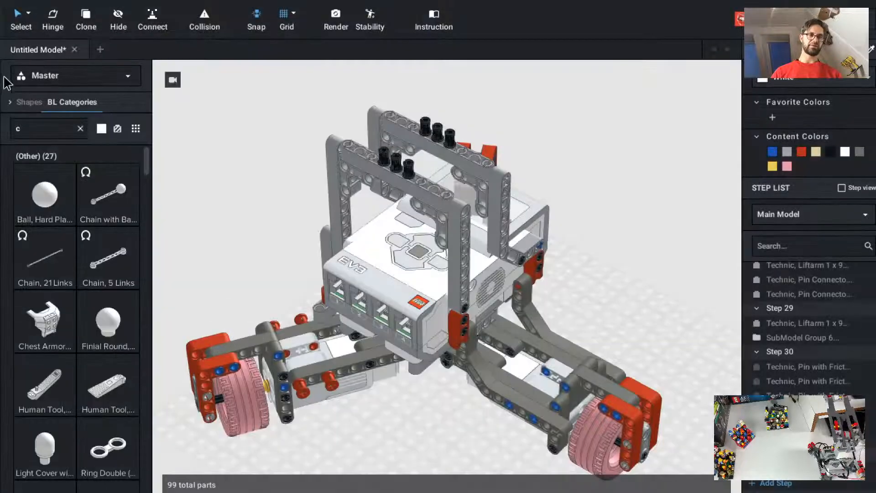
pyautogui.write('ev3')
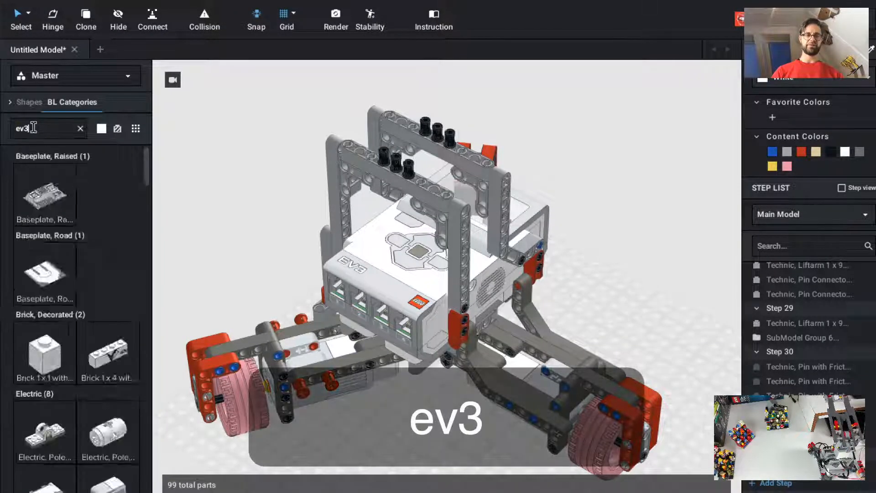
# Drag an EV3 Large Motor onto the top frames and turn it upright.
pyautogui.moveTo(48, 381); pyautogui.dragTo(445, 97)
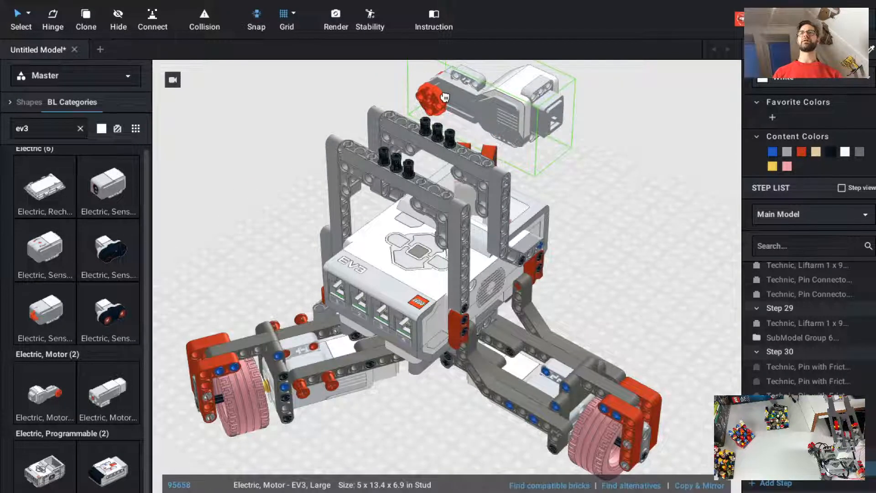
pyautogui.press('Right')
pyautogui.press('Down')
pyautogui.press('Down')
pyautogui.press('Down')
pyautogui.press('Down')
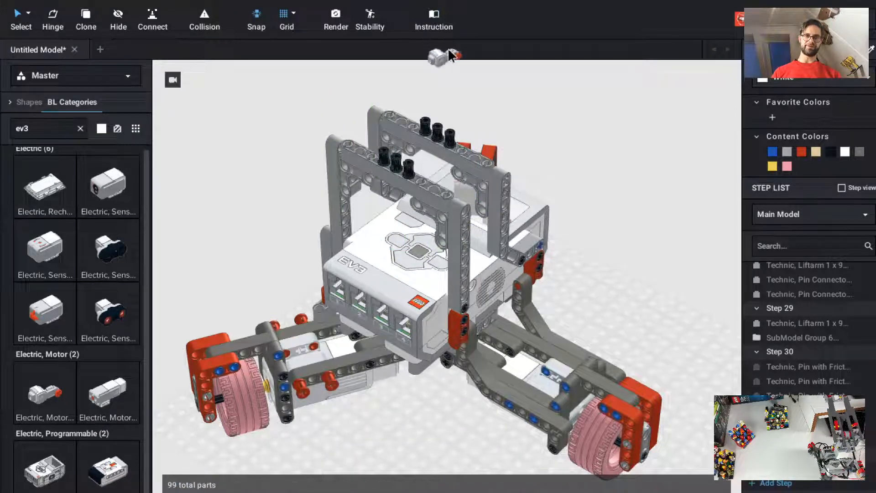
pyautogui.scroll(-5, 445, 101)
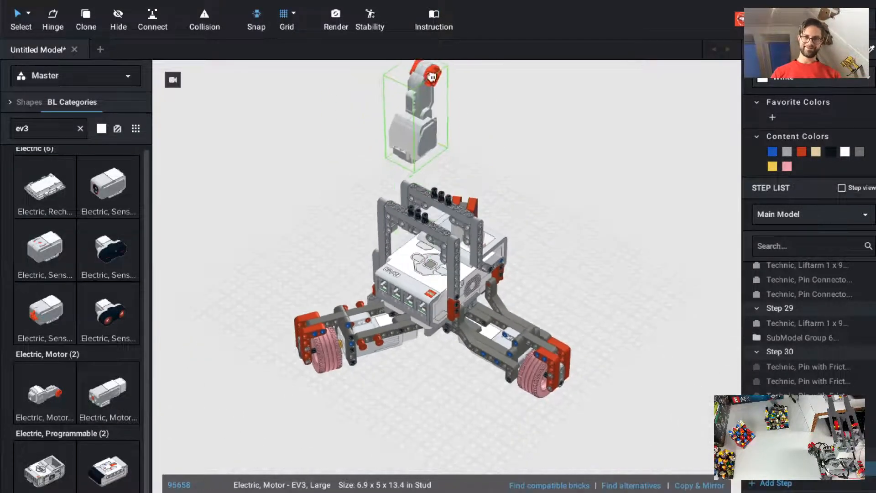
pyautogui.press('ctrl')
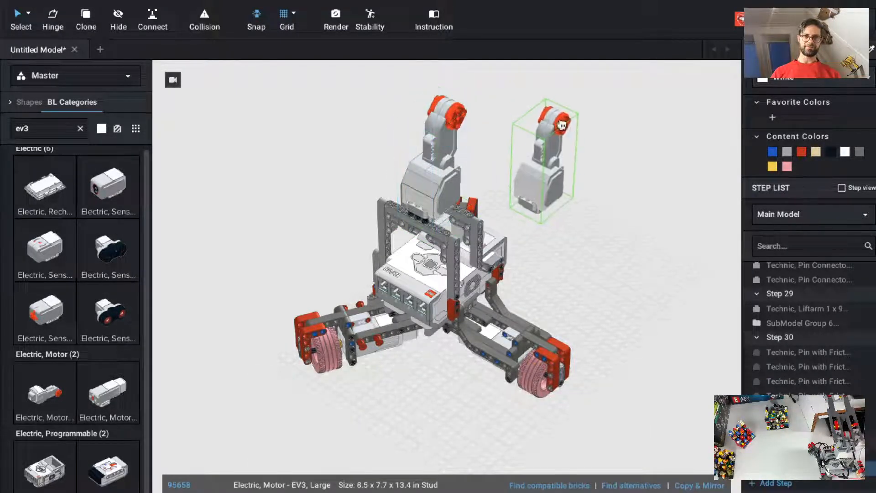
pyautogui.press('Escape')
pyautogui.scroll(5, 481, 157)
# Drag the EV3 large motor down onto the friction pins, inspect its fit, and start a new step.
pyautogui.scroll(5, 480, 158)
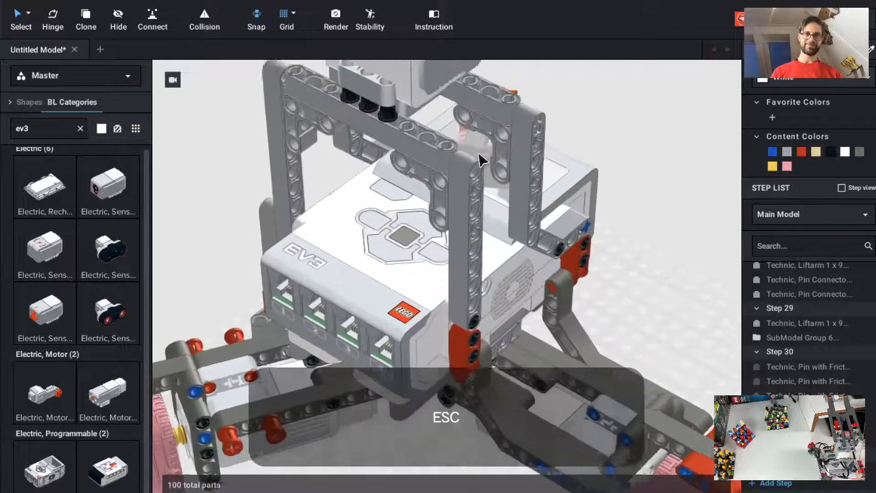
pyautogui.press('shift')
pyautogui.moveTo(643, 100); pyautogui.dragTo(594, 160, button='right')
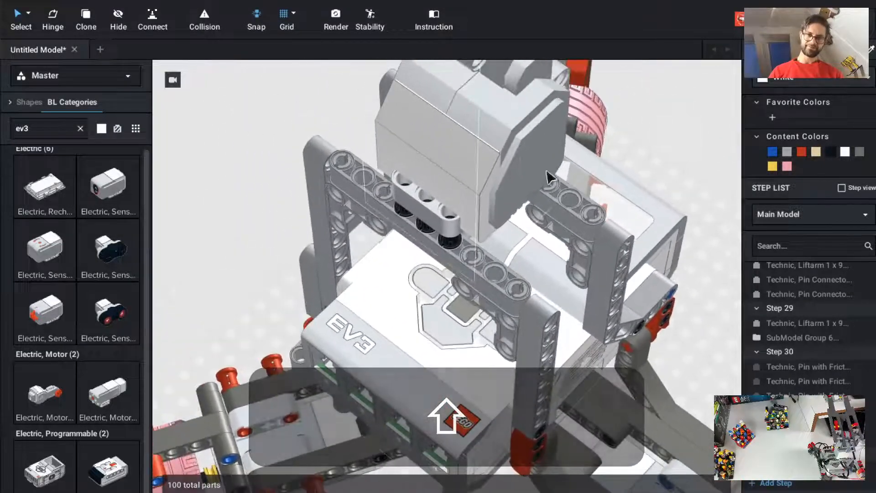
pyautogui.click(517, 185)
pyautogui.moveTo(513, 186); pyautogui.dragTo(505, 202)
pyautogui.click(651, 149)
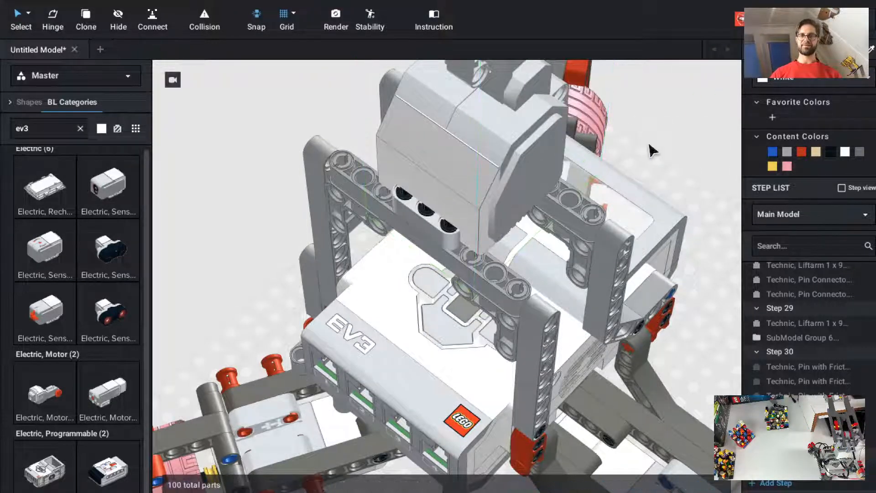
pyautogui.scroll(-5, 686, 166)
pyautogui.moveTo(669, 224); pyautogui.dragTo(579, 248, button='right')
pyautogui.scroll(6, 511, 211)
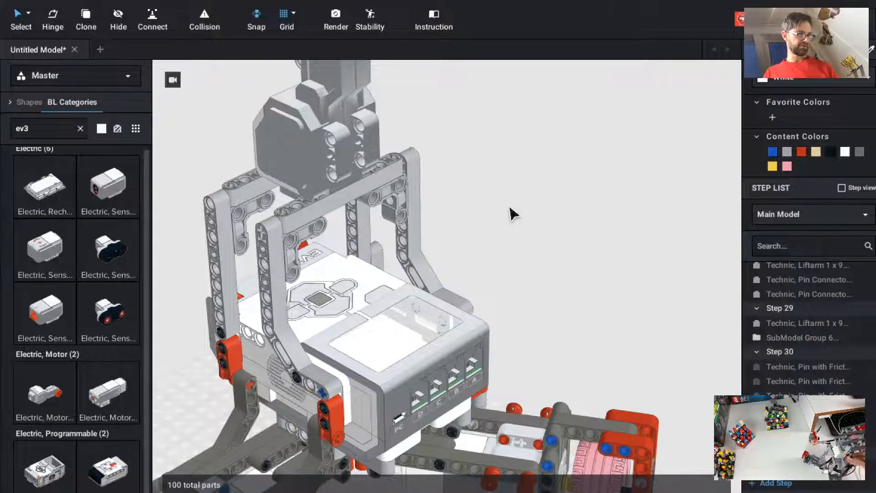
pyautogui.press('super')
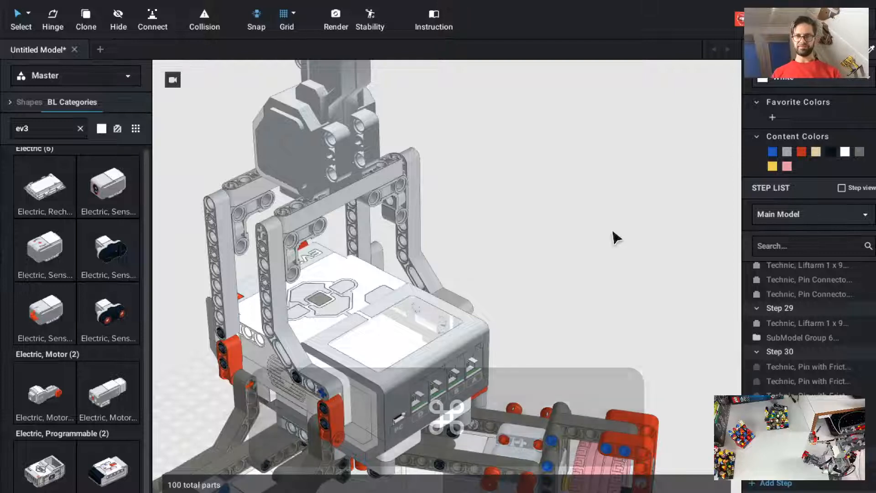
pyautogui.press('super+t')
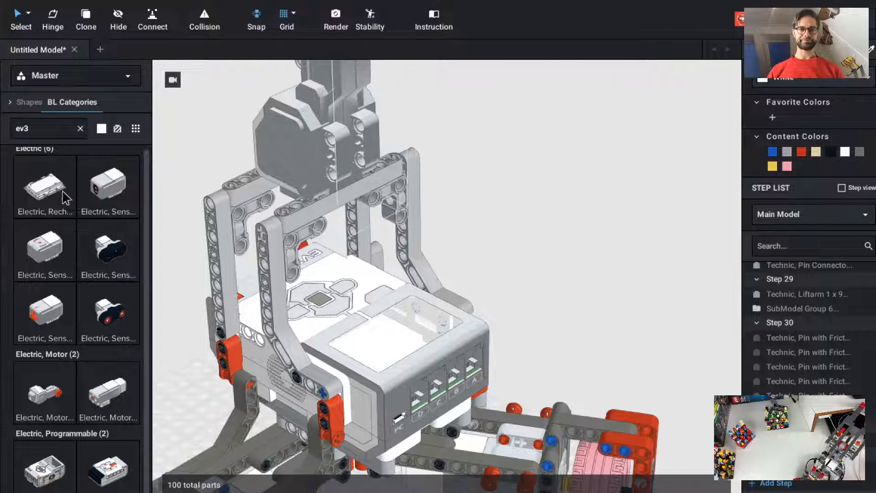
# Limit the parts palette to the 31313-1 EV3 set and search for 'ax 7'.
pyautogui.click(92, 84)
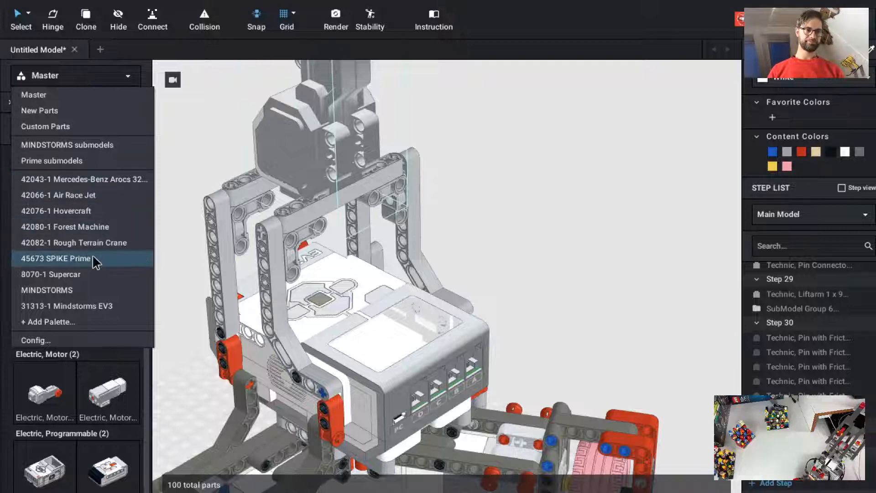
pyautogui.click(99, 305)
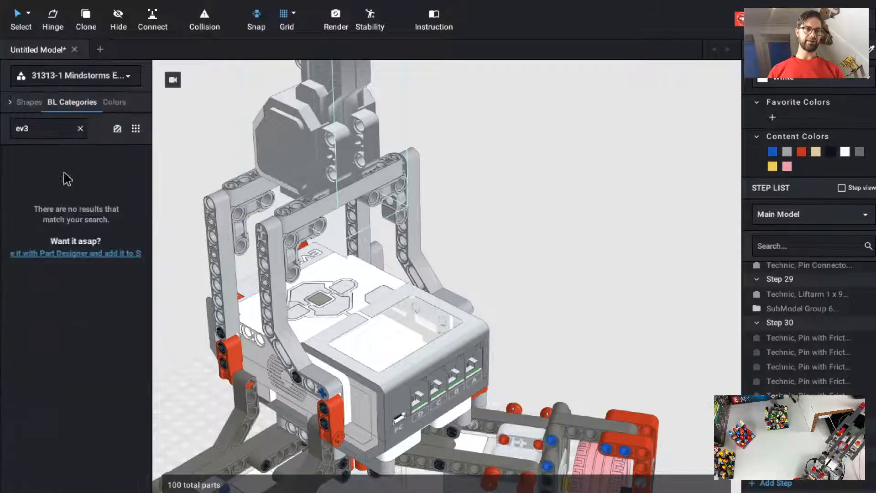
pyautogui.click(81, 128)
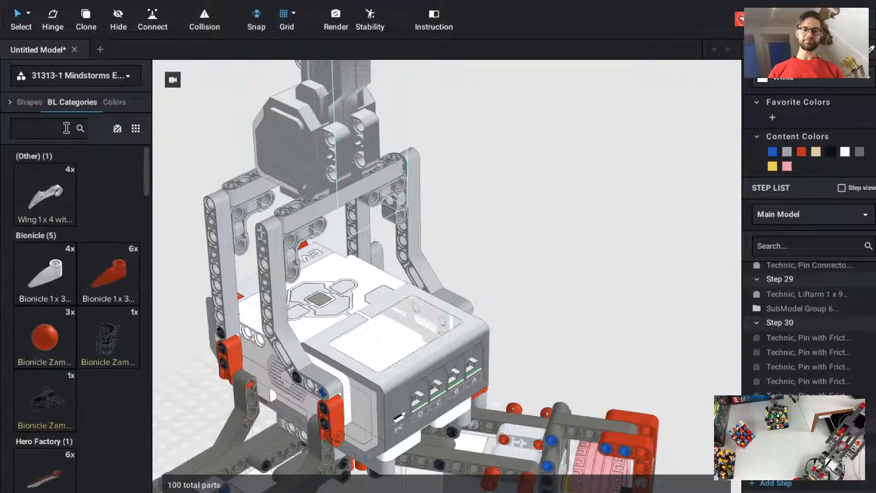
pyautogui.write('ax 7')
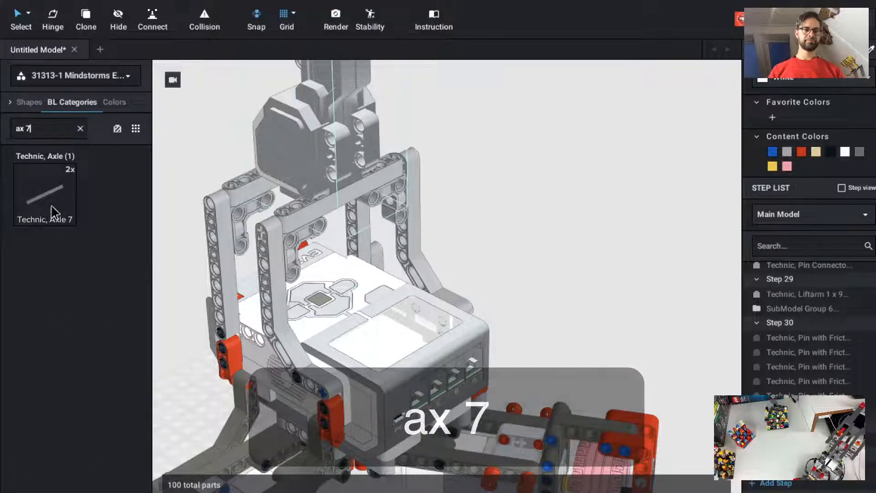
# Push a Technic Axle 7 through the motor's top holes, then search for 'arm 15'.
pyautogui.moveTo(54, 211); pyautogui.dragTo(279, 177)
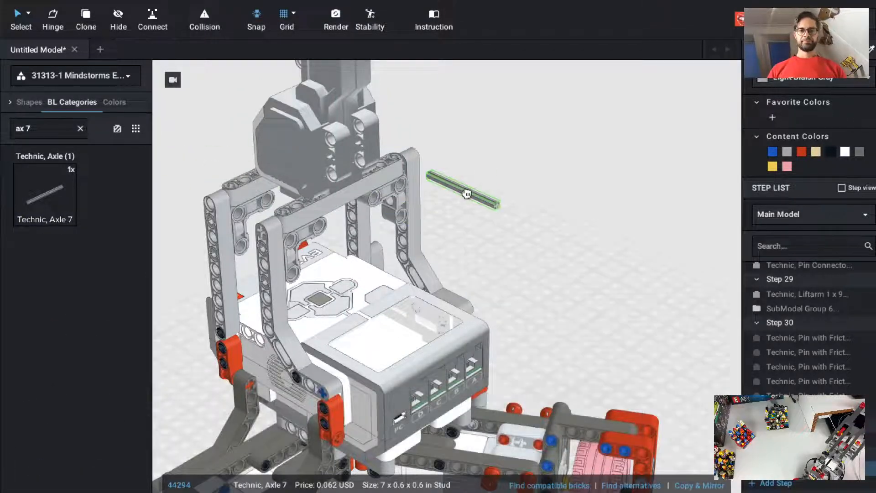
pyautogui.press('Left')
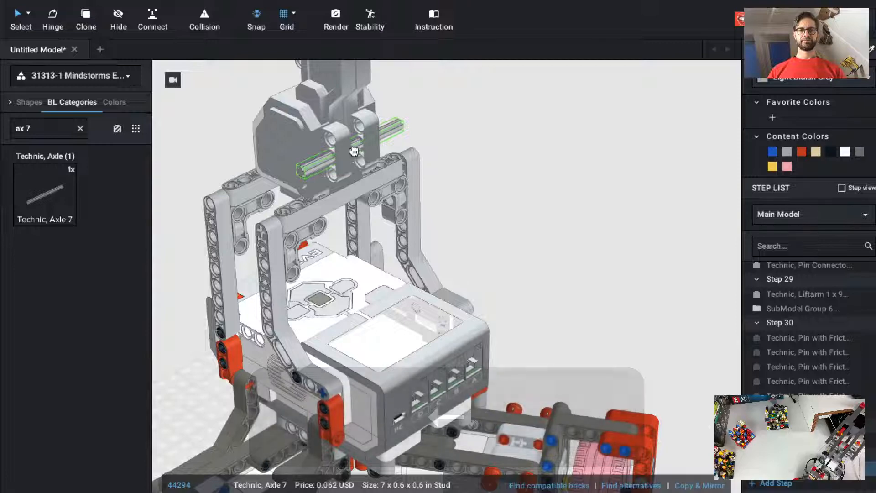
pyautogui.click(355, 151)
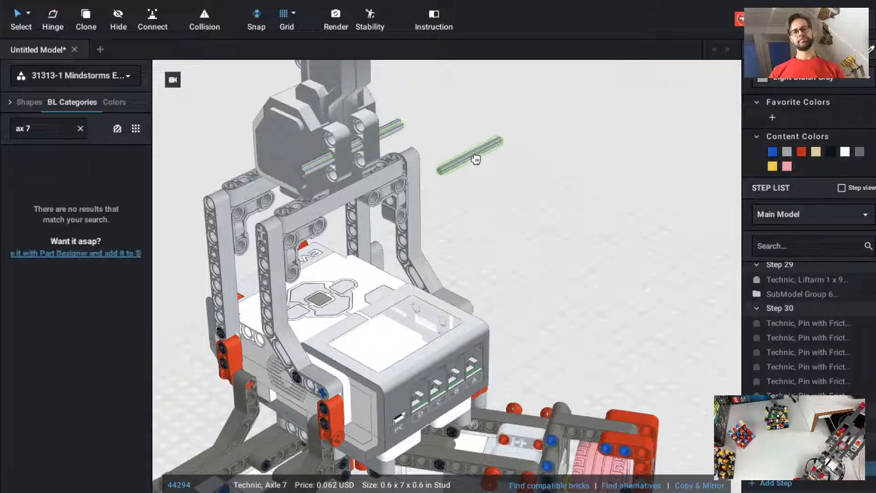
pyautogui.press('Escape')
pyautogui.click(81, 129)
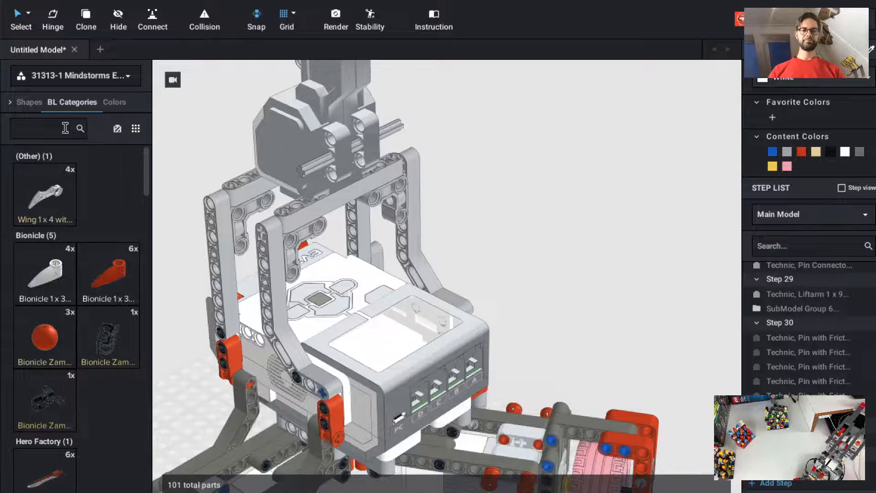
pyautogui.write('arm 15')
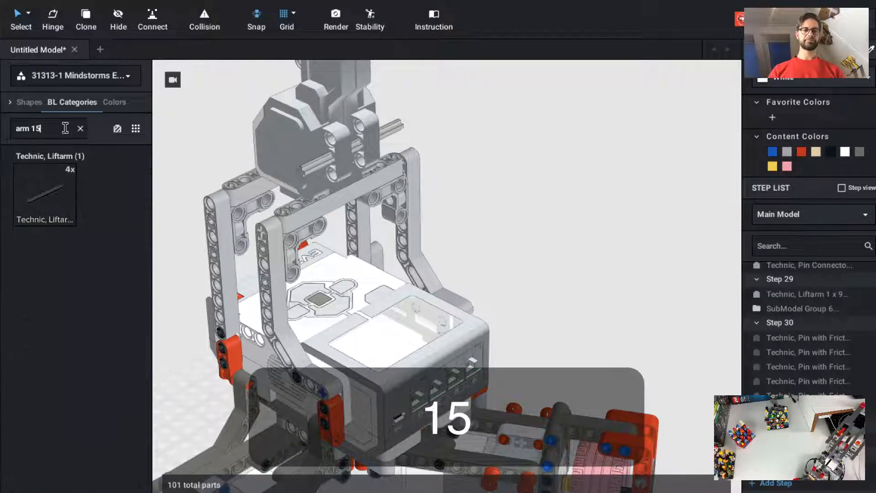
# Mount a black Technic Liftarm 1x15 Thick on the motor axle, turned to extend sideways.
pyautogui.click(54, 188)
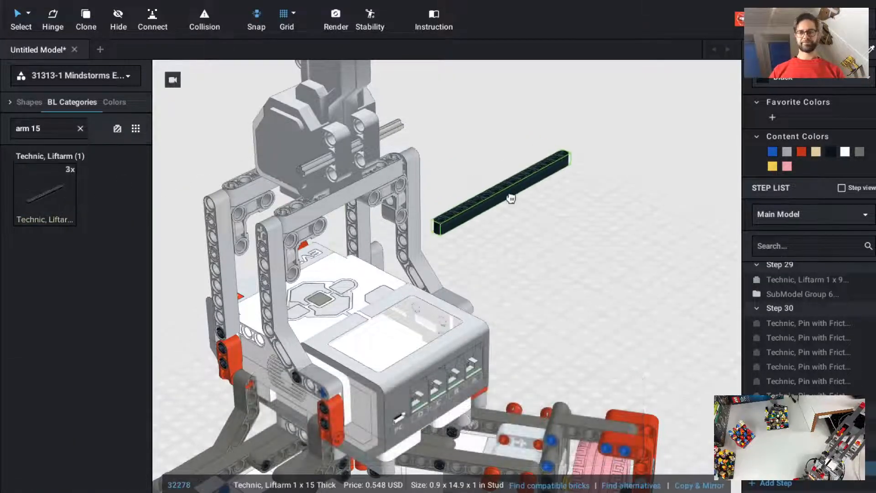
pyautogui.press('Up')
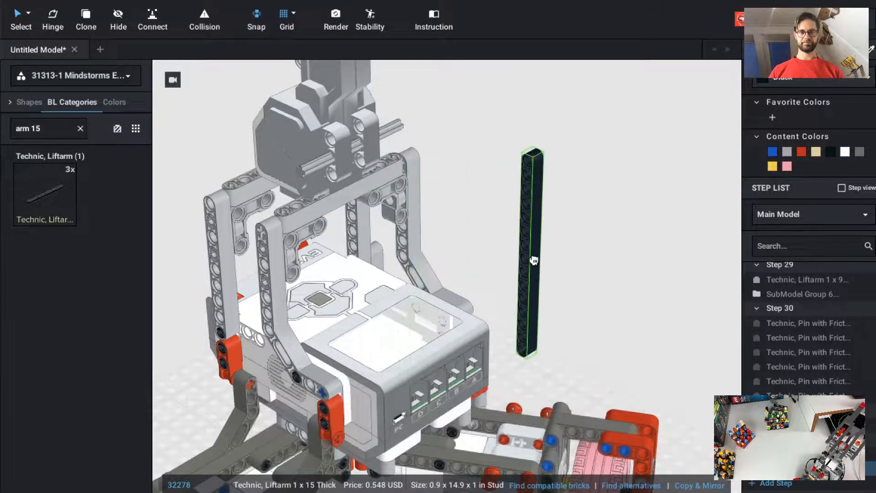
pyautogui.press('Right')
pyautogui.press('Up')
pyautogui.press('Up')
pyautogui.press('Up')
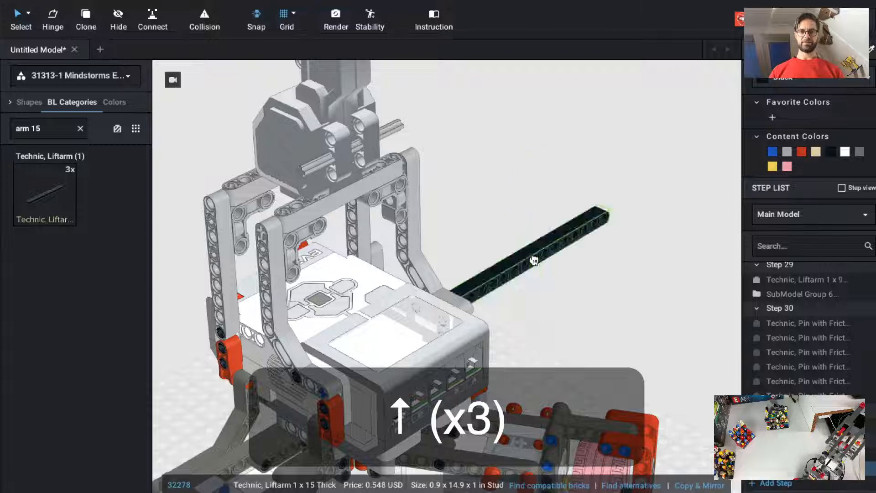
pyautogui.press('Left')
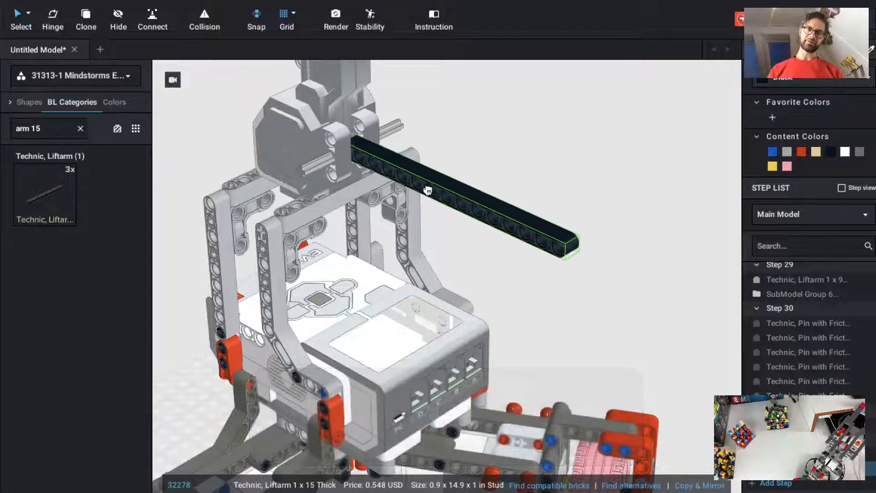
pyautogui.click(428, 190)
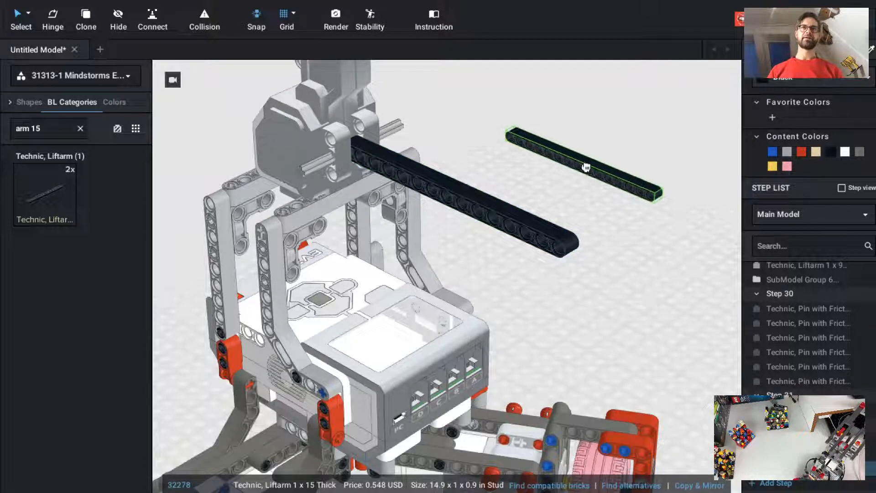
pyautogui.press('Escape')
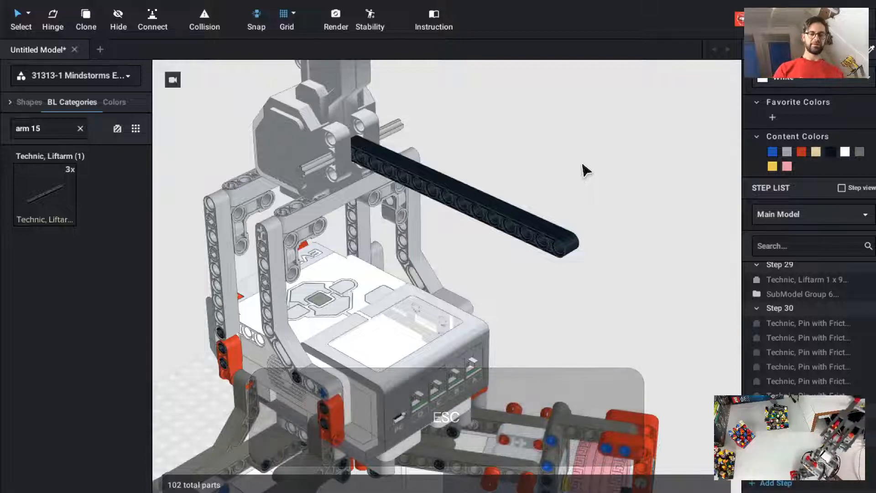
pyautogui.hotkey('ctrl', 'alt', 'shift')
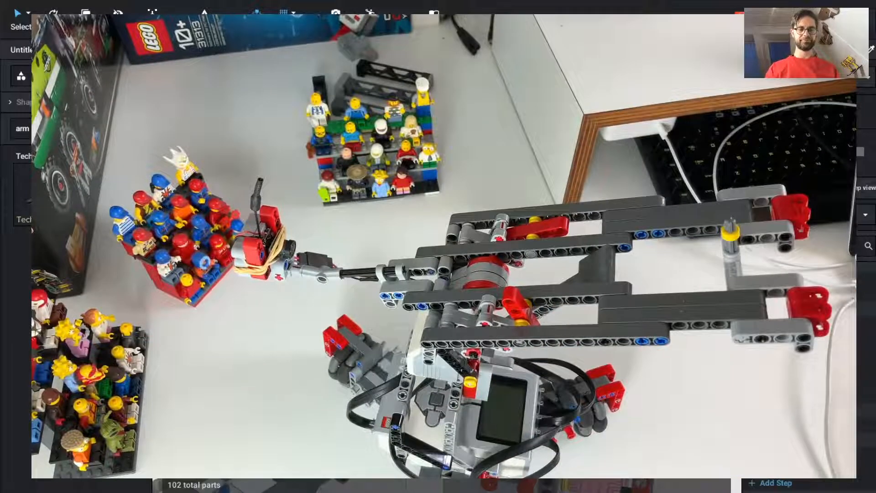
pyautogui.hotkey('ctrl', 'alt', 'shift', 's')
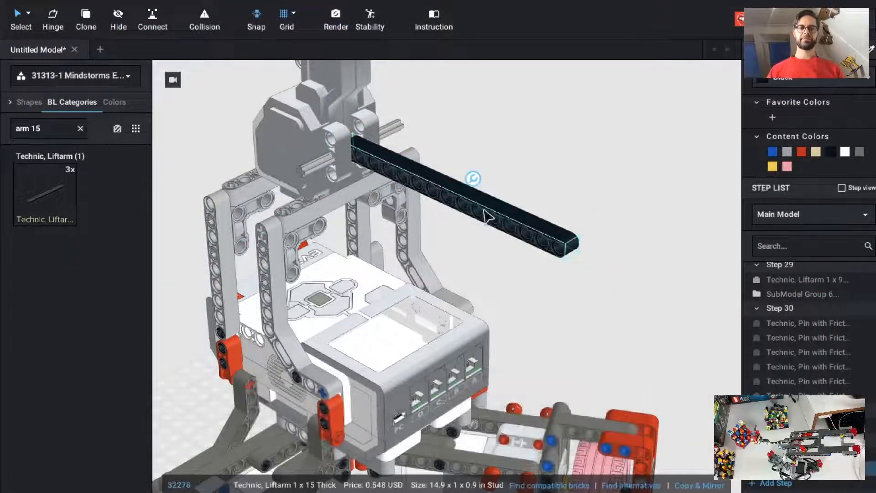
# Rotate the black 1x15 liftarm to 320° so it points steeply upward.
pyautogui.press('r')
pyautogui.moveTo(355, 175); pyautogui.dragTo(386, 171)
pyautogui.click(607, 132)
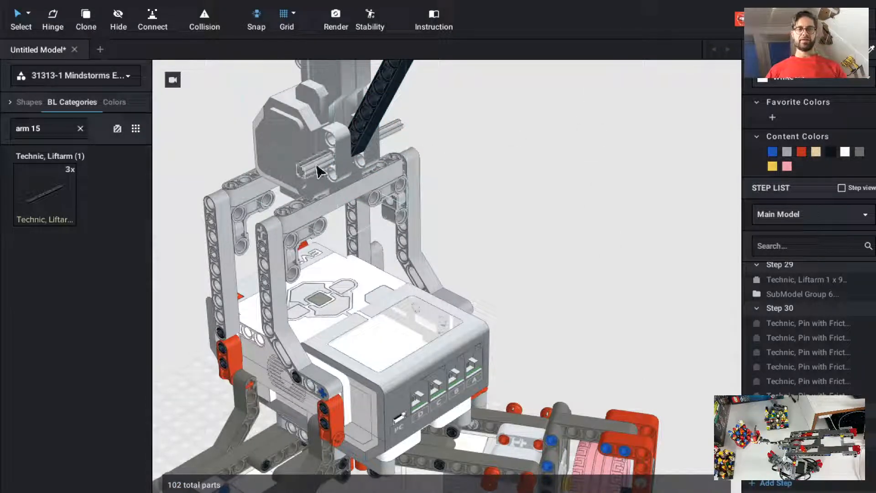
# Start a new building step and search the parts for 'pin ax'.
pyautogui.press('super+t')
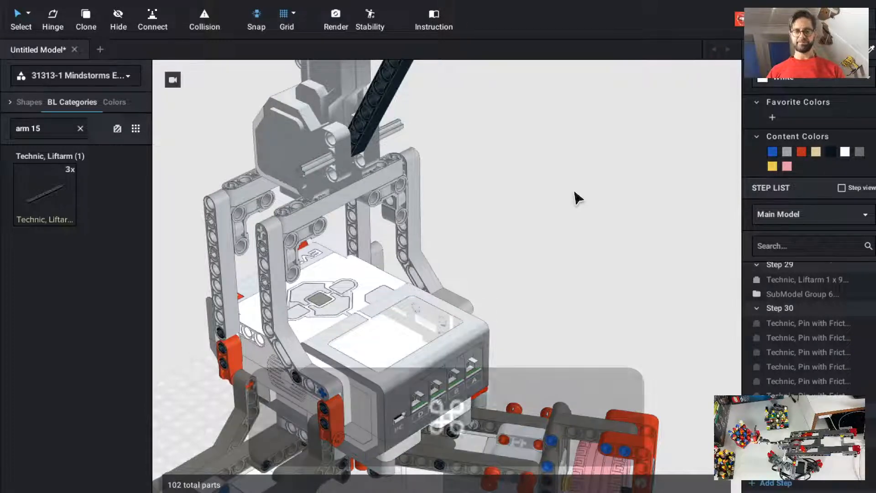
pyautogui.click(81, 130)
pyautogui.write('pin ax')
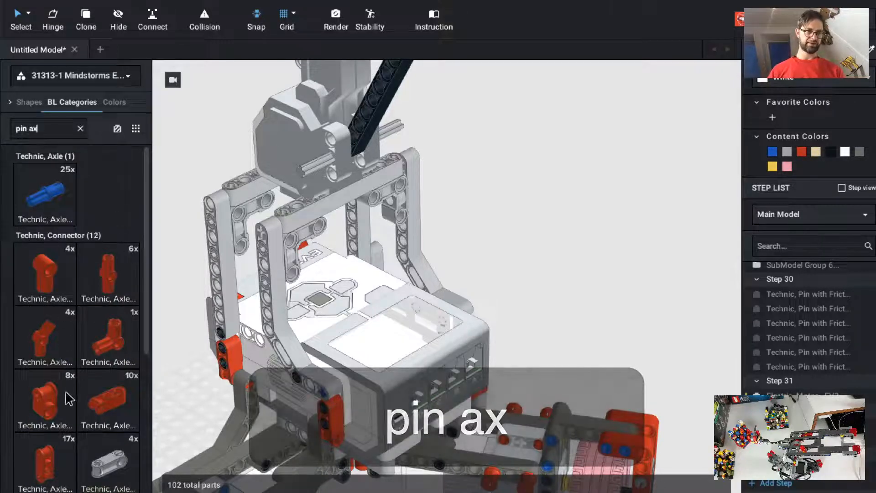
# Place two red perpendicular axle-pin connectors on both ends of the motor axle.
pyautogui.moveTo(50, 407); pyautogui.dragTo(326, 180)
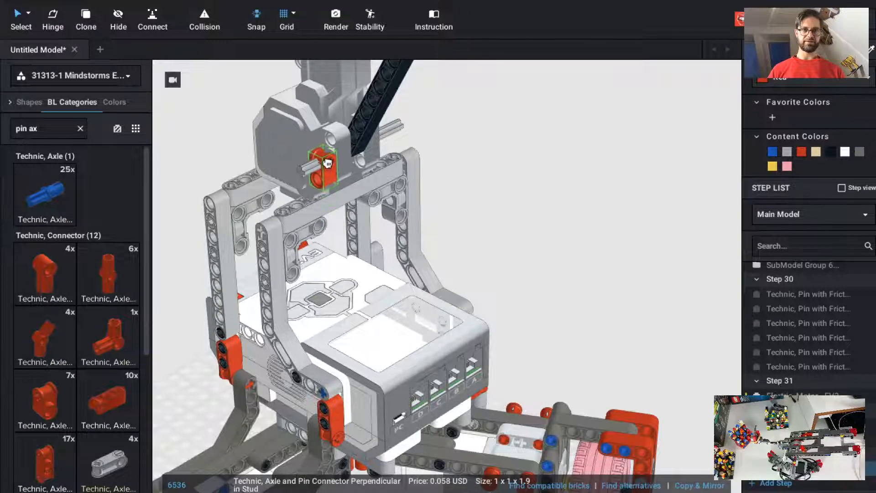
pyautogui.press('Left')
pyautogui.moveTo(330, 161); pyautogui.dragTo(341, 158)
pyautogui.moveTo(341, 159); pyautogui.dragTo(340, 159)
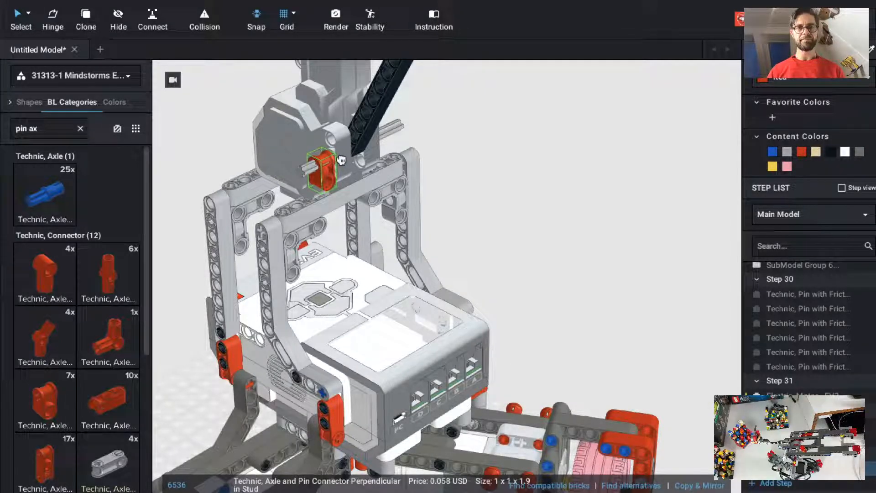
pyautogui.moveTo(341, 159); pyautogui.dragTo(342, 160)
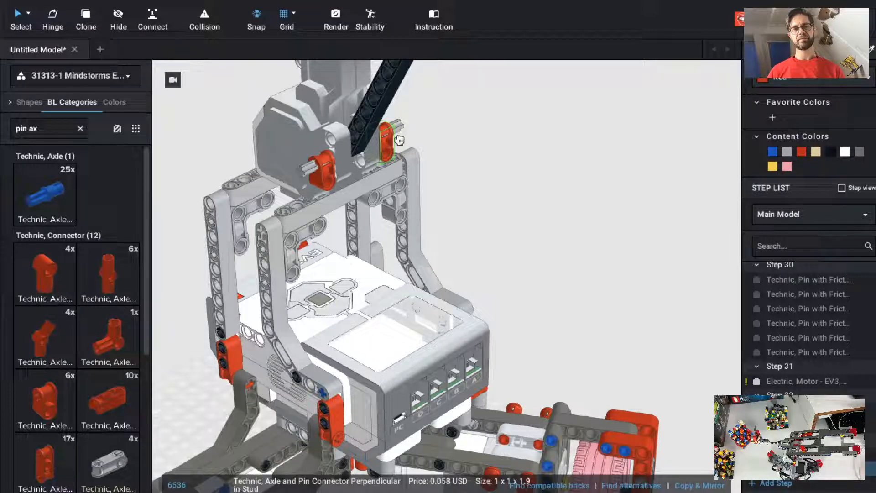
pyautogui.click(399, 140)
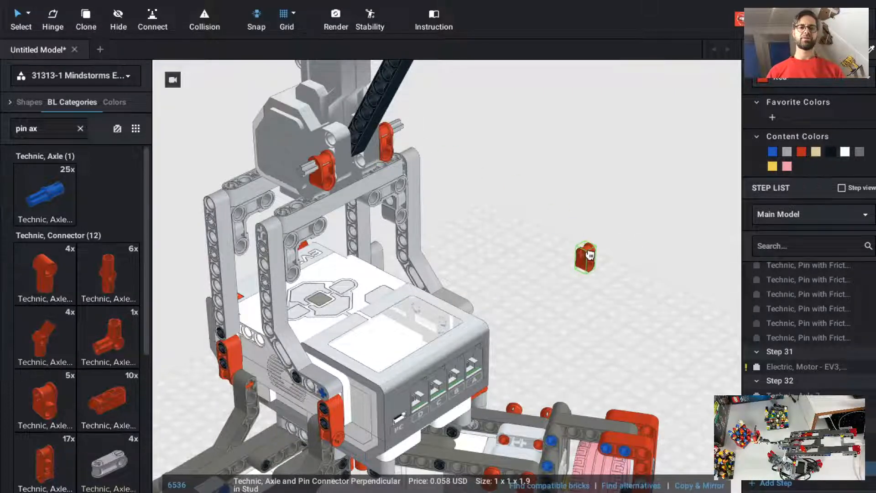
pyautogui.press('Escape')
pyautogui.scroll(3, 391, 98)
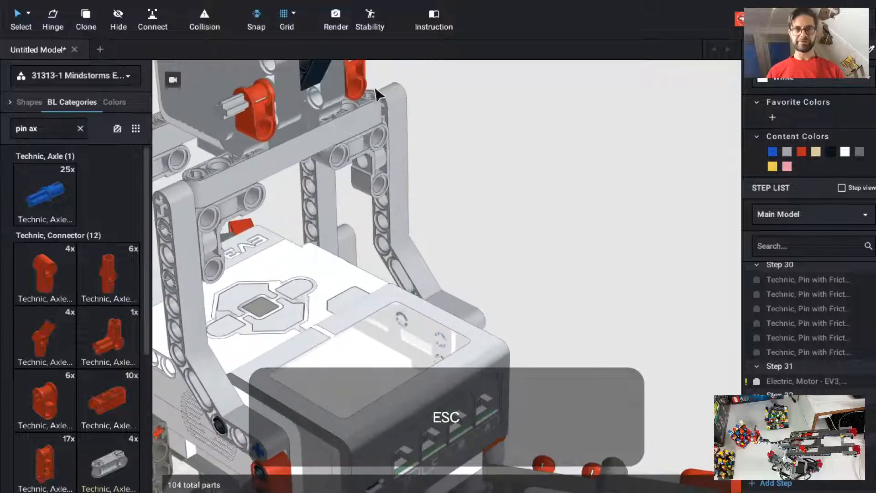
pyautogui.scroll(-4, 463, 129)
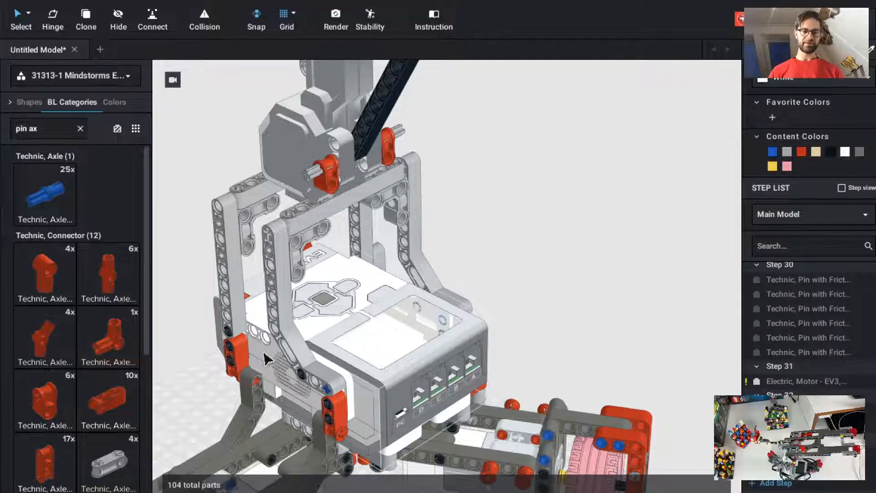
# Clone a black friction pin into each red connector, then begin a new step.
pyautogui.press('c')
pyautogui.click(231, 337)
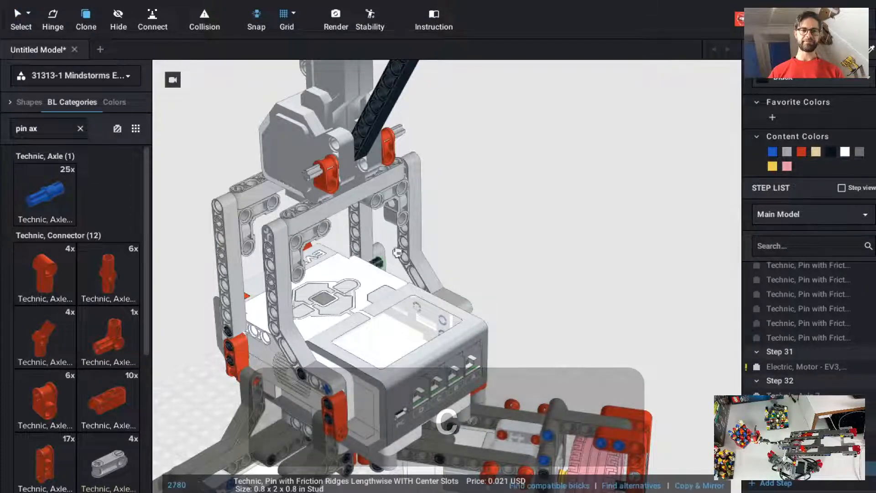
pyautogui.press('Left')
pyautogui.click(339, 184)
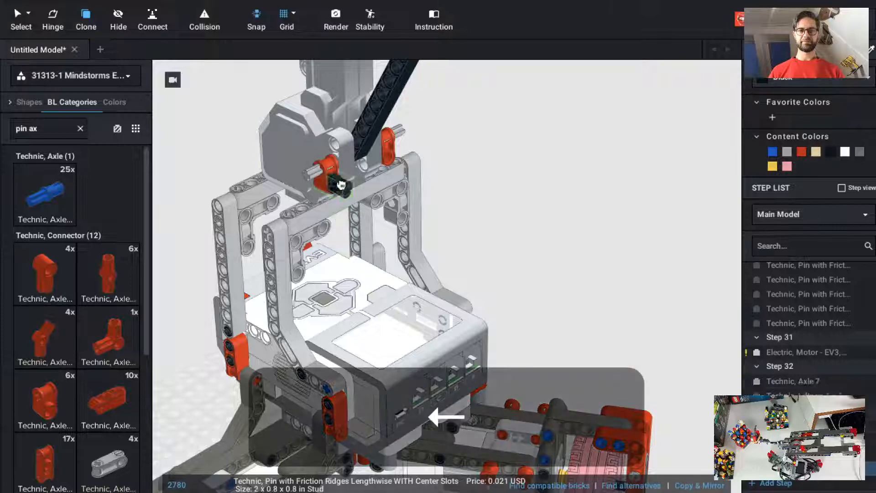
pyautogui.click(392, 160)
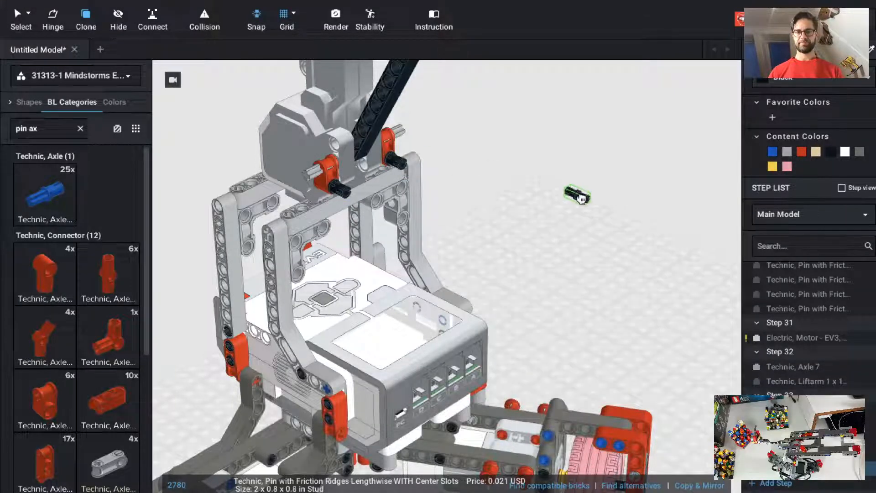
pyautogui.press('Escape')
pyautogui.press('super+t')
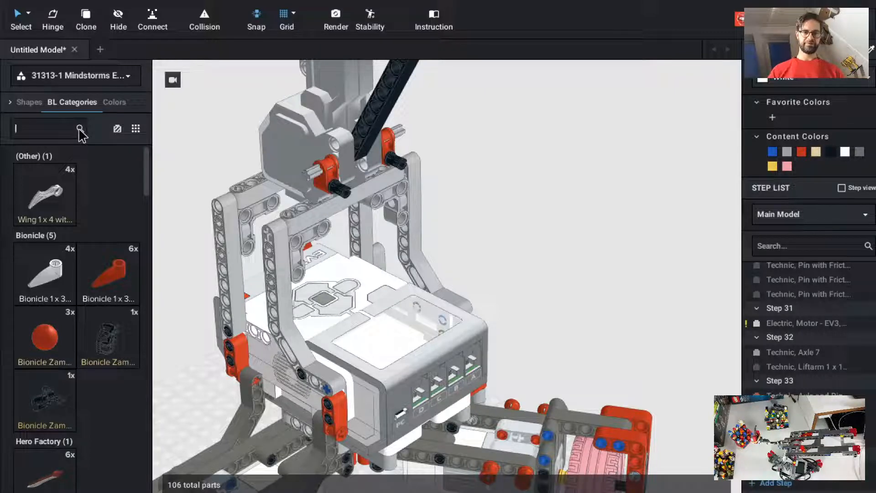
# Search 'rm 5' and place two black 1x5 thick liftarms beside the motor.
pyautogui.write('rm 5')
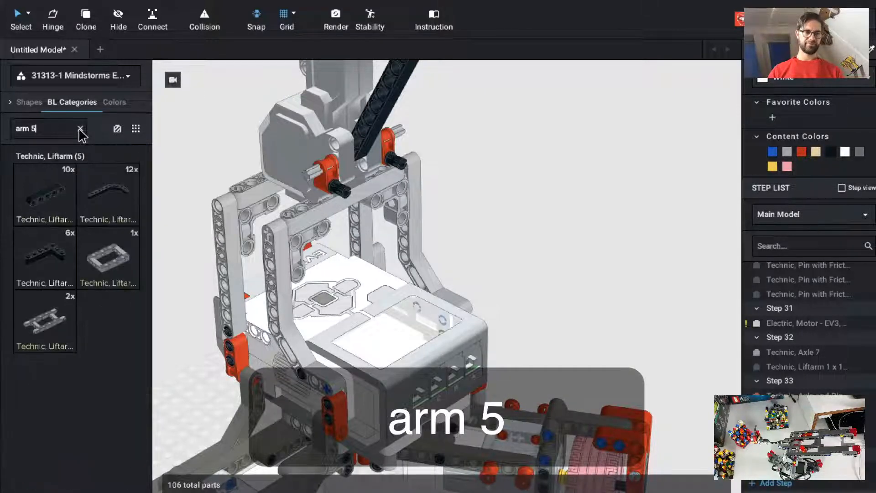
pyautogui.click(49, 211)
pyautogui.press('Left')
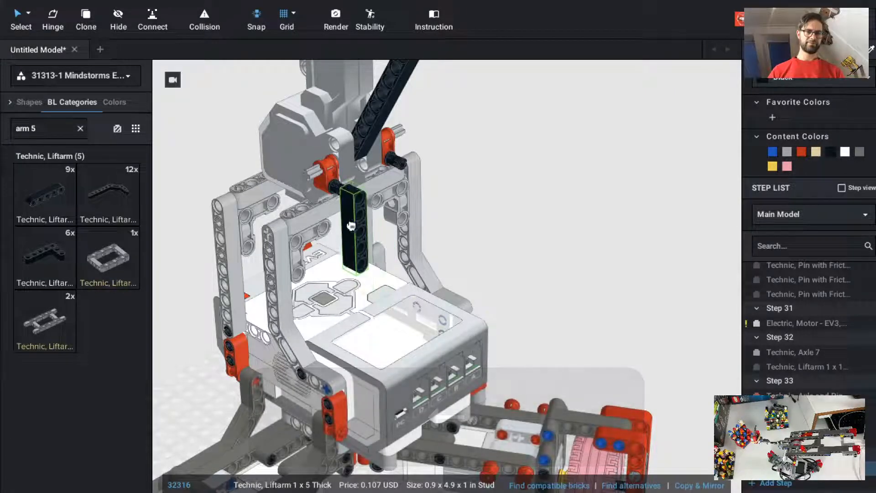
pyautogui.click(346, 203)
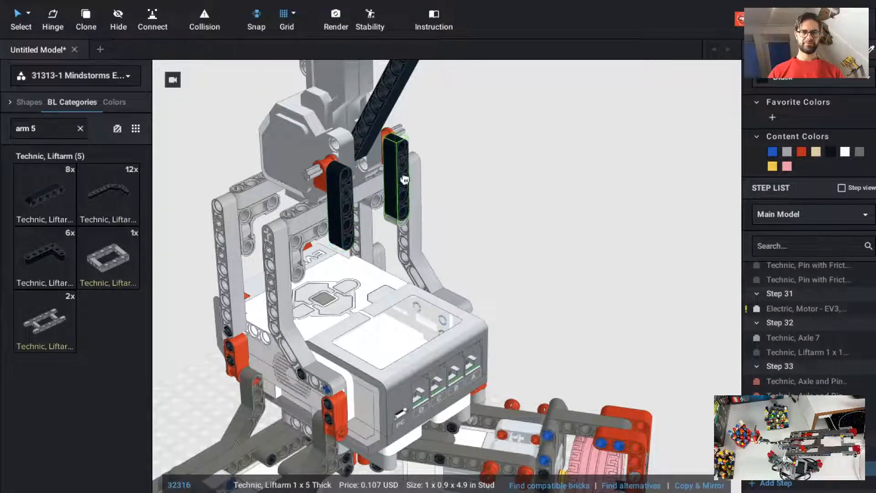
pyautogui.click(405, 179)
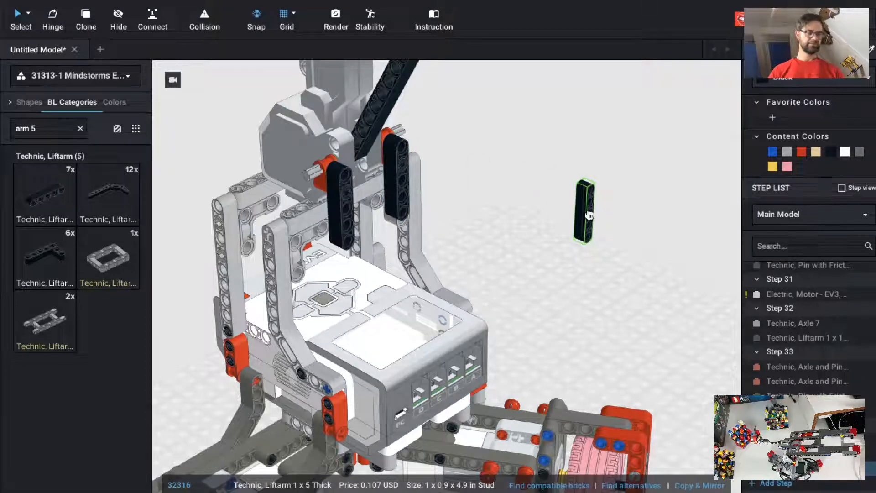
pyautogui.press('Escape')
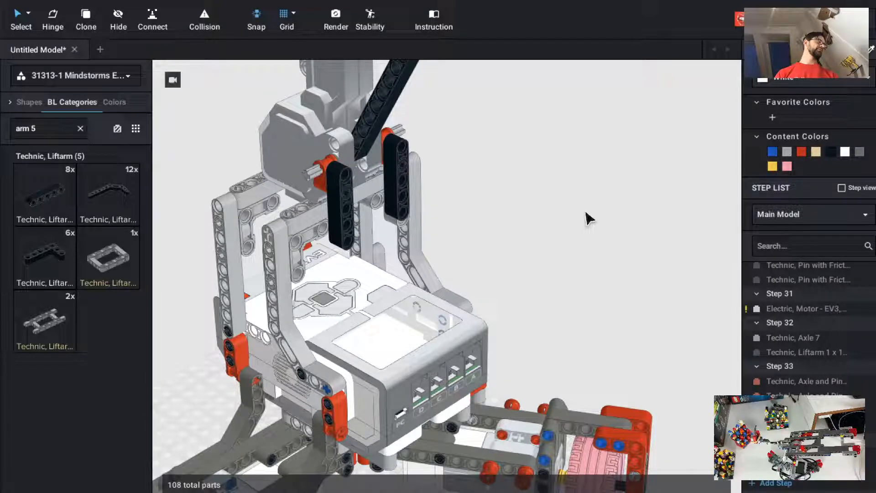
# Delete the extra right-hand liftarm and its friction pin, abandoning a cloned pin copy.
pyautogui.click(404, 189)
pyautogui.press('BackSpace')
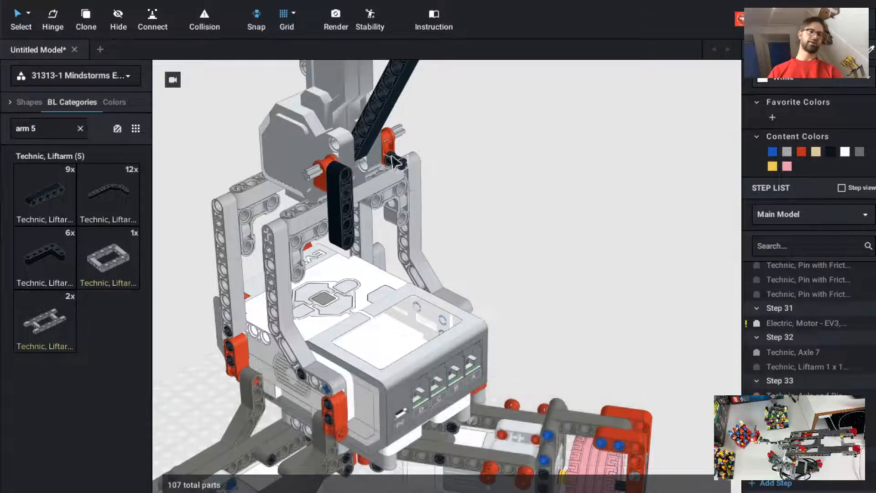
pyautogui.click(398, 168)
pyautogui.press('BackSpace')
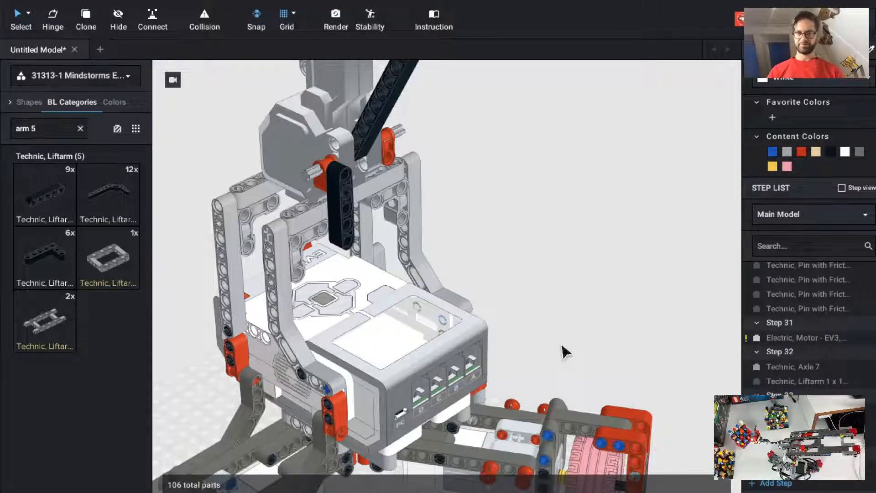
pyautogui.press('c')
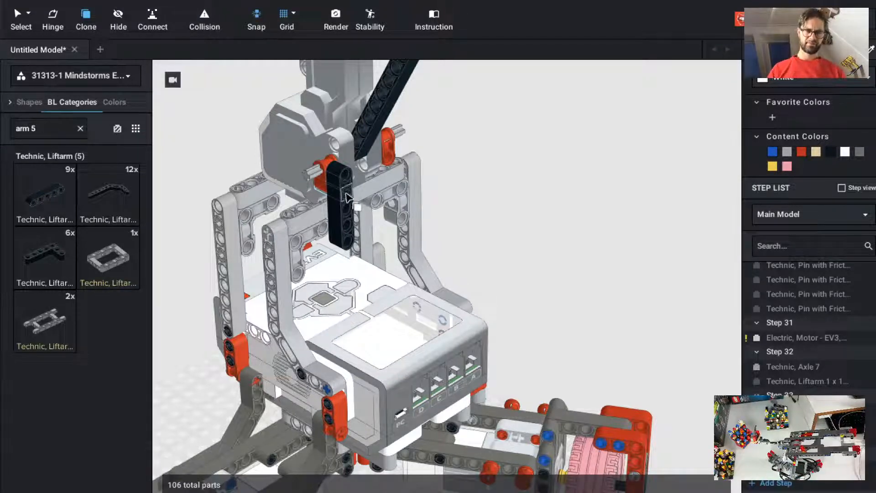
pyautogui.click(346, 198)
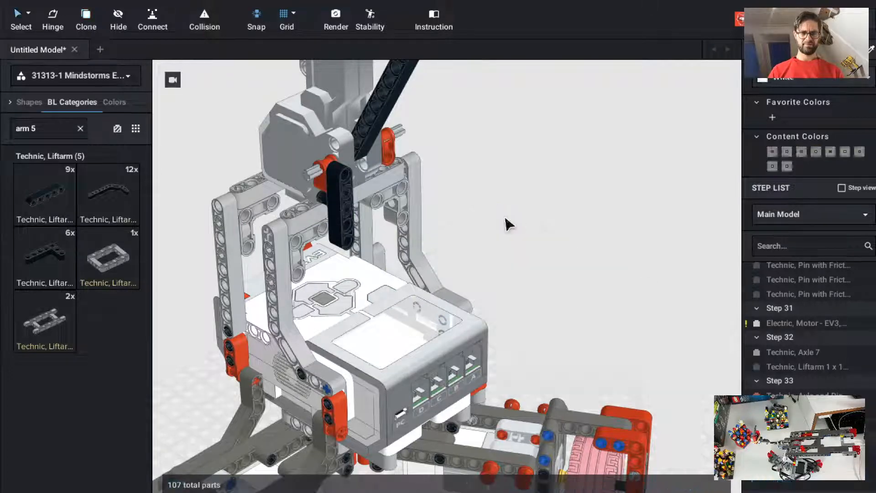
pyautogui.press('Escape')
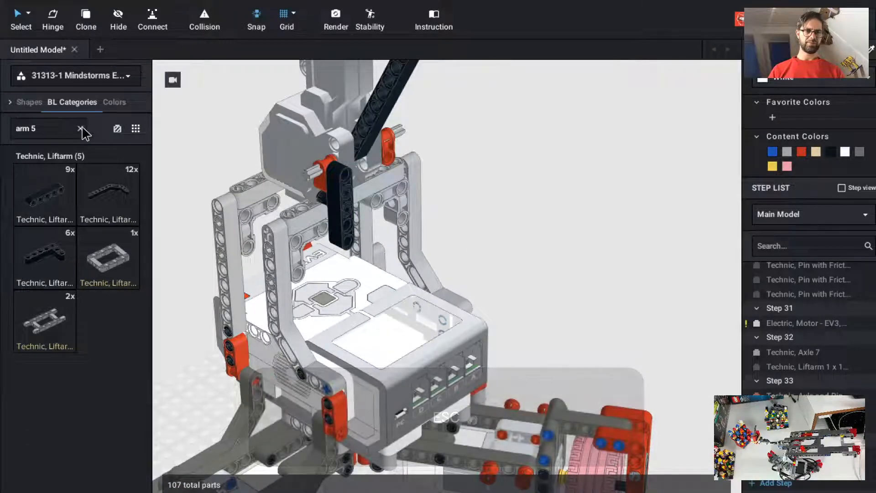
pyautogui.click(80, 129)
# Add a blue 3L pin from the 'pin 3' search at the black liftarm's bottom.
pyautogui.write('pin 3')
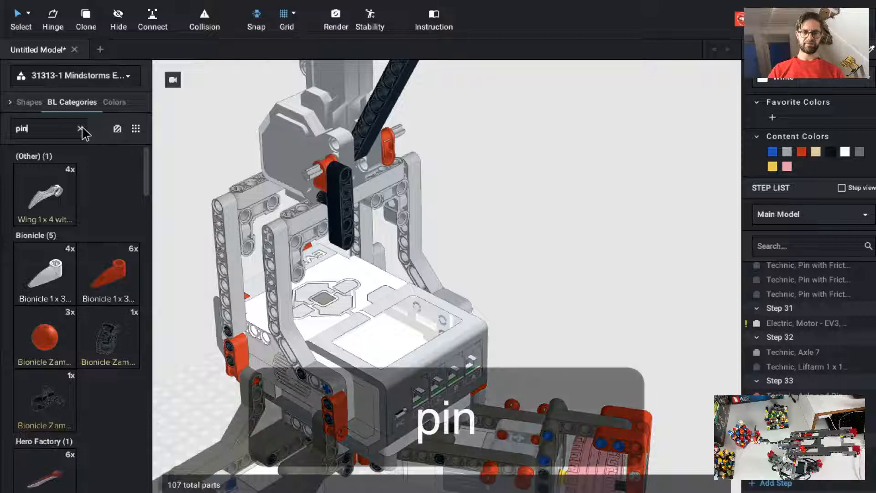
pyautogui.moveTo(51, 336); pyautogui.dragTo(571, 215)
pyautogui.press('Left')
pyautogui.press('Left')
pyautogui.press('Escape')
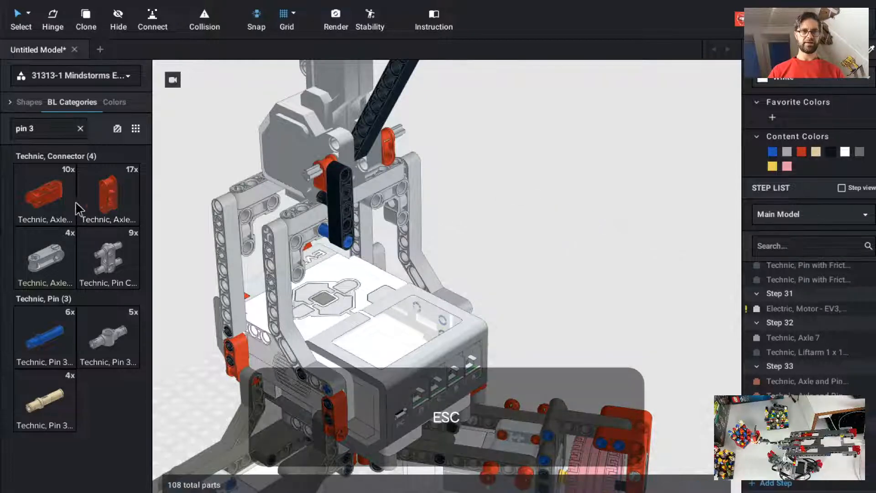
# Place a 1x3 thick liftarm from 'arm 3' against the black beam and colour it red.
pyautogui.tripleClick(48, 126)
pyautogui.write('arm')
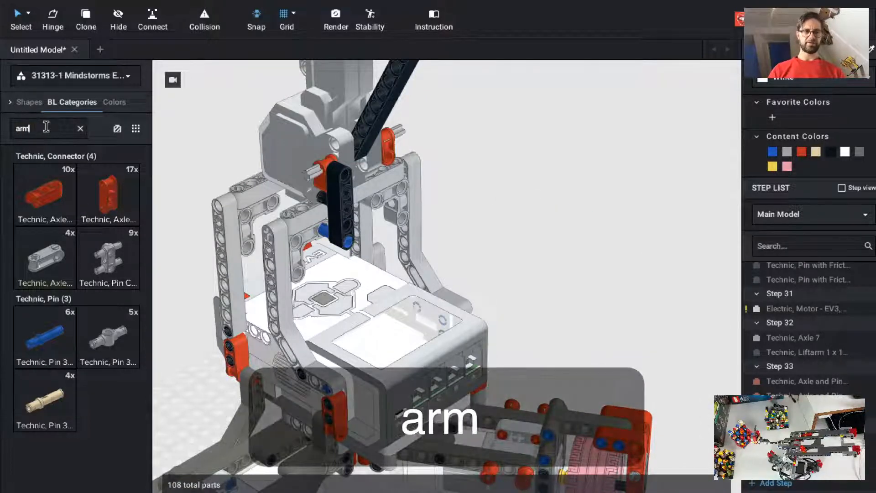
pyautogui.write(' 3')
pyautogui.click(54, 196)
pyautogui.press('Up')
pyautogui.press('Left')
pyautogui.click(336, 221)
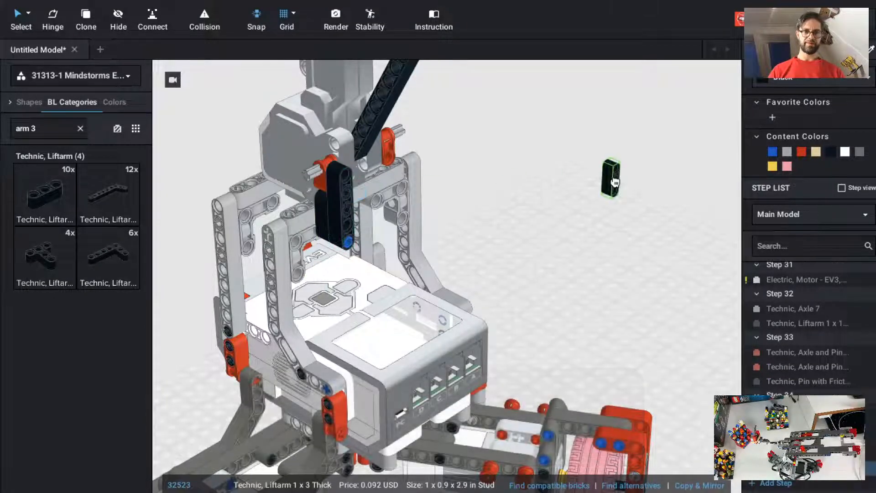
pyautogui.press('Escape')
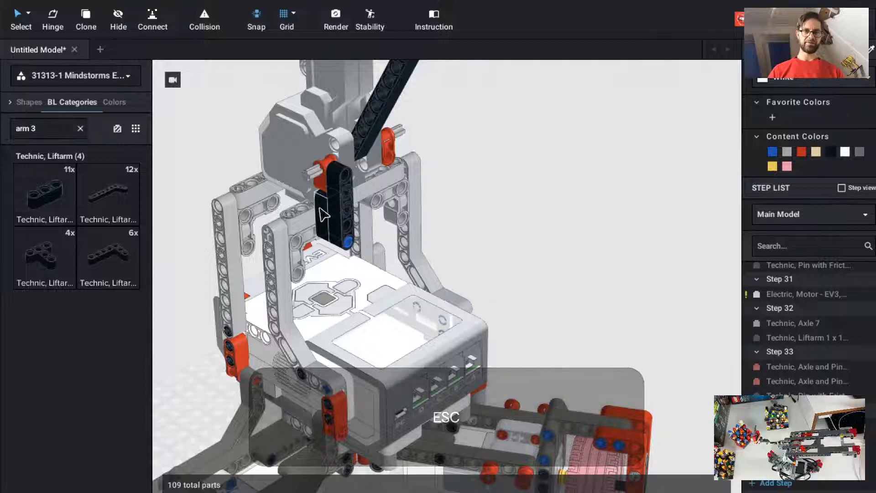
pyautogui.click(322, 211)
pyautogui.click(802, 153)
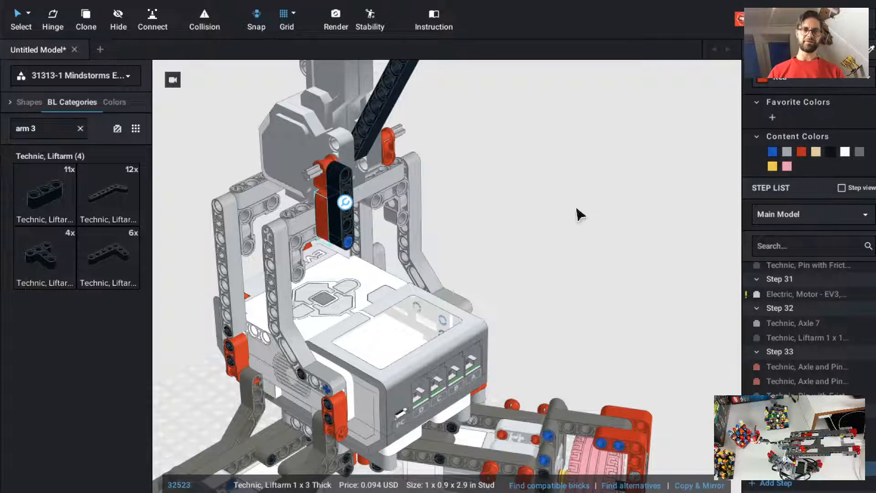
pyautogui.click(580, 215)
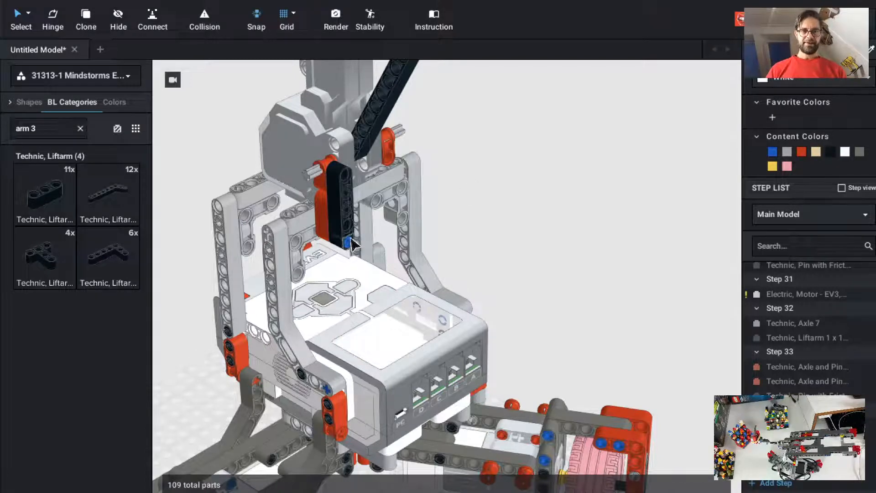
pyautogui.click(322, 215)
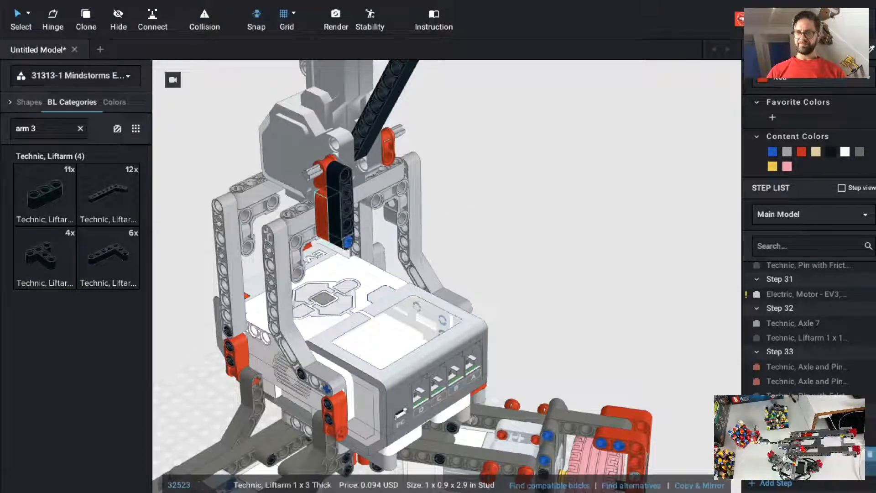
pyautogui.click(809, 394)
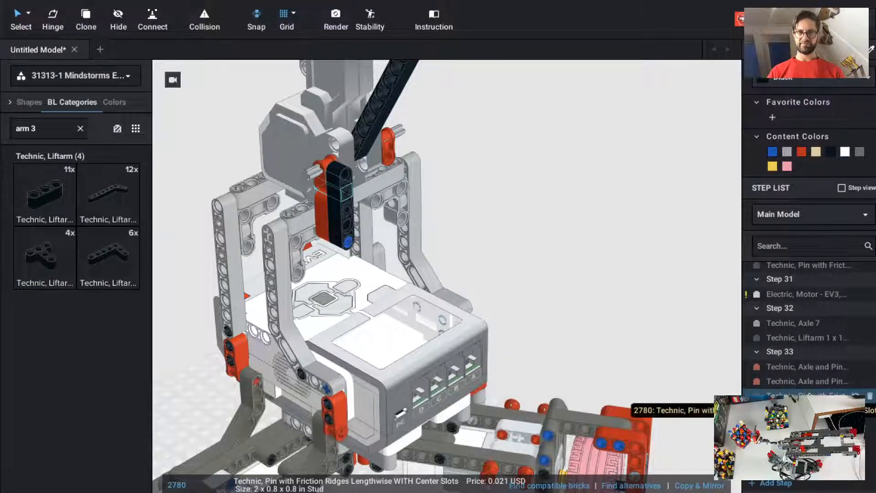
# Move the friction pin into Step 34 and group the five assembly parts into SubModel Group 7.
pyautogui.keyDown('super'); pyautogui.click(810, 408); pyautogui.keyUp('super')
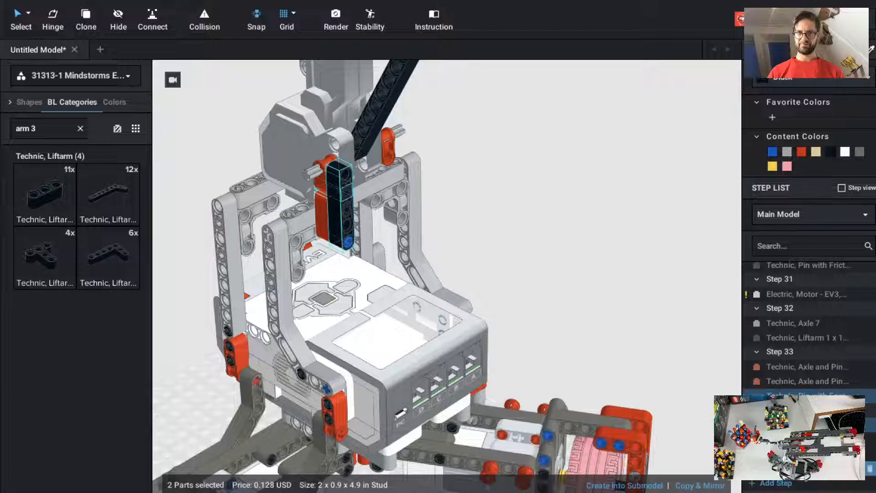
pyautogui.scroll(-1, 809, 408)
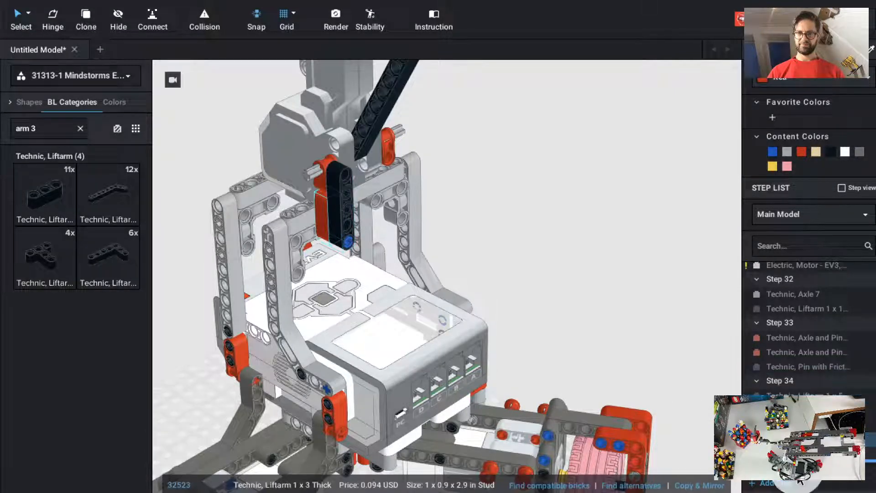
pyautogui.scroll(1, 794, 382)
pyautogui.click(794, 381)
pyautogui.moveTo(794, 391); pyautogui.dragTo(791, 407)
pyautogui.click(794, 396)
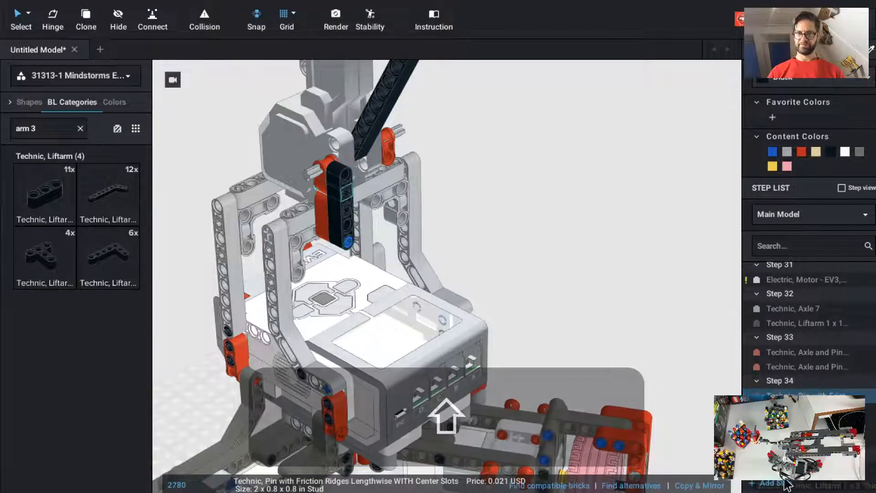
pyautogui.keyDown('shift'); pyautogui.click(794, 456); pyautogui.keyUp('shift')
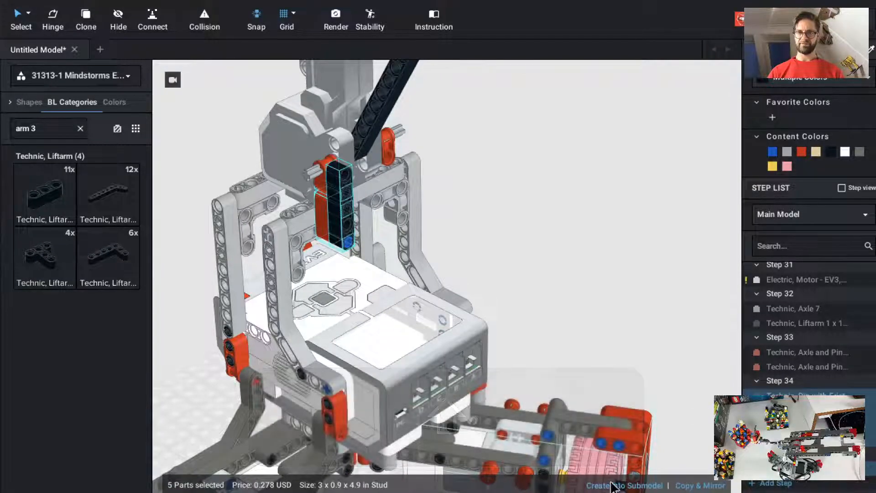
pyautogui.click(614, 486)
pyautogui.click(540, 287)
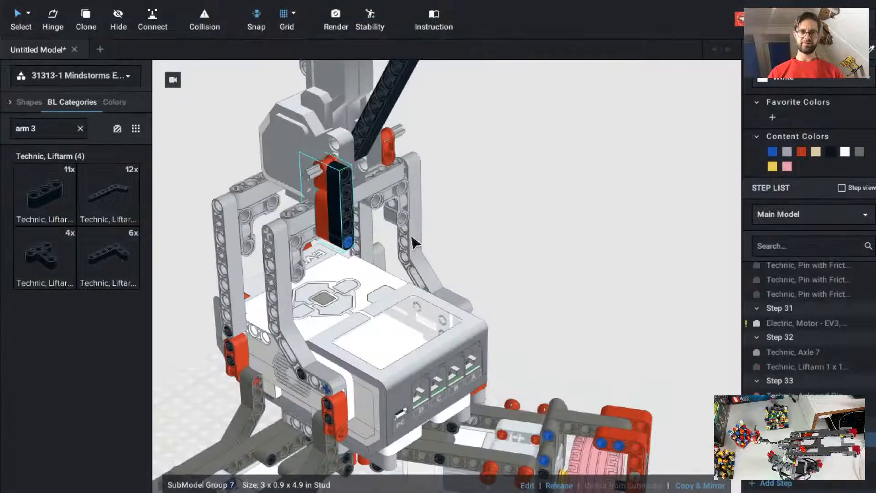
# Clone the submodel assembly for the right-hand frame and orbit to check both sides.
pyautogui.press('c')
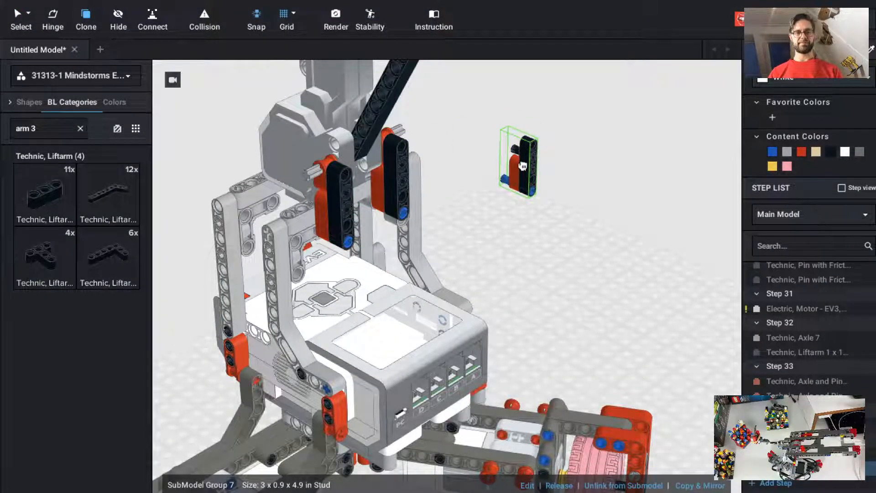
pyautogui.press('Escape')
pyautogui.moveTo(510, 207)
pyautogui.mouseDown(button='right')
pyautogui.moveTo(502, 215)
pyautogui.moveTo(527, 211)
pyautogui.moveTo(522, 205)
pyautogui.mouseUp(button='right')
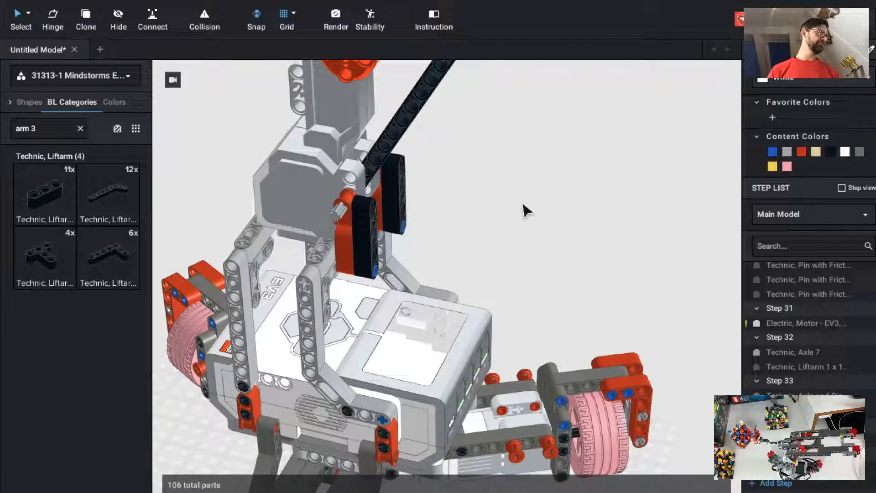
pyautogui.moveTo(523, 205); pyautogui.dragTo(552, 274, button='right')
pyautogui.hotkey('ctrl', 'alt', 'shift', 'm')
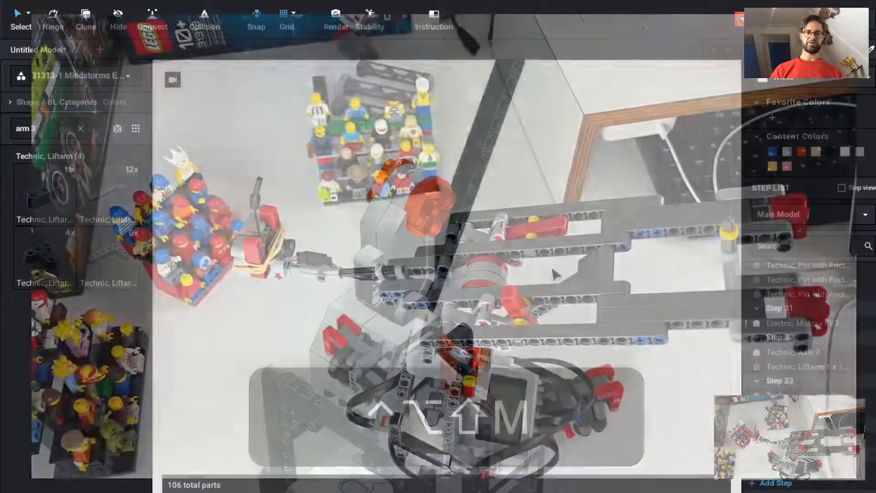
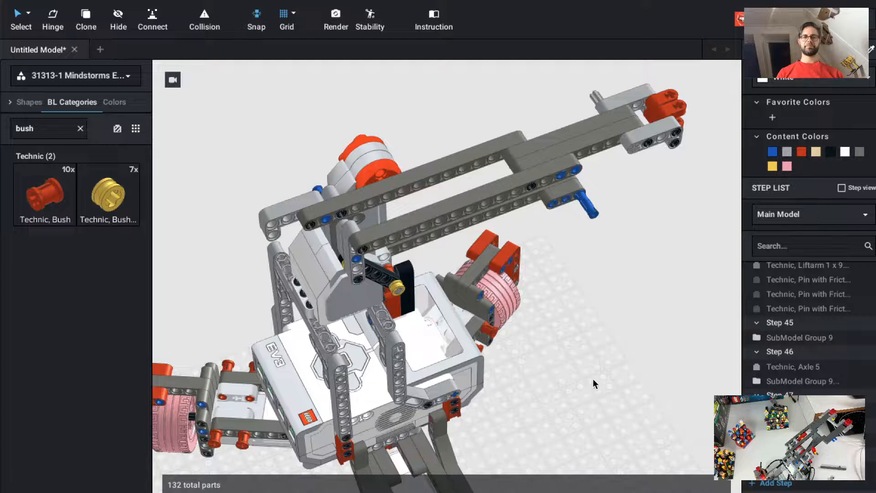
# Clear the 'bush' parts search so the full 31313-1 Mindstorms inventory is listed again.
pyautogui.moveTo(593, 379); pyautogui.dragTo(592, 384, button='right')
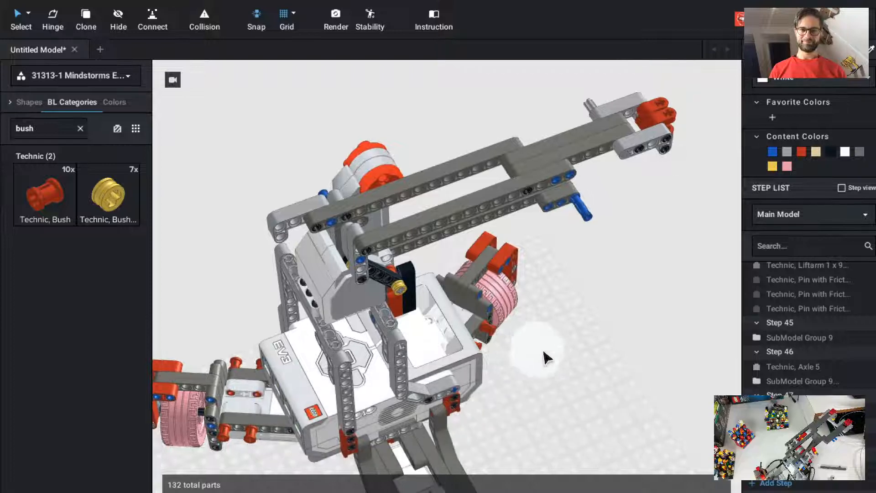
pyautogui.moveTo(543, 353)
pyautogui.mouseDown(button='right')
pyautogui.moveTo(557, 357)
pyautogui.moveTo(530, 351)
pyautogui.mouseUp(button='right')
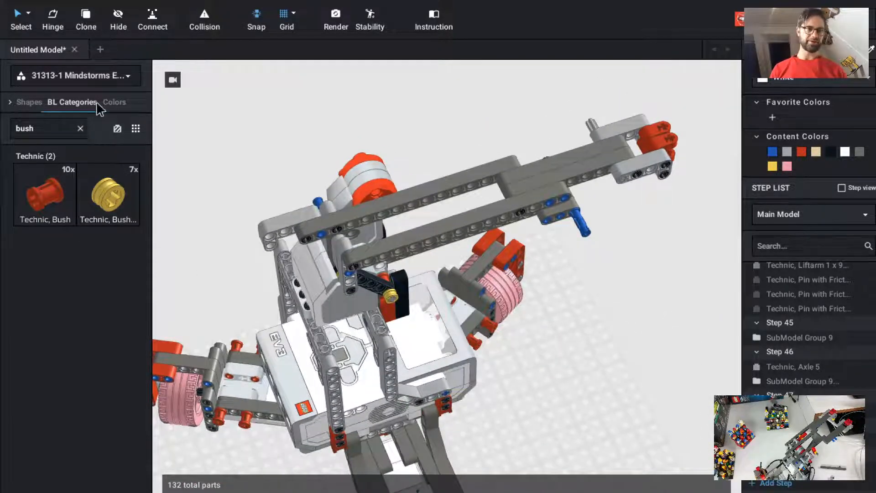
pyautogui.click(78, 130)
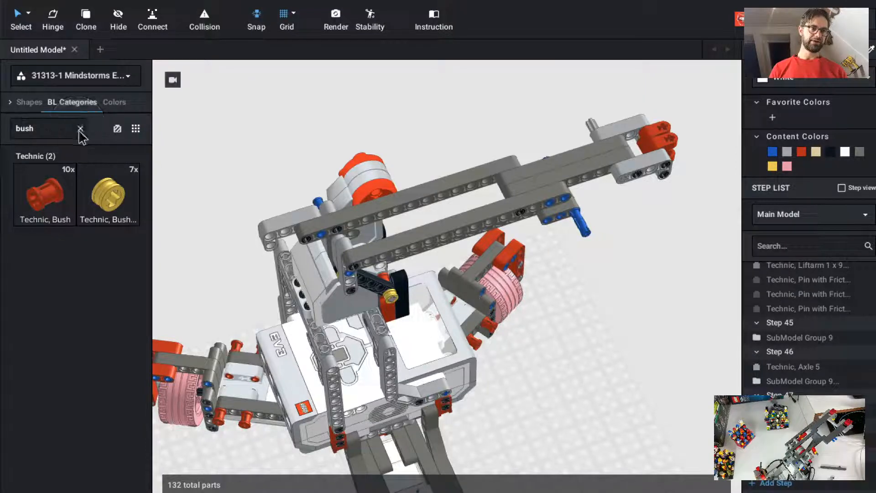
pyautogui.click(78, 131)
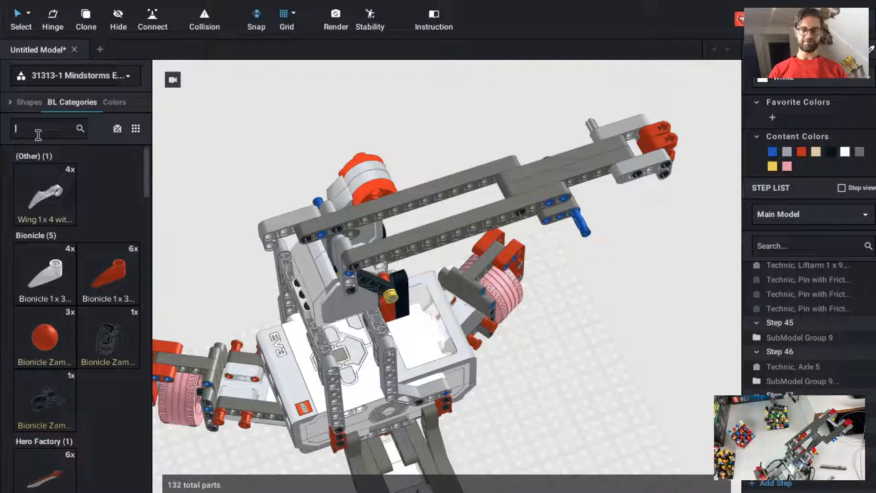
# Place a Technic Axle 4 with Stop bridging the two grey arm beams.
pyautogui.write('ax 4')
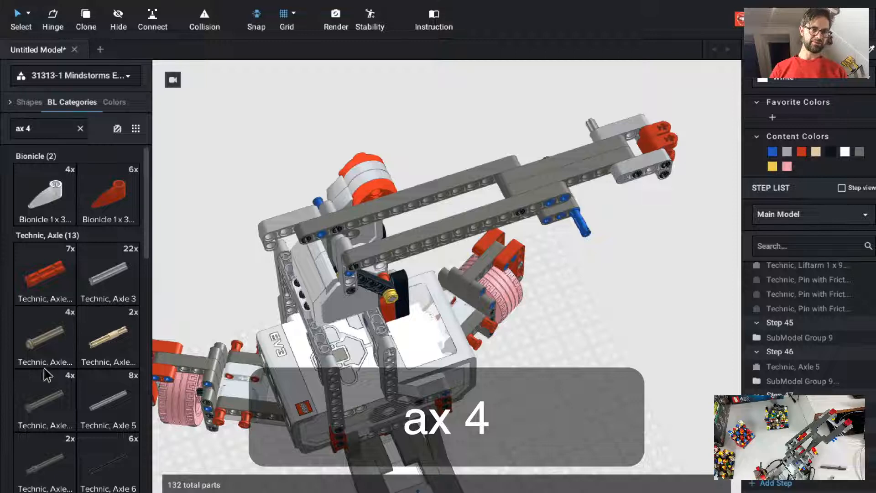
pyautogui.click(43, 391)
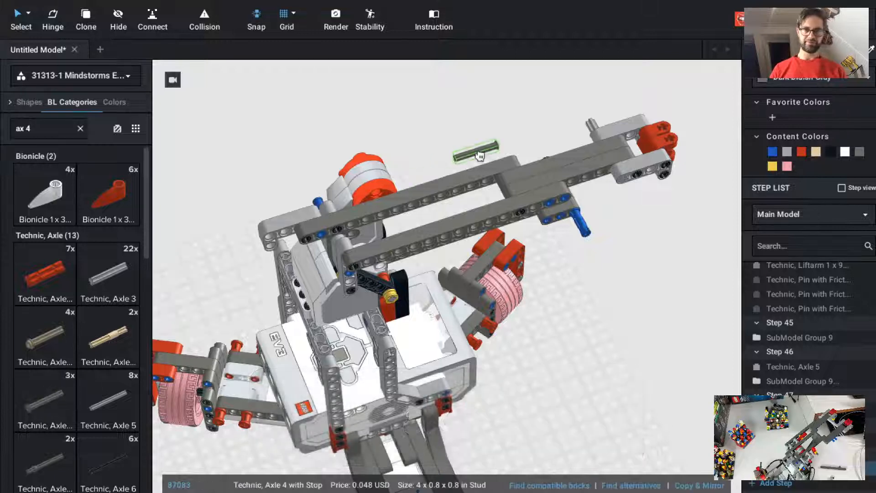
pyautogui.press('Left')
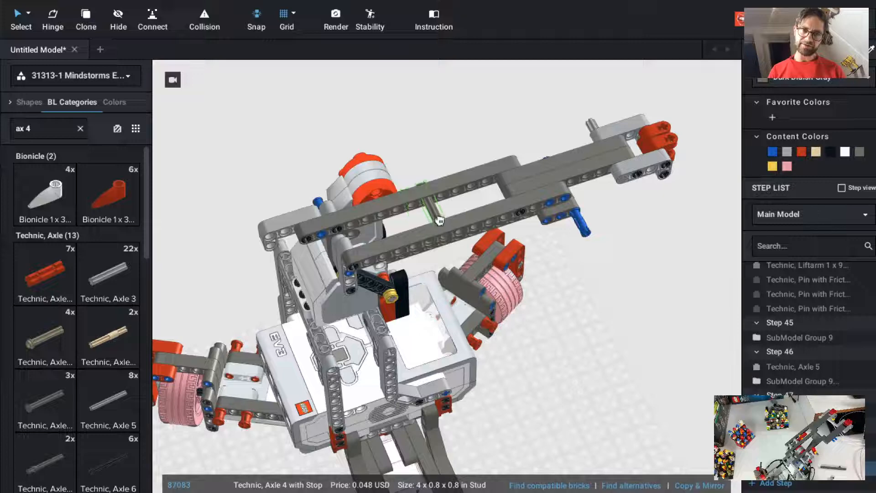
pyautogui.click(440, 222)
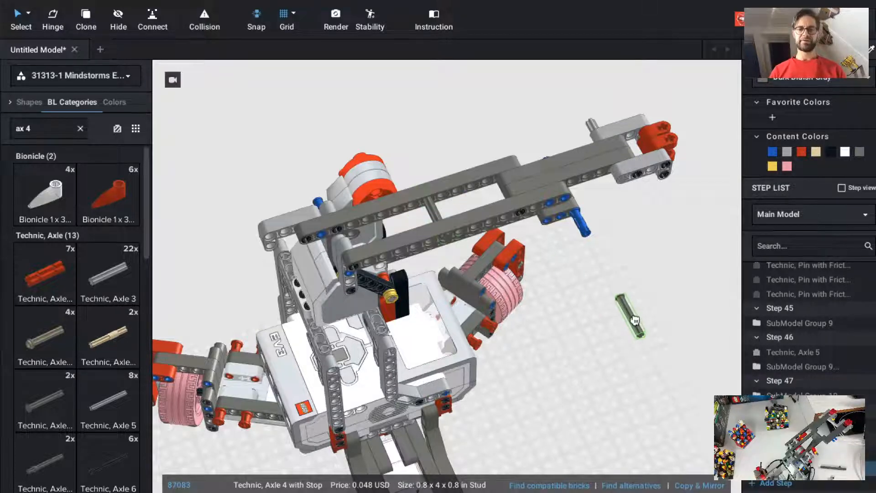
pyautogui.press('section')
pyautogui.press('Escape')
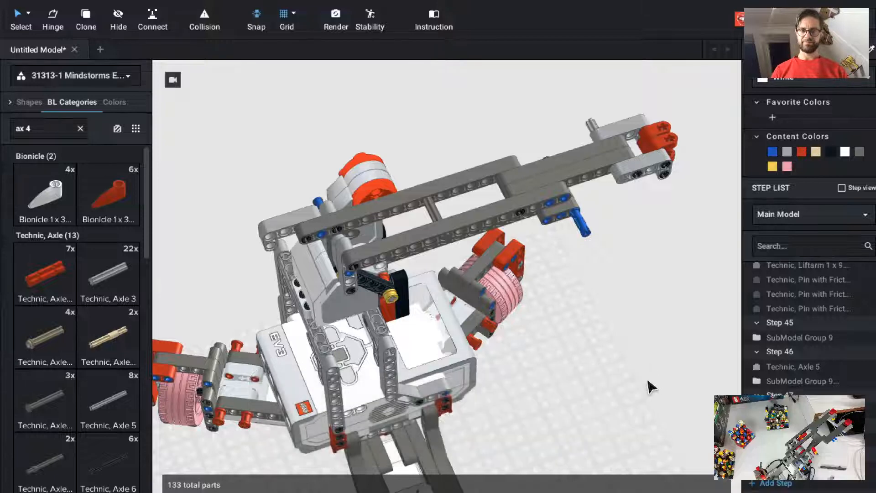
# Clone the yellow half bush onto the new axle.
pyautogui.press('c')
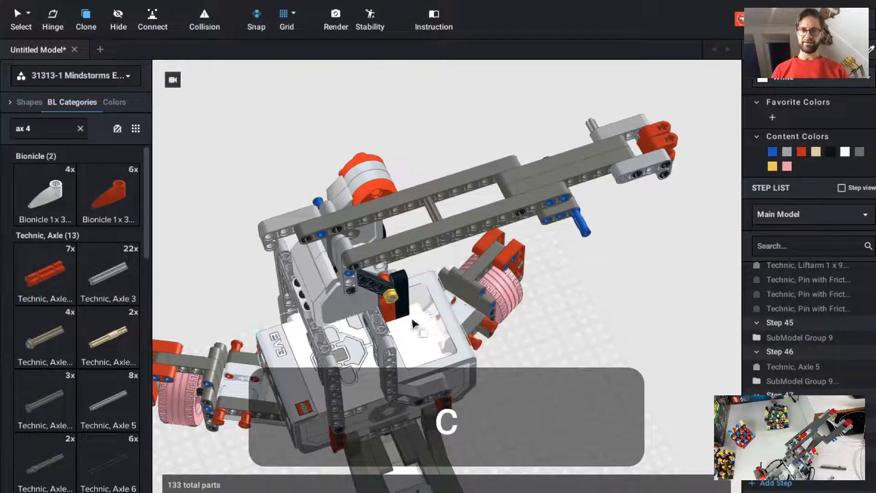
pyautogui.click(392, 300)
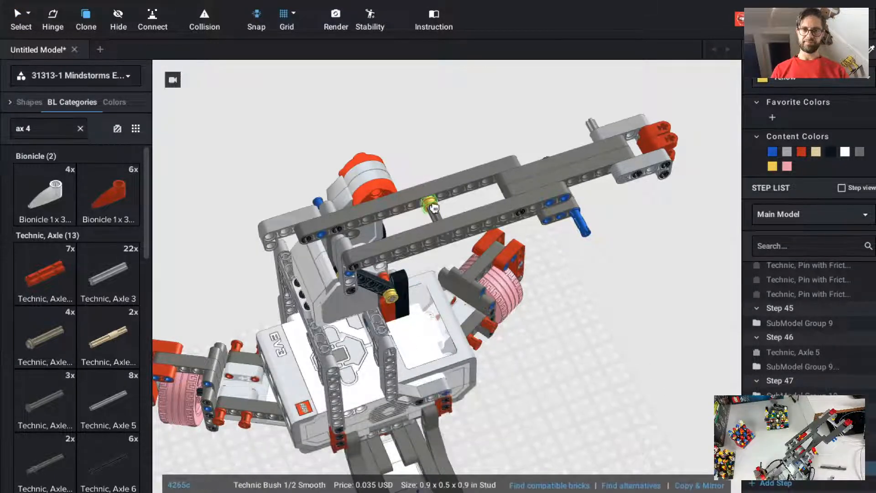
pyautogui.click(434, 208)
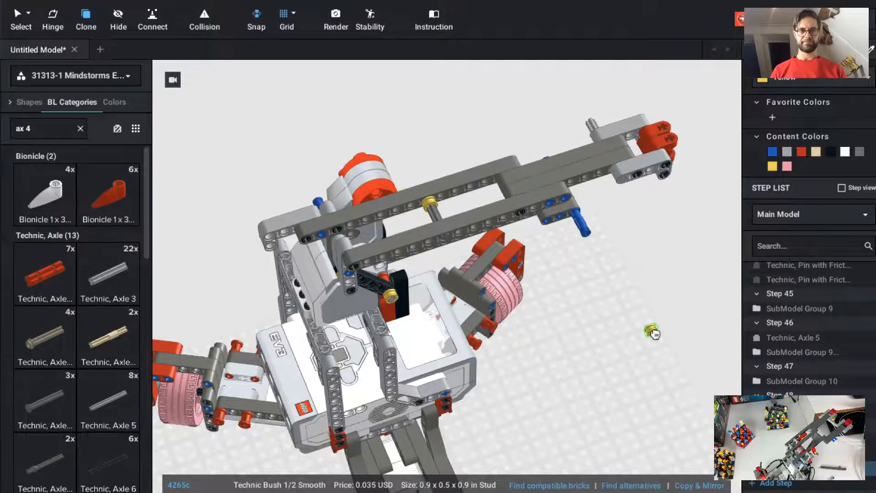
pyautogui.press('Escape')
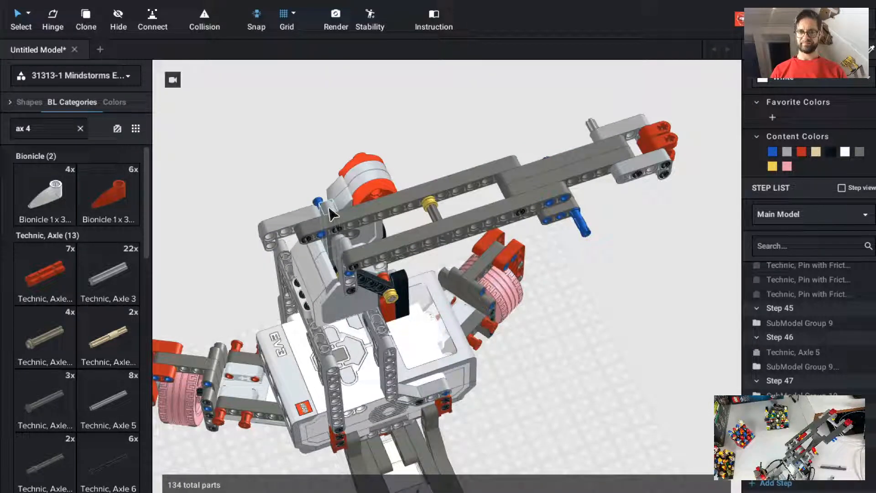
# In a new step, add a grey 1x5 thick liftarm between the arm beams and nudge it into place.
pyautogui.press('super+t')
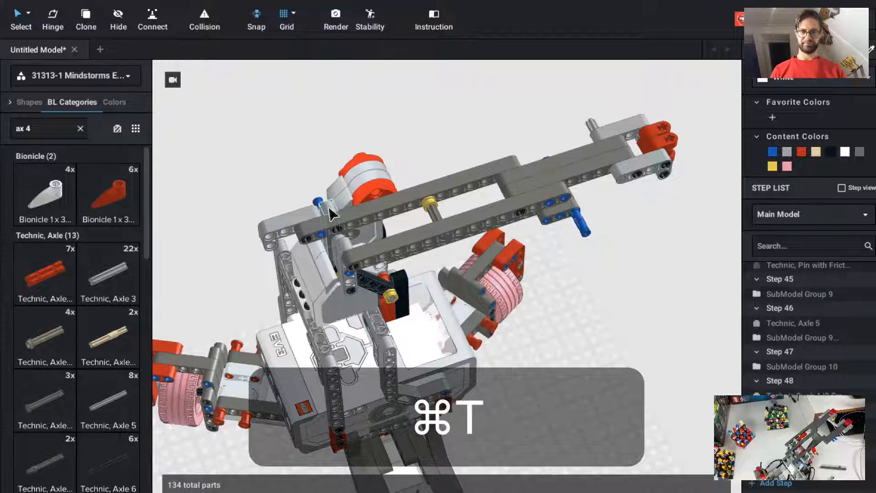
pyautogui.press('c')
pyautogui.click(332, 214)
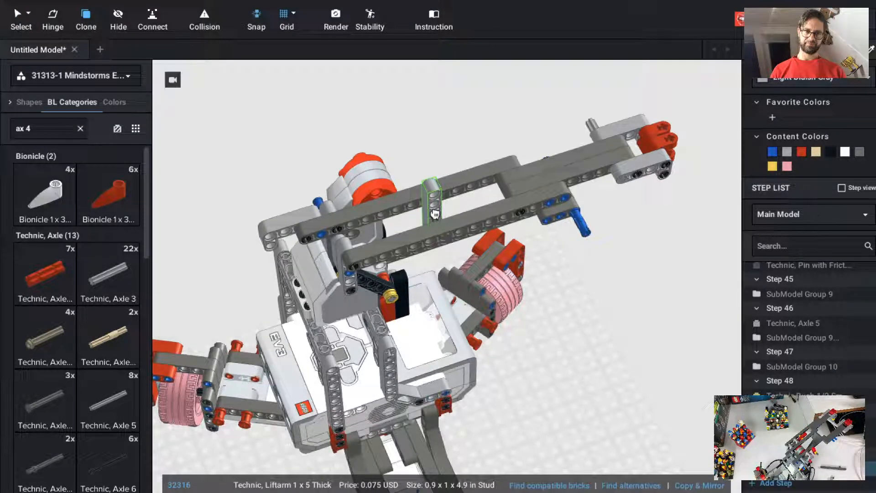
pyautogui.scroll(5, 435, 215)
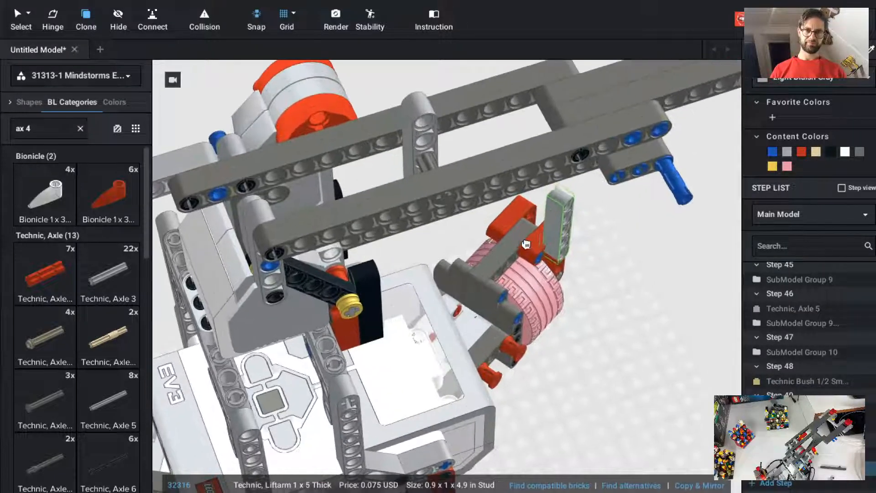
pyautogui.press('Up')
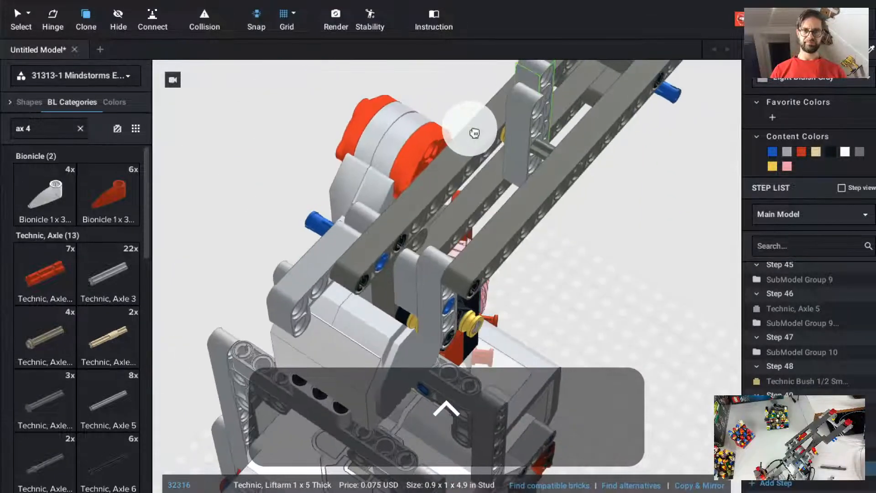
pyautogui.press('Escape')
pyautogui.click(525, 134)
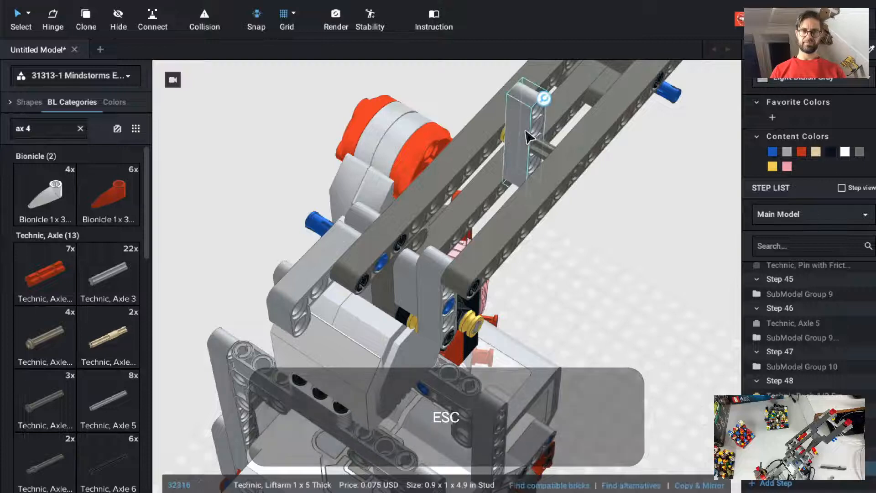
pyautogui.press('t')
pyautogui.moveTo(497, 125); pyautogui.dragTo(514, 133)
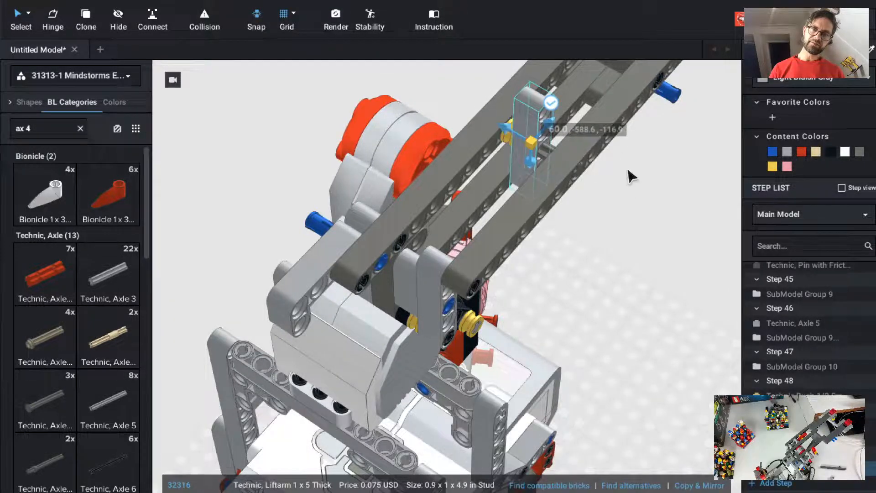
pyautogui.click(595, 185)
# Add a second yellow half bush on the arm's cross axle and zoom back out.
pyautogui.click(514, 135)
pyautogui.press('c')
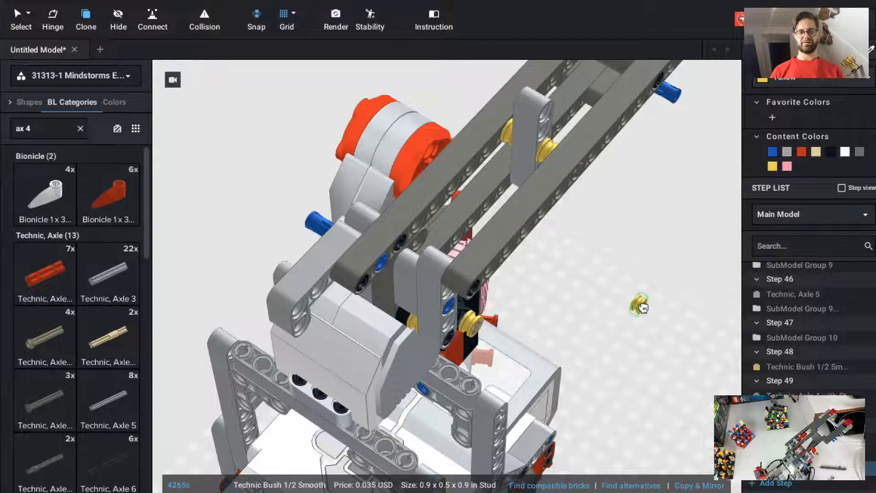
pyautogui.press('Escape')
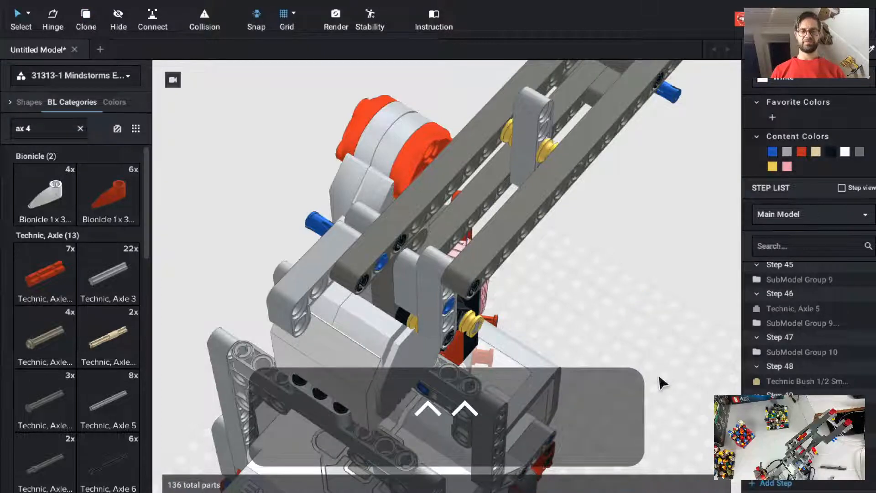
pyautogui.keyDown('ctrl'); pyautogui.moveTo(663, 383); pyautogui.dragTo(642, 376); pyautogui.keyUp('ctrl')
pyautogui.scroll(-2, 645, 385)
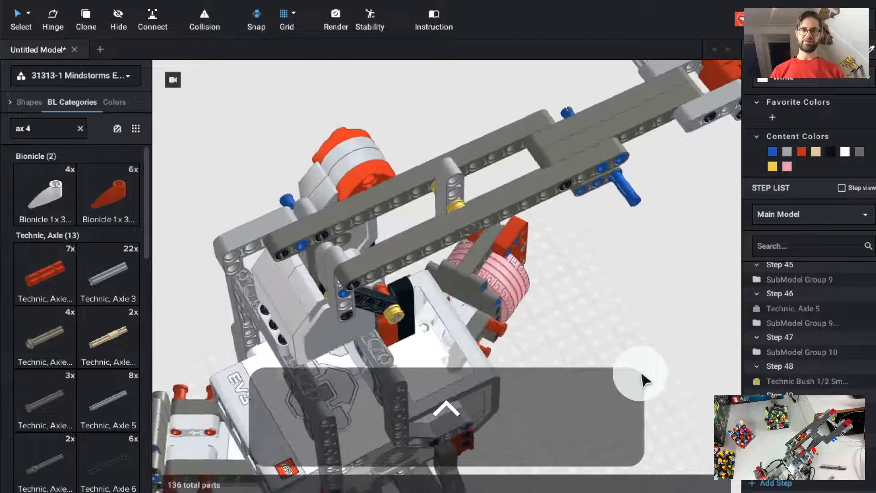
pyautogui.scroll(-3, 643, 379)
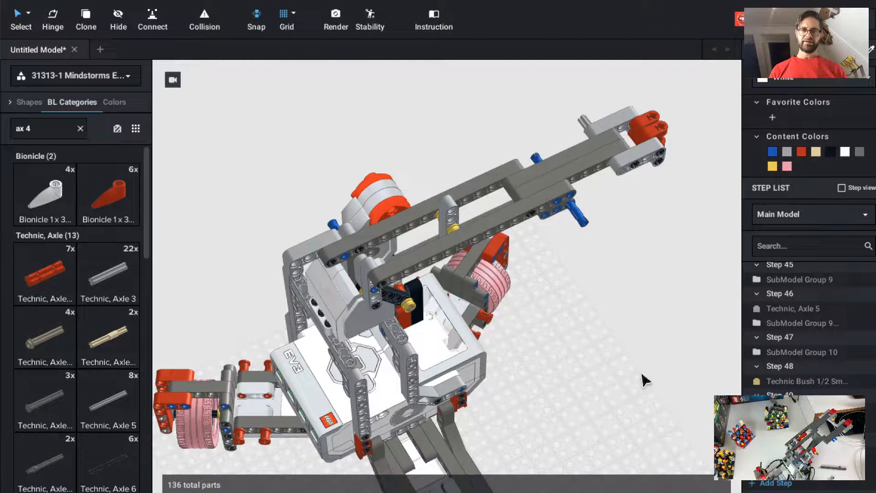
# In a new step, place a copy of the 1x5 liftarm beside the motor.
pyautogui.keyDown('ctrl'); pyautogui.moveTo(589, 348); pyautogui.dragTo(659, 341); pyautogui.keyUp('ctrl')
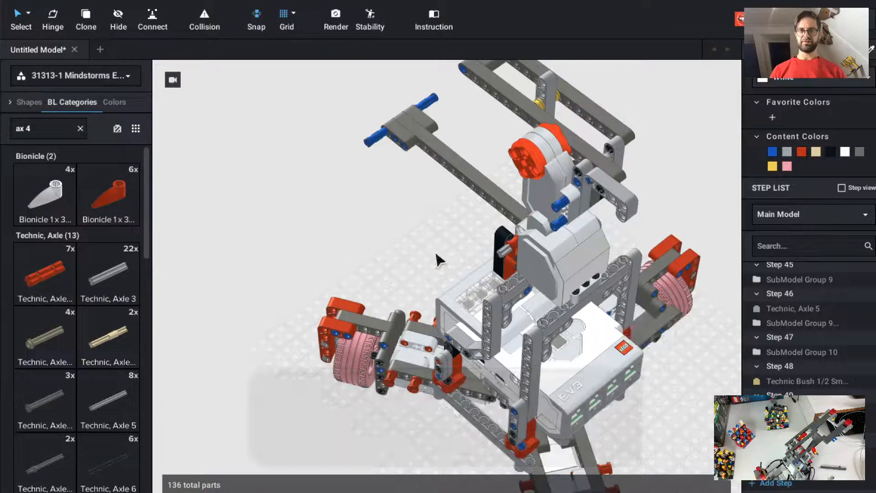
pyautogui.keyDown('ctrl'); pyautogui.keyDown('shift'); pyautogui.moveTo(393, 242); pyautogui.dragTo(389, 307); pyautogui.keyUp('shift'); pyautogui.keyUp('ctrl')
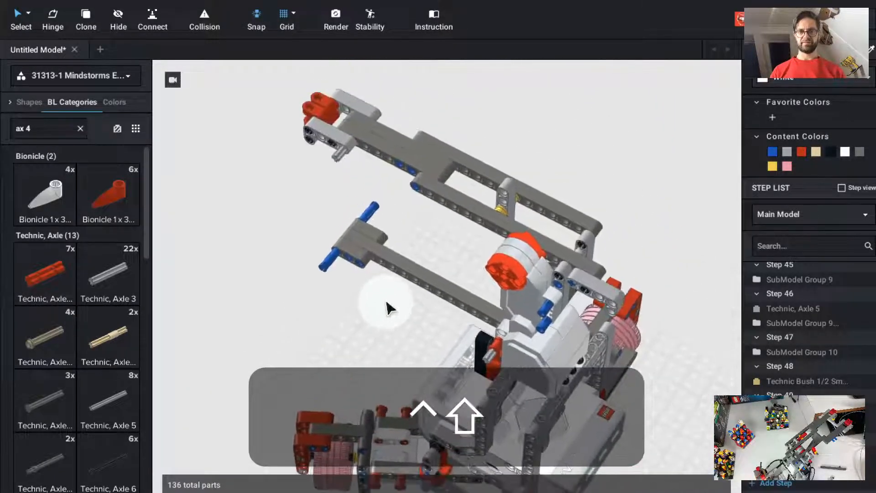
pyautogui.press('super+t')
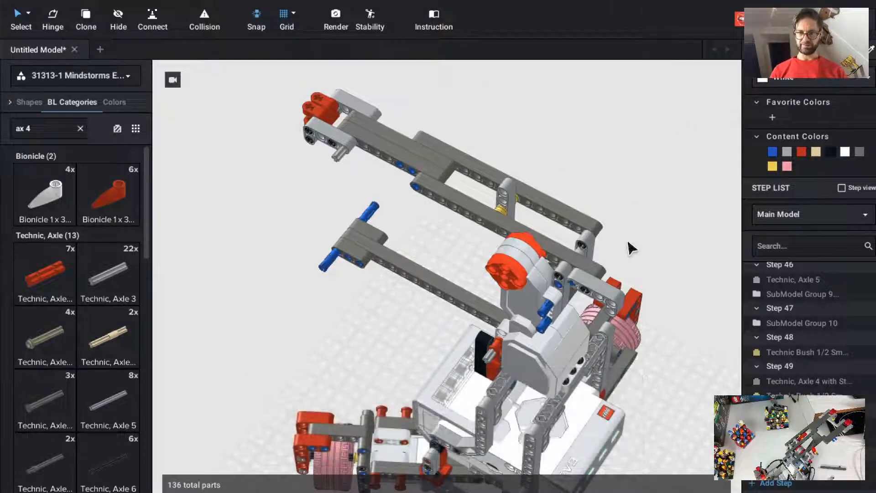
pyautogui.scroll(2, 630, 266)
pyautogui.scroll(2, 629, 266)
pyautogui.press('c')
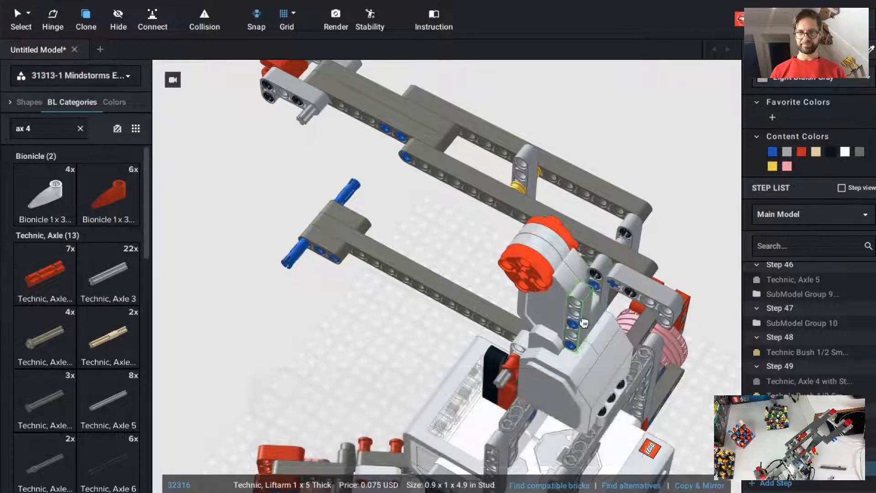
pyautogui.click(582, 323)
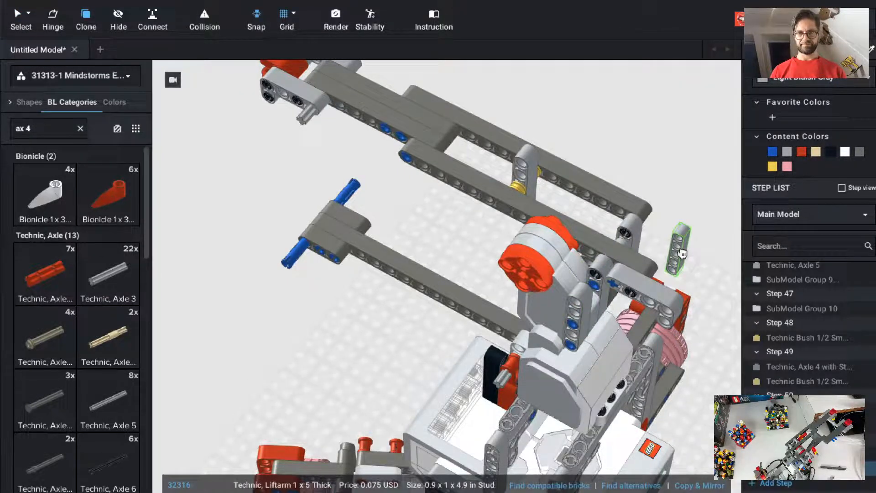
pyautogui.press('Escape')
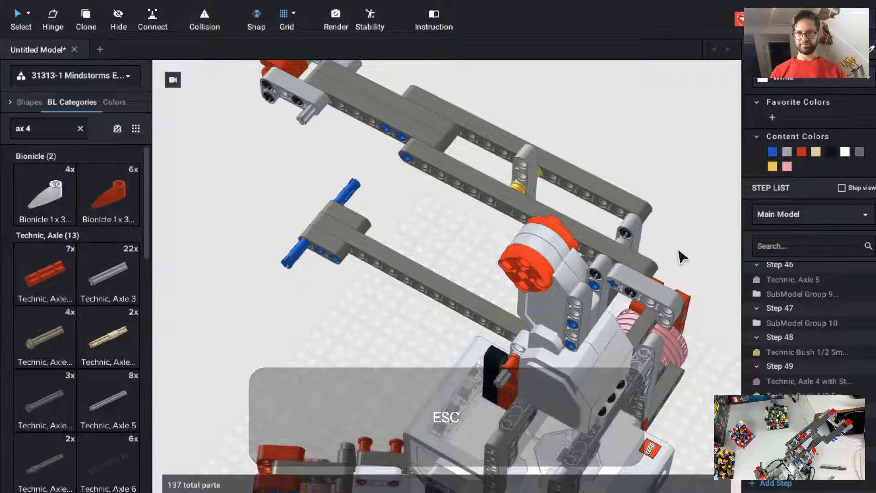
# Clone a black friction pin into the motor's hole just below the lower arm liftarm.
pyautogui.press('c')
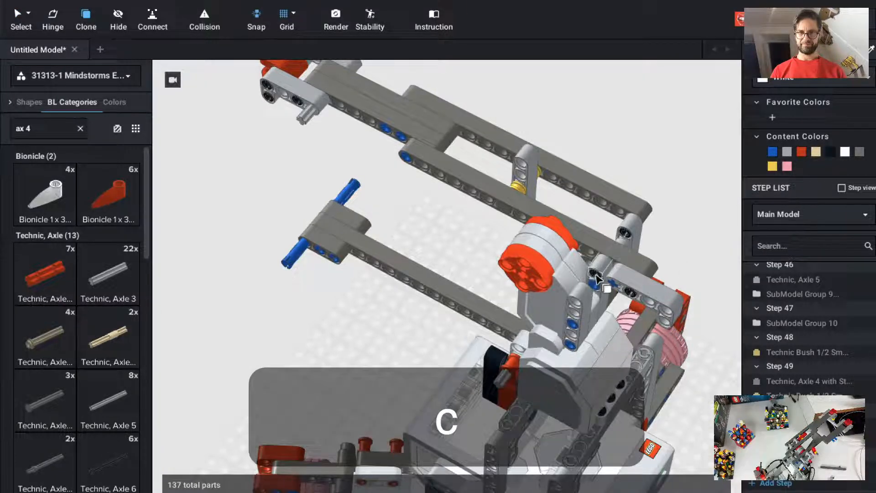
pyautogui.click(595, 275)
pyautogui.click(568, 311)
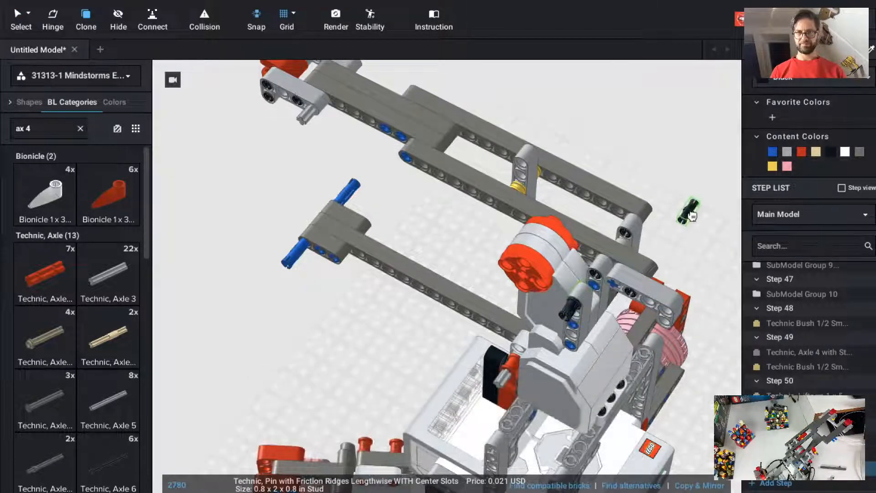
pyautogui.press('Escape')
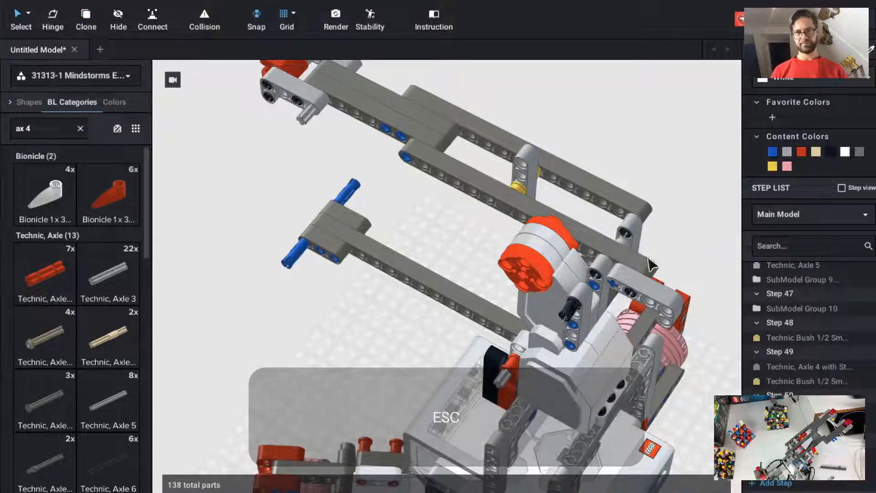
pyautogui.click(641, 272)
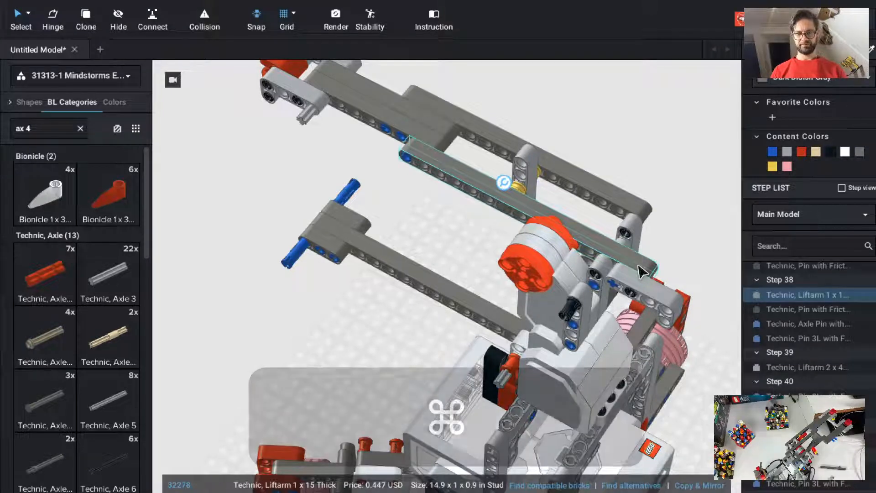
pyautogui.press('super+t')
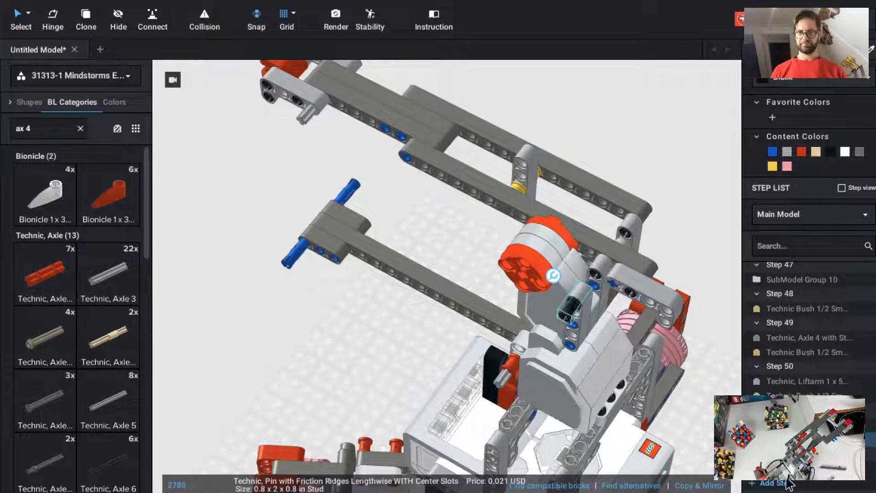
pyautogui.scroll(-1, 788, 483)
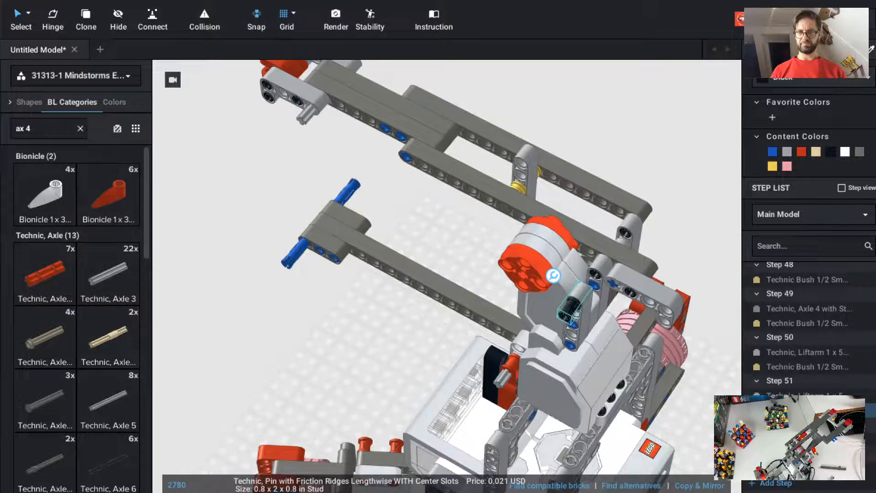
pyautogui.scroll(1, 872, 459)
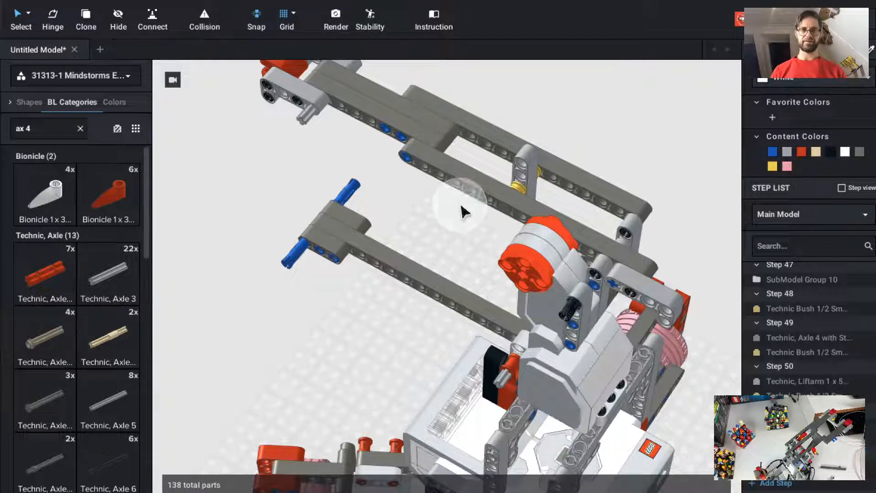
# Remove the extra 1x15 liftarm that was cloned by mistake.
pyautogui.click(477, 184)
pyautogui.press('c')
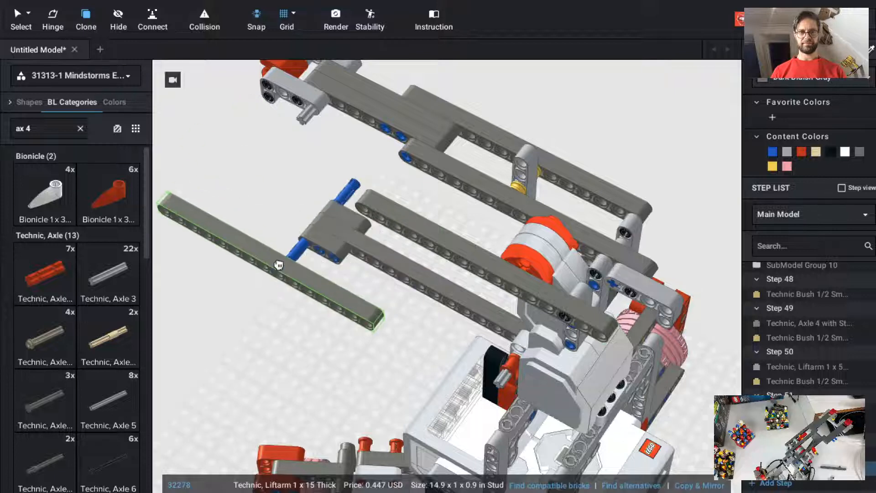
pyautogui.press('Escape')
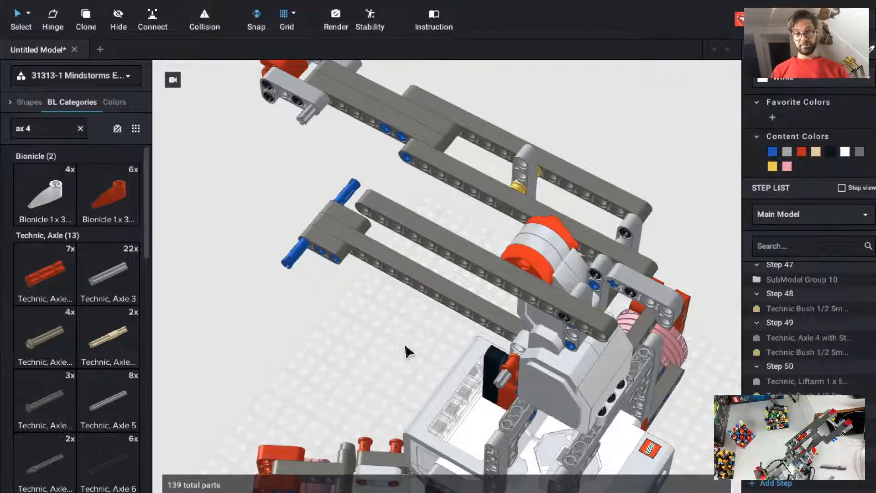
pyautogui.click(516, 297)
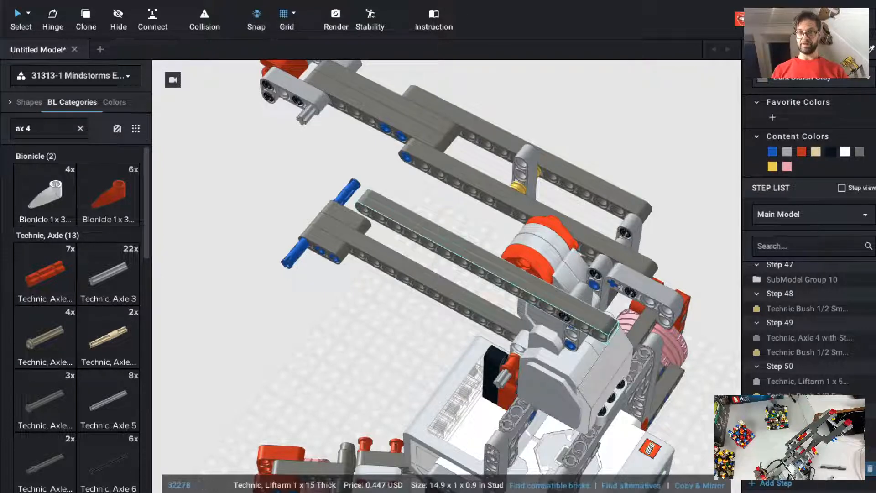
pyautogui.press('BackSpace')
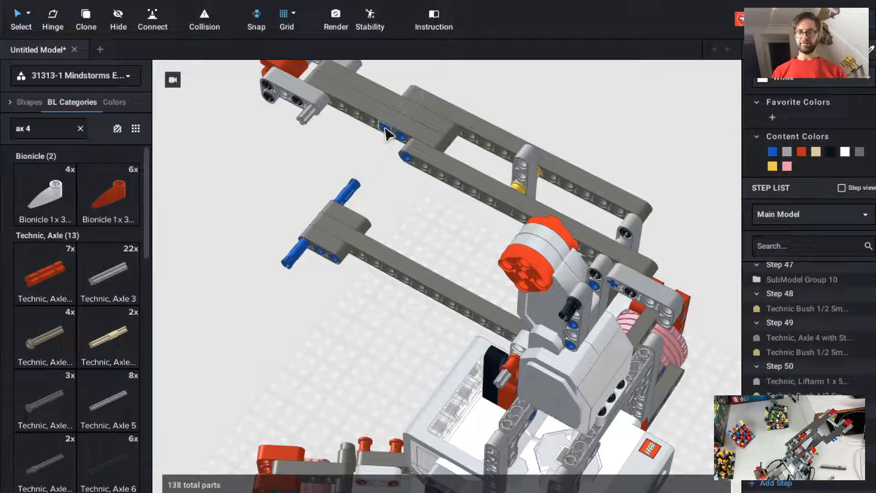
# Clone a second blue 3L pin beside the first in the liftarm by the motor.
pyautogui.press('c')
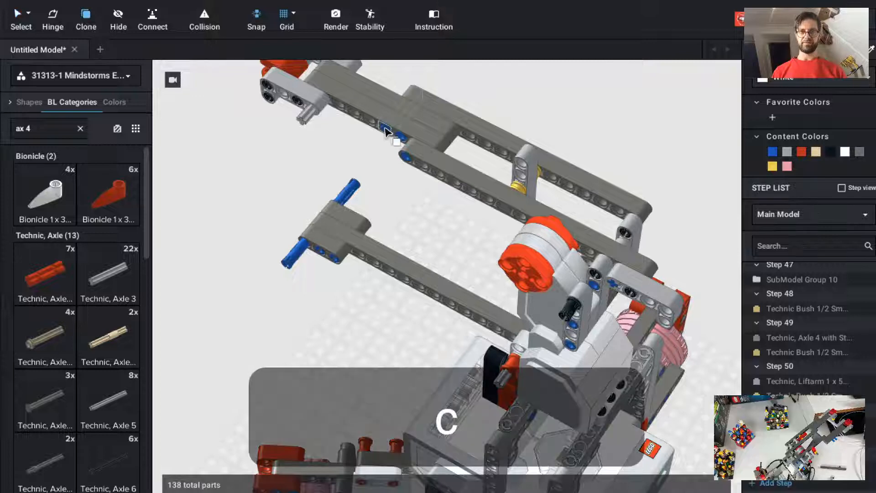
pyautogui.click(386, 132)
pyautogui.press('Left')
pyautogui.press('Left')
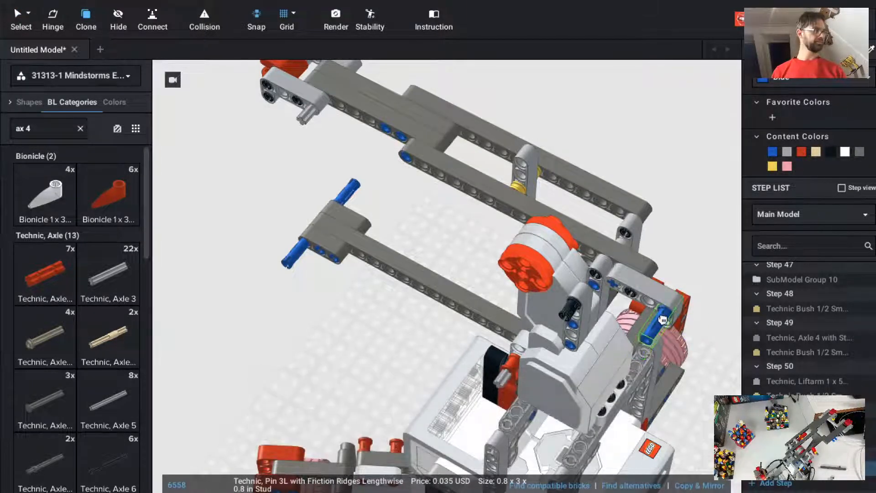
pyautogui.click(664, 320)
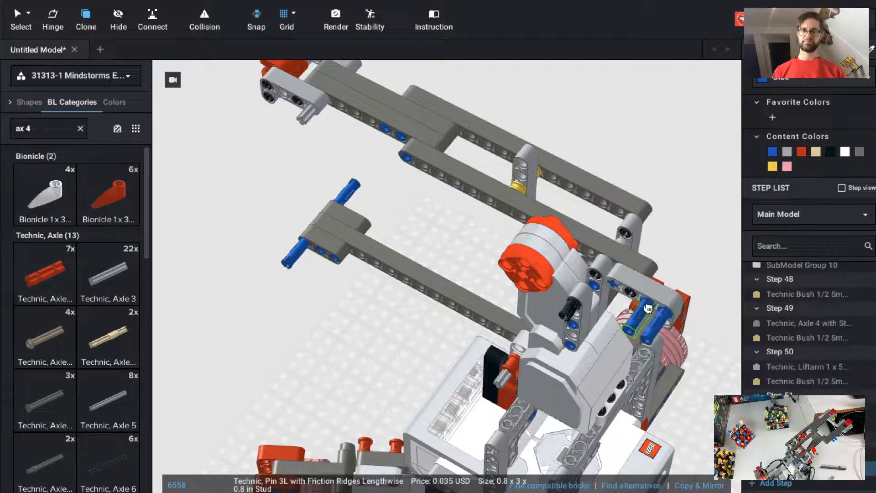
pyautogui.press('Escape')
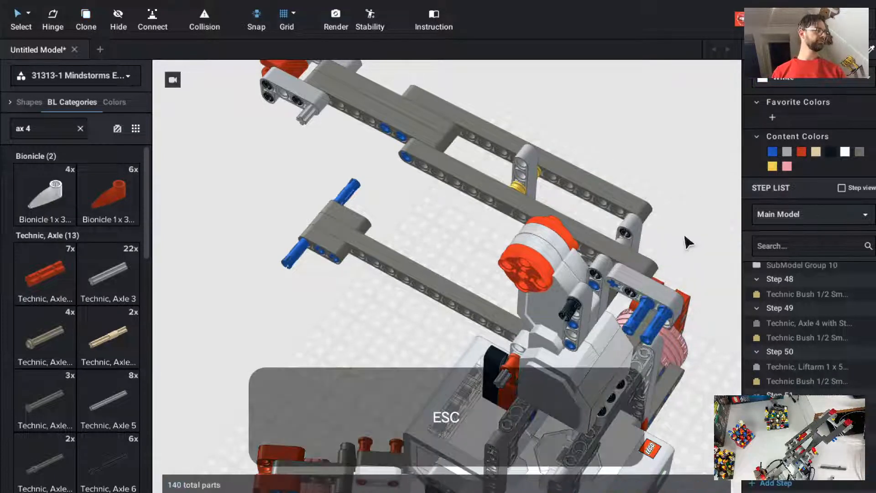
pyautogui.scroll(-2, 391, 231)
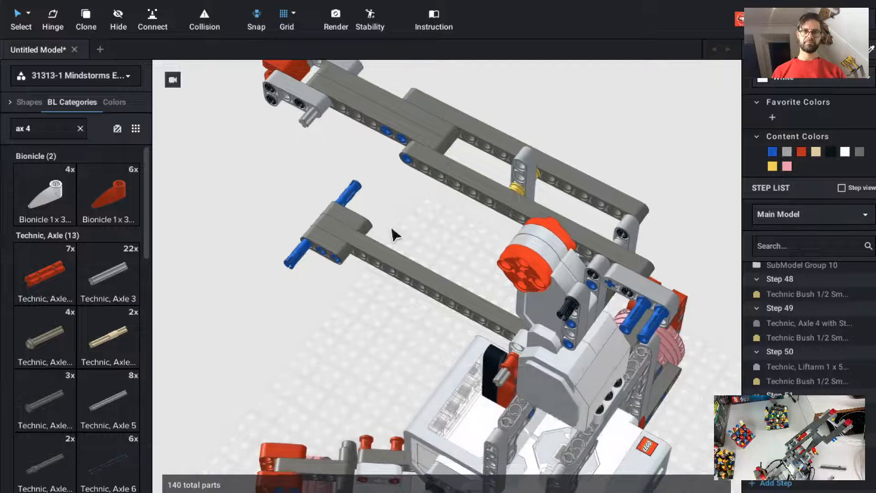
pyautogui.click(279, 72)
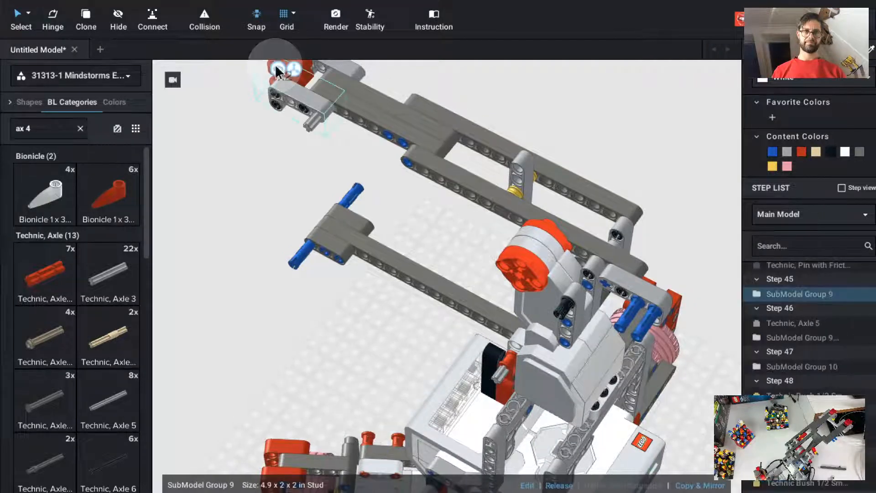
pyautogui.doubleClick(299, 79)
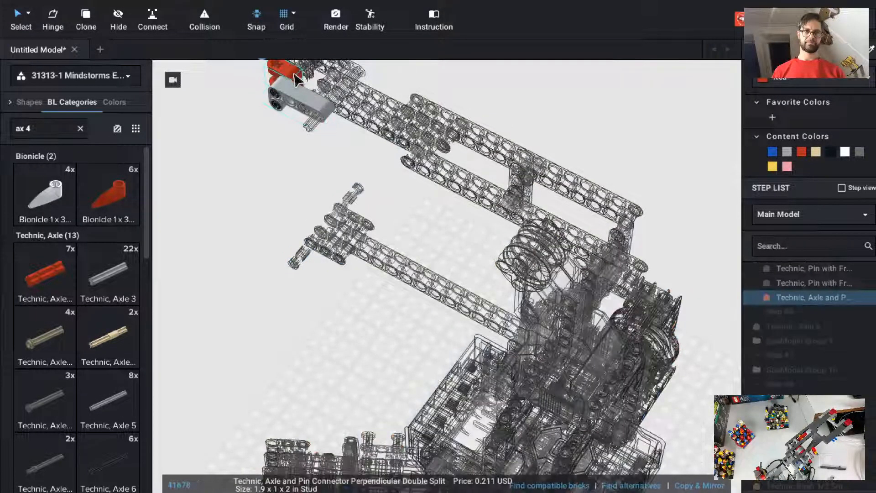
# Copy the red axle-and-pin connector onto the two blue pins and make it white.
pyautogui.press('super+c')
pyautogui.click(272, 225)
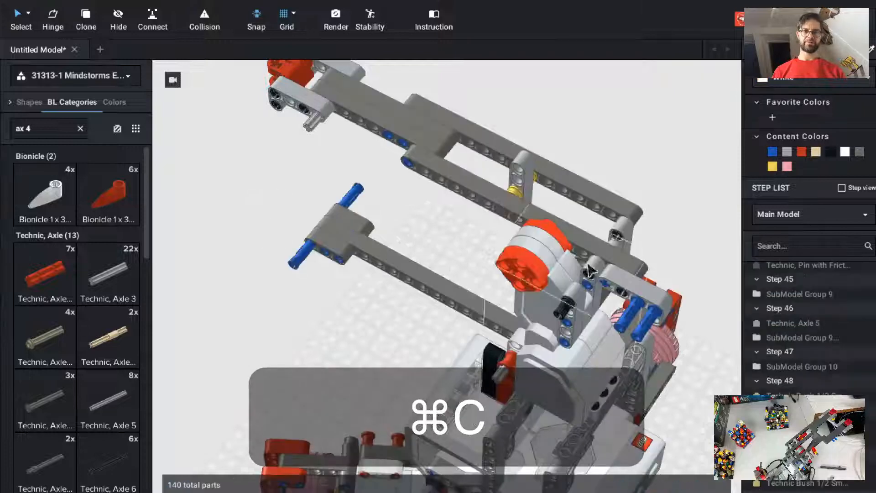
pyautogui.press('super+v')
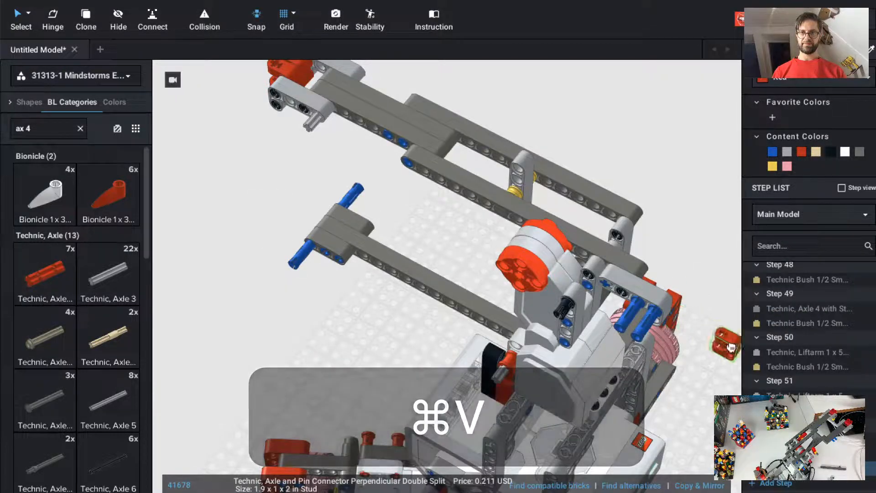
pyautogui.press('Up')
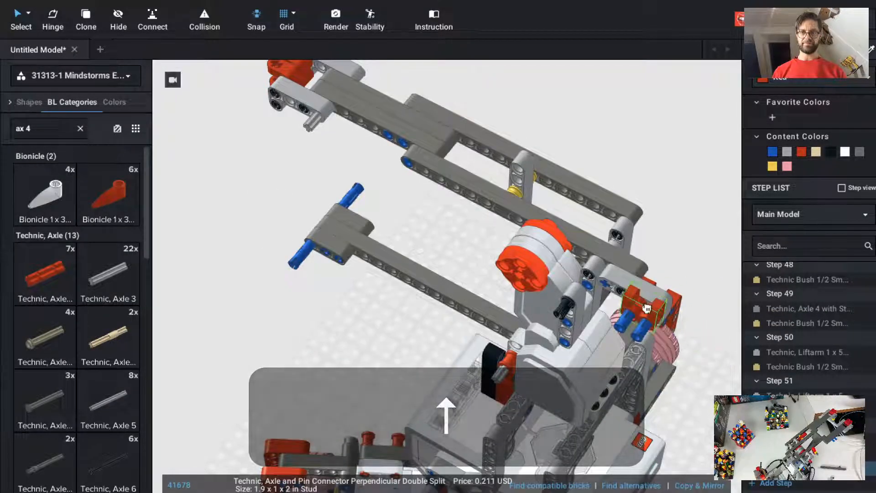
pyautogui.click(647, 309)
pyautogui.press('Escape')
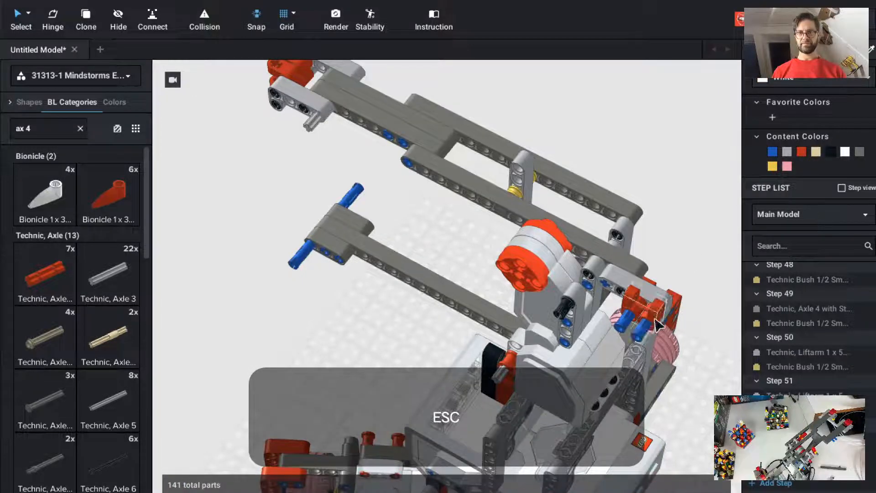
pyautogui.click(845, 152)
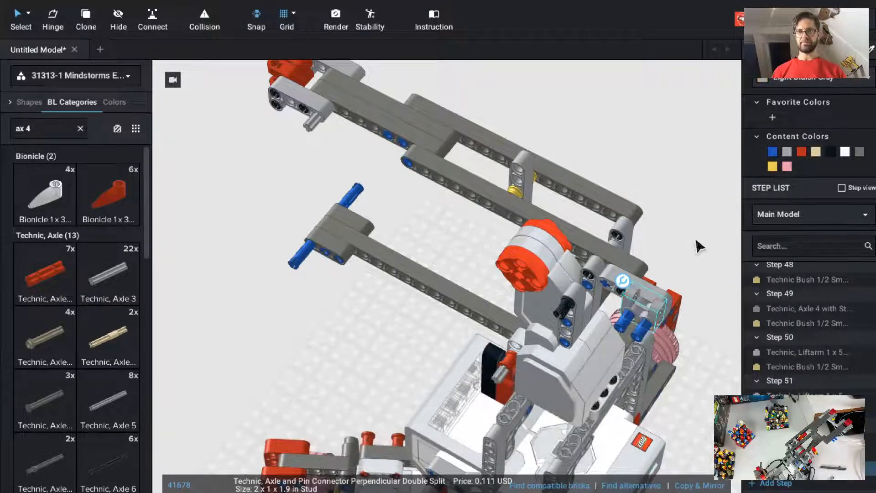
pyautogui.click(687, 280)
# Start Step 52 and pick up a copy of the L-shaped liftarm.
pyautogui.press('super')
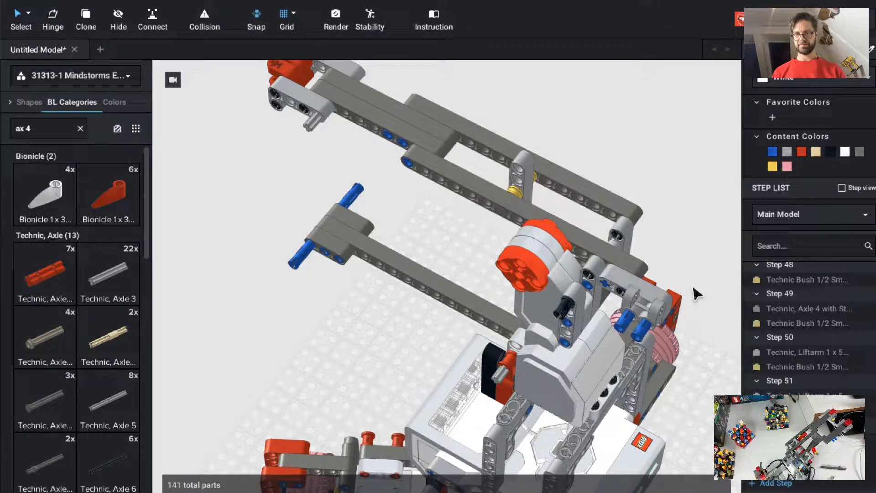
pyautogui.press('super+t')
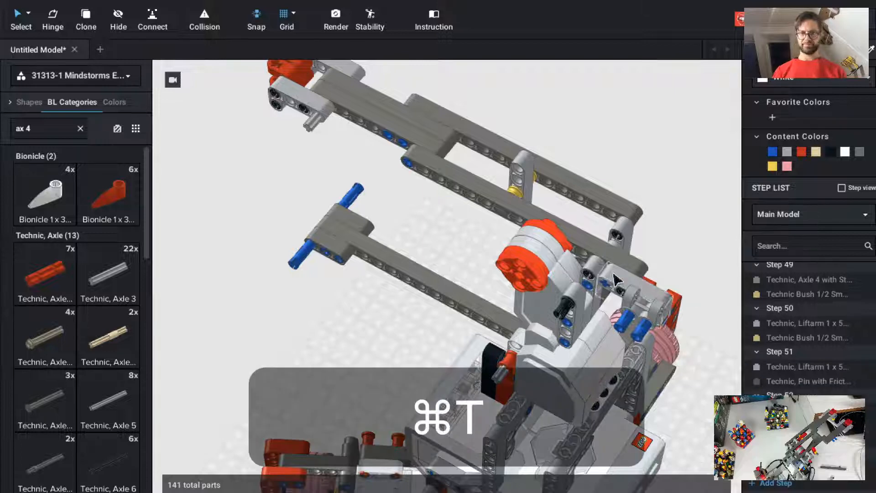
pyautogui.press('c')
pyautogui.click(619, 289)
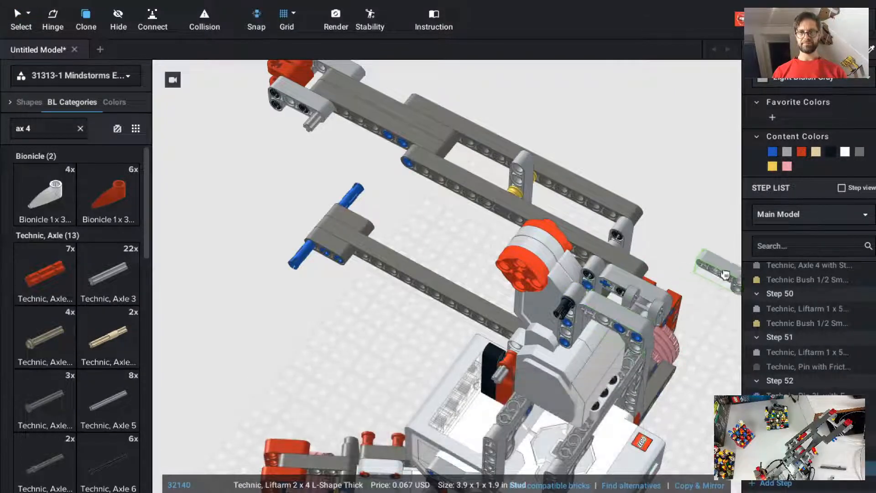
# Clone a blue pin and a black friction pin into the liftarm beside the motor.
pyautogui.press('Escape')
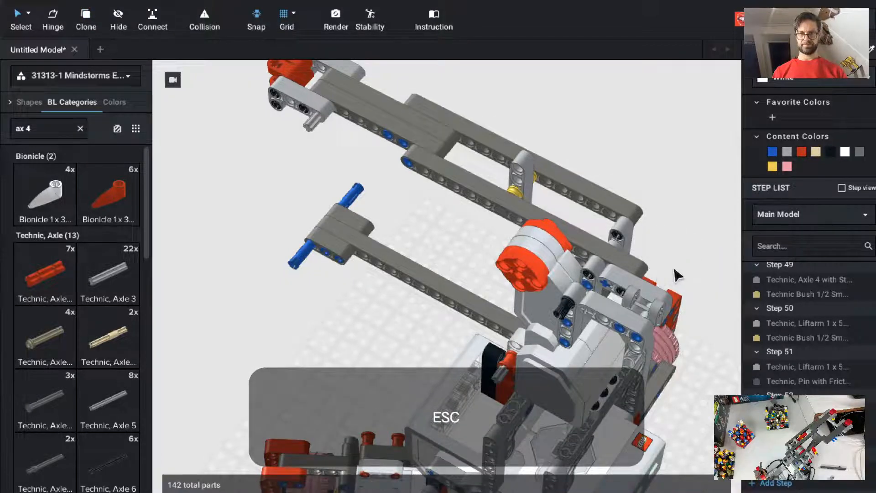
pyautogui.press('c')
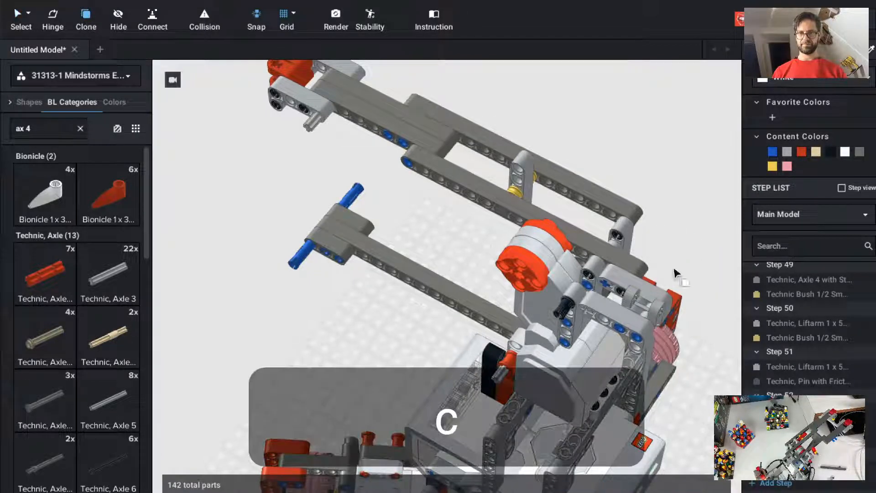
pyautogui.click(607, 287)
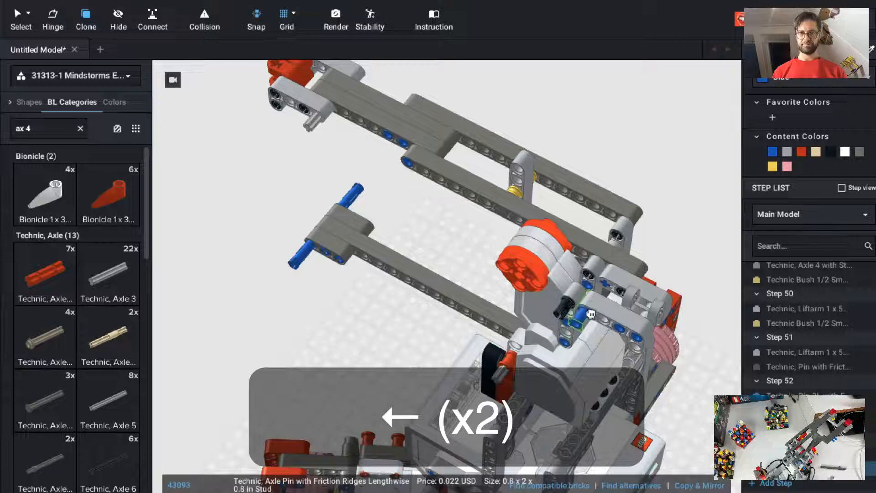
pyautogui.click(592, 314)
pyautogui.press('Escape')
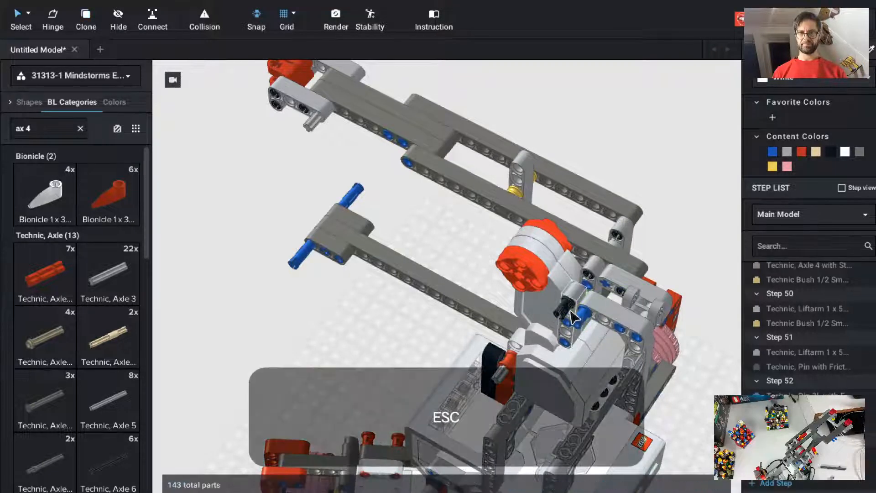
pyautogui.click(568, 315)
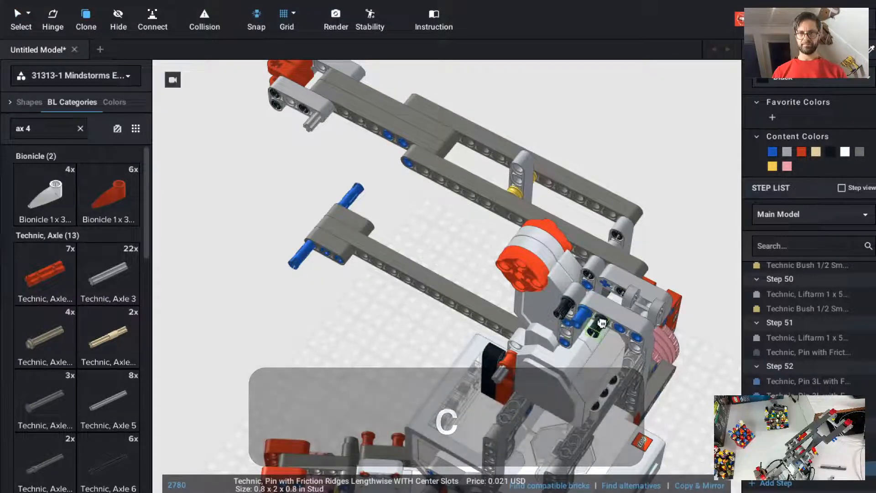
pyautogui.click(602, 323)
pyautogui.press('Escape')
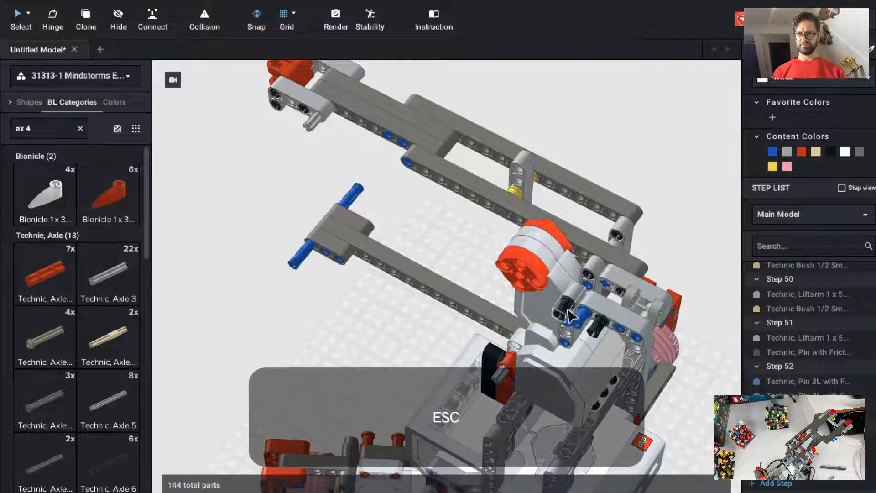
pyautogui.click(566, 314)
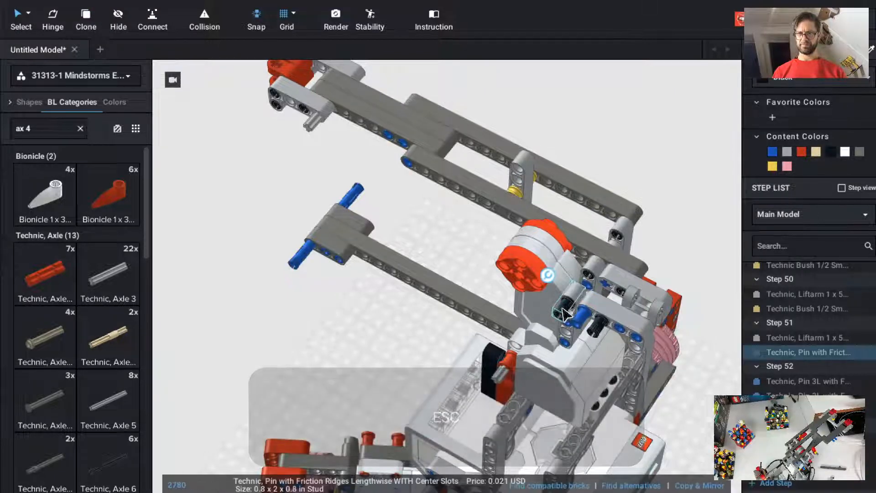
pyautogui.click(678, 255)
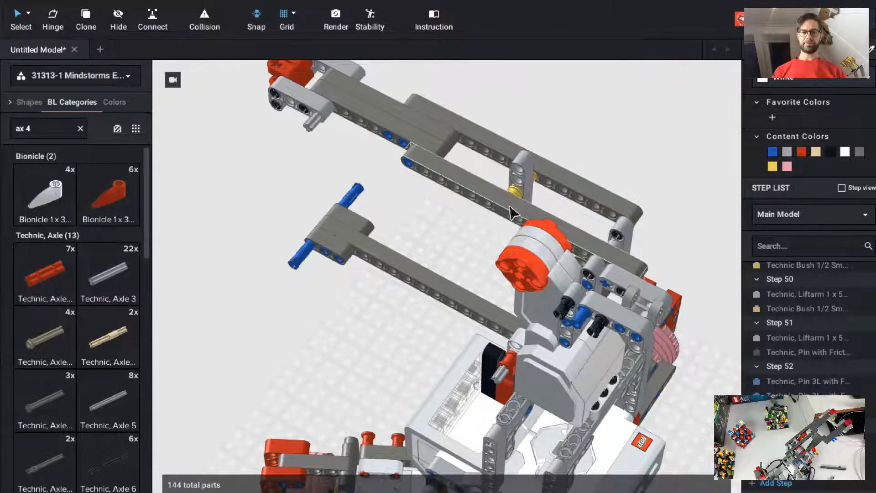
pyautogui.press('super+t')
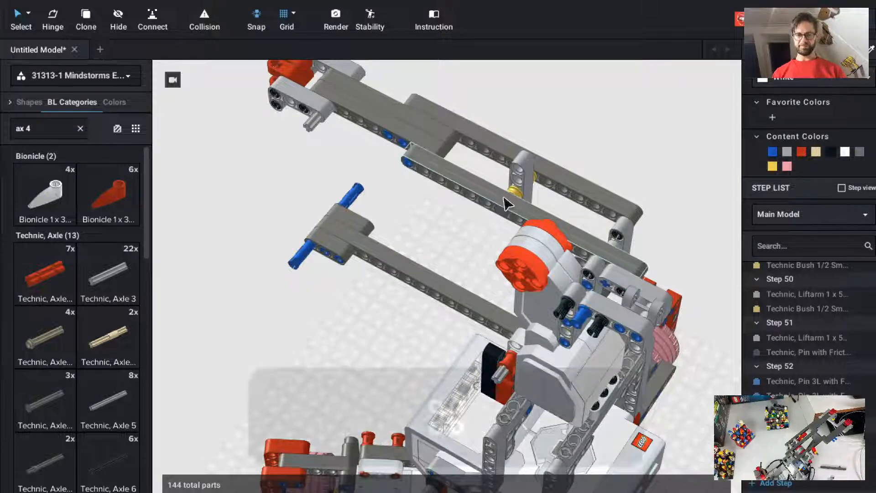
pyautogui.press('c')
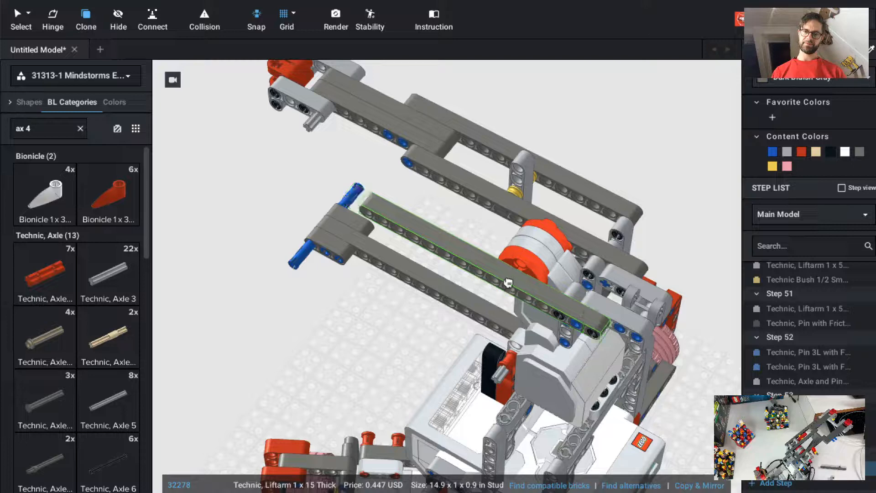
# Set the cloned 1x15 liftarm onto the lower arm's blue axle.
pyautogui.click(508, 283)
pyautogui.press('Escape')
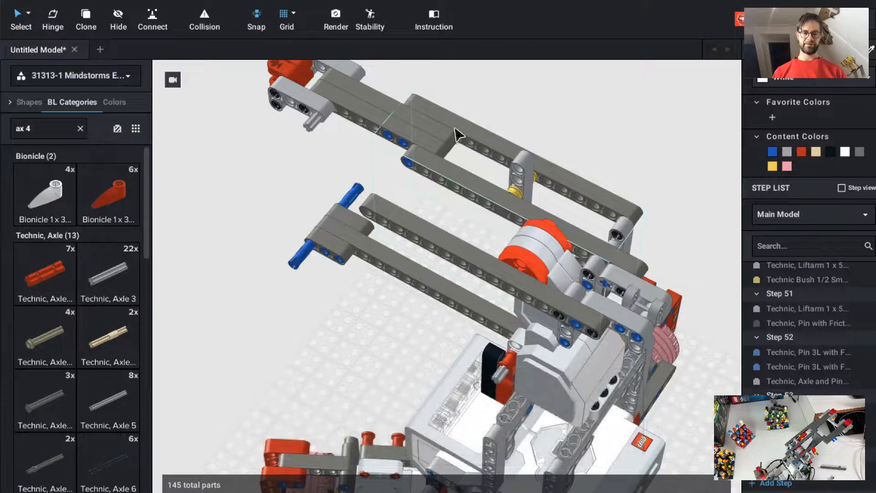
pyautogui.press('c')
pyautogui.click(386, 137)
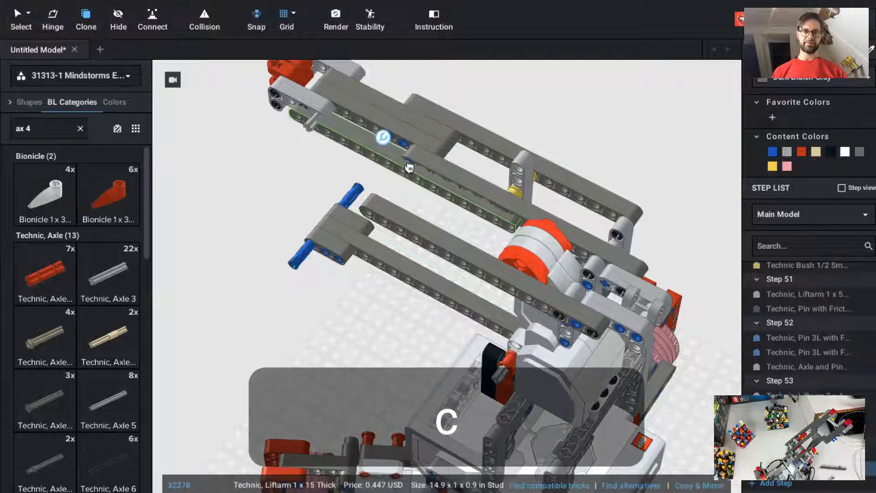
pyautogui.press('Escape')
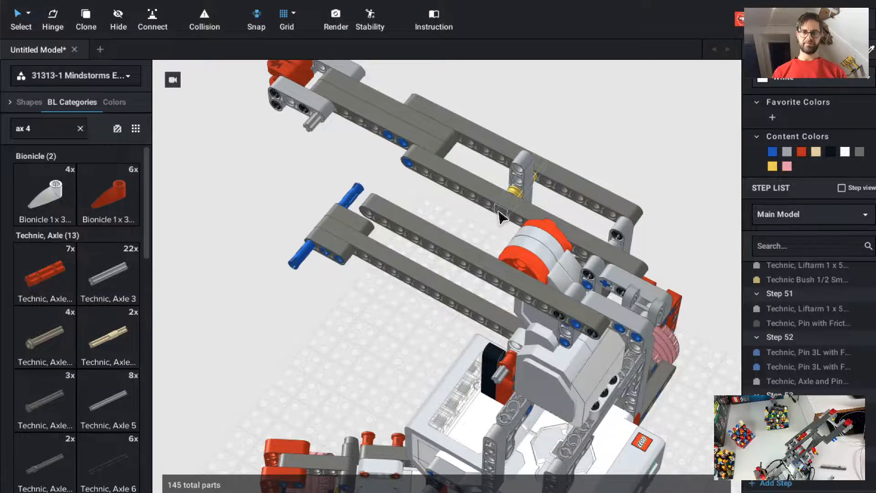
# Select the upper arm's liftarms, Axle 4 with Stop and pins together.
pyautogui.click(500, 206)
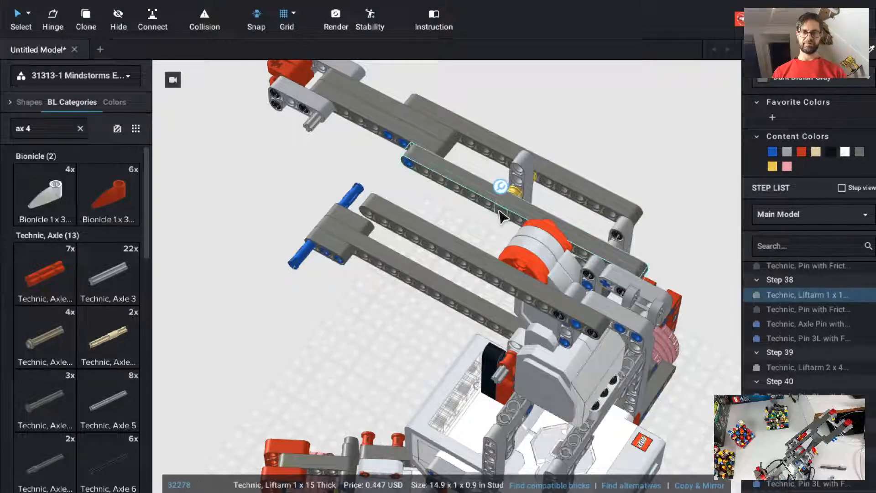
pyautogui.click(499, 211)
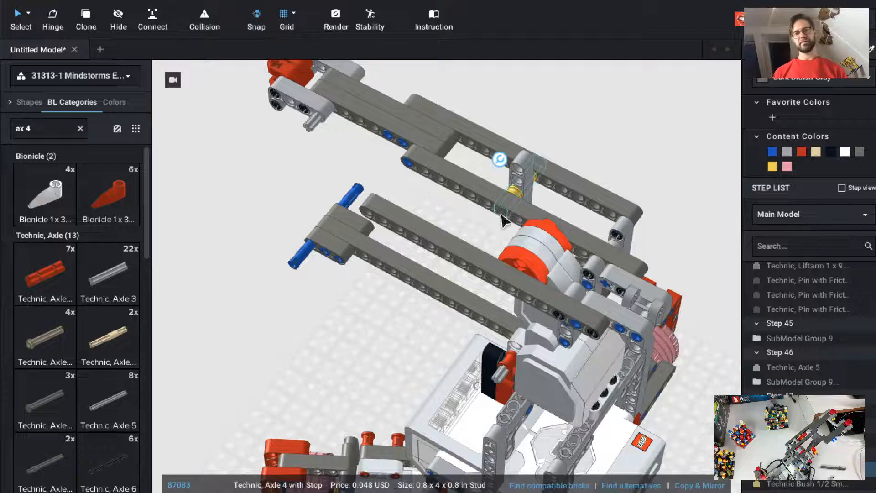
pyautogui.keyDown('super'); pyautogui.click(524, 188); pyautogui.keyUp('super')
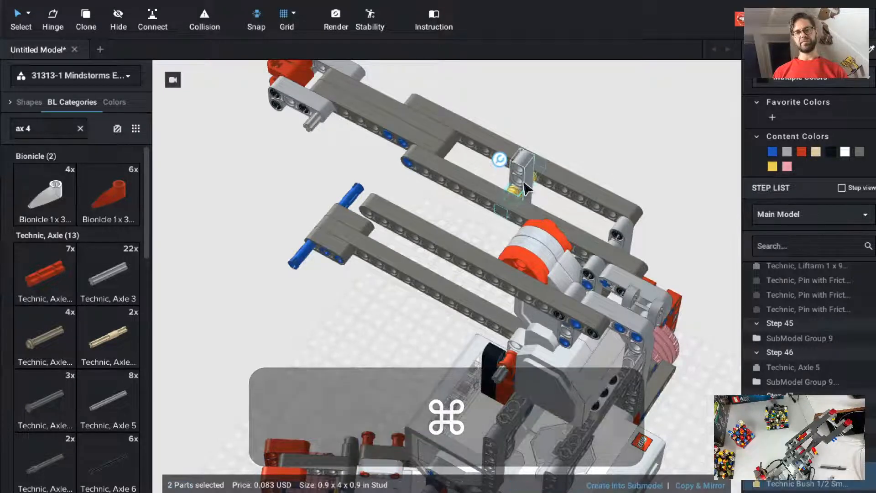
pyautogui.keyDown('super'); pyautogui.click(537, 183); pyautogui.keyUp('super')
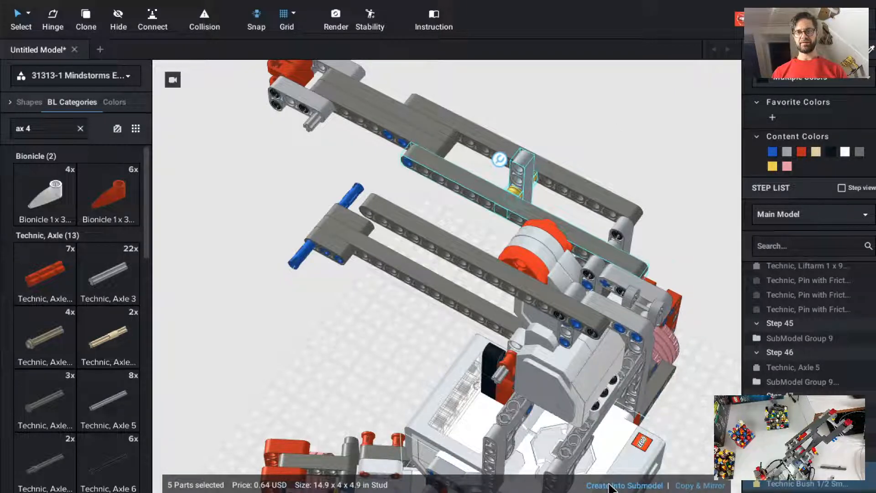
# Group the selected upper-arm parts into SubModel Group 11 and delete the extra lower liftarm.
pyautogui.click(610, 485)
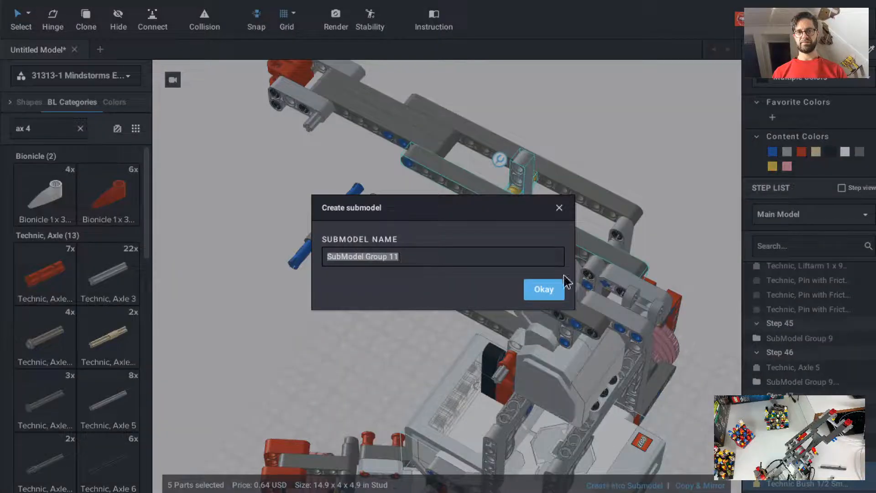
pyautogui.click(554, 293)
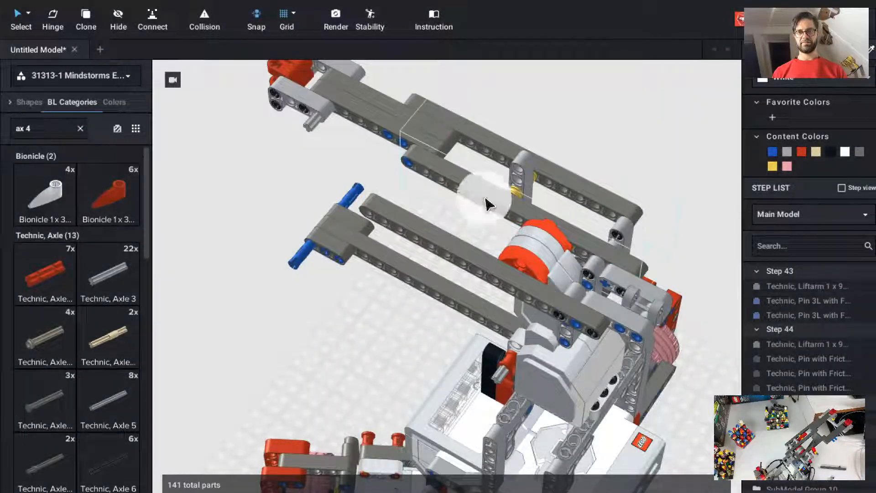
pyautogui.click(462, 244)
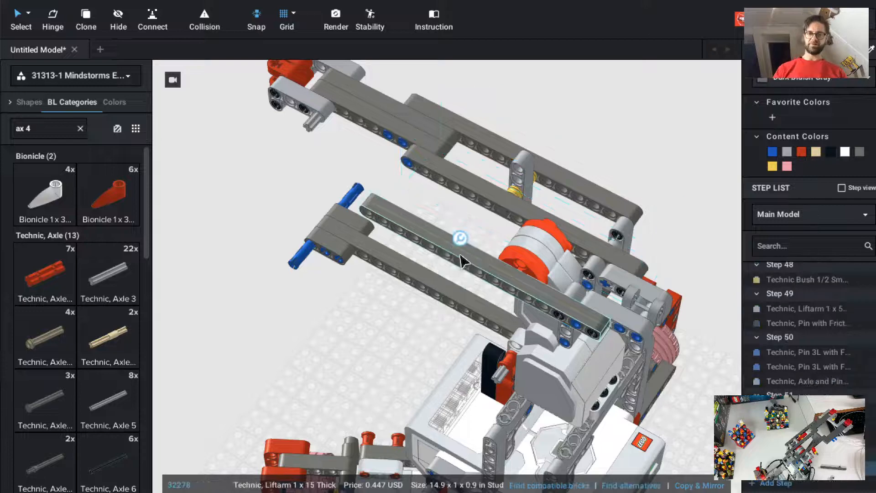
pyautogui.press('BackSpace')
# Place a mirrored copy of SubModel Group 11 onto the lower arm.
pyautogui.click(492, 194)
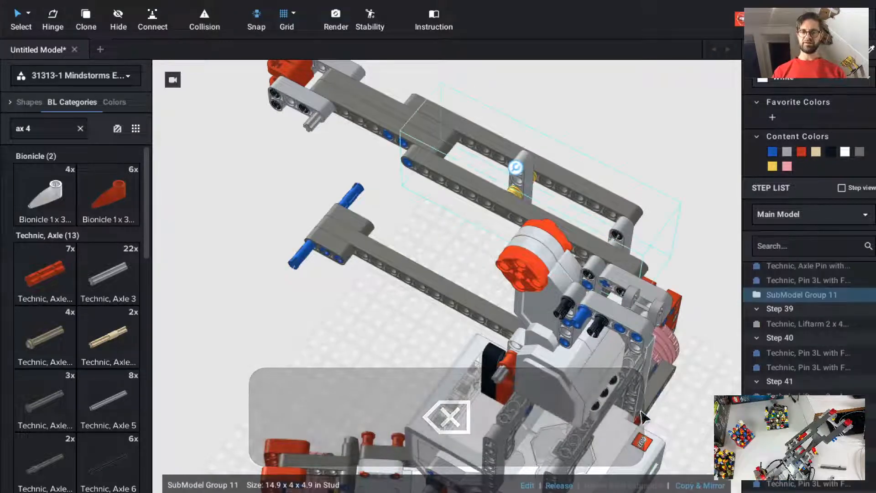
pyautogui.click(678, 485)
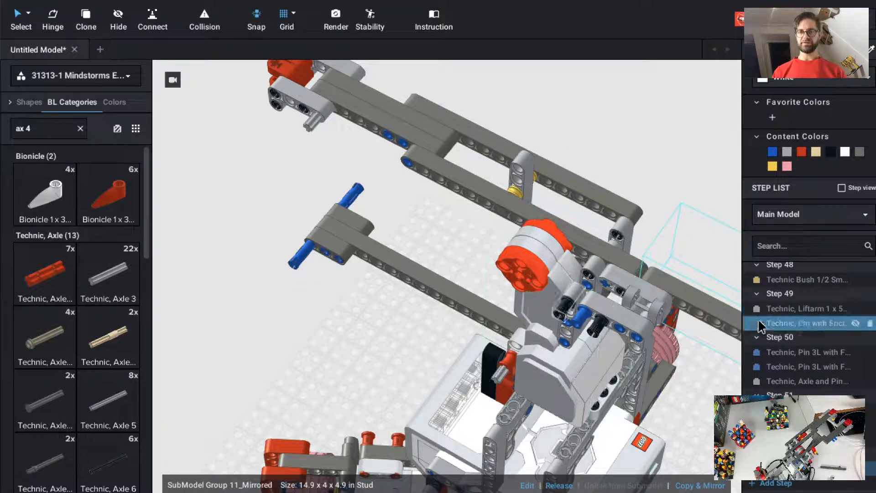
pyautogui.moveTo(712, 315); pyautogui.dragTo(498, 298)
pyautogui.press('Up')
pyautogui.press('Up')
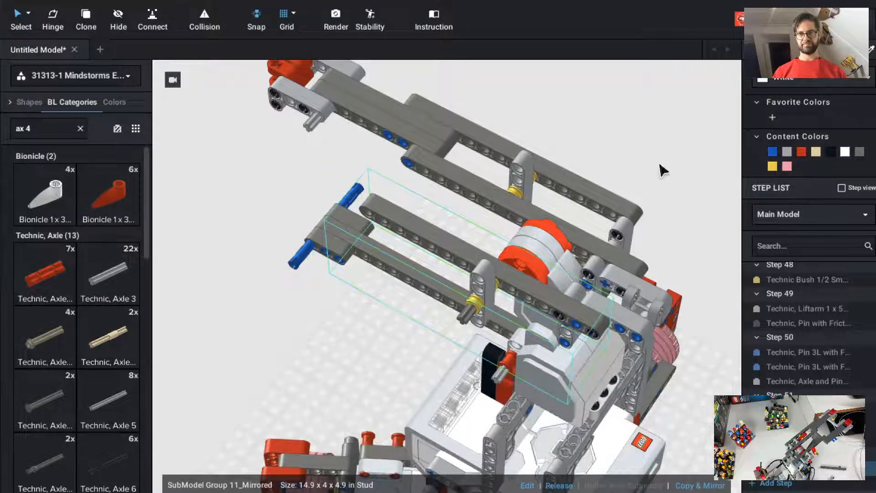
pyautogui.press('Escape')
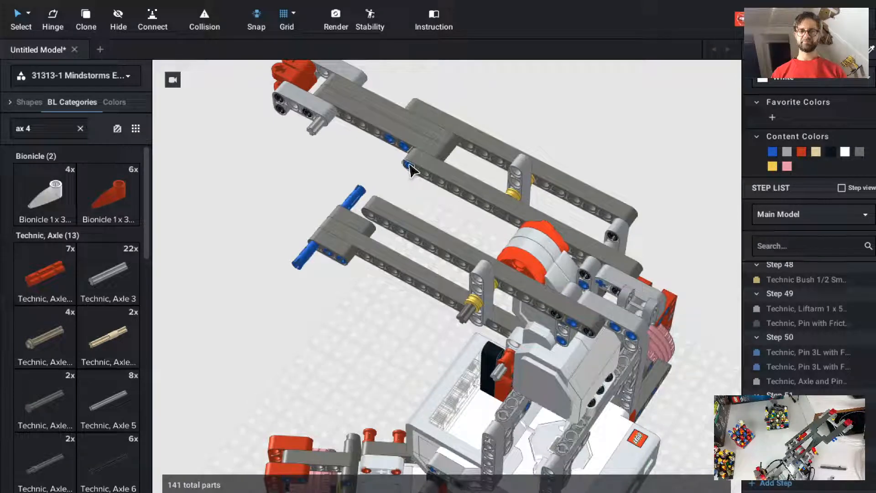
# Move the loose blue pin into SubModel Group 11 by cutting and pasting it.
pyautogui.click(409, 169)
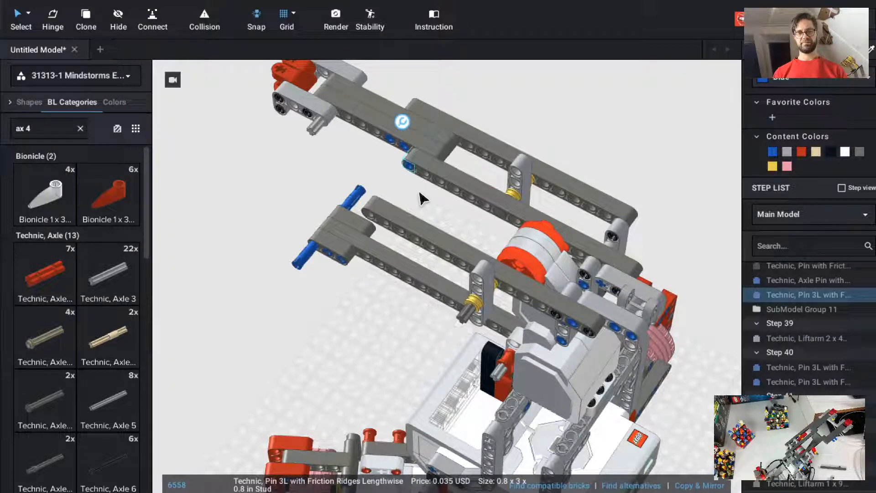
pyautogui.press('super+x')
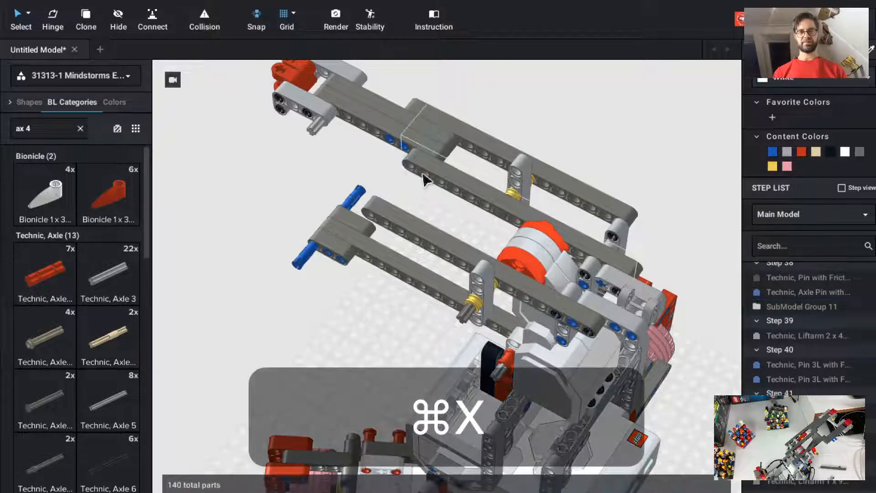
pyautogui.click(424, 172)
pyautogui.doubleClick(424, 173)
pyautogui.press('super+v')
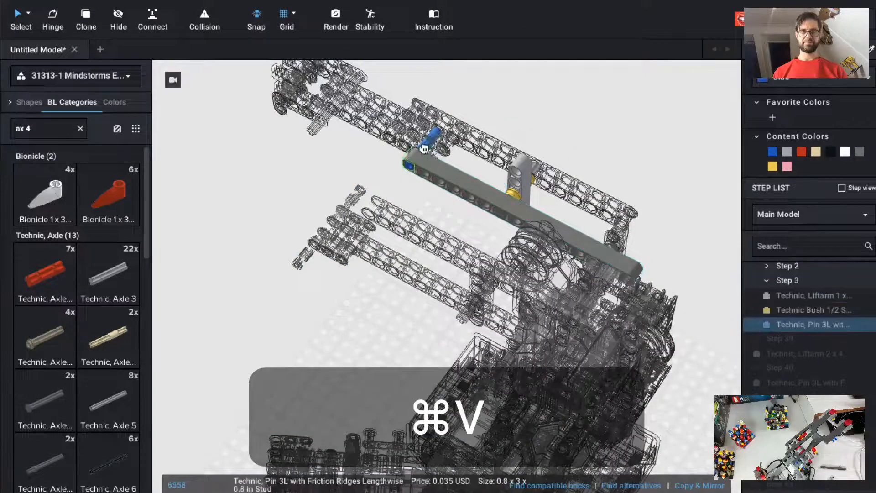
pyautogui.doubleClick(372, 181)
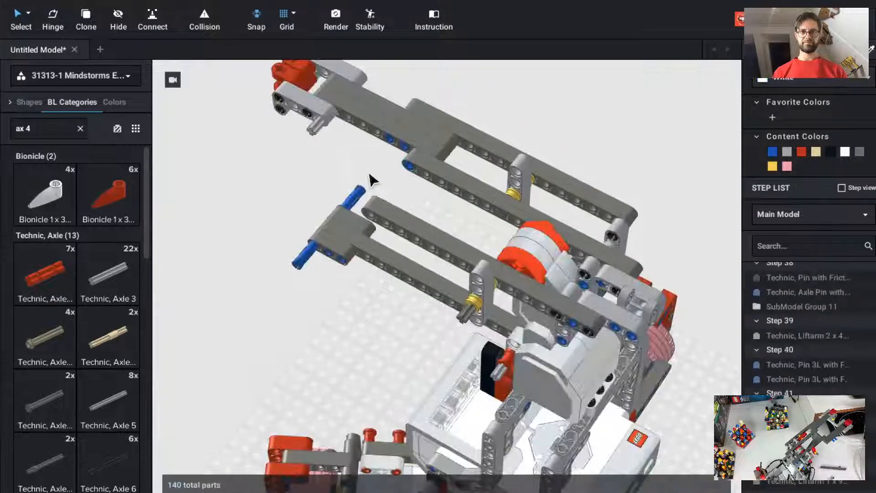
# Paste the blue pin into the mirrored submodel, turned into the lower liftarm's end holes.
pyautogui.click(395, 219)
pyautogui.doubleClick(393, 220)
pyautogui.press('super+v')
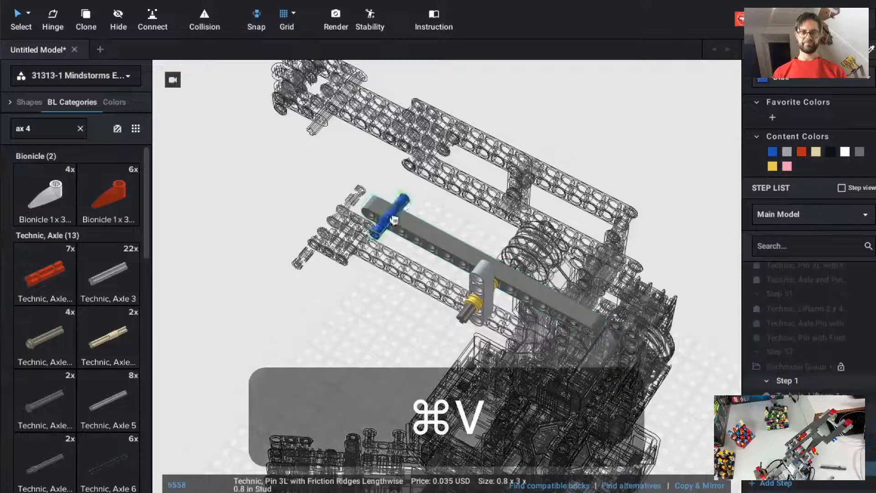
pyautogui.press('Left')
pyautogui.press('Left')
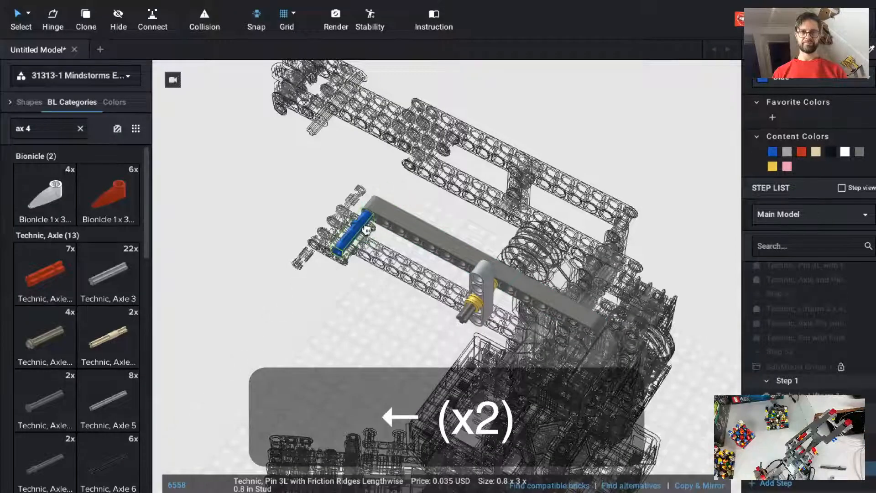
pyautogui.press('Escape')
pyautogui.click(285, 187)
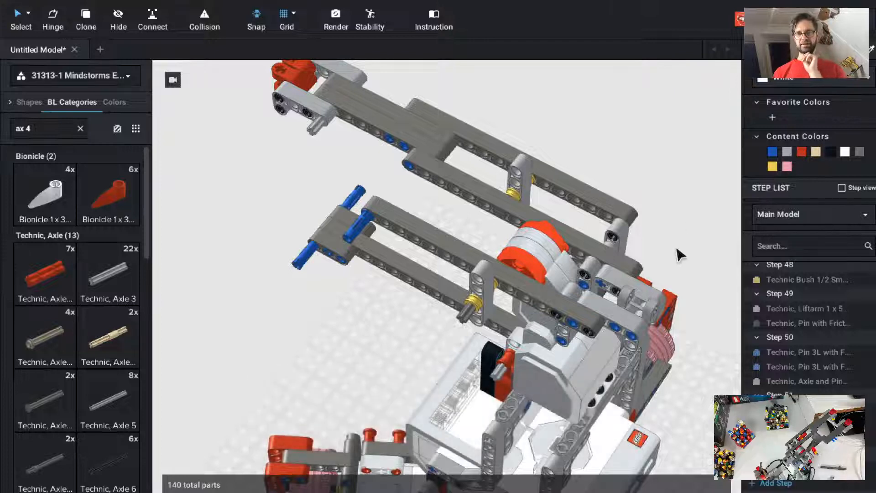
pyautogui.keyDown('ctrl'); pyautogui.keyDown('shift'); pyautogui.moveTo(676, 338); pyautogui.dragTo(420, 349); pyautogui.keyUp('shift'); pyautogui.keyUp('ctrl')
pyautogui.press('super+t')
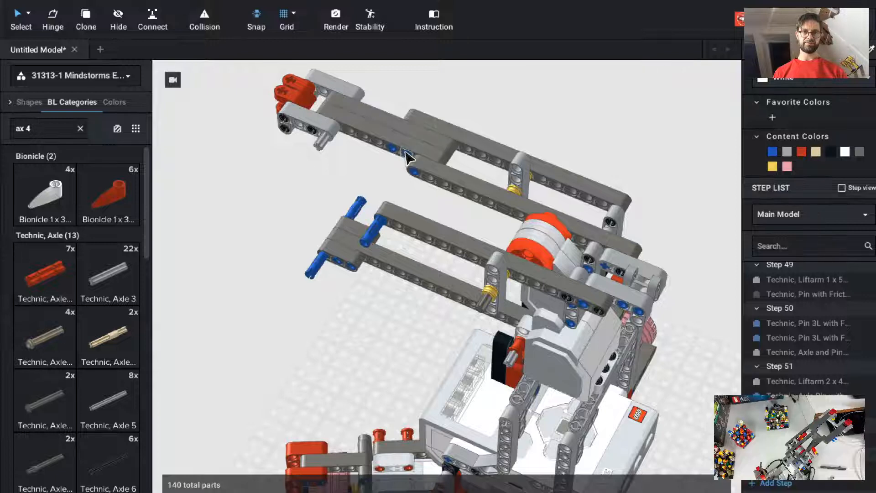
# Clone the blue axle pin and a friction pin onto the motor's front.
pyautogui.press('c')
pyautogui.click(408, 158)
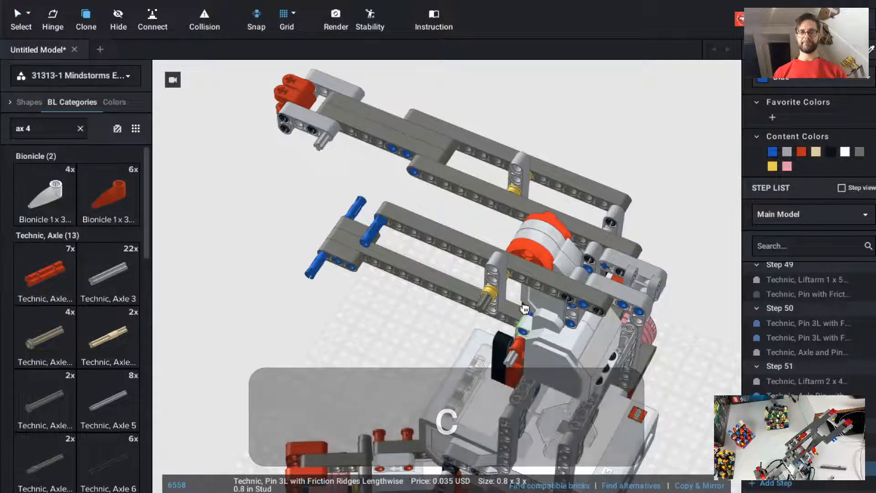
pyautogui.keyDown('ctrl'); pyautogui.moveTo(525, 308); pyautogui.dragTo(525, 297); pyautogui.keyUp('ctrl')
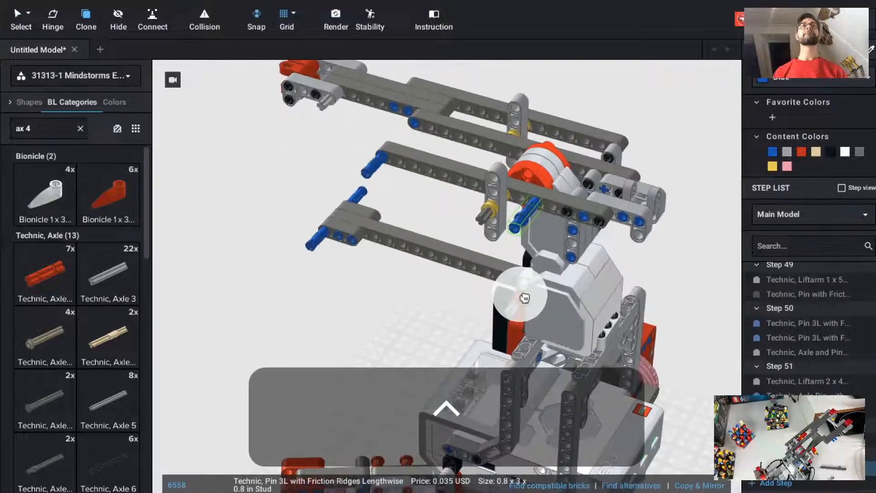
pyautogui.press('Up')
pyautogui.press('Up')
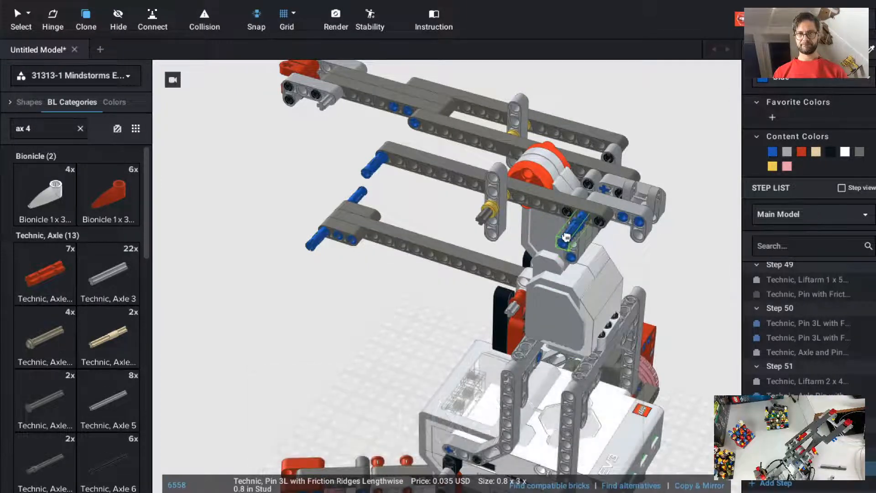
pyautogui.press('ctrl')
pyautogui.keyDown('ctrl'); pyautogui.moveTo(567, 237); pyautogui.dragTo(567, 129); pyautogui.keyUp('ctrl')
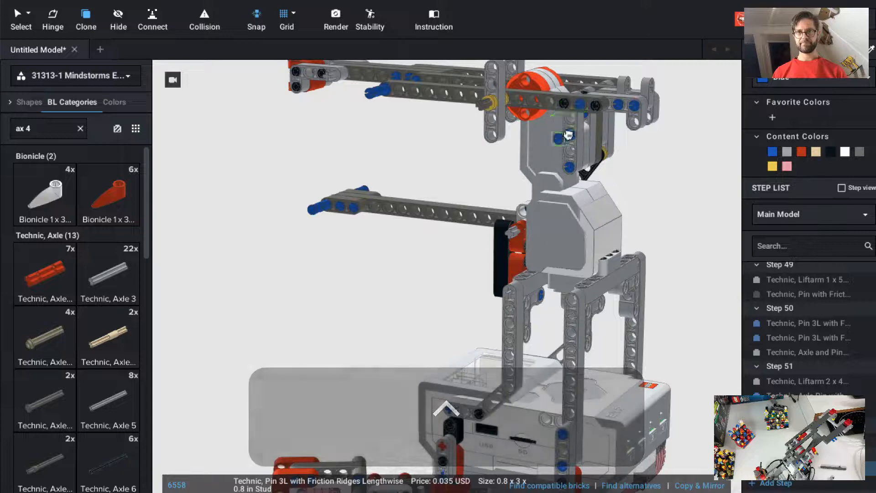
pyautogui.click(571, 130)
pyautogui.click(571, 150)
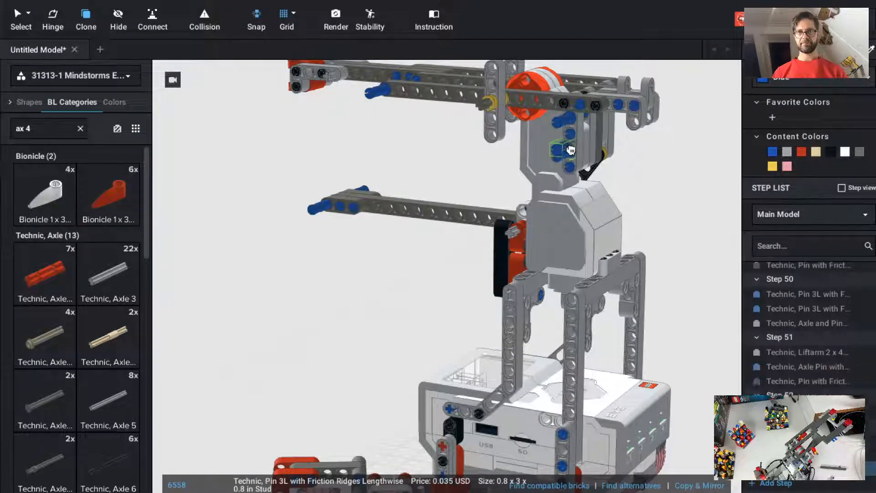
pyautogui.press('Escape')
pyautogui.keyDown('ctrl'); pyautogui.moveTo(662, 197); pyautogui.dragTo(637, 193); pyautogui.keyUp('ctrl')
# In new step 52, clone the L-shaped liftarm onto the motor.
pyautogui.press('c')
pyautogui.click(515, 154)
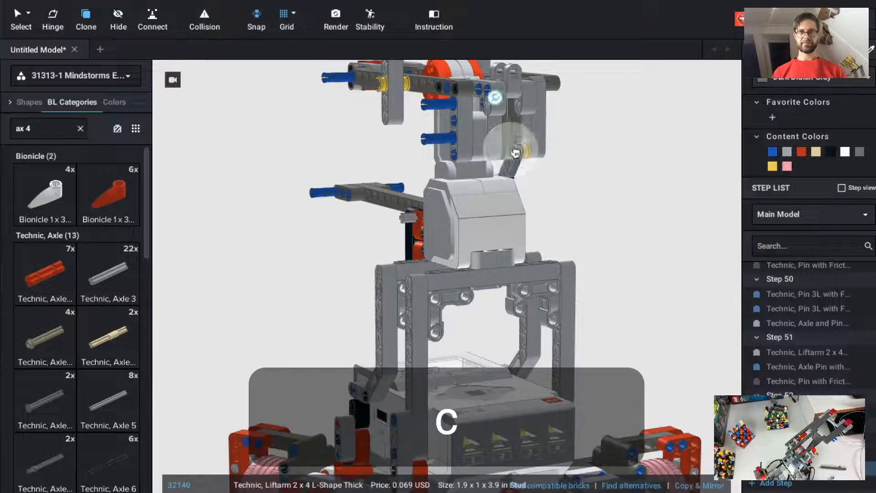
pyautogui.press('Escape')
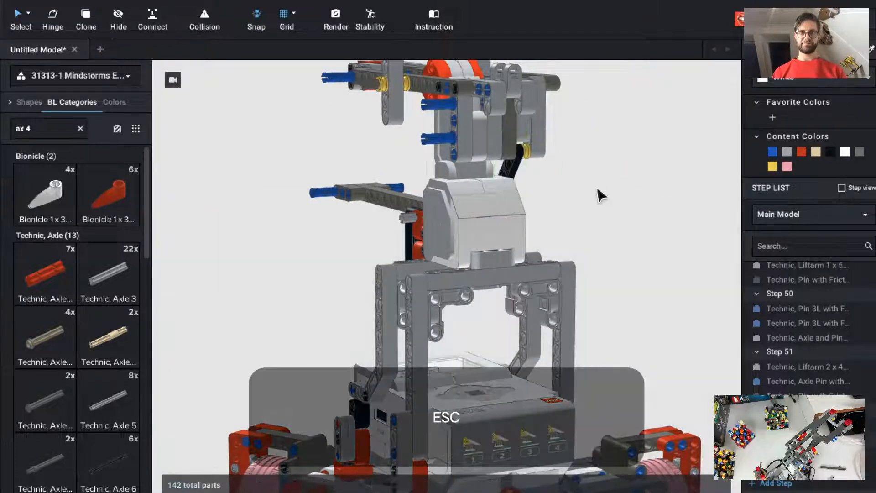
pyautogui.press('super+t')
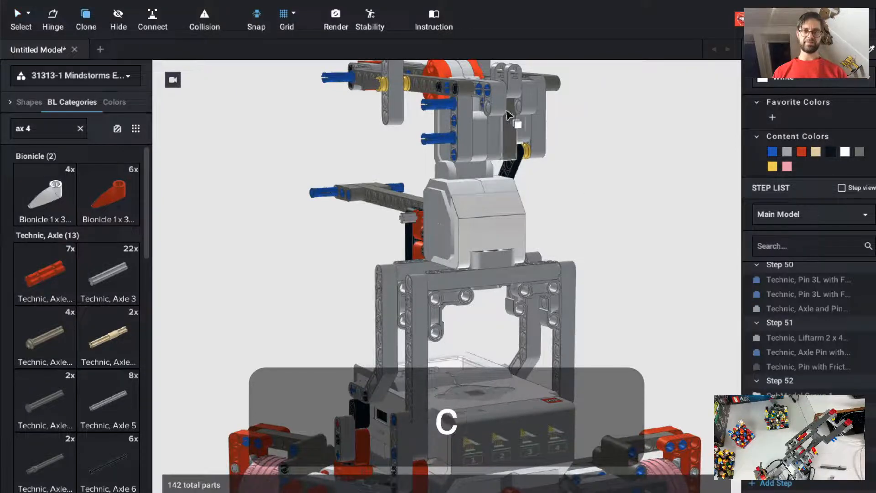
pyautogui.click(511, 128)
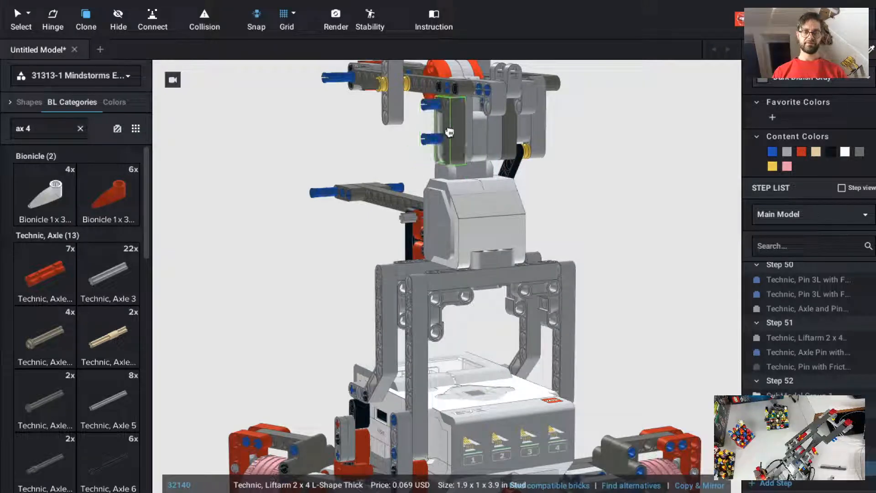
pyautogui.press('Up')
pyautogui.press('Up')
pyautogui.press('Up')
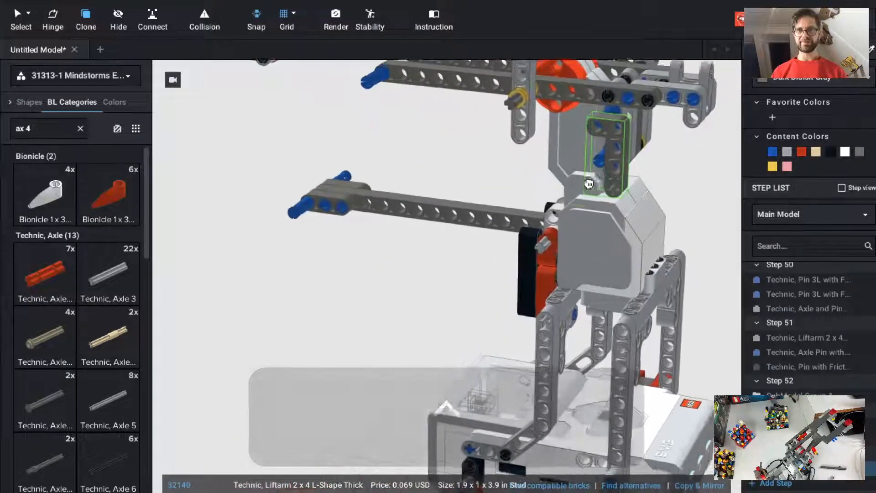
pyautogui.press('Up')
pyautogui.press('Up')
pyautogui.press('Up')
pyautogui.press('Up')
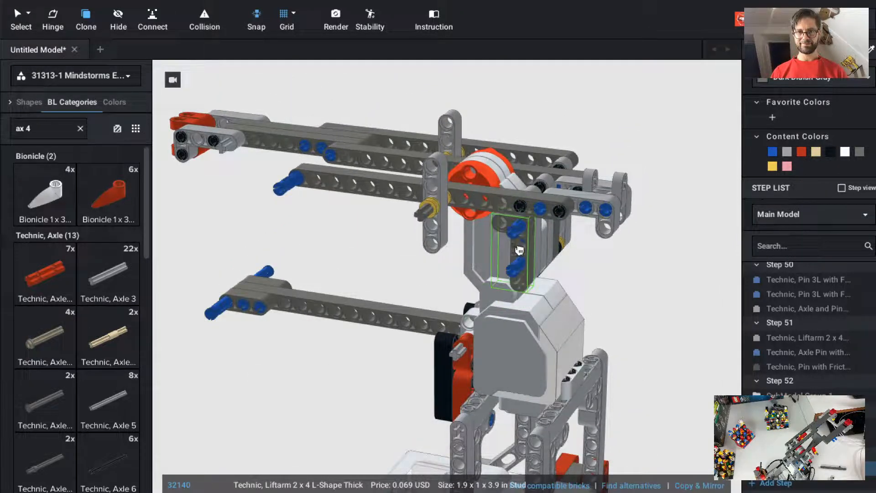
pyautogui.press('Escape')
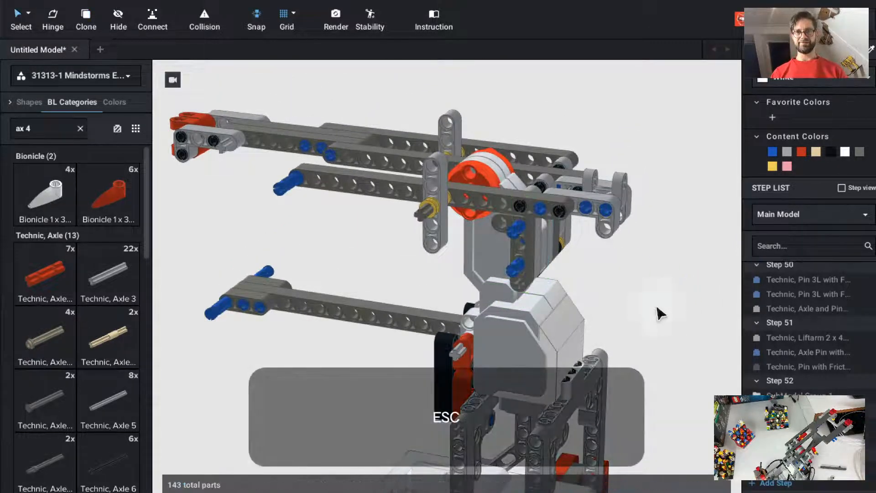
pyautogui.press('Up')
pyautogui.press('Up')
pyautogui.press('Up')
pyautogui.press('Up')
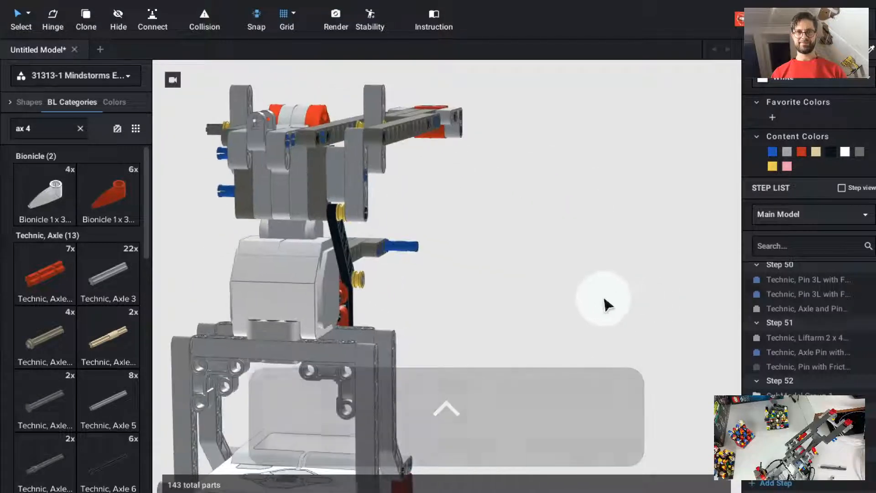
# Start step 53 and copy the 1x3 thick liftarm onto the motor.
pyautogui.press('super+t')
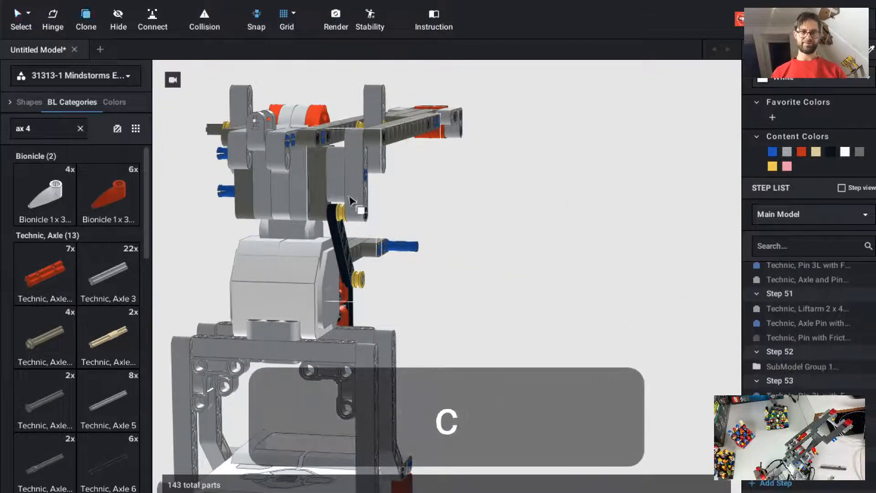
pyautogui.click(351, 201)
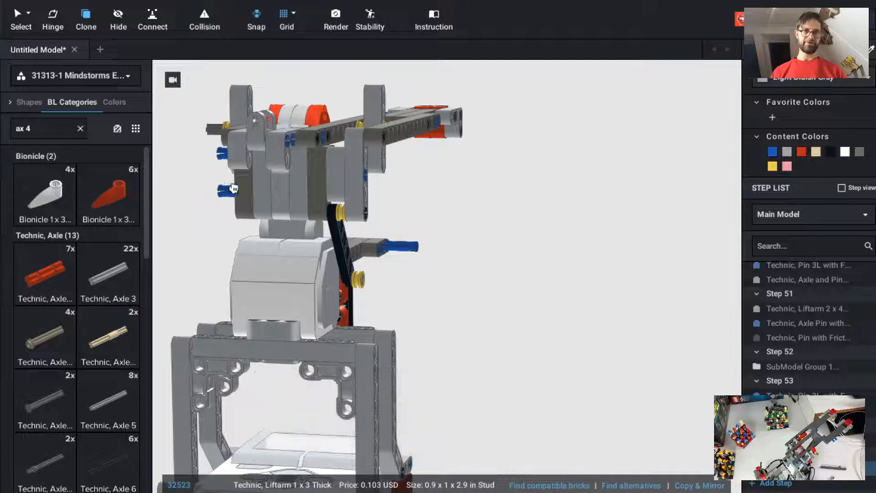
pyautogui.keyDown('ctrl'); pyautogui.moveTo(234, 188); pyautogui.dragTo(415, 185); pyautogui.keyUp('ctrl')
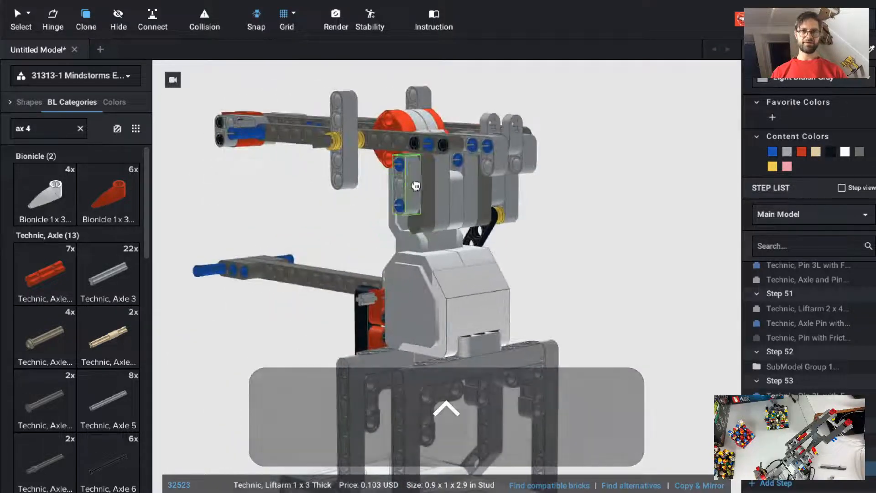
pyautogui.press('Escape')
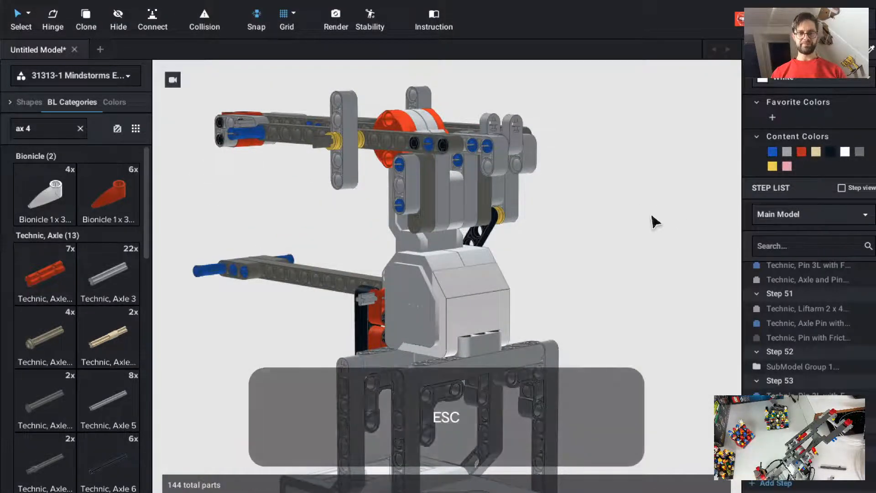
pyautogui.keyDown('ctrl'); pyautogui.moveTo(653, 229); pyautogui.dragTo(656, 229); pyautogui.keyUp('ctrl')
pyautogui.press('c')
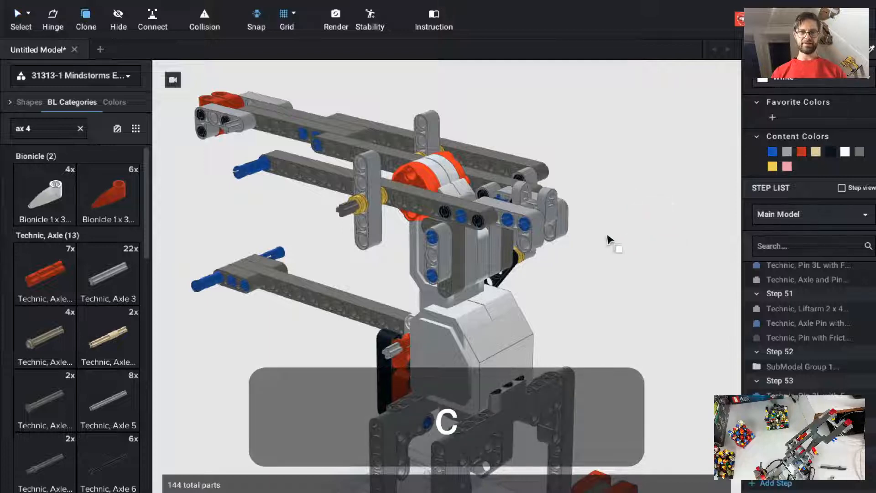
pyautogui.click(431, 257)
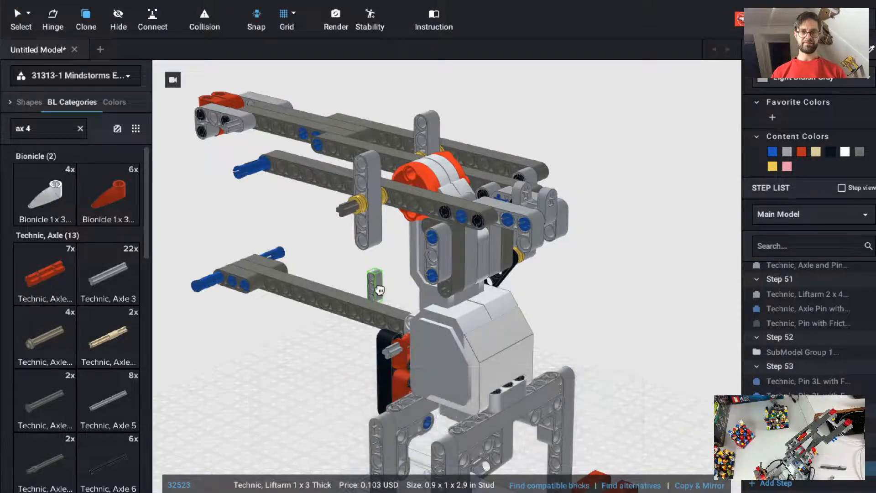
pyautogui.press('Escape')
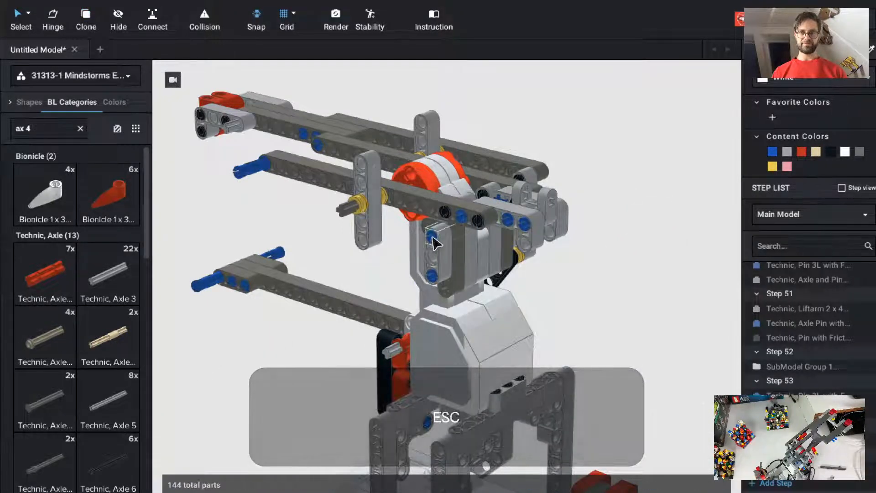
# Clone a blue Technic Pin 3L with Friction into place on the arm.
pyautogui.press('c')
pyautogui.click(433, 241)
pyautogui.press('Left')
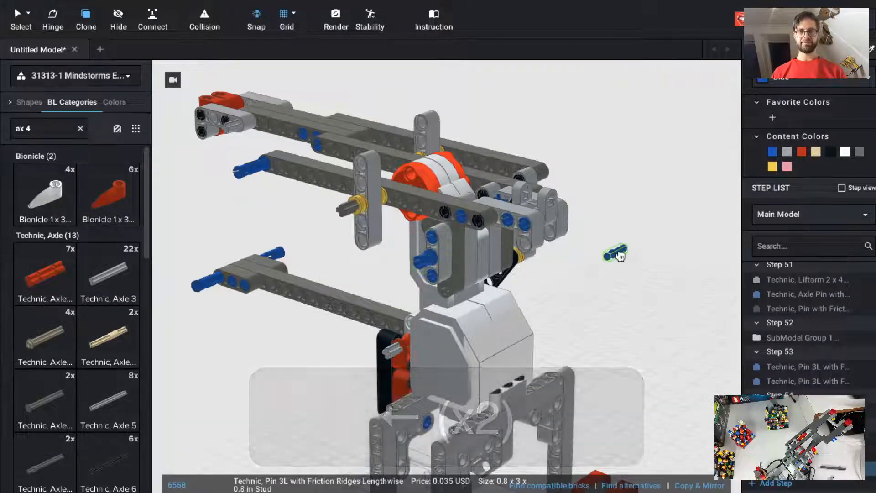
pyautogui.press('Escape')
pyautogui.keyDown('ctrl'); pyautogui.moveTo(648, 277); pyautogui.dragTo(595, 264); pyautogui.keyUp('ctrl')
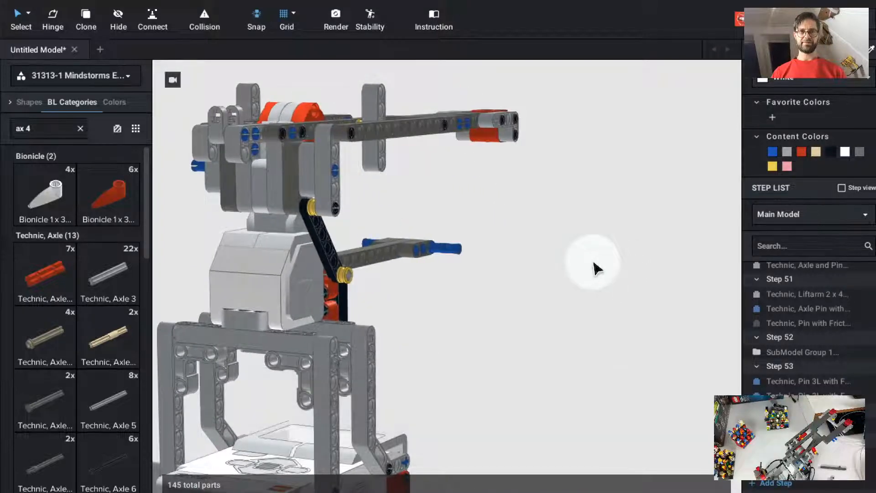
pyautogui.moveTo(595, 264); pyautogui.dragTo(710, 306, button='right')
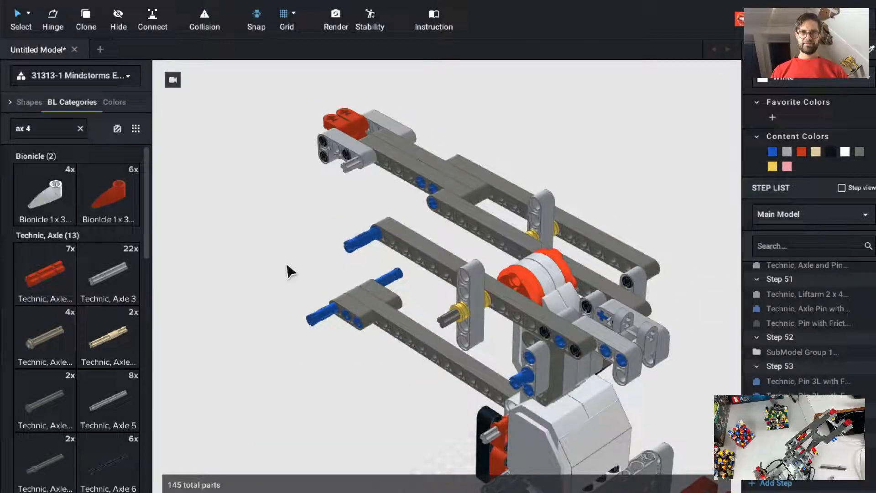
pyautogui.keyDown('ctrl'); pyautogui.moveTo(286, 265); pyautogui.dragTo(298, 267); pyautogui.keyUp('ctrl')
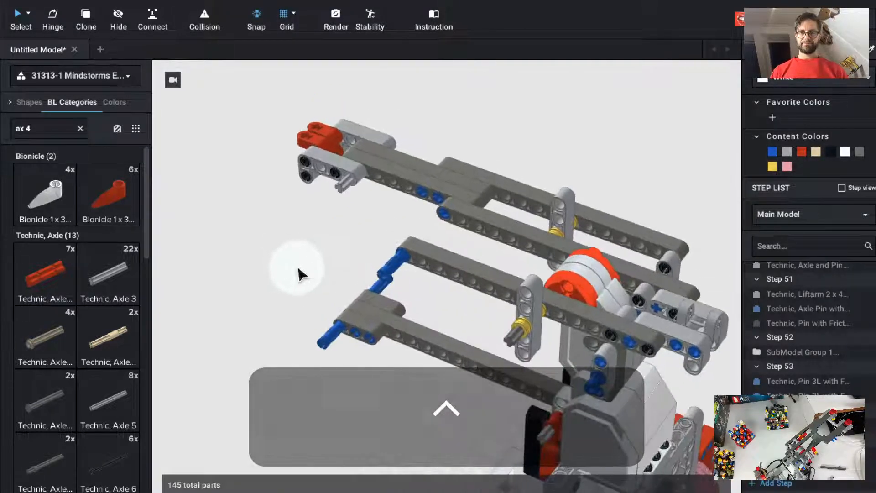
# Start step 54 and undo the extra 1x9 liftarm copy.
pyautogui.press('super+t')
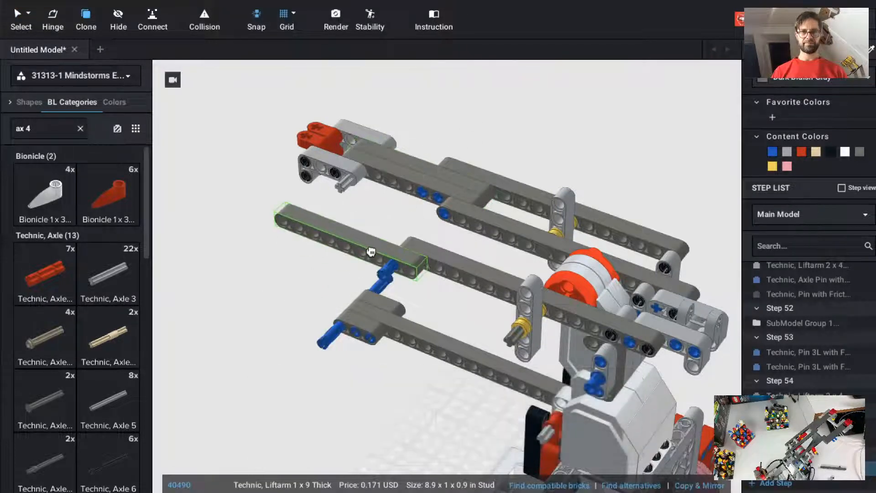
pyautogui.click(326, 285)
pyautogui.press('Escape')
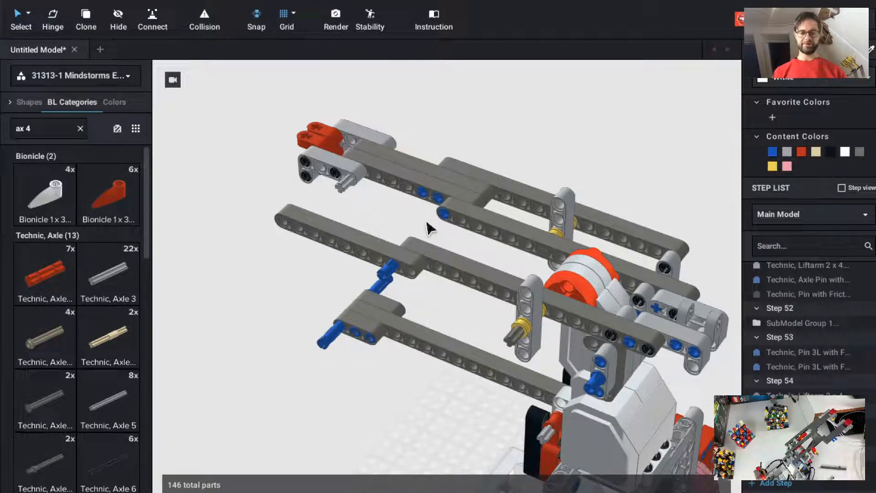
pyautogui.press('super')
pyautogui.press('super+z')
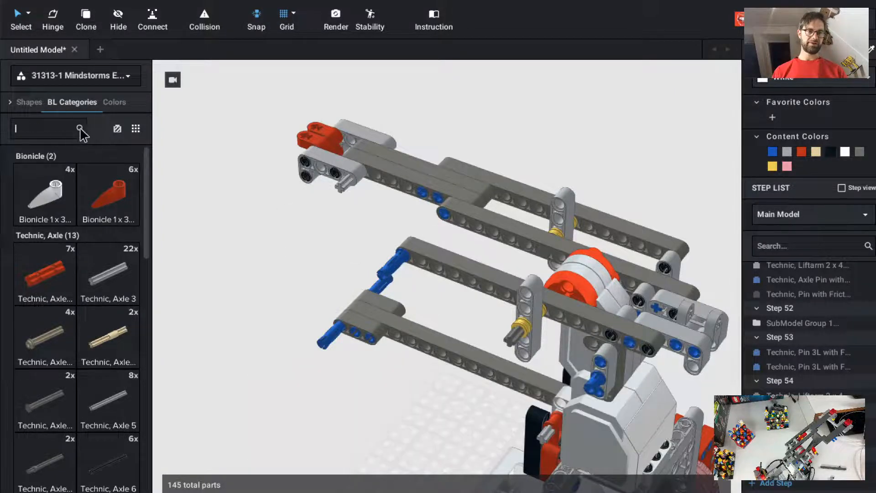
# Attach a white 180° angled axle-and-pin connector beneath the upper grey liftarm's end.
pyautogui.write('ax 3')
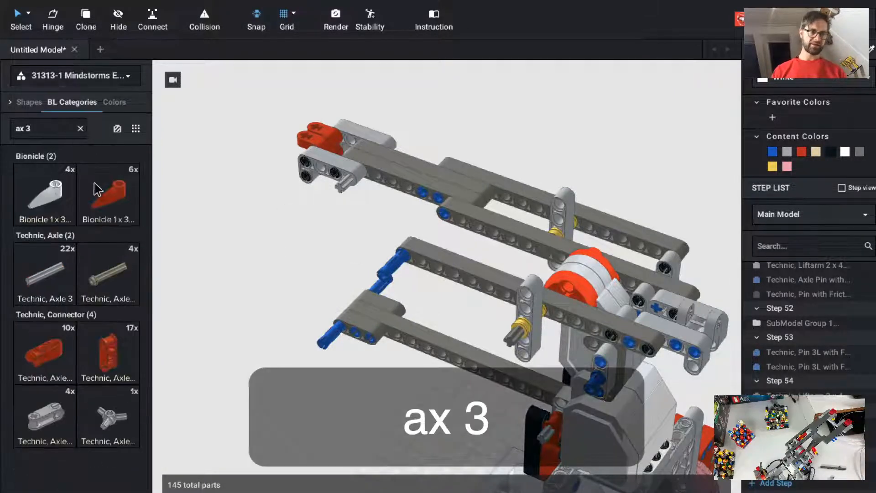
pyautogui.press('BackSpace')
pyautogui.press('BackSpace')
pyautogui.write('p')
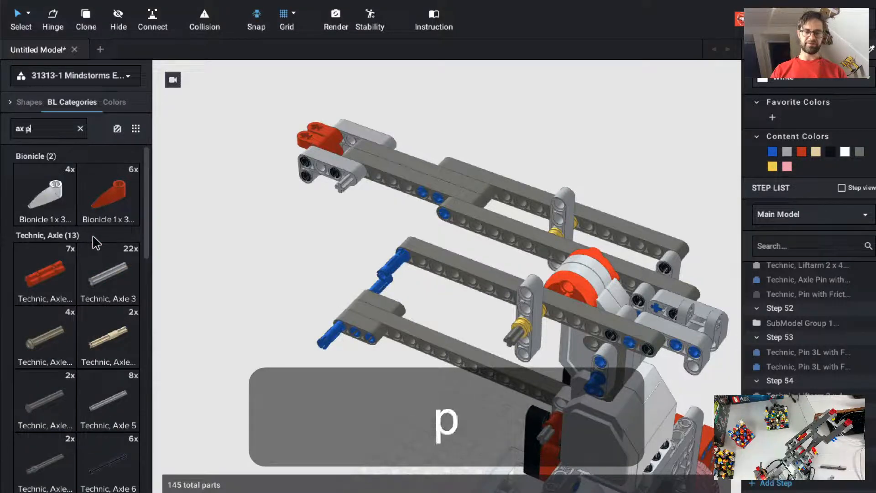
pyautogui.write('in')
pyautogui.moveTo(108, 279); pyautogui.dragTo(272, 271)
pyautogui.press('Up')
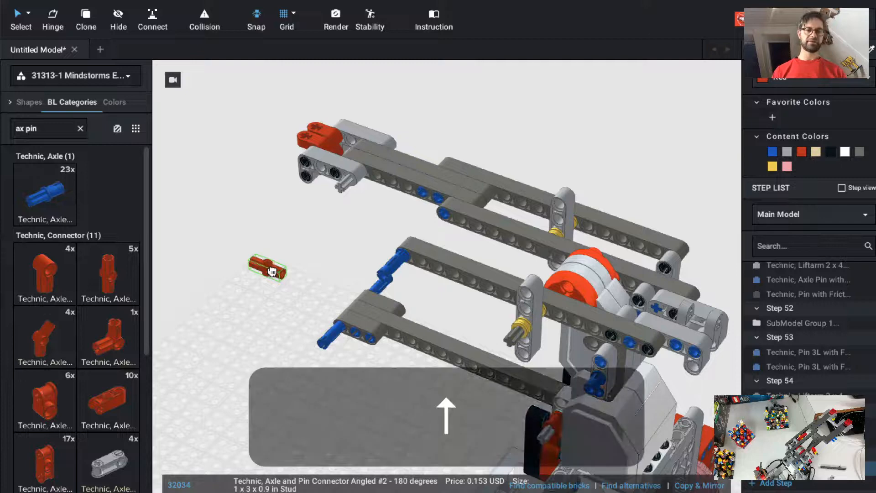
pyautogui.press('Up')
pyautogui.press('Left')
pyautogui.press('Up')
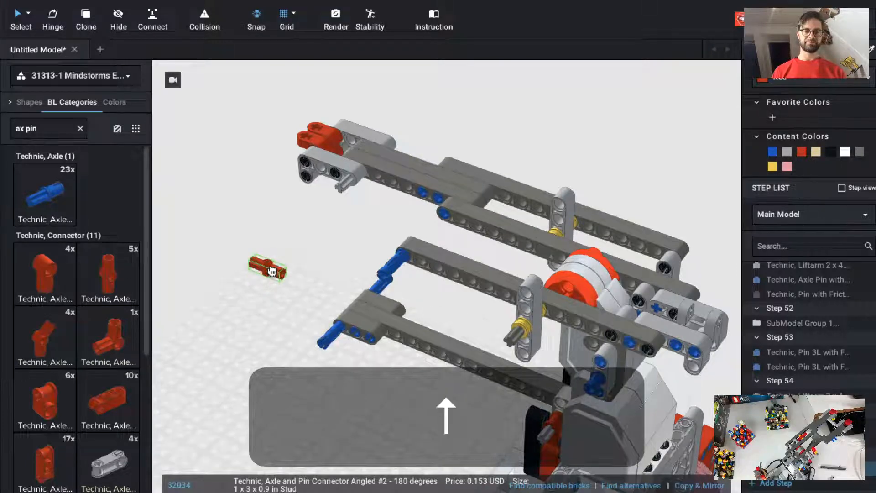
pyautogui.moveTo(352, 192)
pyautogui.mouseDown()
pyautogui.moveTo(338, 195)
pyautogui.moveTo(345, 194)
pyautogui.mouseUp()
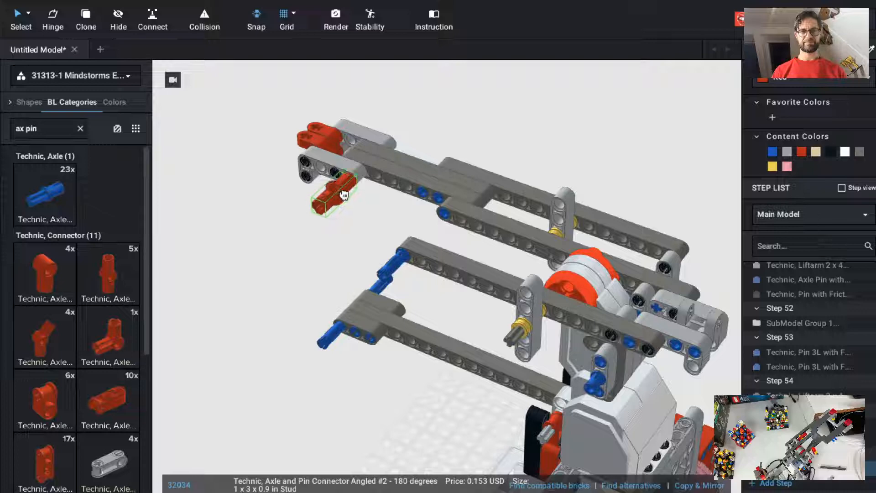
pyautogui.click(344, 195)
pyautogui.press('Escape')
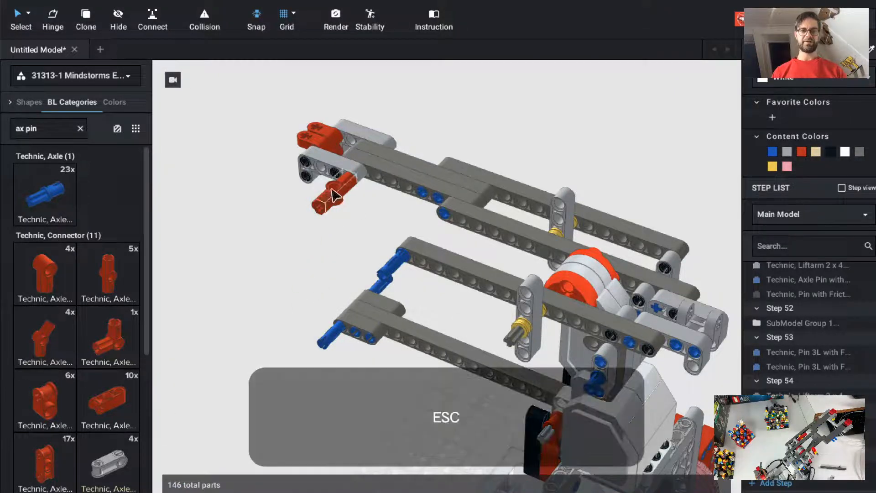
pyautogui.click(333, 190)
pyautogui.click(844, 152)
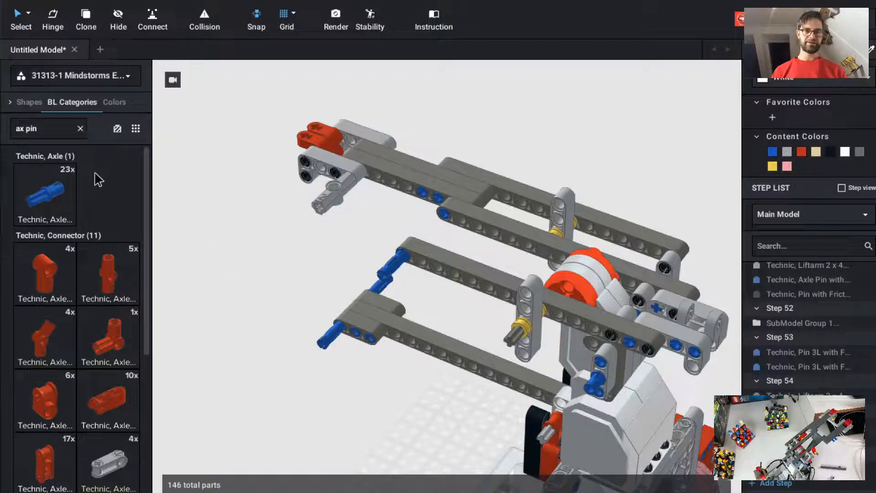
# Copy the Axle 4 with Stop from inside the group.
pyautogui.doubleClick(513, 339)
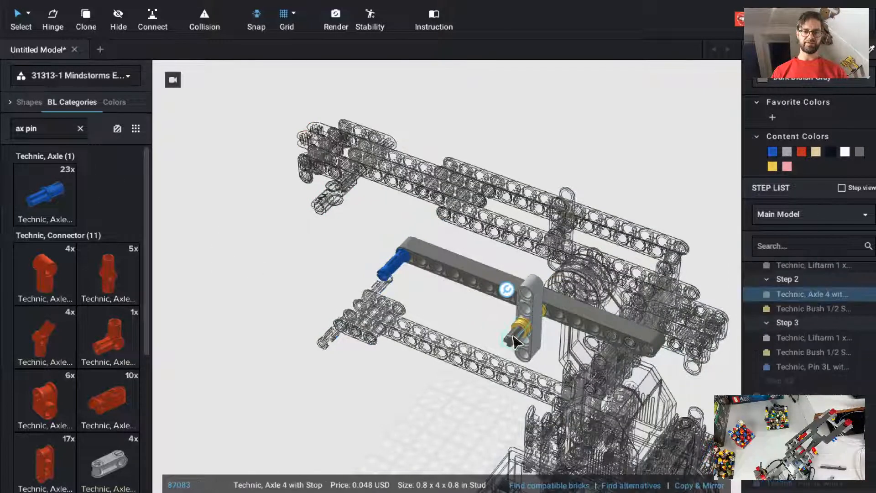
pyautogui.press('c')
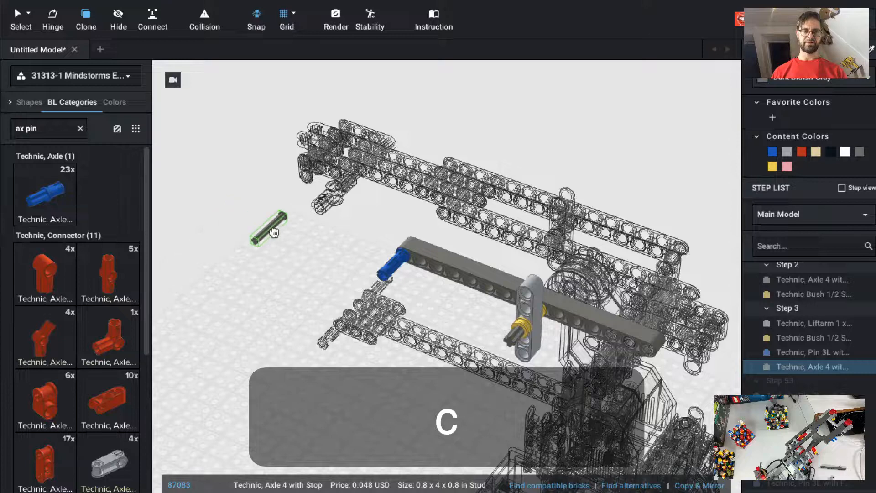
pyautogui.press('Escape')
pyautogui.press('Escape')
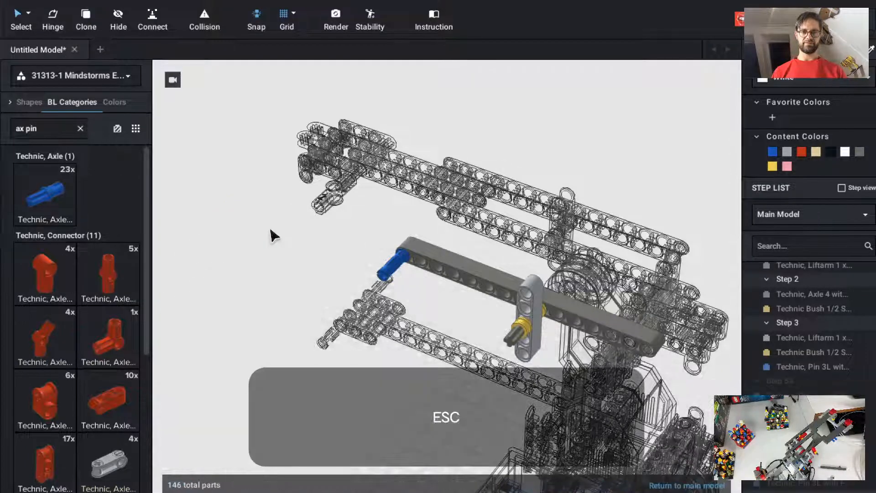
pyautogui.click(508, 340)
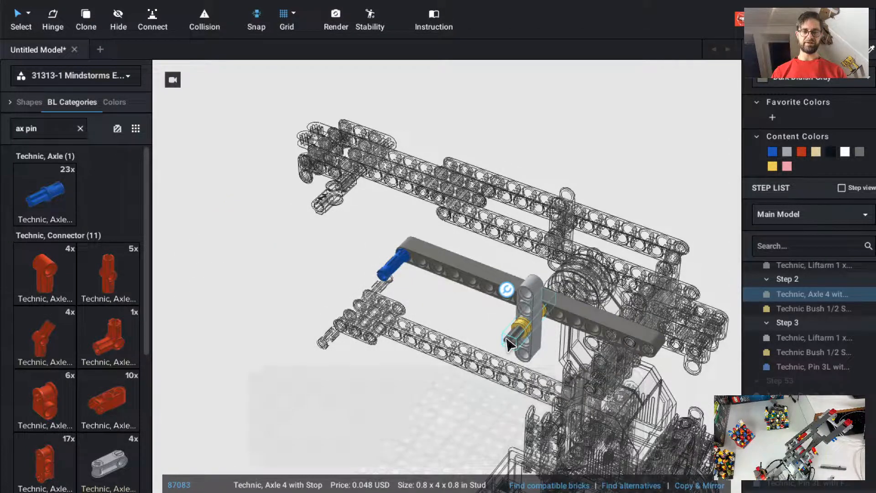
pyautogui.press('super+c')
pyautogui.click(231, 237)
# Paste the axle upright into the upper liftarm hole above the white connector.
pyautogui.press('super+v')
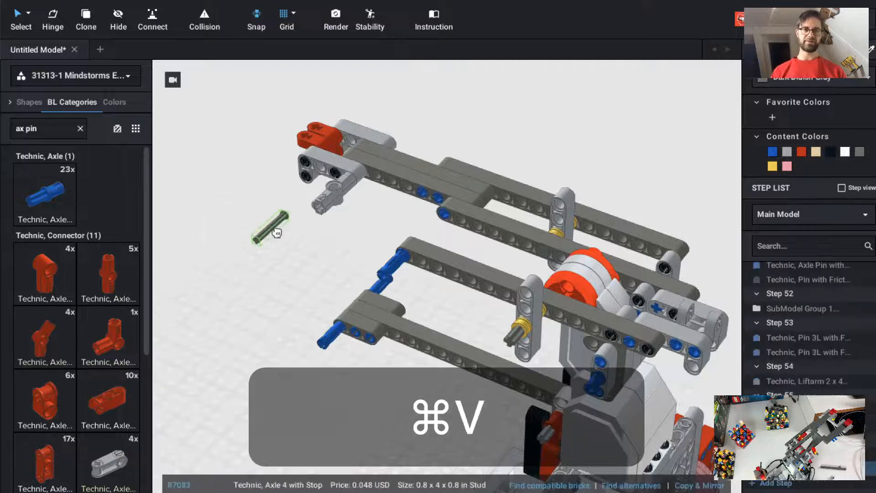
pyautogui.press('Up')
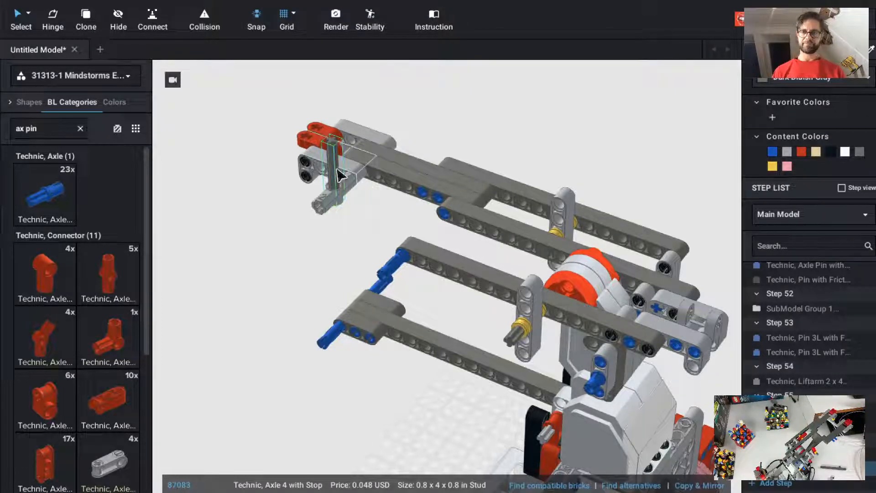
pyautogui.click(340, 175)
pyautogui.press('Escape')
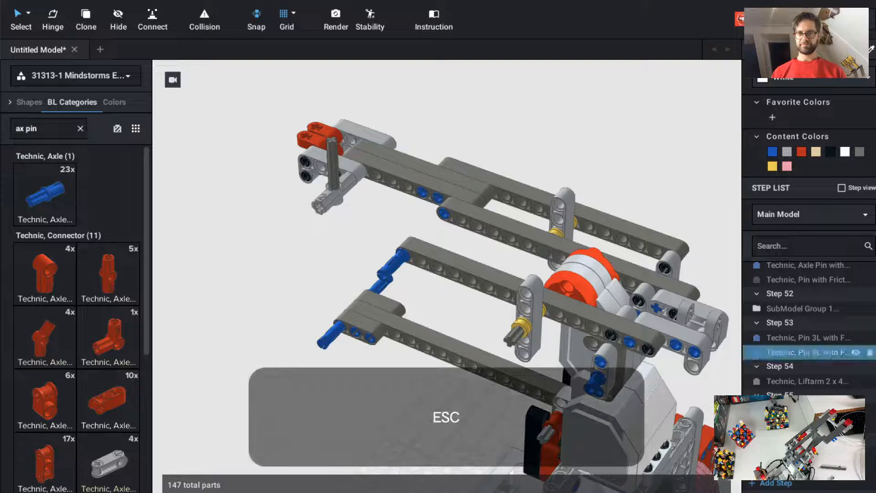
pyautogui.click(771, 485)
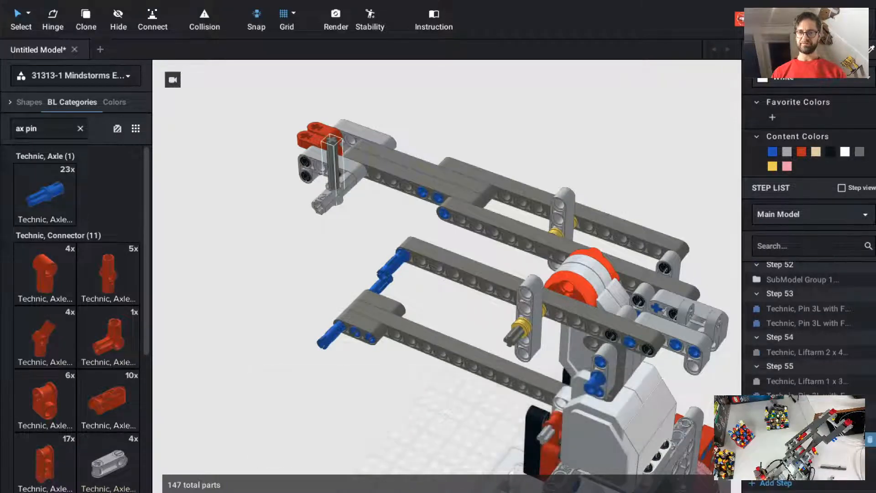
pyautogui.click(333, 166)
pyautogui.click(325, 256)
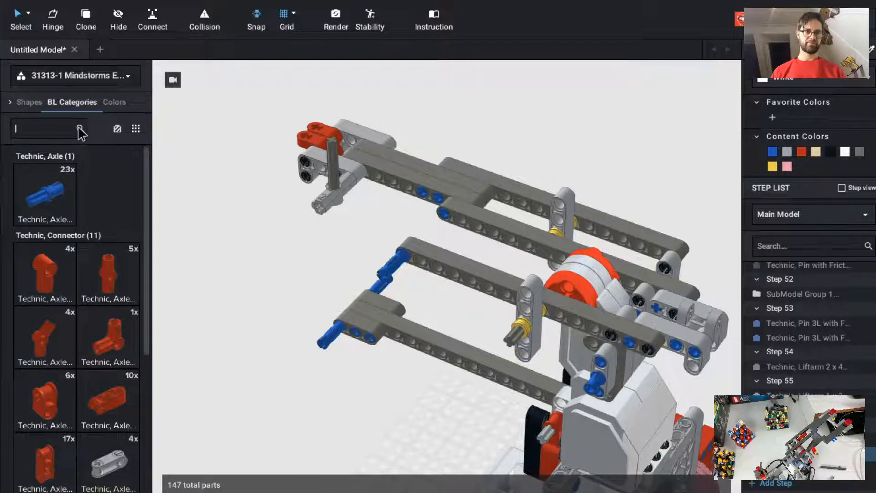
# Slide two yellow half bushes onto the upright axle at the upper arm's end.
pyautogui.click(81, 133)
pyautogui.write('bush')
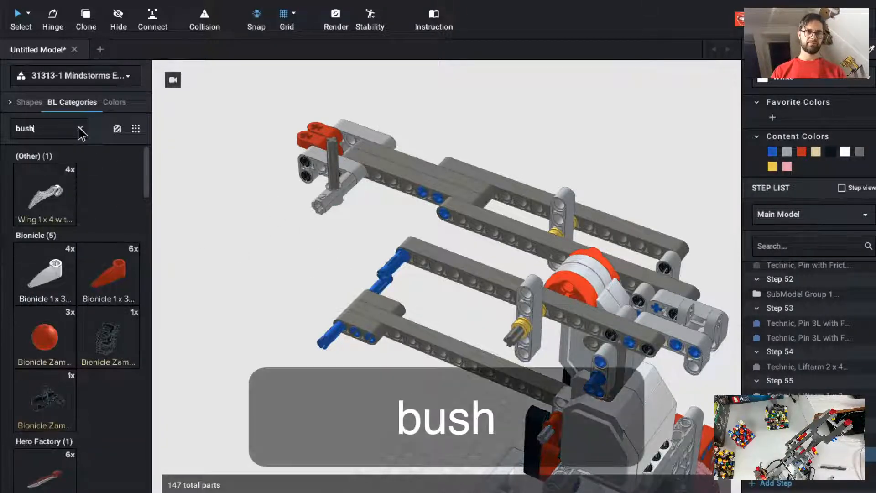
pyautogui.click(100, 179)
pyautogui.press('Left')
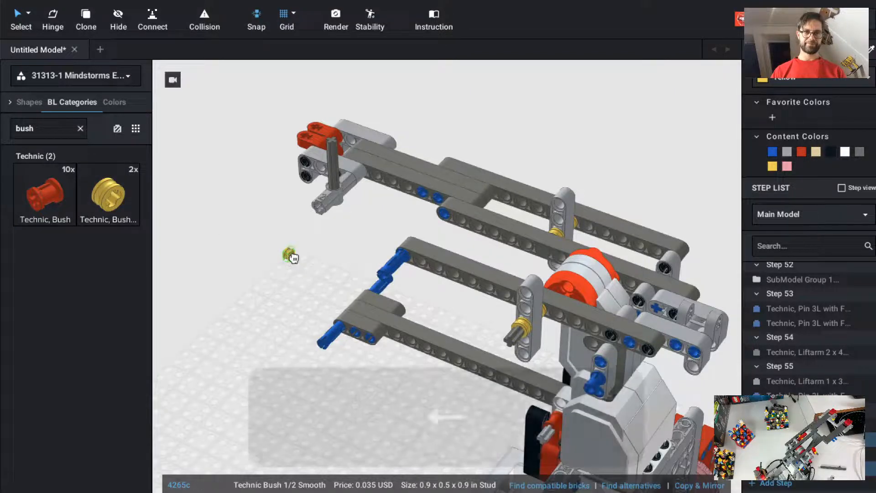
pyautogui.press('Up')
pyautogui.press('Up')
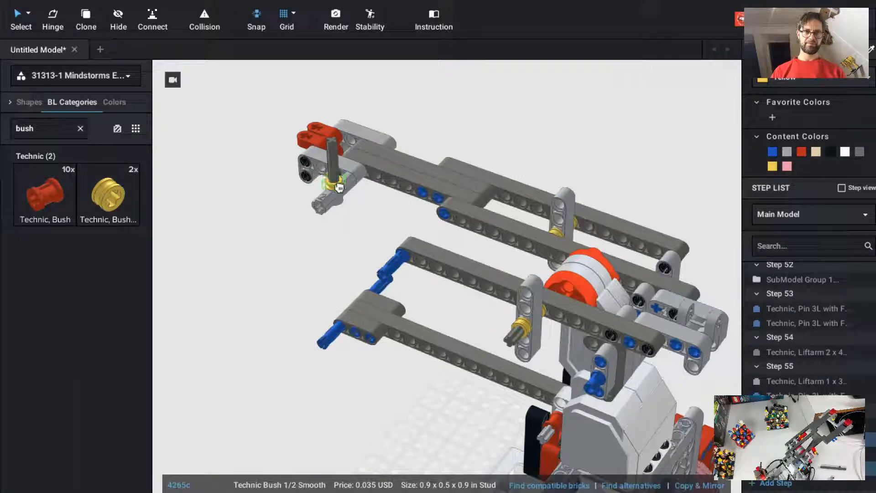
pyautogui.click(338, 185)
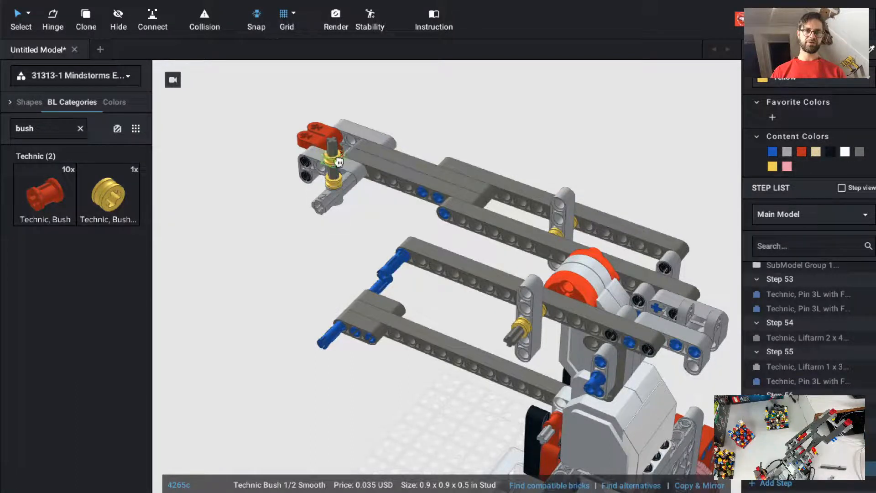
pyautogui.click(339, 161)
pyautogui.press('Escape')
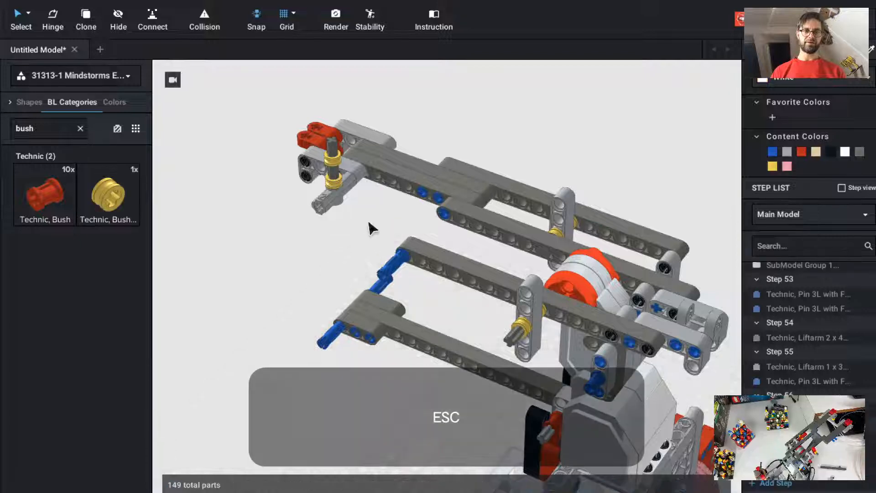
pyautogui.click(335, 182)
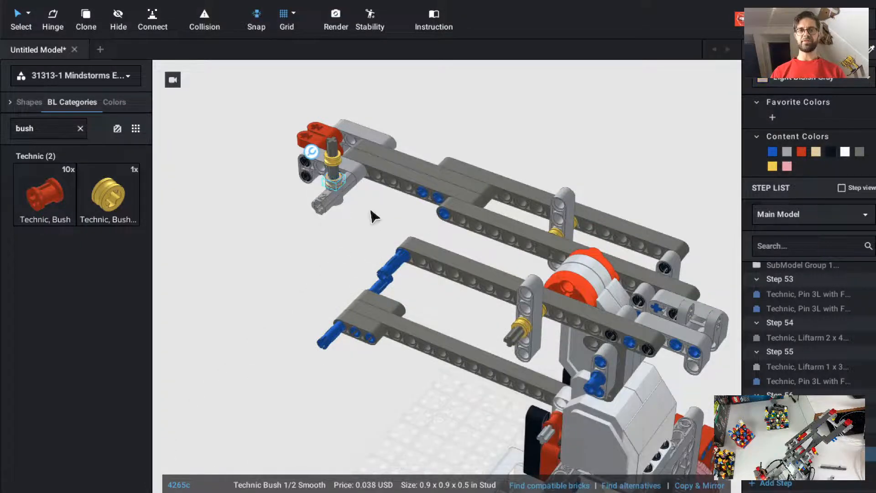
pyautogui.click(322, 223)
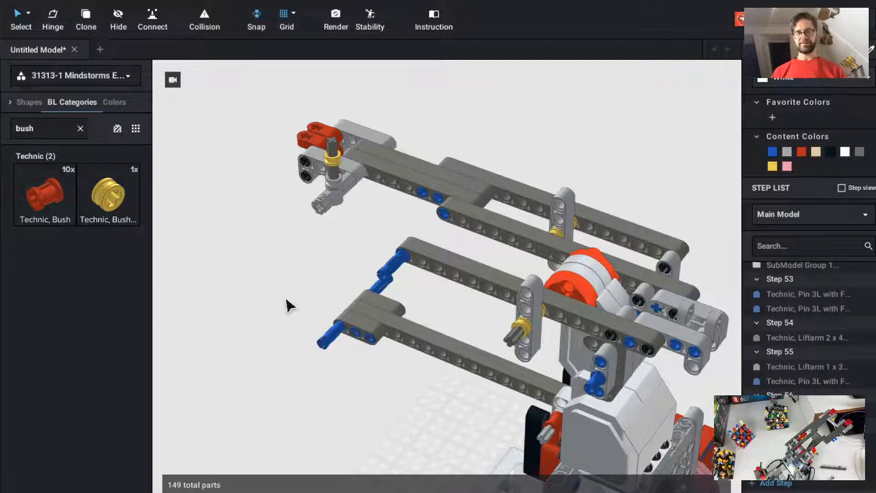
# Start a new build step and clear the old part search text.
pyautogui.scroll(-3, 289, 305)
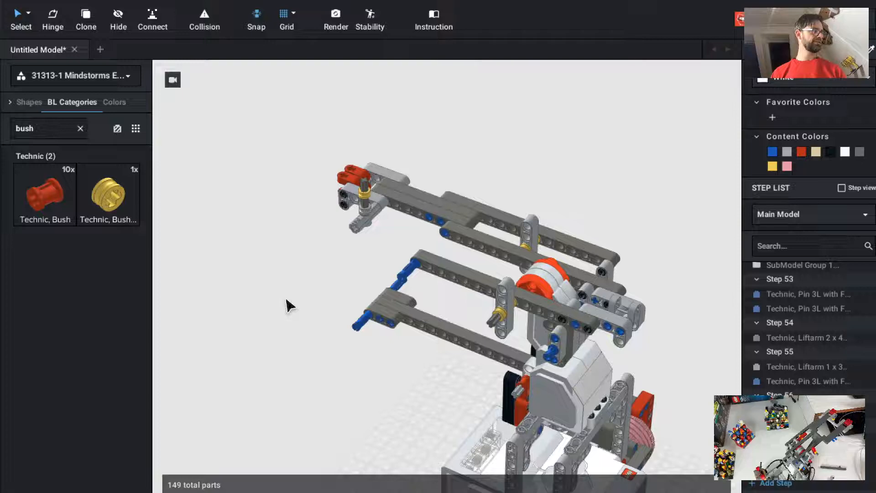
pyautogui.scroll(3, 307, 292)
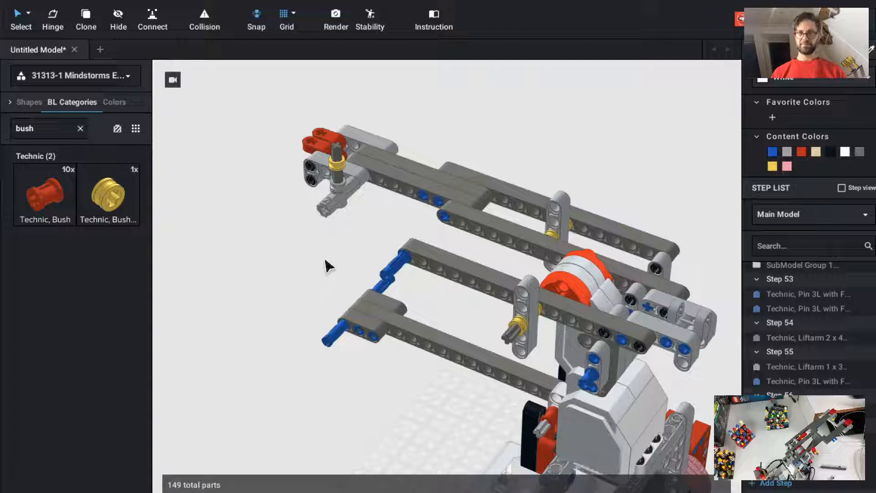
pyautogui.press('super+t')
pyautogui.doubleClick(46, 126)
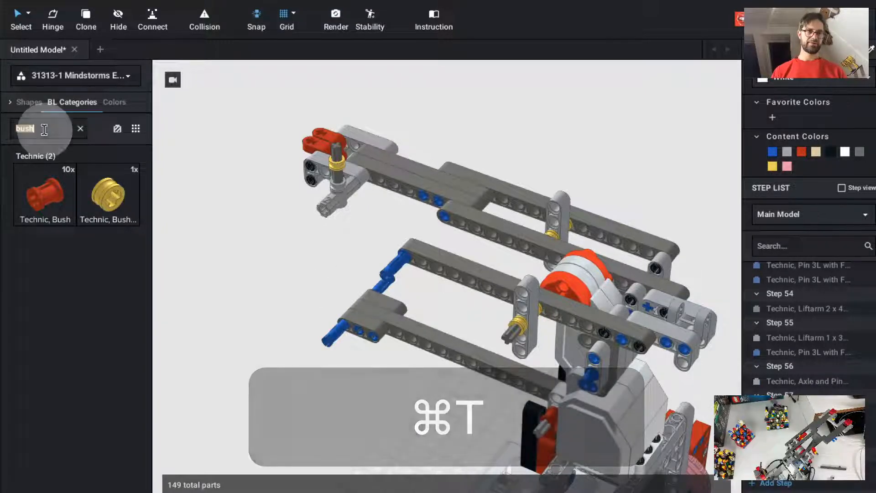
# Insert a Technic Axle 5 into the white connector at the upper arm's end.
pyautogui.write('ax 5')
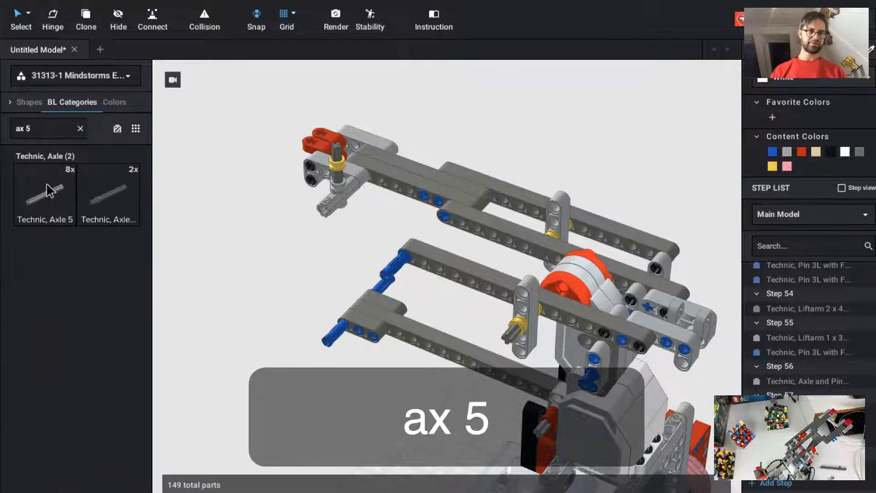
pyautogui.moveTo(45, 192); pyautogui.dragTo(290, 236)
pyautogui.press('Left')
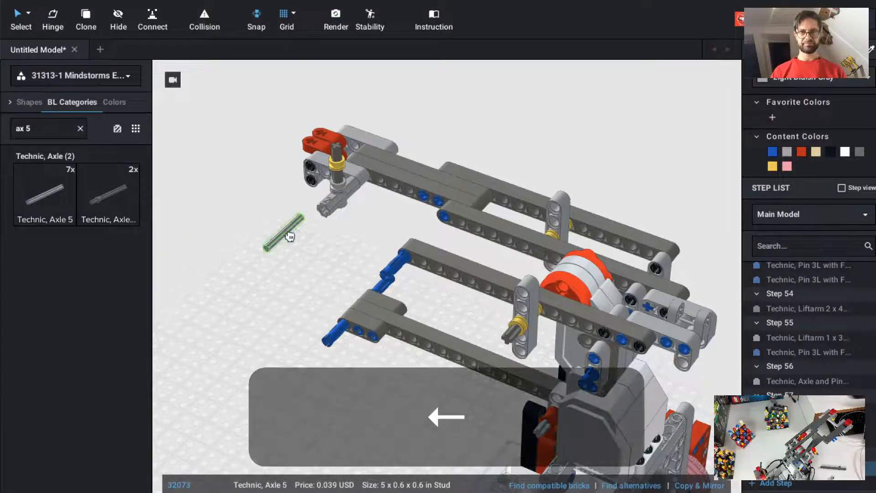
pyautogui.click(313, 227)
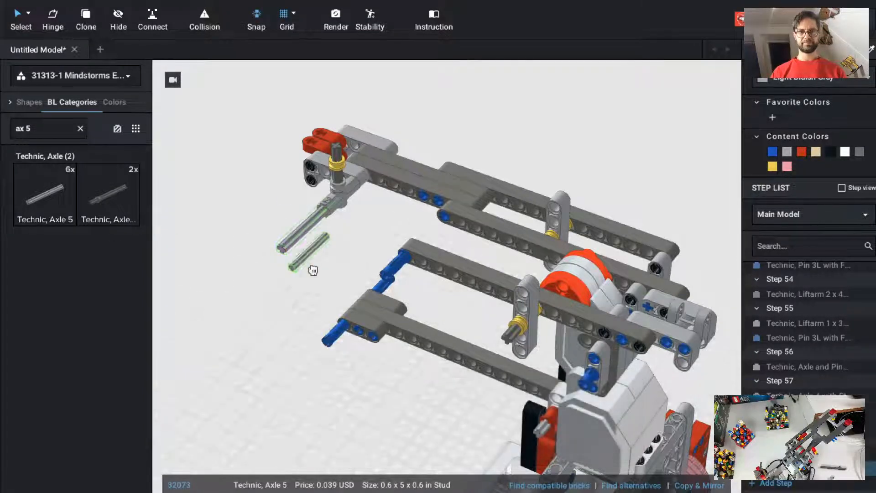
pyautogui.press('Escape')
# In a new step, clone the red connector and liftarm end group beside the lower axle.
pyautogui.press('super+t')
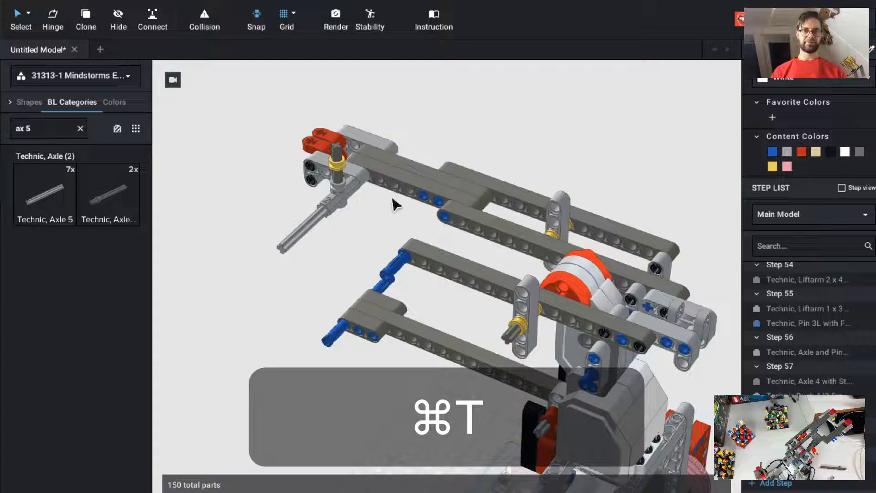
pyautogui.press('c')
pyautogui.click(397, 182)
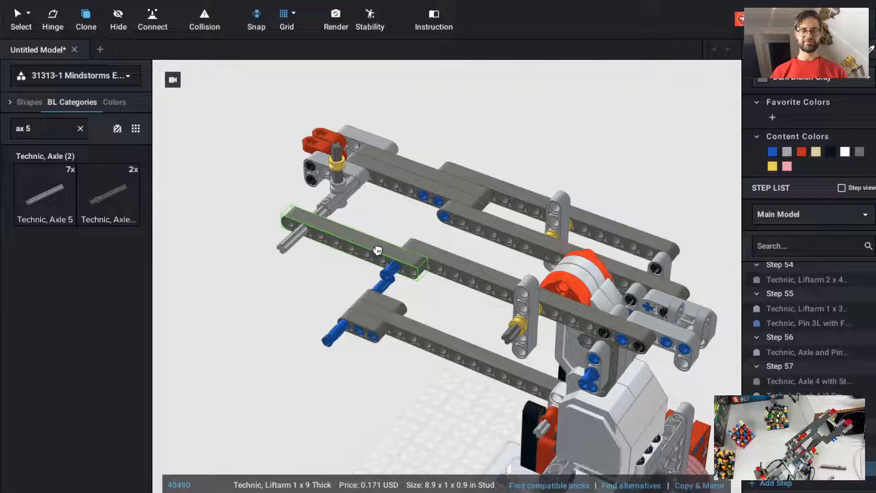
pyautogui.press('Escape')
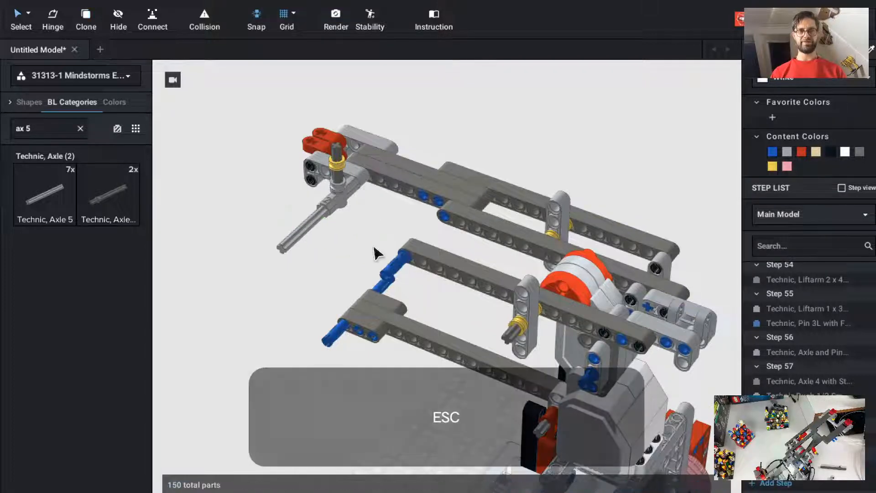
pyautogui.press('c')
pyautogui.click(351, 136)
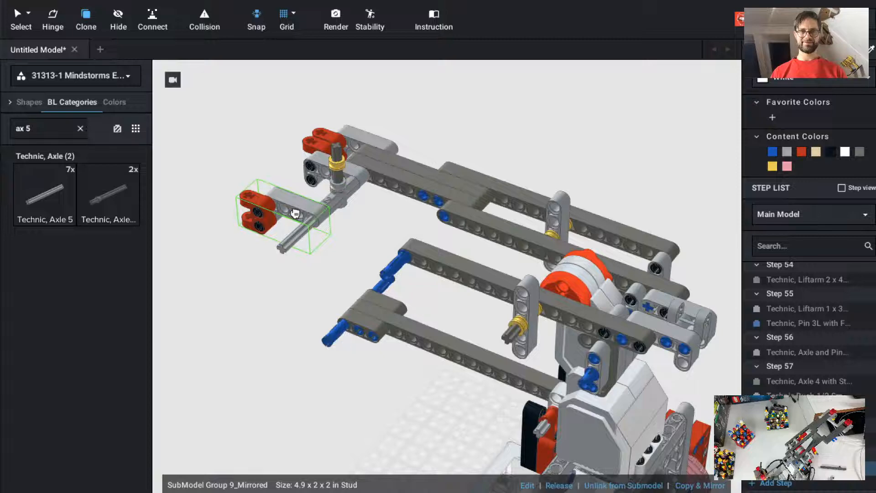
pyautogui.press('Escape')
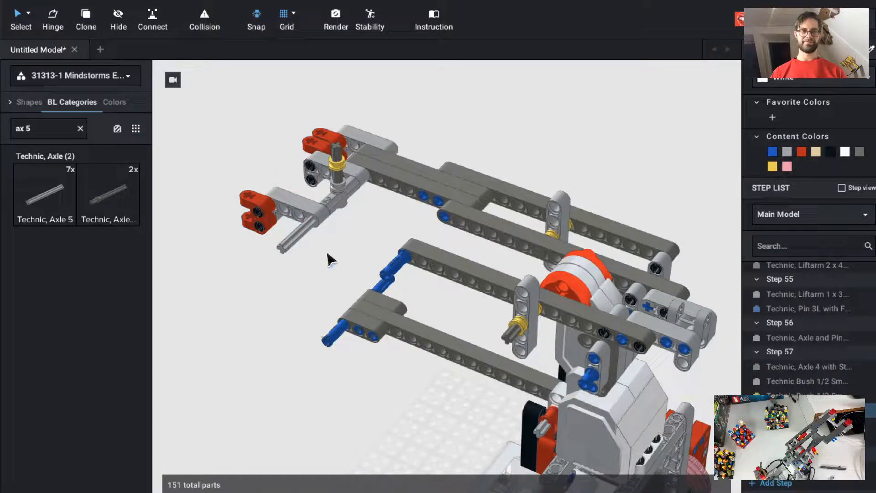
# Clone a 1x9 liftarm along the lower arm.
pyautogui.press('c')
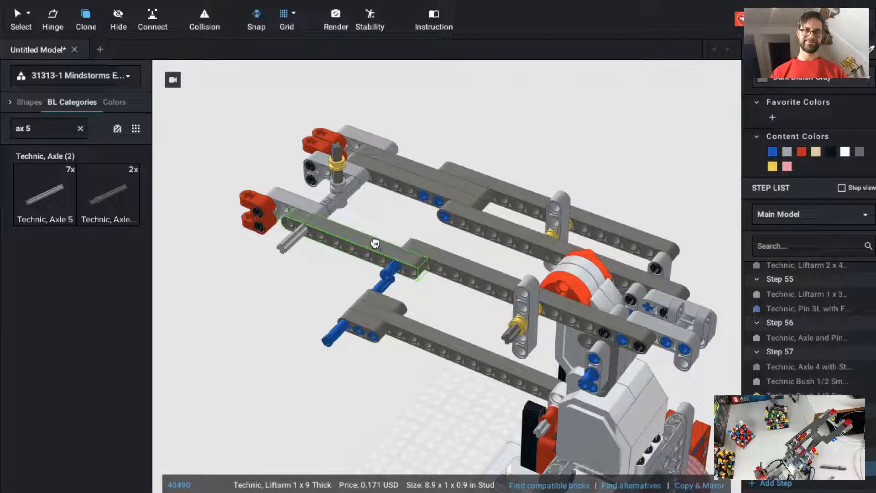
pyautogui.click(379, 247)
pyautogui.press('Escape')
pyautogui.moveTo(494, 141); pyautogui.dragTo(474, 160, button='right')
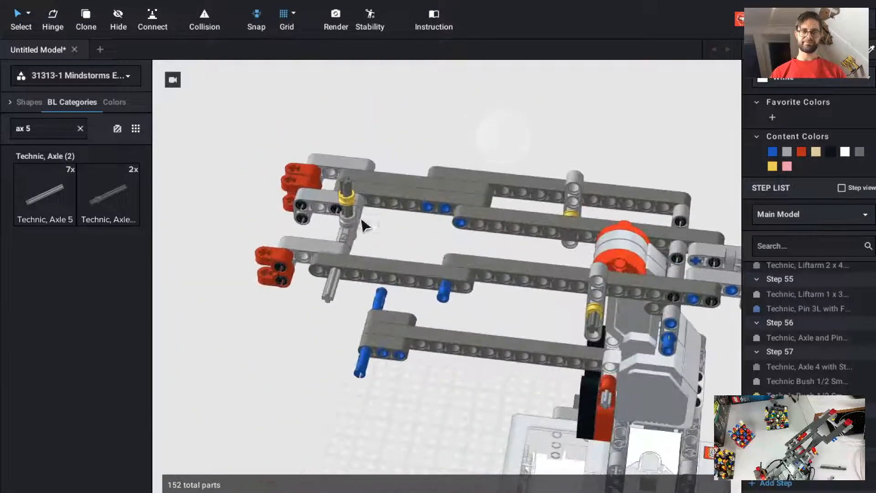
# Move the mirrored red connector group into line with the new liftarm.
pyautogui.click(324, 251)
pyautogui.press('t')
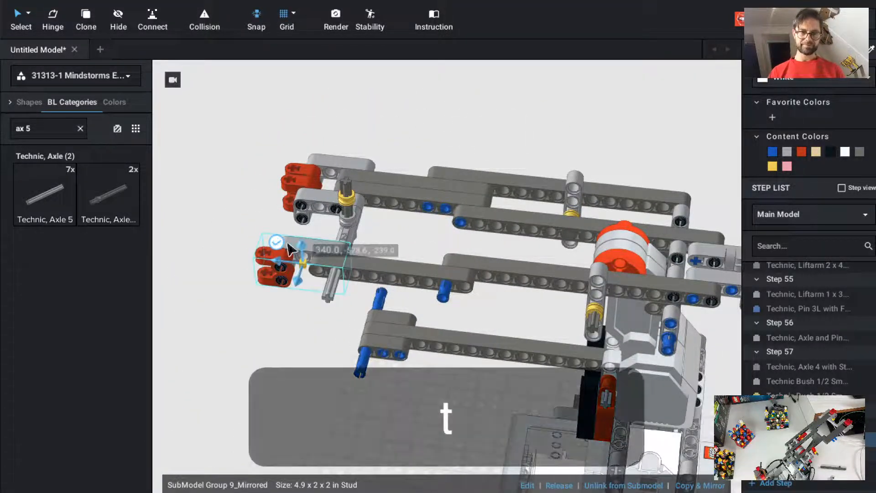
pyautogui.moveTo(292, 270); pyautogui.dragTo(303, 274)
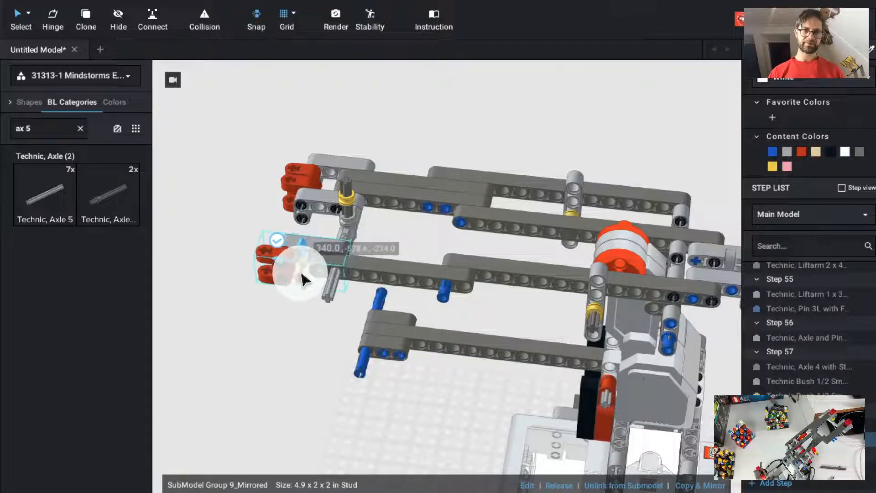
pyautogui.click(418, 234)
# Clone a black friction pin onto the lower arm's end.
pyautogui.press('Up')
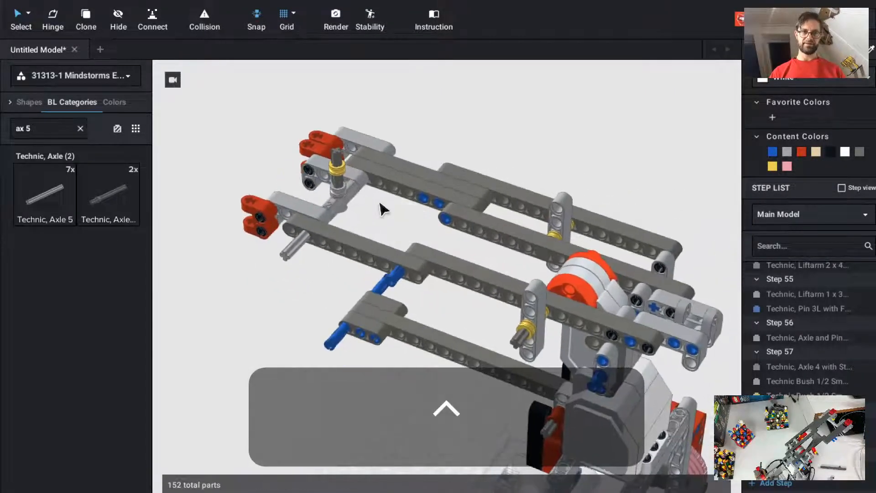
pyautogui.moveTo(392, 231); pyautogui.dragTo(367, 237, button='right')
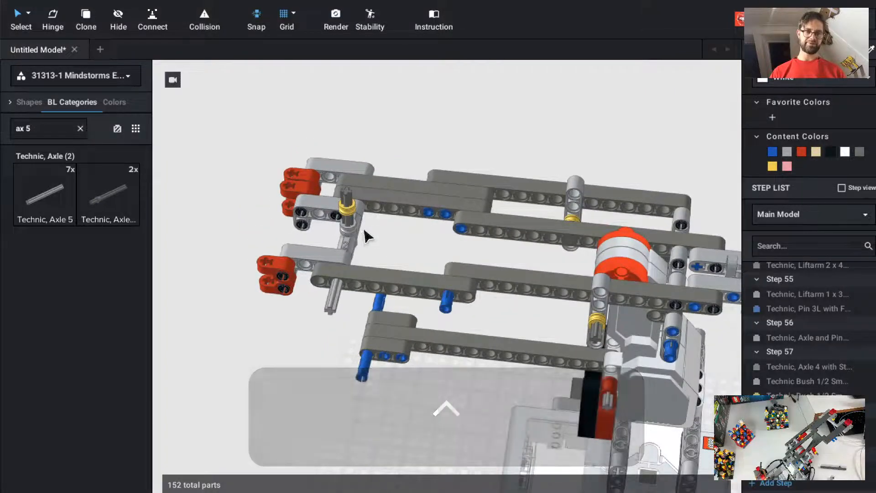
pyautogui.press('c')
pyautogui.click(321, 276)
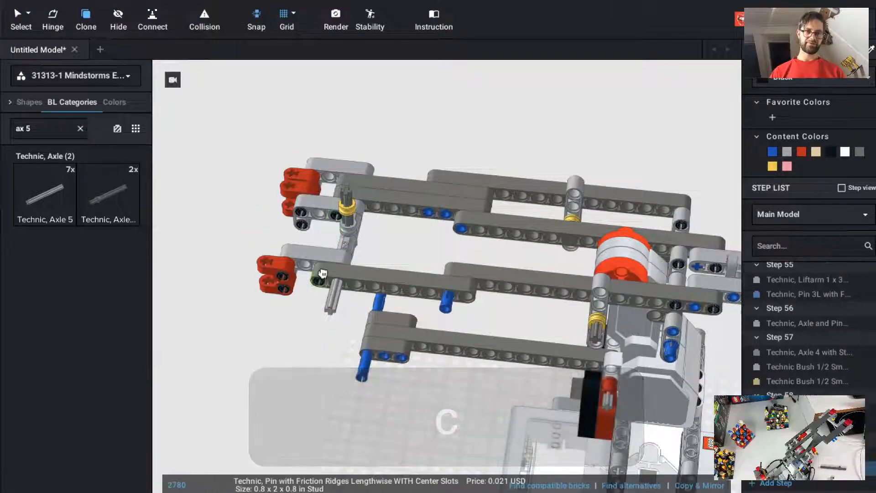
pyautogui.press('Escape')
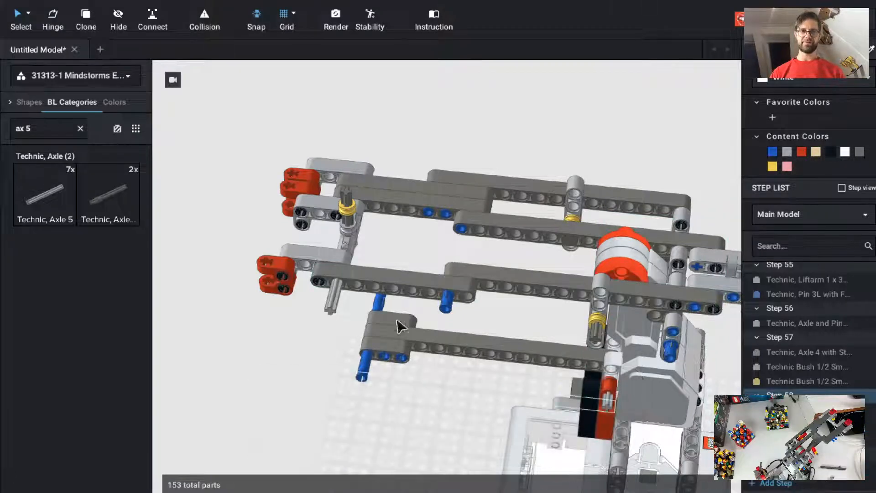
pyautogui.press('Up')
pyautogui.click(256, 374)
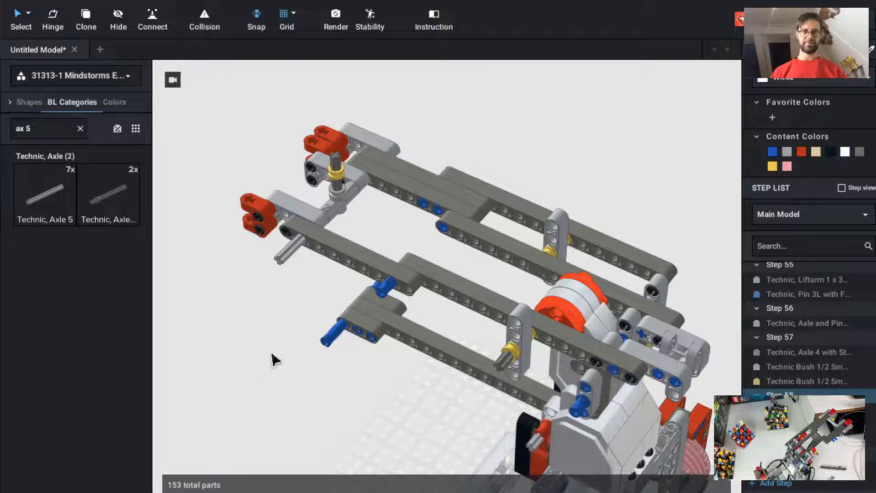
# Clone two blue 3L pins onto the lower beam.
pyautogui.press('c')
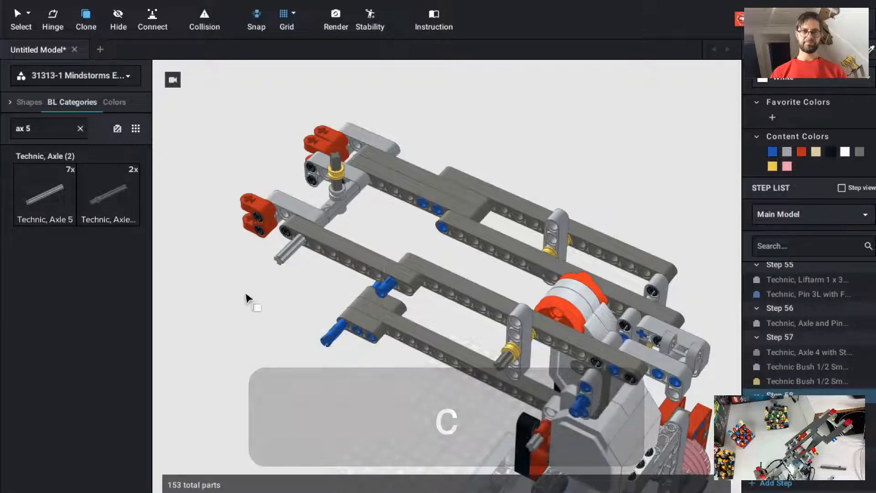
pyautogui.click(676, 383)
pyautogui.press('c')
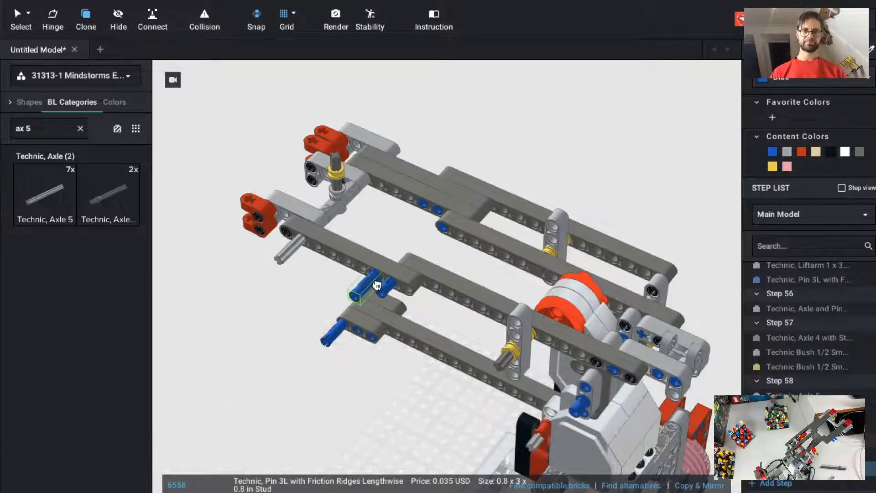
pyautogui.click(377, 285)
pyautogui.click(359, 276)
pyautogui.press('Escape')
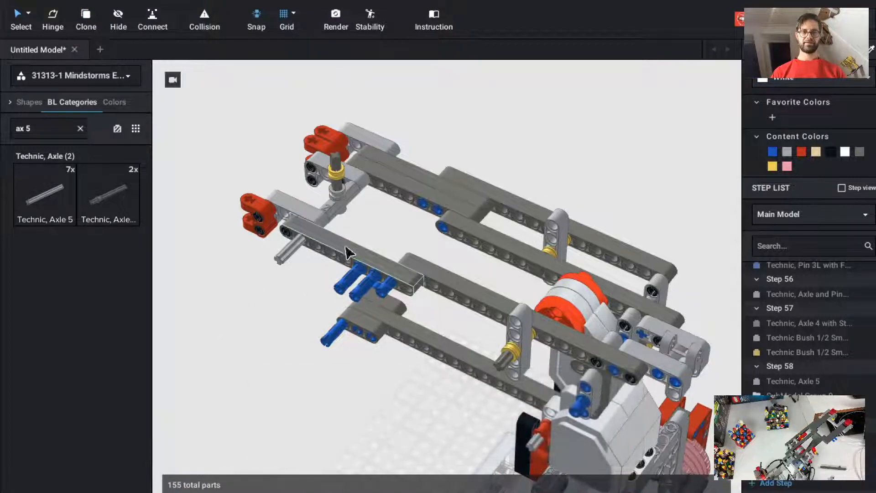
# Clone a second Liftarm 1x9 Thick onto the lower arm.
pyautogui.press('c')
pyautogui.click(345, 252)
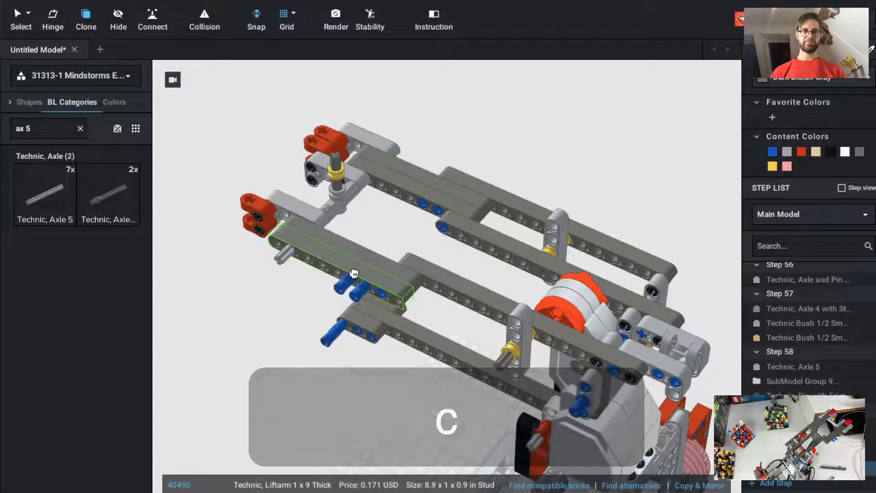
pyautogui.press('Escape')
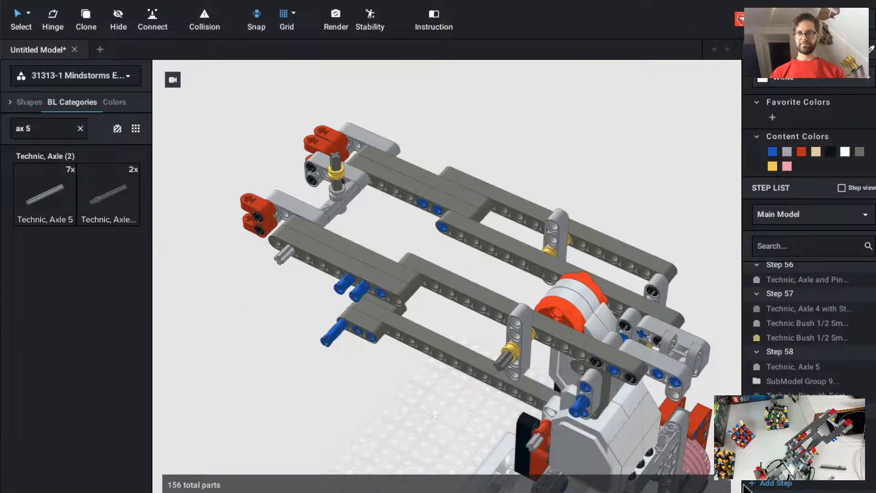
pyautogui.scroll(-1, 768, 489)
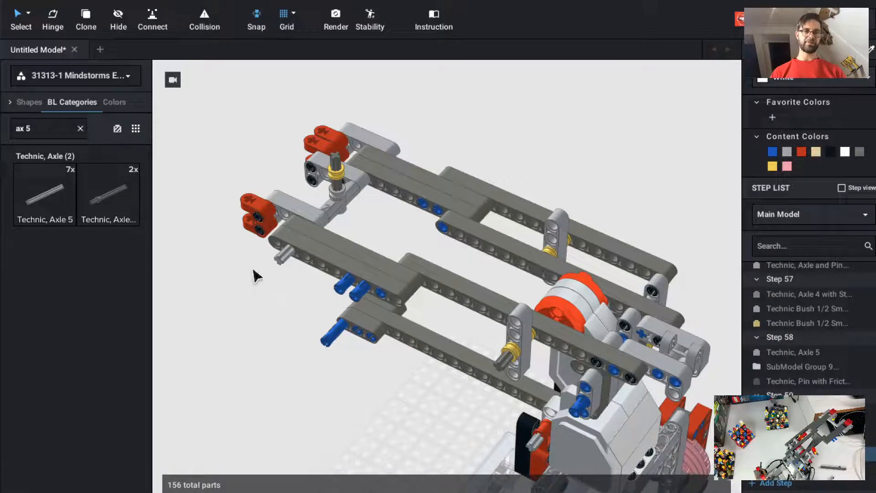
# Clone a black friction pin to the beam end, then start cloning the end group in a new step.
pyautogui.press('c')
pyautogui.click(629, 334)
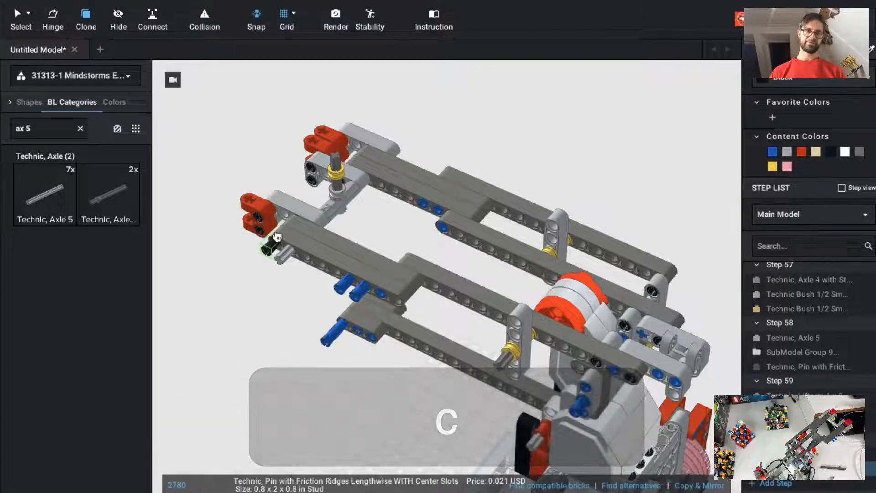
pyautogui.click(272, 249)
pyautogui.press('Escape')
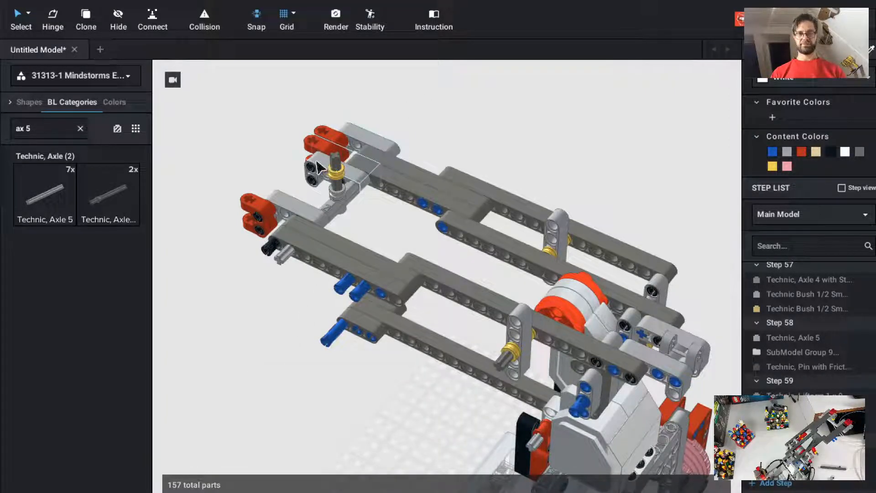
pyautogui.press('super+t')
pyautogui.press('c')
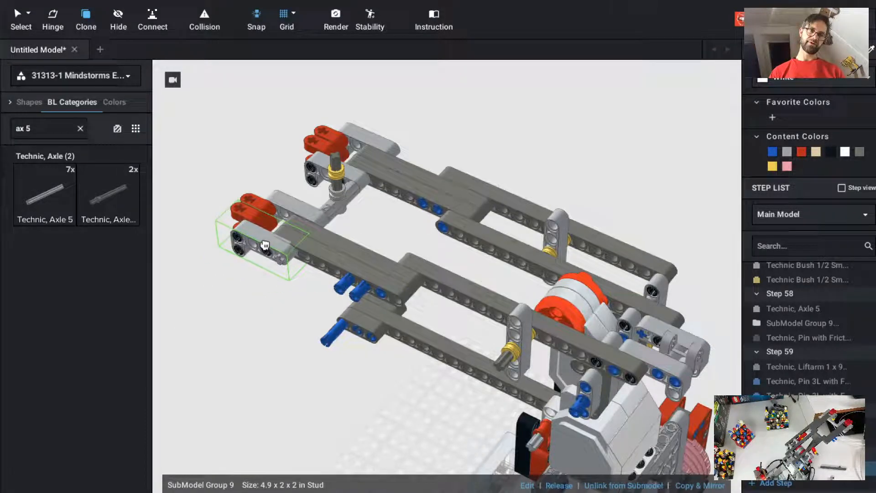
# Place the cloned red connector and grey liftarm group onto the doubled lower arm's end.
pyautogui.press('Escape')
pyautogui.scroll(3, 271, 289)
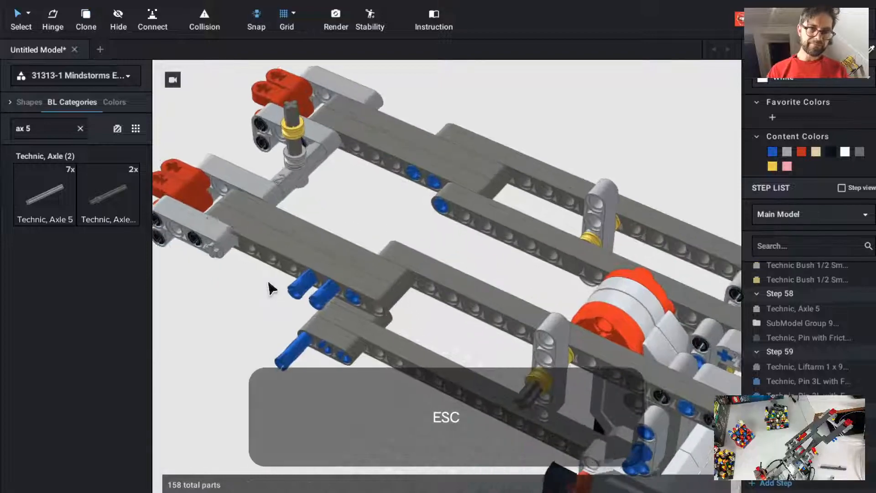
pyautogui.moveTo(225, 336)
pyautogui.keyDown('ctrl'); pyautogui.mouseDown()
pyautogui.moveTo(250, 333)
pyautogui.moveTo(225, 337)
pyautogui.mouseUp(); pyautogui.keyUp('ctrl')
pyautogui.keyDown('super'); pyautogui.click(210, 273); pyautogui.keyUp('super')
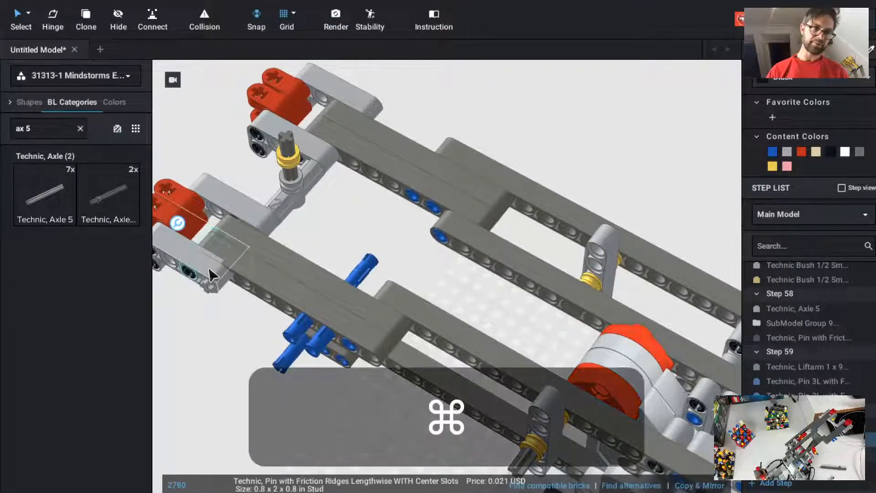
pyautogui.keyDown('super'); pyautogui.click(210, 274); pyautogui.keyUp('super')
pyautogui.click(208, 280)
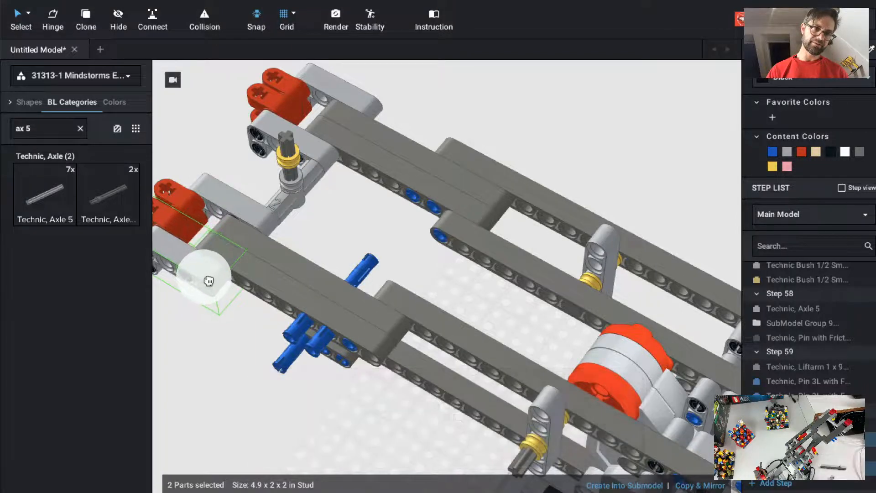
pyautogui.moveTo(208, 283)
pyautogui.mouseDown()
pyautogui.moveTo(214, 357)
pyautogui.moveTo(199, 256)
pyautogui.moveTo(204, 268)
pyautogui.mouseUp()
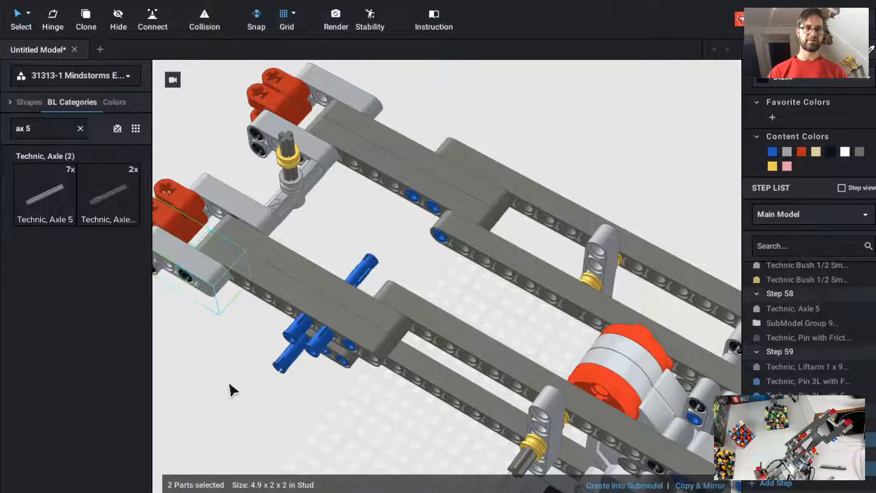
pyautogui.click(231, 406)
pyautogui.scroll(-5, 229, 404)
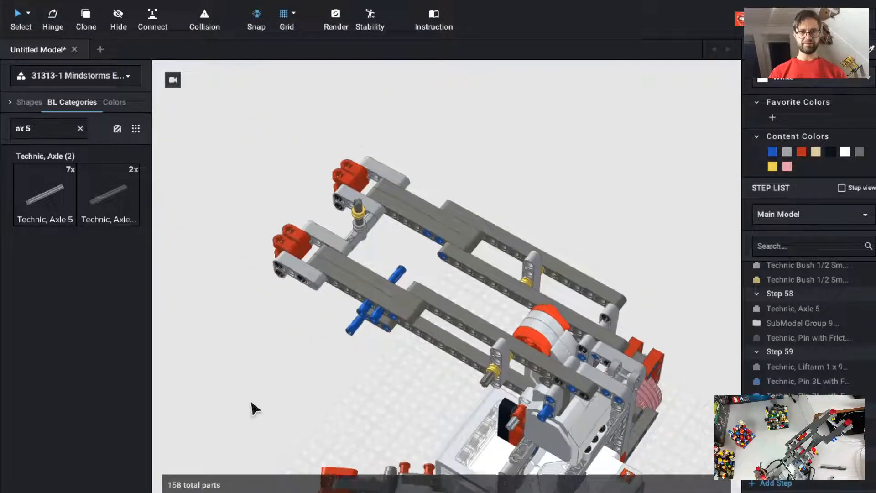
pyautogui.keyDown('shift'); pyautogui.moveTo(292, 382); pyautogui.dragTo(323, 336, button='right'); pyautogui.keyUp('shift')
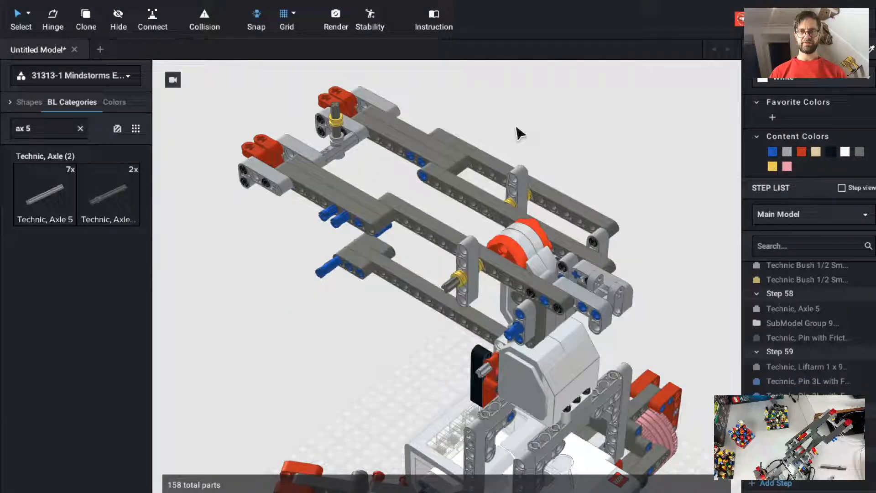
# Mirror SubModel Group 10 and nudge the mirrored arm group left beside the upper arm pair.
pyautogui.click(476, 160)
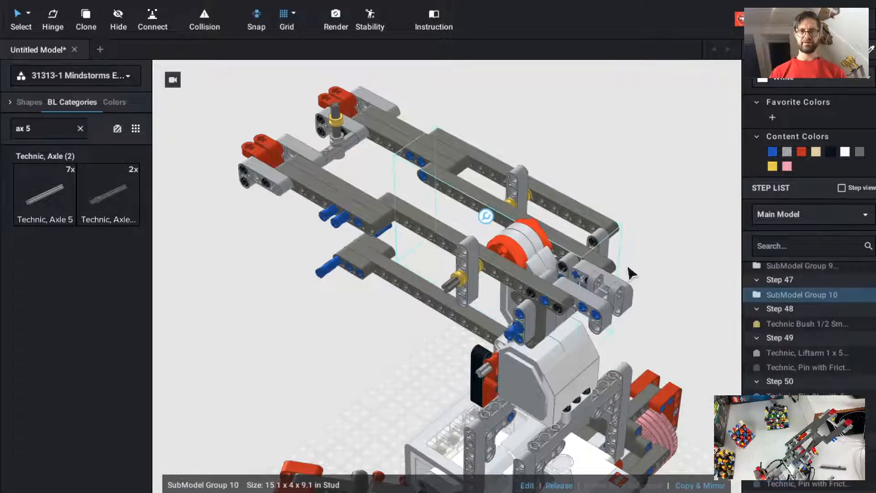
pyautogui.click(697, 485)
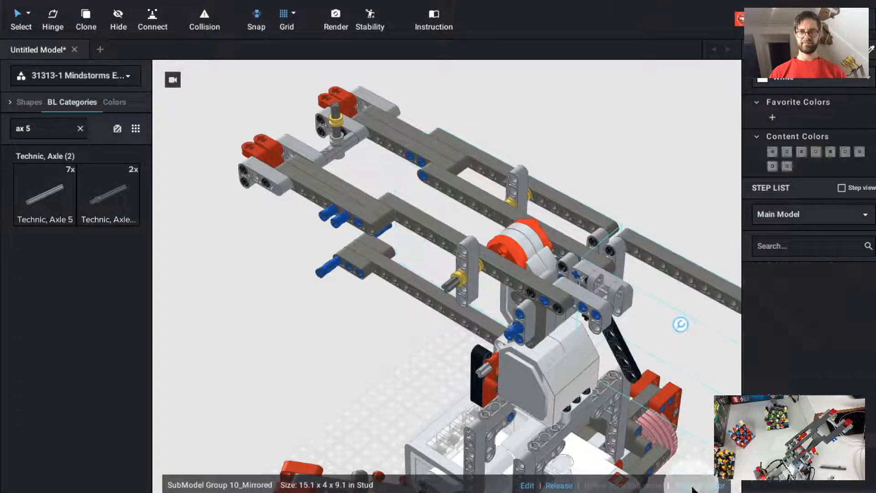
pyautogui.click(692, 288)
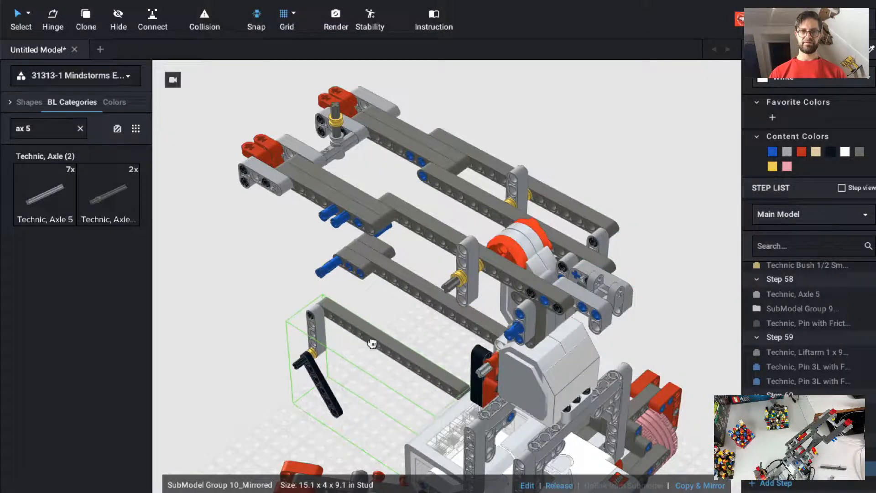
pyautogui.press('Left')
pyautogui.press('Left')
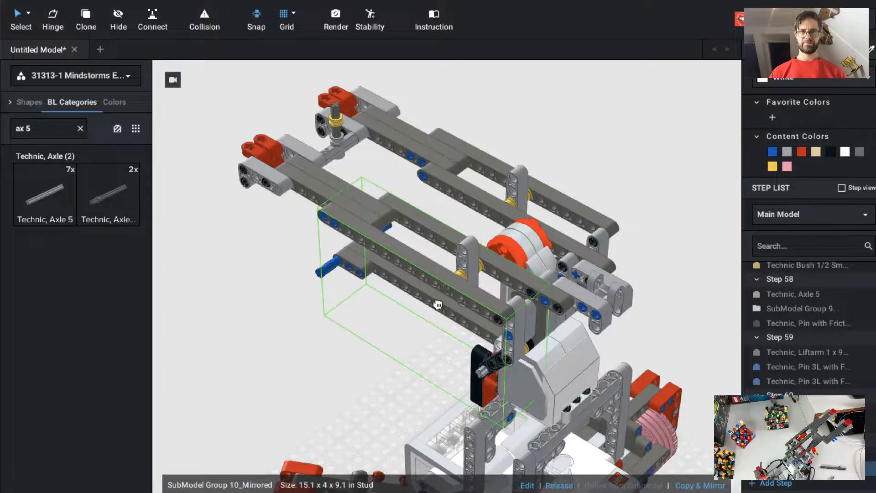
pyautogui.click(634, 194)
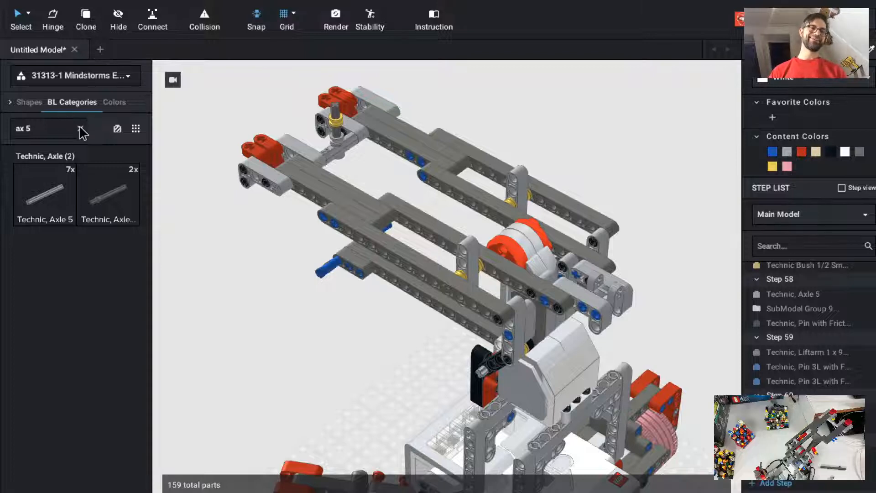
# Find 'ax 6' and place a Technic Axle 6 through the liftarm hole beside the motor.
pyautogui.write('ax')
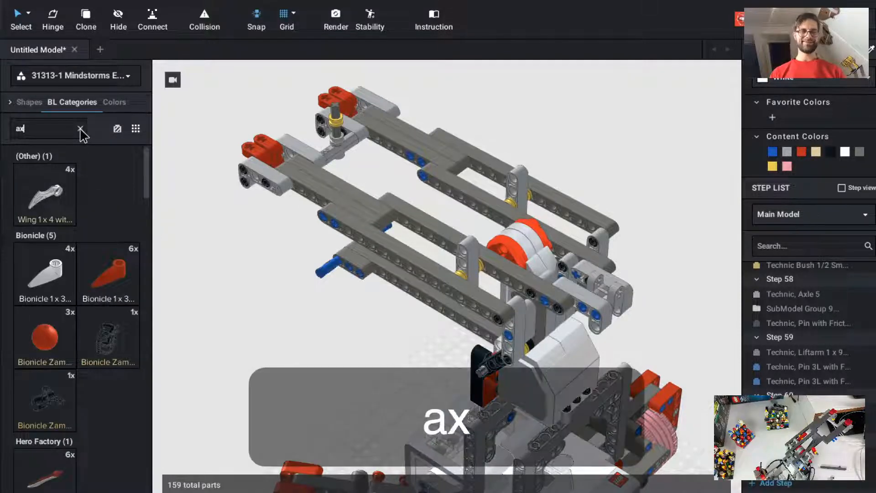
pyautogui.write(' 6')
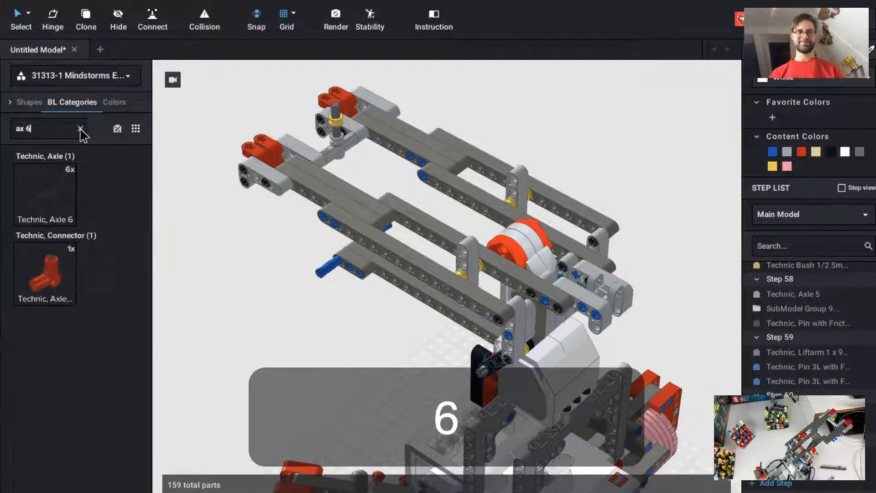
pyautogui.moveTo(312, 253); pyautogui.dragTo(629, 302)
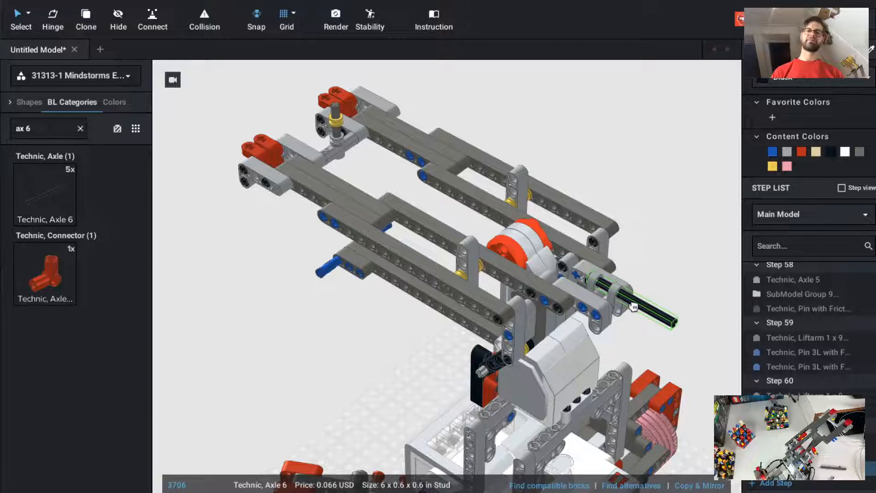
pyautogui.moveTo(633, 306); pyautogui.dragTo(660, 223)
pyautogui.press('Escape')
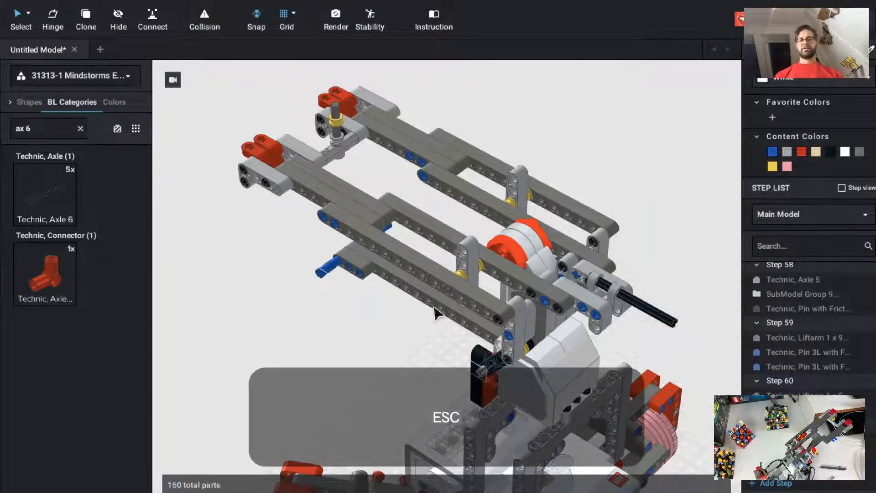
# Select the mirrored arm submodel and adjust the zoom around it.
pyautogui.click(442, 288)
pyautogui.scroll(3, 442, 286)
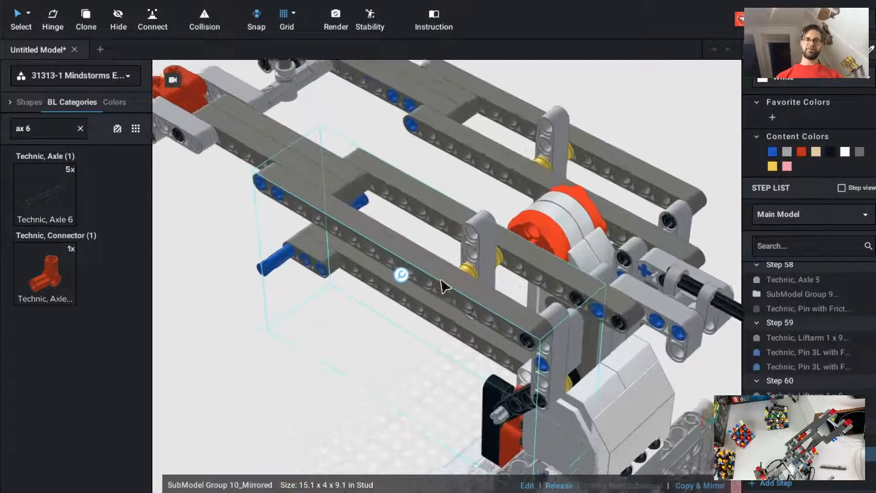
pyautogui.scroll(-2, 442, 287)
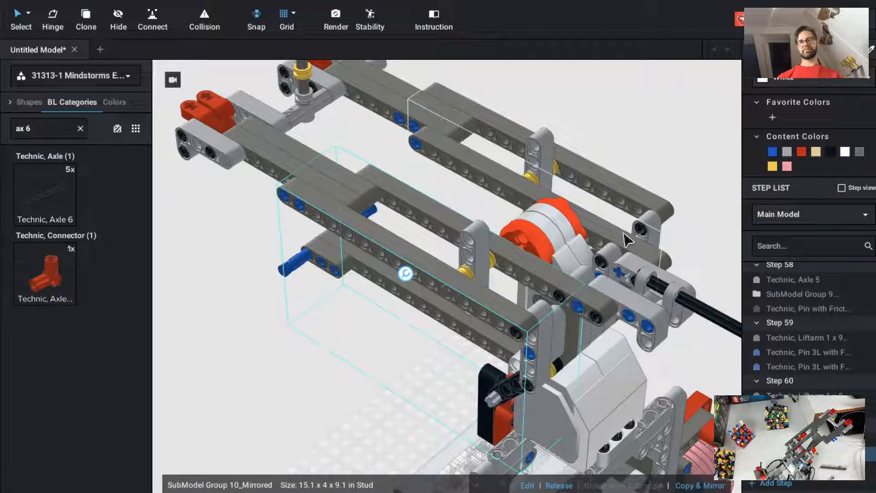
pyautogui.scroll(-3, 629, 269)
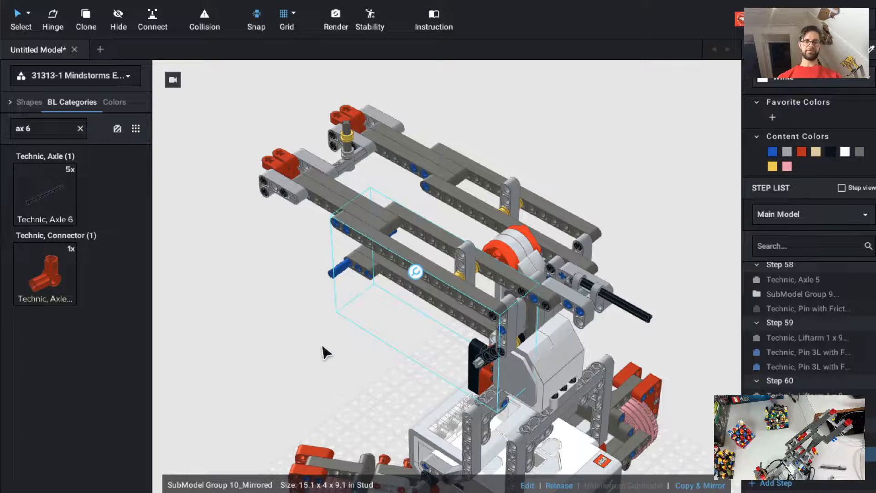
# Save the model to the Desktop as 'omnibot camera'.
pyautogui.press('super+s')
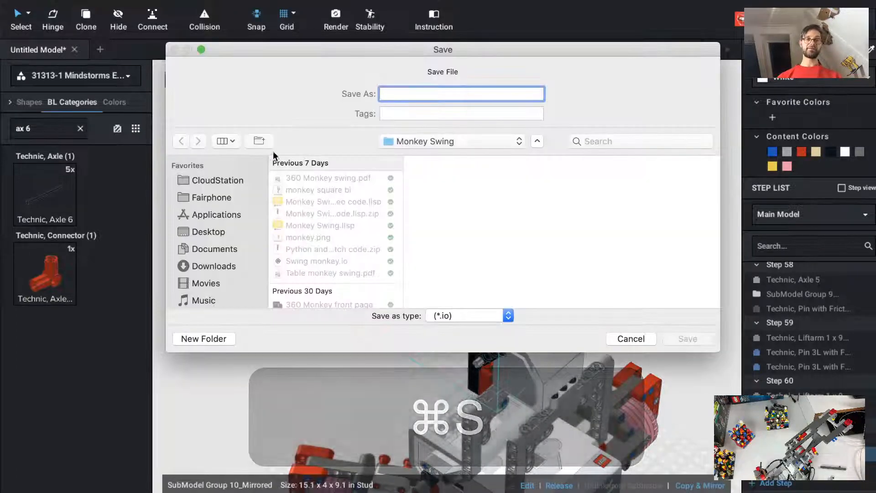
pyautogui.write('omn')
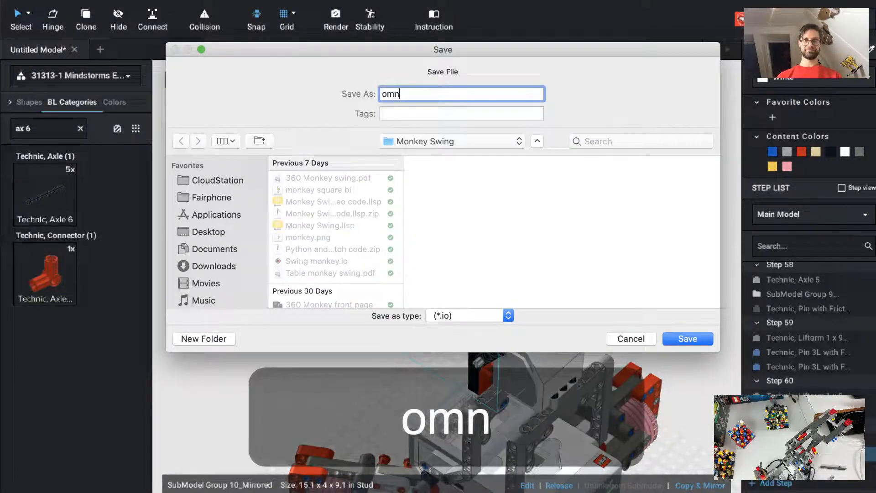
pyautogui.write('ibot camera')
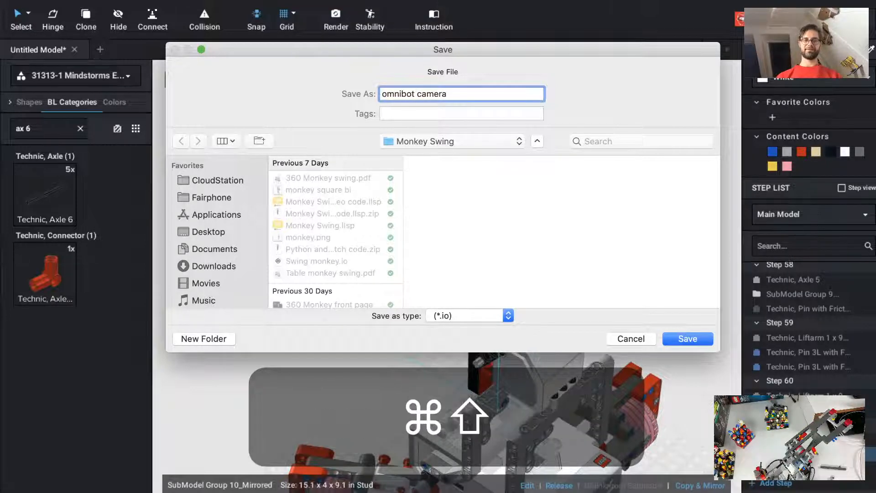
pyautogui.press('super+shift+d')
pyautogui.press('Return')
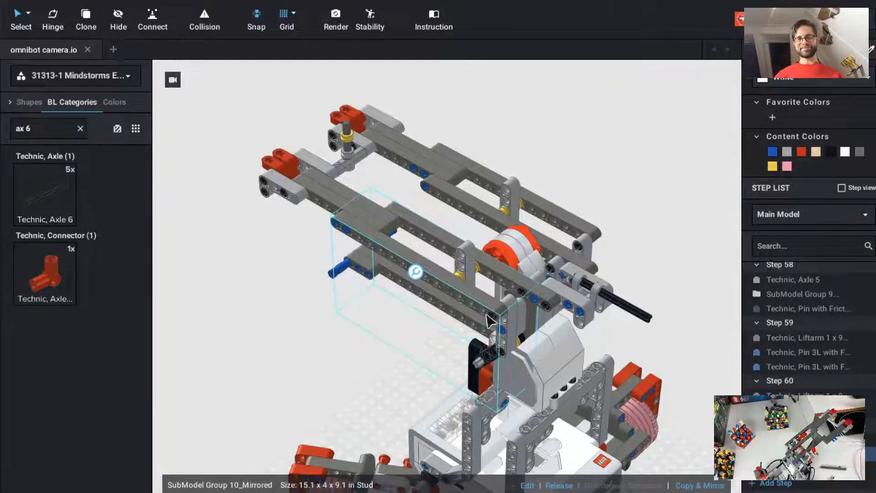
# Release the mirrored arm submodel into loose parts.
pyautogui.scroll(3, 586, 282)
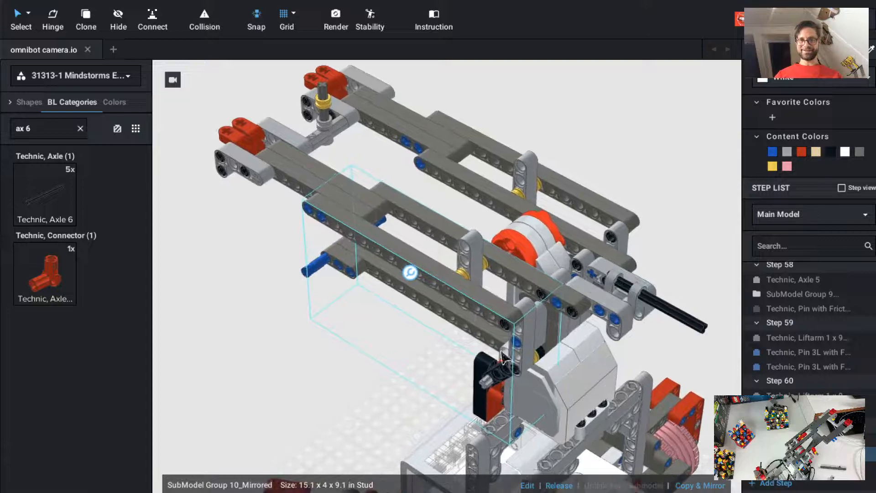
pyautogui.click(552, 486)
pyautogui.hotkey('ctrl', 'z')
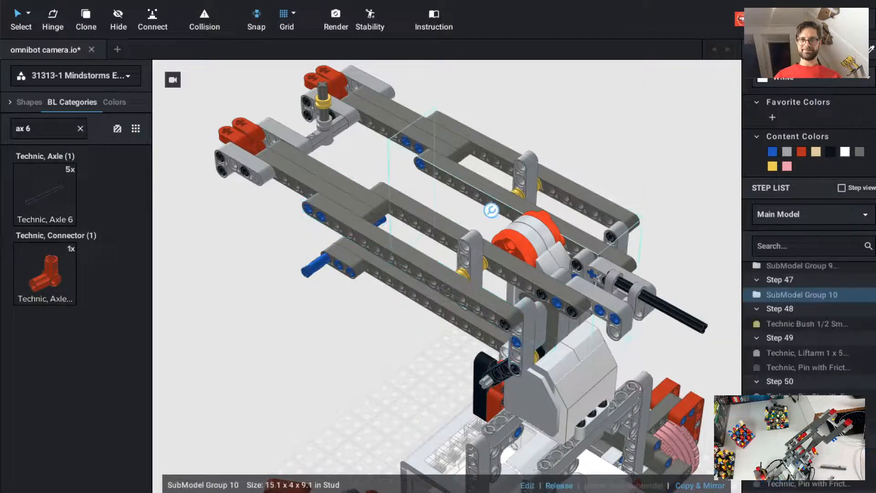
pyautogui.click(566, 486)
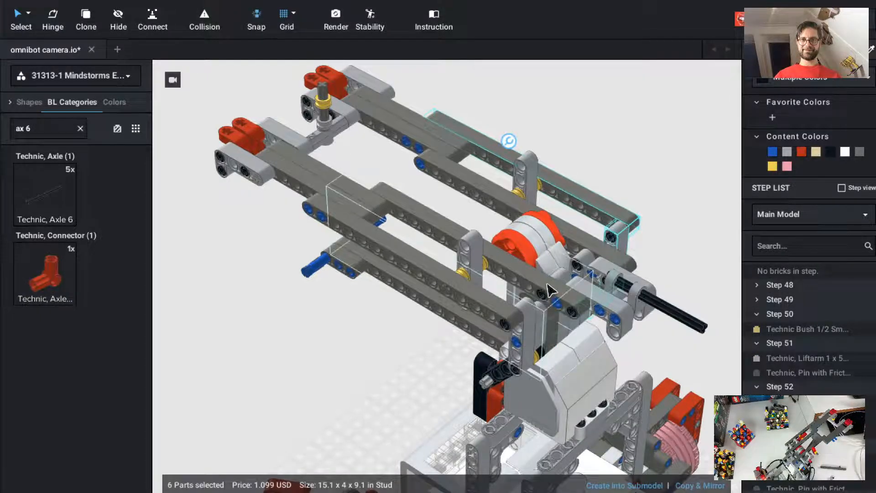
# Select SubModel Group 11_Mirrored and try moving it, undoing the move.
pyautogui.click(543, 297)
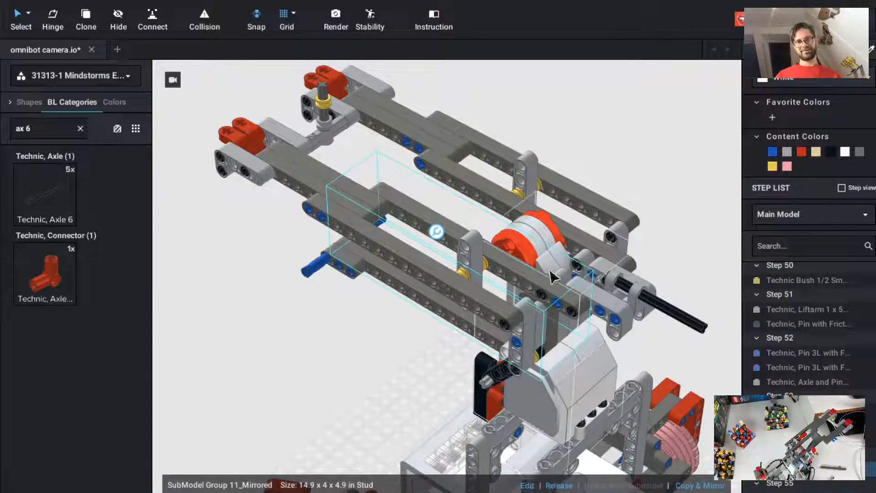
pyautogui.click(645, 180)
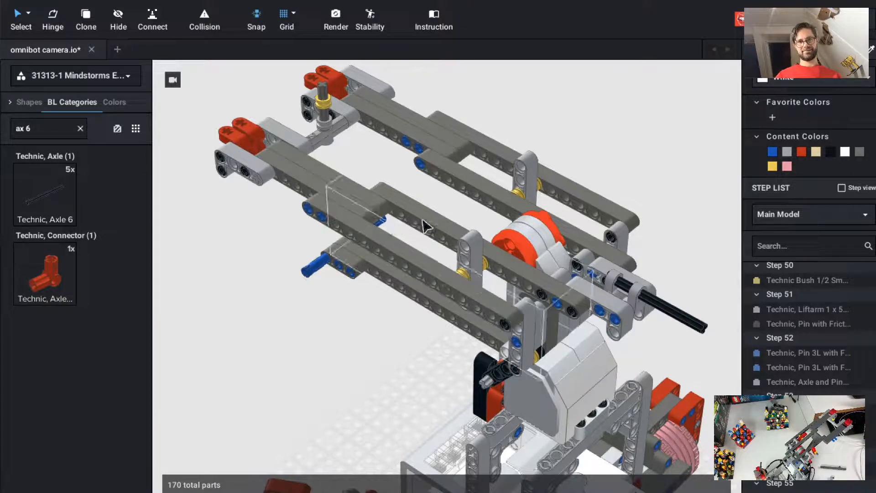
pyautogui.click(434, 228)
pyautogui.moveTo(429, 226)
pyautogui.mouseDown()
pyautogui.moveTo(436, 189)
pyautogui.moveTo(426, 217)
pyautogui.mouseUp()
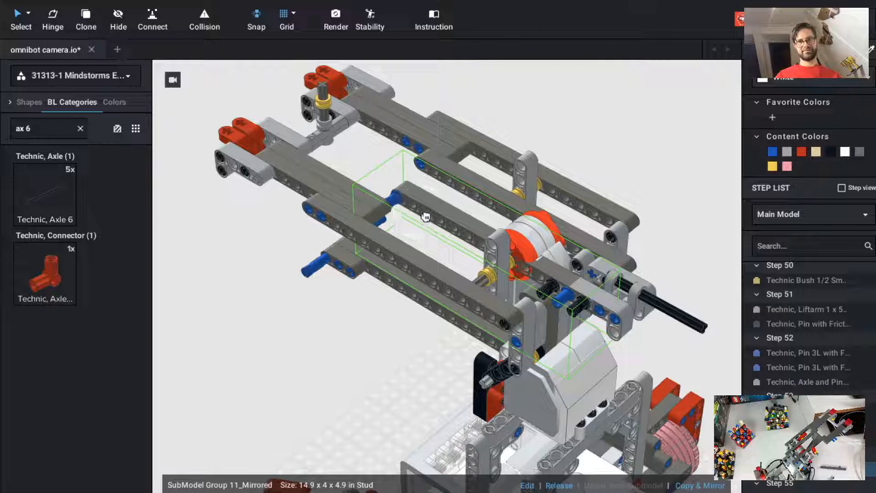
pyautogui.press('super+z')
pyautogui.press('super+z')
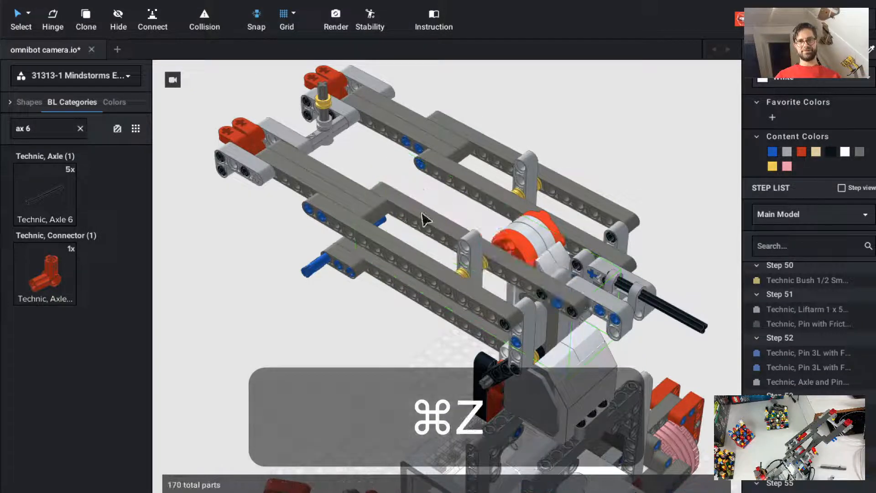
# Start rotating the 37-part arm group with R, pivoting on the hinge.
pyautogui.click(543, 296)
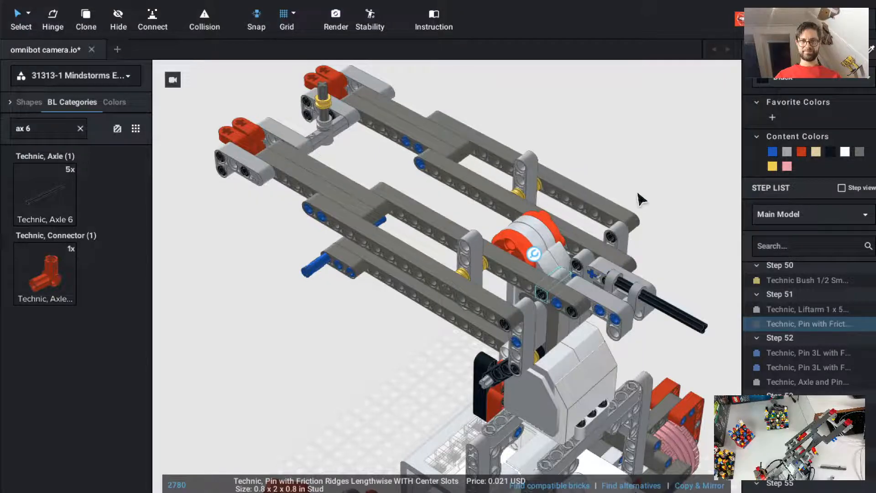
pyautogui.press('r')
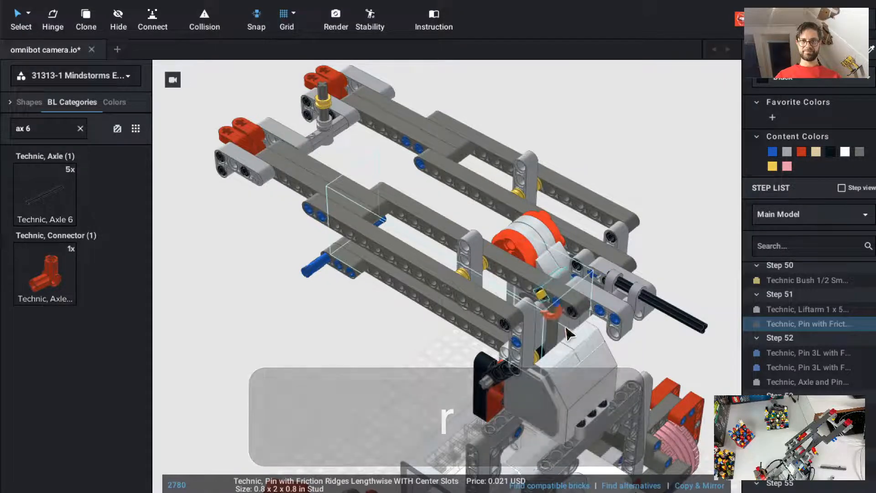
pyautogui.press('Escape')
pyautogui.press('Escape')
pyautogui.click(564, 294)
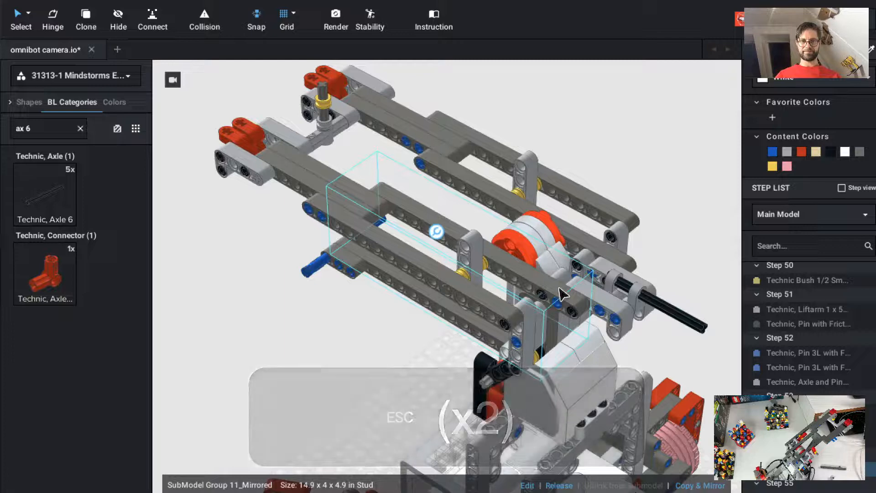
pyautogui.press('r')
pyautogui.click(544, 296)
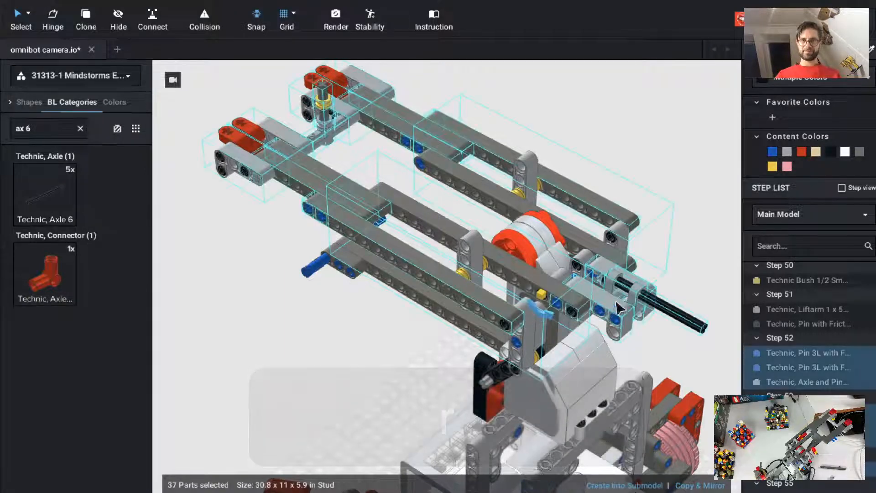
# Tilt the 37-part arm assembly about its hinge and orbit to a side-on view.
pyautogui.moveTo(545, 319); pyautogui.dragTo(518, 382)
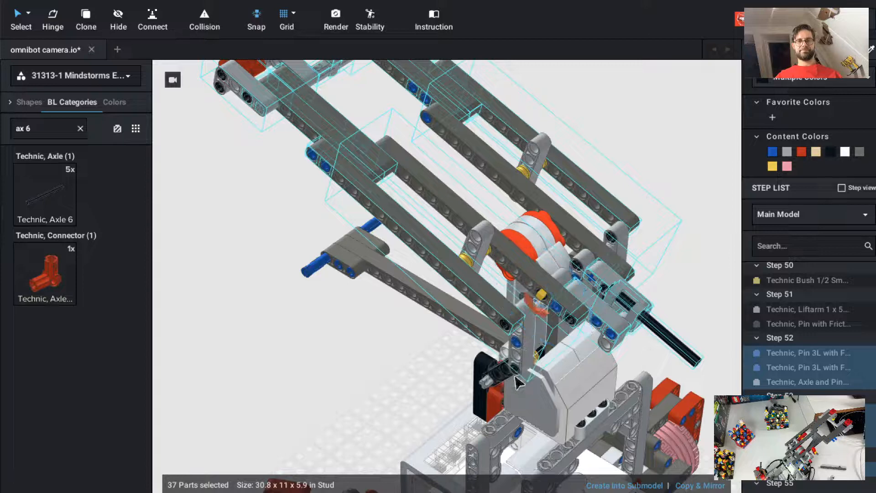
pyautogui.press('Up')
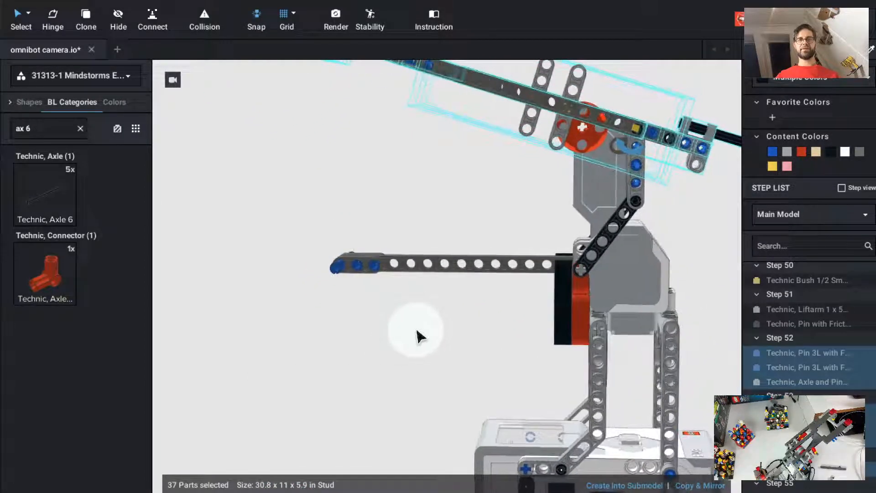
pyautogui.press('Up')
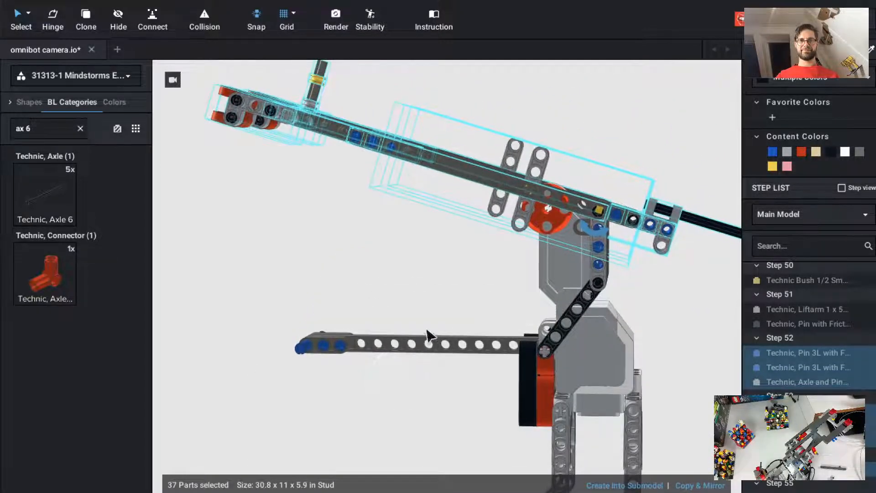
# Swing the SubModel Group 8 liftarm on the motor upward to a diagonal tilt.
pyautogui.click(437, 354)
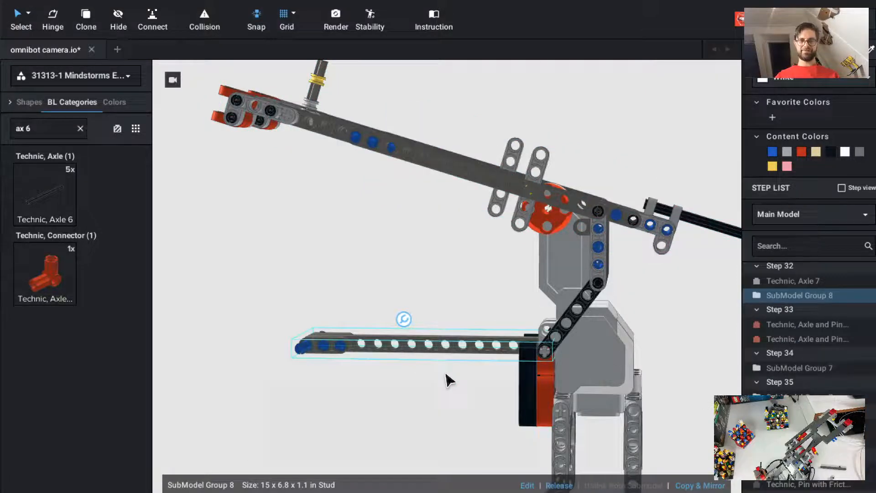
pyautogui.press('r')
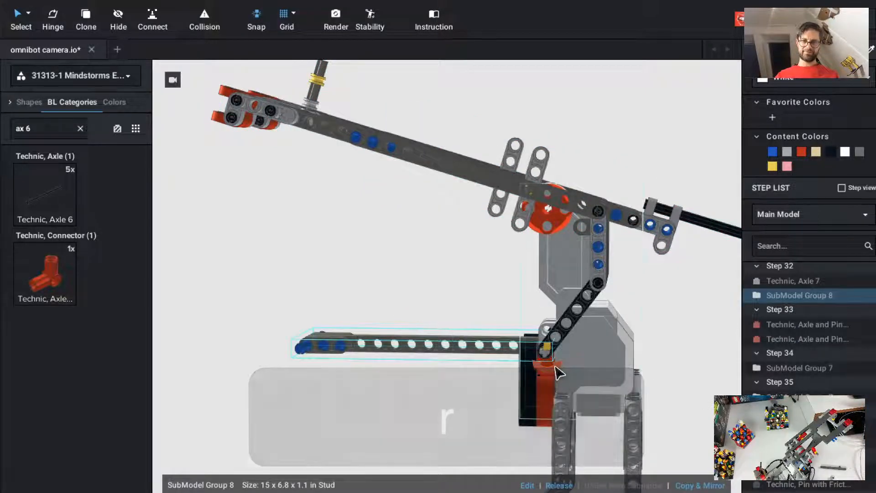
pyautogui.moveTo(553, 367); pyautogui.dragTo(534, 411)
pyautogui.click(433, 393)
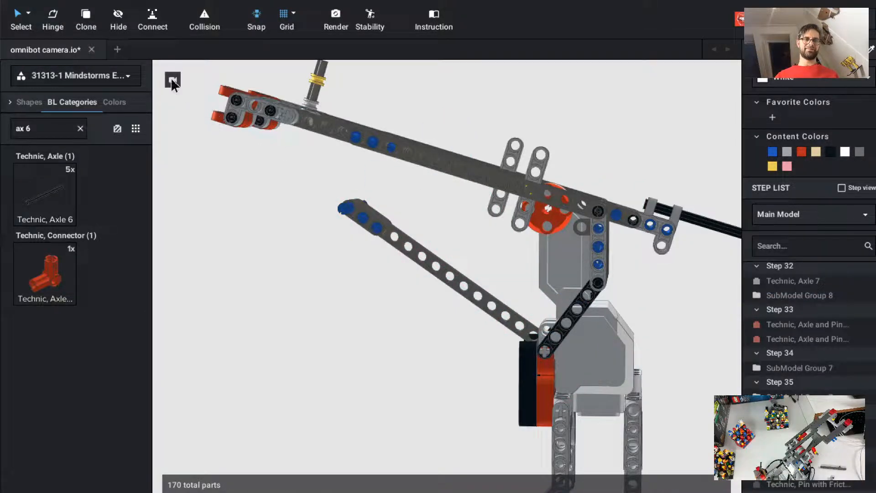
# In side view, rotate the diagonal liftarm about its red connector pivot toward about 49°.
pyautogui.moveTo(172, 79)
pyautogui.click(250, 80)
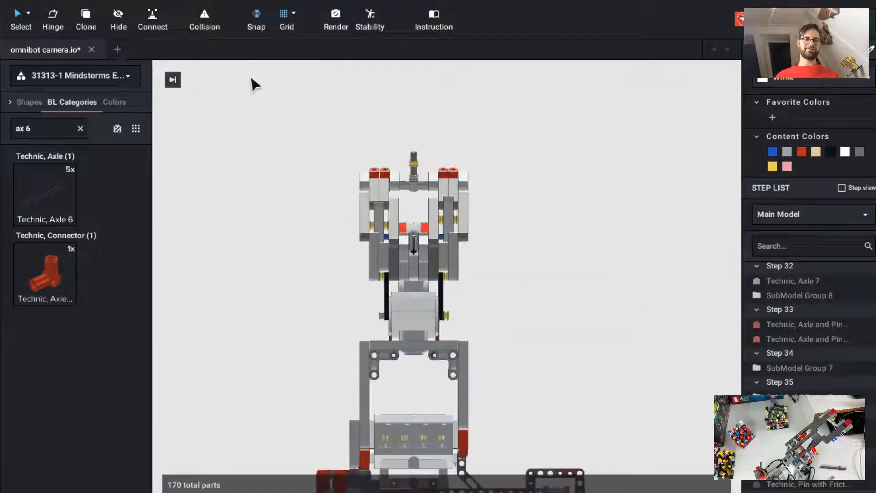
pyautogui.moveTo(171, 78)
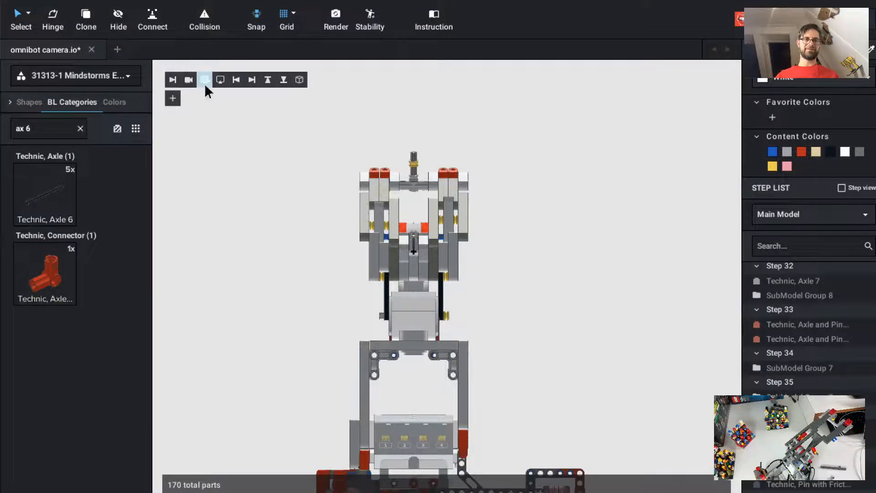
pyautogui.click(220, 80)
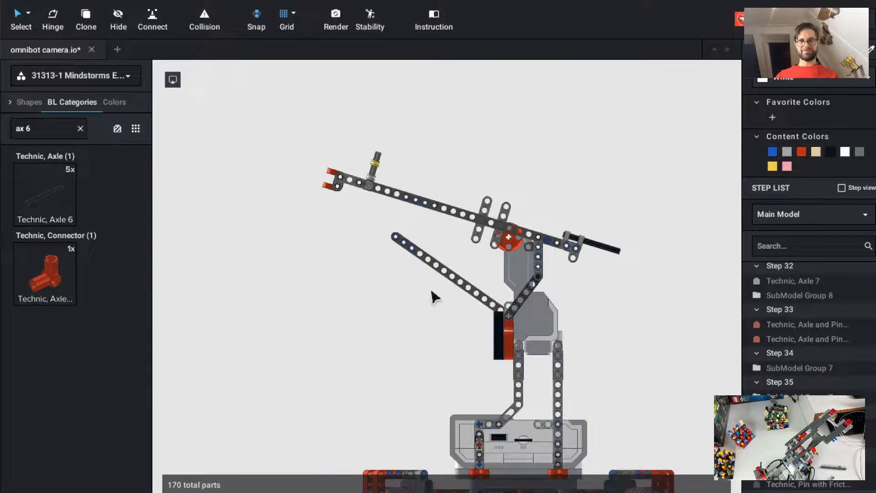
pyautogui.scroll(3, 432, 290)
pyautogui.scroll(4, 432, 297)
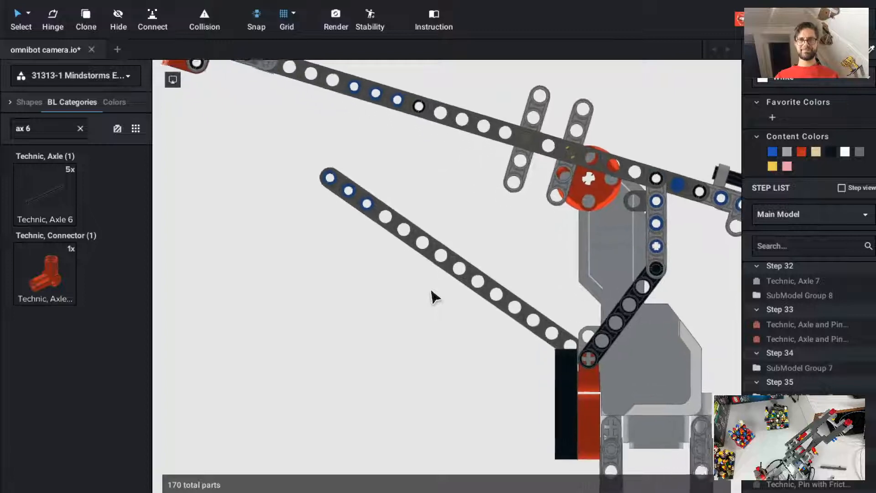
pyautogui.click(471, 283)
pyautogui.press('r')
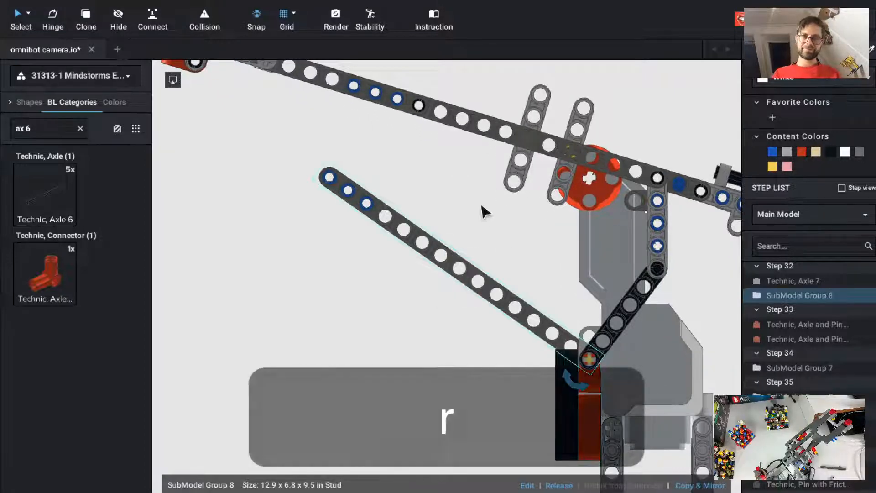
pyautogui.click(569, 383)
pyautogui.moveTo(571, 388); pyautogui.dragTo(480, 420)
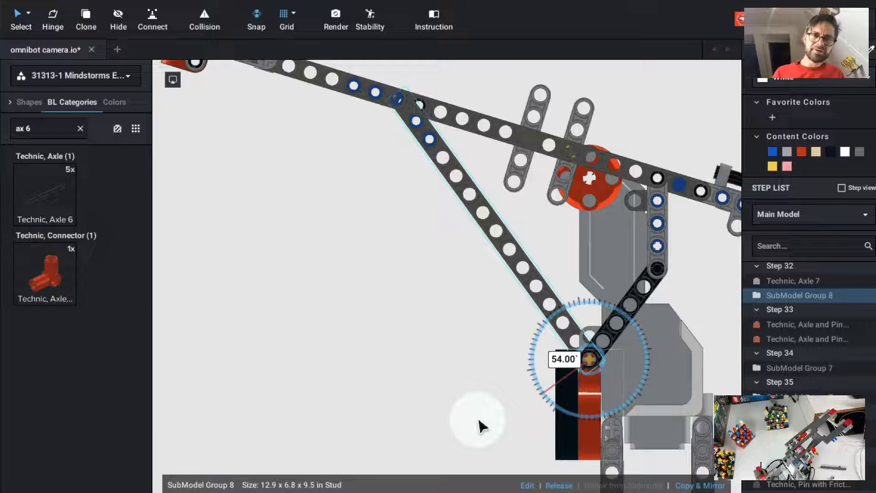
pyautogui.moveTo(479, 420); pyautogui.dragTo(488, 479)
# Rotate the 37-part upper arm assembly around its pin to a new angle.
pyautogui.click(456, 119)
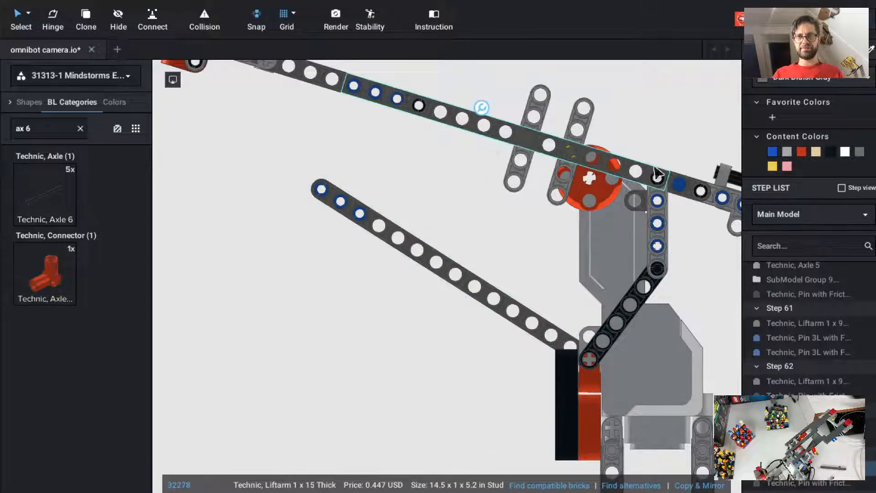
pyautogui.press('r')
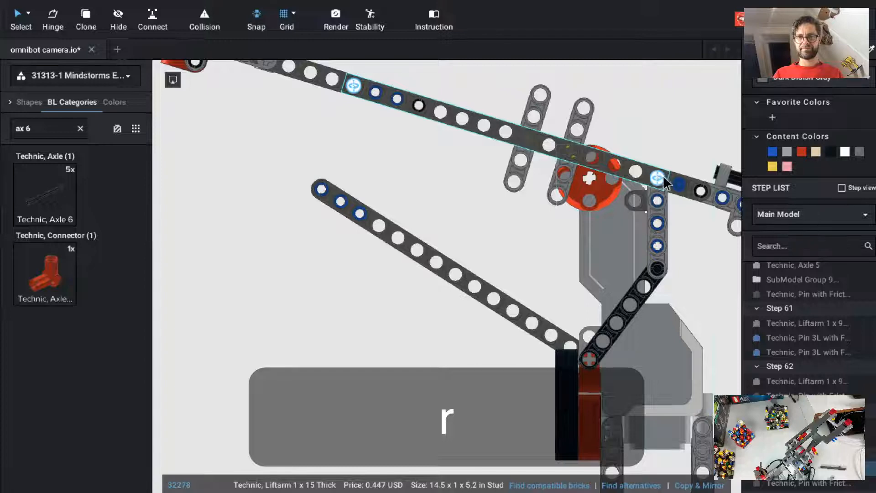
pyautogui.click(659, 180)
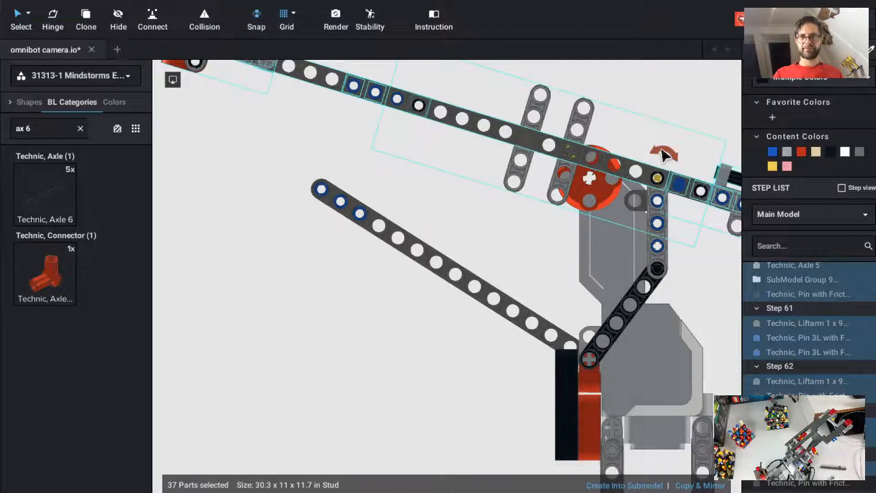
pyautogui.moveTo(663, 152); pyautogui.dragTo(663, 151)
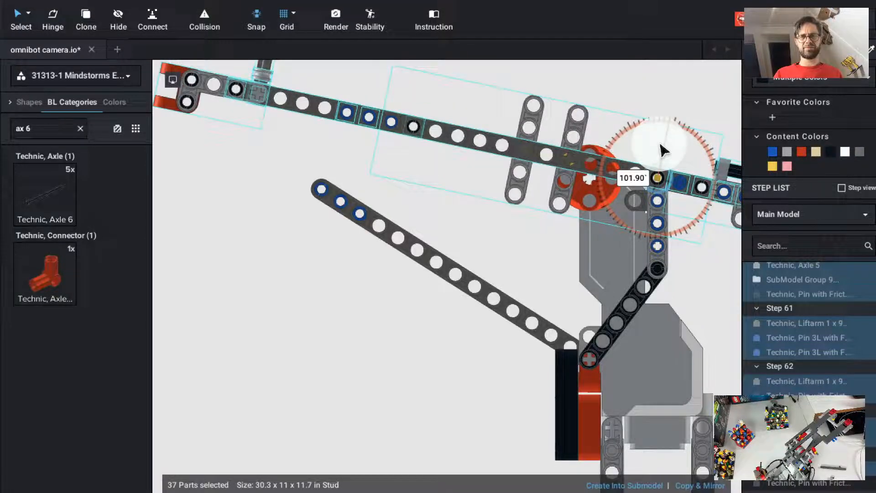
pyautogui.moveTo(663, 150); pyautogui.dragTo(665, 94)
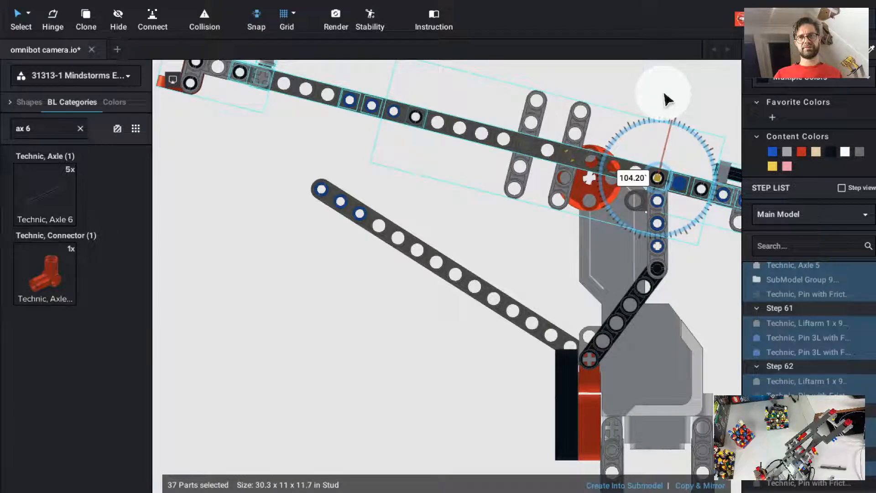
pyautogui.moveTo(665, 99); pyautogui.dragTo(665, 99)
pyautogui.press('Escape')
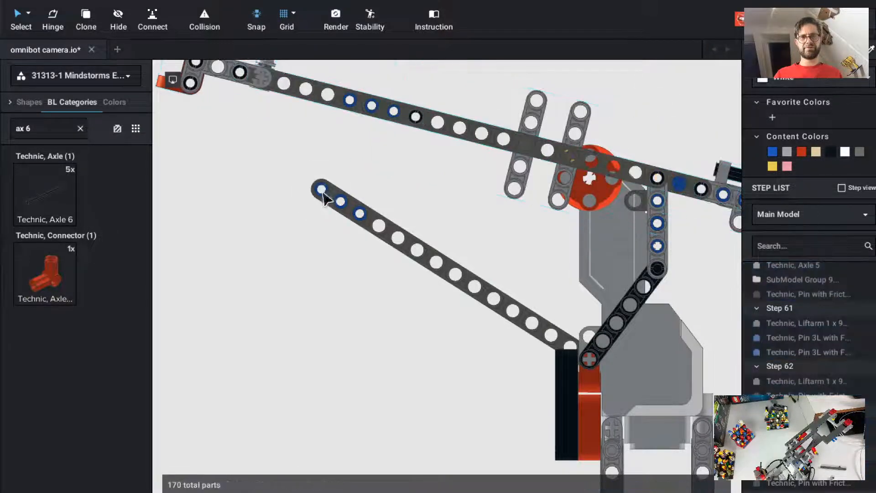
# Swing the diagonal liftarm about 46° so its end meets the upper arm.
pyautogui.click(372, 222)
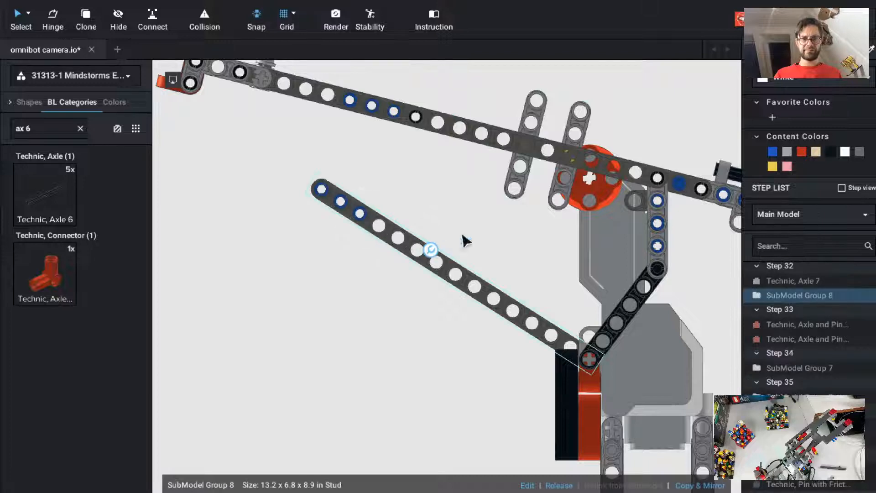
pyautogui.press('r')
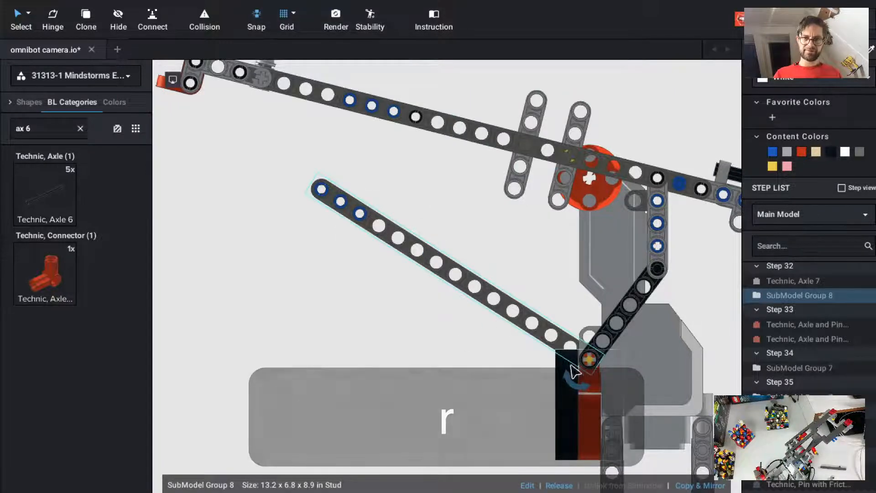
pyautogui.moveTo(570, 377); pyautogui.dragTo(395, 420)
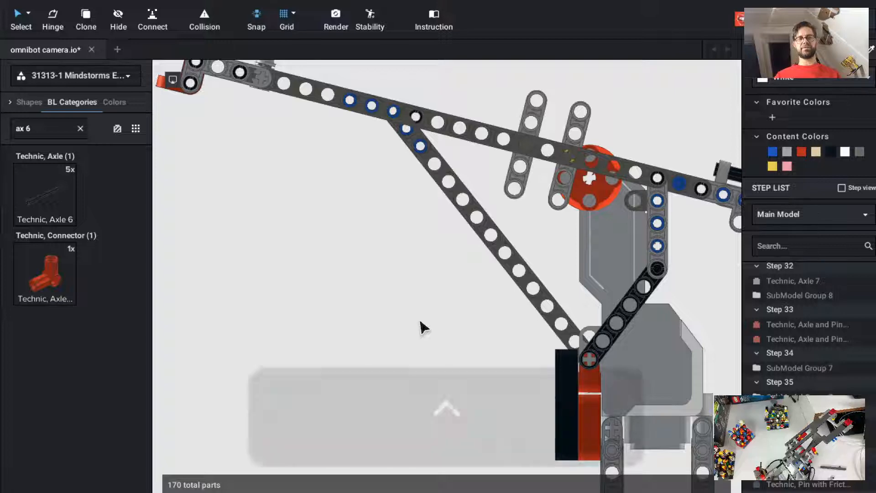
# Orbit to a perspective view and zoom in on the selected arm assembly.
pyautogui.keyDown('ctrl'); pyautogui.moveTo(420, 320); pyautogui.dragTo(388, 335); pyautogui.keyUp('ctrl')
pyautogui.scroll(-4, 389, 335)
pyautogui.scroll(-2, 389, 336)
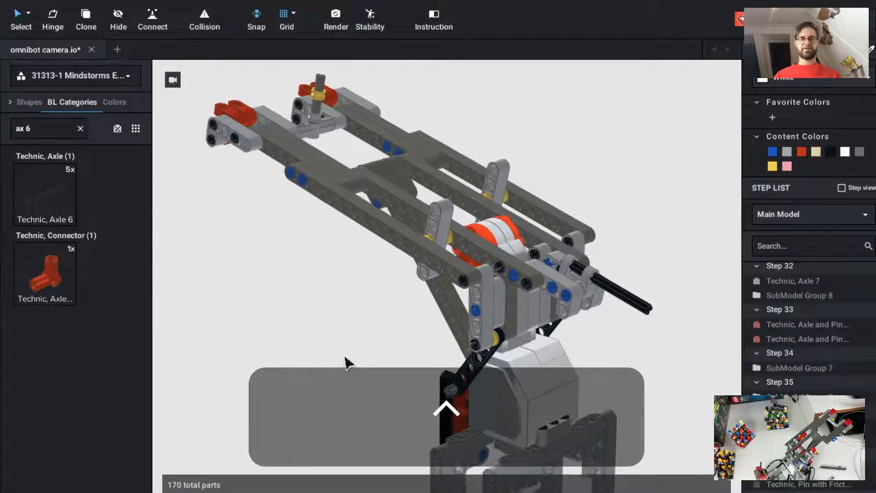
pyautogui.click(442, 244)
pyautogui.scroll(5, 441, 243)
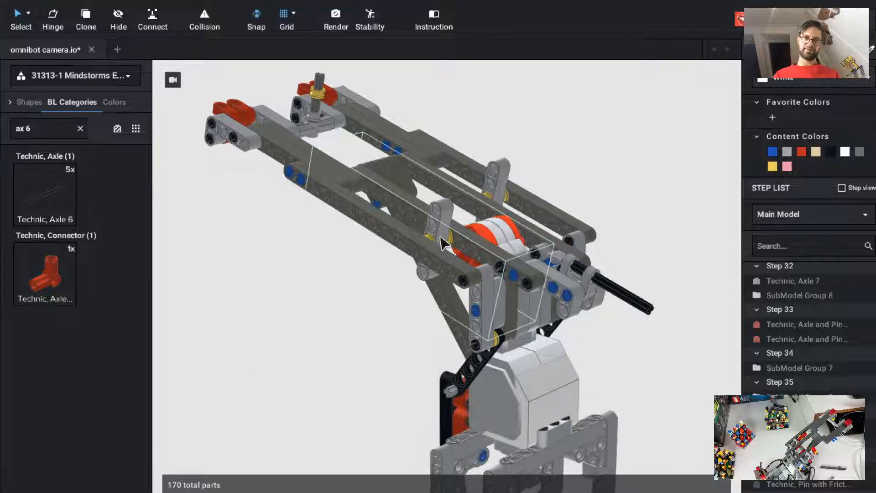
pyautogui.keyDown('ctrl'); pyautogui.moveTo(358, 275); pyautogui.dragTo(362, 291); pyautogui.keyUp('ctrl')
pyautogui.scroll(-5, 362, 290)
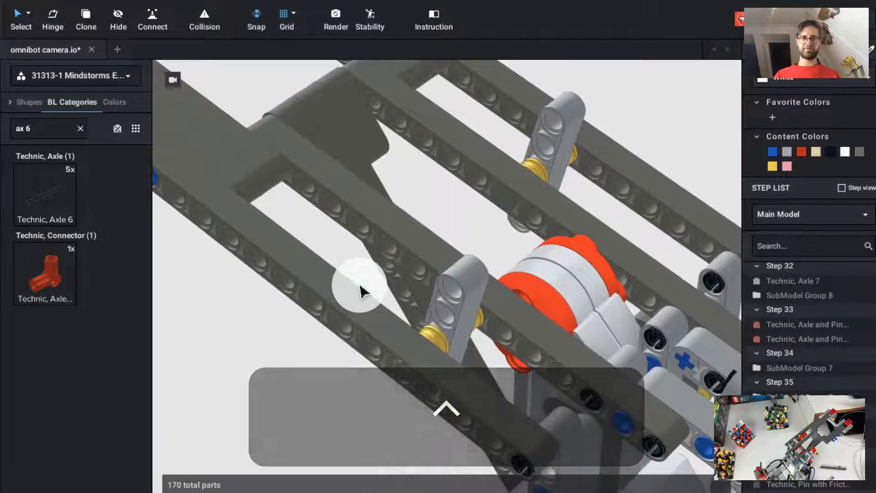
# Inside the arm submodel, slide the small upright liftarm and yellow bush along the beam.
pyautogui.doubleClick(447, 316)
pyautogui.press('super')
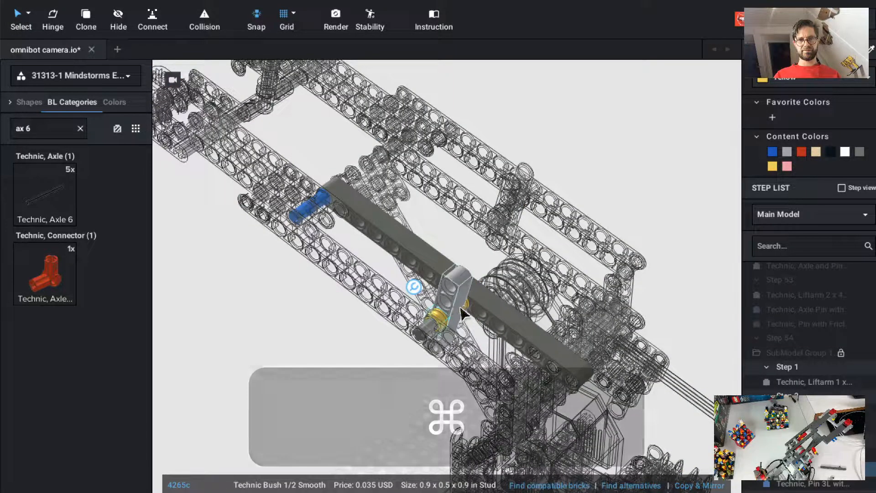
pyautogui.keyDown('super'); pyautogui.click(470, 311); pyautogui.keyUp('super')
pyautogui.keyDown('super'); pyautogui.click(425, 333); pyautogui.keyUp('super')
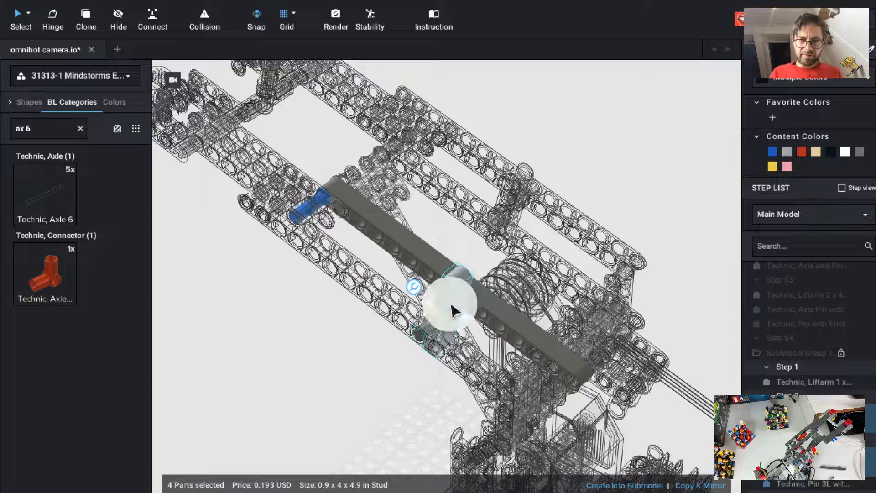
pyautogui.moveTo(425, 293); pyautogui.dragTo(418, 291)
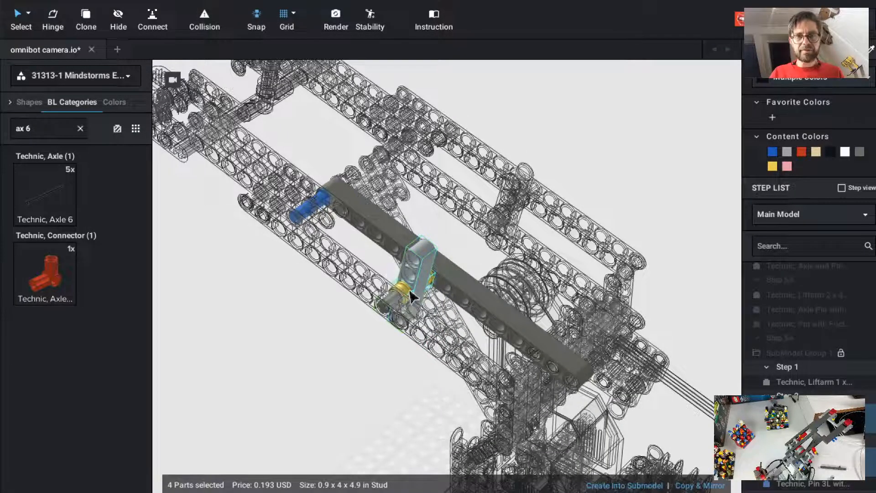
pyautogui.click(283, 415)
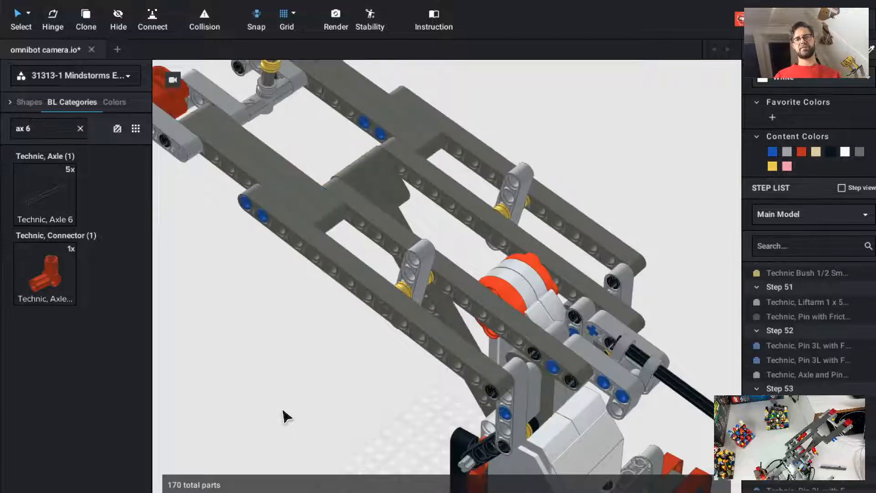
# Pan and zoom the view to reveal the robot's lower body.
pyautogui.scroll(5, 283, 415)
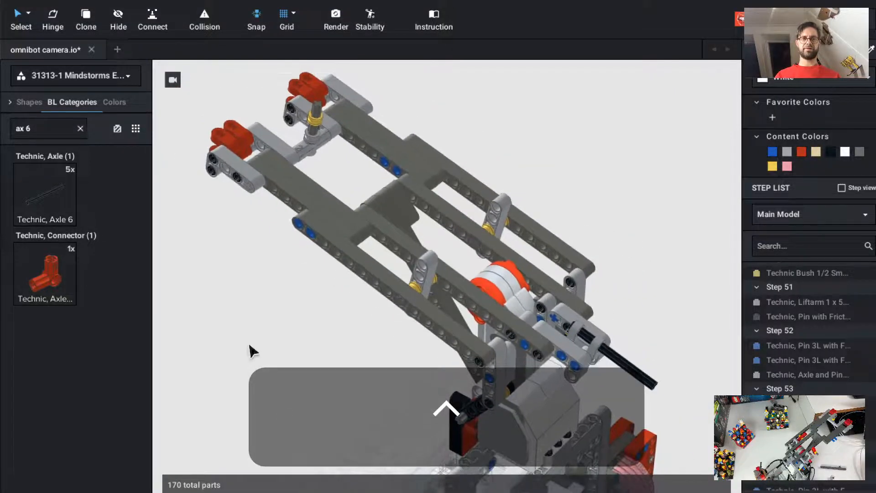
pyautogui.keyDown('shift'); pyautogui.moveTo(253, 351); pyautogui.dragTo(269, 247, button='right'); pyautogui.keyUp('shift')
pyautogui.scroll(2, 209, 255)
pyautogui.hotkey('ctrl', 'alt', 'shift')
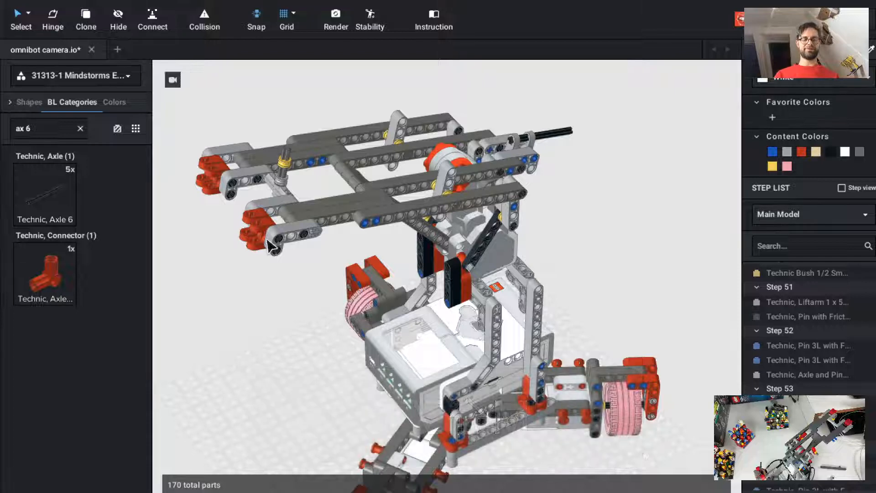
pyautogui.hotkey('ctrl', 'alt', 'shift')
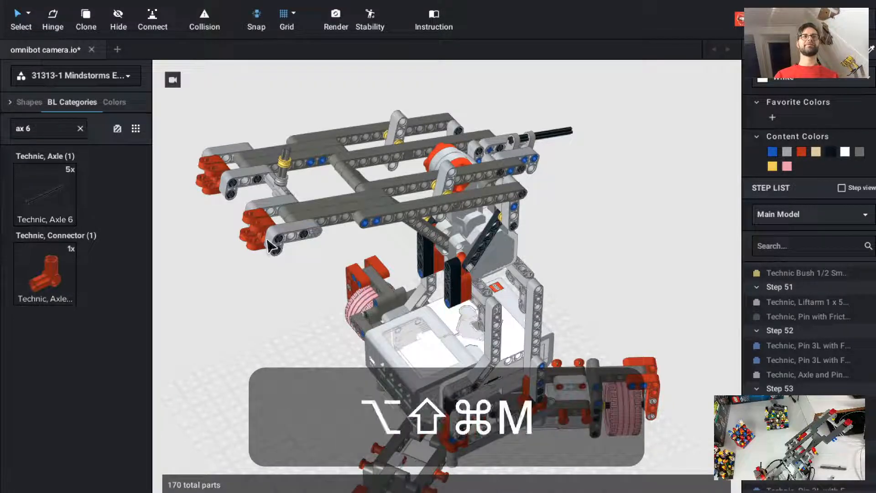
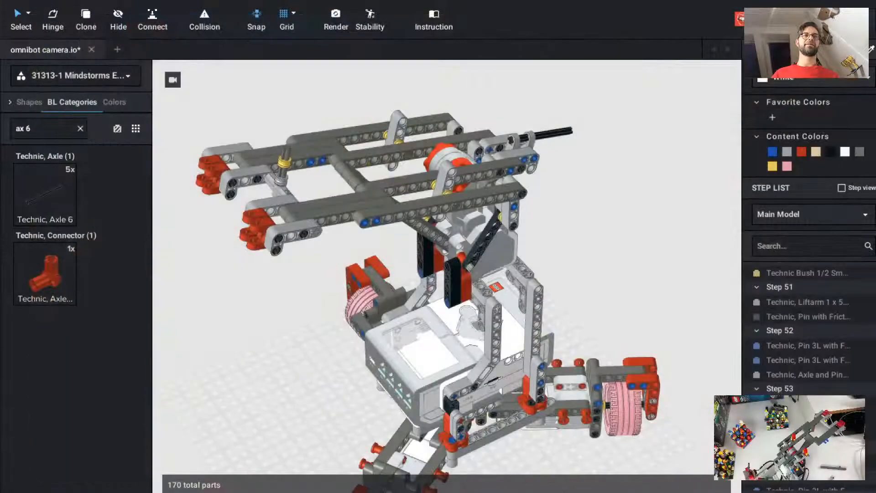
# Recolour both grey Technic Liftarm 1 x 5 Thick pieces on the upper arm red.
pyautogui.click(242, 340)
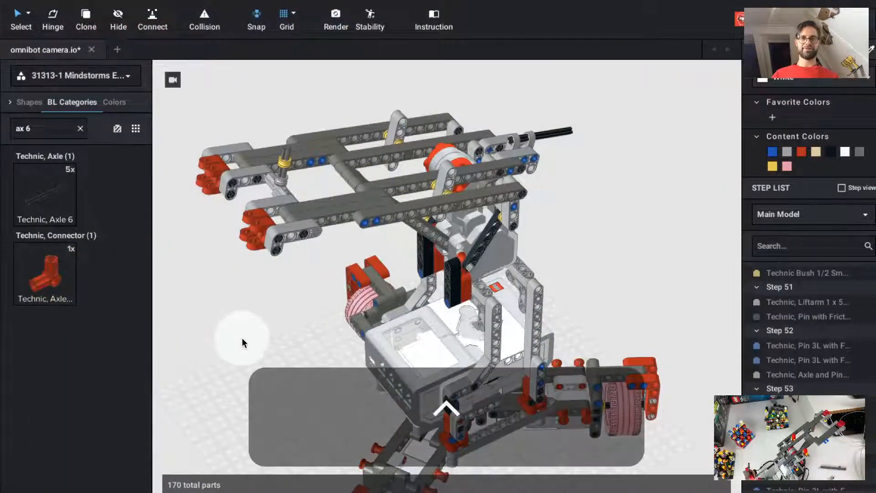
pyautogui.rightClick(227, 340)
pyautogui.click(229, 350)
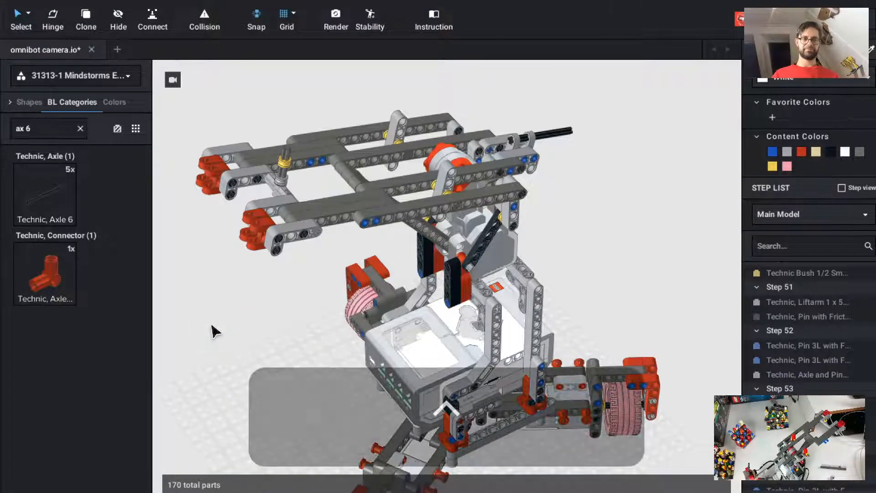
pyautogui.moveTo(215, 331); pyautogui.dragTo(346, 327, button='right')
pyautogui.click(433, 112)
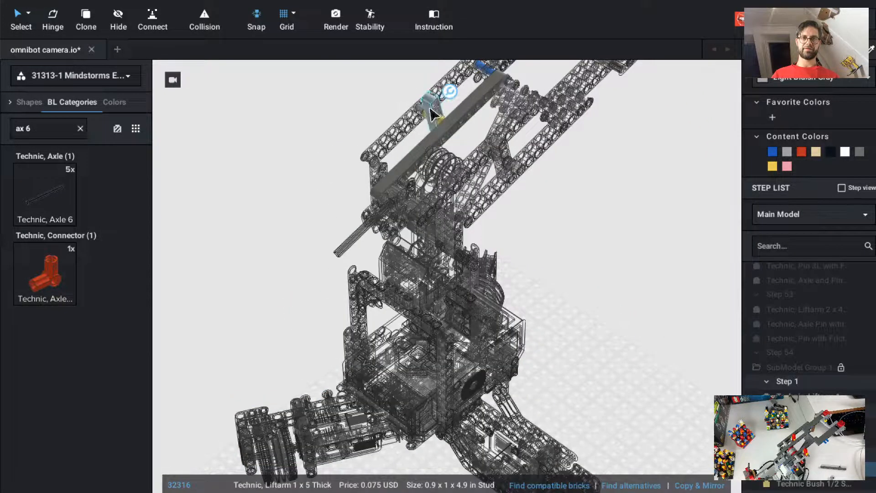
pyautogui.click(802, 152)
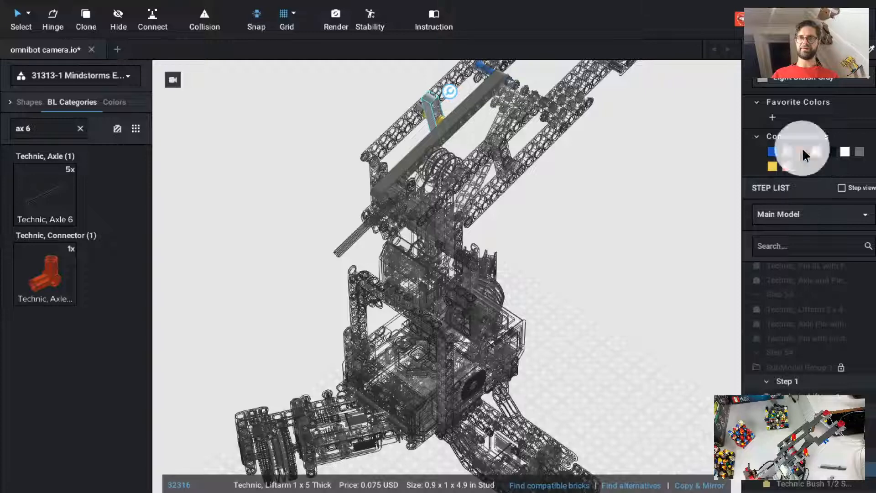
pyautogui.click(499, 147)
pyautogui.click(500, 147)
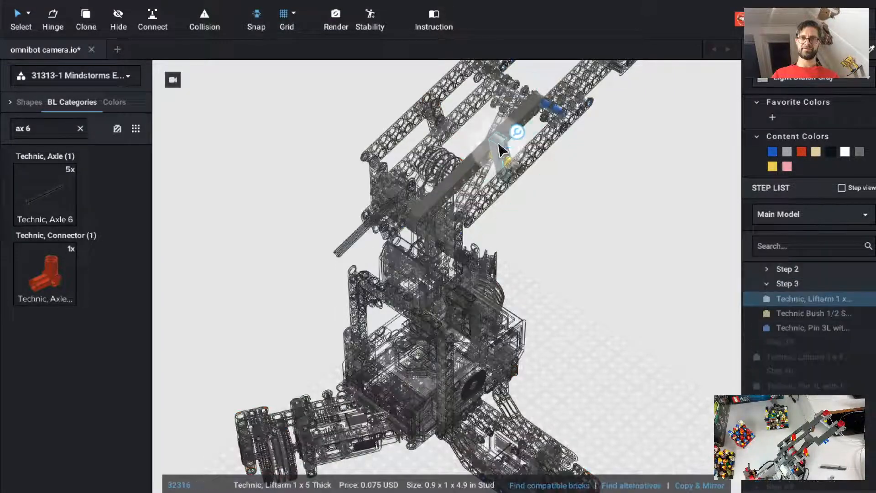
pyautogui.click(803, 152)
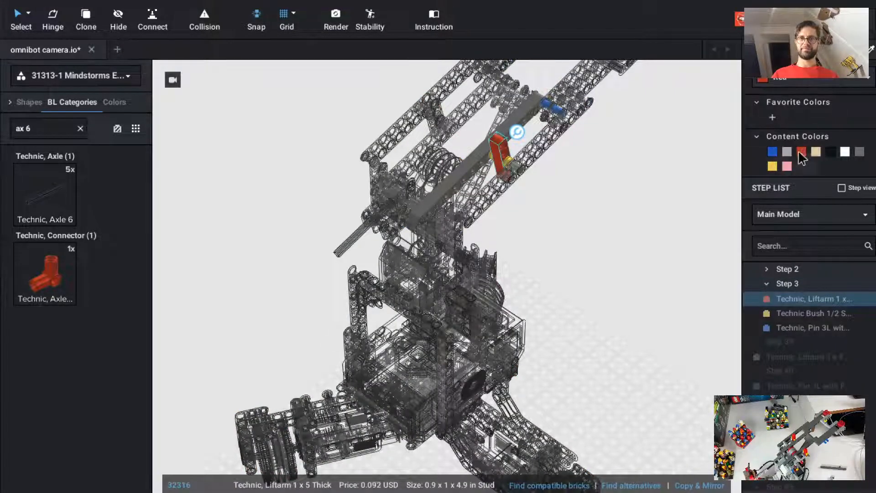
pyautogui.click(587, 232)
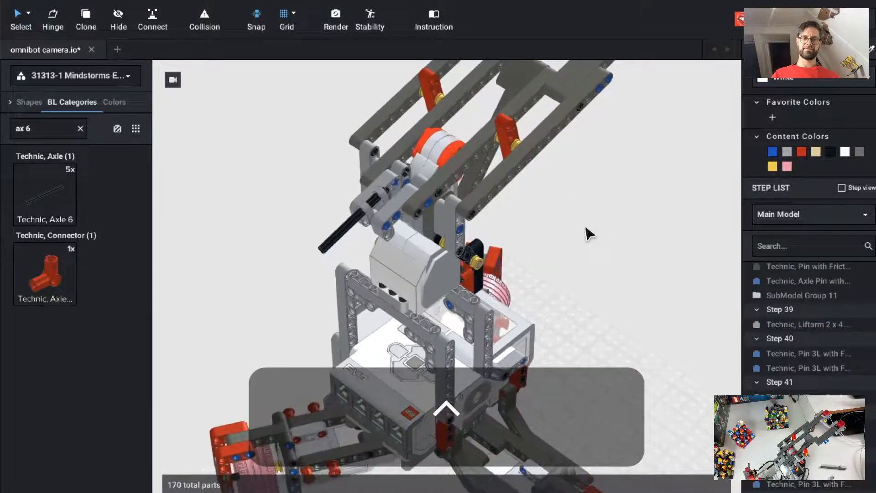
# Clone the yellow half bush onto the axle beside the arm's black liftarm.
pyautogui.moveTo(586, 228); pyautogui.dragTo(648, 227, button='right')
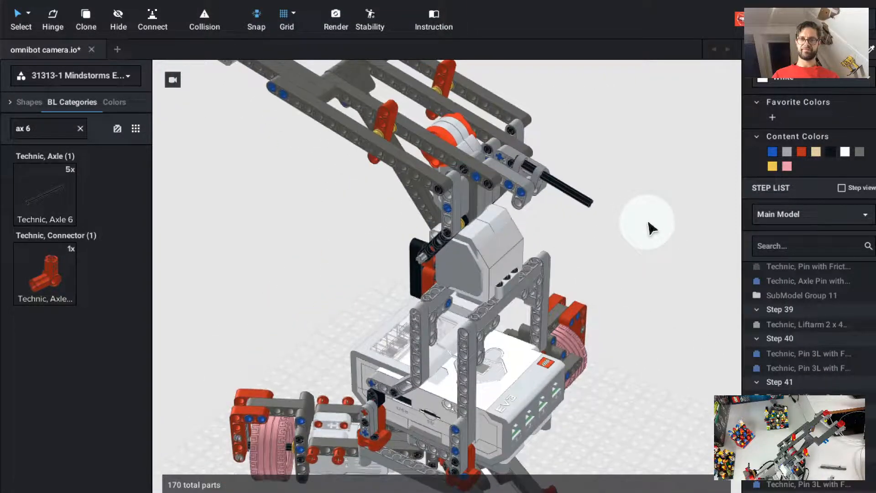
pyautogui.press('c')
pyautogui.click(463, 224)
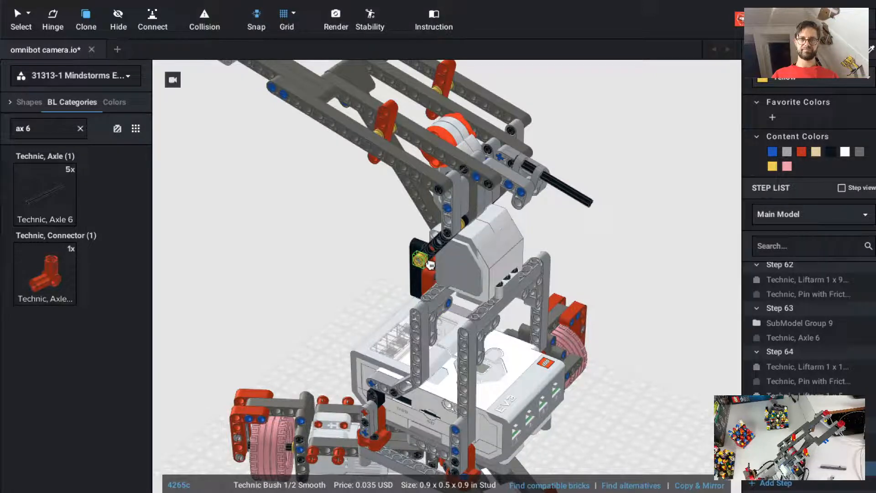
pyautogui.click(429, 265)
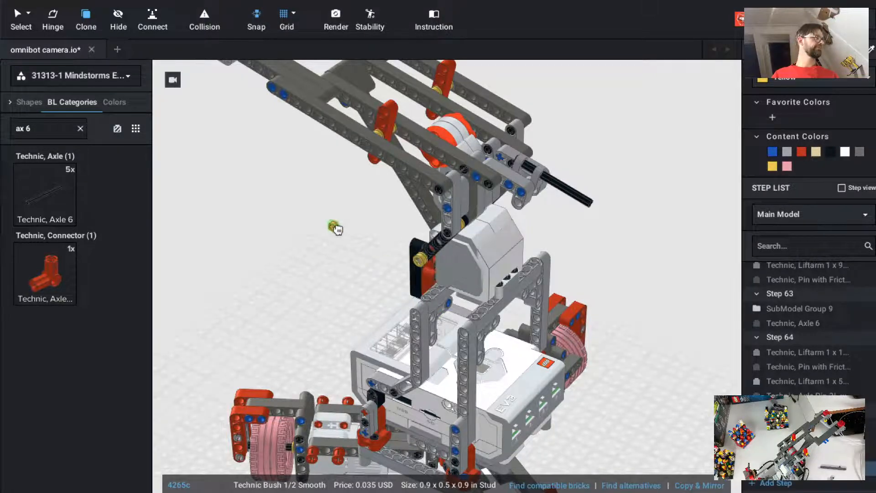
pyautogui.press('Escape')
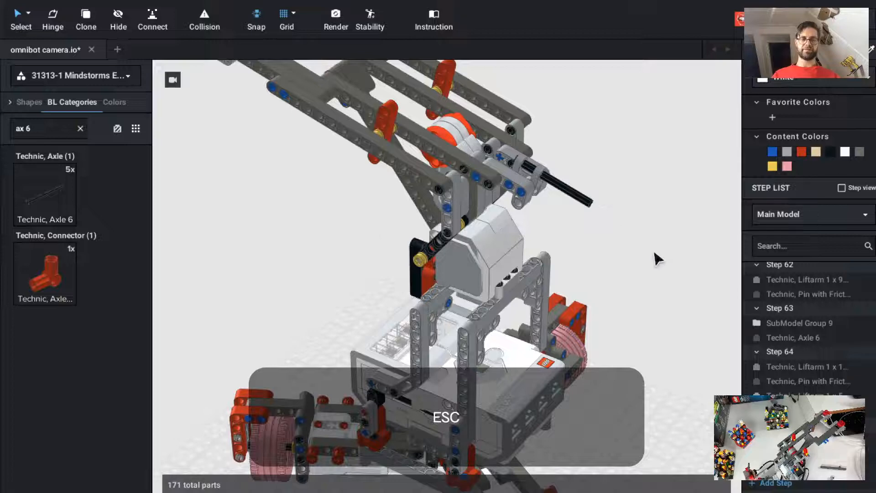
pyautogui.keyDown('shift'); pyautogui.moveTo(653, 248); pyautogui.dragTo(610, 285, button='right'); pyautogui.keyUp('shift')
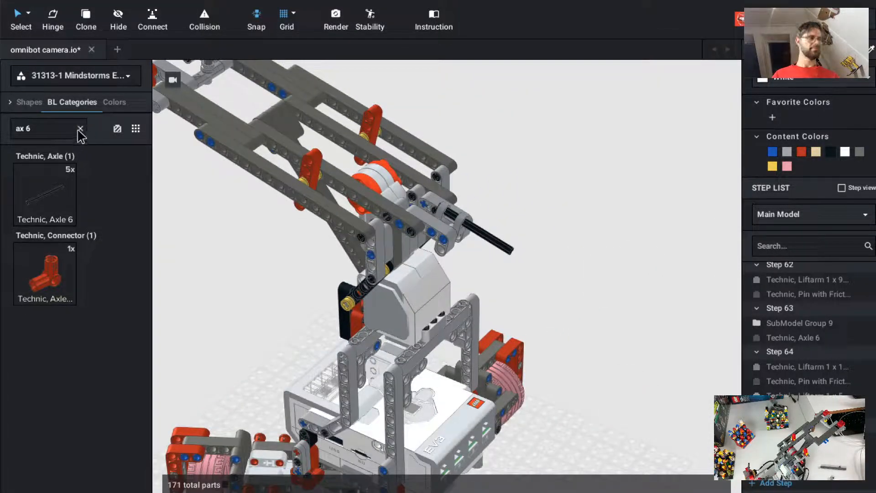
# Clear the parts search and search for 'ax pin'.
pyautogui.click(80, 129)
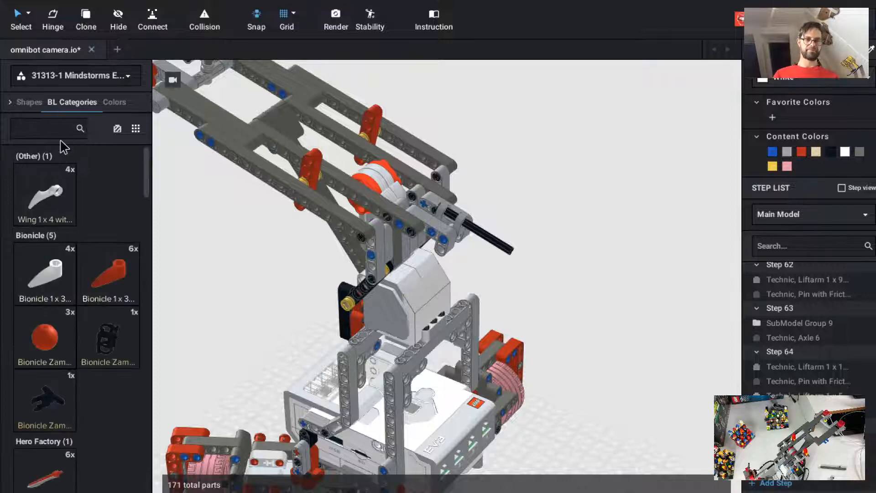
pyautogui.write('ax pin')
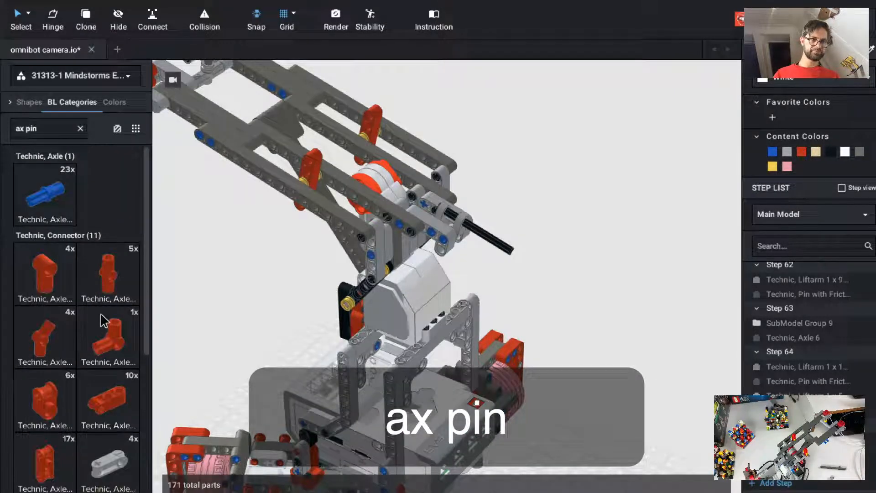
pyautogui.scroll(-3, 101, 315)
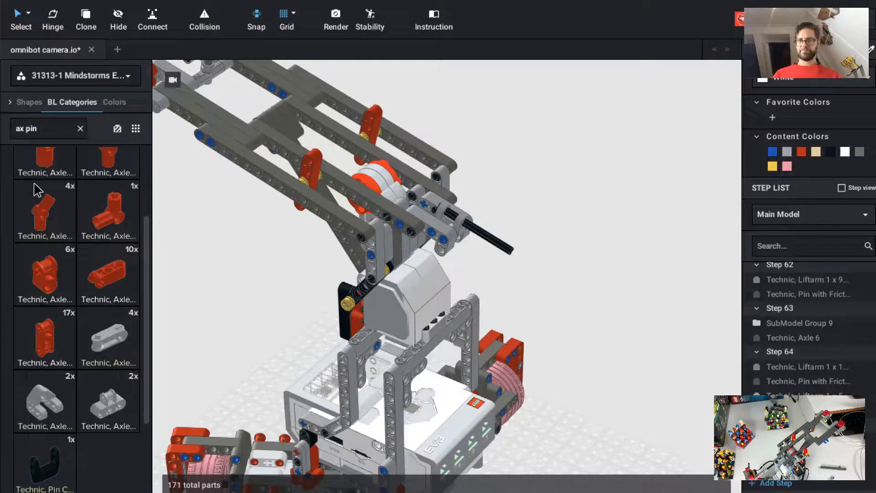
pyautogui.press('super+t')
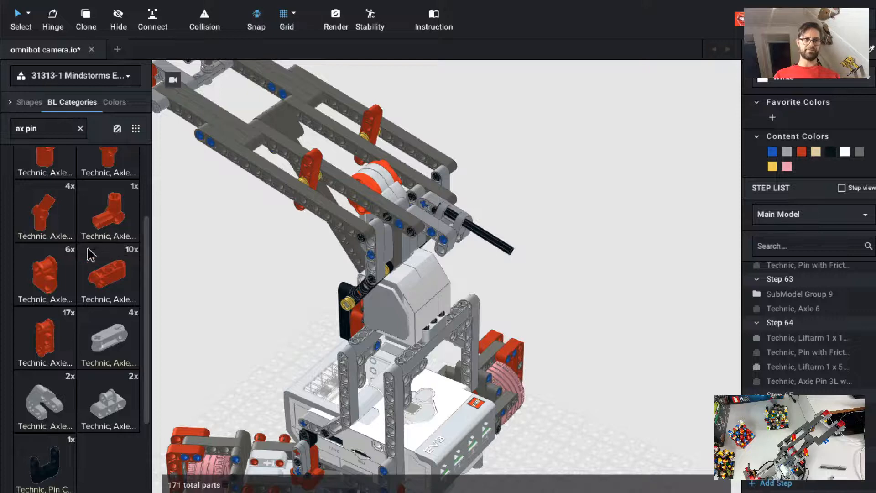
# Try a red angled connector on the axle end, then delete it.
pyautogui.moveTo(67, 226); pyautogui.dragTo(582, 326)
pyautogui.press('Left')
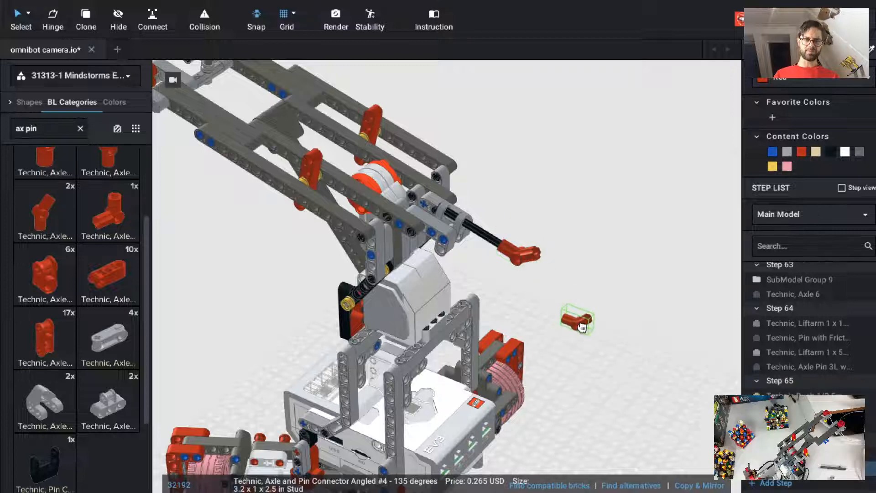
pyautogui.press('Escape')
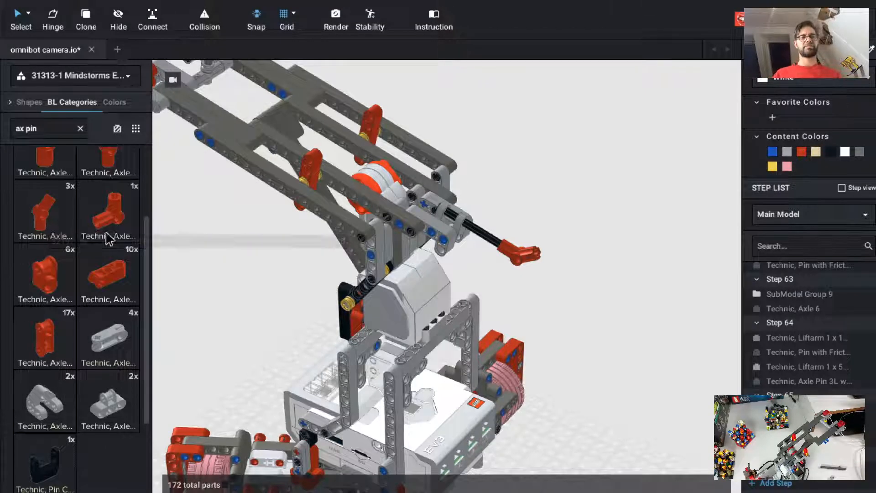
pyautogui.click(530, 264)
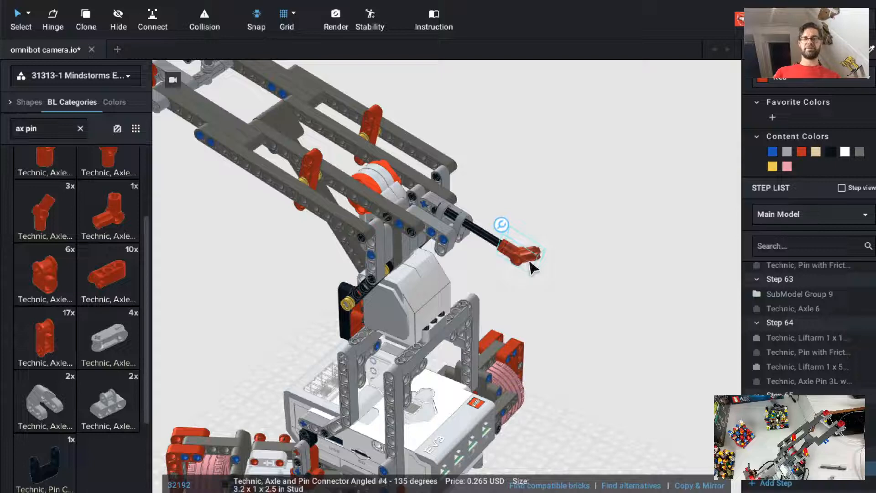
pyautogui.press('BackSpace')
# Switch to the Master palette with Light Bluish Gray as the new-part colour.
pyautogui.click(120, 80)
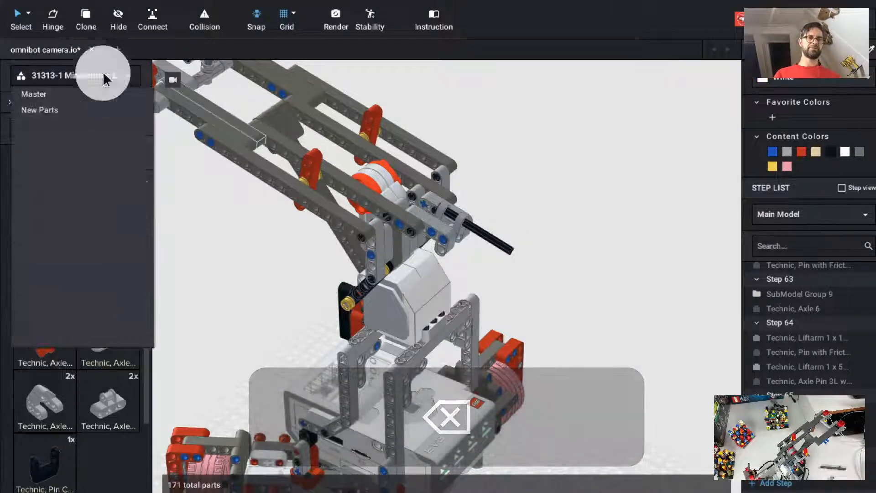
pyautogui.click(43, 95)
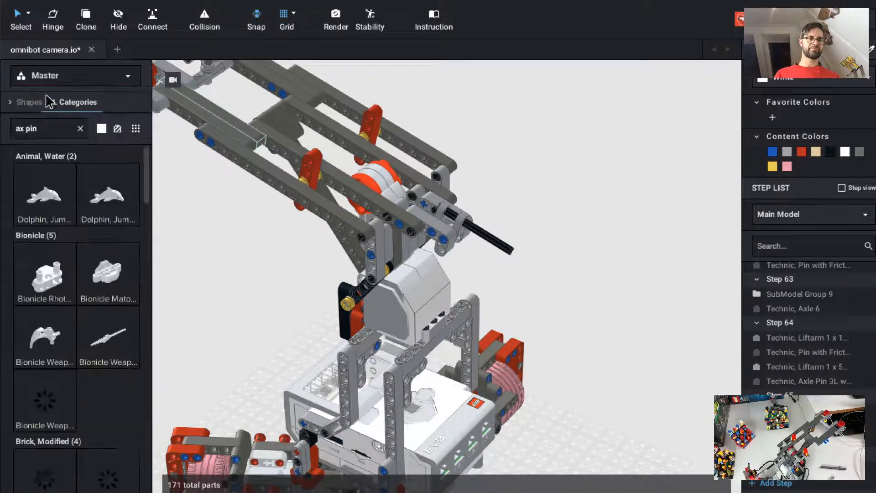
pyautogui.click(101, 129)
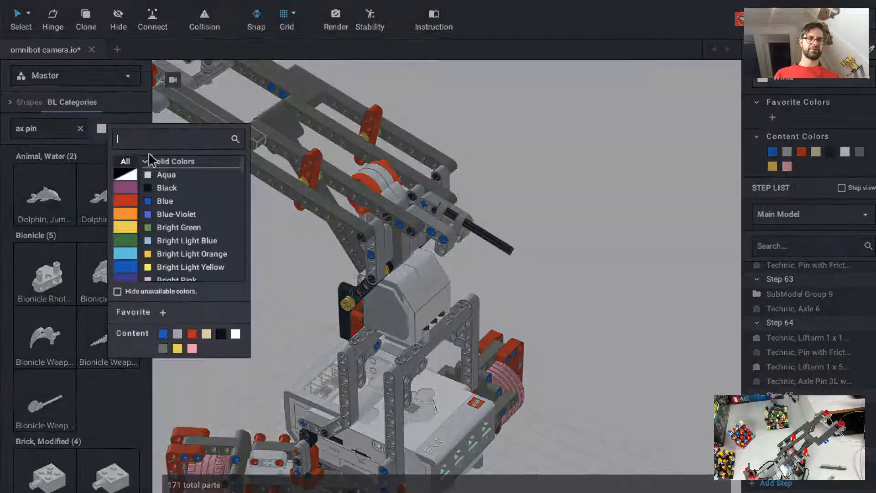
pyautogui.click(133, 173)
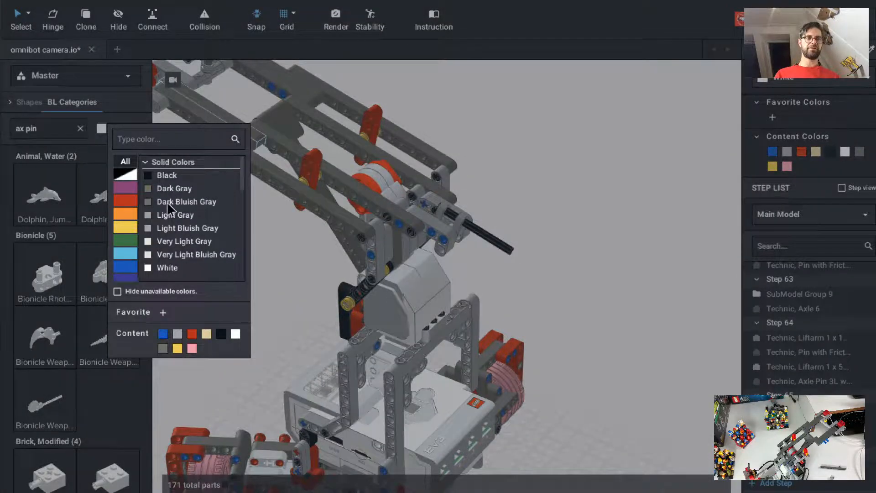
pyautogui.click(170, 226)
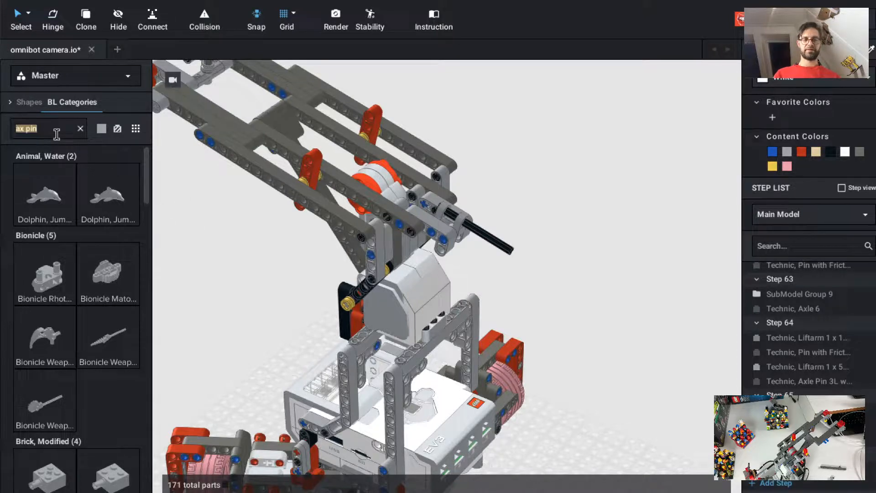
# Cap the black axle with a grey angled axle-pin connector and switch palette to 31313-1 Mindstorms EV3.
pyautogui.write('ax pin')
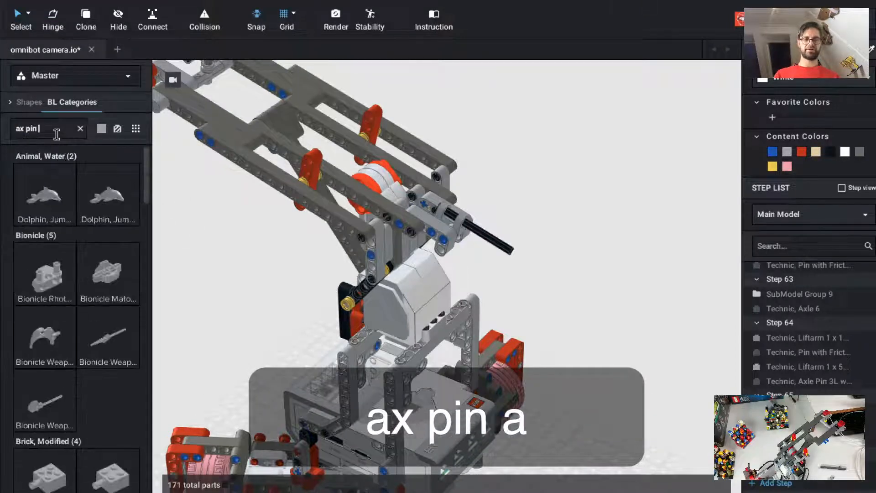
pyautogui.write(' angles')
pyautogui.press('BackSpace')
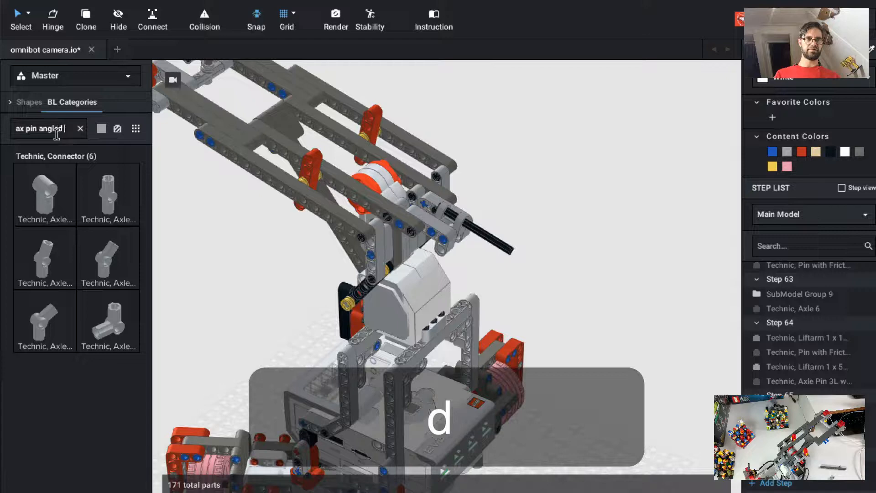
pyautogui.write('d')
pyautogui.click(43, 256)
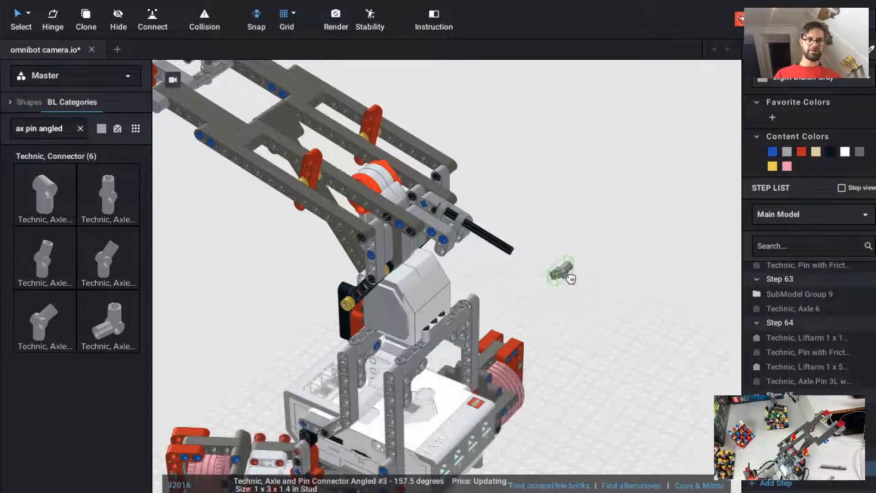
pyautogui.press('Left')
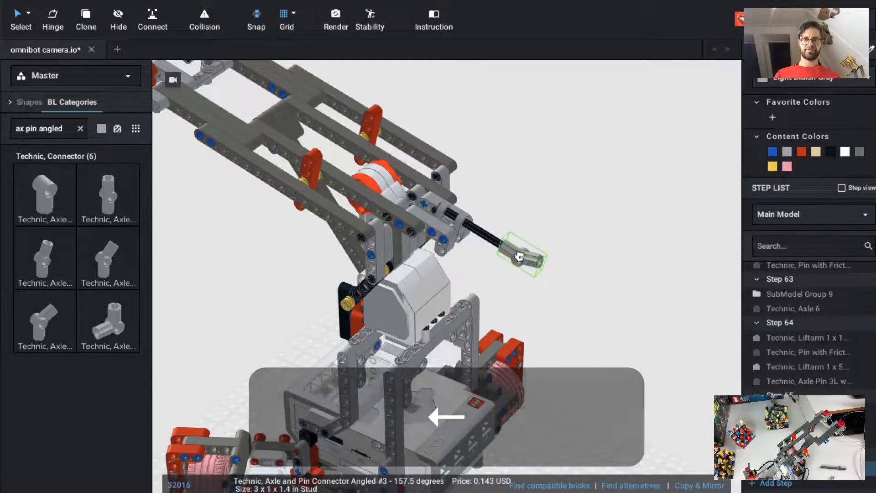
pyautogui.click(517, 258)
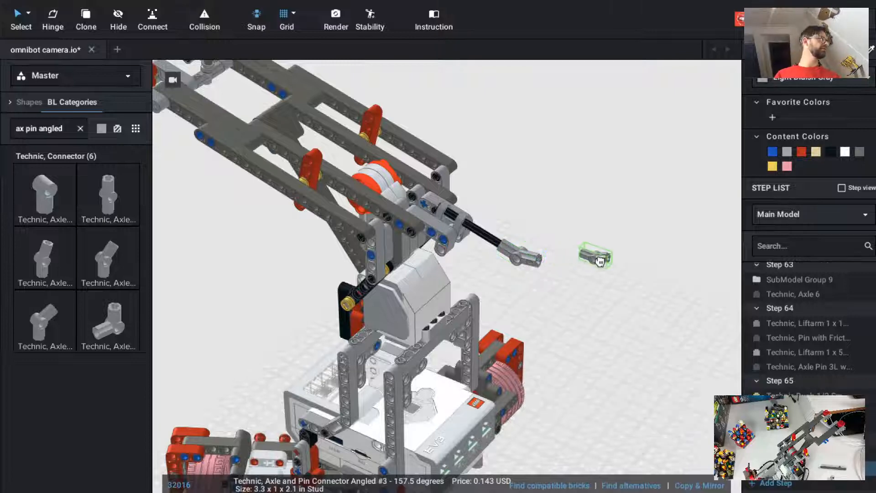
pyautogui.press('Escape')
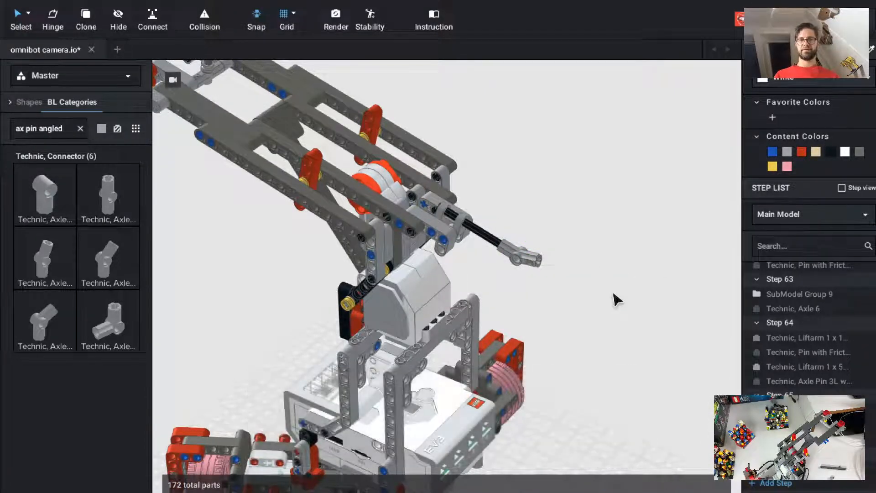
pyautogui.click(94, 75)
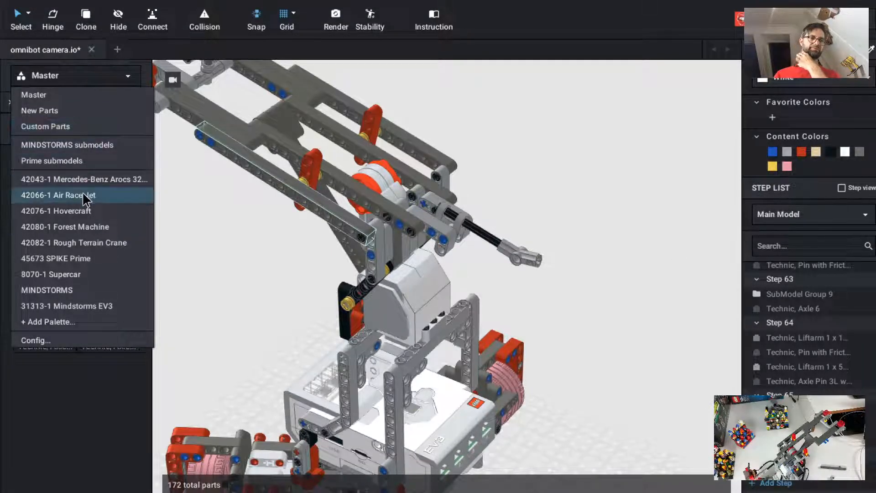
pyautogui.click(92, 305)
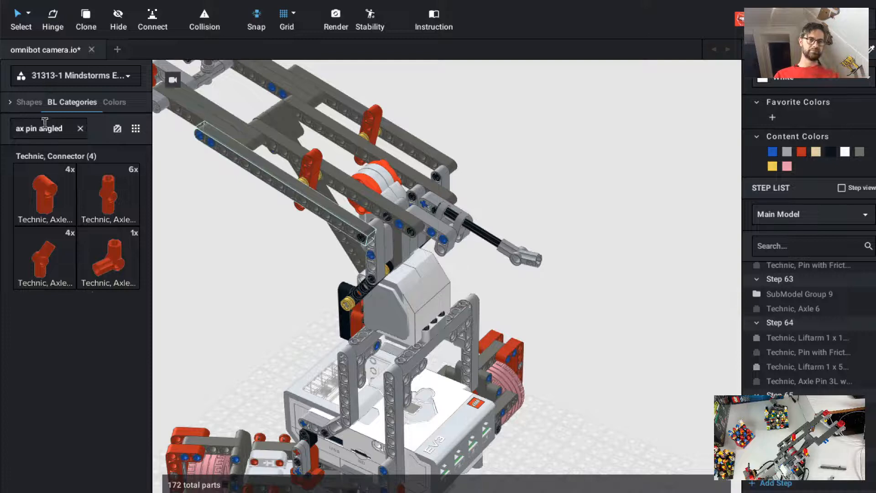
# Search 'ax 2' and place a 2-stud notched axle at the arm tip.
pyautogui.write('ax 3')
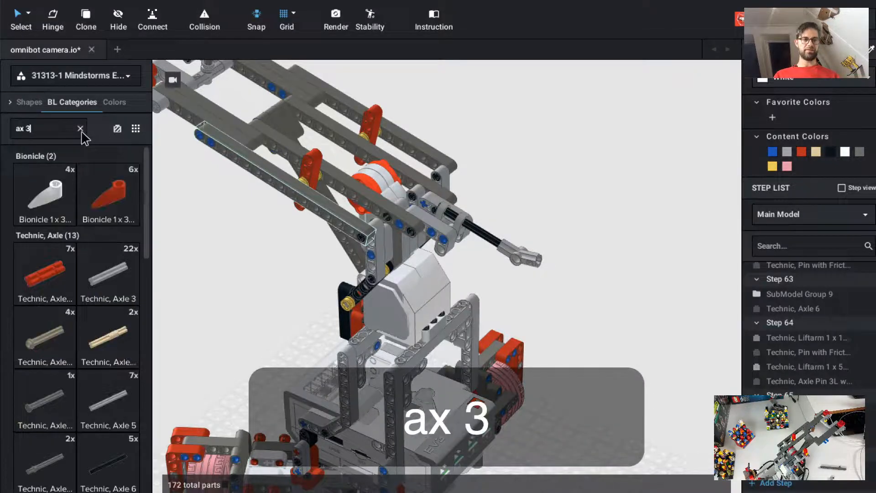
pyautogui.press('BackSpace')
pyautogui.write('2')
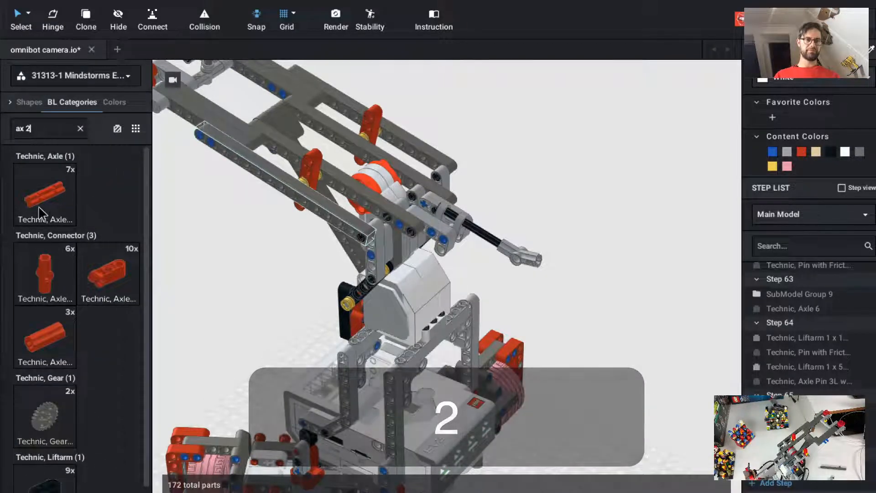
pyautogui.click(39, 215)
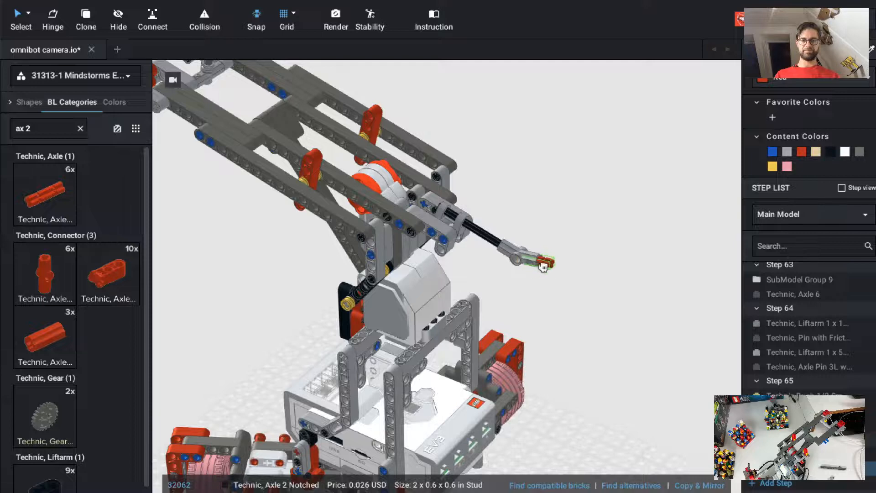
pyautogui.click(543, 265)
pyautogui.press('Escape')
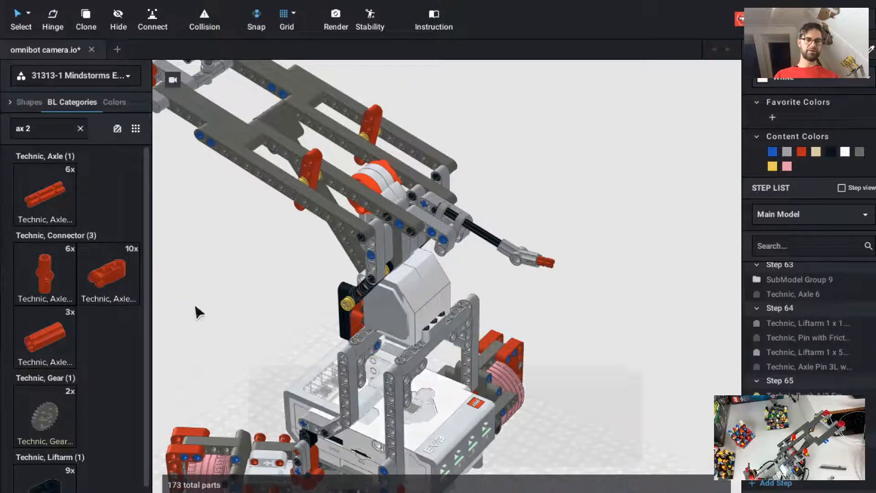
# Add an axle connector to the arm tip and start a new building step.
pyautogui.click(80, 128)
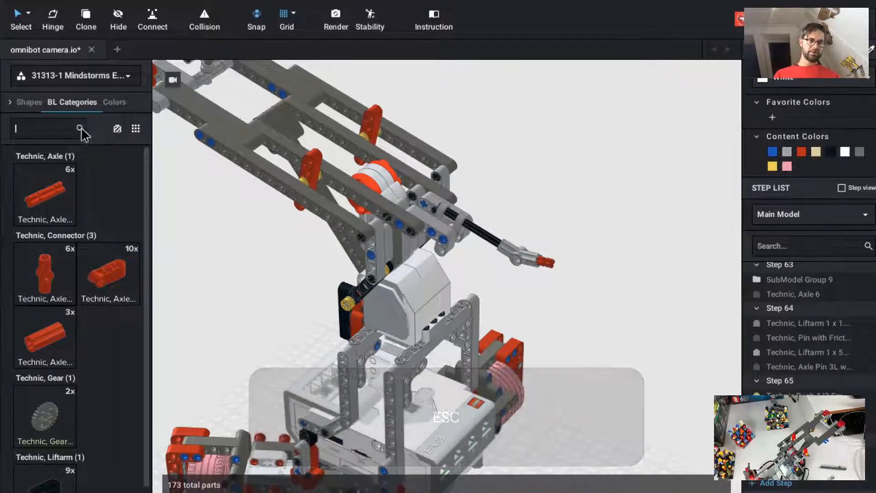
pyautogui.scroll(-6, 101, 340)
pyautogui.scroll(-10, 101, 340)
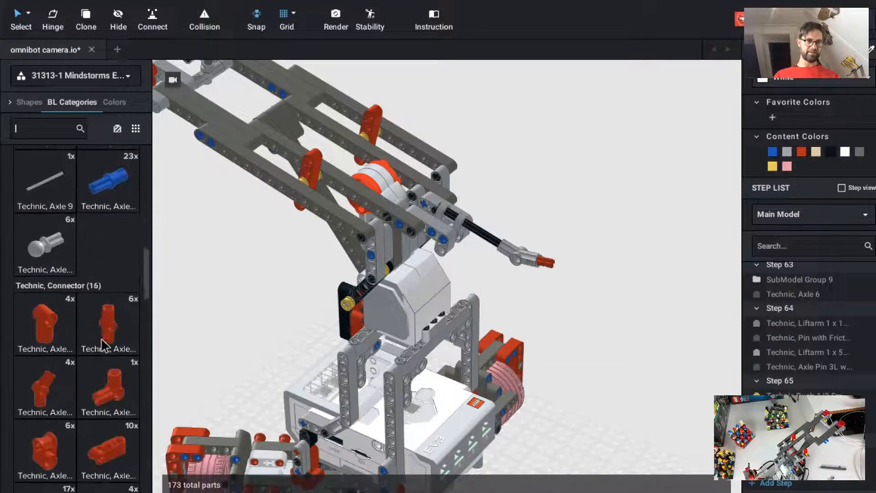
pyautogui.scroll(-5, 102, 346)
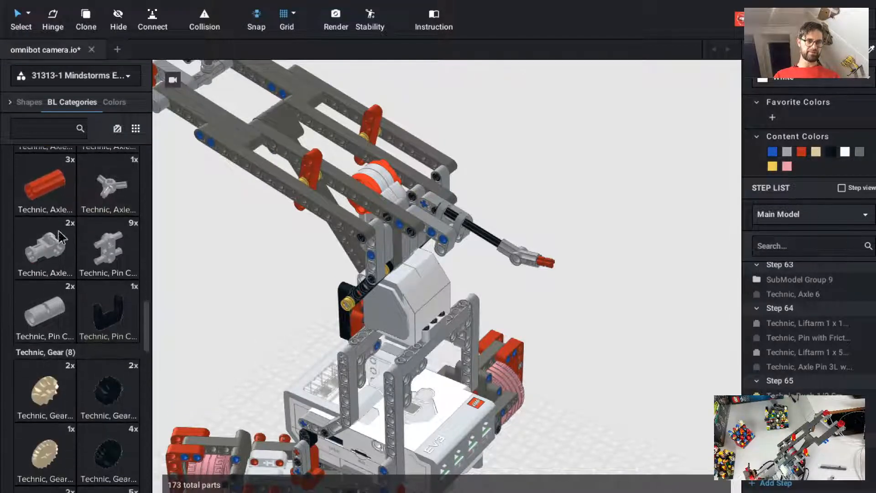
pyautogui.click(45, 245)
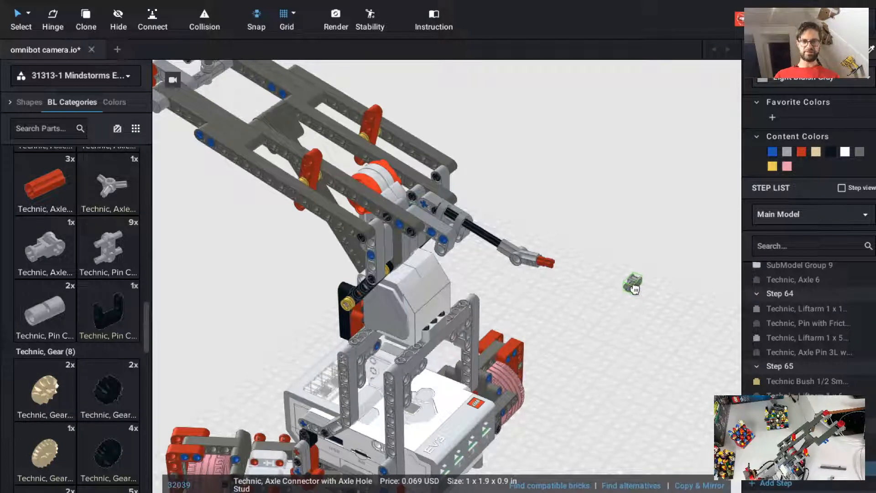
pyautogui.press('Left')
pyautogui.press('Left')
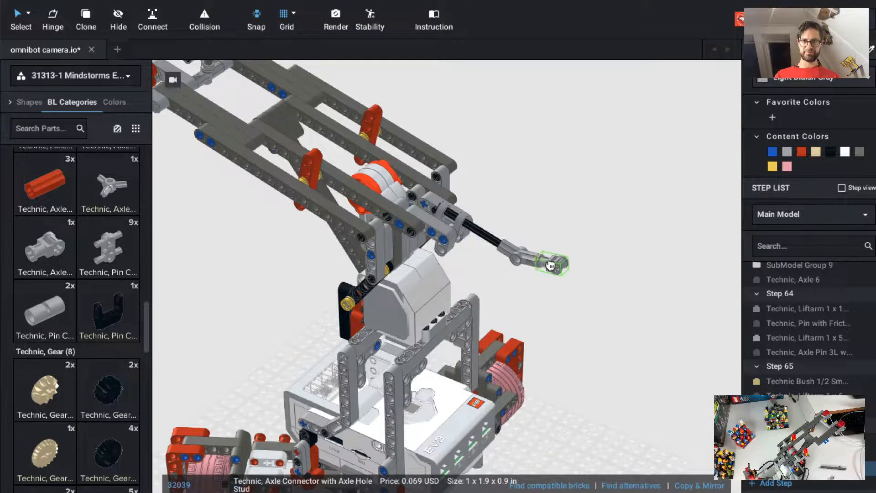
pyautogui.press('Escape')
pyautogui.press('super+t')
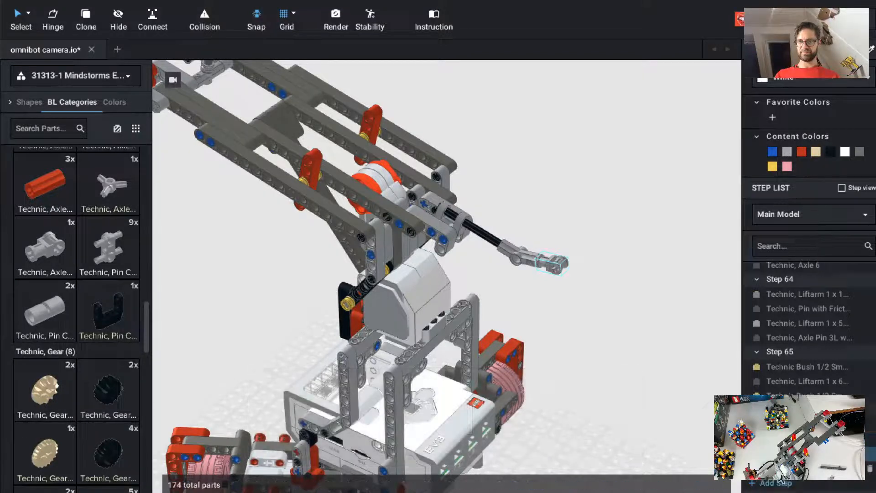
# Clone the notched axle and place the rotated copy at the arm tip.
pyautogui.click(555, 263)
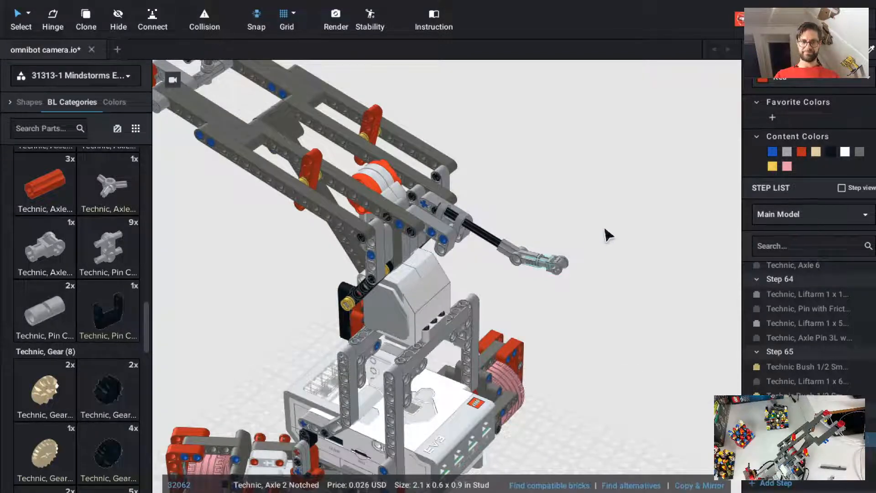
pyautogui.press('c')
pyautogui.press('Left')
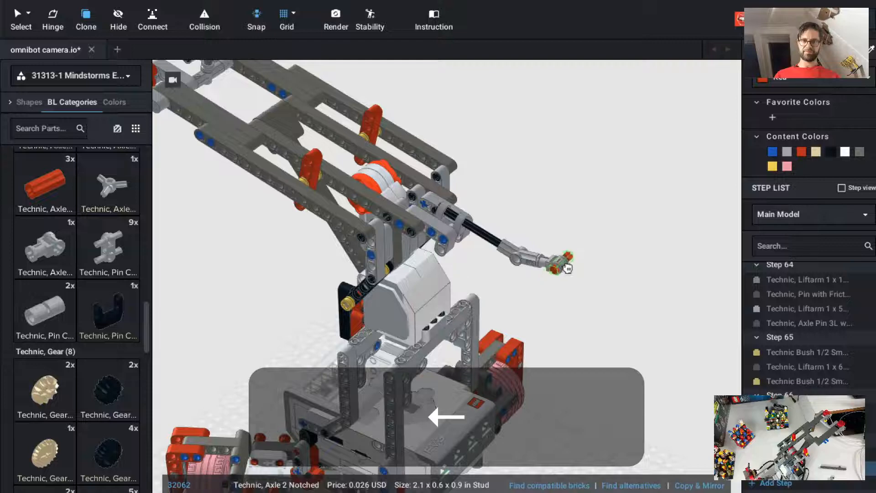
pyautogui.click(568, 268)
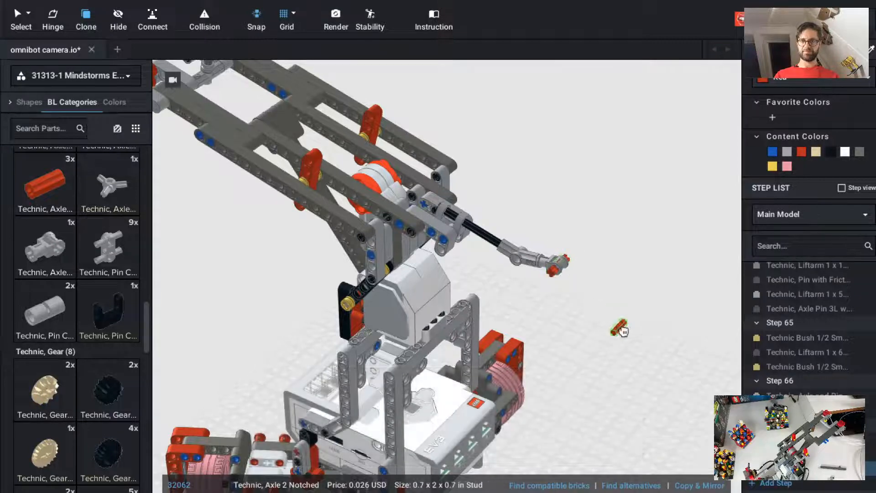
pyautogui.press('Escape')
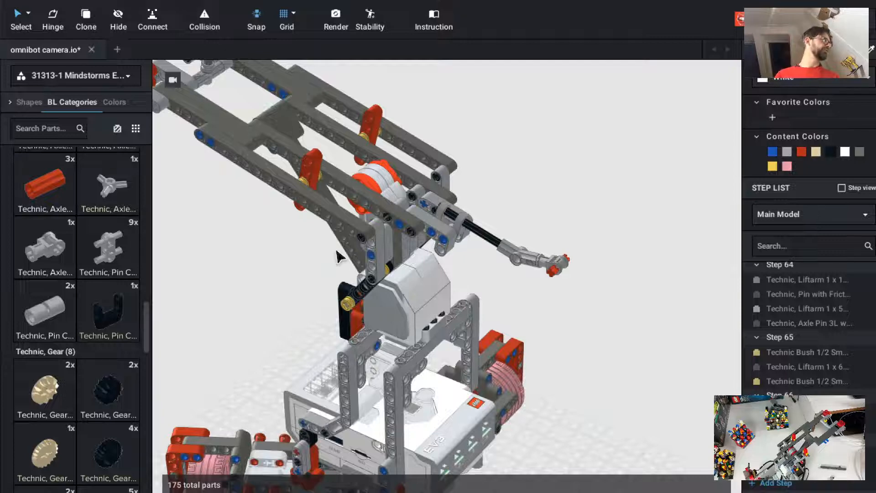
# Copy the red double-split connector from inside the bracket submodel, SubModel Group 9.
pyautogui.scroll(-4, 242, 130)
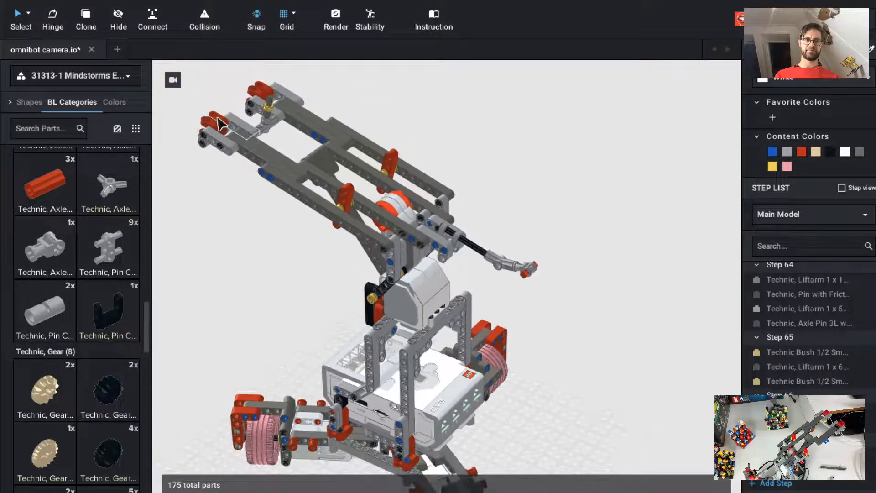
pyautogui.click(219, 123)
pyautogui.doubleClick(219, 124)
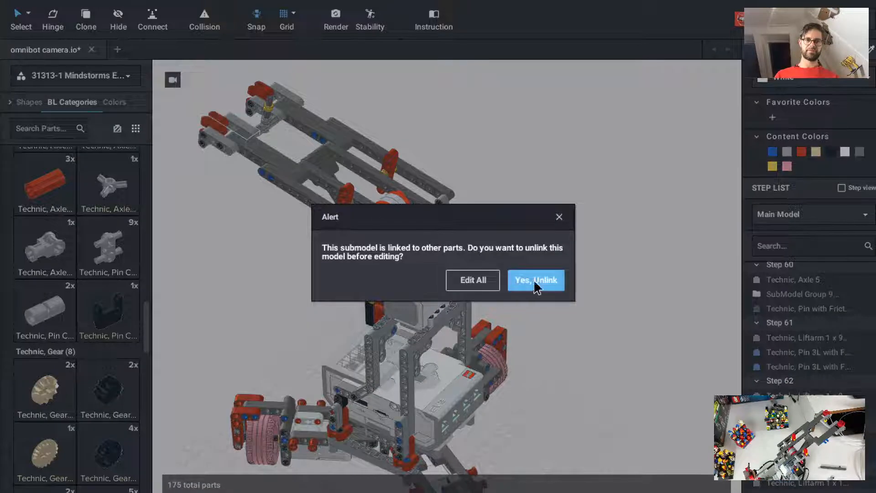
pyautogui.click(475, 280)
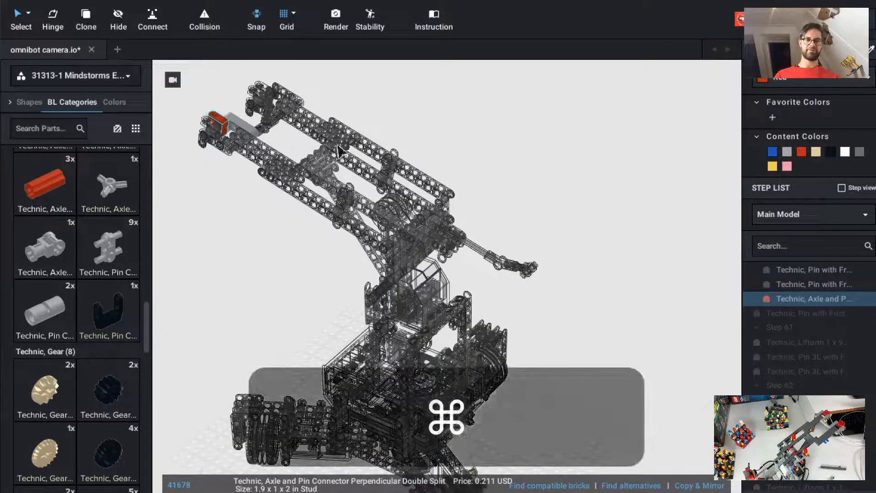
pyautogui.press('super+c')
pyautogui.click(514, 162)
pyautogui.press('Escape')
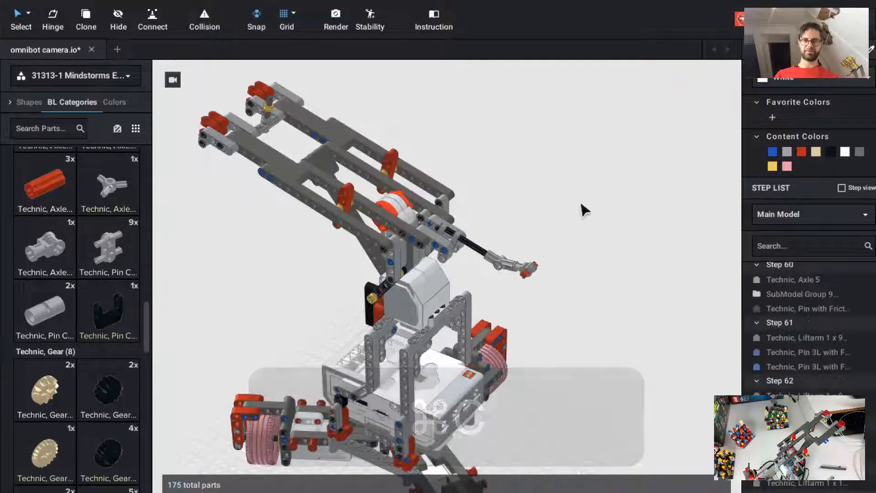
pyautogui.scroll(8, 581, 210)
# Paste the connector onto the arm tip, rotated to fit, and recolour it light grey.
pyautogui.press('super+v')
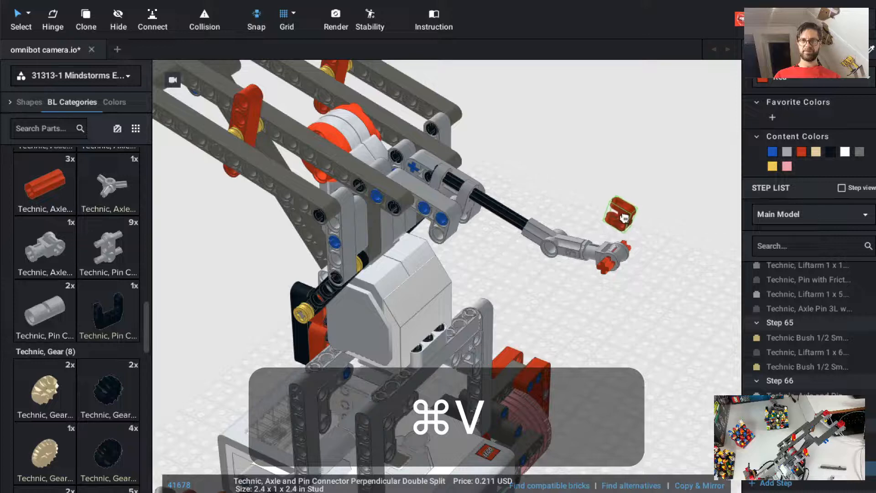
pyautogui.press('Left')
pyautogui.press('Up')
pyautogui.press('Up')
pyautogui.press('Up')
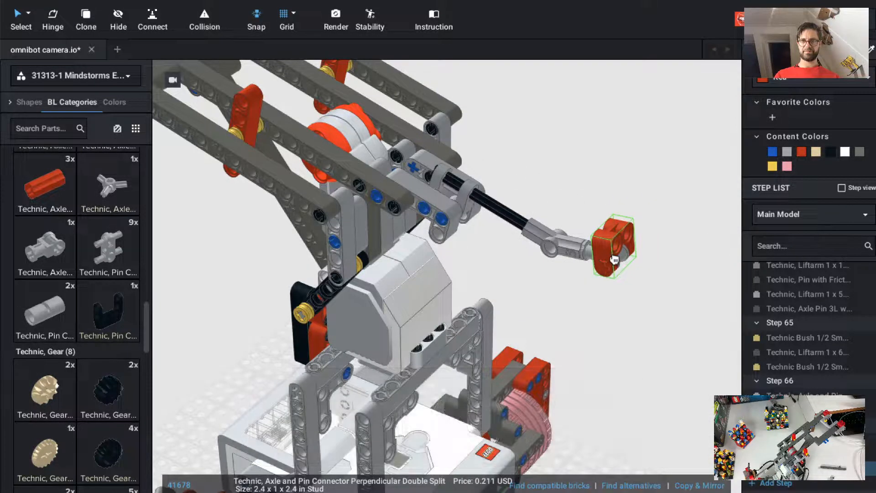
pyautogui.click(614, 259)
pyautogui.press('Escape')
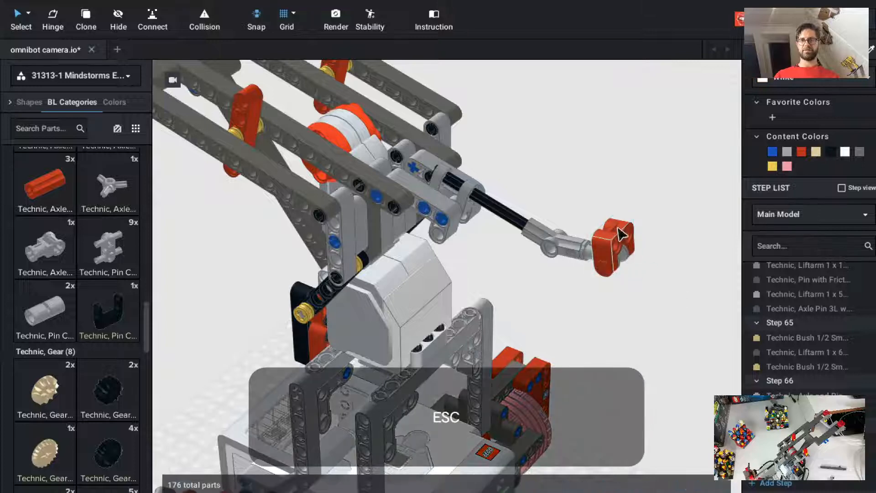
pyautogui.click(785, 150)
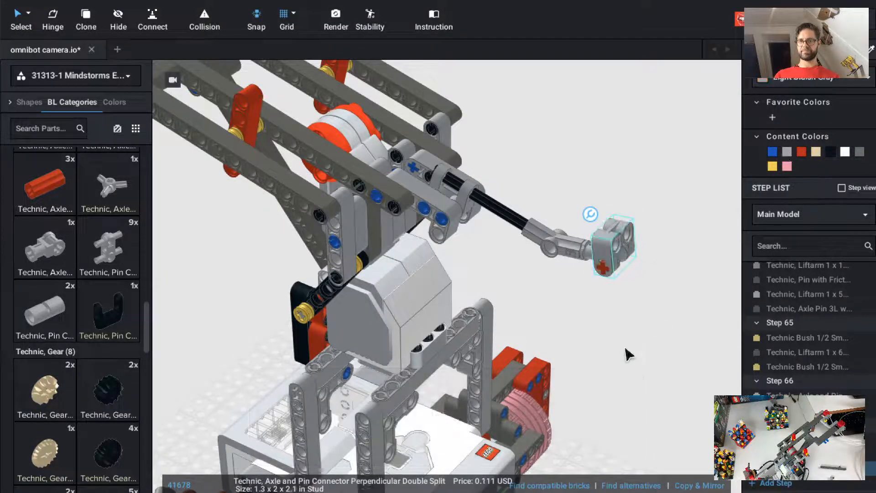
pyautogui.click(617, 357)
# Start a new building step and move the notched axle into another step.
pyautogui.press('super+t')
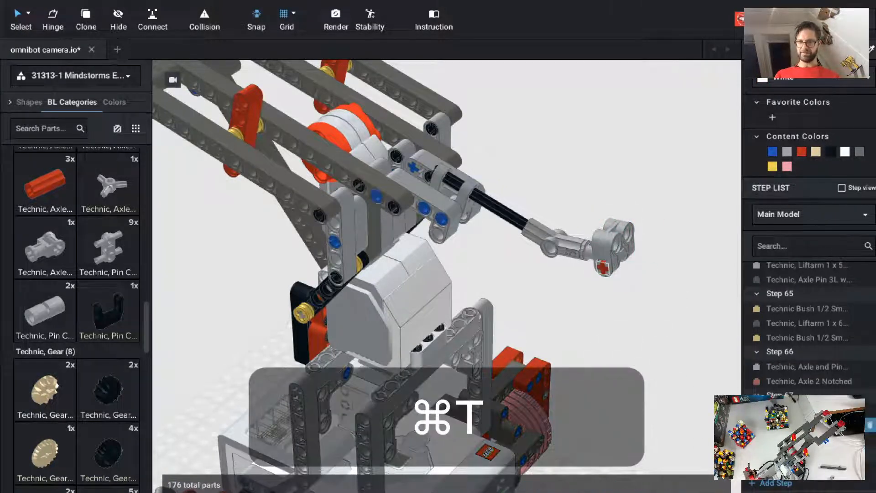
pyautogui.moveTo(798, 379); pyautogui.dragTo(798, 388)
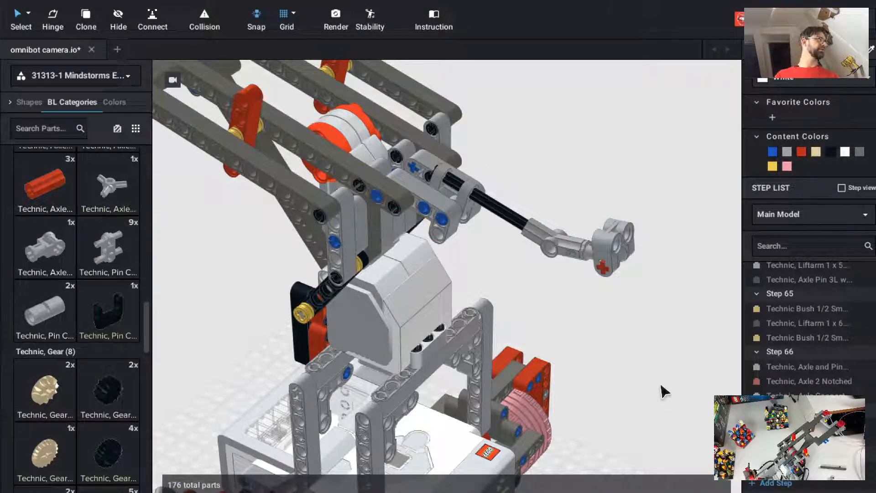
pyautogui.scroll(-5, 663, 393)
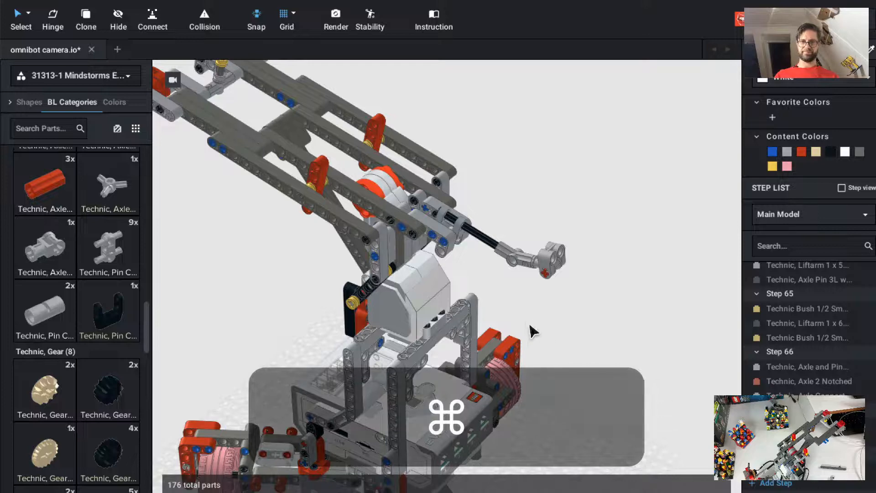
# Clone blue Technic Pin 3L pins into the arm-tip connector, then begin a new step.
pyautogui.press('super+c')
pyautogui.click(446, 247)
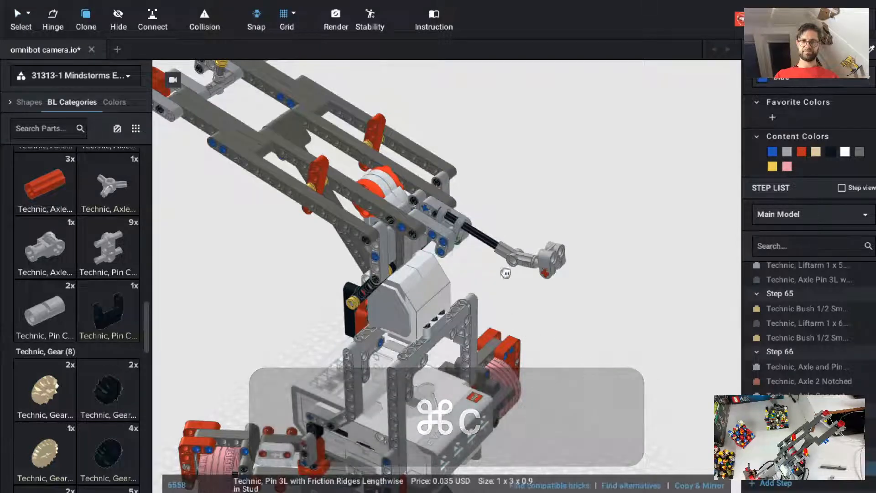
pyautogui.press('Left')
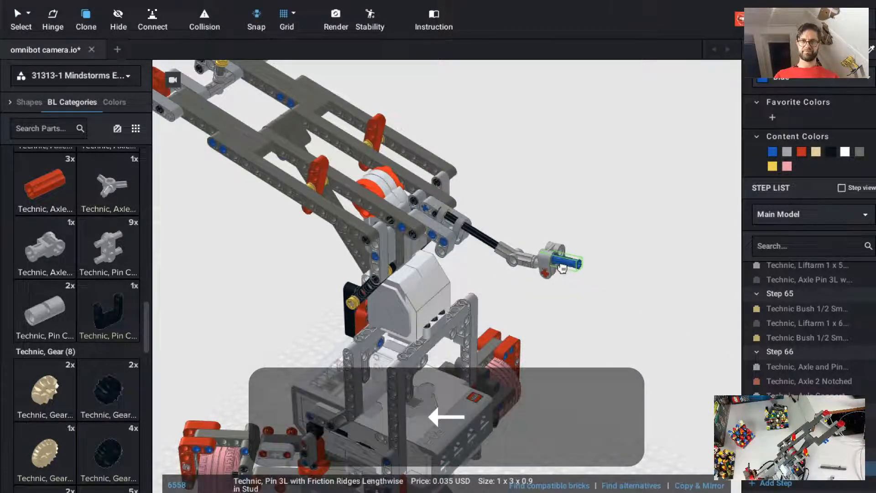
pyautogui.click(568, 255)
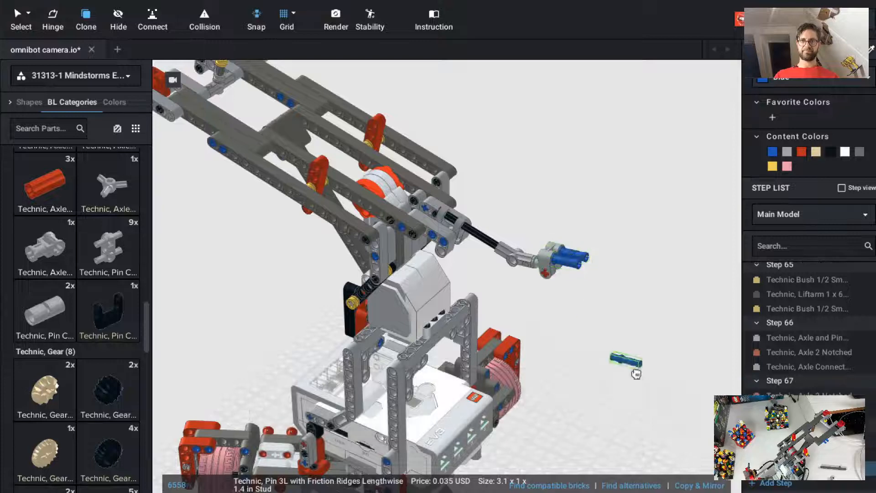
pyautogui.press('Escape')
pyautogui.press('super')
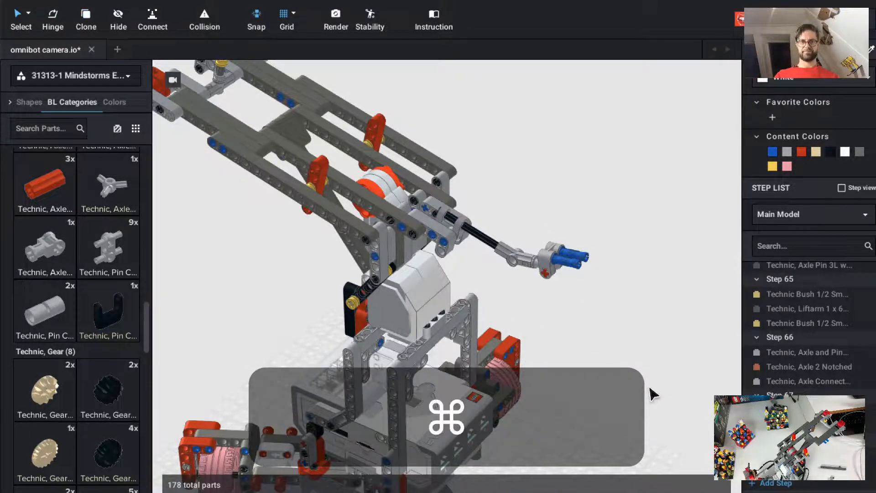
pyautogui.press('super+t')
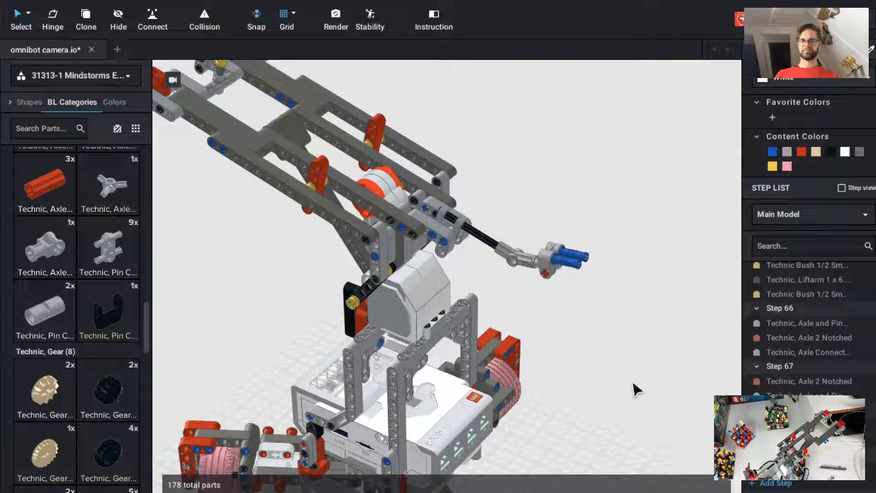
# Clone the L-shaped thick liftarm toward the blue pins, then delete the stray copy.
pyautogui.click(438, 231)
pyautogui.press('c')
pyautogui.press('Right')
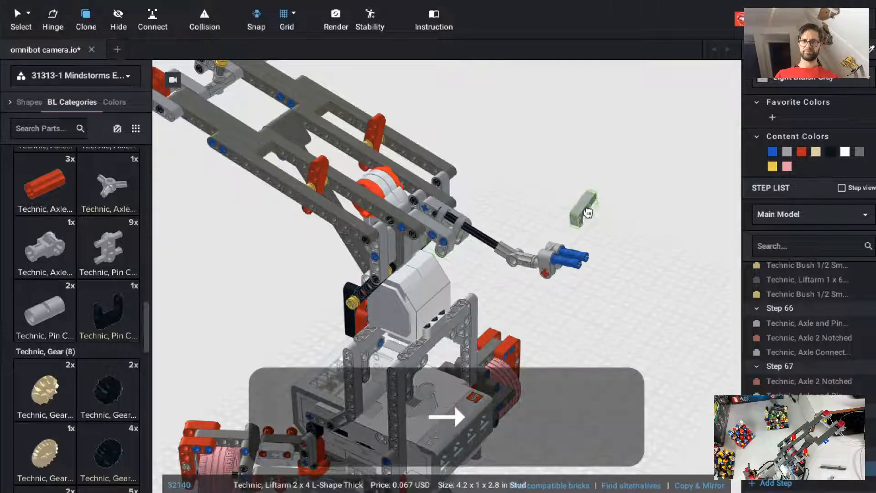
pyautogui.press('Up')
pyautogui.press('Up')
pyautogui.press('Up')
pyautogui.press('Left')
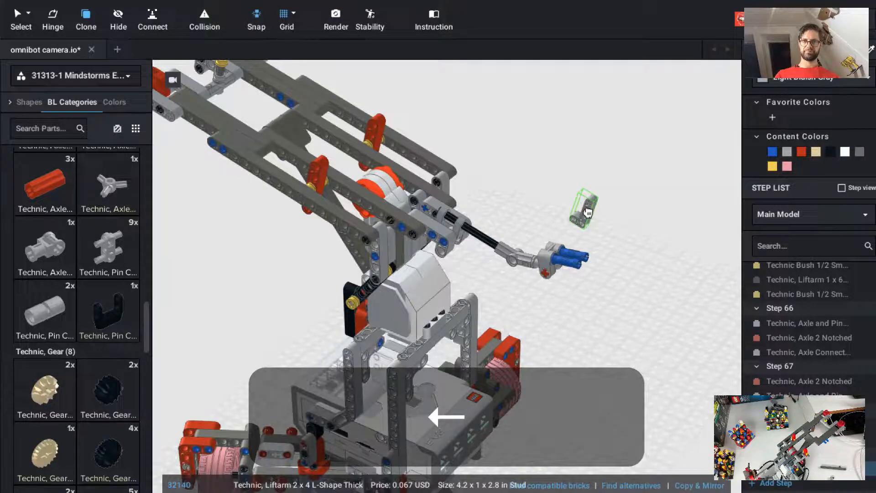
pyautogui.press('Right')
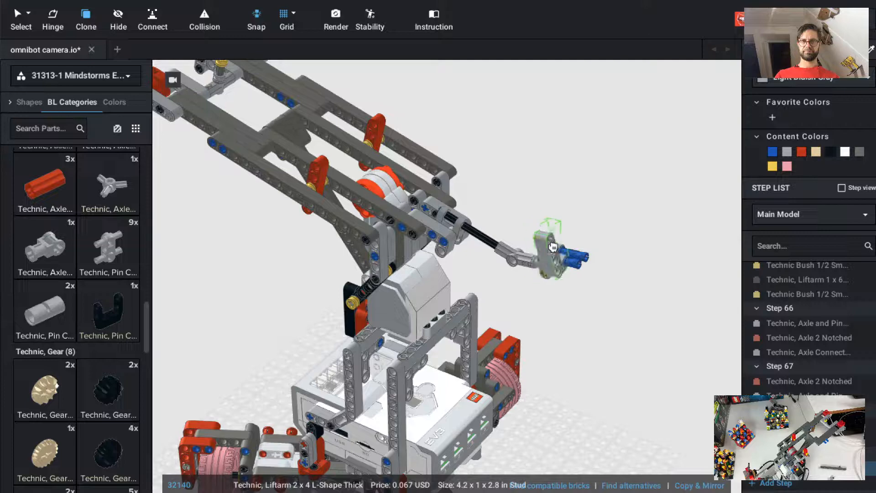
pyautogui.click(554, 247)
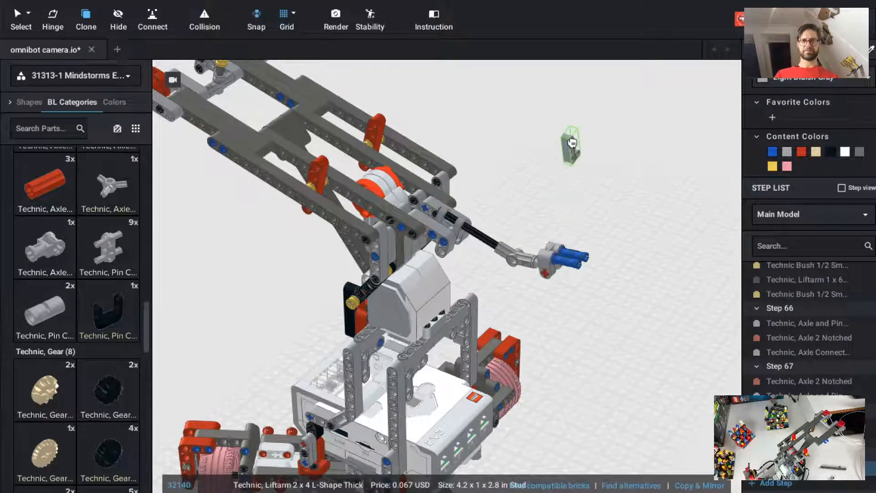
pyautogui.press('BackSpace')
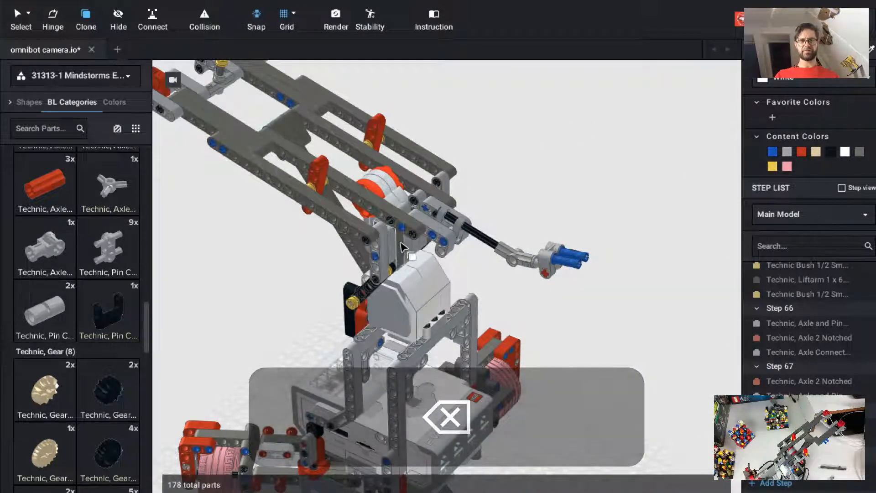
# Move the liftarm near the gear upright onto the blue pins at the arm tip.
pyautogui.click(405, 246)
pyautogui.moveTo(405, 247); pyautogui.dragTo(580, 220)
pyautogui.press('Up')
pyautogui.press('Up')
pyautogui.press('Left')
# Copy and paste a second L-shaped liftarm onto the blue pins.
pyautogui.hotkey('ctrl', 'c')
pyautogui.hotkey('ctrl', 'v')
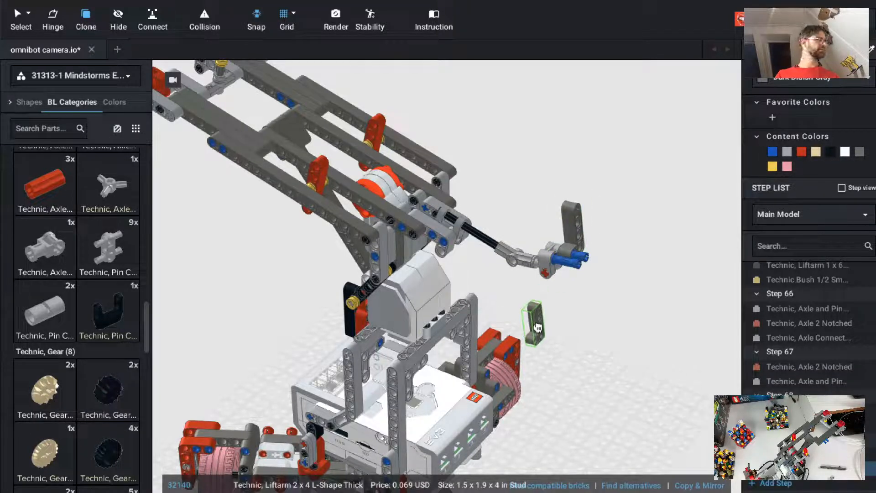
pyautogui.press('Left')
pyautogui.press('Left')
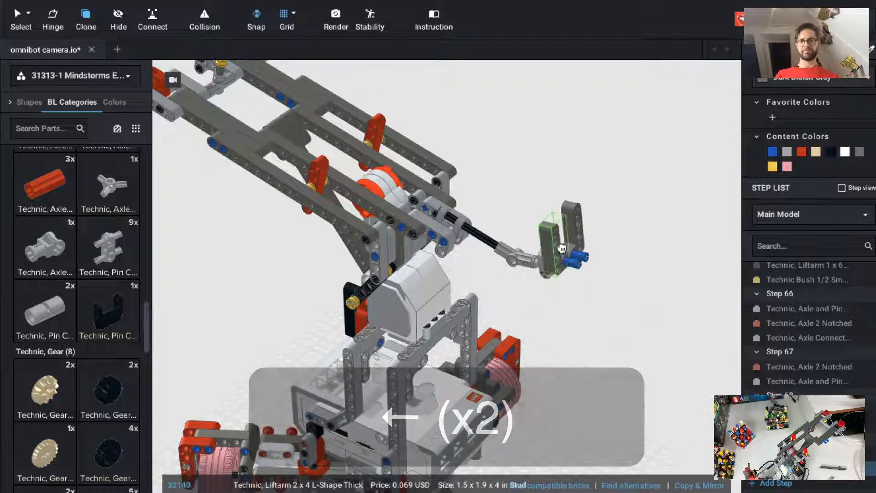
pyautogui.click(561, 248)
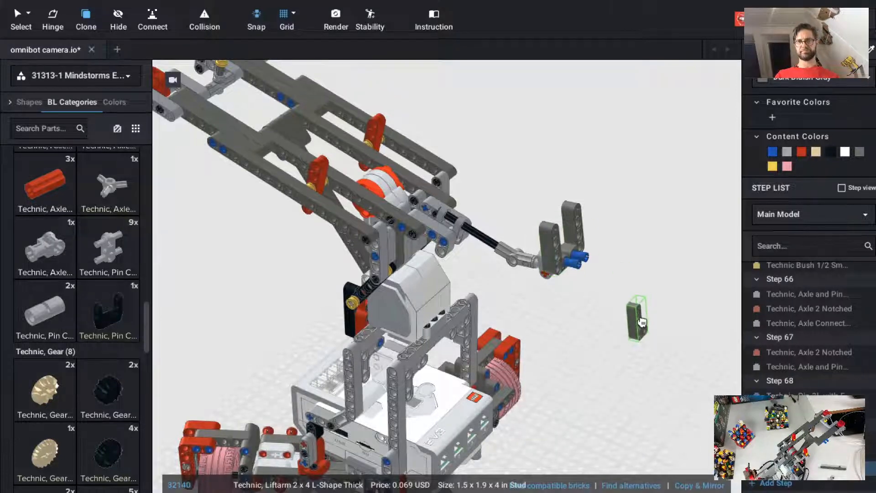
pyautogui.press('Escape')
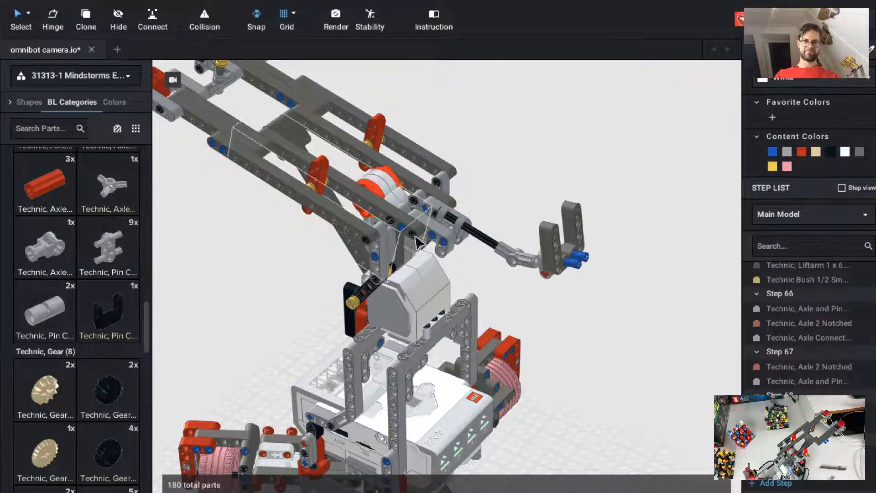
# Clone the black friction pin and seat two copies in the grey bracket.
pyautogui.press('c')
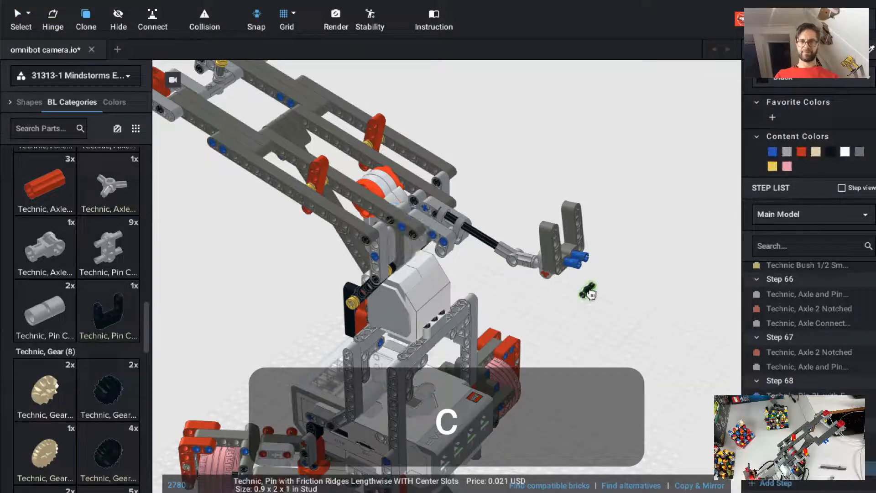
pyautogui.press('Left')
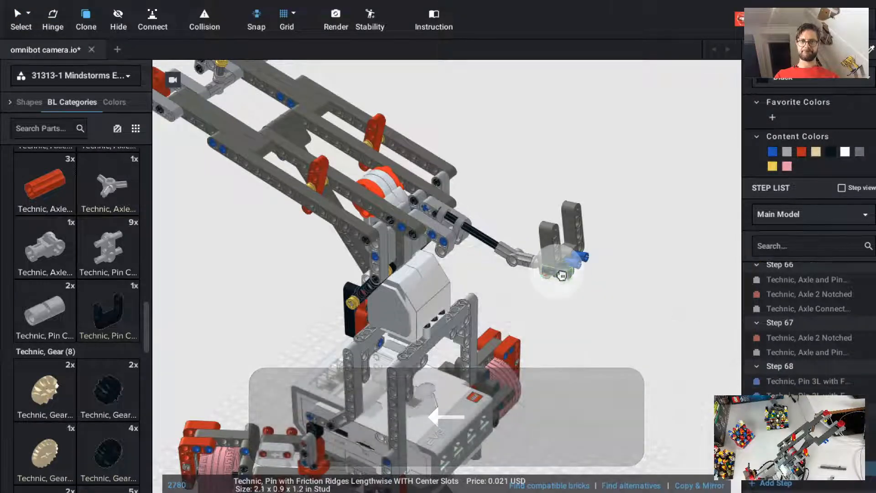
pyautogui.click(557, 261)
pyautogui.click(562, 261)
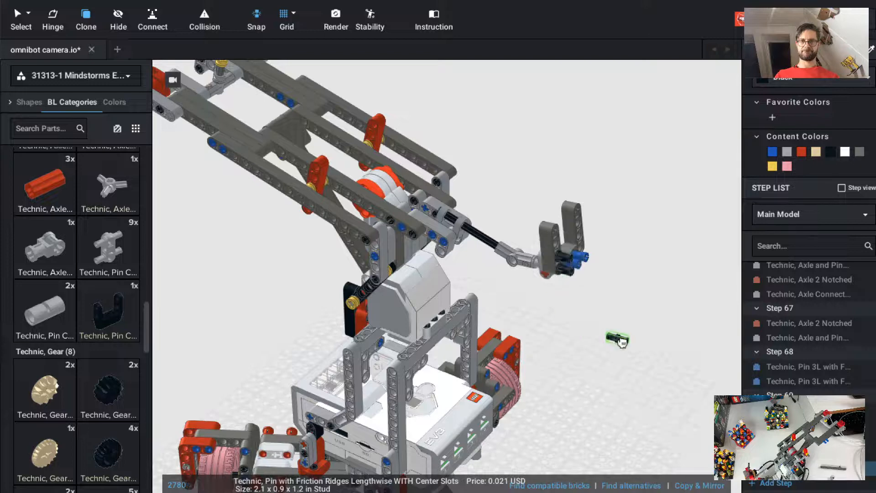
pyautogui.press('Escape')
# Add a blue axle pin, rotated to fit, into the grey bracket.
pyautogui.scroll(10, 70, 189)
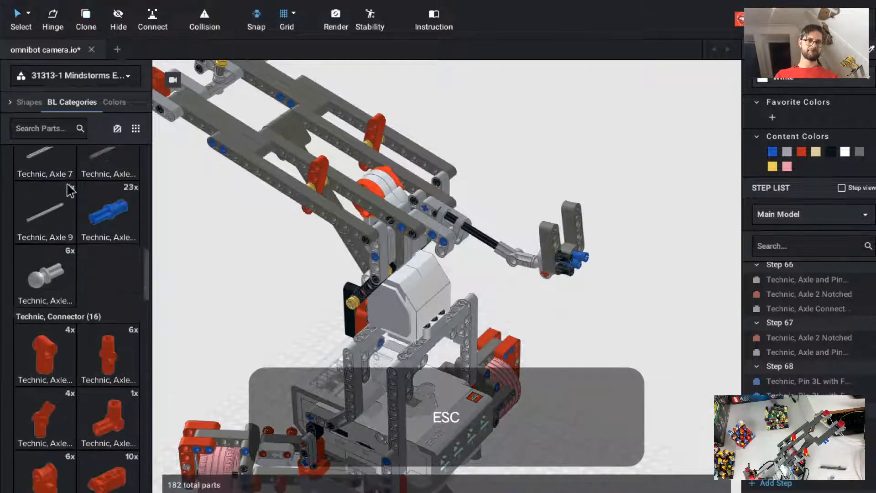
pyautogui.click(109, 407)
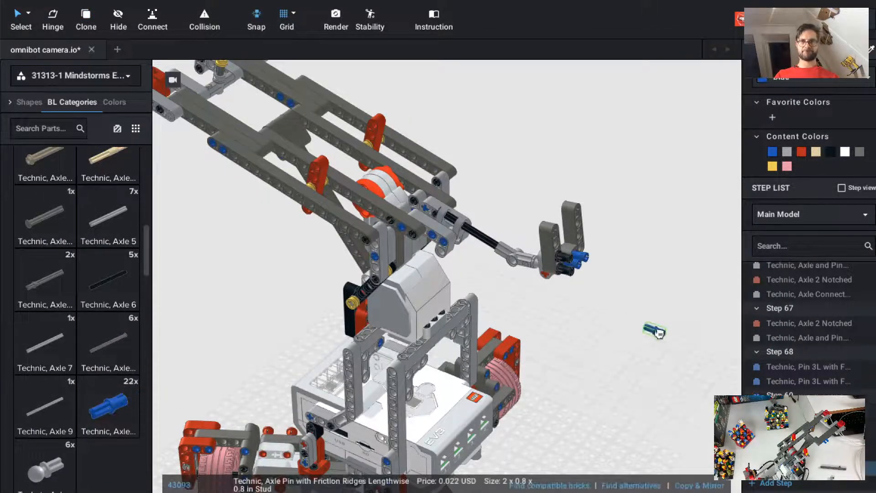
pyautogui.press('Left')
pyautogui.press('Left')
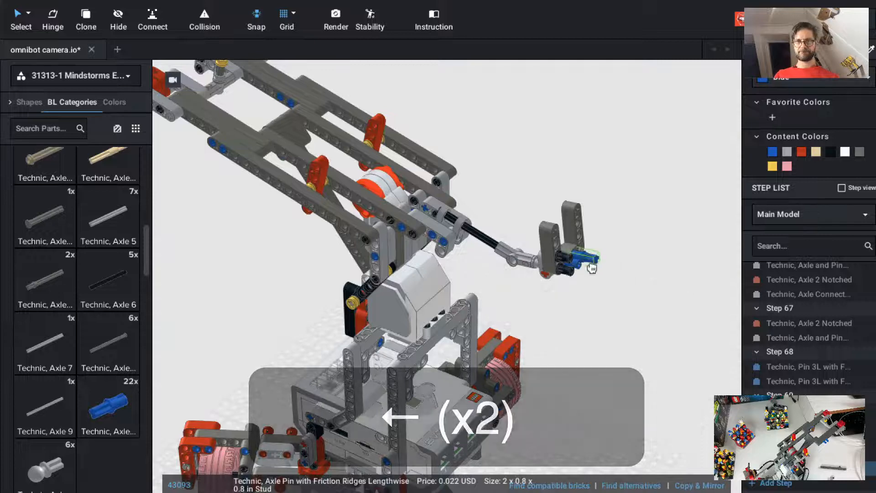
pyautogui.click(586, 251)
pyautogui.press('Escape')
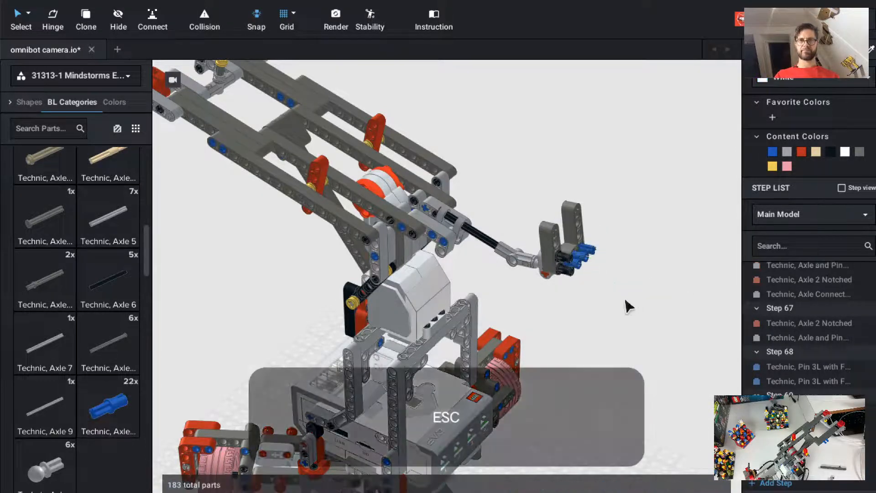
# Try rotating a copy of the grey L-shaped liftarm through several orientations, then discard it.
pyautogui.click(553, 244)
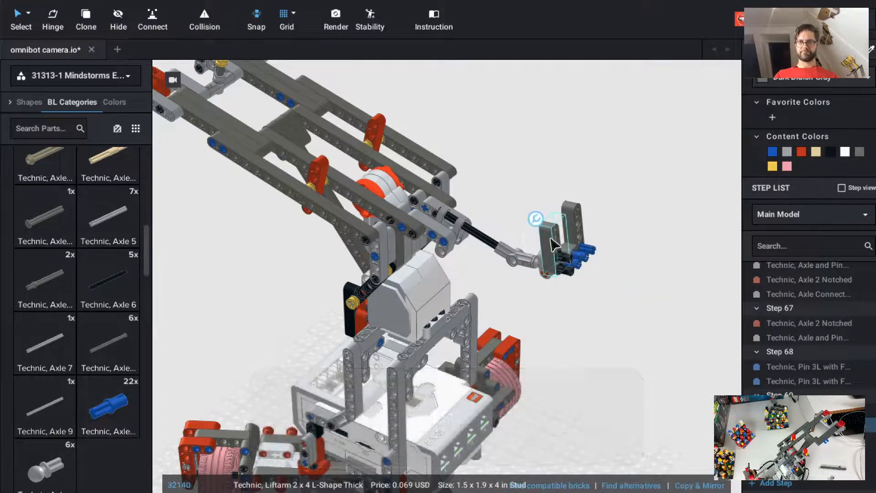
pyautogui.press('super+t')
pyautogui.press('c')
pyautogui.press('Right')
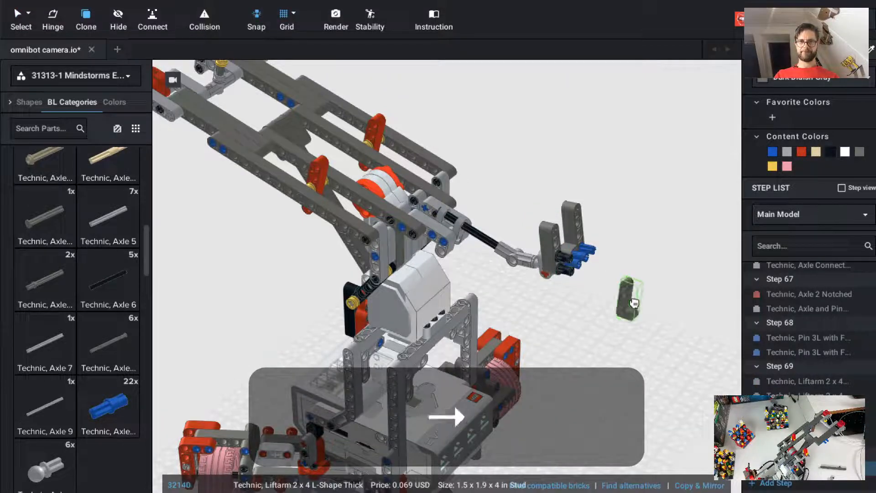
pyautogui.press('Up')
pyautogui.press('Left')
pyautogui.press('Left')
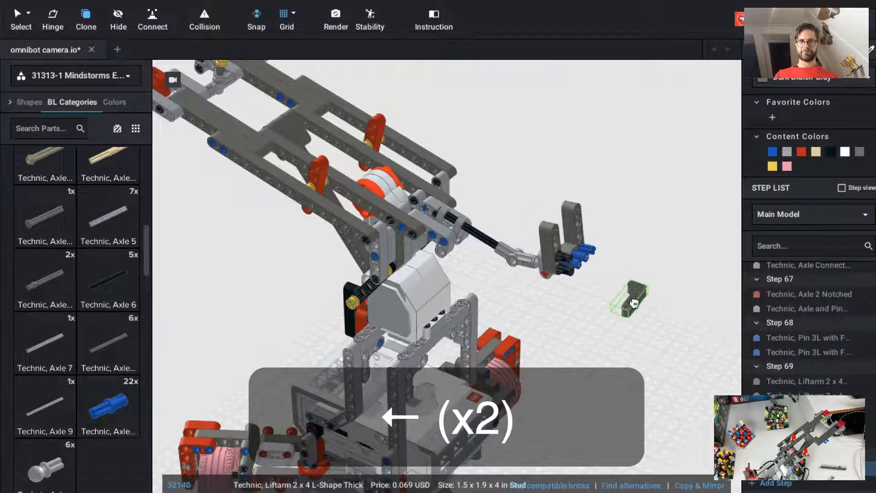
pyautogui.press('Up')
pyautogui.press('Up')
pyautogui.press('Right')
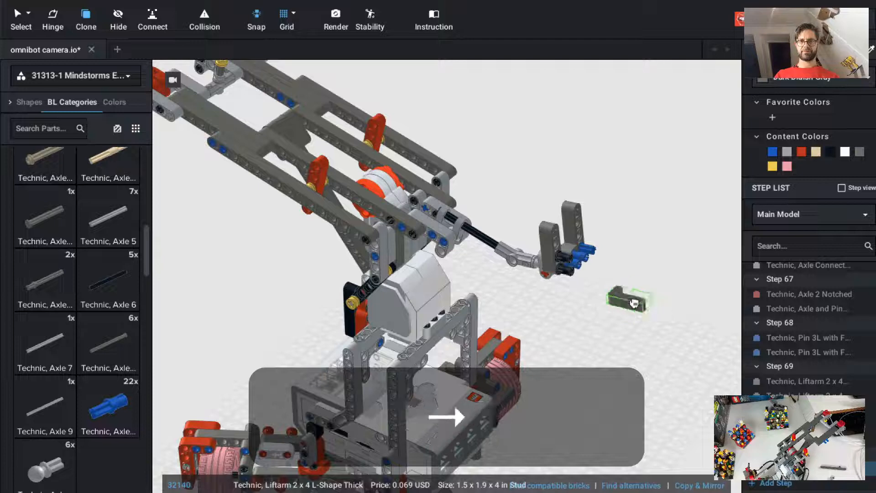
pyautogui.press('Up')
pyautogui.press('Escape')
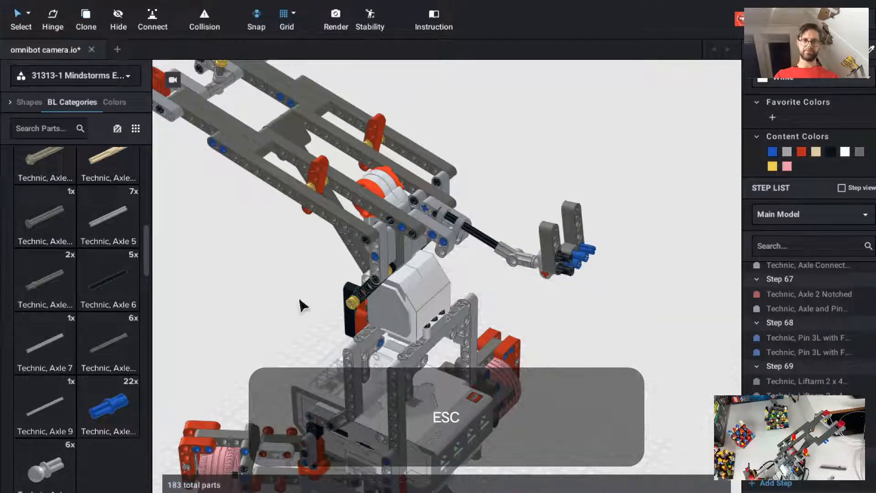
# Clone a grey liftarm, tip it to fit, and place it on the gripper.
pyautogui.click(411, 247)
pyautogui.press('c')
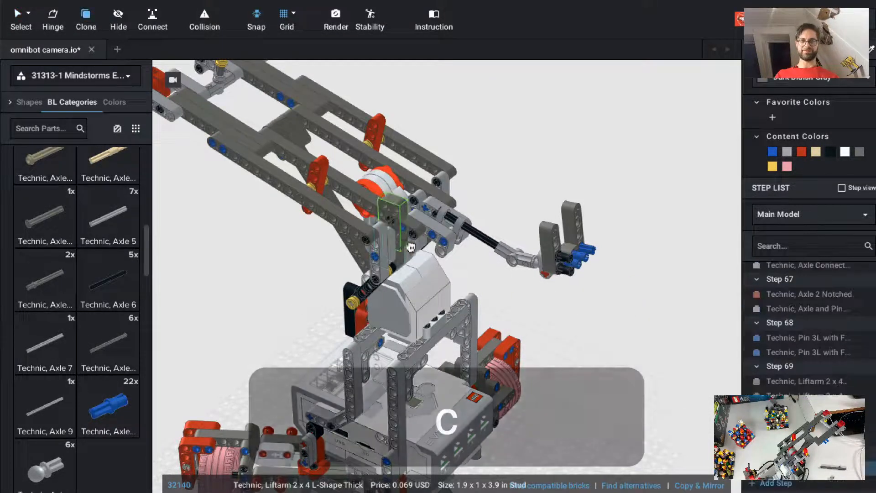
pyautogui.press('Up')
pyautogui.press('Left')
pyautogui.press('Left')
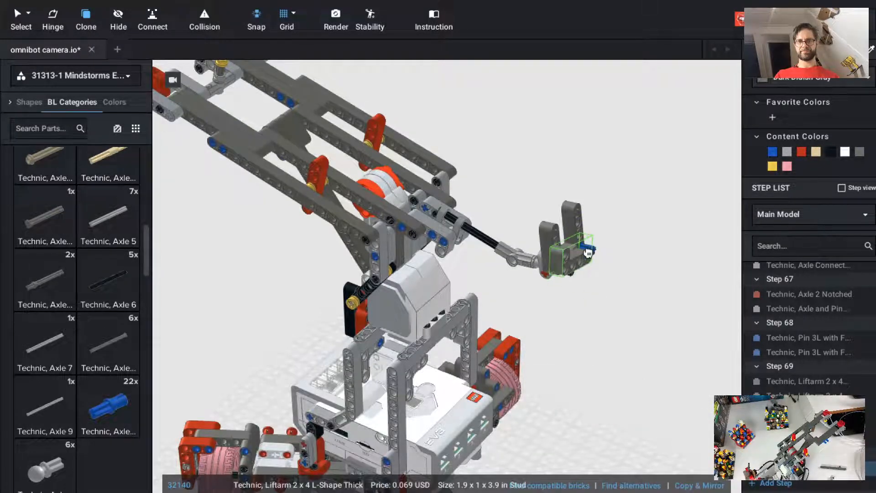
pyautogui.scroll(5, 588, 253)
pyautogui.press('Up')
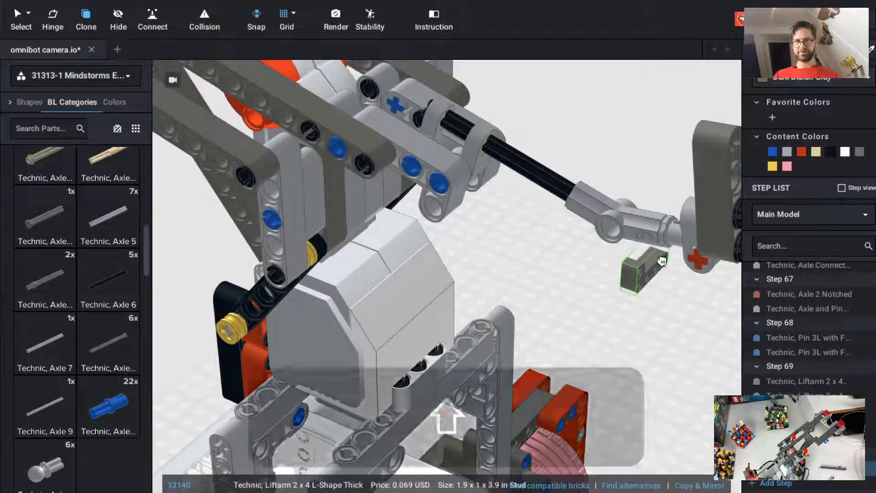
pyautogui.keyDown('shift'); pyautogui.moveTo(662, 261); pyautogui.dragTo(541, 254, button='right'); pyautogui.keyUp('shift')
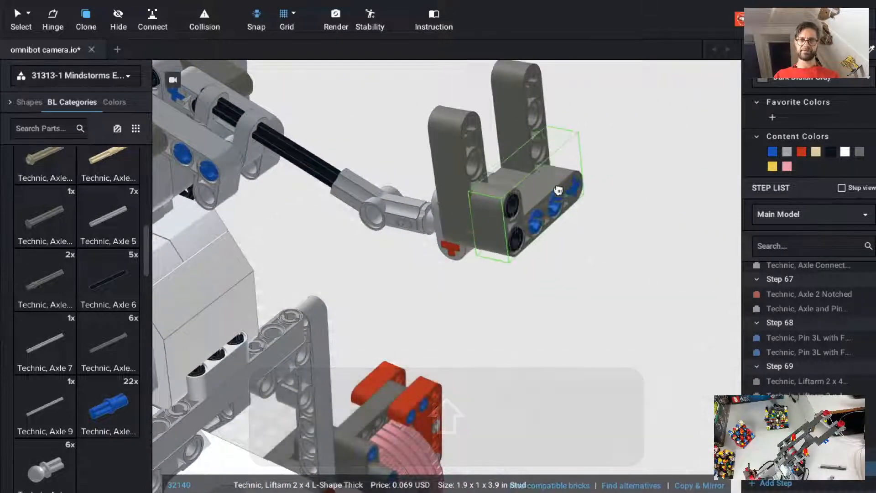
pyautogui.press('Escape')
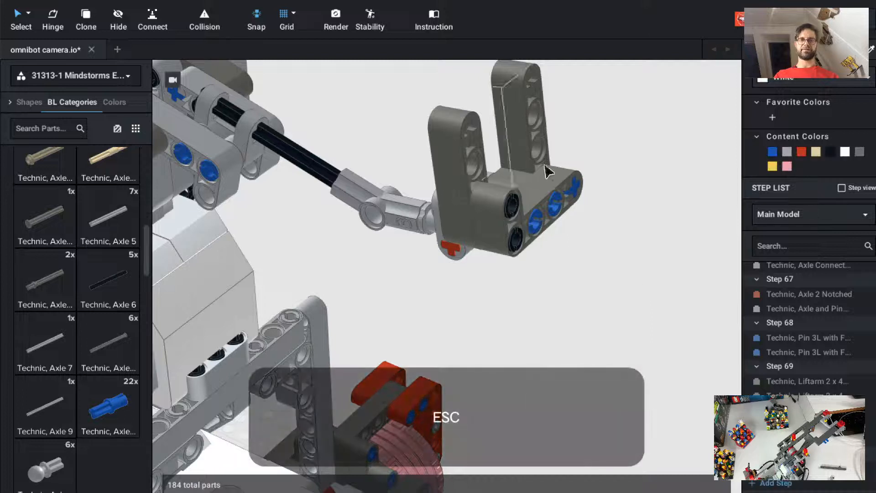
# Recolour the gripper liftarm light bluish grey, then colour both upright liftarms red.
pyautogui.click(551, 178)
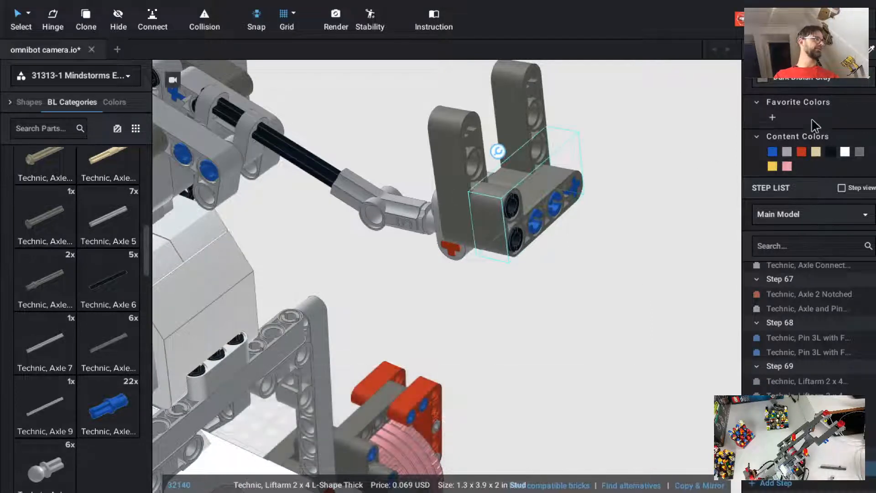
pyautogui.click(788, 153)
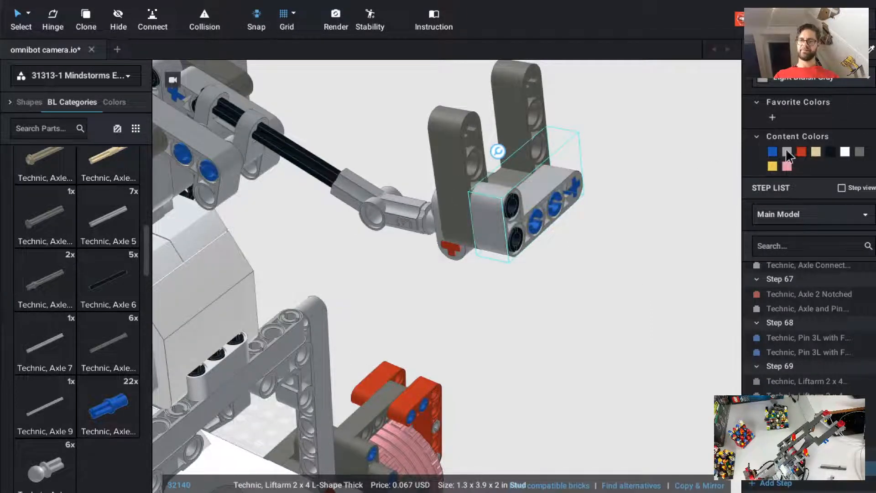
pyautogui.keyDown('super'); pyautogui.click(516, 113); pyautogui.keyUp('super')
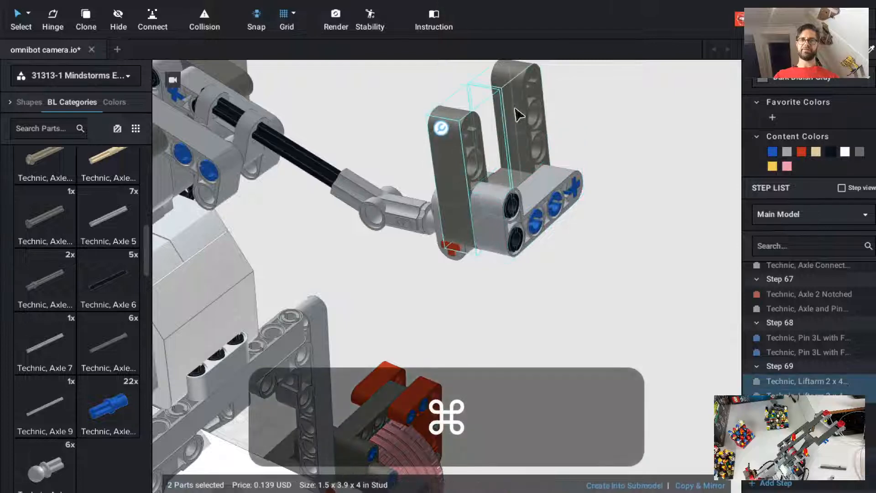
pyautogui.click(802, 153)
pyautogui.click(644, 267)
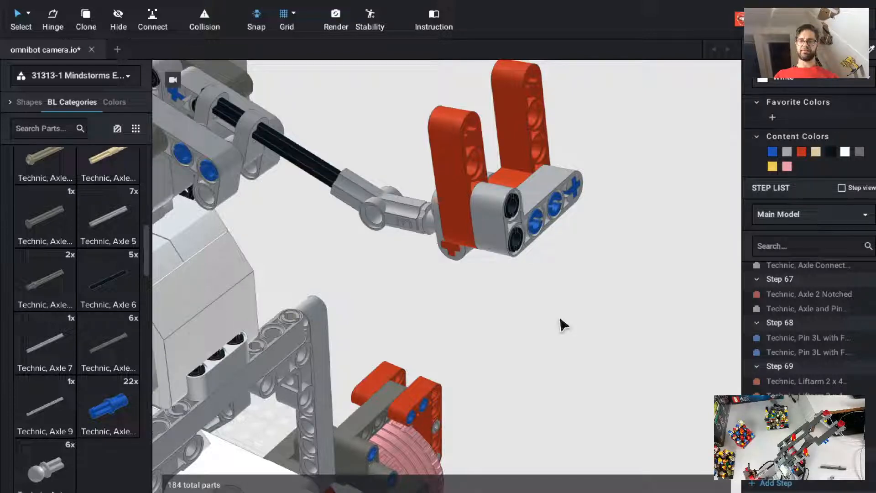
# Place two copied black friction pins in the red liftarm.
pyautogui.press('c')
pyautogui.click(513, 202)
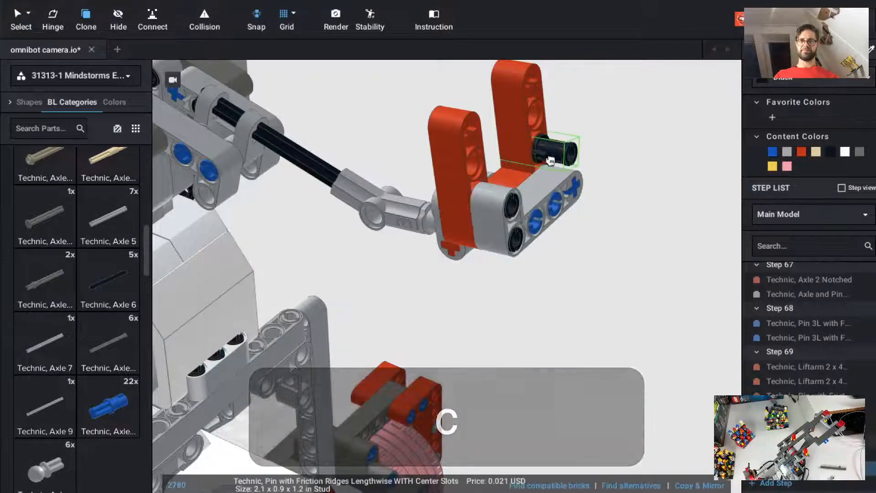
pyautogui.click(551, 158)
pyautogui.click(548, 120)
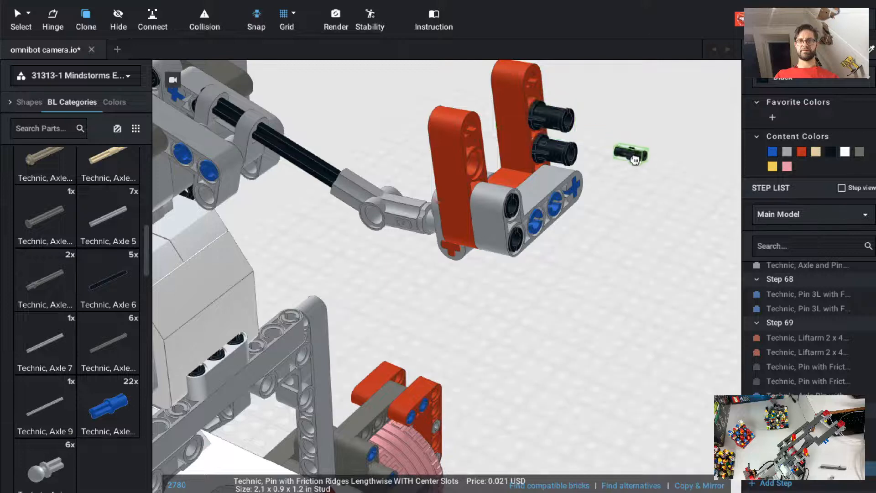
pyautogui.press('Escape')
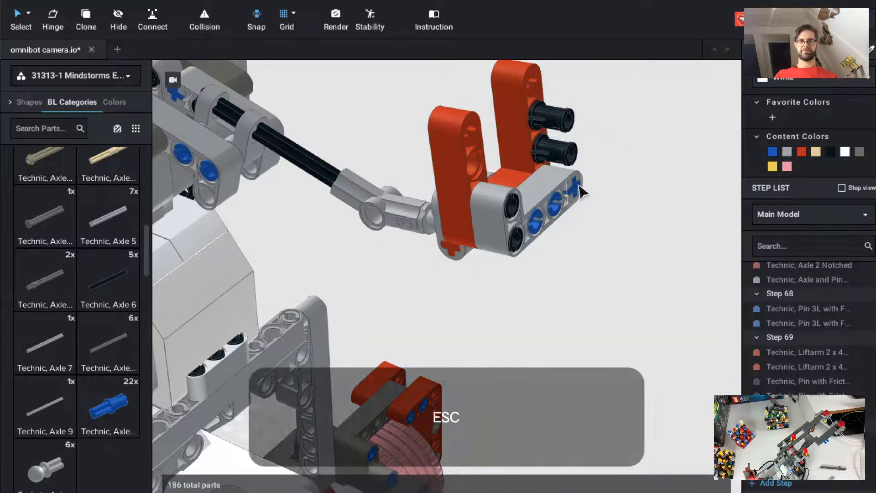
# Place a copy of the blue axle pin in the red liftarm.
pyautogui.click(579, 187)
pyautogui.press('c')
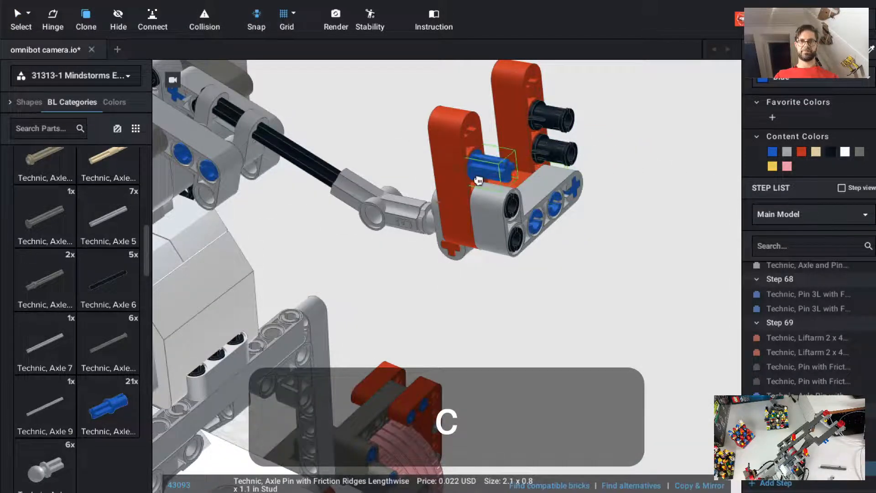
pyautogui.click(478, 180)
pyautogui.press('Escape')
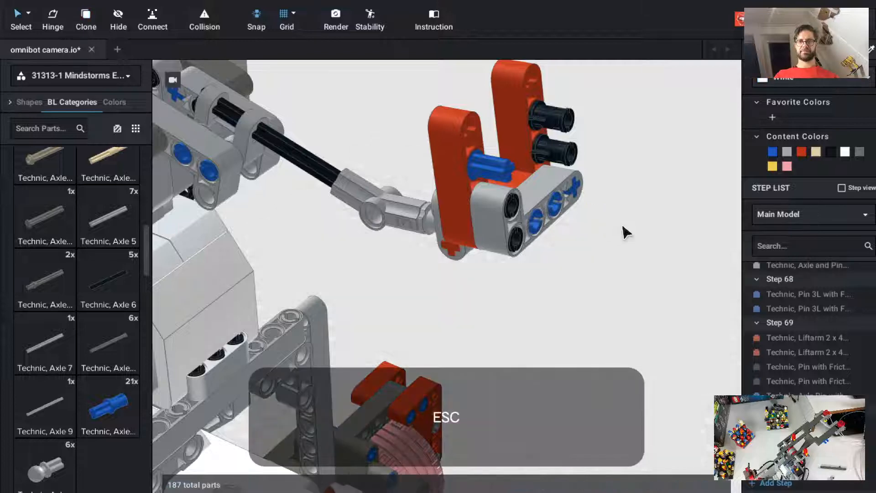
# In a new building step, clone the grey L-liftarm and fit it across the red liftarms.
pyautogui.press('super+t')
pyautogui.press('c')
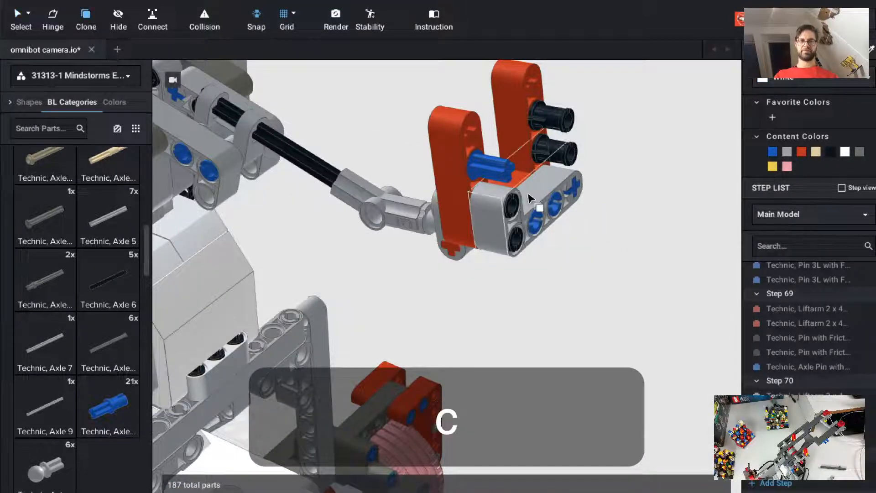
pyautogui.click(529, 199)
pyautogui.press('Right')
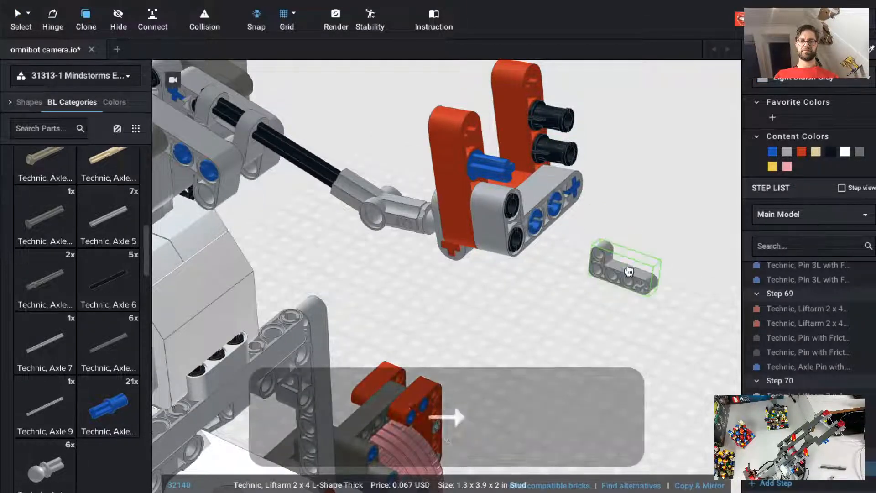
pyautogui.press('Up')
pyautogui.press('Up')
pyautogui.press('Left')
pyautogui.press('Left')
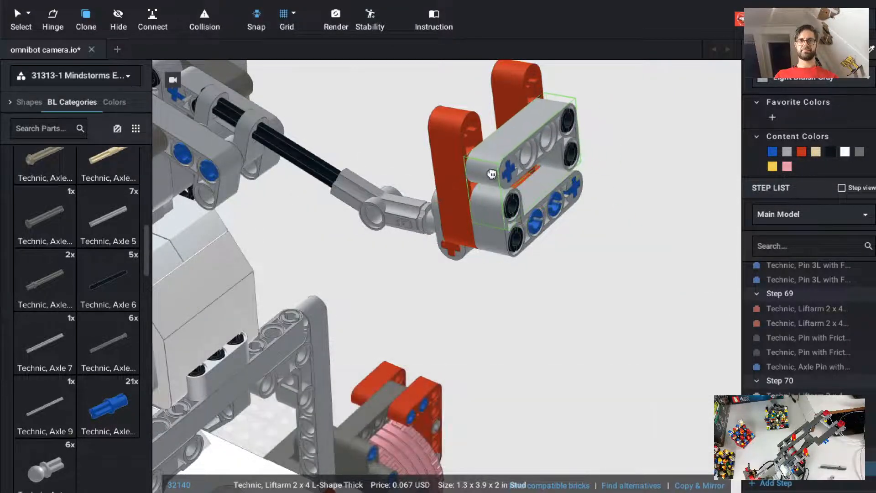
pyautogui.click(491, 173)
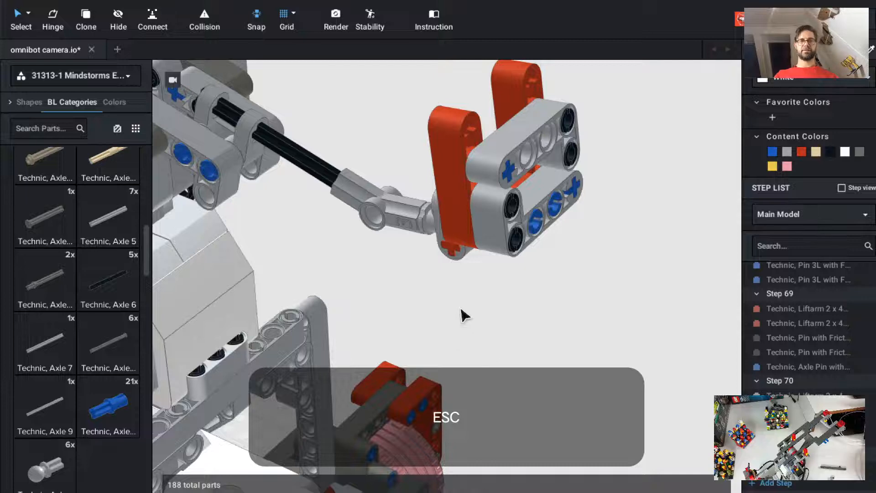
# Switch the parts palette to Master and search for half pins.
pyautogui.click(69, 75)
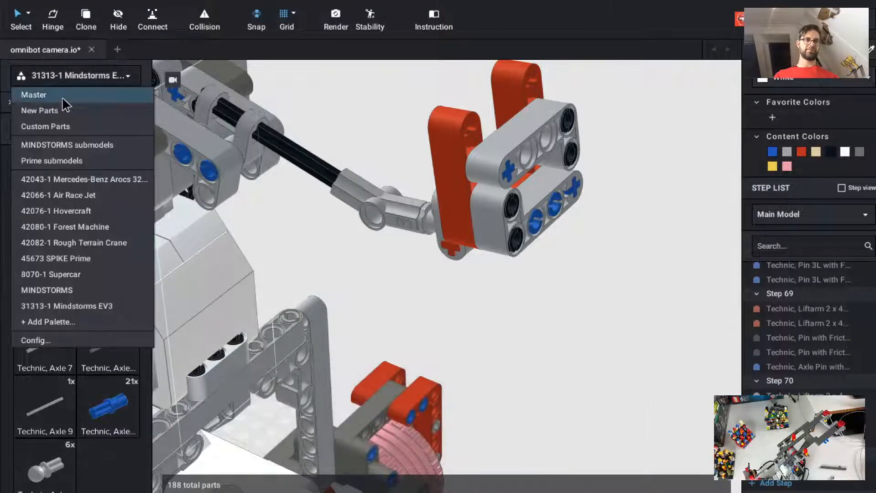
pyautogui.click(61, 94)
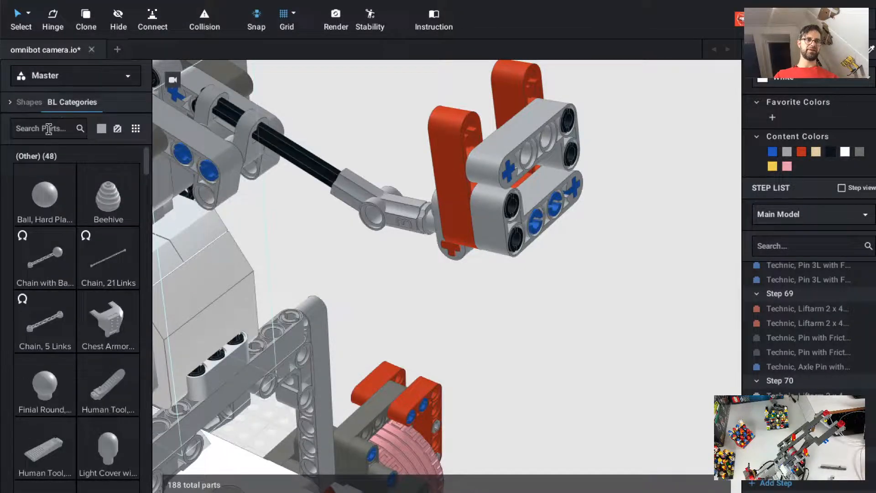
pyautogui.write('pin')
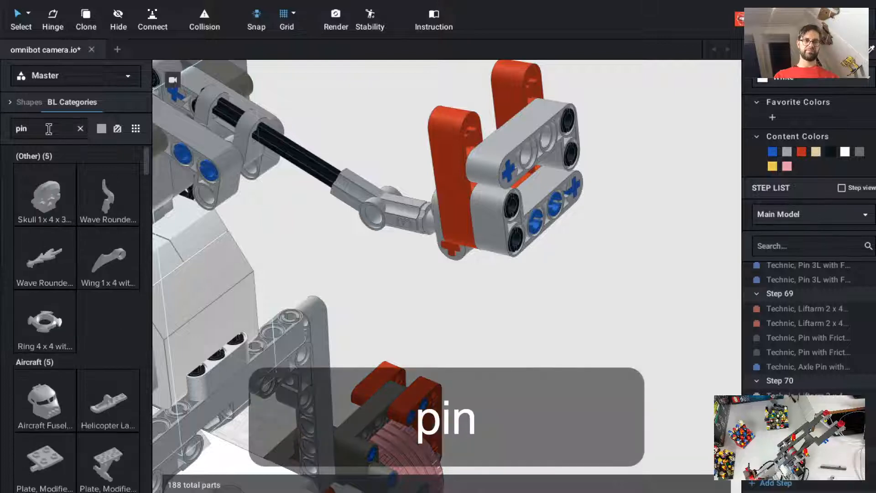
pyautogui.write(' half')
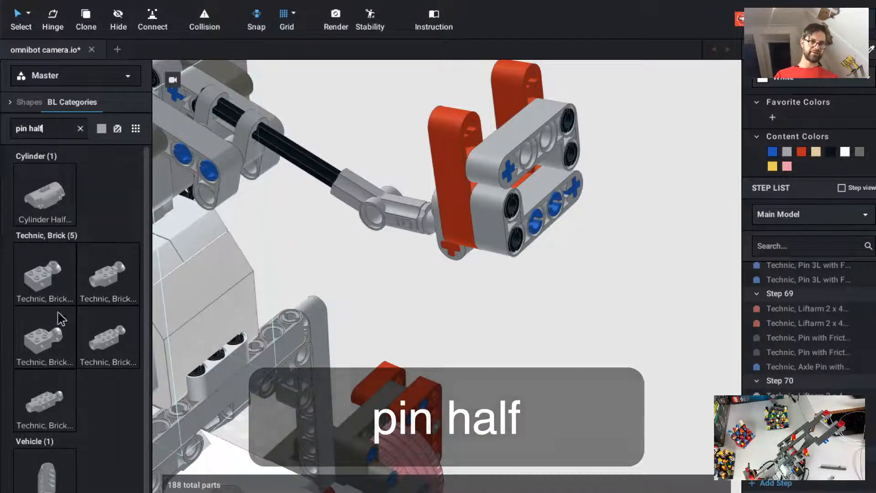
pyautogui.press('BackSpace')
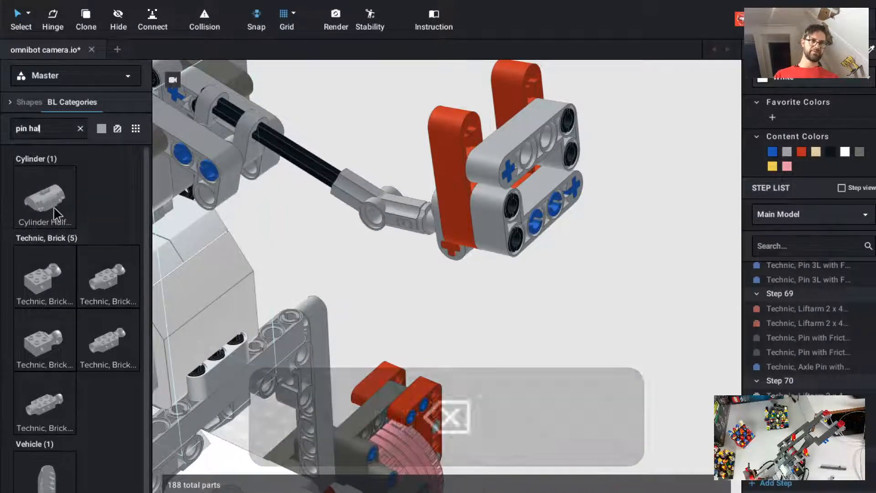
pyautogui.press('BackSpace')
pyautogui.press('BackSpace')
pyautogui.press('BackSpace')
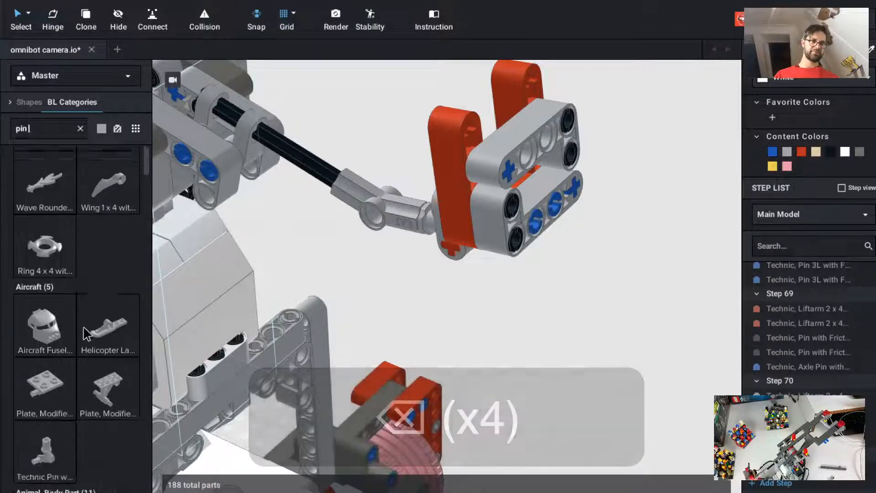
# Refine the part search until it reads 'pin 1/2'.
pyautogui.scroll(-10, 87, 335)
pyautogui.write('s')
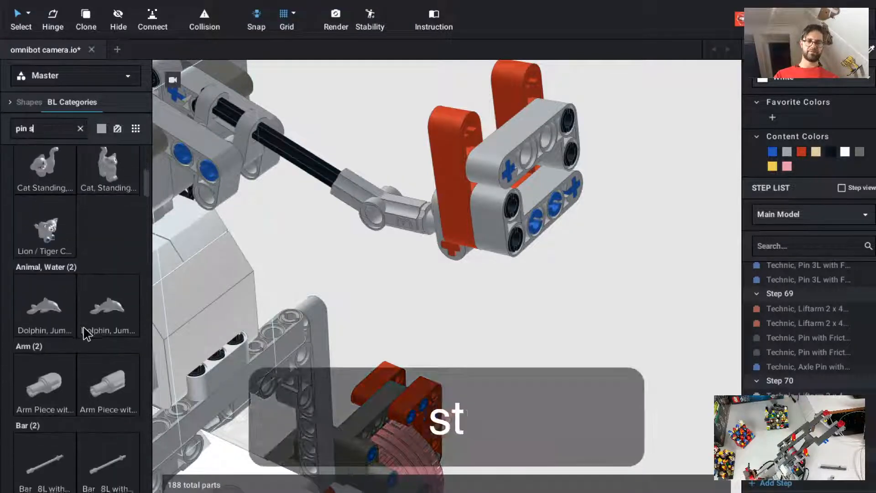
pyautogui.write('tud')
pyautogui.scroll(-10, 94, 376)
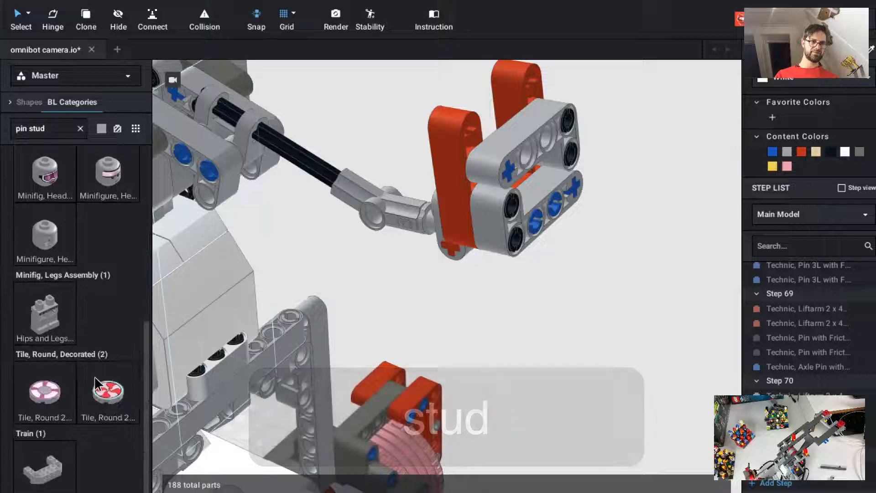
pyautogui.scroll(5, 94, 376)
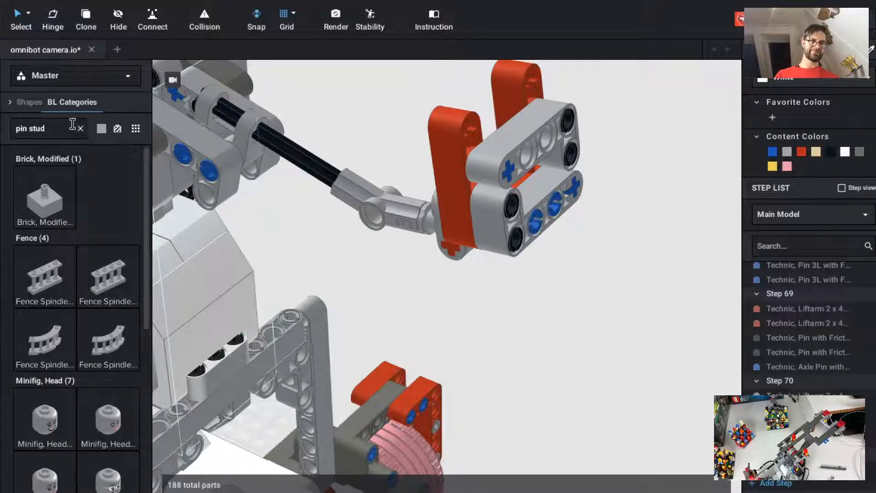
pyautogui.press('BackSpace')
pyautogui.press('BackSpace')
pyautogui.press('BackSpace')
pyautogui.press('BackSpace')
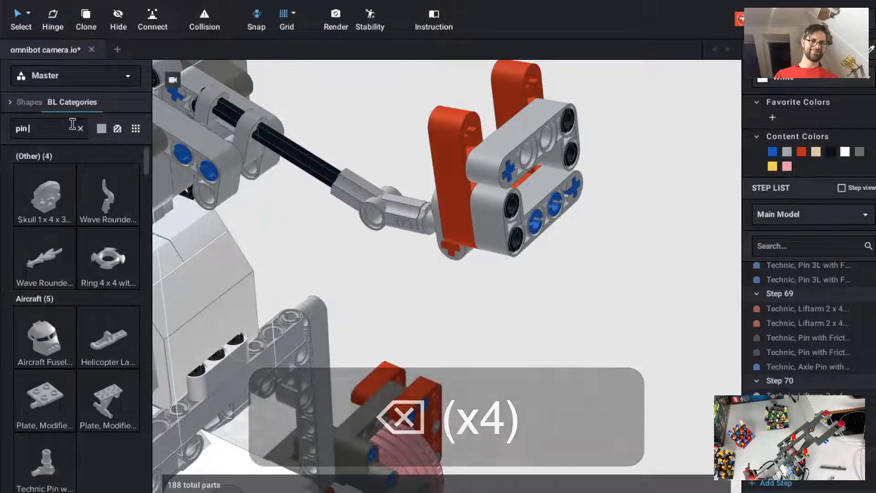
pyautogui.write('sm')
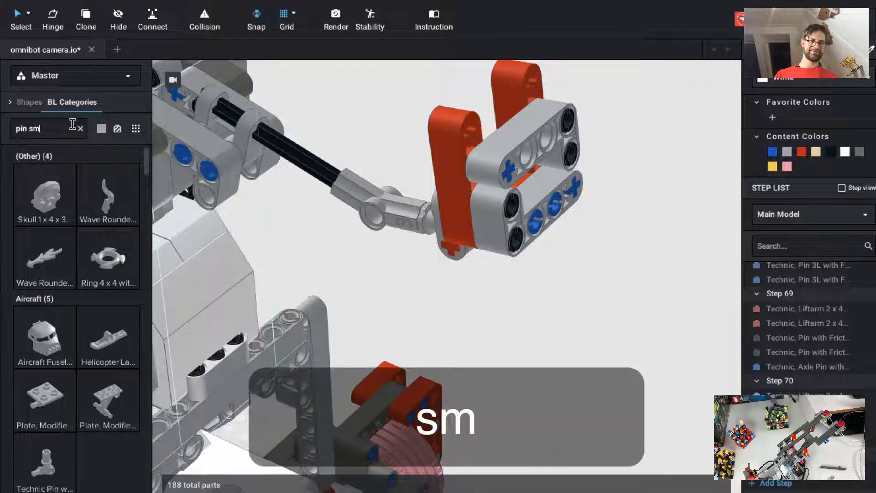
pyautogui.write('al')
pyautogui.press('BackSpace')
pyautogui.press('BackSpace')
pyautogui.press('BackSpace')
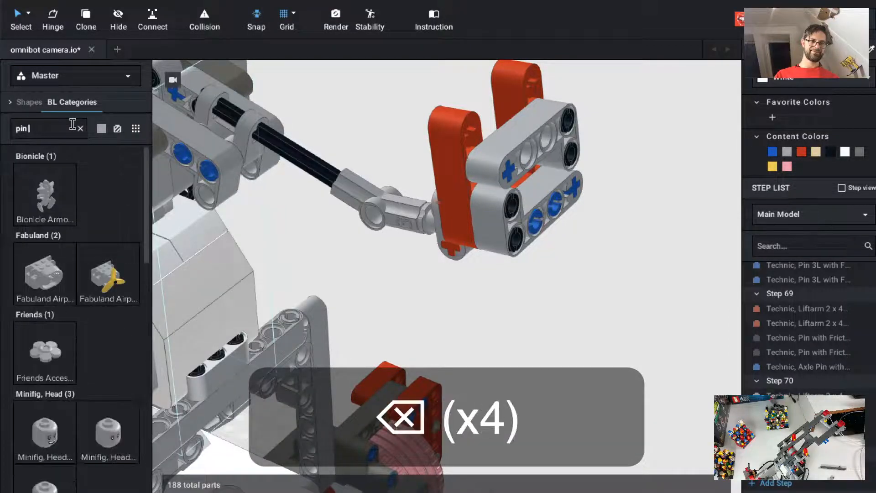
pyautogui.write('1/2')
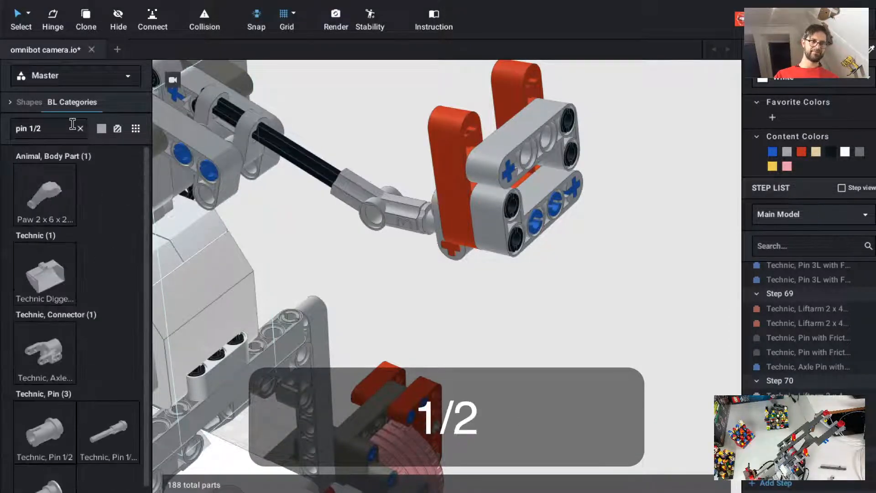
# Drop Technic Pin 1/2 pieces into holes of the upper grey liftarm.
pyautogui.moveTo(190, 347); pyautogui.dragTo(362, 246)
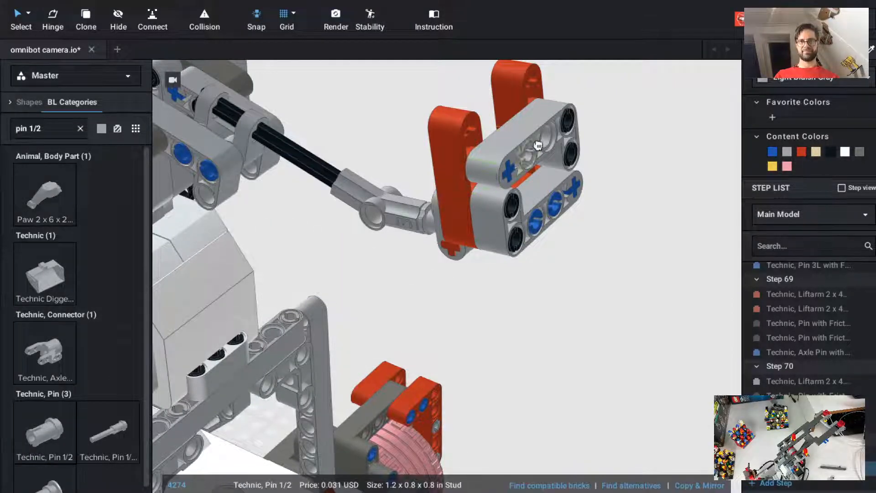
pyautogui.moveTo(538, 145); pyautogui.dragTo(655, 272)
pyautogui.press('Escape')
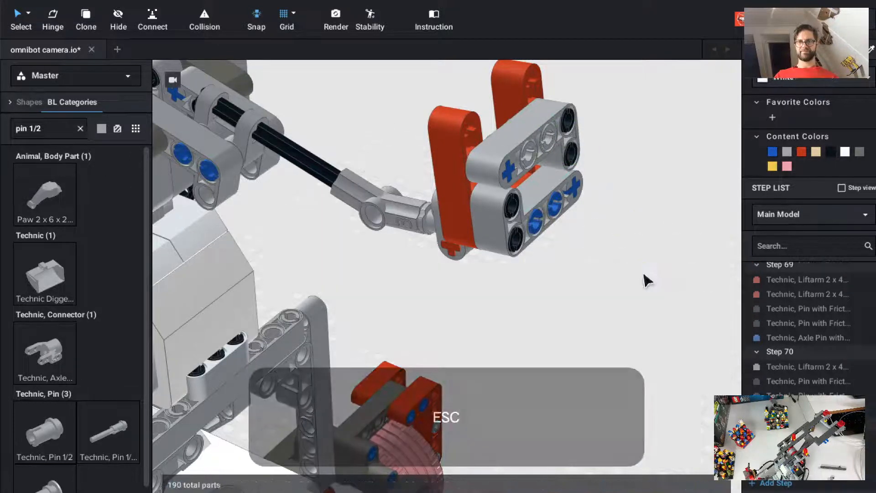
# In a new step, search 'tile 2x2' and place an upright 2x2 tile on the sensor bracket.
pyautogui.press('super+t')
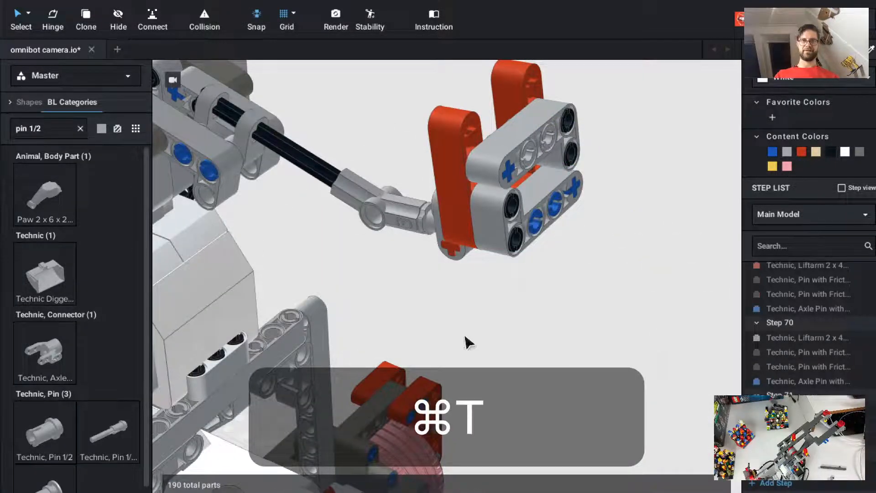
pyautogui.tripleClick(48, 127)
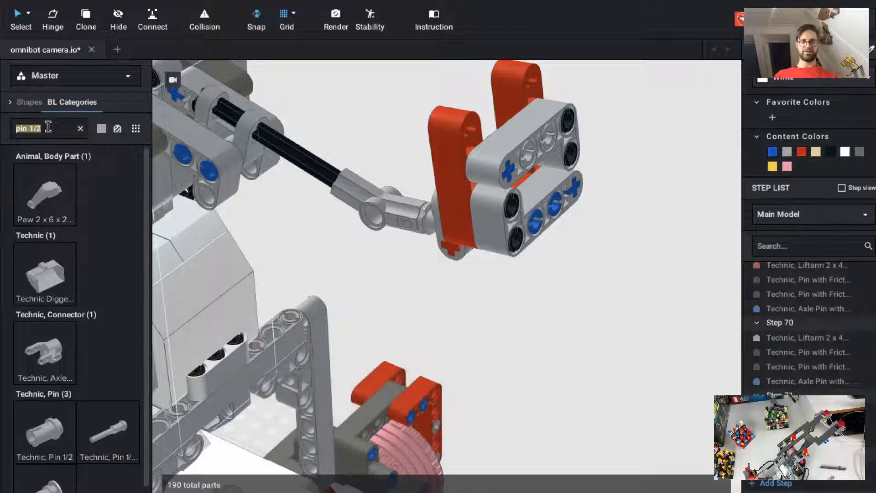
pyautogui.write('tile')
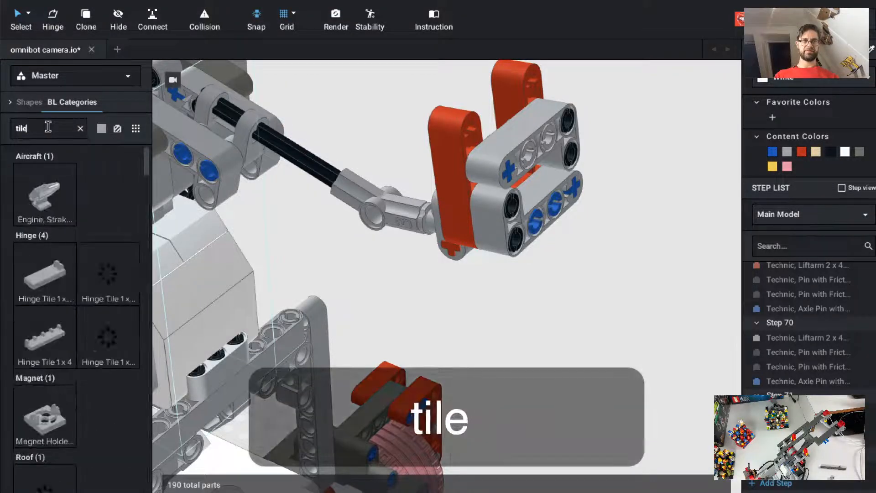
pyautogui.write(' 2x2')
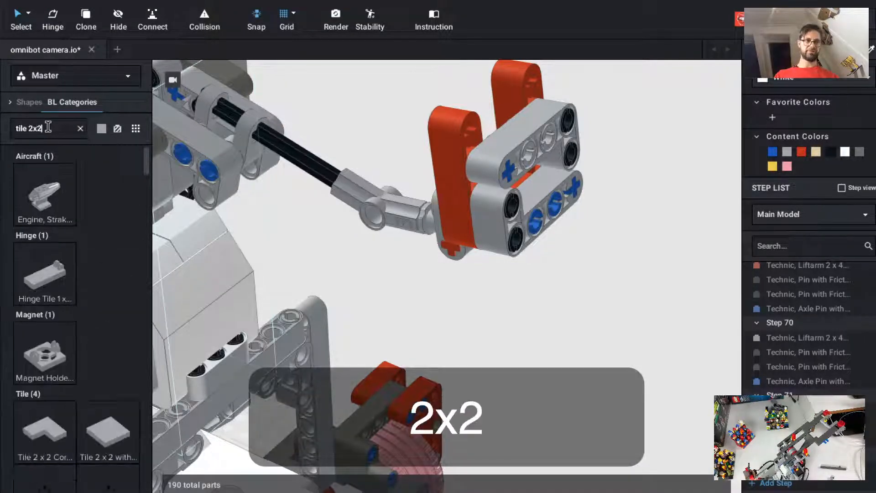
pyautogui.scroll(-2, 108, 438)
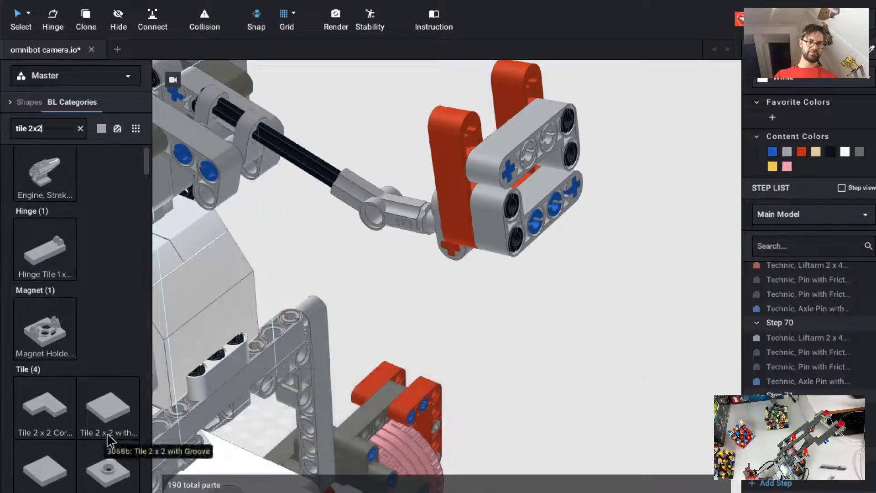
pyautogui.moveTo(44, 472); pyautogui.dragTo(598, 247)
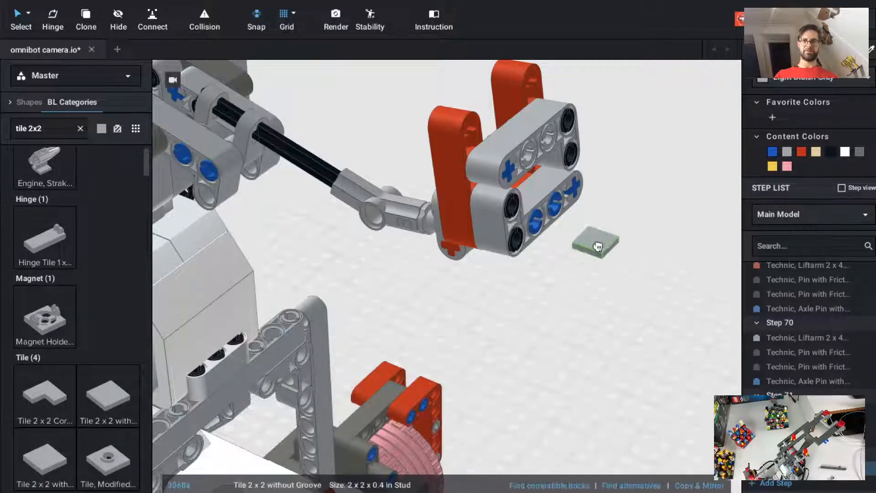
pyautogui.press('Up')
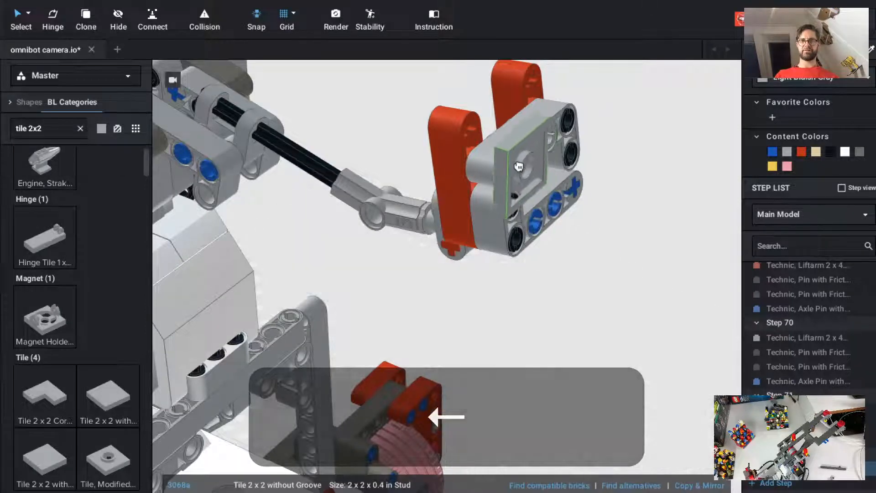
pyautogui.keyDown('ctrl'); pyautogui.moveTo(506, 148); pyautogui.dragTo(462, 224); pyautogui.keyUp('ctrl')
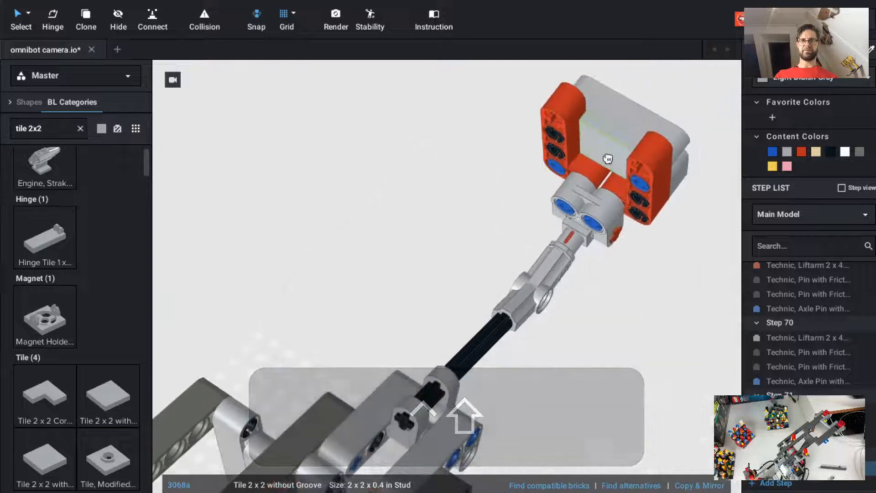
pyautogui.click(607, 160)
pyautogui.press('Escape')
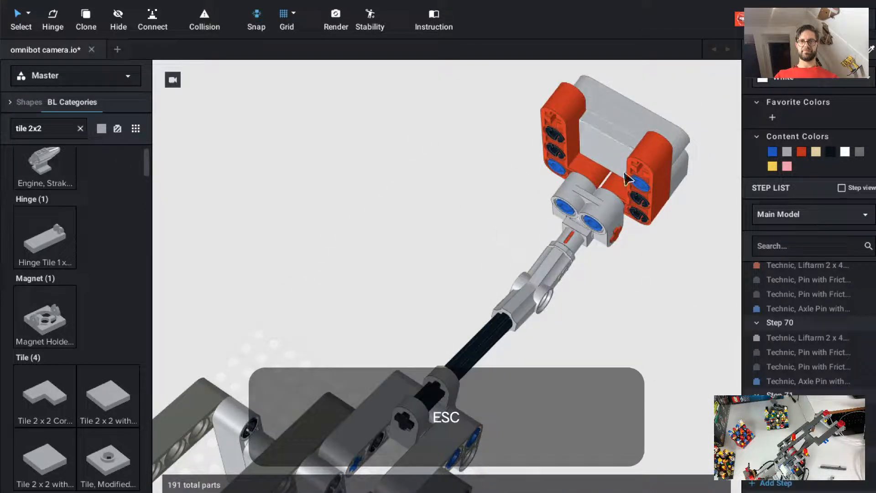
# Delete that tile and clone a red piece into the gap between the red liftarms.
pyautogui.press('BackSpace')
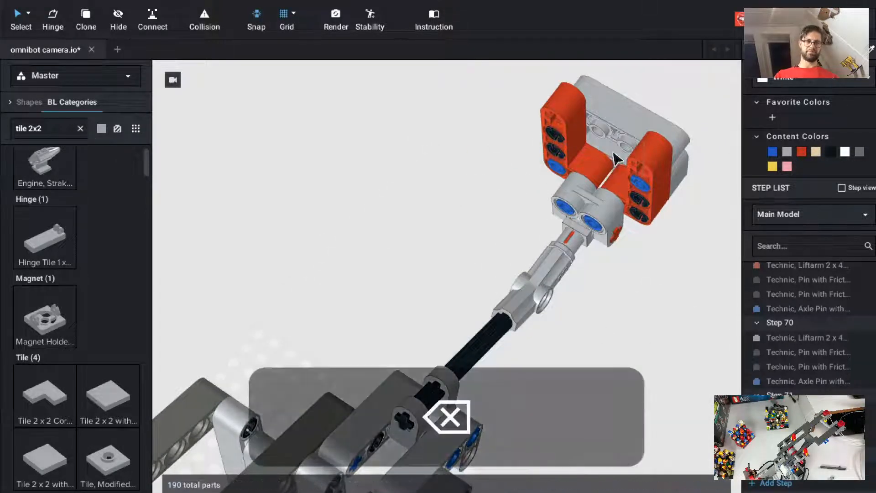
pyautogui.press('c')
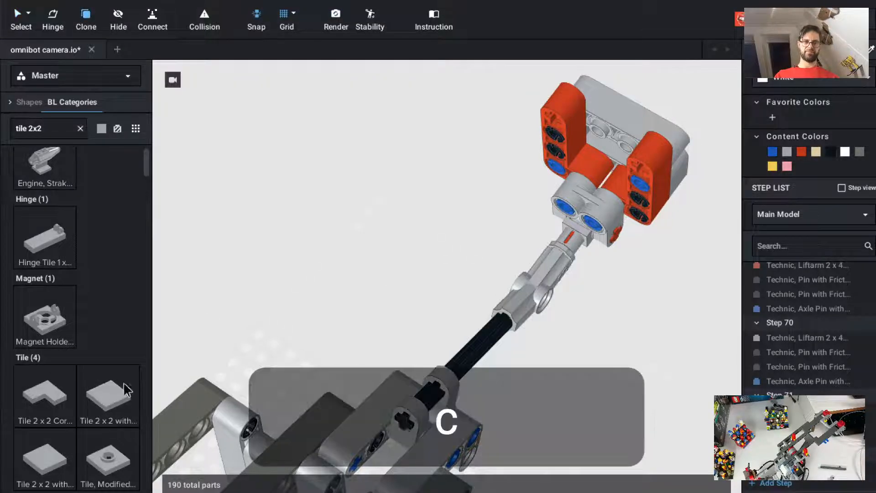
pyautogui.press('Down')
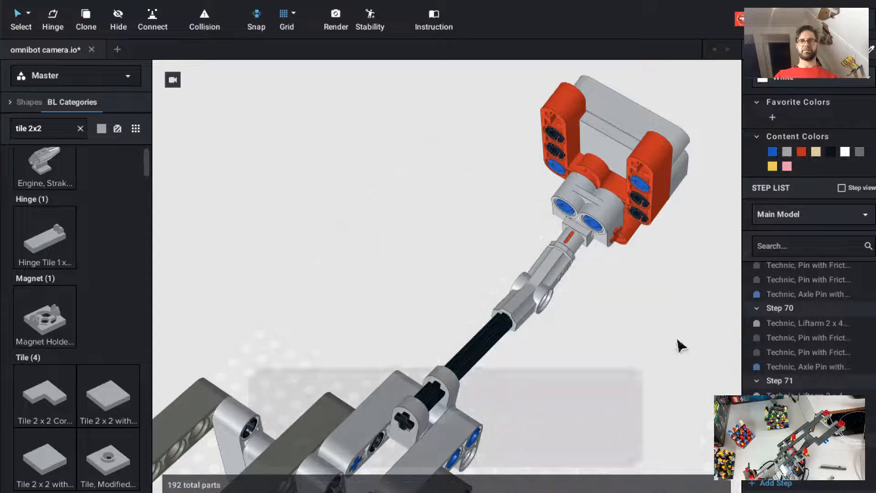
pyautogui.press('Escape')
pyautogui.scroll(-5, 634, 393)
# Delete the extra red liftarm from the sensor bracket.
pyautogui.keyDown('ctrl'); pyautogui.moveTo(634, 355); pyautogui.dragTo(514, 356); pyautogui.keyUp('ctrl')
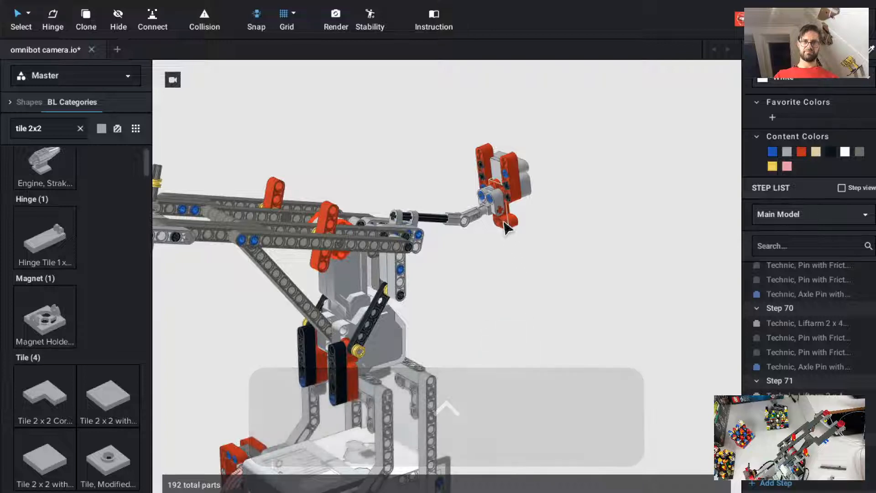
pyautogui.click(505, 227)
pyautogui.press('BackSpace')
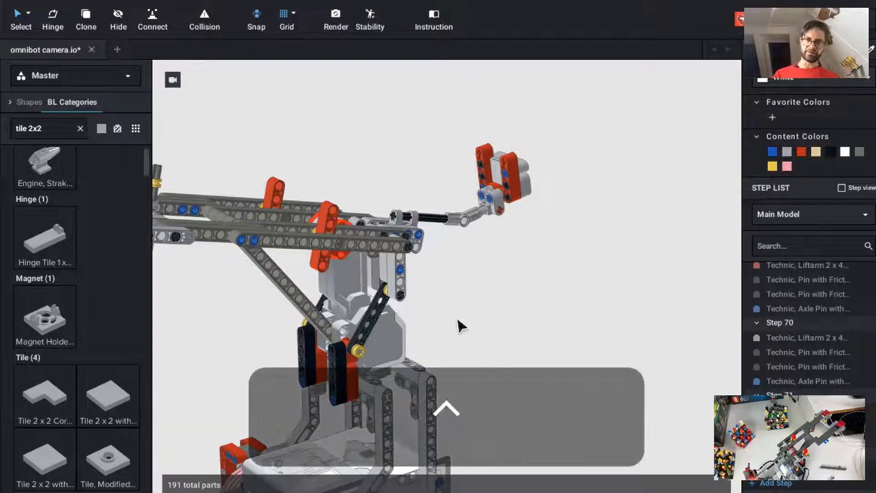
# Orbit and zoom to inspect the arm from front and top-down views.
pyautogui.moveTo(458, 324)
pyautogui.keyDown('ctrl'); pyautogui.mouseDown()
pyautogui.moveTo(471, 313)
pyautogui.moveTo(459, 316)
pyautogui.mouseUp(); pyautogui.keyUp('ctrl')
pyautogui.keyDown('shift'); pyautogui.scroll(-5, 459, 320); pyautogui.keyUp('shift')
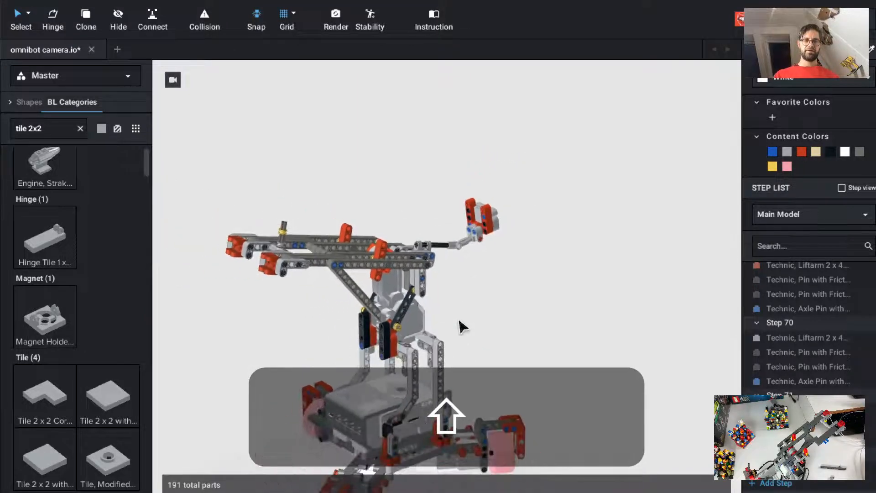
pyautogui.keyDown('ctrl'); pyautogui.moveTo(497, 279); pyautogui.dragTo(481, 294); pyautogui.keyUp('ctrl')
pyautogui.keyDown('shift'); pyautogui.scroll(5, 483, 293); pyautogui.keyUp('shift')
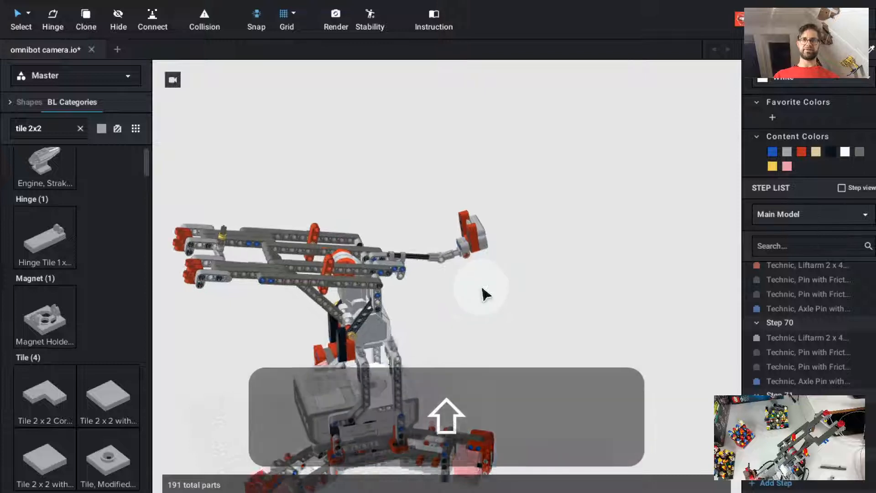
pyautogui.keyDown('ctrl'); pyautogui.moveTo(434, 313); pyautogui.dragTo(430, 313); pyautogui.keyUp('ctrl')
pyautogui.keyDown('shift'); pyautogui.scroll(5, 436, 313); pyautogui.keyUp('shift')
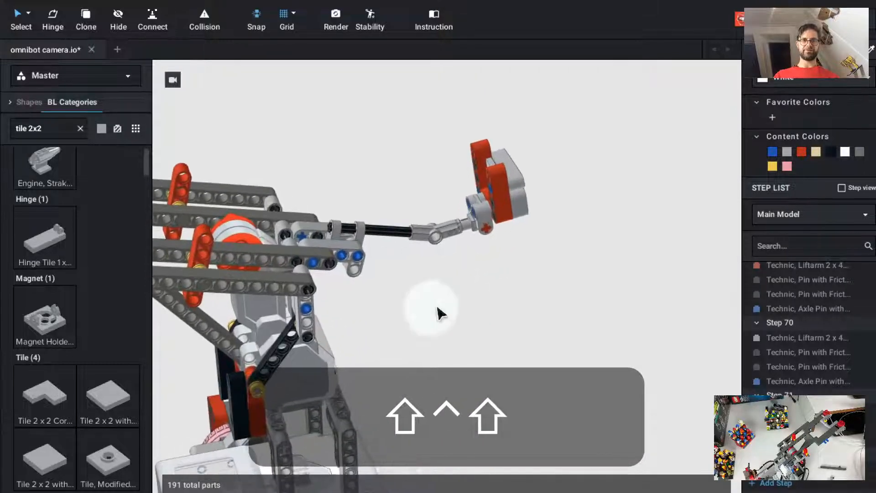
pyautogui.keyDown('ctrl'); pyautogui.moveTo(510, 290); pyautogui.dragTo(516, 278); pyautogui.keyUp('ctrl')
pyautogui.press('super+t')
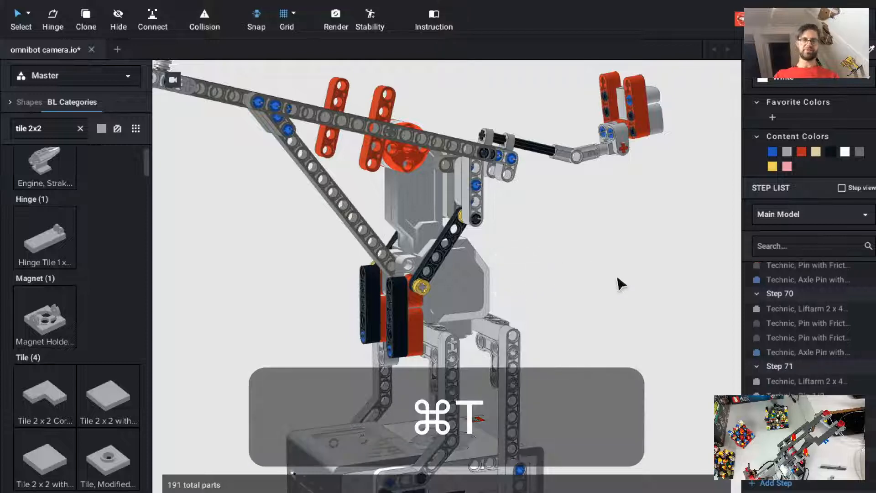
pyautogui.keyDown('ctrl'); pyautogui.moveTo(610, 288); pyautogui.dragTo(581, 313); pyautogui.keyUp('ctrl')
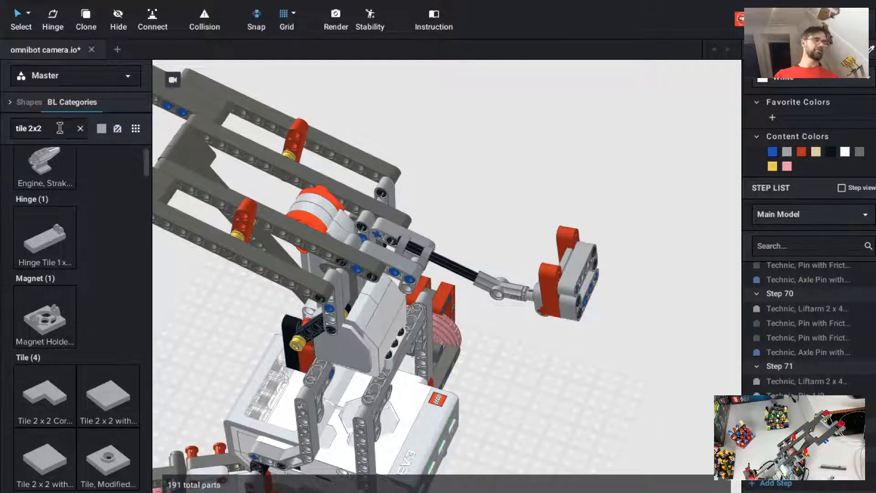
# Replace the part search text with 'ax 11'.
pyautogui.click(78, 85)
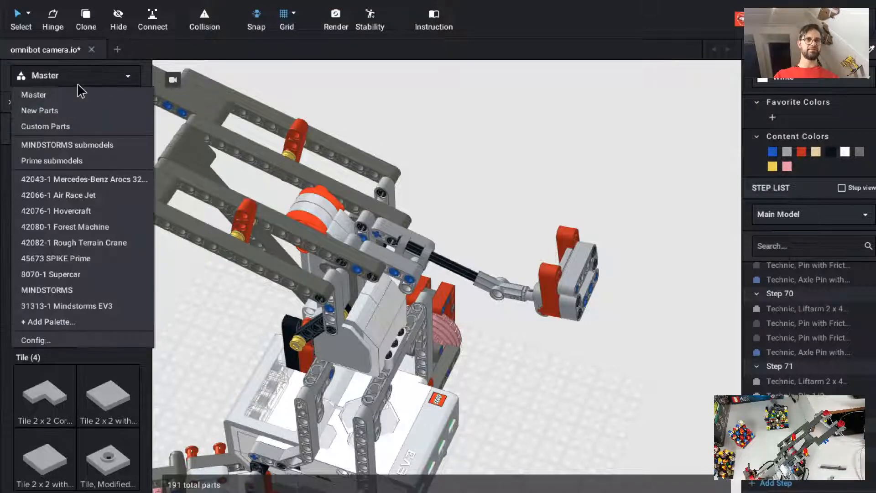
pyautogui.click(78, 85)
pyautogui.click(50, 124)
pyautogui.write('ax')
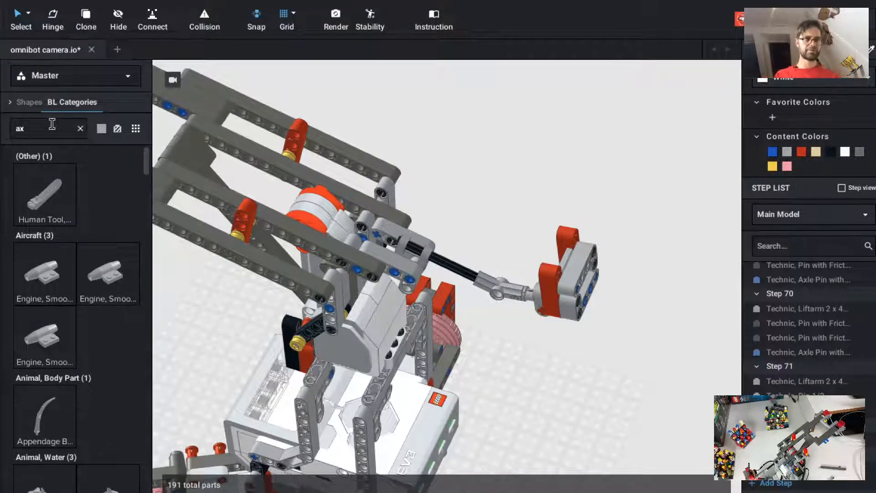
pyautogui.write('11')
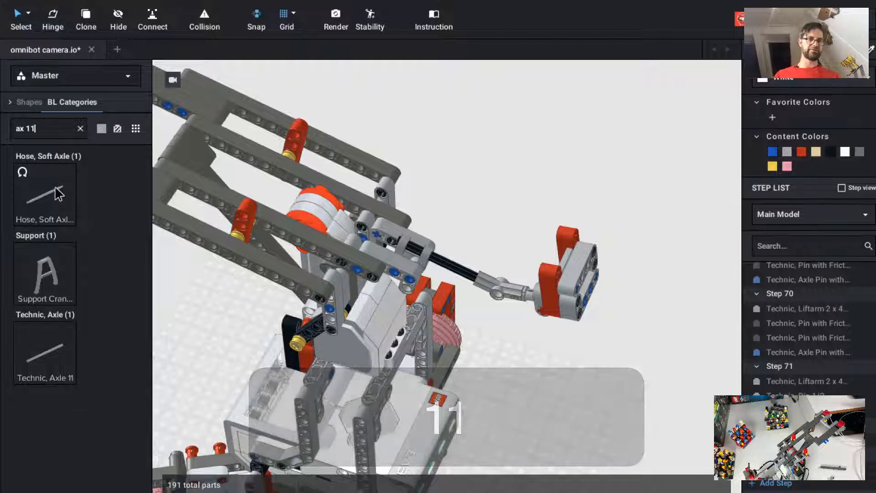
# Rotate a Technic Axle 11 and drop it into the beam at the arm pivot.
pyautogui.moveTo(51, 354); pyautogui.dragTo(297, 228)
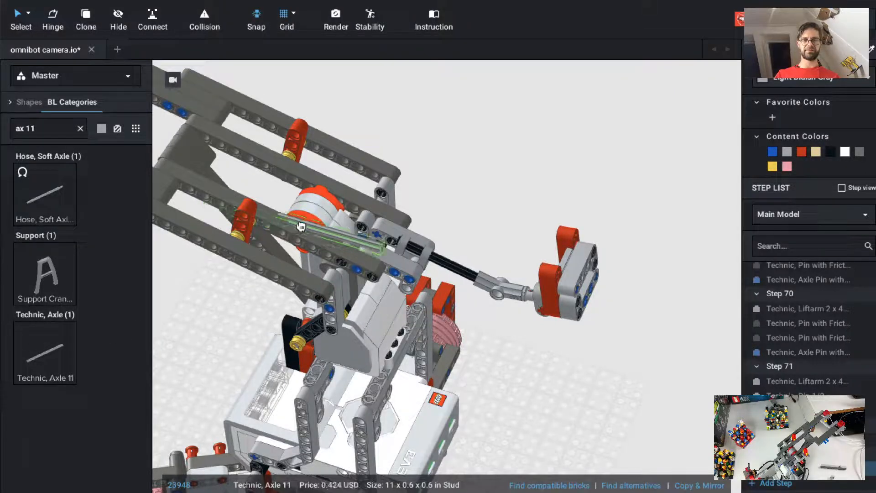
pyautogui.press('Left')
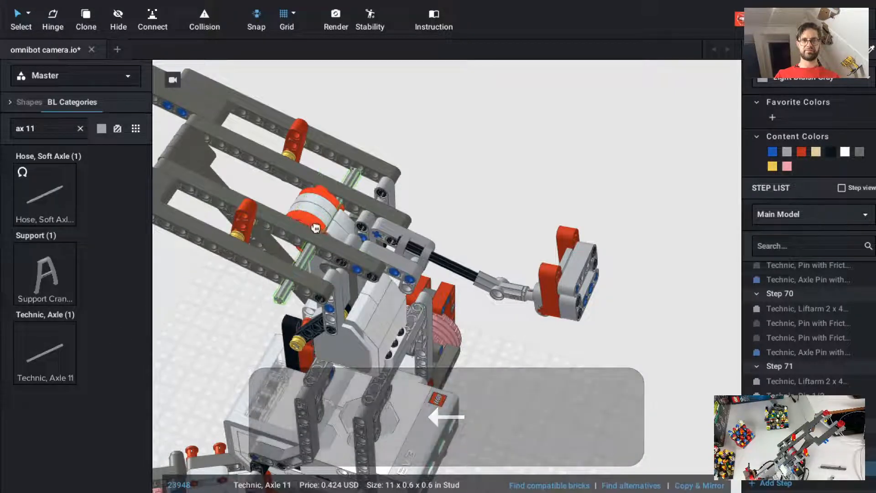
pyautogui.press('Up')
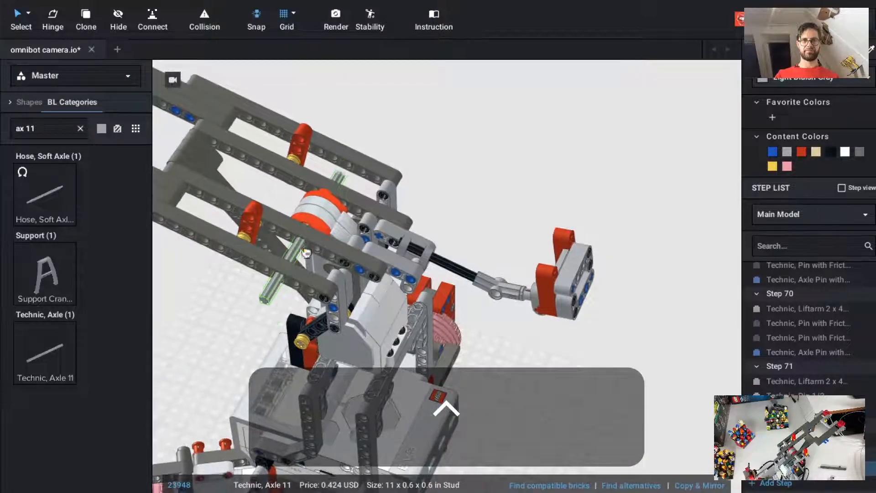
pyautogui.moveTo(306, 253); pyautogui.dragTo(358, 226, button='right')
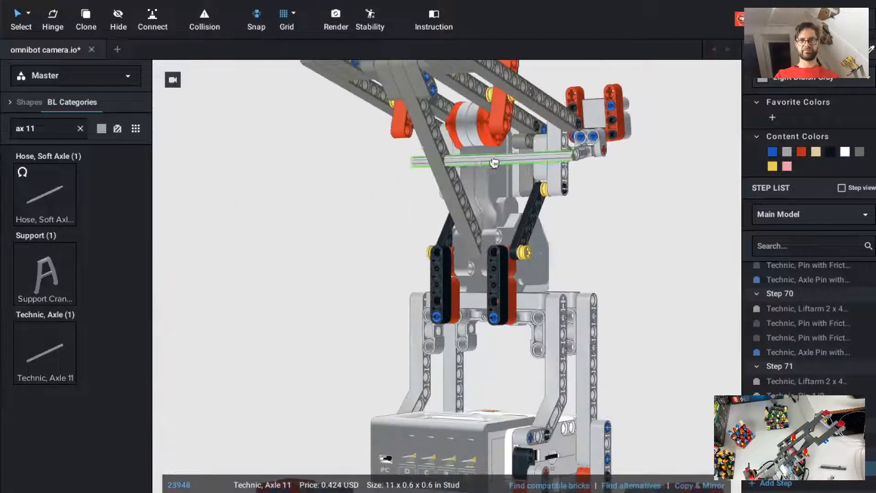
pyautogui.press('Up')
pyautogui.moveTo(487, 136); pyautogui.dragTo(482, 136, button='right')
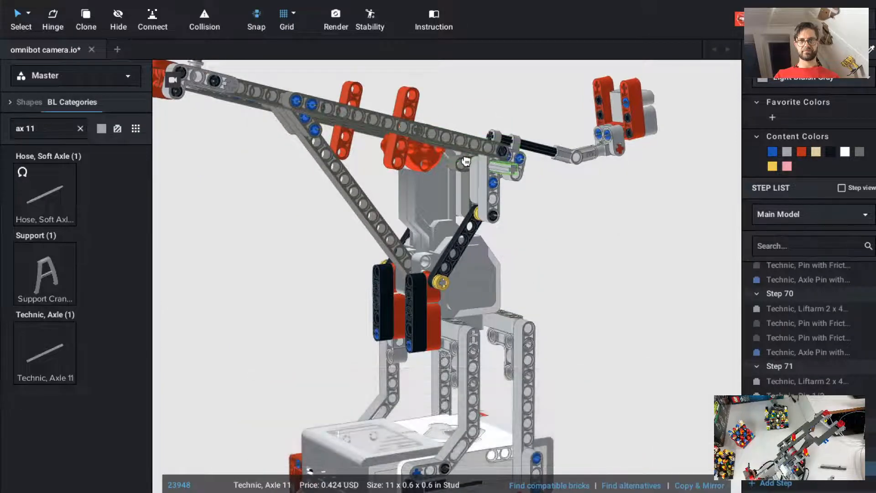
pyautogui.keyDown('ctrl'); pyautogui.scroll(5, 460, 160); pyautogui.keyUp('ctrl')
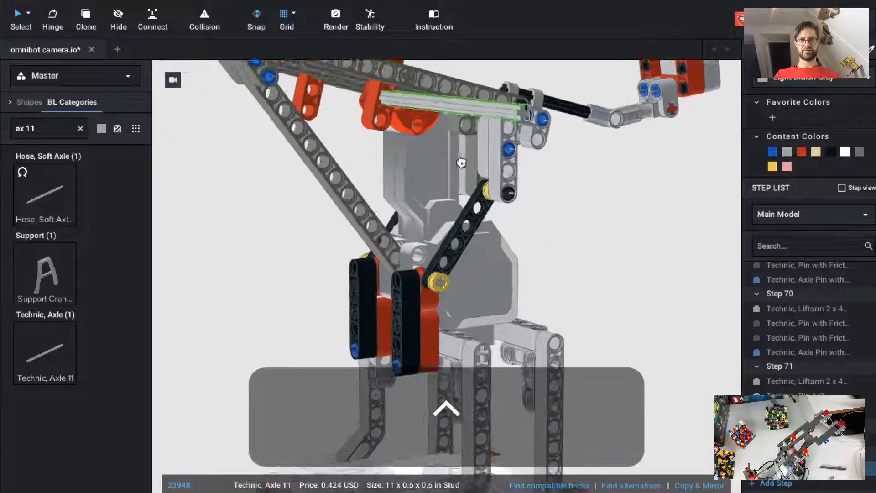
pyautogui.keyDown('ctrl'); pyautogui.keyDown('shift'); pyautogui.moveTo(434, 115); pyautogui.dragTo(447, 177); pyautogui.keyUp('shift'); pyautogui.keyUp('ctrl')
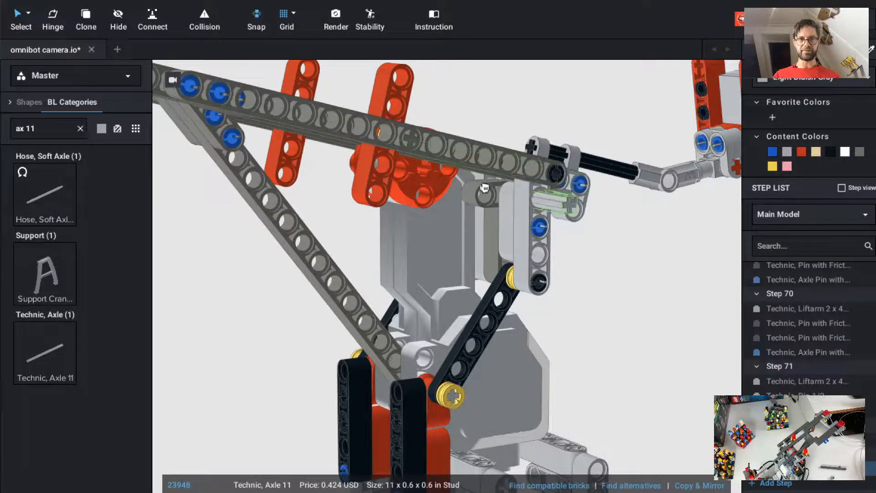
pyautogui.click(476, 180)
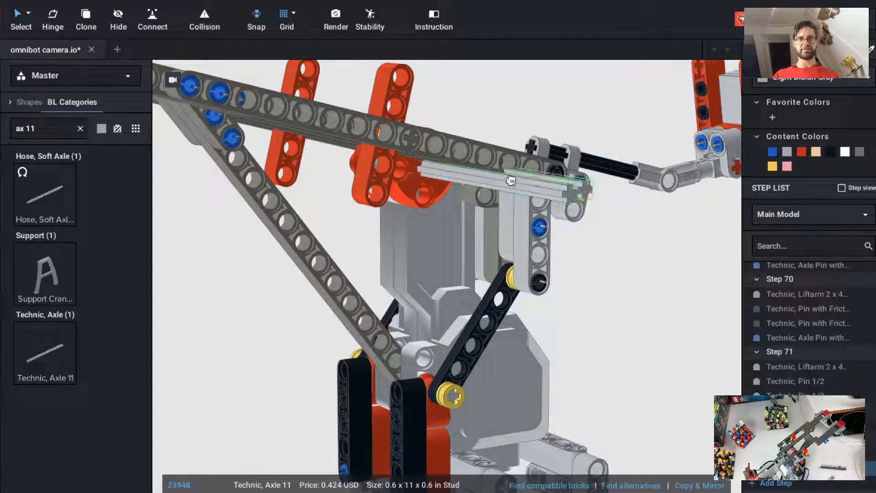
pyautogui.press('Escape')
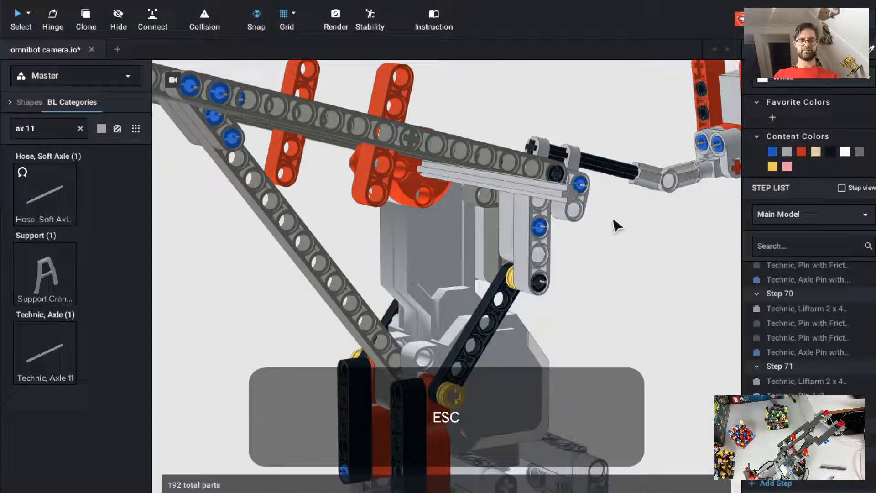
# Slide the placed axle left along its length and check it from front and angled views.
pyautogui.click(518, 196)
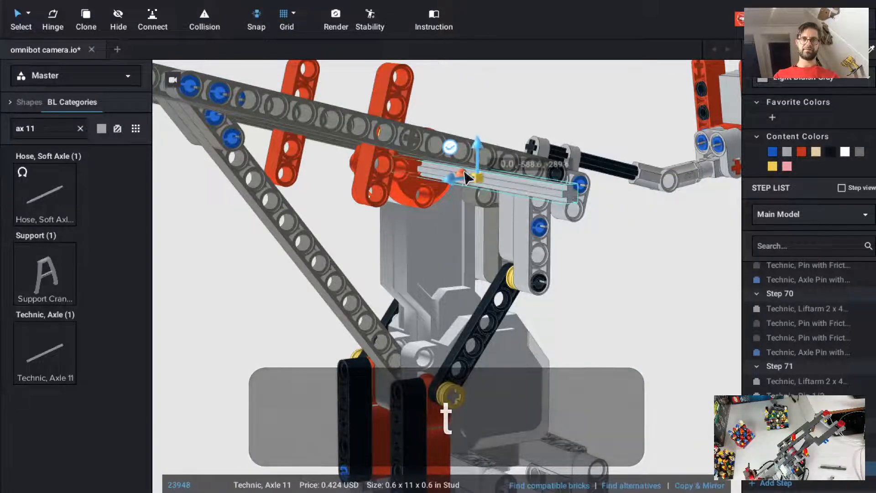
pyautogui.moveTo(466, 177); pyautogui.dragTo(386, 181)
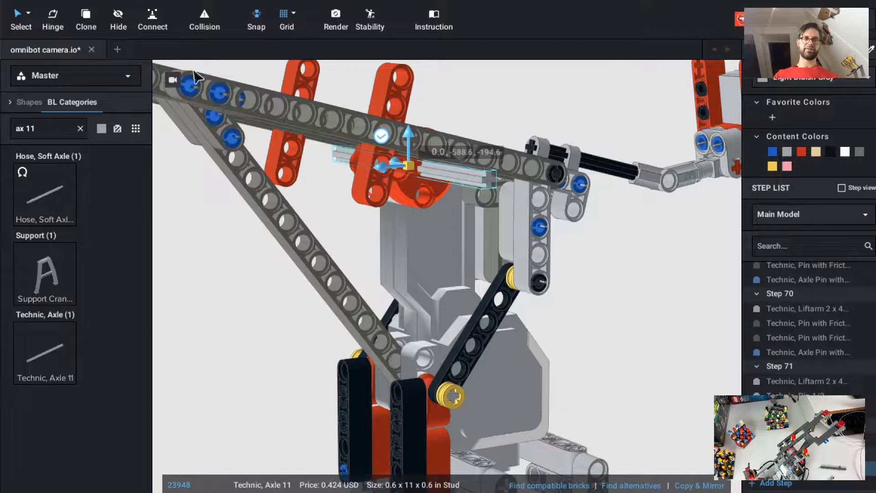
pyautogui.click(173, 81)
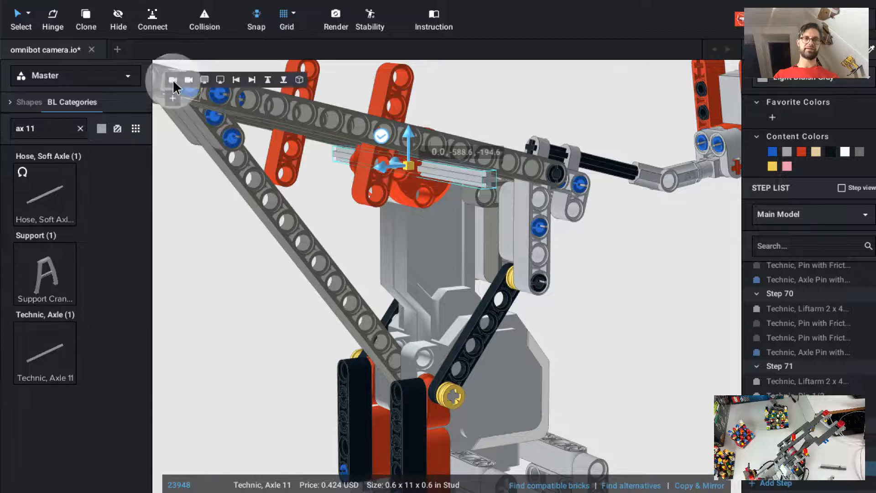
pyautogui.click(253, 81)
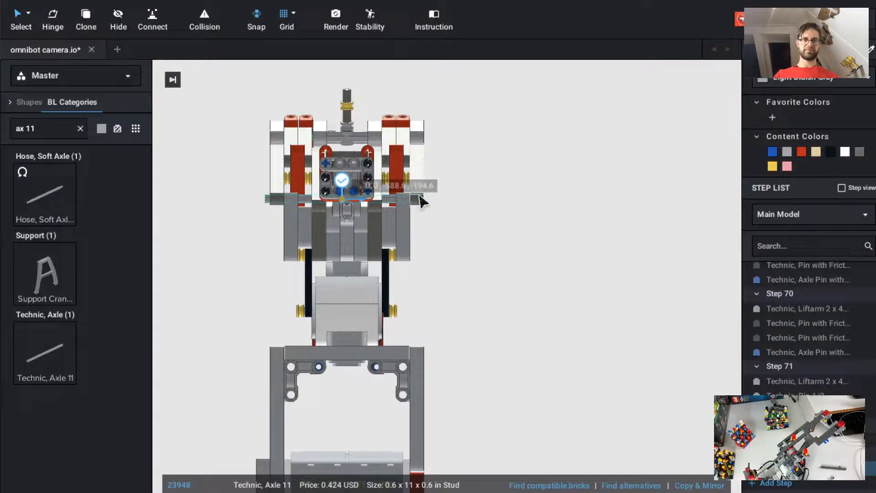
pyautogui.scroll(3, 425, 203)
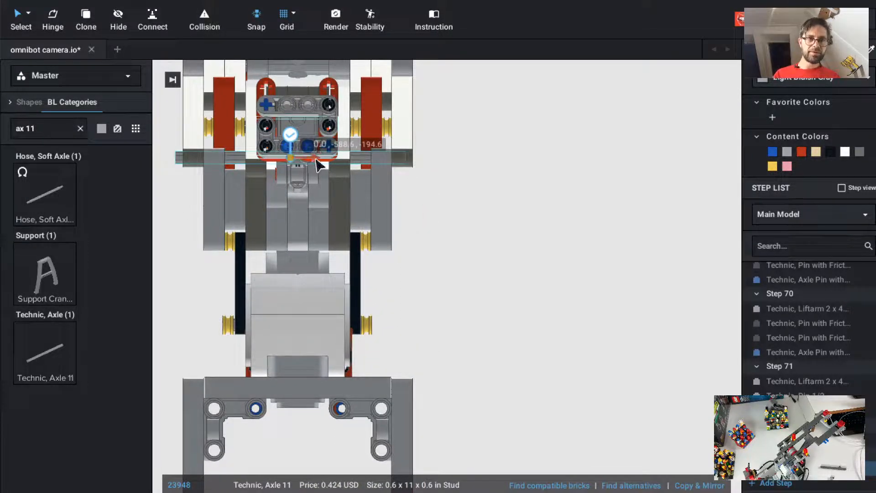
pyautogui.click(492, 181)
pyautogui.moveTo(548, 190); pyautogui.dragTo(505, 222, button='right')
pyautogui.scroll(-8, 504, 220)
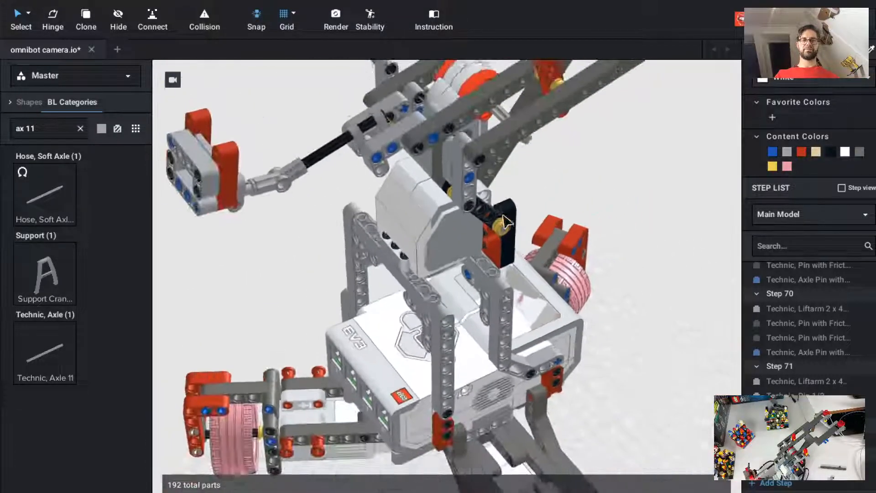
pyautogui.moveTo(572, 164)
pyautogui.mouseDown(button='right')
pyautogui.moveTo(565, 136)
pyautogui.moveTo(577, 169)
pyautogui.mouseUp(button='right')
pyautogui.keyDown('shift'); pyautogui.scroll(2, 576, 168); pyautogui.keyUp('shift')
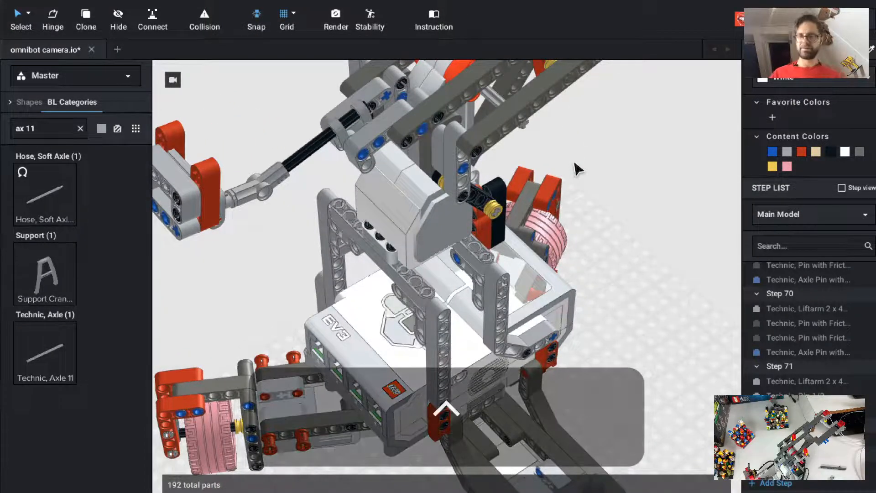
pyautogui.keyDown('ctrl'); pyautogui.keyDown('shift'); pyautogui.moveTo(574, 167); pyautogui.dragTo(489, 221, button='right'); pyautogui.keyUp('shift'); pyautogui.keyUp('ctrl')
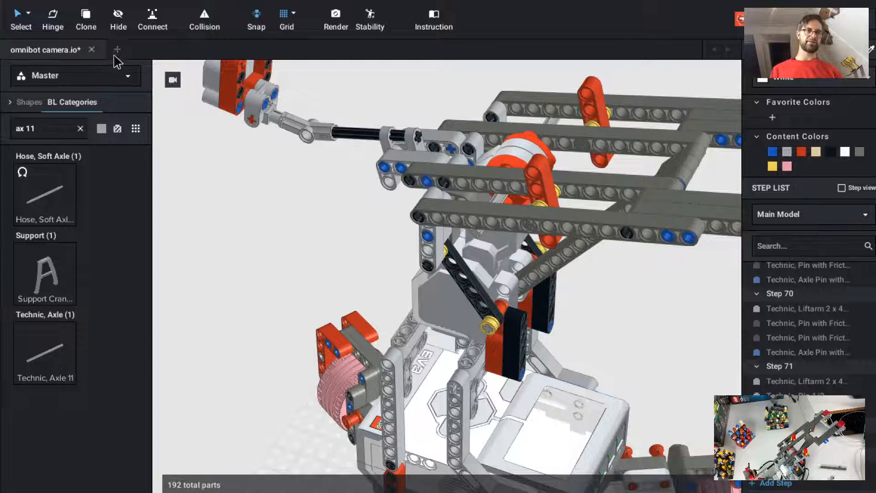
# Search 'bush' with the palette switched to 31313-1 Mindstorms EV3.
pyautogui.click(80, 129)
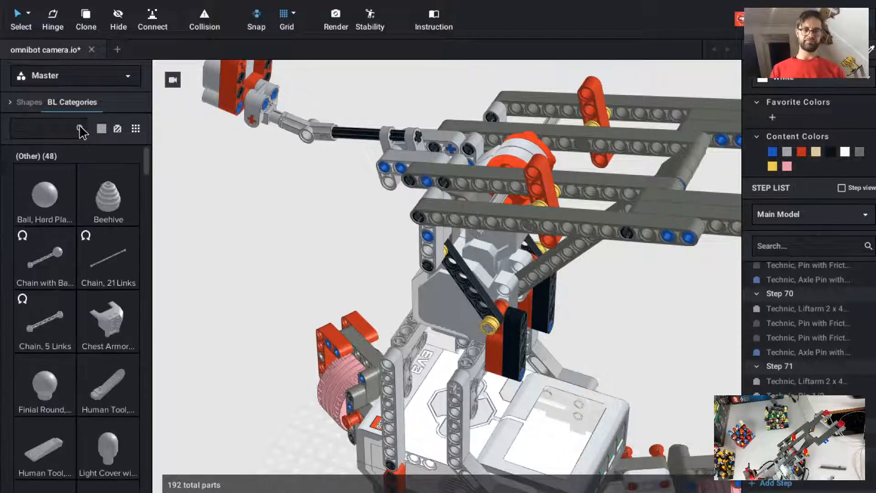
pyautogui.write('bush')
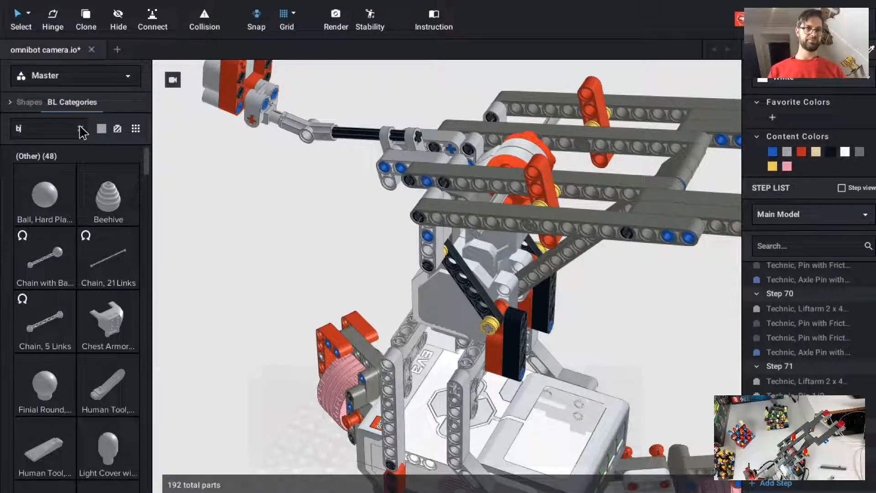
pyautogui.click(54, 75)
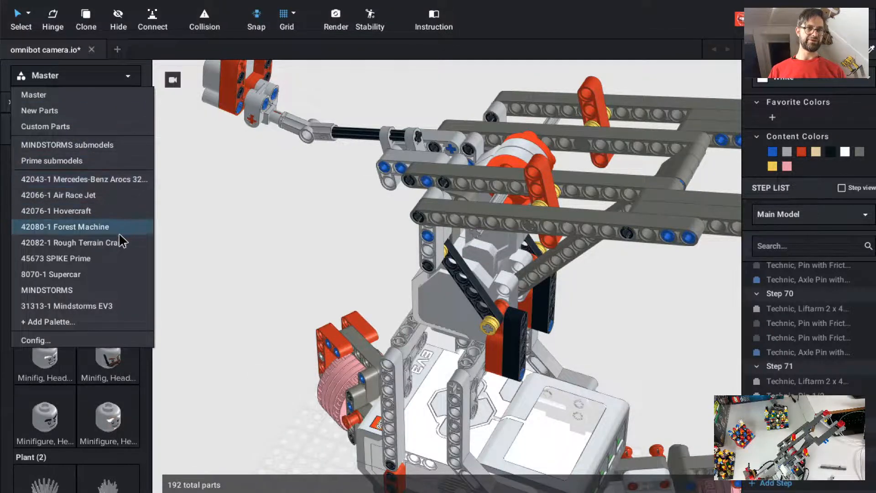
pyautogui.click(91, 306)
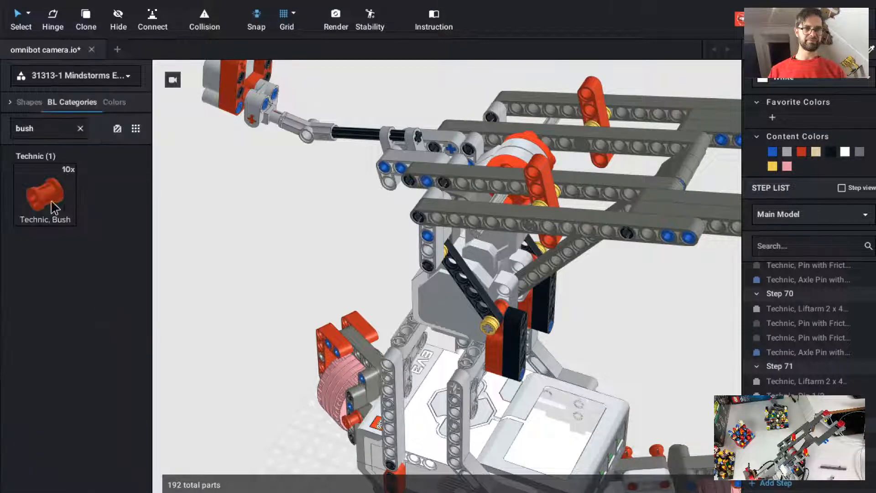
# Fit two red Technic Bushes onto the pivot axle and the right axle.
pyautogui.moveTo(55, 208); pyautogui.dragTo(537, 196)
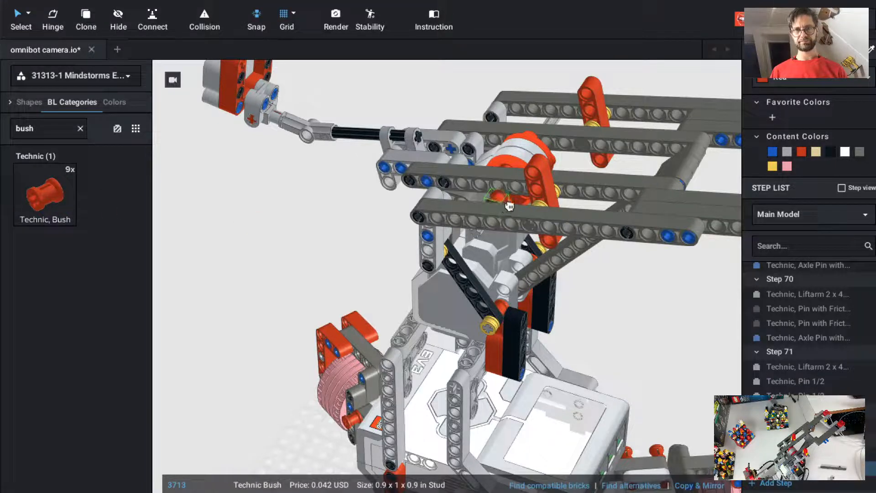
pyautogui.click(514, 201)
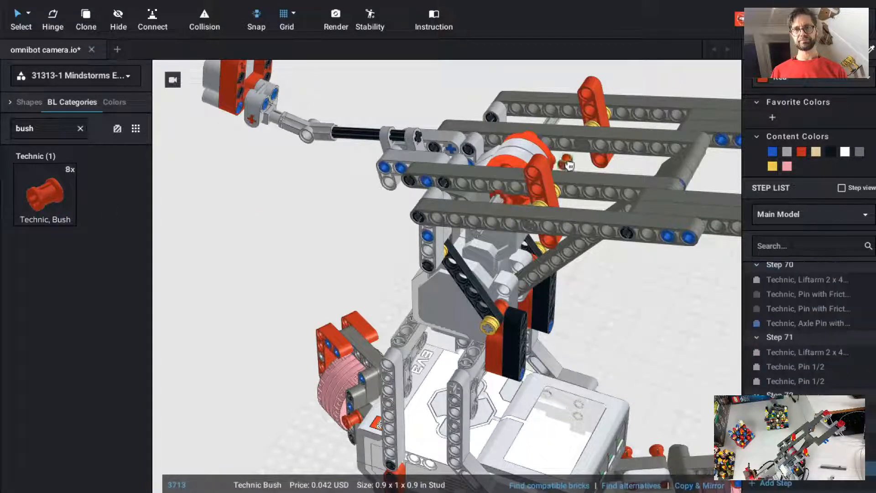
pyautogui.press('Up')
pyautogui.press('Up')
pyautogui.press('Up')
pyautogui.press('Up')
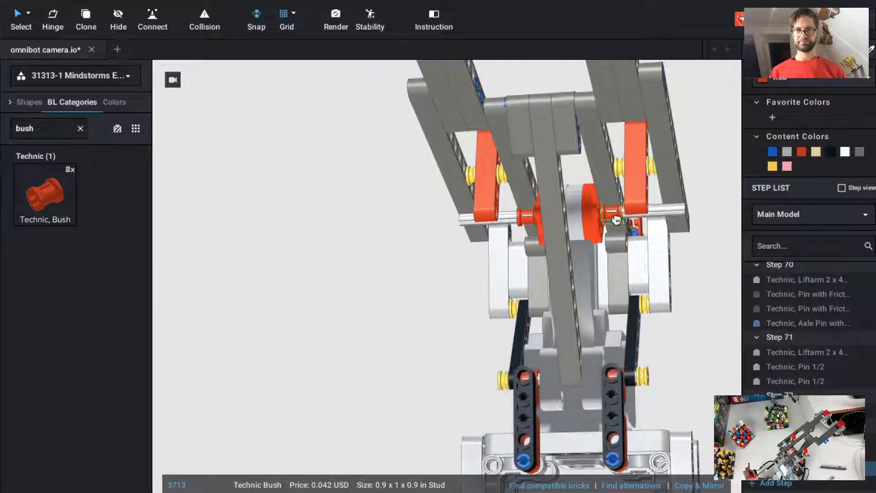
pyautogui.click(612, 218)
pyautogui.press('Up')
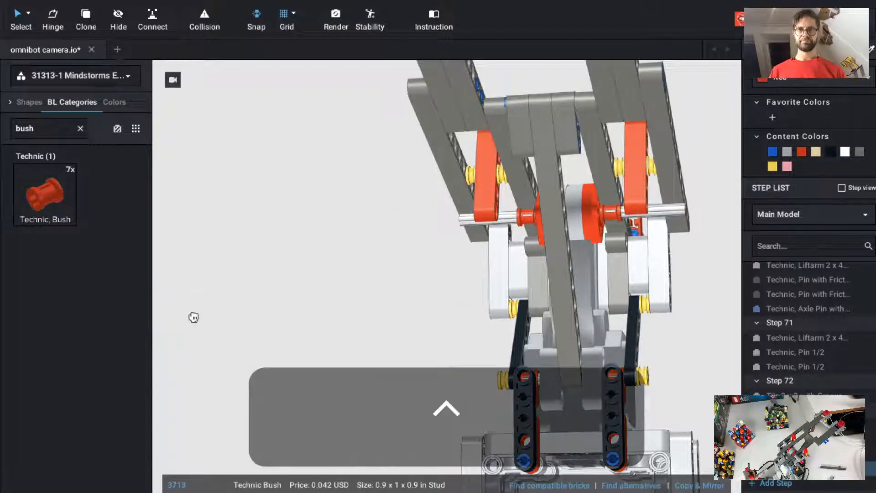
pyautogui.moveTo(194, 319); pyautogui.dragTo(246, 339, button='right')
pyautogui.press('Up')
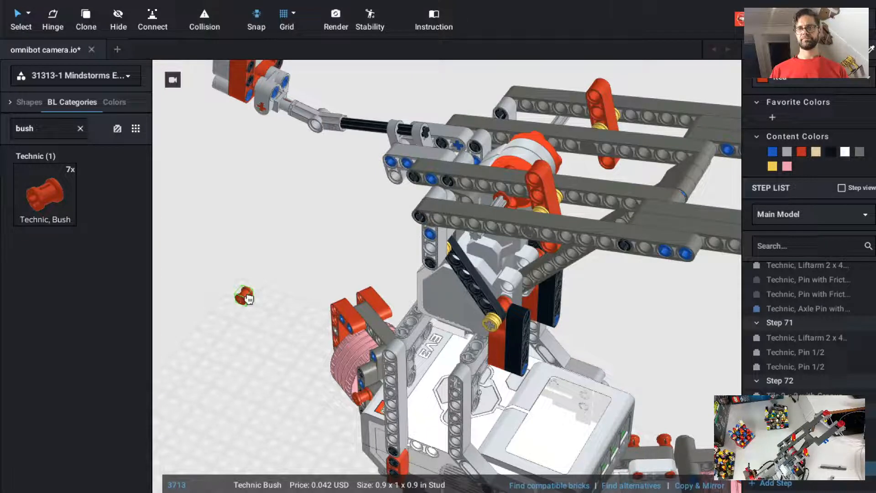
# Stop placing bushes and move the grey axle assembly submodel out onto the empty baseplate.
pyautogui.press('Escape')
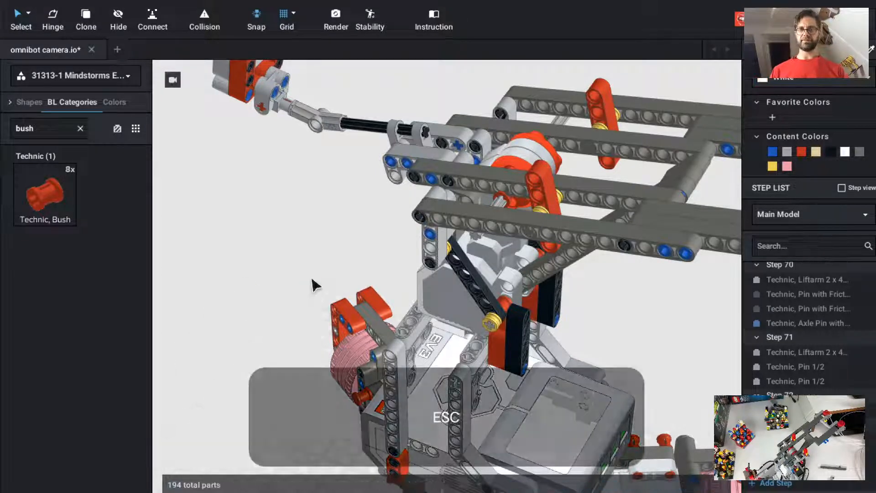
pyautogui.click(690, 181)
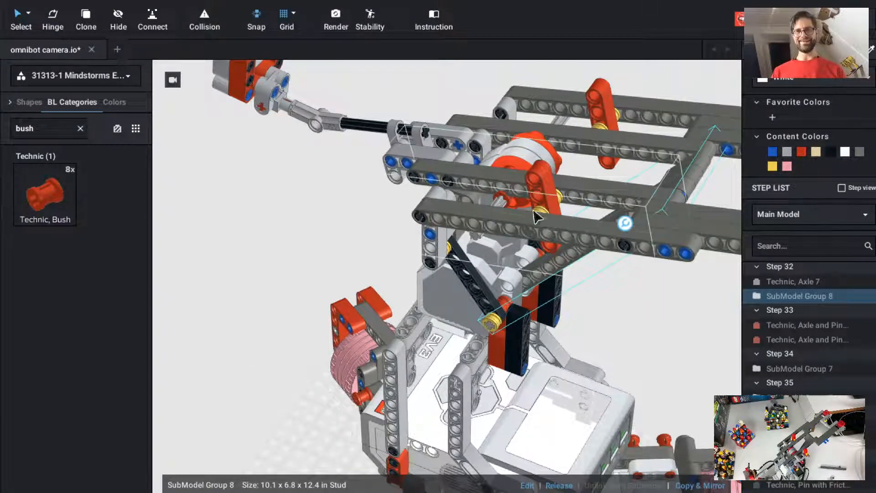
pyautogui.scroll(5, 510, 201)
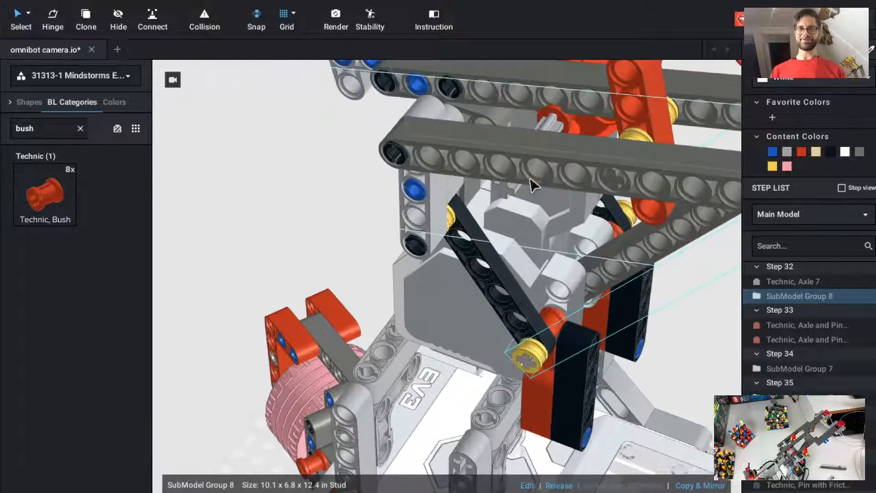
pyautogui.scroll(-5, 579, 148)
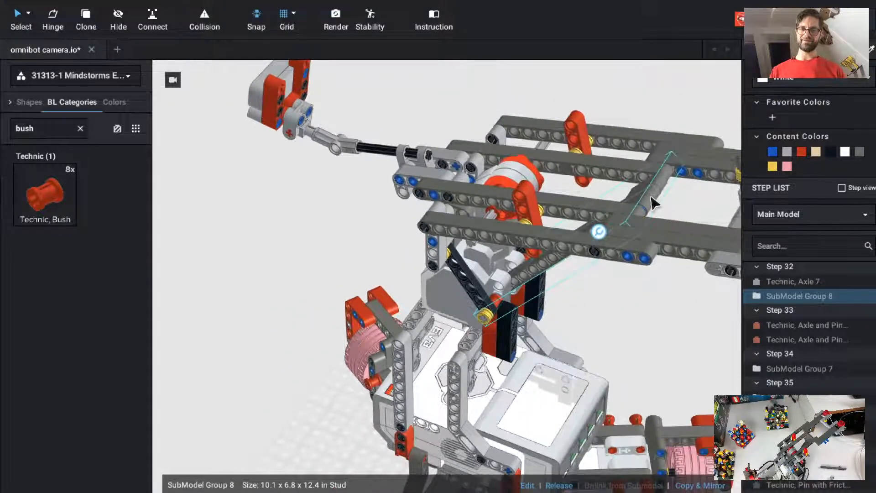
pyautogui.moveTo(653, 203); pyautogui.dragTo(299, 250)
pyautogui.click(648, 290)
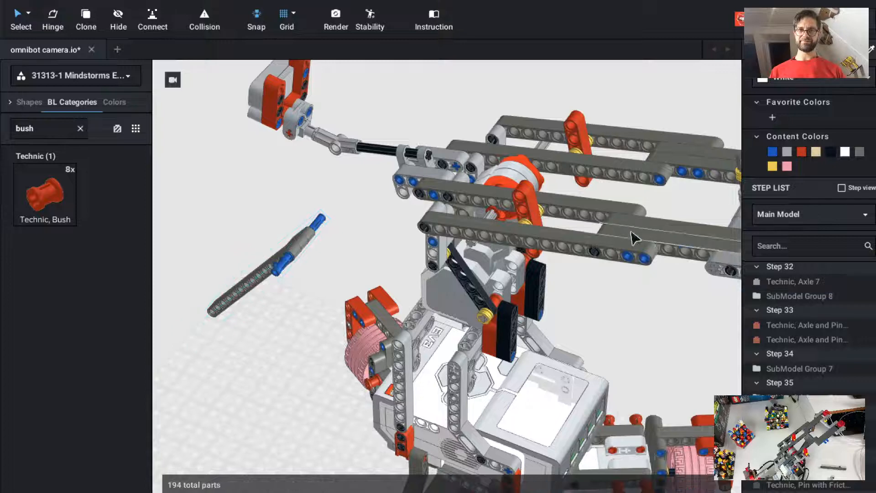
# Tilt the arm frame's 57 hinged parts about 11.8°, then return the axle assembly to the model.
pyautogui.click(449, 200)
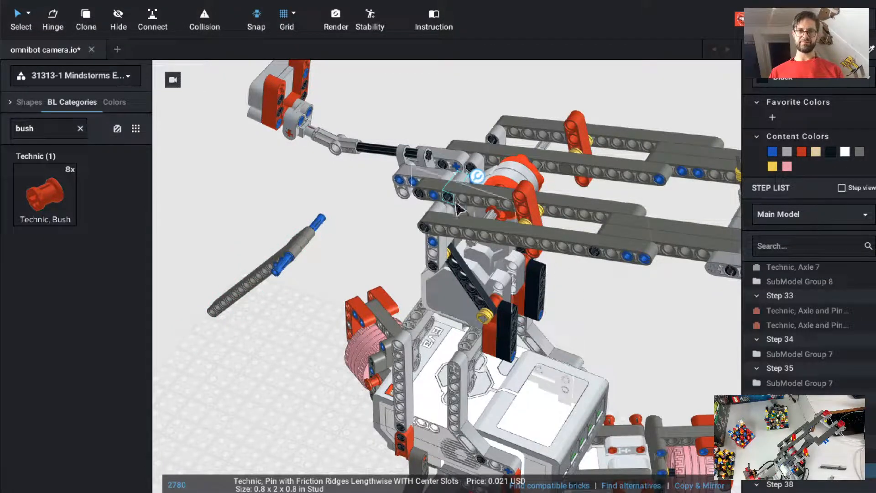
pyautogui.click(474, 197)
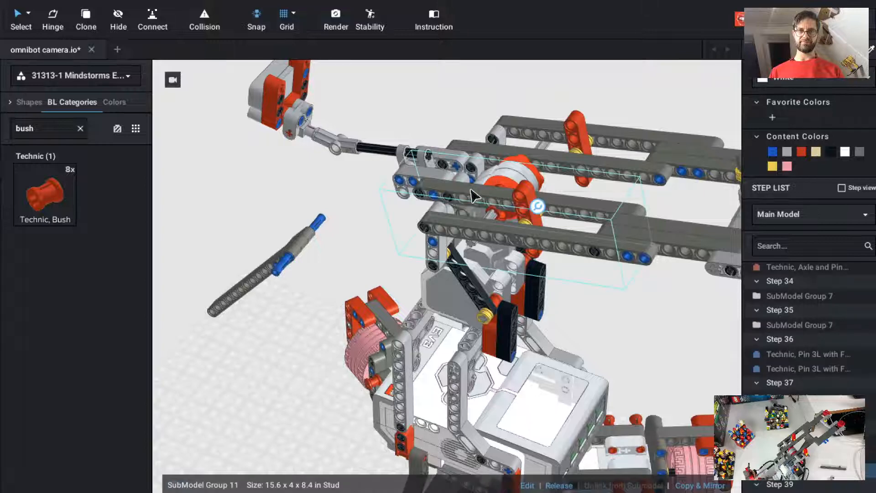
pyautogui.press('r')
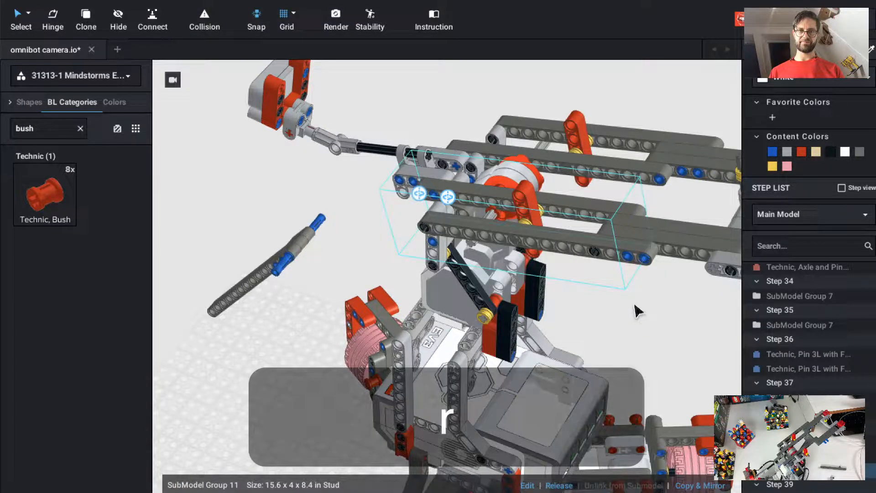
pyautogui.click(513, 210)
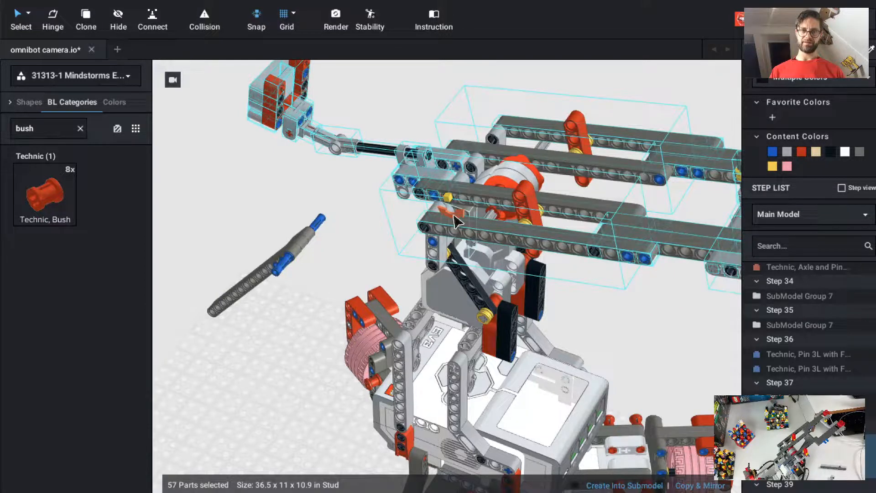
pyautogui.moveTo(456, 221); pyautogui.dragTo(529, 424)
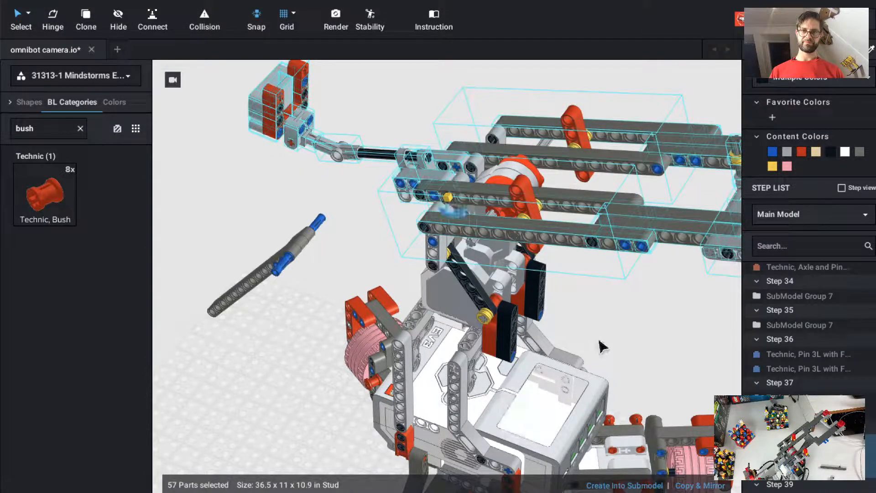
pyautogui.click(623, 309)
pyautogui.moveTo(254, 288); pyautogui.dragTo(550, 238)
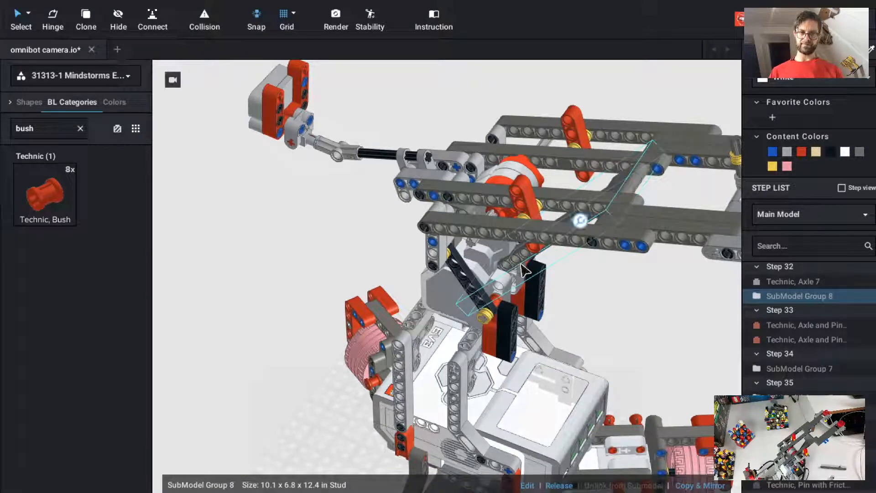
# Rotate the axle assembly so it lines up with the model.
pyautogui.press('r')
pyautogui.moveTo(626, 221); pyautogui.dragTo(806, 224)
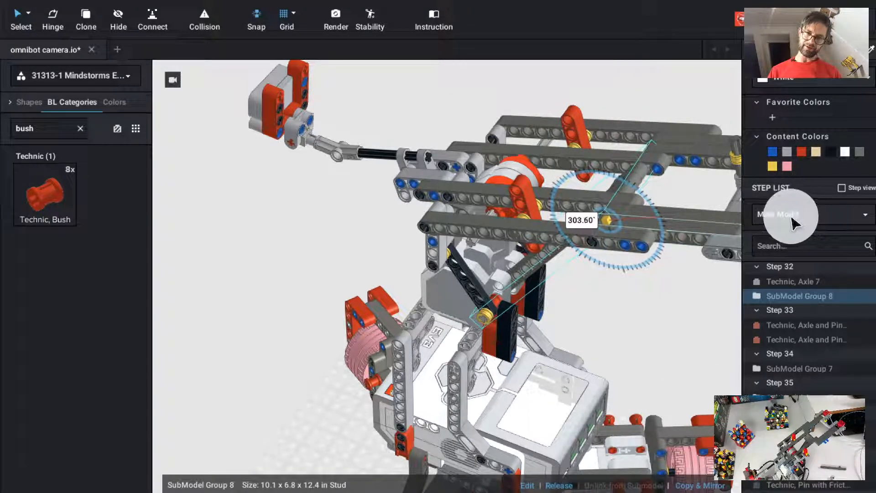
pyautogui.moveTo(793, 222)
pyautogui.mouseDown()
pyautogui.moveTo(772, 218)
pyautogui.moveTo(700, 286)
pyautogui.moveTo(751, 303)
pyautogui.moveTo(566, 432)
pyautogui.moveTo(515, 381)
pyautogui.moveTo(837, 172)
pyautogui.moveTo(845, 219)
pyautogui.moveTo(787, 213)
pyautogui.moveTo(799, 220)
pyautogui.mouseUp()
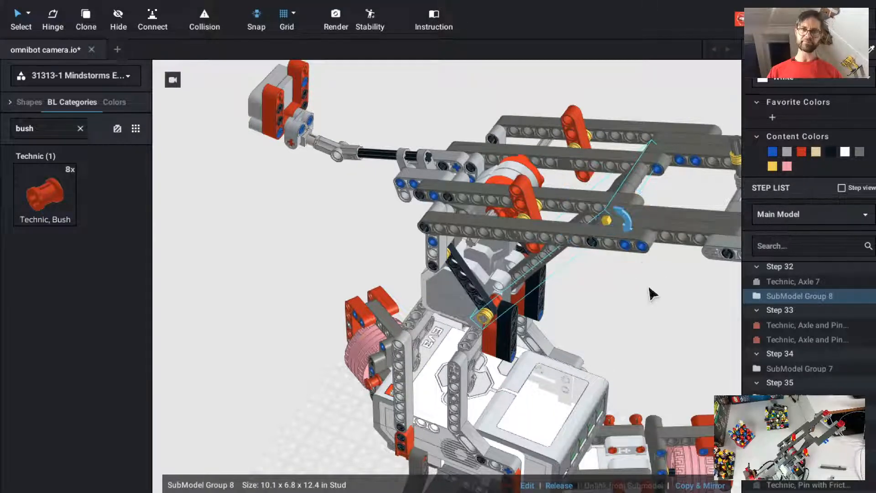
pyautogui.click(662, 325)
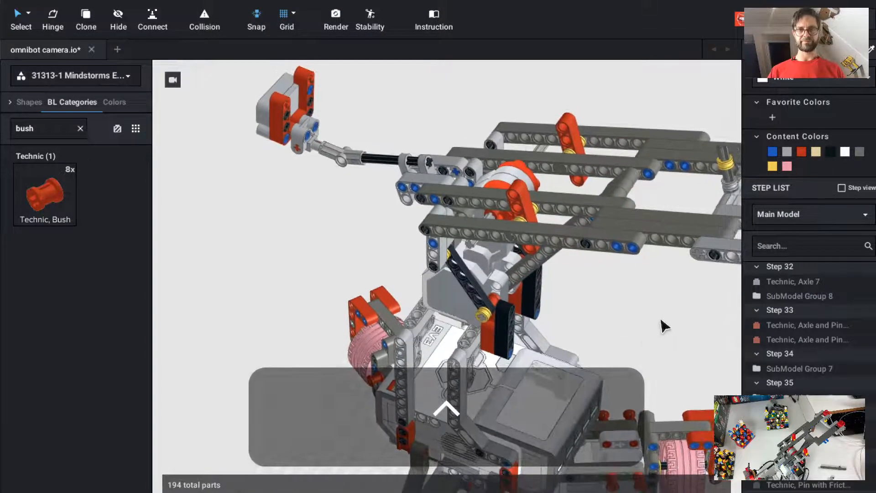
# Orbit to the front of the model and undo the last change.
pyautogui.hotkey('shift', 'Up')
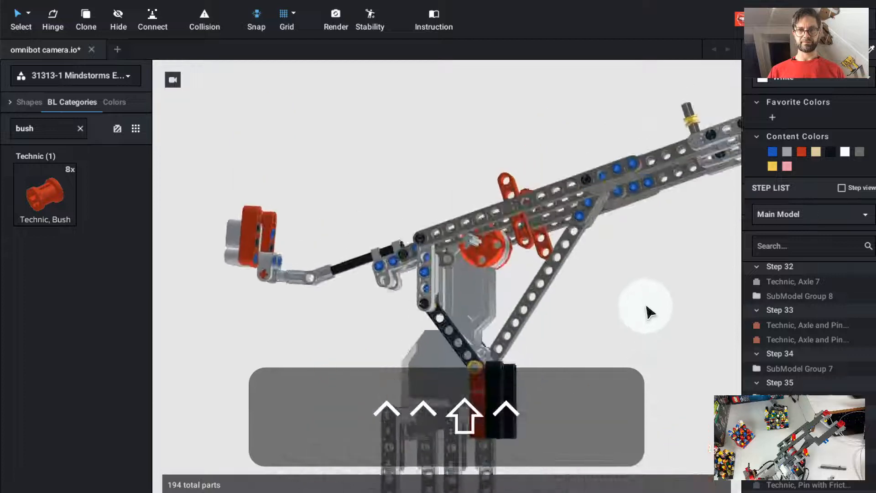
pyautogui.click(642, 301)
pyautogui.moveTo(642, 299); pyautogui.dragTo(641, 348, button='right')
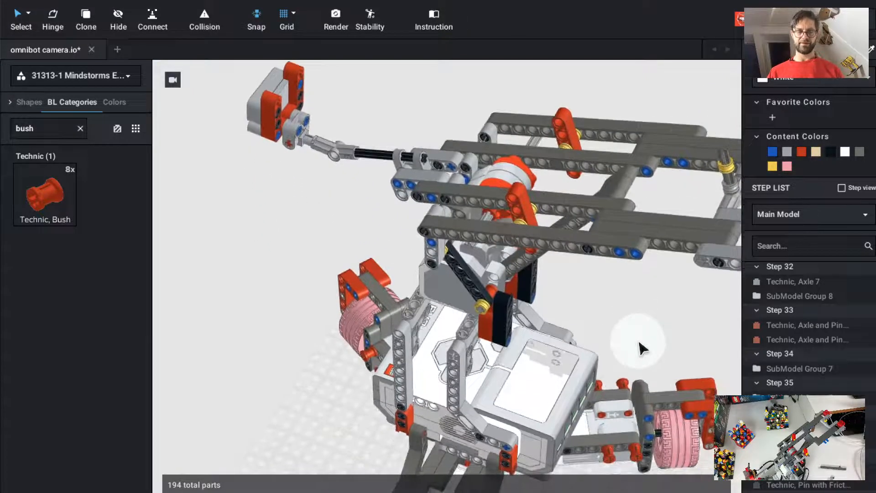
pyautogui.press('super')
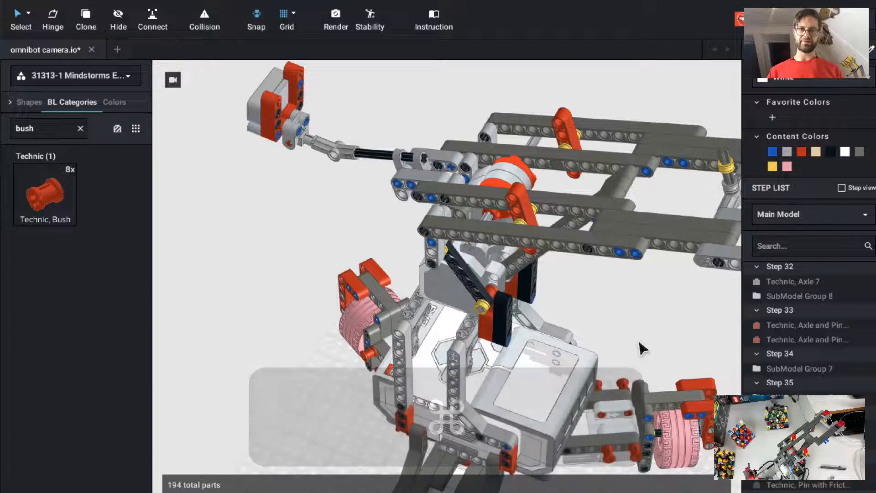
pyautogui.press('super+z')
pyautogui.press('super+z')
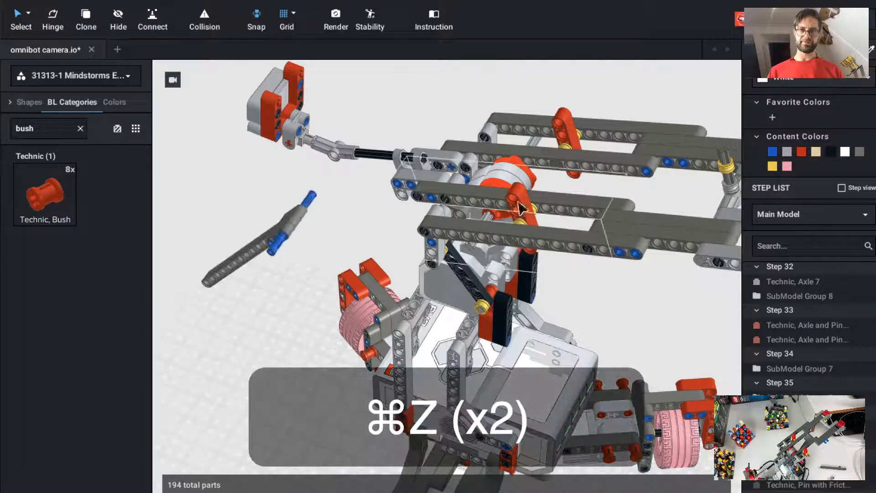
# Tilt the arm frame's 57 hinged parts about its hinge again.
pyautogui.click(575, 206)
pyautogui.press('r')
pyautogui.click(444, 203)
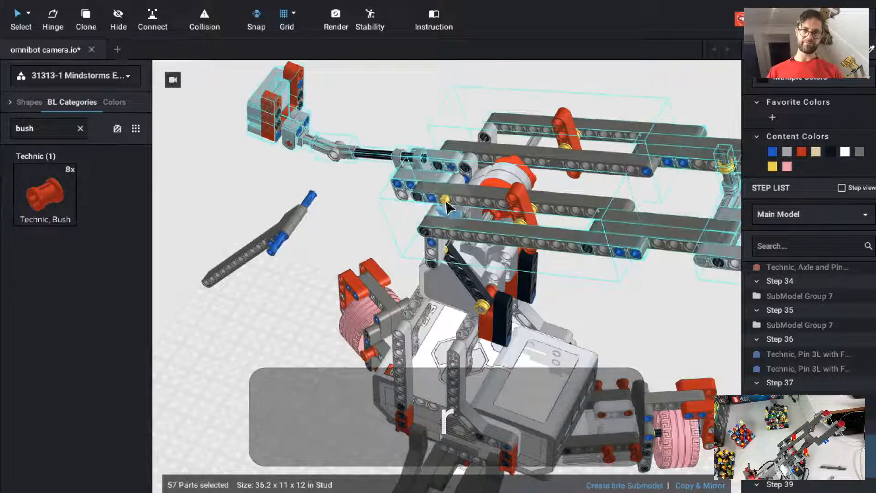
pyautogui.moveTo(453, 216); pyautogui.dragTo(488, 280)
pyautogui.click(247, 305)
# Move the axle assembly back into the model, rotated to about 316°.
pyautogui.moveTo(279, 242); pyautogui.dragTo(614, 185)
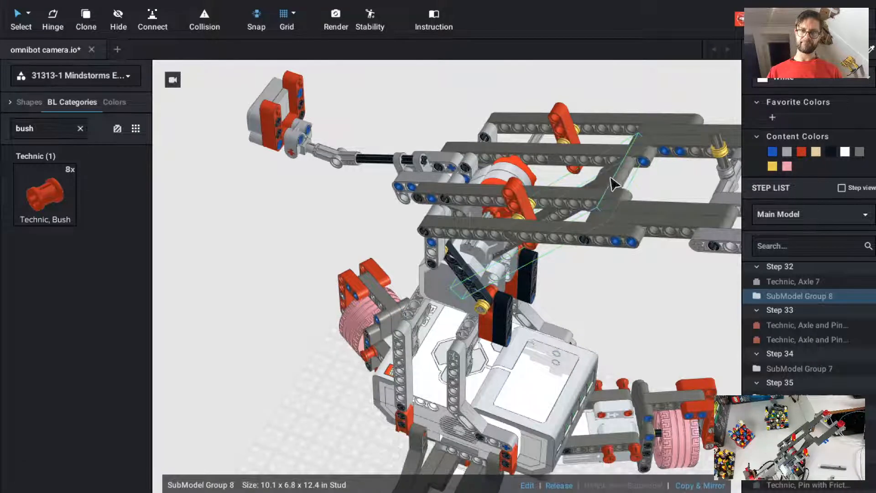
pyautogui.press('r')
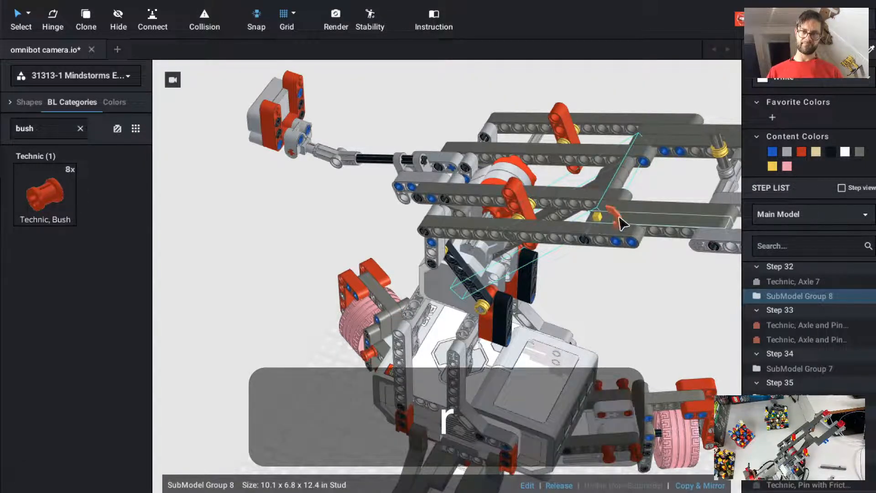
pyautogui.moveTo(623, 224); pyautogui.dragTo(705, 213)
pyautogui.click(650, 315)
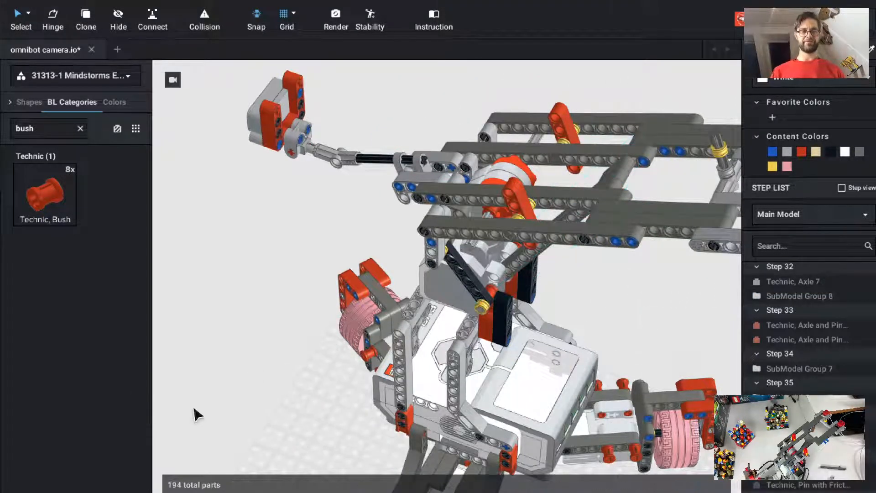
# Inspect the arm pivot from above, jump the step list to it, and open the palette dropdown.
pyautogui.moveTo(194, 415)
pyautogui.keyDown('ctrl'); pyautogui.mouseDown()
pyautogui.moveTo(181, 391)
pyautogui.moveTo(194, 386)
pyautogui.moveTo(188, 396)
pyautogui.moveTo(205, 405)
pyautogui.mouseUp(); pyautogui.keyUp('ctrl')
pyautogui.scroll(-3, 803, 328)
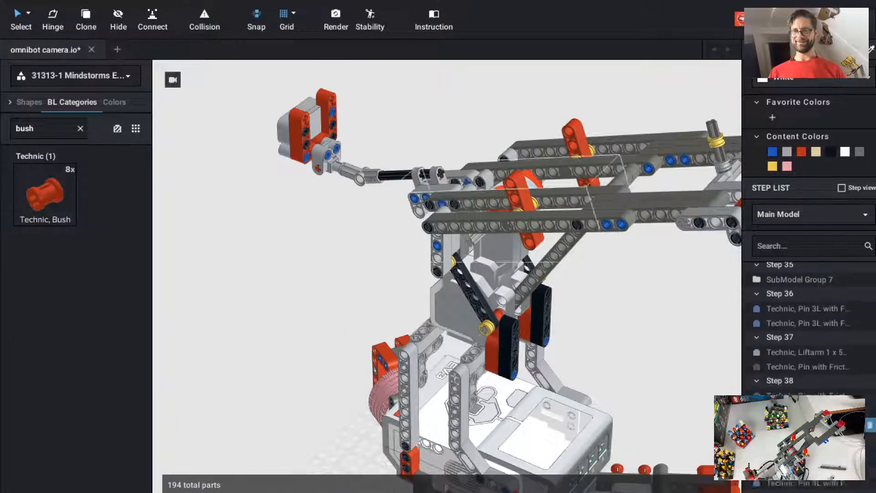
pyautogui.scroll(-20, 807, 328)
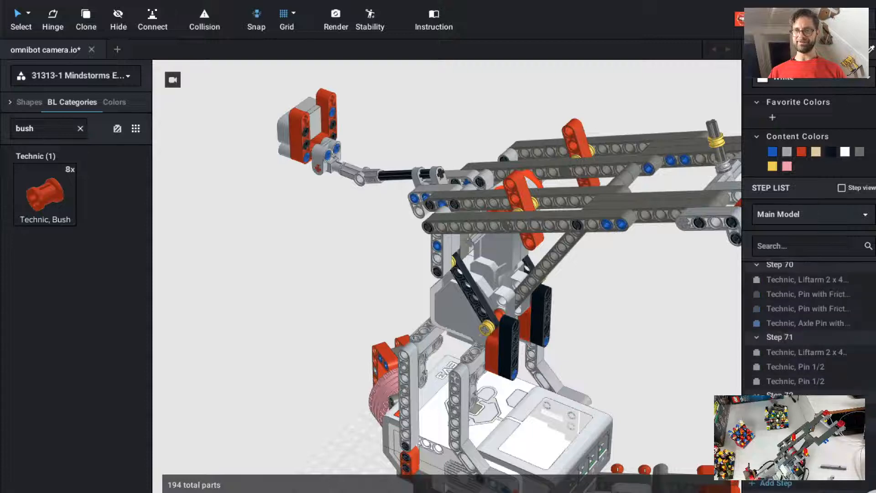
pyautogui.press('super+t')
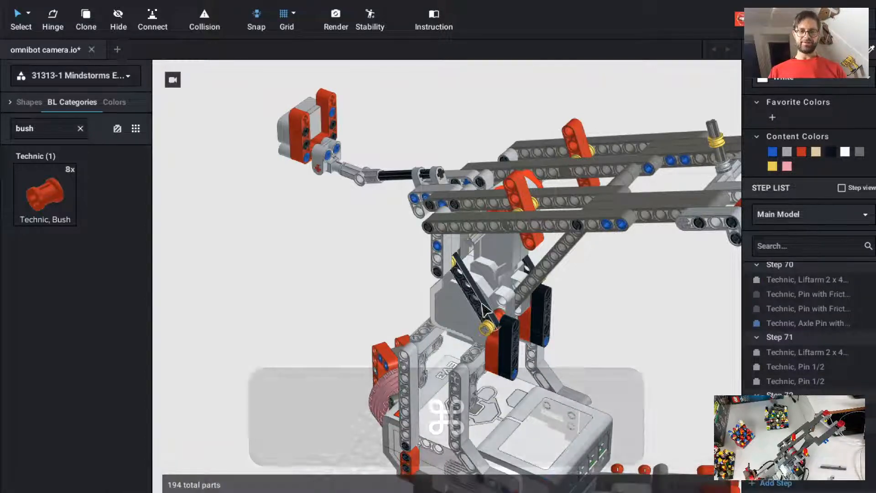
pyautogui.scroll(5, 308, 294)
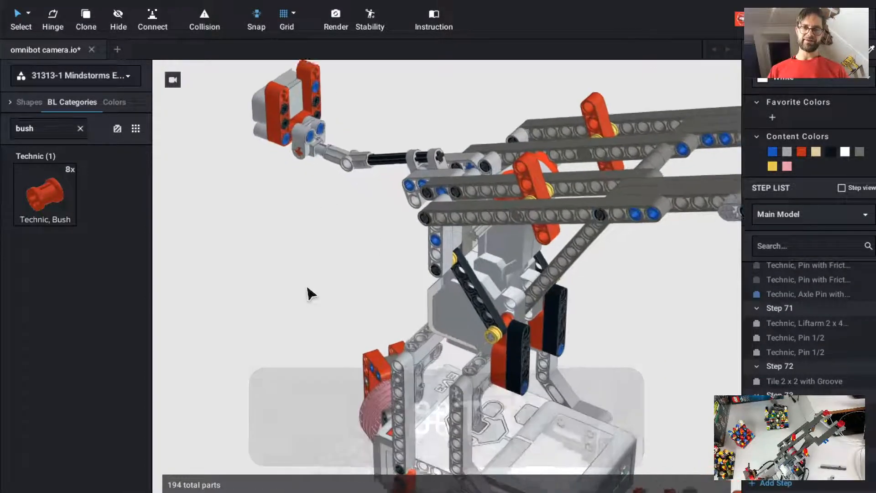
pyautogui.press('Up')
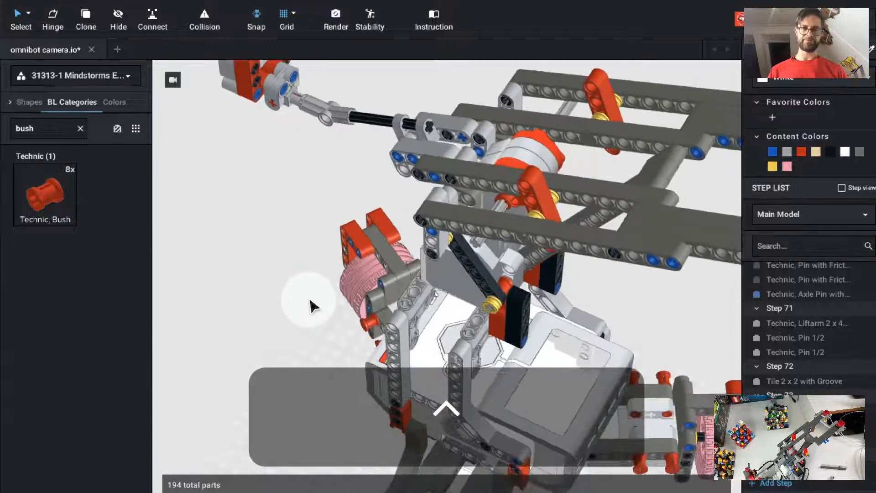
pyautogui.click(75, 81)
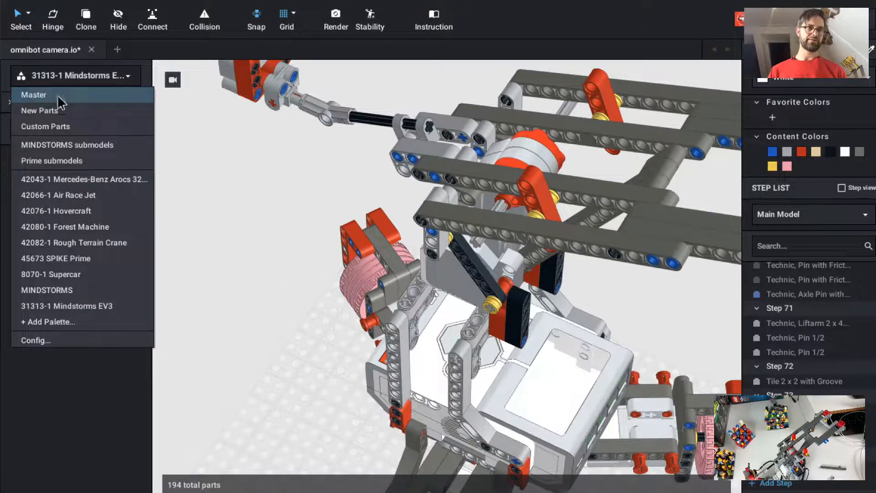
# Search the Master palette for 'thin 3 x 3' and drop an L-shape thin liftarm beside the model.
pyautogui.click(73, 92)
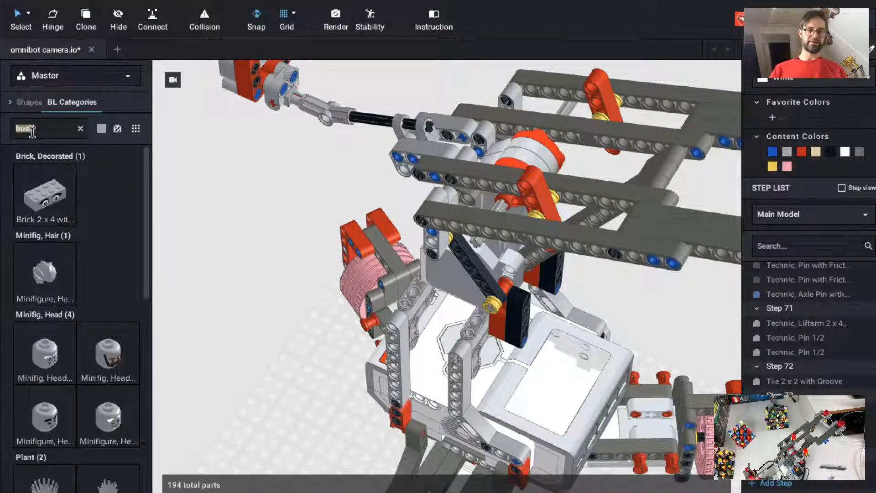
pyautogui.write('thin 3')
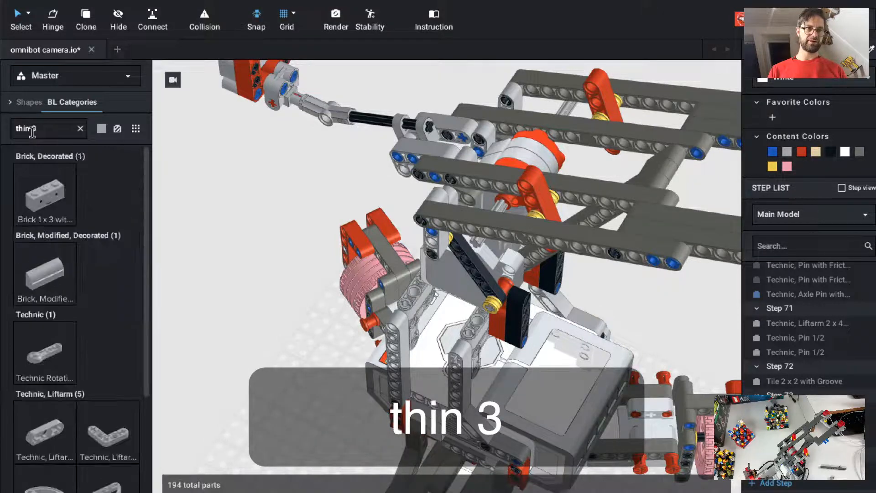
pyautogui.write(' x 3')
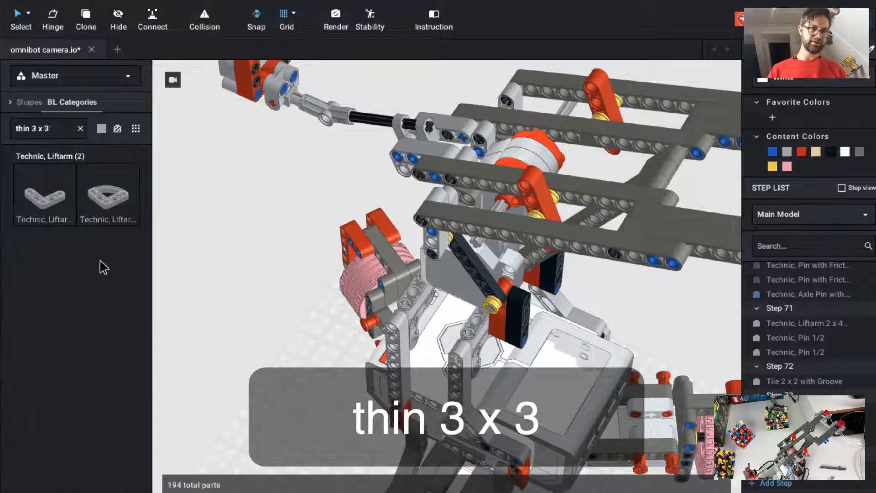
pyautogui.moveTo(57, 208); pyautogui.dragTo(216, 229)
pyautogui.press('Up')
pyautogui.scroll(2, 509, 211)
pyautogui.press('Escape')
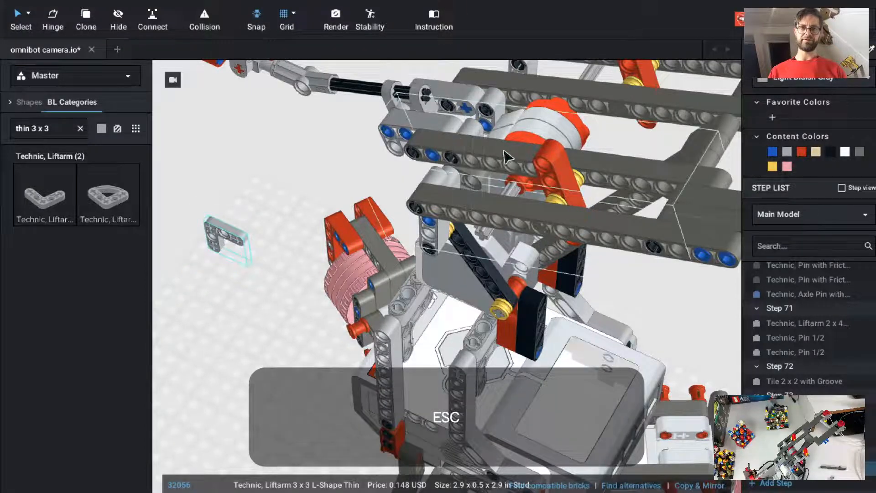
pyautogui.click(507, 157)
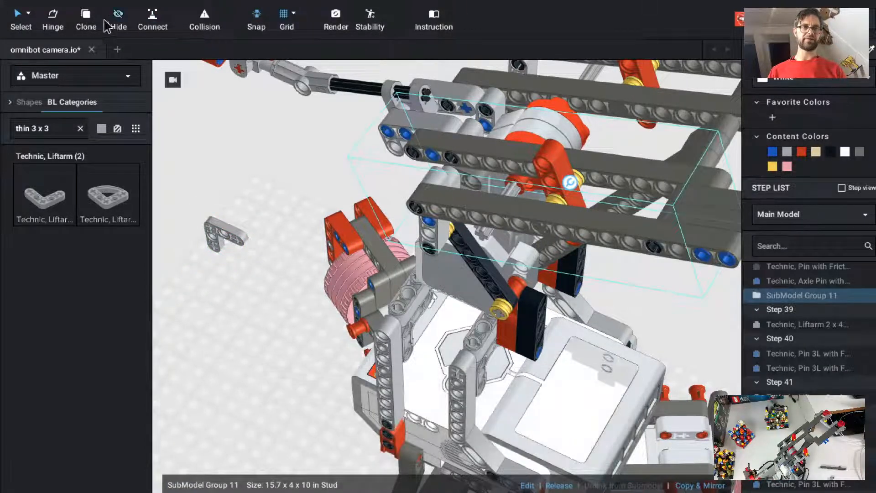
# Hide SubModel Group 11 and attach the loose L-shape liftarm at the arm pivot.
pyautogui.click(116, 20)
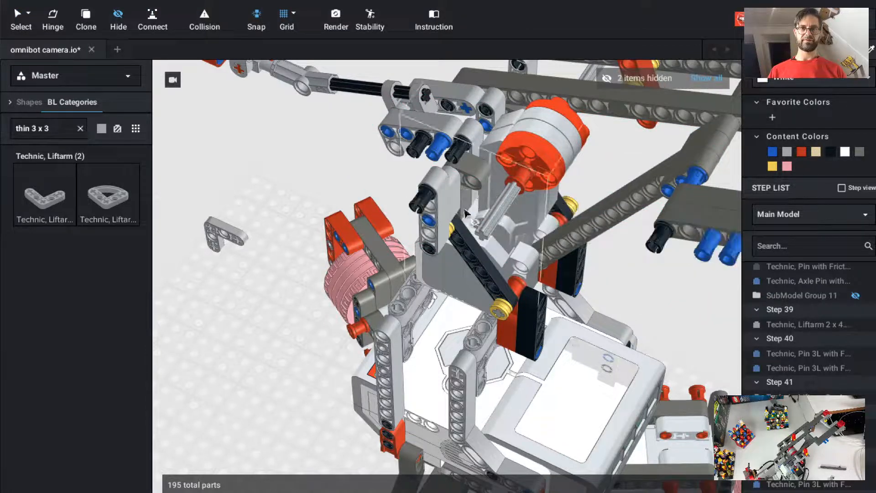
pyautogui.press('Escape')
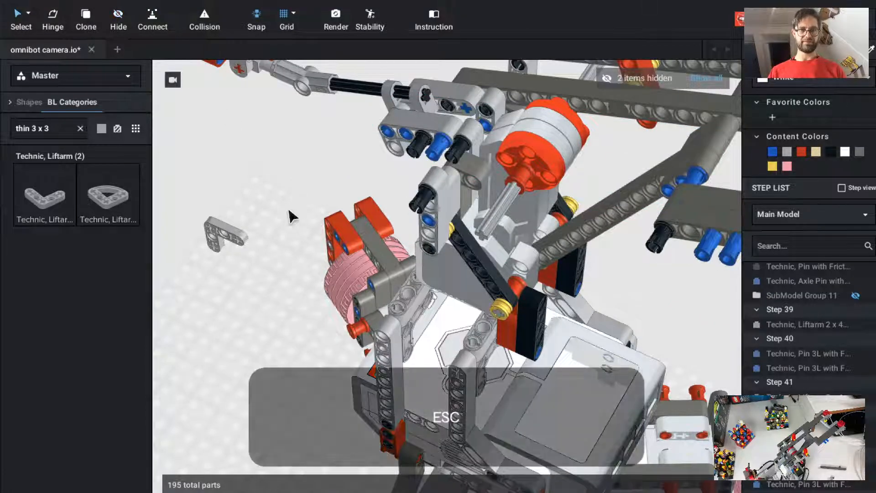
pyautogui.moveTo(229, 235); pyautogui.dragTo(544, 206)
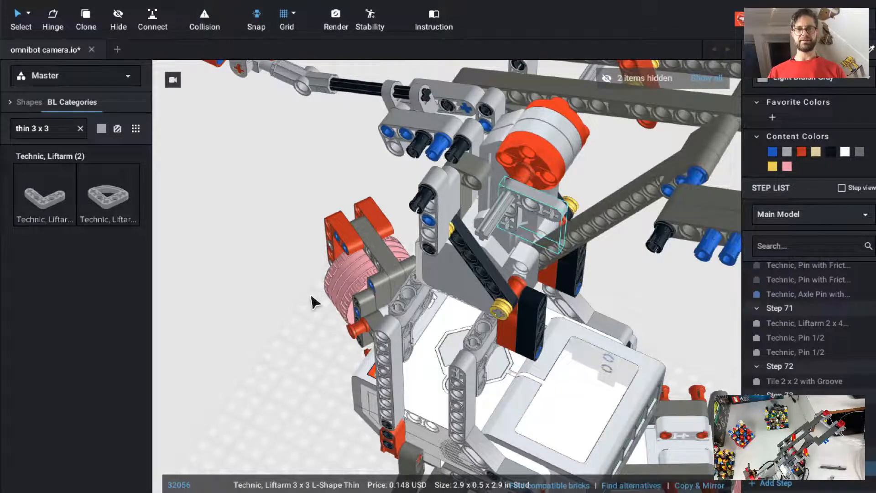
pyautogui.press('Escape')
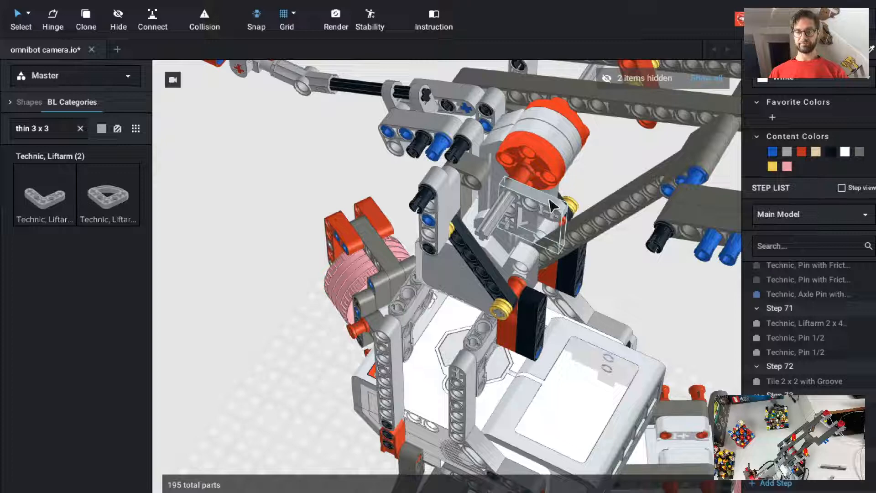
# Clone the L-shape liftarm into place at the pivot and show printed decorations.
pyautogui.press('c')
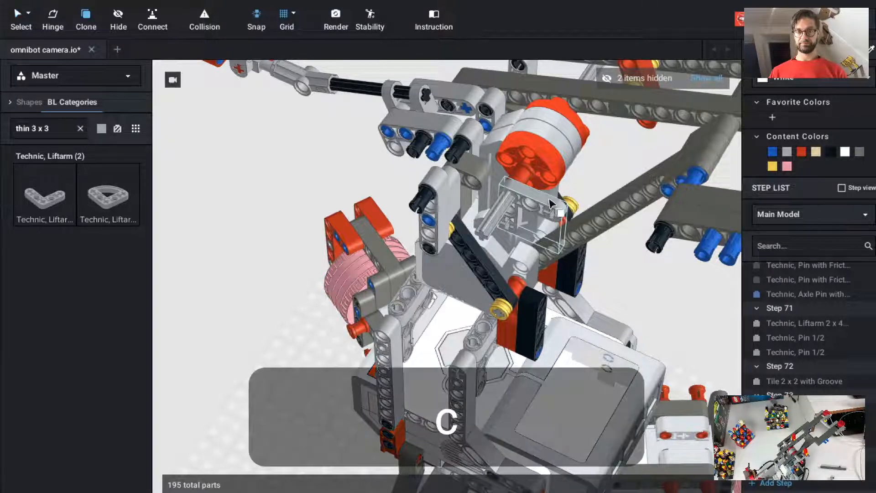
pyautogui.press('Up')
pyautogui.press('Up')
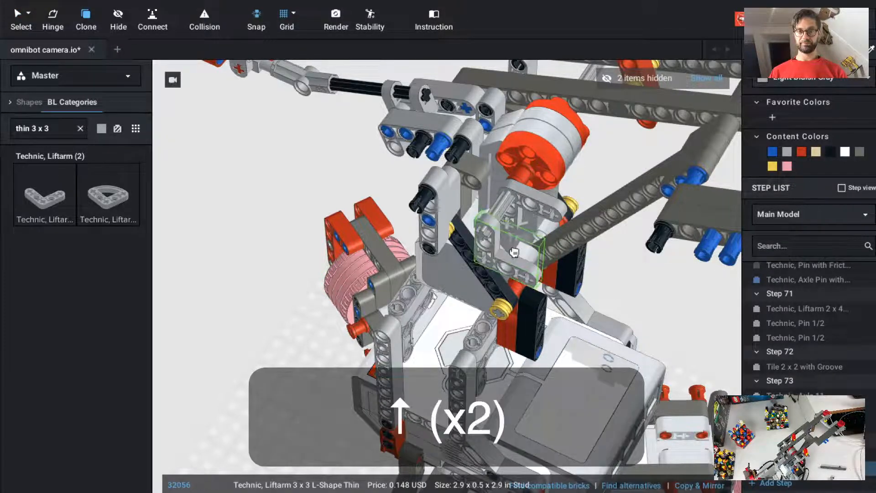
pyautogui.press('Left')
pyautogui.press('Left')
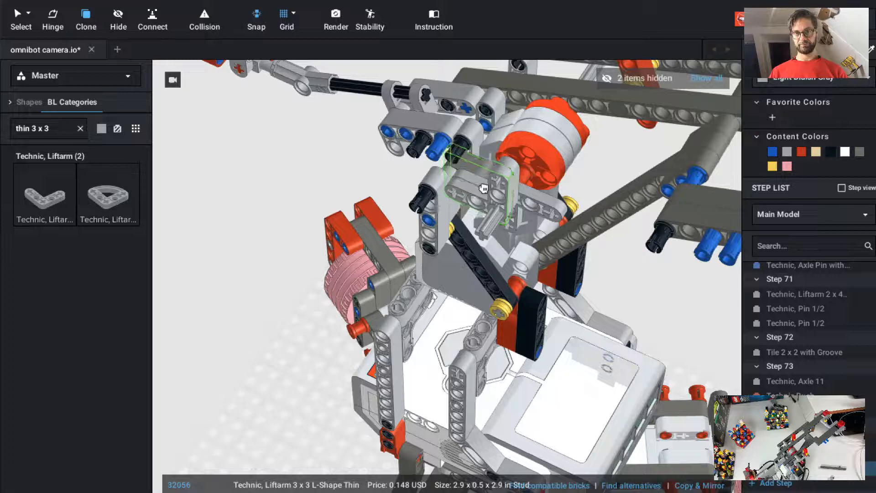
pyautogui.press('Escape')
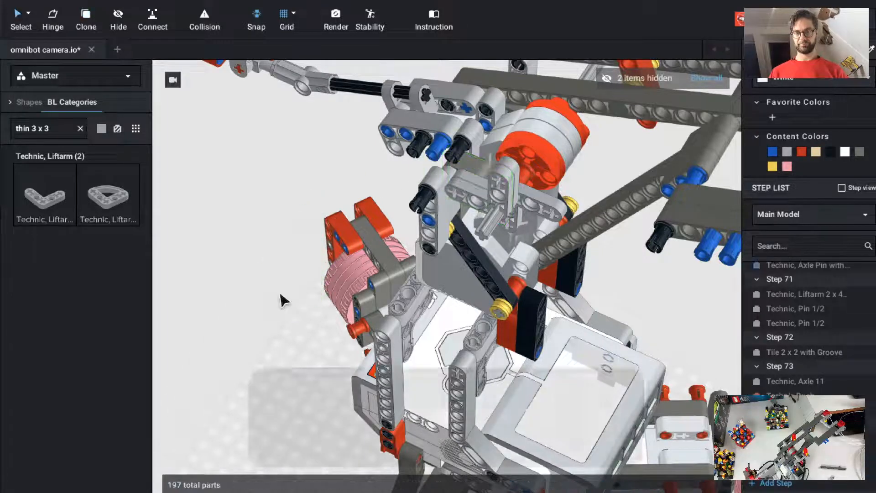
pyautogui.press('super')
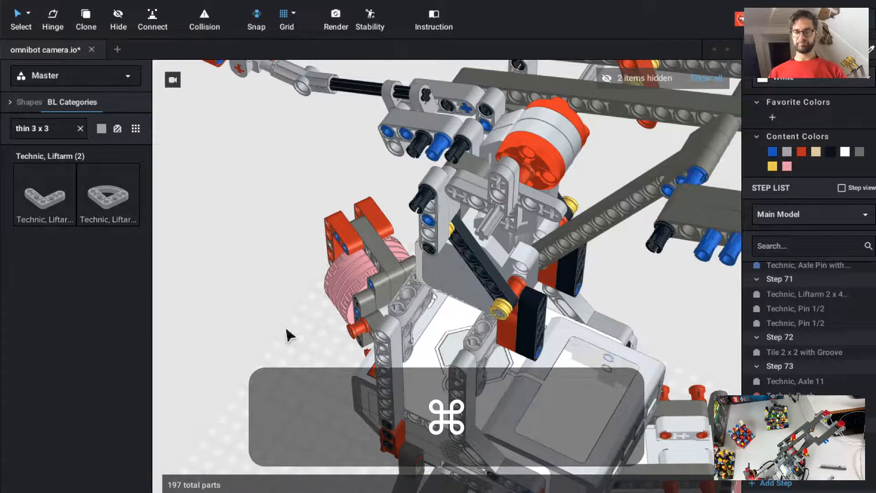
pyautogui.press('super+t')
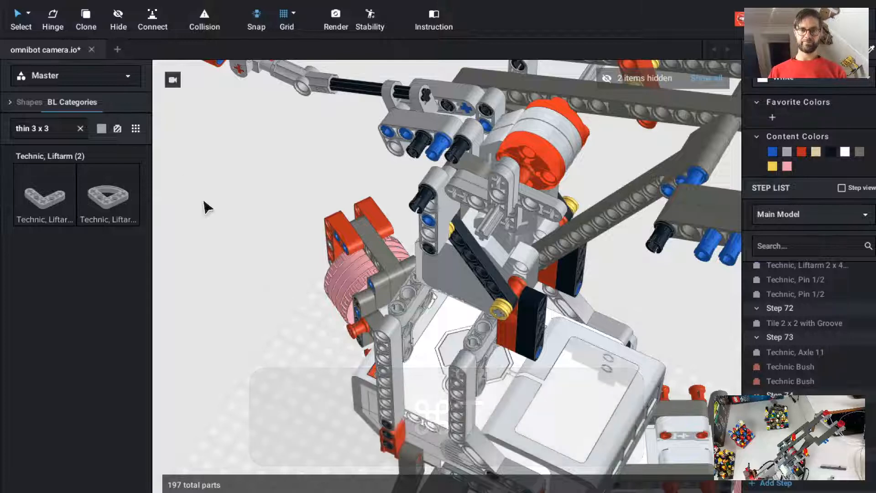
pyautogui.click(117, 129)
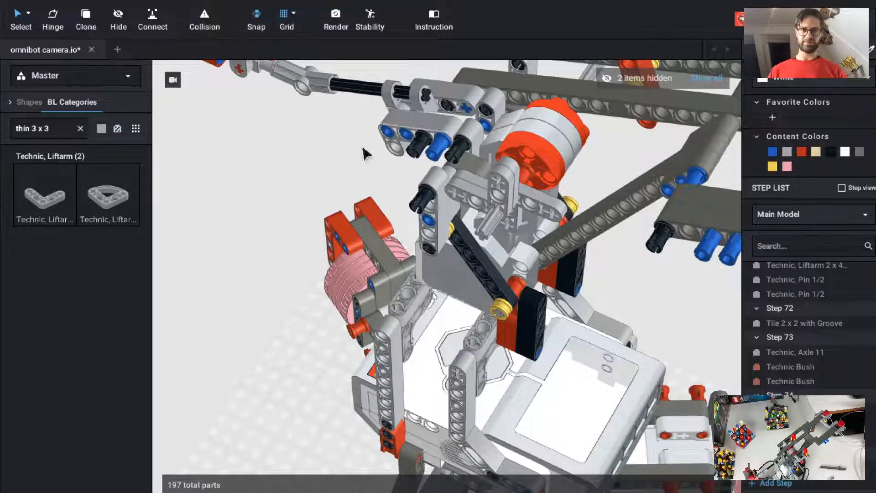
# Clone a red Technic Axle 2 Notched into four liftarm holes at the pivot.
pyautogui.click(239, 70)
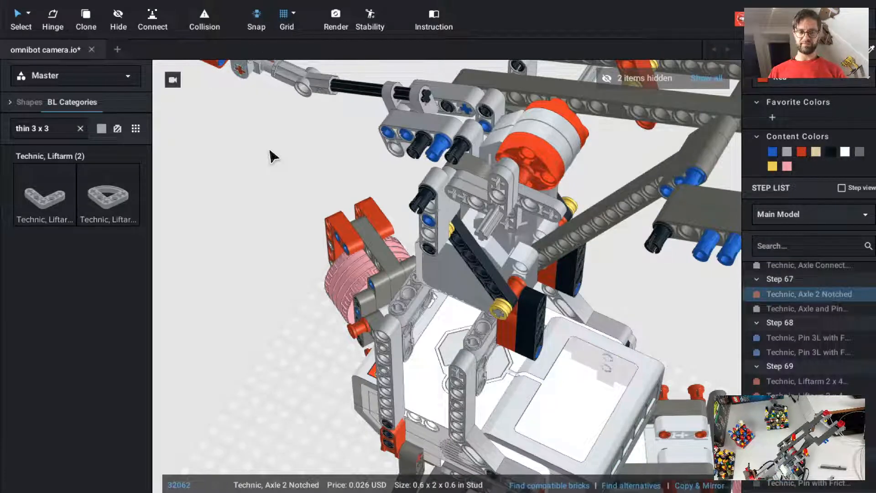
pyautogui.press('super+t')
pyautogui.press('c')
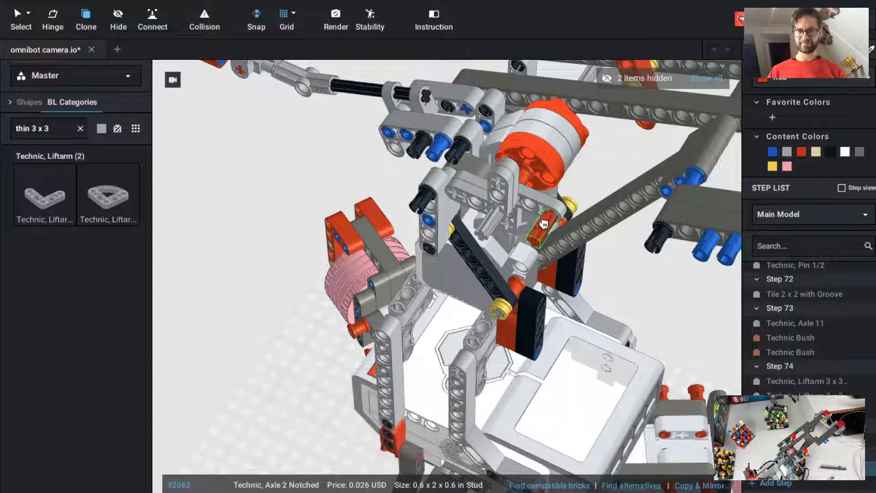
pyautogui.click(546, 223)
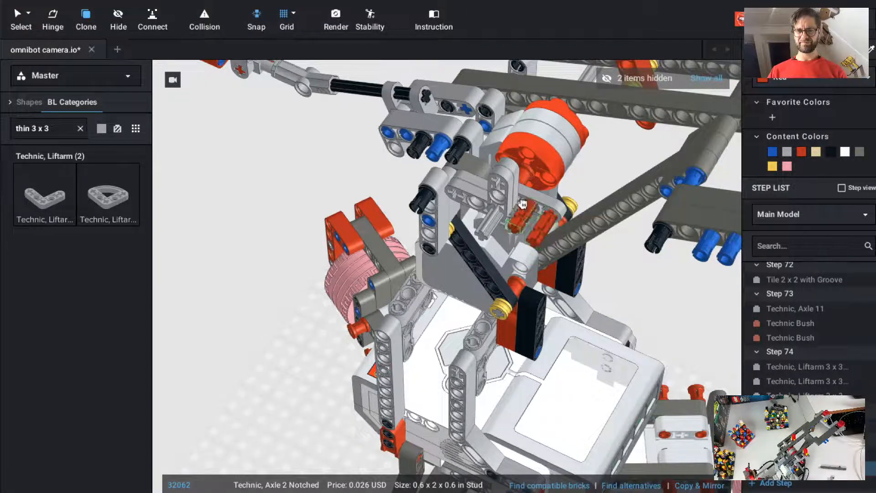
pyautogui.click(505, 178)
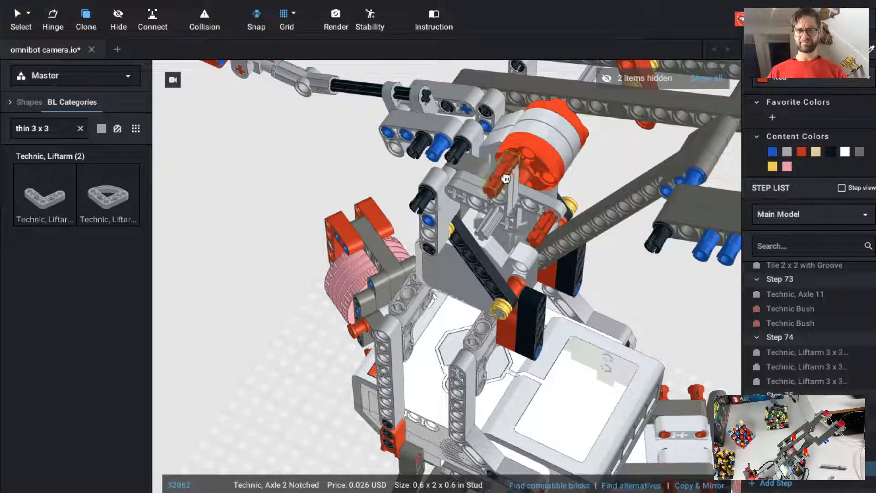
pyautogui.click(464, 191)
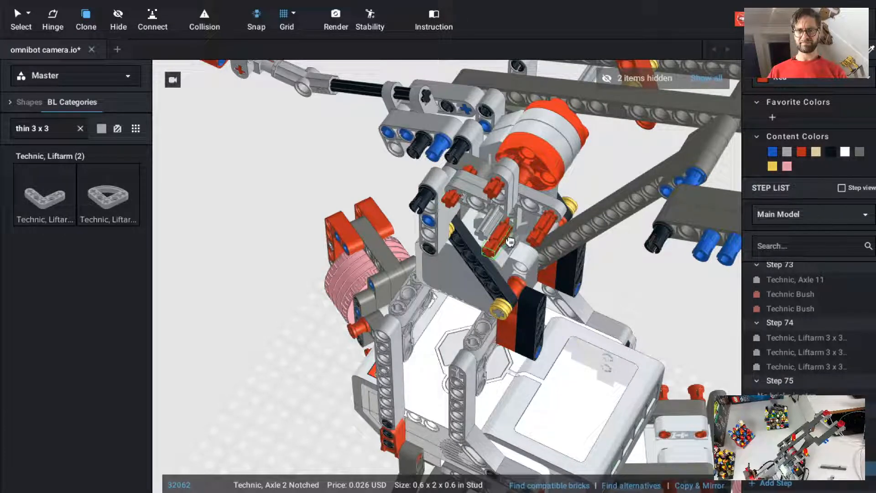
pyautogui.click(510, 242)
pyautogui.press('Escape')
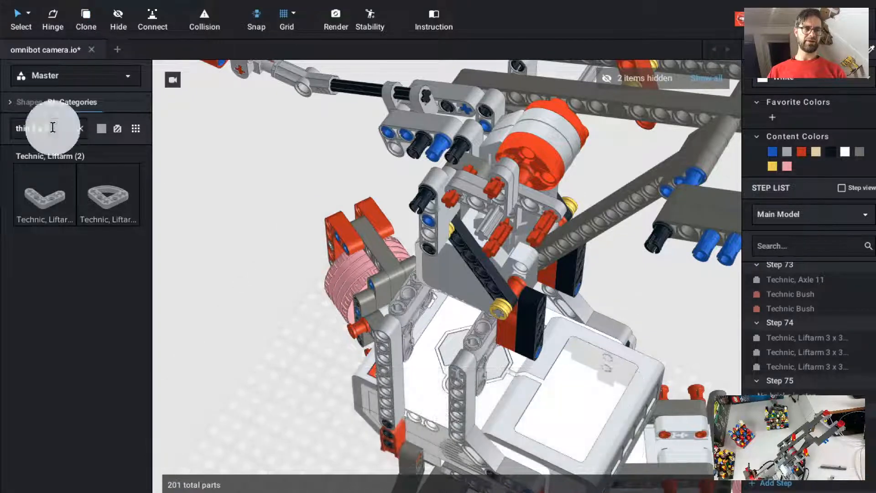
# Search 'arm 2 ax' and place a rotated 1 x 2 thick liftarm on the red axles.
pyautogui.tripleClick(52, 128)
pyautogui.write('arm 2')
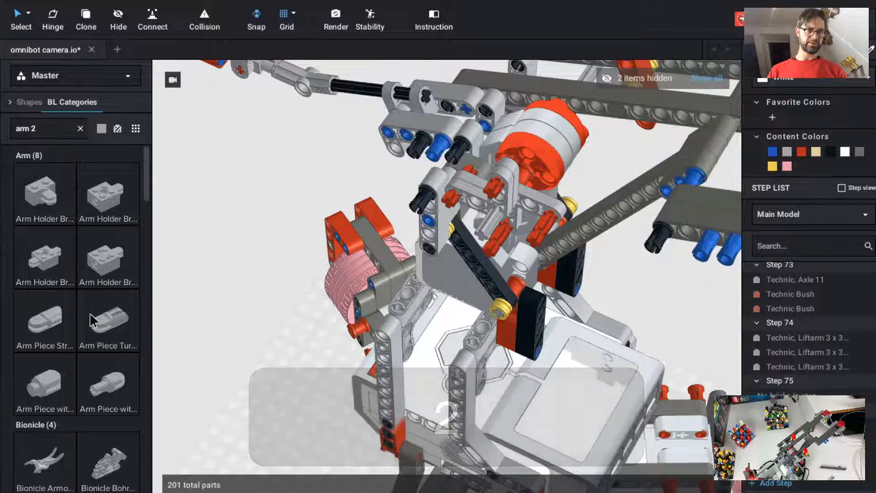
pyautogui.scroll(-5, 91, 318)
pyautogui.write('ax')
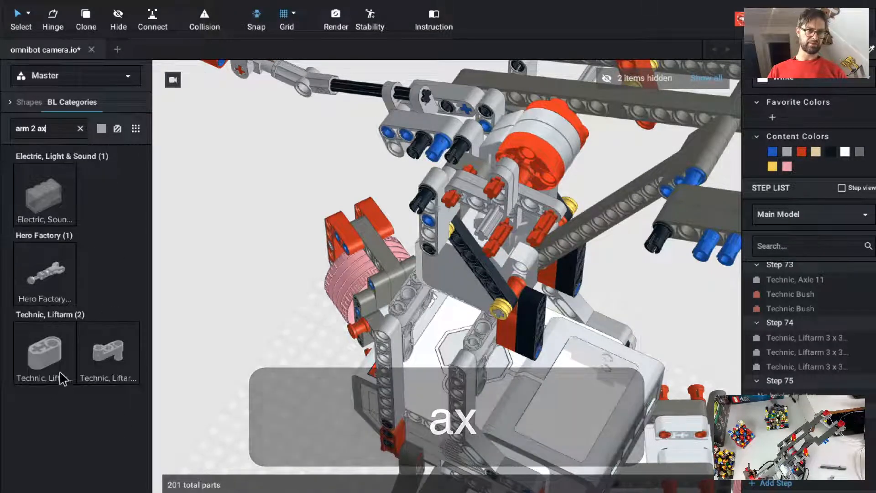
pyautogui.click(45, 352)
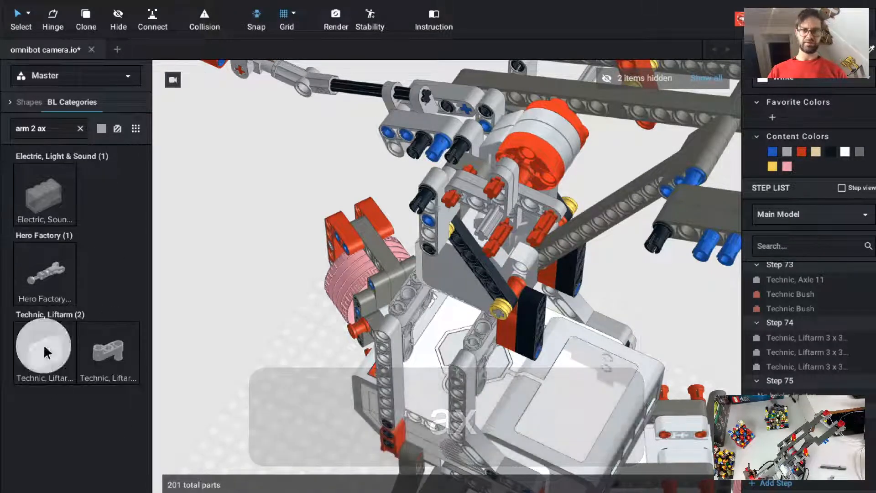
pyautogui.press('Up')
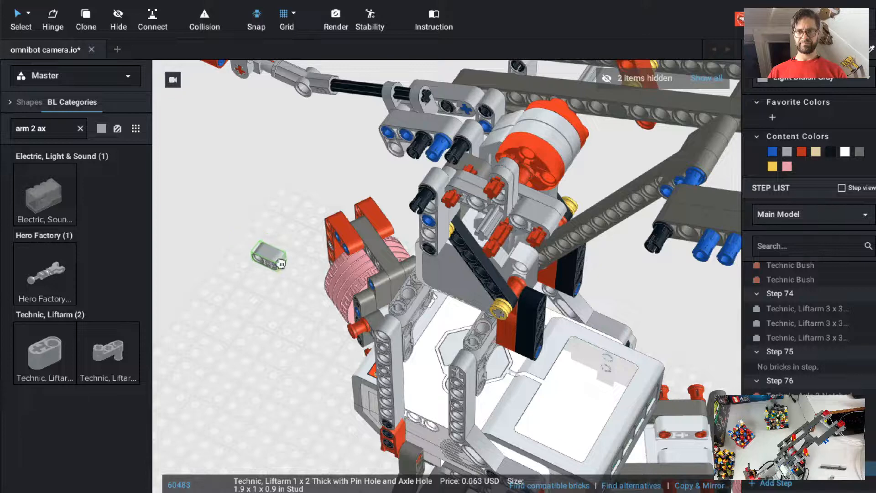
pyautogui.press('Up')
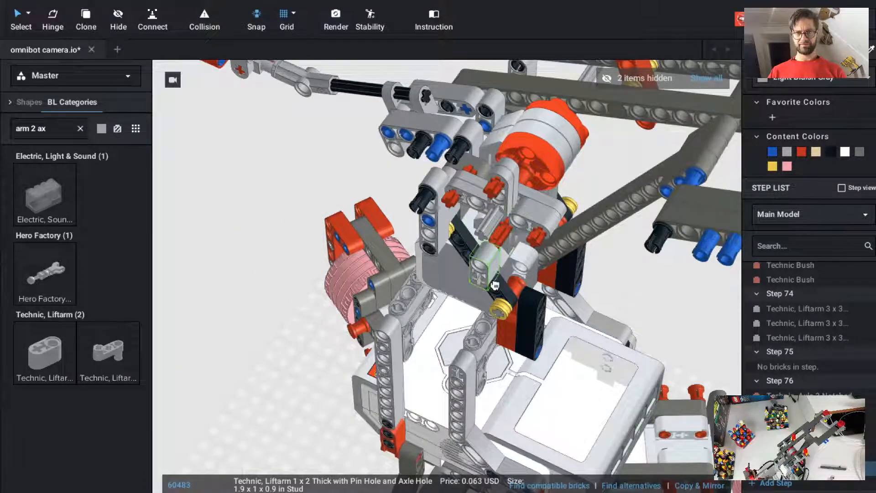
pyautogui.scroll(4, 495, 285)
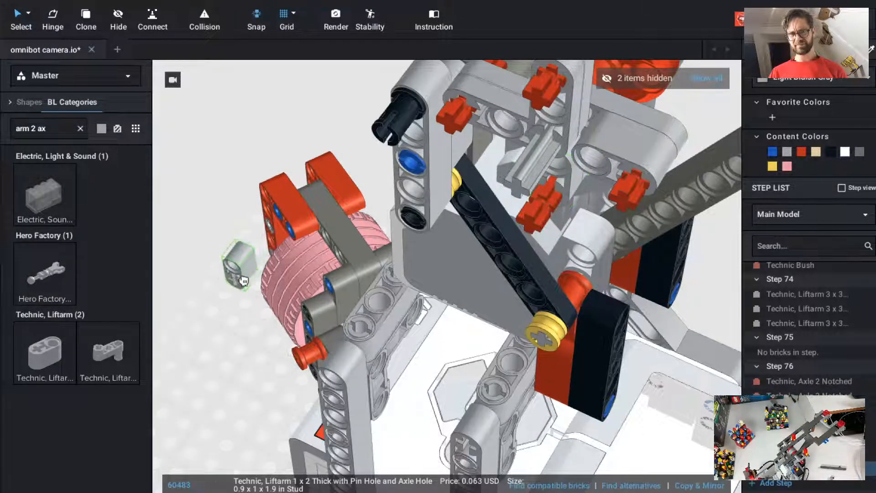
pyautogui.press('Escape')
# Slide the grey 1 x 2 liftarm slightly along its length with the move handles.
pyautogui.keyDown('ctrl'); pyautogui.moveTo(264, 347); pyautogui.dragTo(238, 305); pyautogui.keyUp('ctrl')
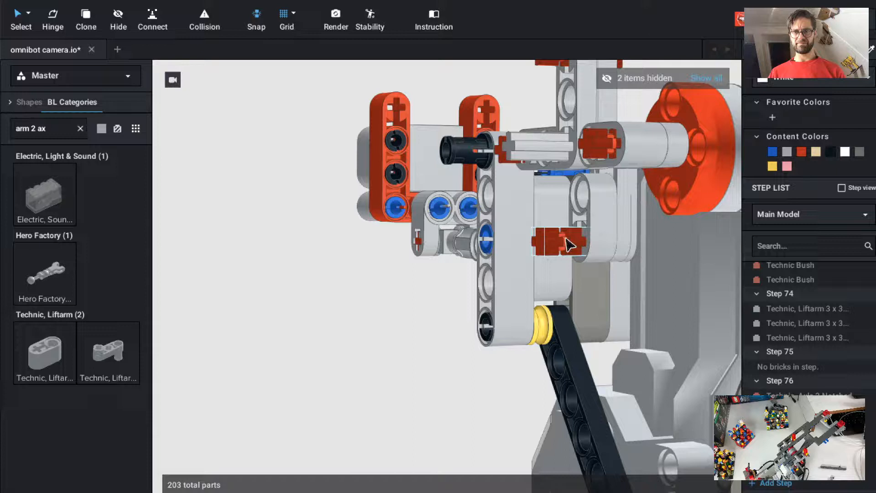
pyautogui.click(602, 230)
pyautogui.press('t')
pyautogui.moveTo(570, 228); pyautogui.dragTo(547, 225)
pyautogui.click(407, 277)
pyautogui.keyDown('ctrl'); pyautogui.moveTo(322, 314); pyautogui.dragTo(354, 352); pyautogui.keyUp('ctrl')
pyautogui.press('super+r')
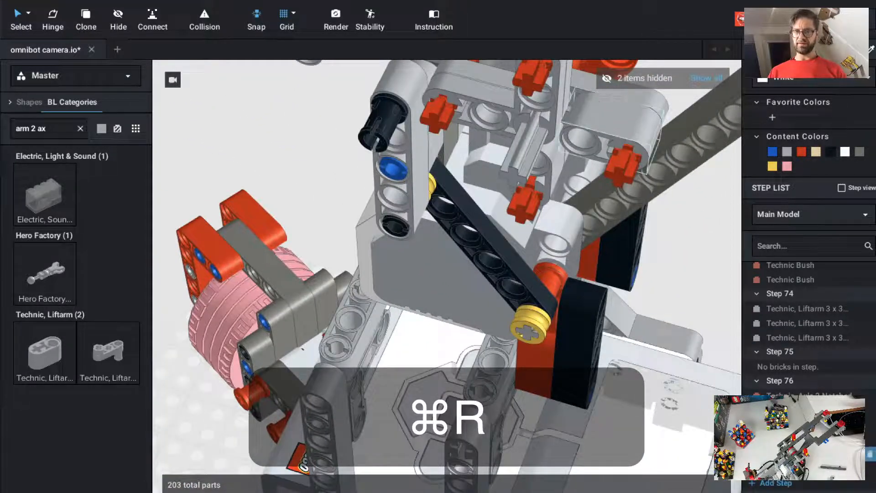
# Start a new building step and clone a 3 x 3 thin L-shape liftarm onto the pivot bracket.
pyautogui.click(614, 112)
pyautogui.press('super+t')
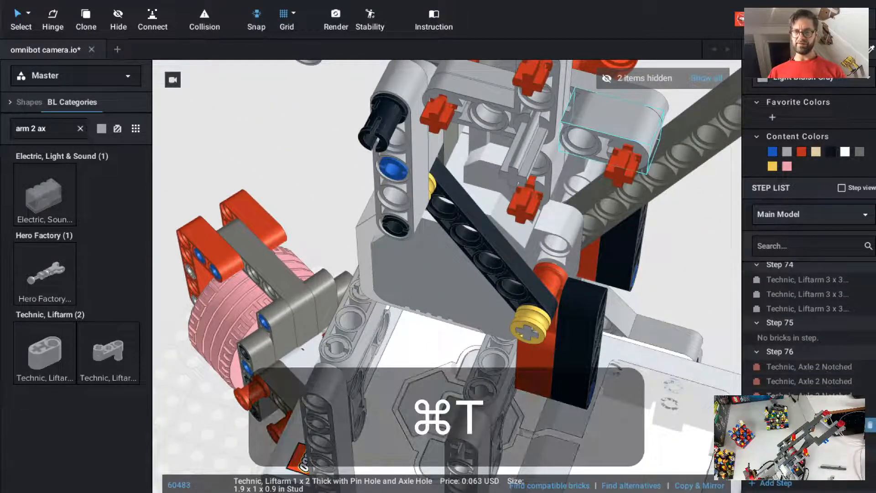
pyautogui.keyDown('shift'); pyautogui.click(787, 440); pyautogui.keyUp('shift')
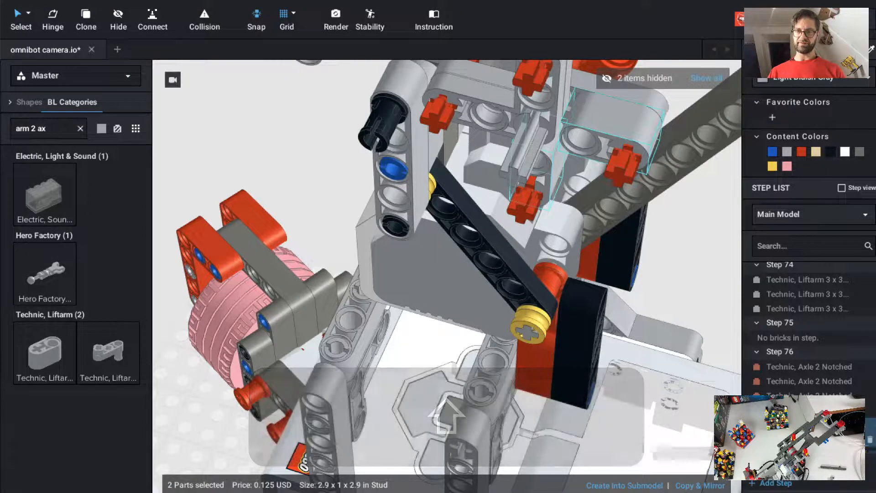
pyautogui.moveTo(787, 440); pyautogui.dragTo(790, 468)
pyautogui.scroll(-5, 657, 299)
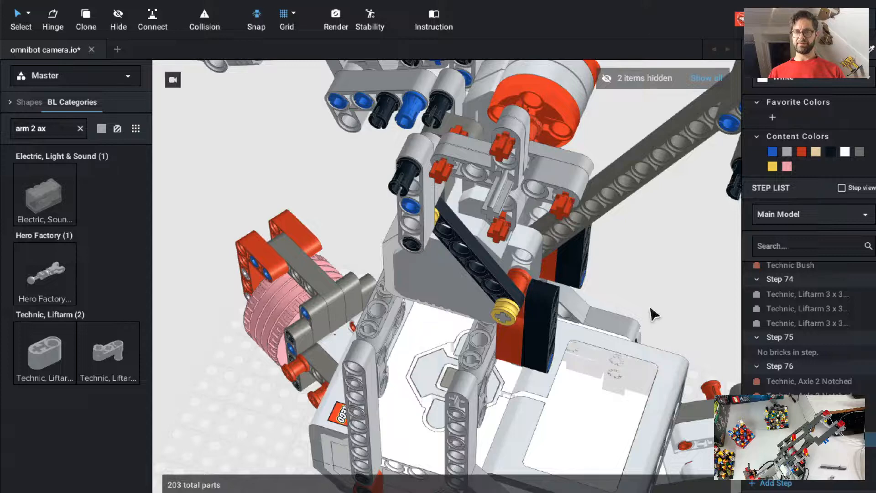
pyautogui.press('super+t')
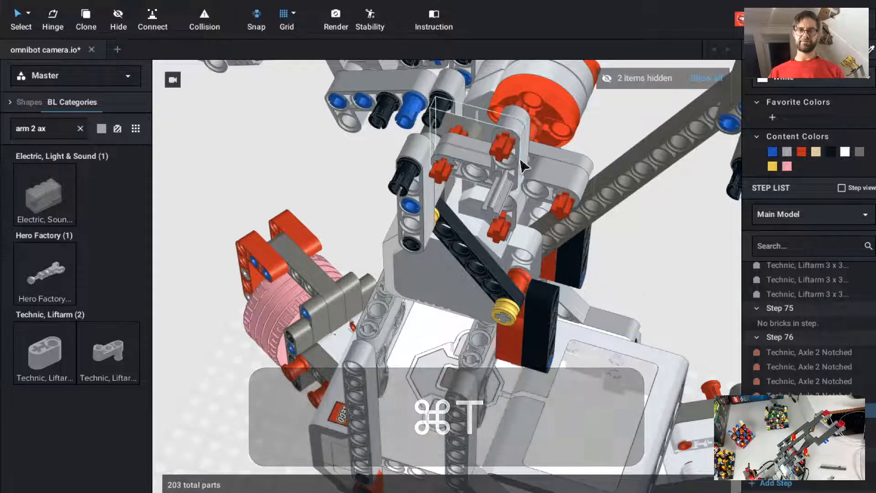
pyautogui.press('c')
pyautogui.click(541, 154)
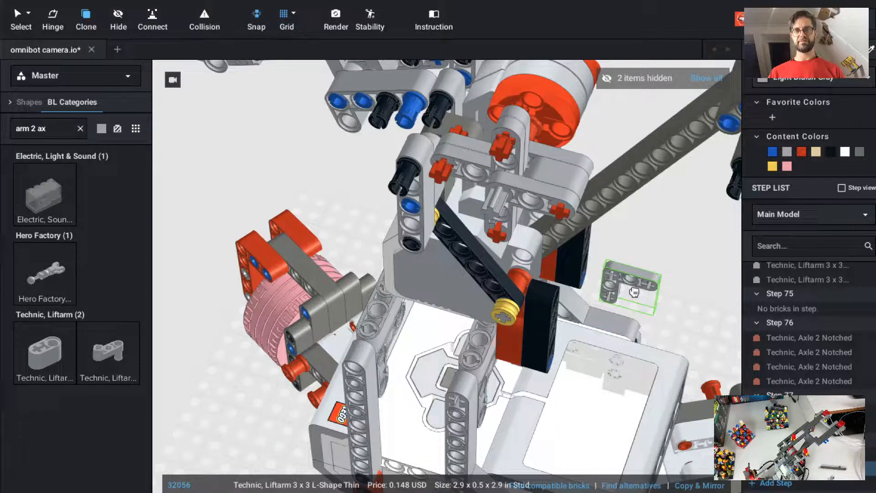
pyautogui.press('Escape')
# Select both red notched axles and try shifting them with the move handles.
pyautogui.click(561, 211)
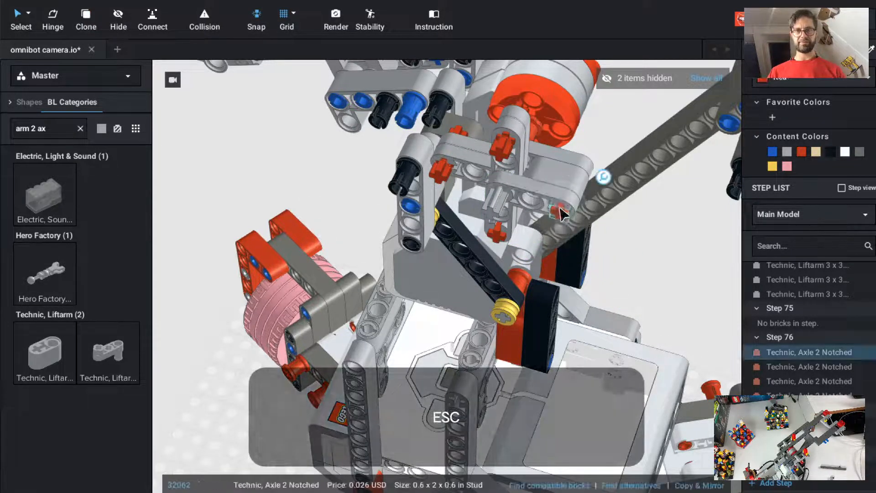
pyautogui.keyDown('super'); pyautogui.click(500, 236); pyautogui.keyUp('super')
pyautogui.press('t')
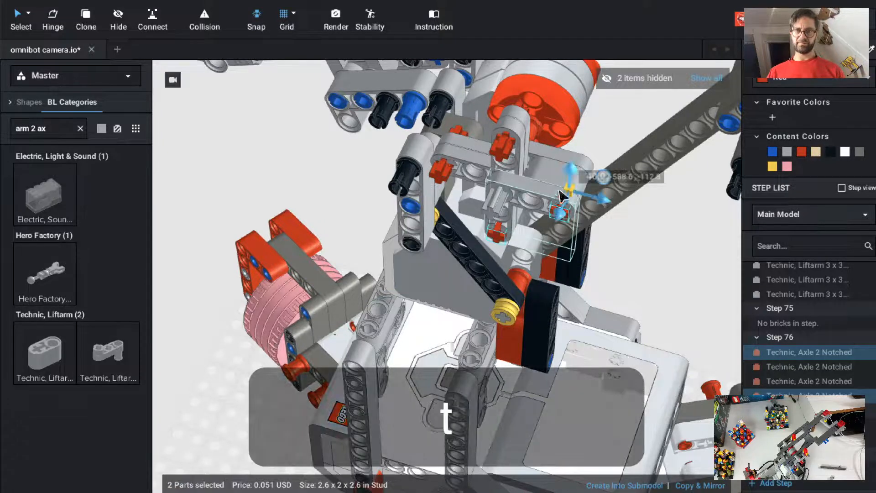
pyautogui.moveTo(557, 214); pyautogui.dragTo(563, 210)
# Select a red notched axle, bring up its move handles, then deselect it.
pyautogui.click(663, 310)
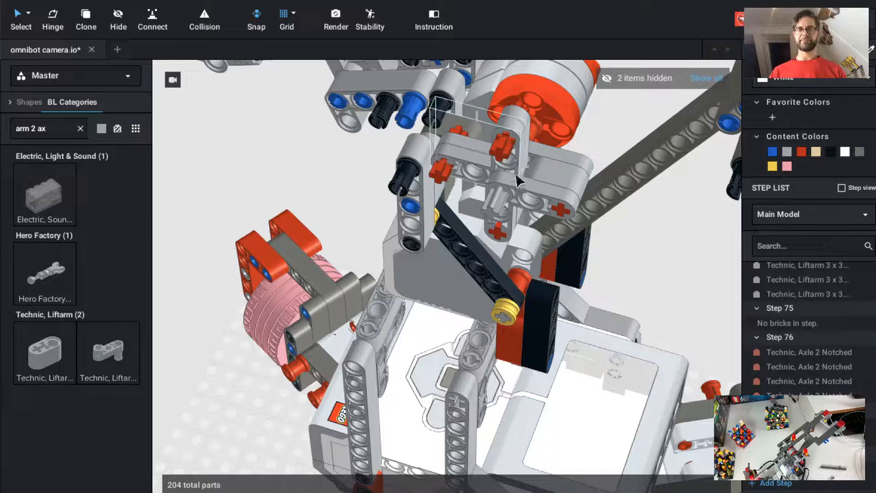
pyautogui.click(504, 162)
pyautogui.press('t')
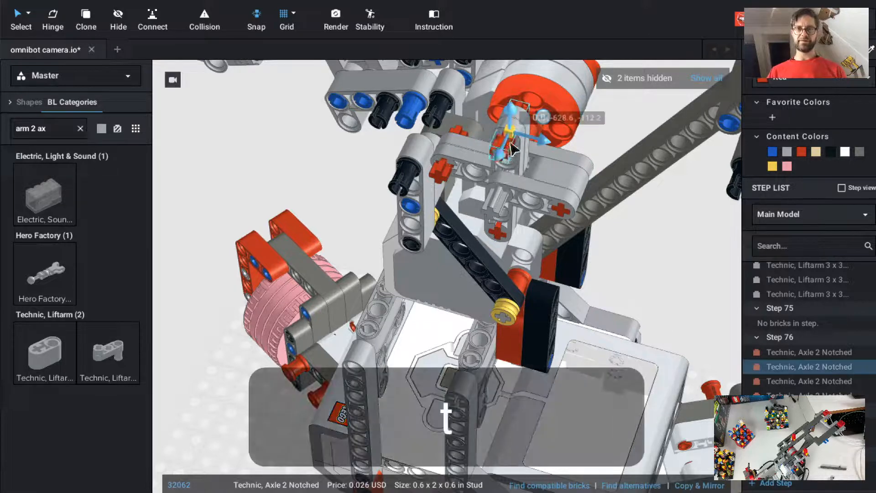
pyautogui.click(500, 150)
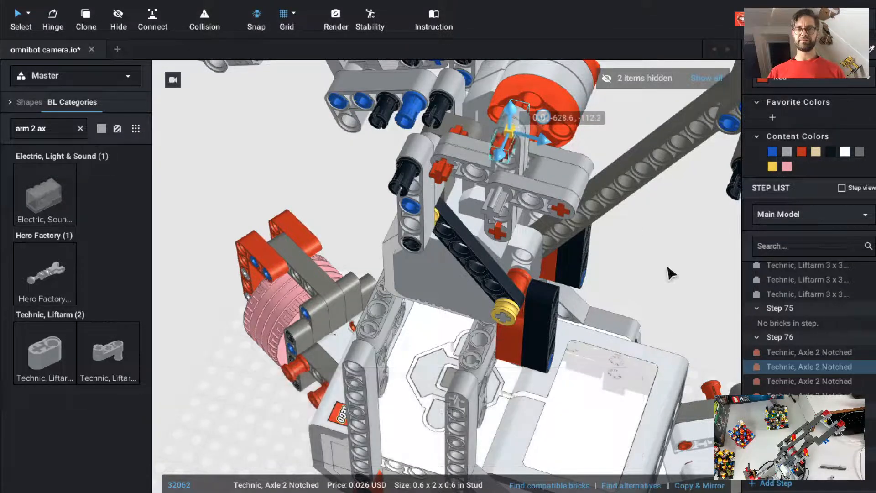
pyautogui.click(667, 268)
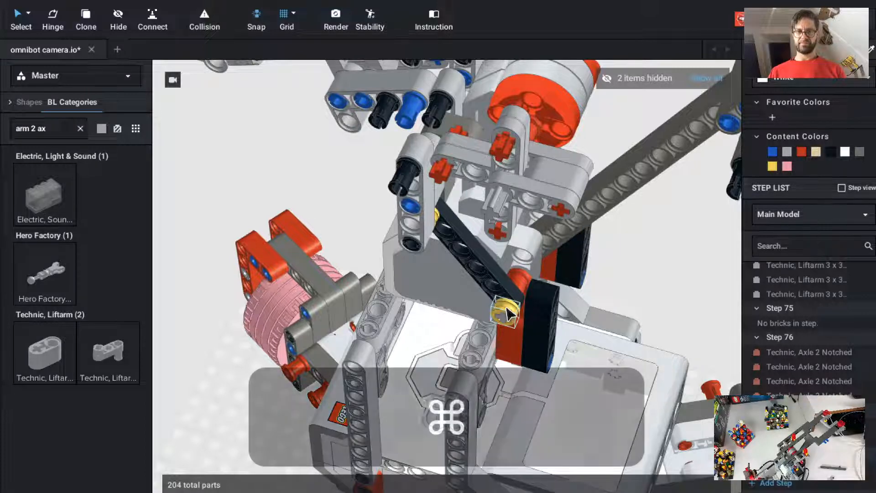
# In new Step 77, add a Light Bluish Gray half bush on the upper liftarm.
pyautogui.press('super+t')
pyautogui.press('c')
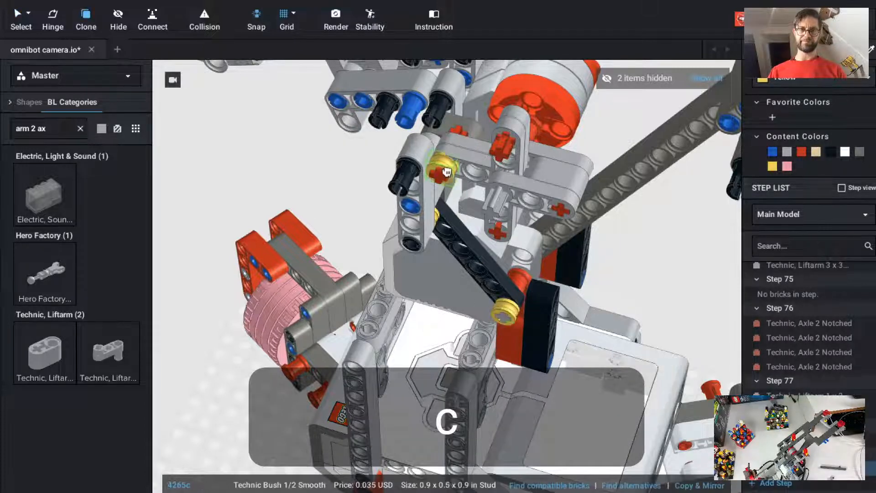
pyautogui.click(447, 177)
pyautogui.press('Escape')
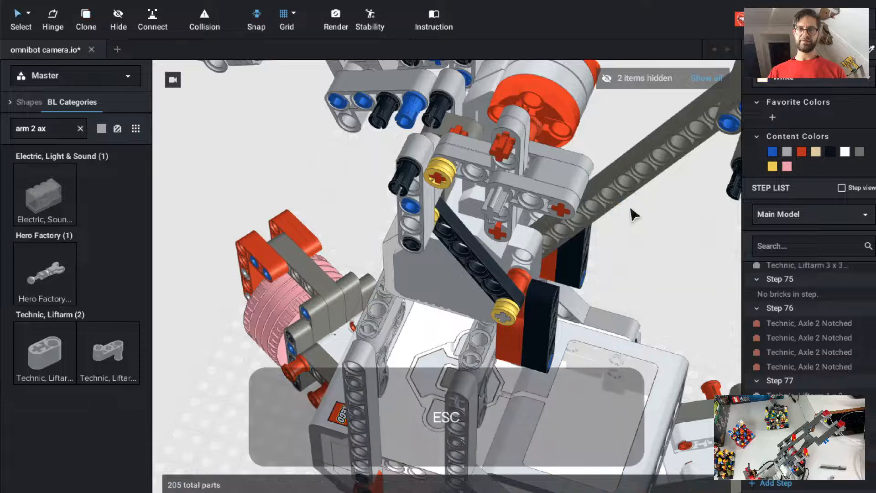
pyautogui.click(787, 151)
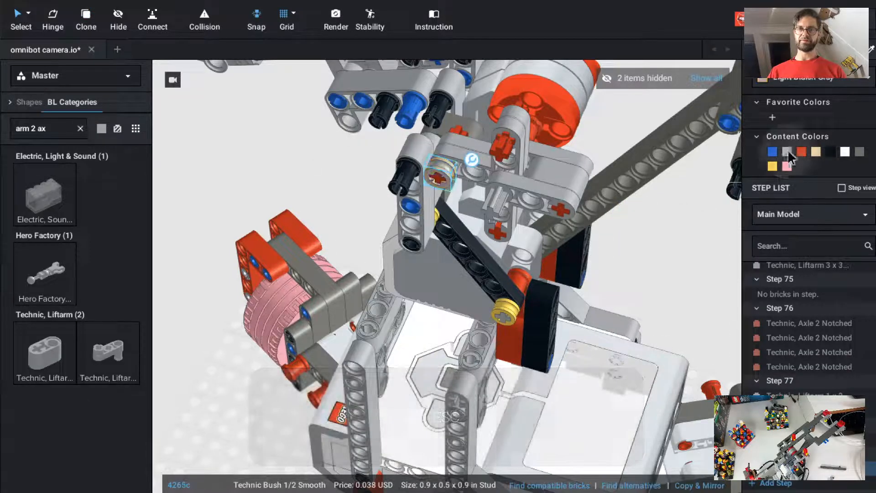
pyautogui.press('t')
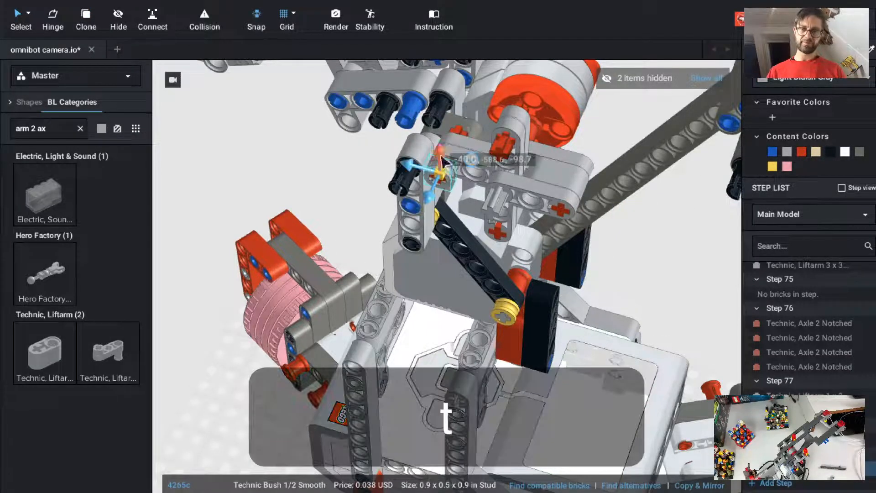
pyautogui.moveTo(426, 199); pyautogui.dragTo(430, 195)
pyautogui.press('t')
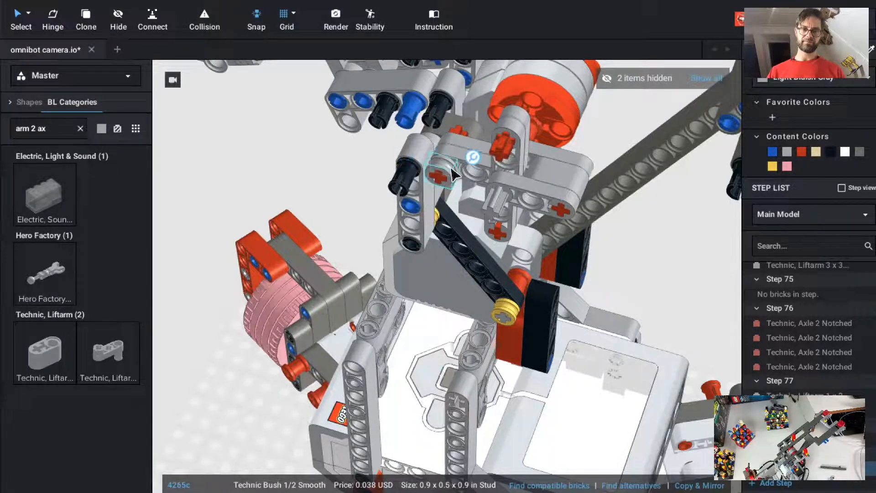
pyautogui.press('c')
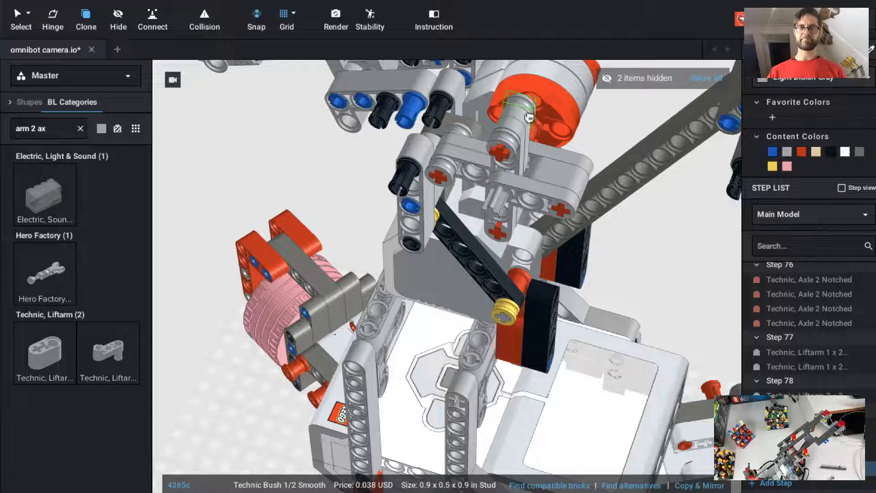
pyautogui.press('Escape')
# Push the red notched axle on the upper liftarm further along its length.
pyautogui.click(500, 154)
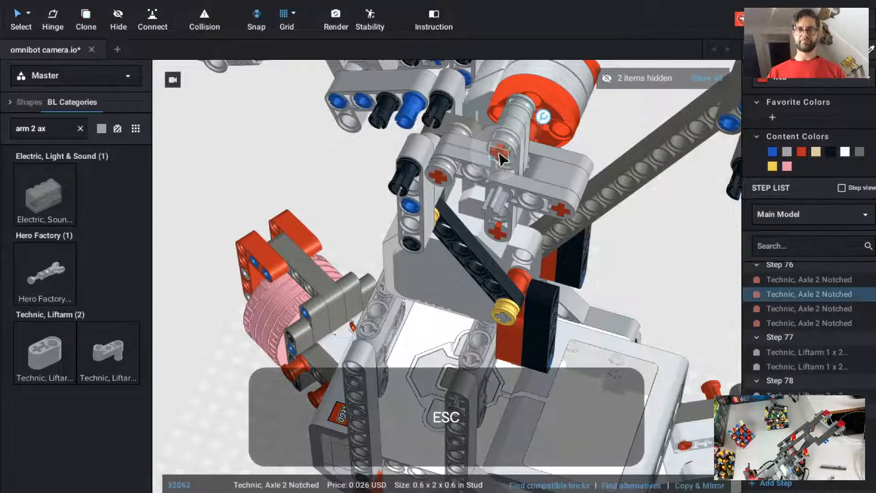
pyautogui.press('t')
pyautogui.moveTo(498, 158); pyautogui.dragTo(506, 154)
pyautogui.click(628, 260)
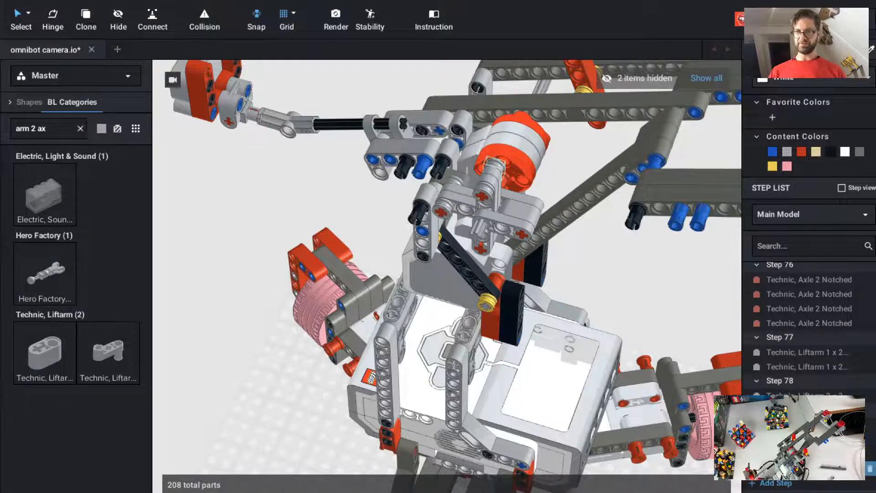
# Delete the empty Step 75 from the step list.
pyautogui.click(496, 170)
pyautogui.scroll(3, 812, 326)
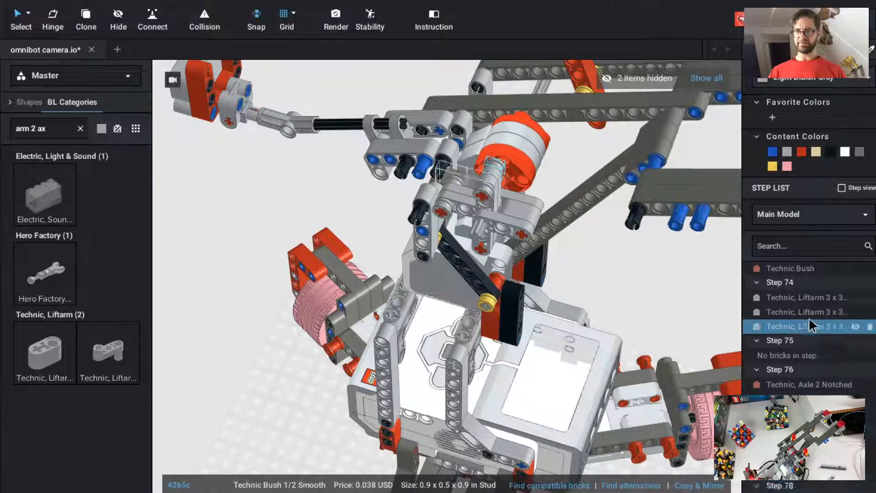
pyautogui.scroll(1, 808, 322)
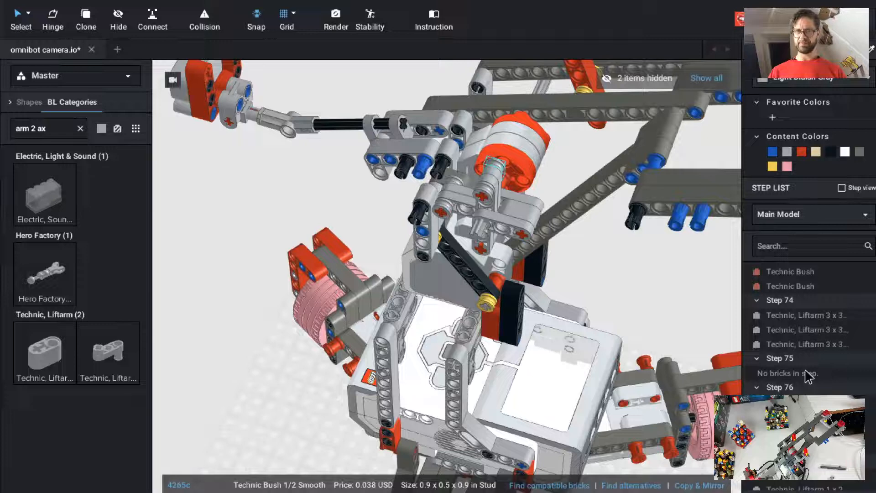
pyautogui.click(836, 358)
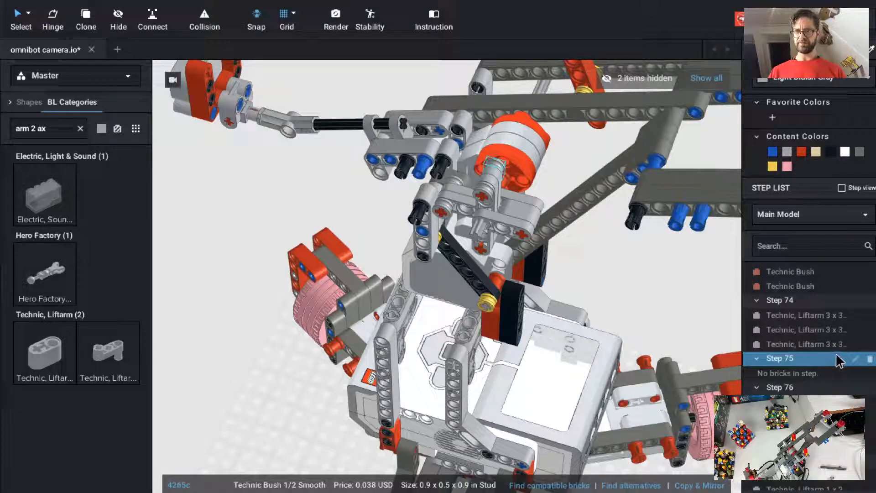
pyautogui.click(870, 363)
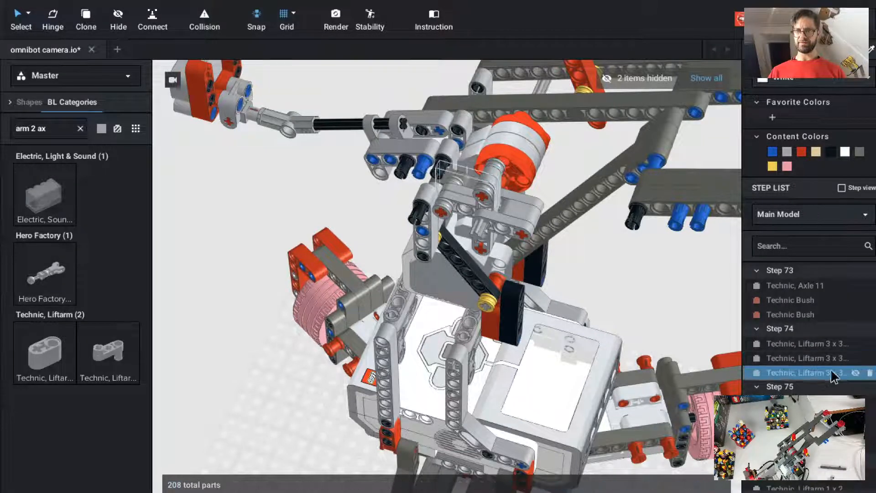
pyautogui.scroll(-3, 849, 365)
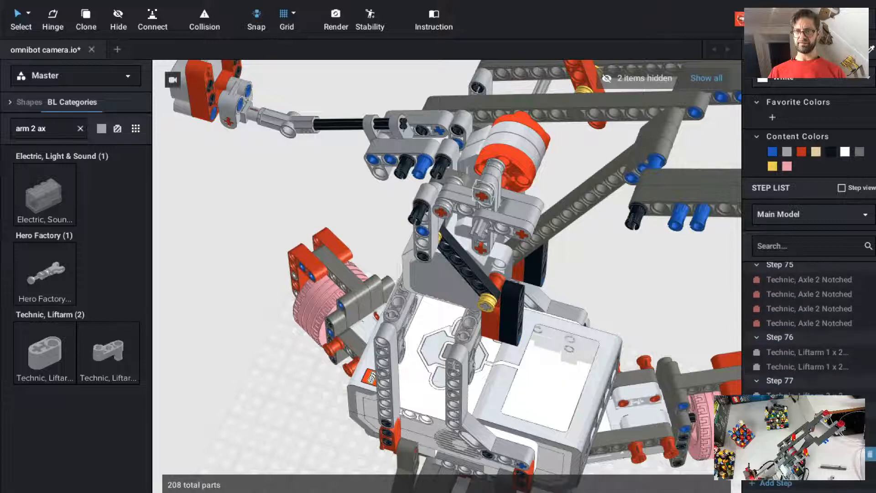
pyautogui.scroll(5, 808, 329)
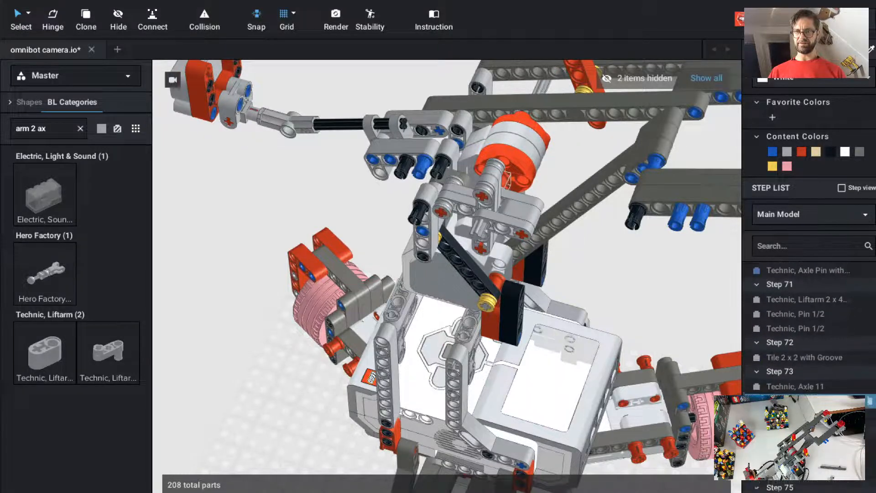
pyautogui.scroll(-1, 849, 393)
# Group the L-shape liftarm and the other 13 bracket parts into a default-named submodel.
pyautogui.click(525, 223)
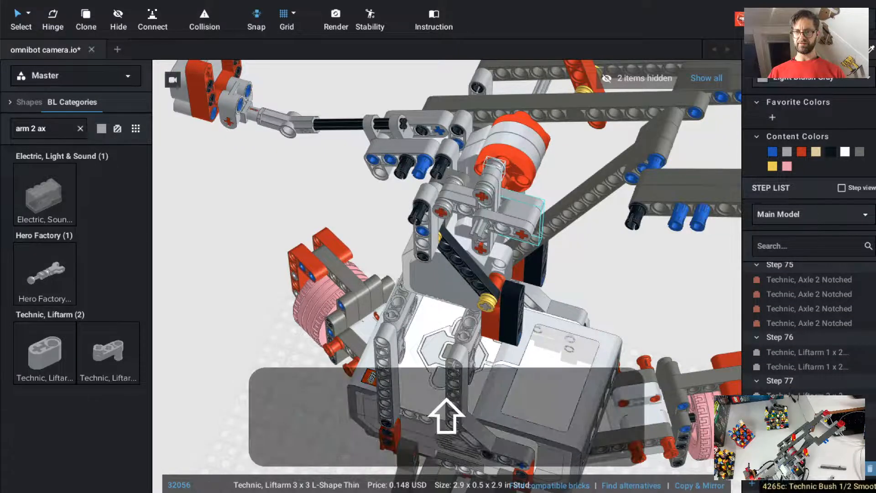
pyautogui.keyDown('shift'); pyautogui.click(808, 280); pyautogui.keyUp('shift')
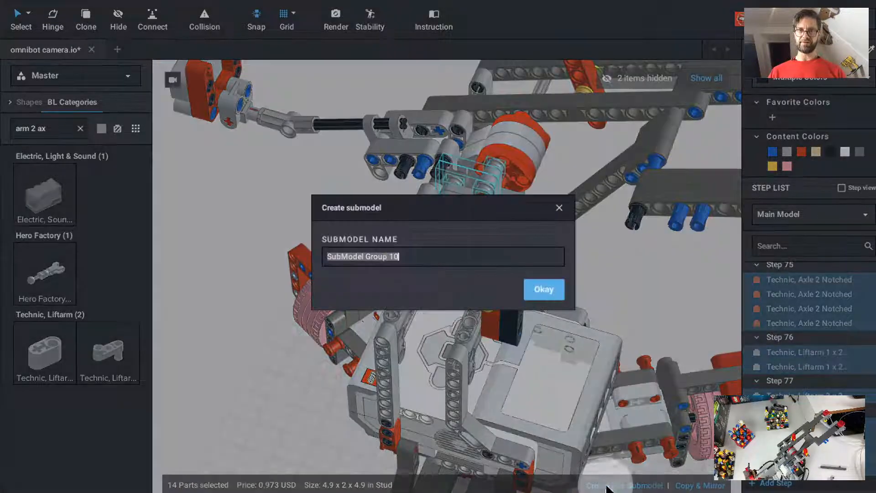
pyautogui.click(611, 485)
pyautogui.click(548, 288)
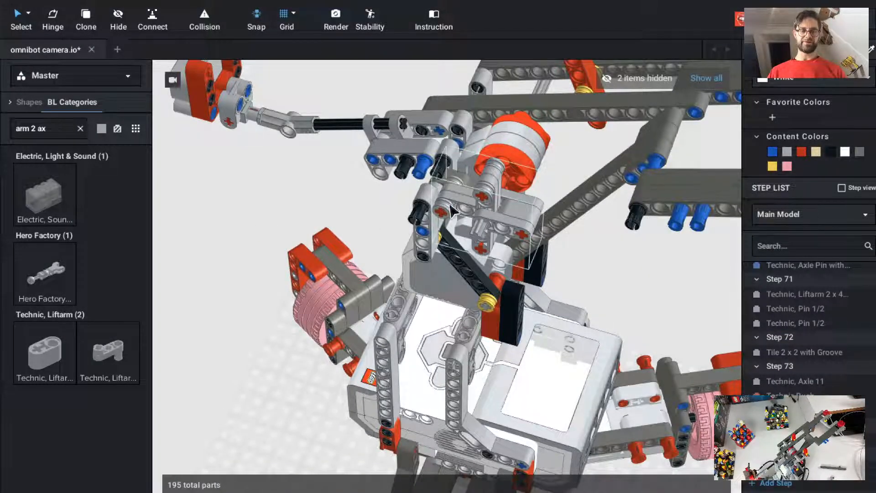
# Clone the pivot bracket submodel and slide it onto the axle on the arm's other side.
pyautogui.keyDown('ctrl'); pyautogui.moveTo(507, 223); pyautogui.dragTo(547, 221); pyautogui.keyUp('ctrl')
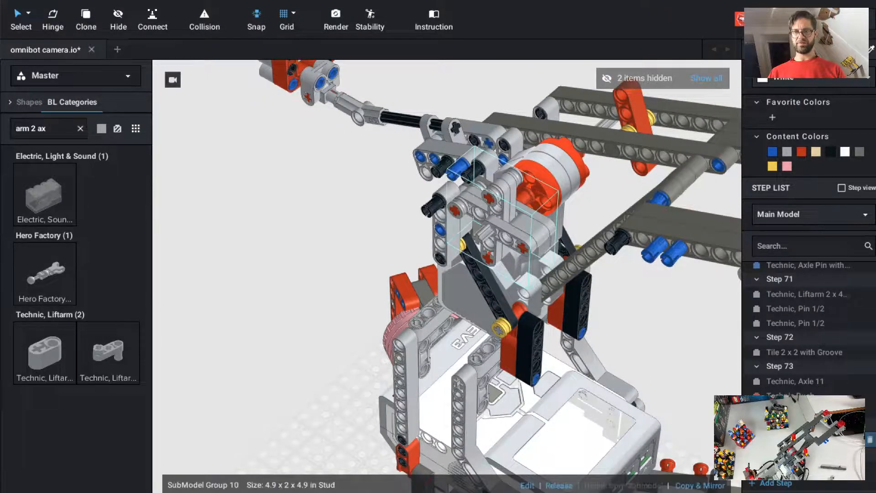
pyautogui.press('c')
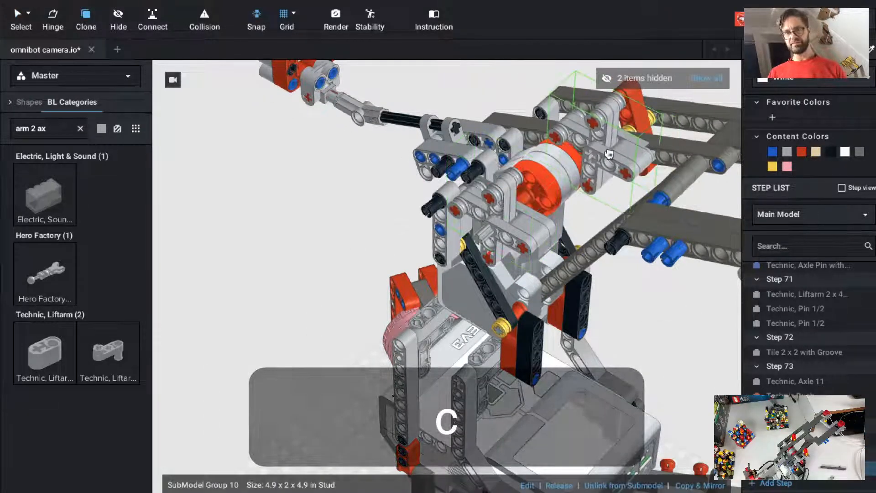
pyautogui.moveTo(610, 153)
pyautogui.keyDown('ctrl'); pyautogui.mouseDown()
pyautogui.moveTo(628, 155)
pyautogui.moveTo(587, 121)
pyautogui.mouseUp(); pyautogui.keyUp('ctrl')
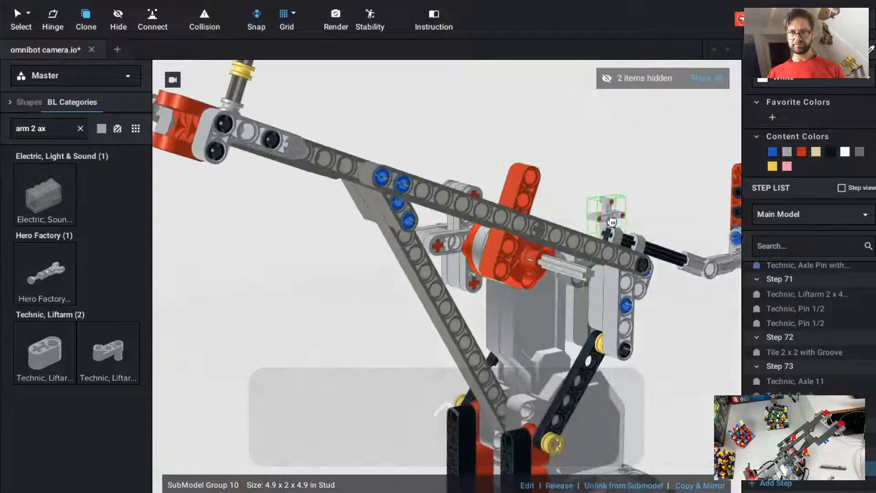
pyautogui.moveTo(592, 273)
pyautogui.mouseDown()
pyautogui.moveTo(584, 255)
pyautogui.moveTo(583, 273)
pyautogui.moveTo(570, 282)
pyautogui.mouseUp()
pyautogui.press('Escape')
pyautogui.click(564, 288)
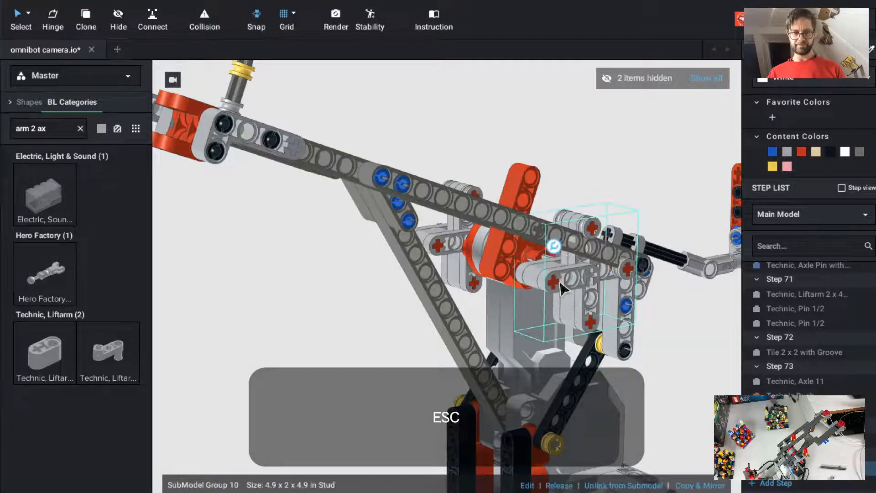
pyautogui.press('t')
pyautogui.moveTo(532, 268)
pyautogui.mouseDown()
pyautogui.moveTo(530, 286)
pyautogui.moveTo(532, 272)
pyautogui.mouseUp()
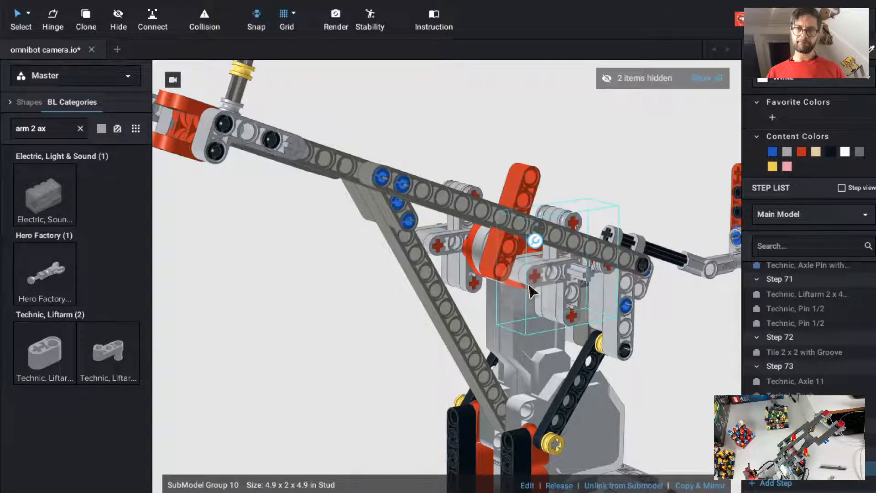
# Clone a Technic Bush onto the axle end and view the arm from the front.
pyautogui.click(533, 255)
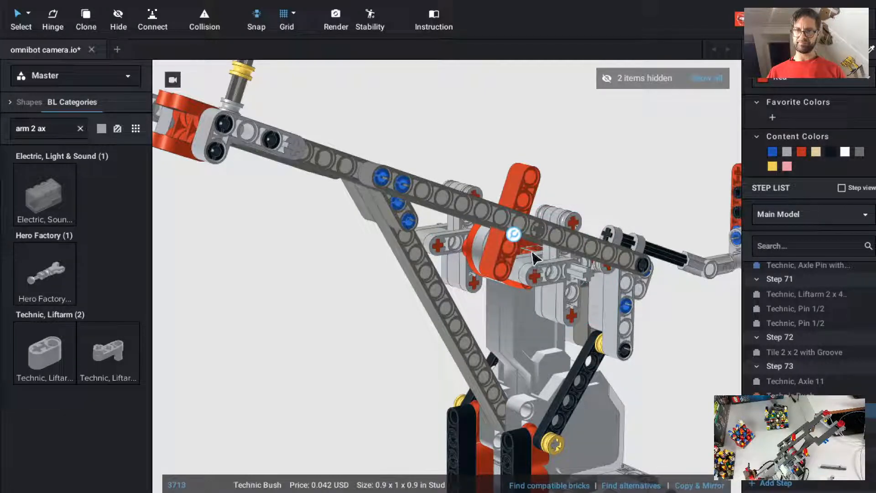
pyautogui.press('c')
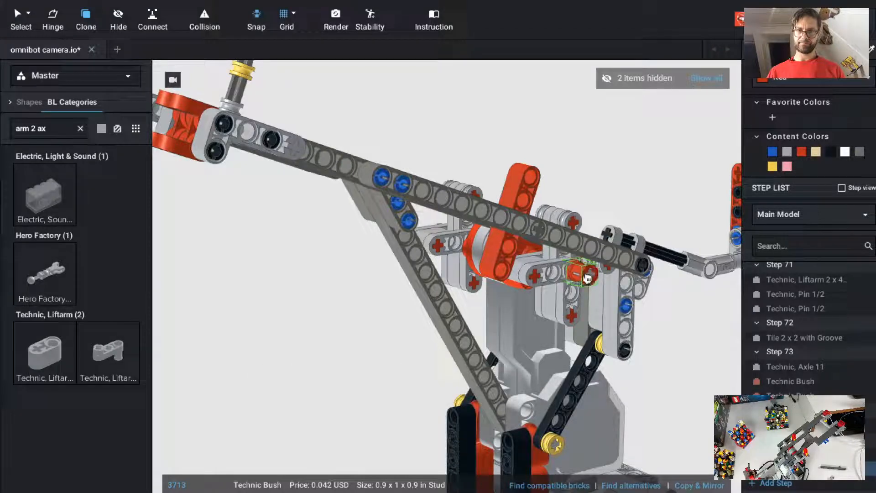
pyautogui.click(585, 277)
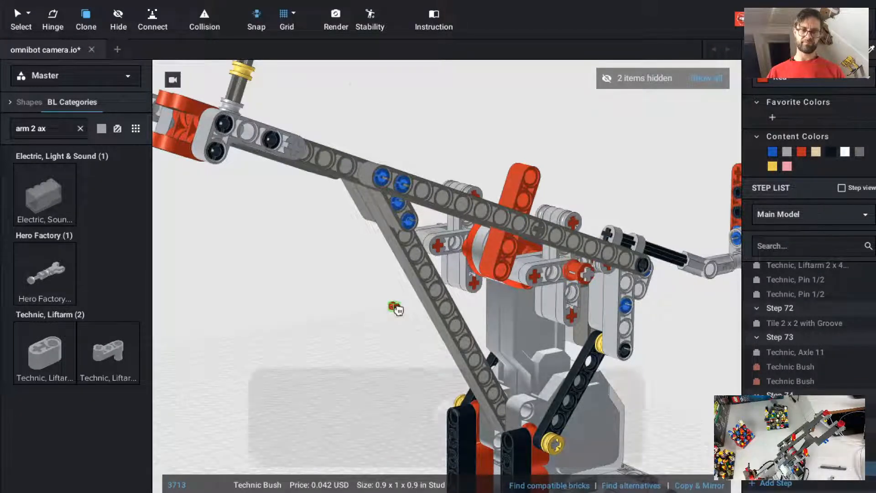
pyautogui.keyDown('ctrl'); pyautogui.moveTo(396, 308); pyautogui.dragTo(456, 311); pyautogui.keyUp('ctrl')
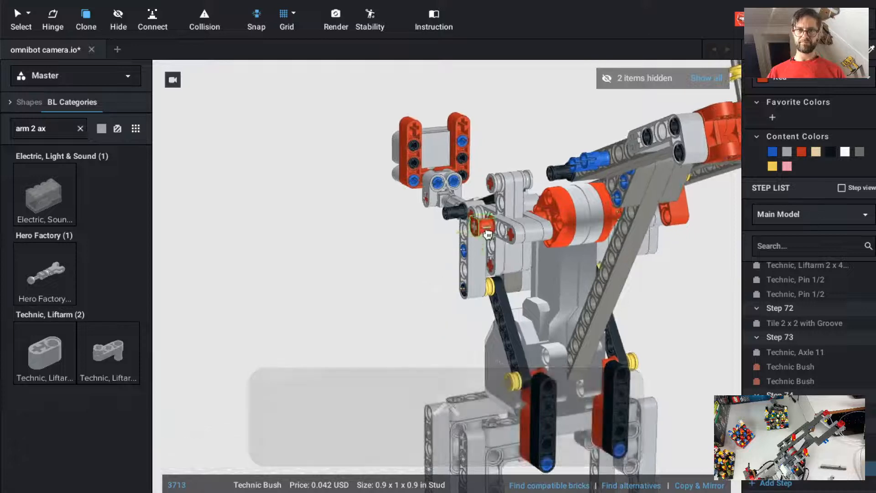
pyautogui.press('Escape')
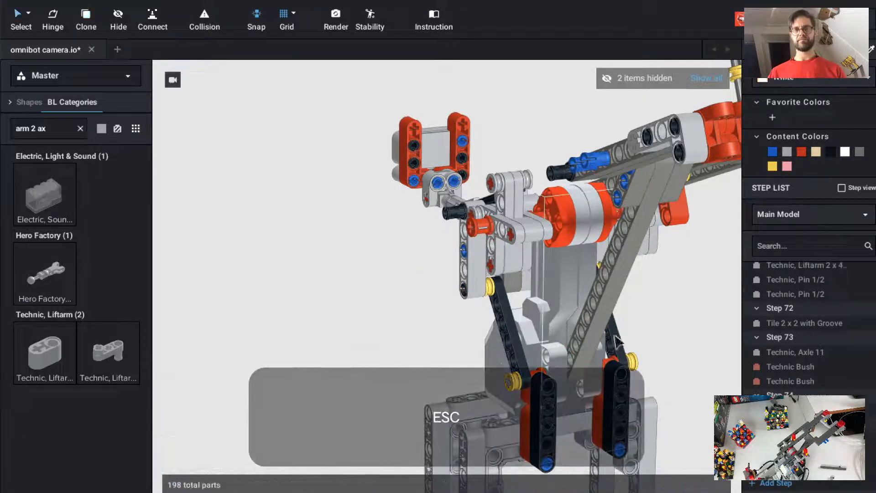
pyautogui.keyDown('ctrl'); pyautogui.moveTo(711, 340); pyautogui.dragTo(691, 330); pyautogui.keyUp('ctrl')
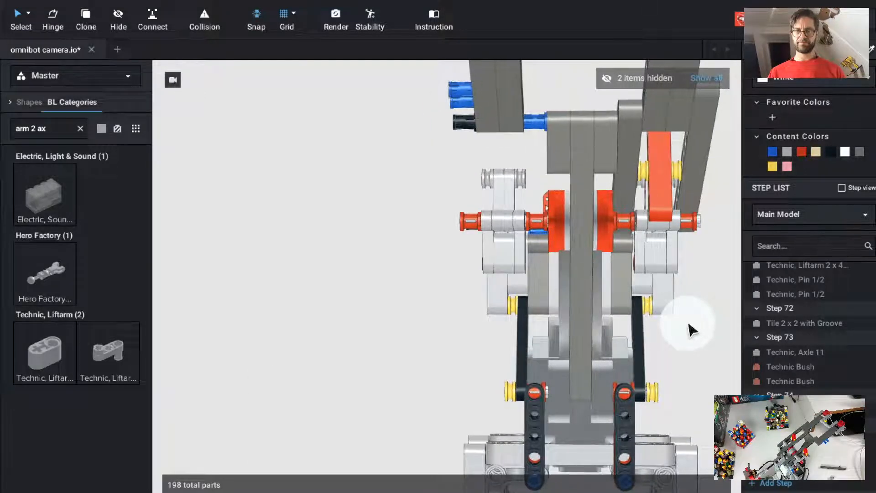
# Nudge the Technic Axle 11 slightly along its length with the move tool.
pyautogui.click(701, 224)
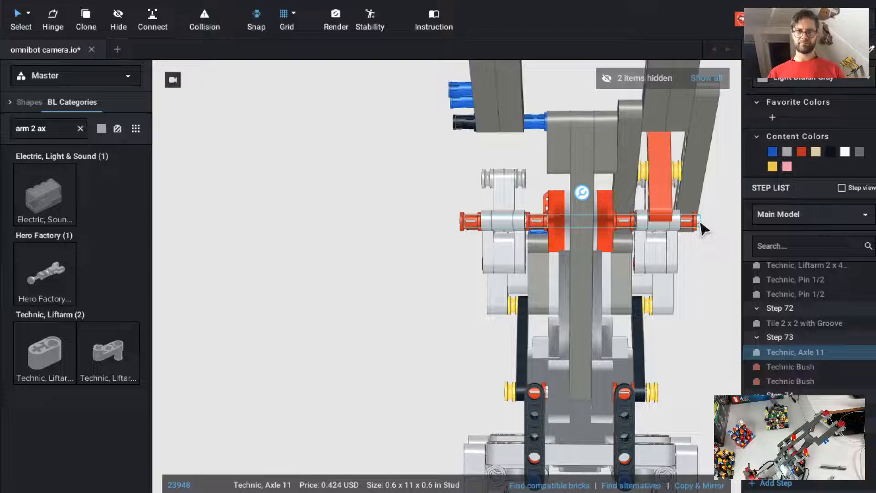
pyautogui.press('t')
pyautogui.moveTo(558, 226); pyautogui.dragTo(554, 227)
pyautogui.click(424, 279)
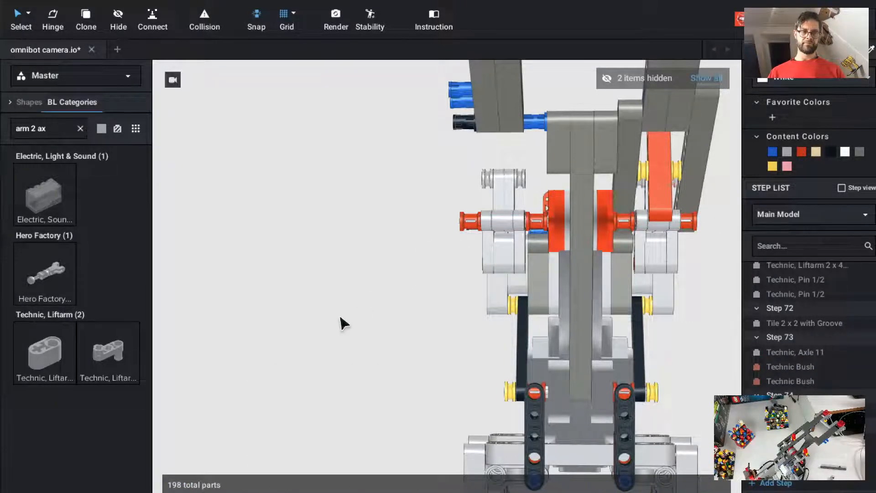
# Reveal the two hidden parts and inspect the whole robot, including the bracket submodel.
pyautogui.keyDown('ctrl'); pyautogui.moveTo(334, 323); pyautogui.dragTo(630, 155); pyautogui.keyUp('ctrl')
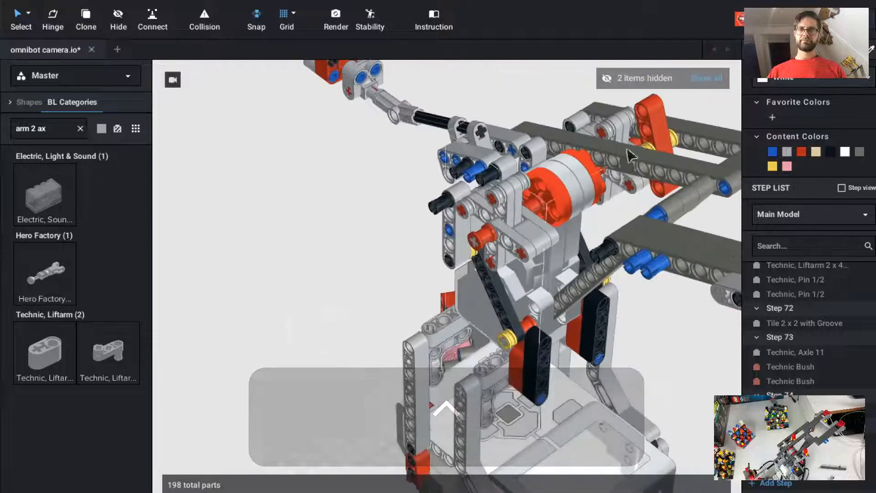
pyautogui.click(708, 78)
pyautogui.keyDown('ctrl'); pyautogui.moveTo(235, 357); pyautogui.dragTo(289, 393); pyautogui.keyUp('ctrl')
pyautogui.scroll(-5, 262, 354)
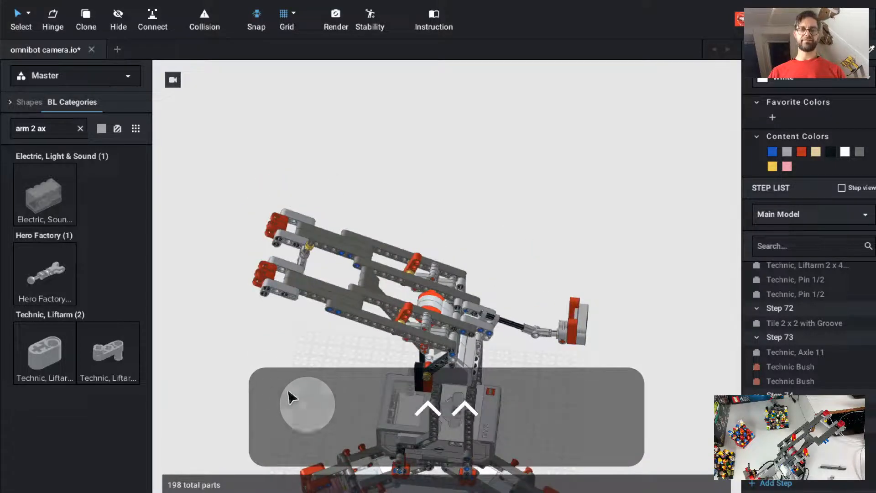
pyautogui.keyDown('ctrl'); pyautogui.moveTo(205, 352); pyautogui.dragTo(215, 264); pyautogui.keyUp('ctrl')
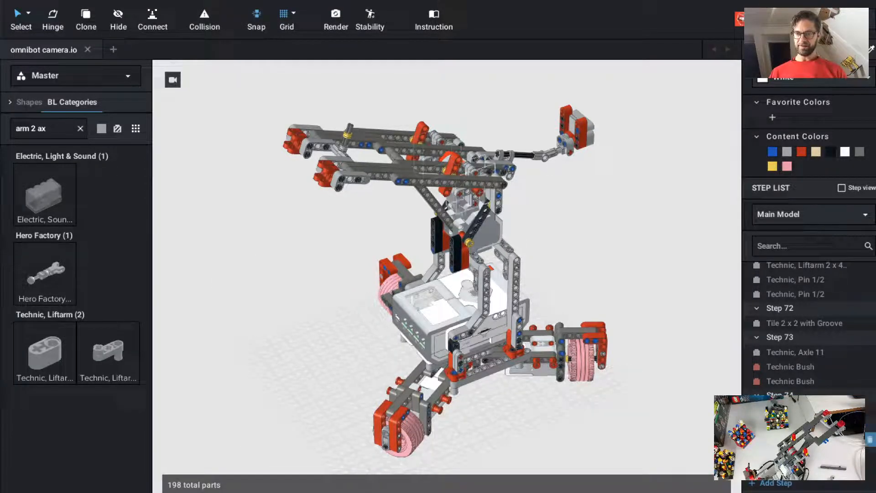
pyautogui.click(795, 439)
pyautogui.click(712, 450)
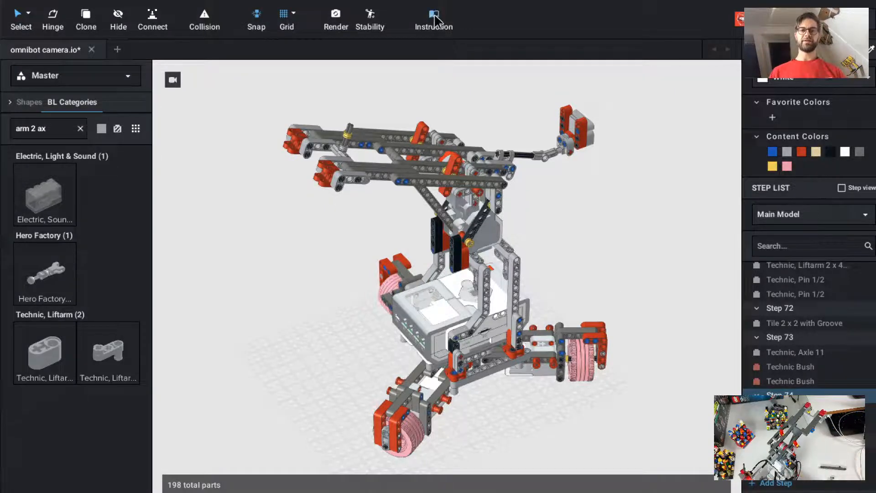
# Save the model and open Page Design in the Instruction Maker, showing 134 pages.
pyautogui.press('super+s')
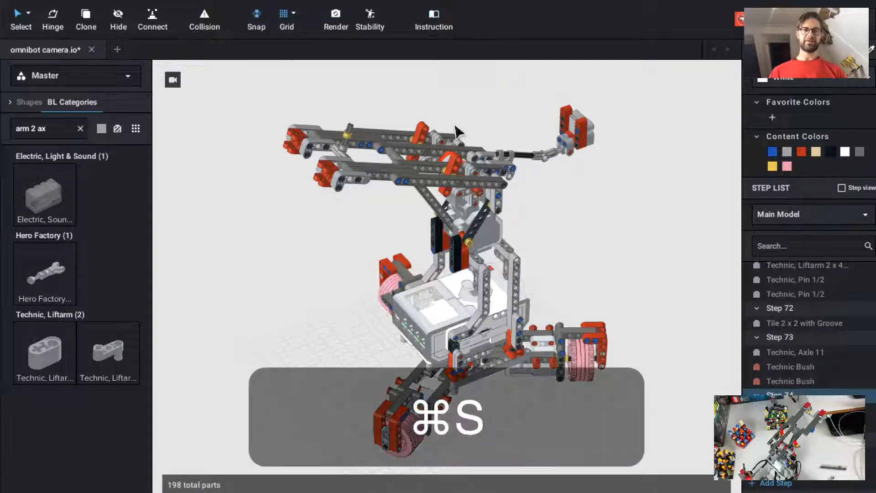
pyautogui.click(434, 20)
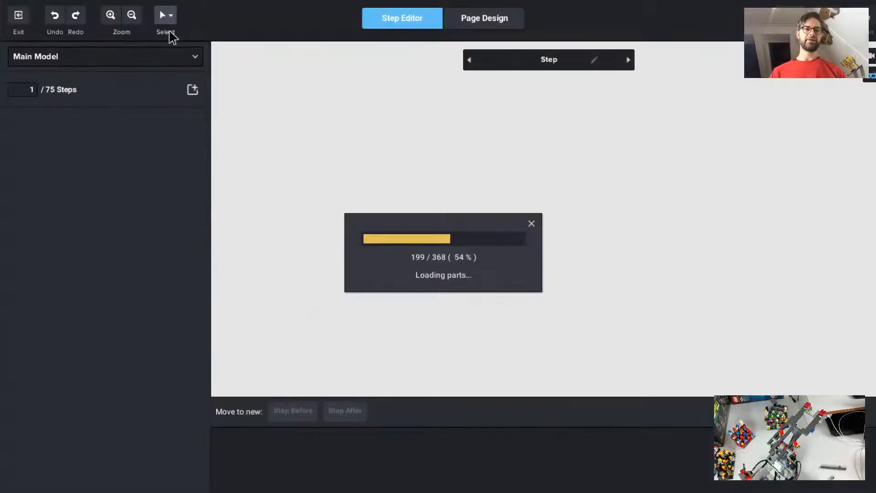
pyautogui.click(502, 23)
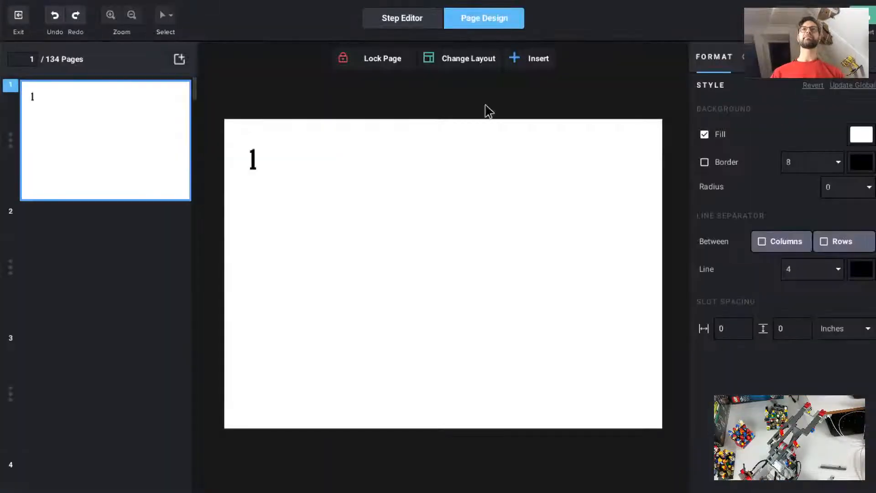
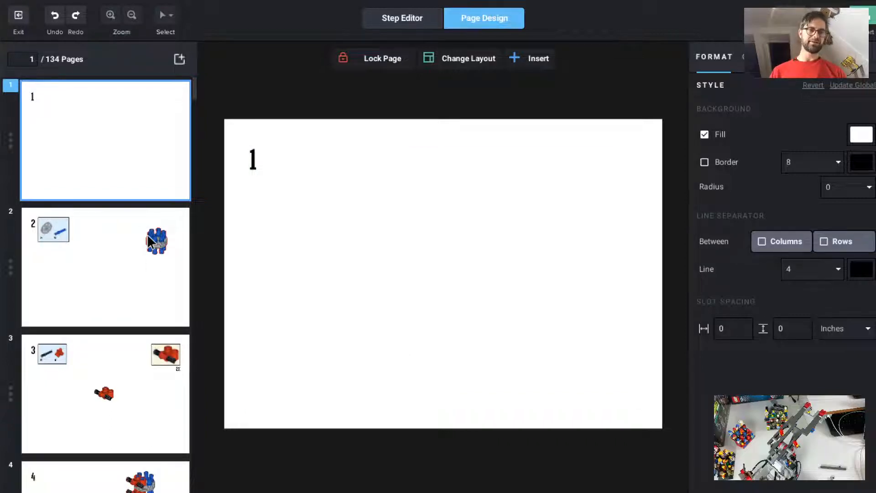
# Delete the empty first step in the Step Editor, leaving 74 steps and 133 pages.
pyautogui.scroll(-1, 148, 237)
pyautogui.scroll(1, 147, 235)
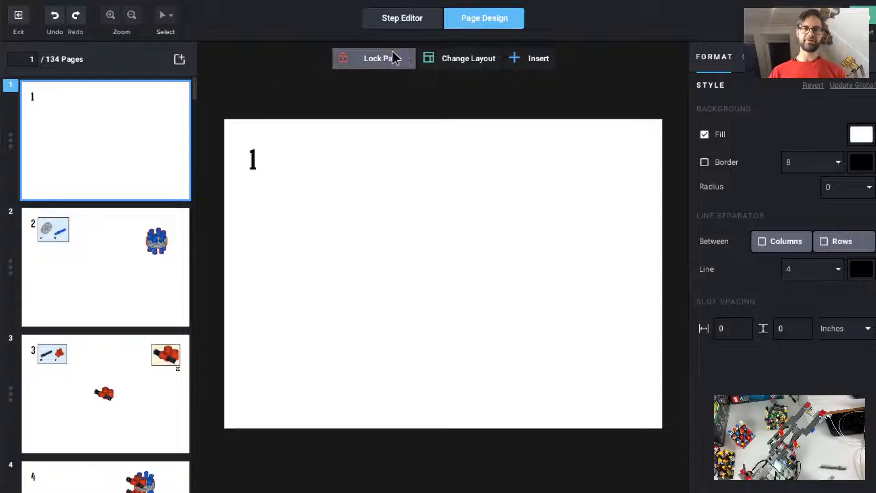
pyautogui.click(410, 26)
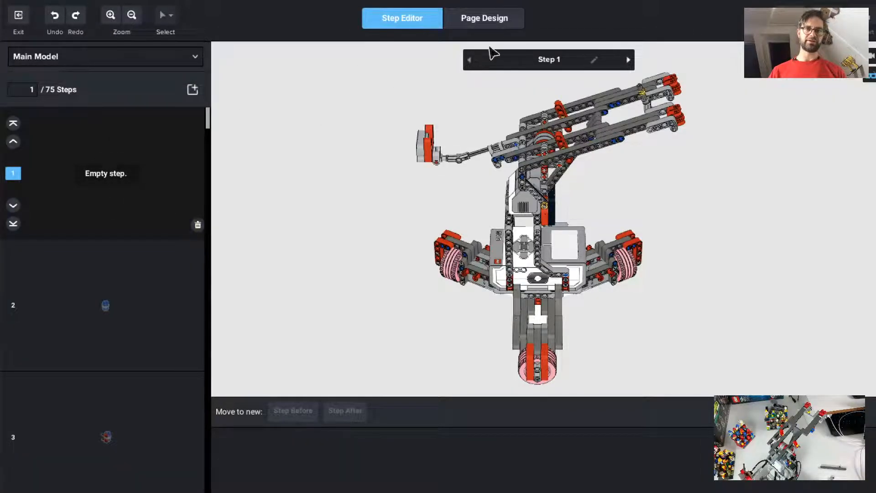
pyautogui.click(492, 22)
pyautogui.click(405, 25)
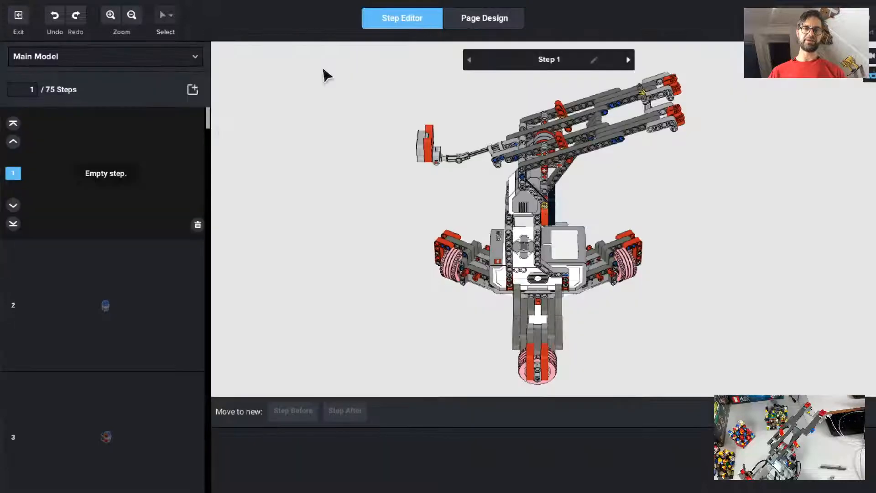
pyautogui.click(197, 225)
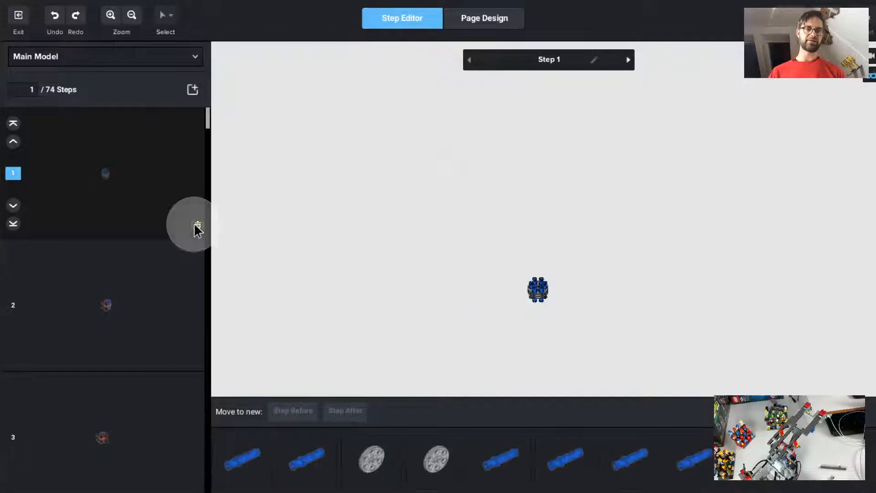
pyautogui.click(495, 17)
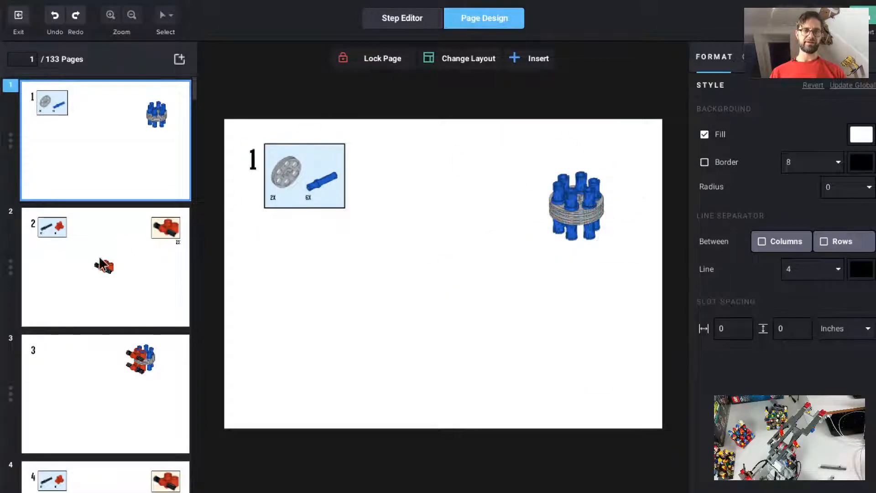
# Review instruction pages 2 through 10 in Page Design.
pyautogui.click(130, 308)
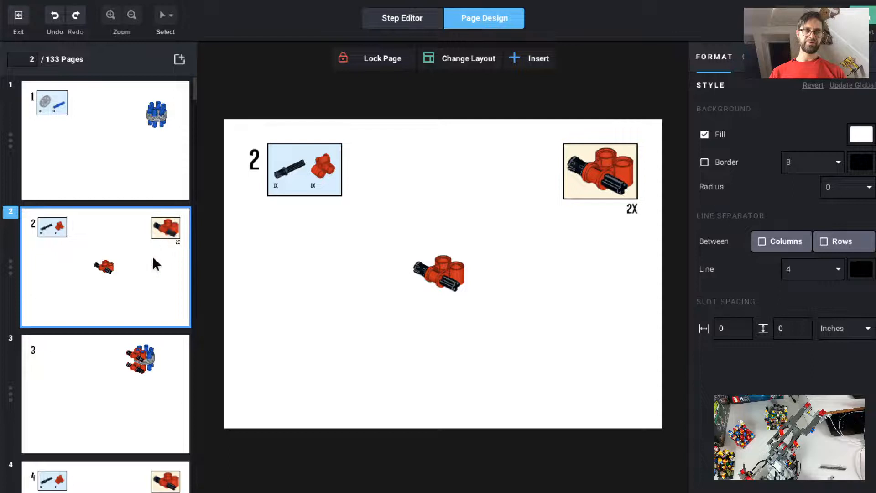
pyautogui.click(149, 393)
pyautogui.scroll(-5, 149, 393)
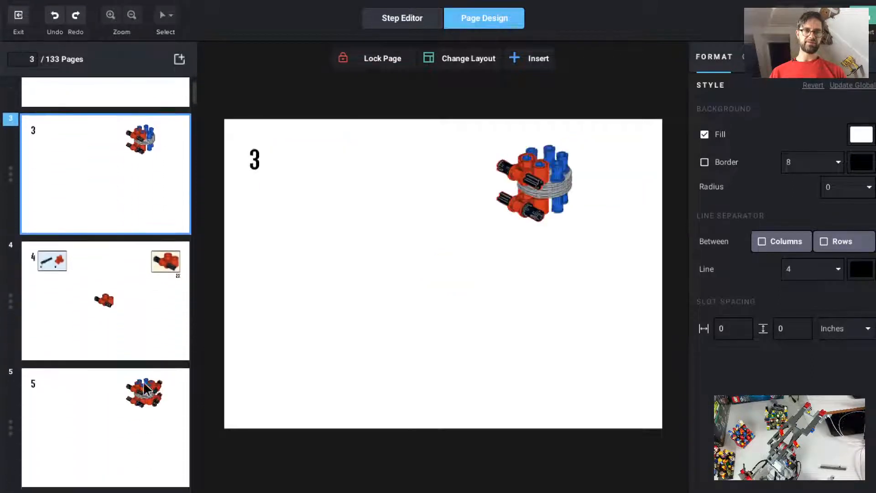
pyautogui.click(141, 294)
pyautogui.click(165, 444)
pyautogui.scroll(-4, 164, 445)
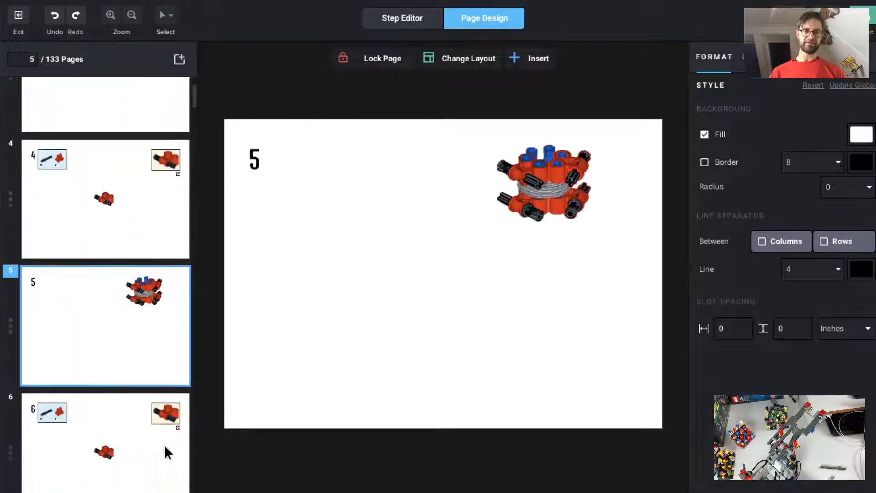
pyautogui.click(149, 368)
pyautogui.scroll(-5, 149, 368)
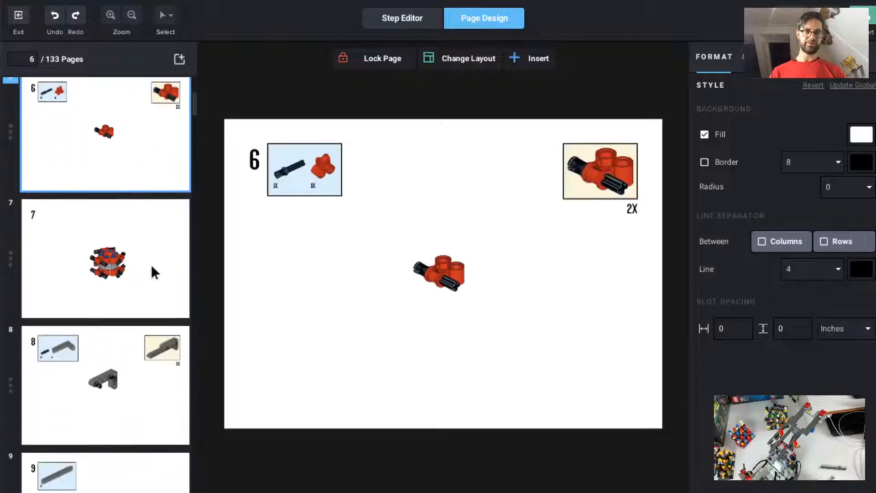
pyautogui.click(148, 248)
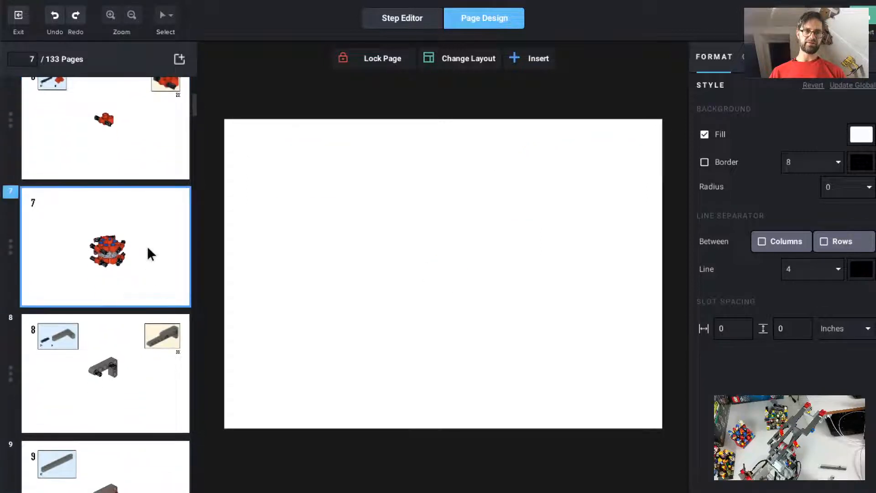
pyautogui.click(147, 384)
pyautogui.scroll(-4, 146, 384)
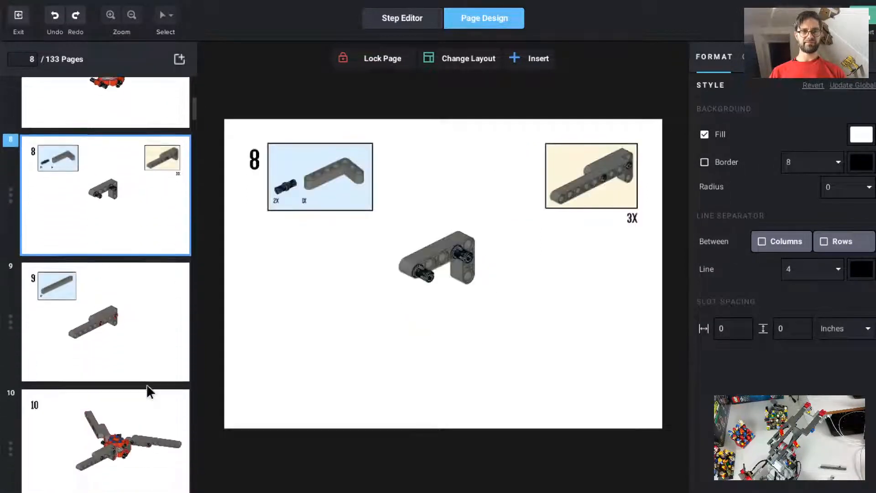
pyautogui.scroll(-1, 148, 390)
pyautogui.click(148, 326)
pyautogui.click(152, 460)
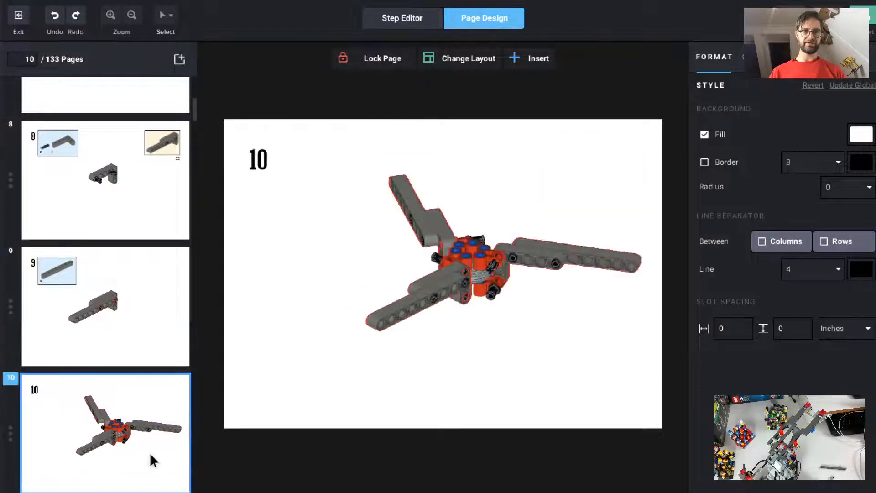
pyautogui.scroll(-1, 150, 453)
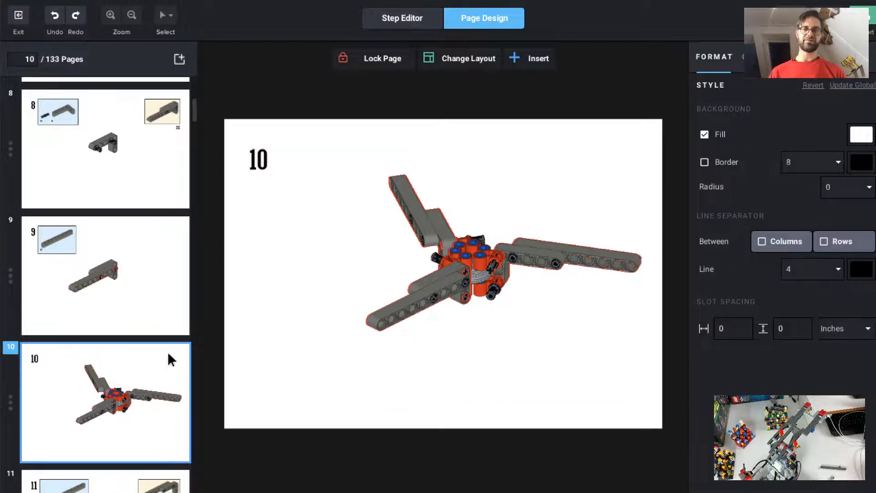
pyautogui.scroll(-5, 168, 352)
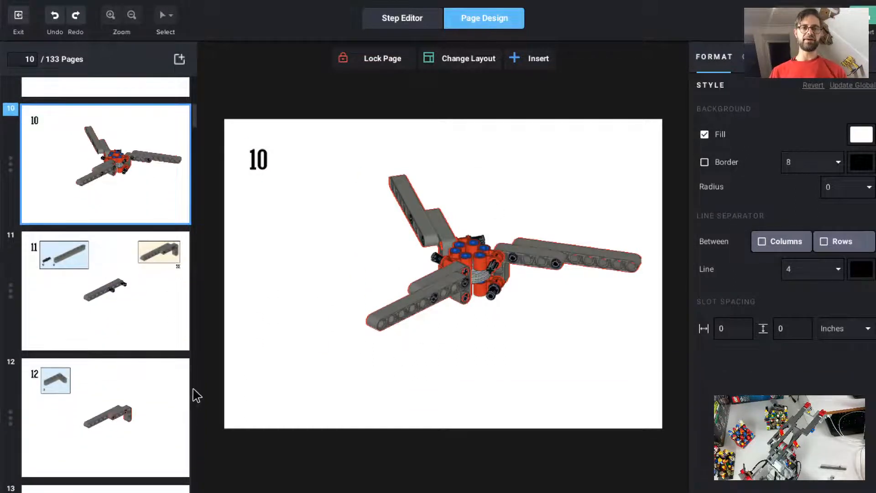
# Review pages 11 through 21, ending on the pink rim and tire step.
pyautogui.click(147, 316)
pyautogui.click(158, 425)
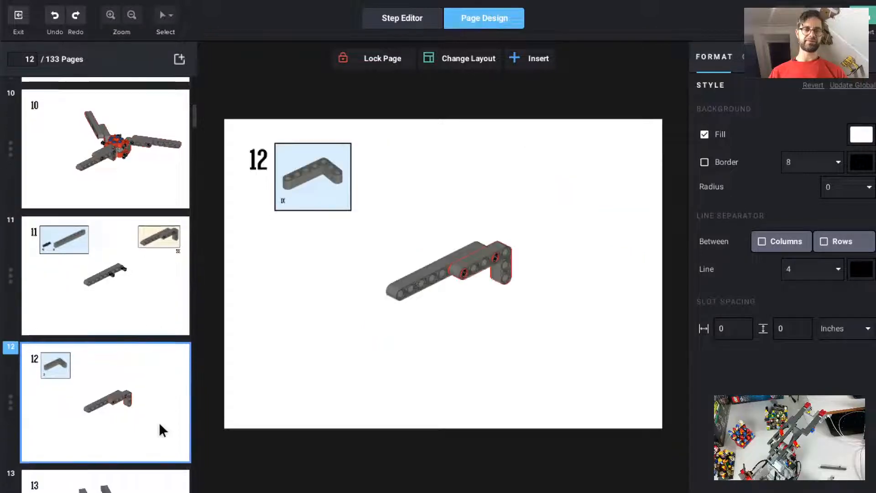
pyautogui.click(159, 423)
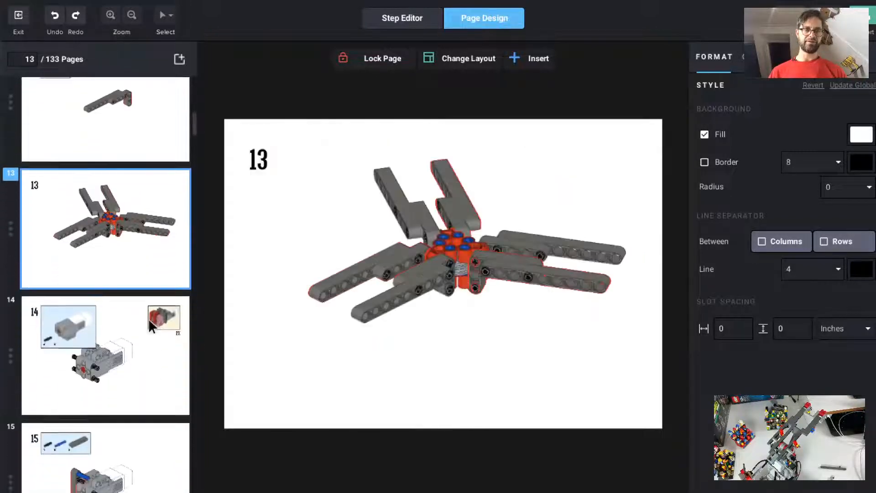
pyautogui.click(142, 368)
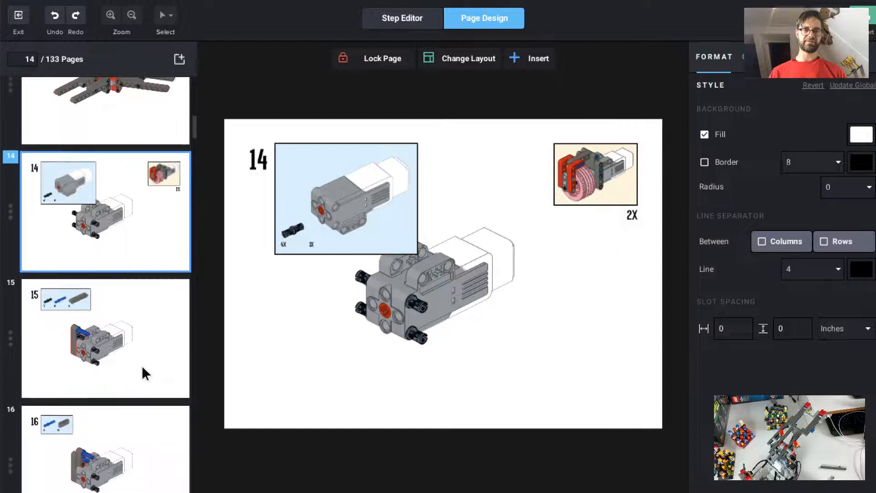
pyautogui.click(134, 363)
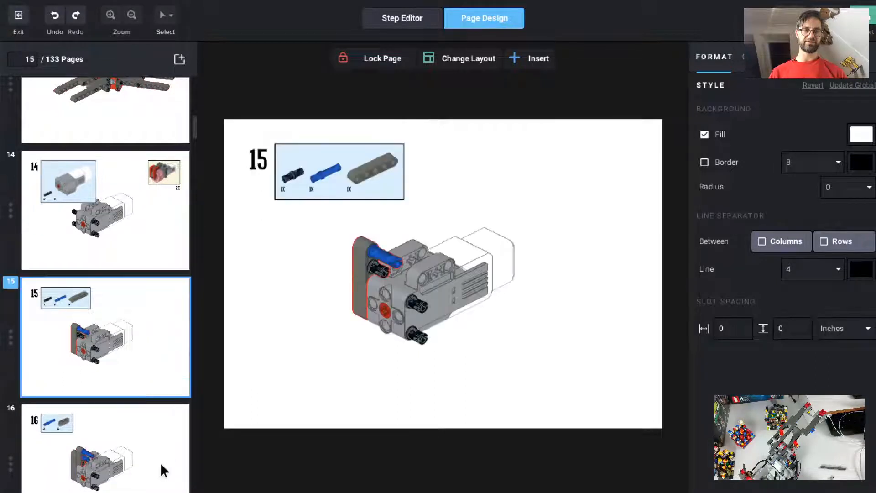
pyautogui.click(160, 462)
pyautogui.click(141, 327)
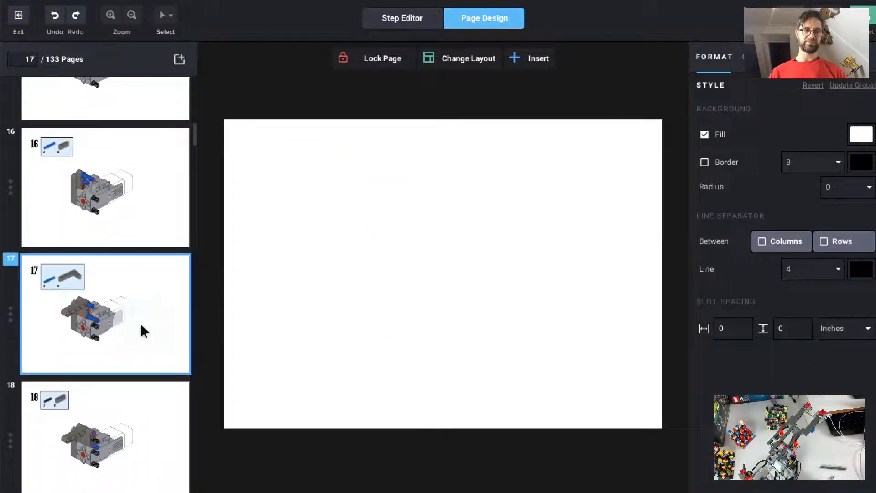
pyautogui.click(152, 443)
pyautogui.click(154, 223)
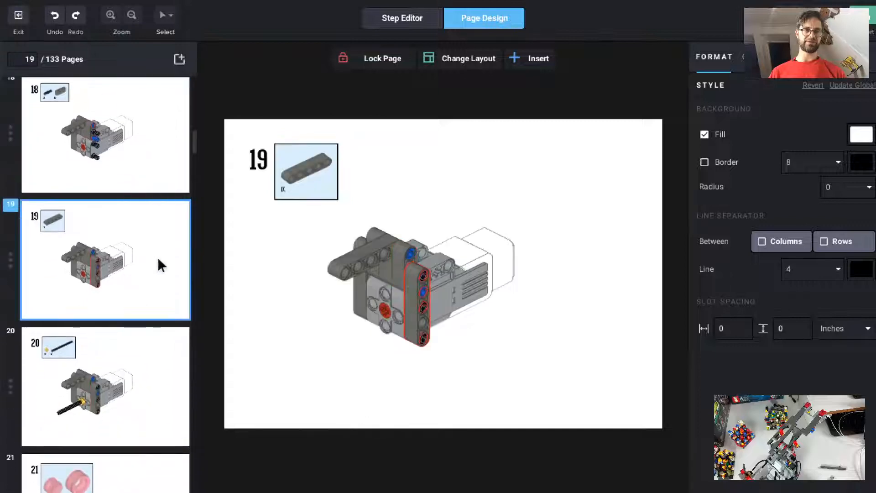
pyautogui.click(169, 385)
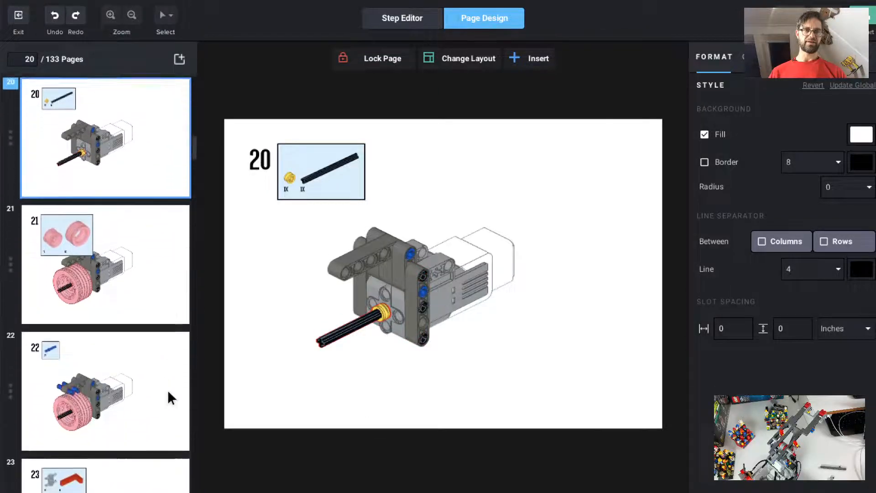
pyautogui.click(160, 255)
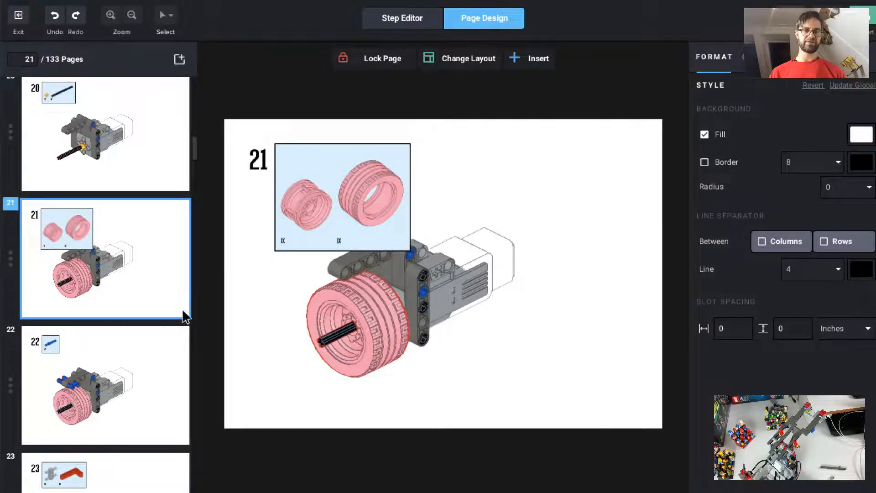
# Shift the wheel assembly image on page 21 to the right.
pyautogui.click(165, 365)
pyautogui.click(158, 292)
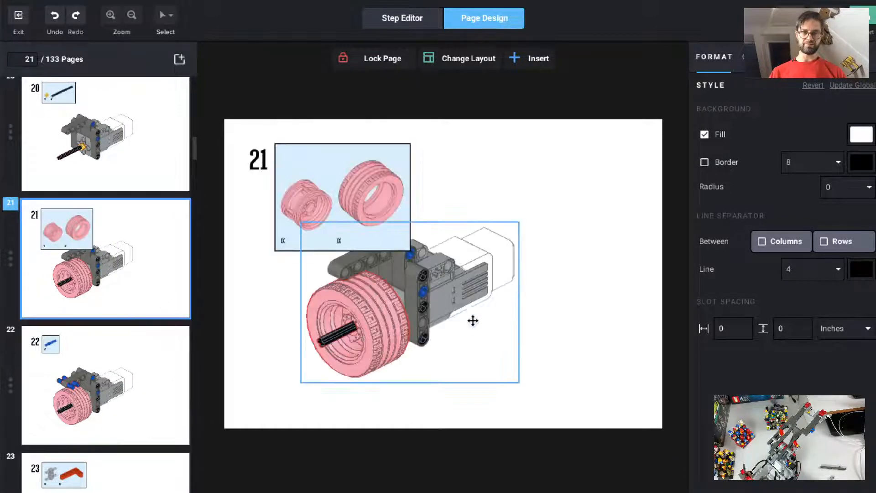
pyautogui.moveTo(480, 340); pyautogui.dragTo(565, 339)
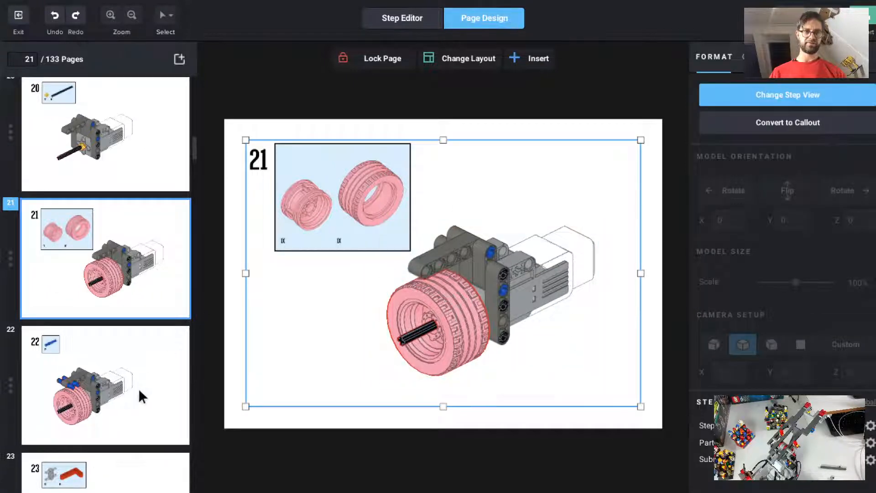
# Review instruction pages 22 through 32.
pyautogui.click(138, 388)
pyautogui.scroll(-5, 139, 388)
pyautogui.click(136, 276)
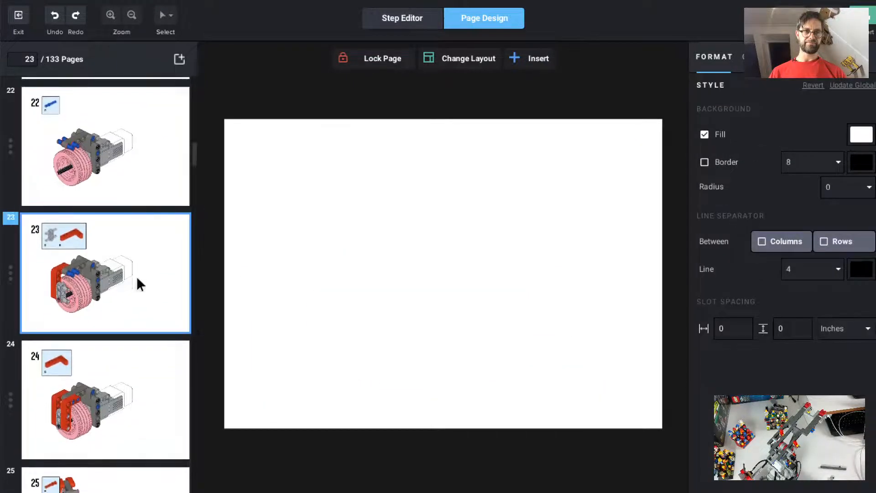
pyautogui.click(155, 389)
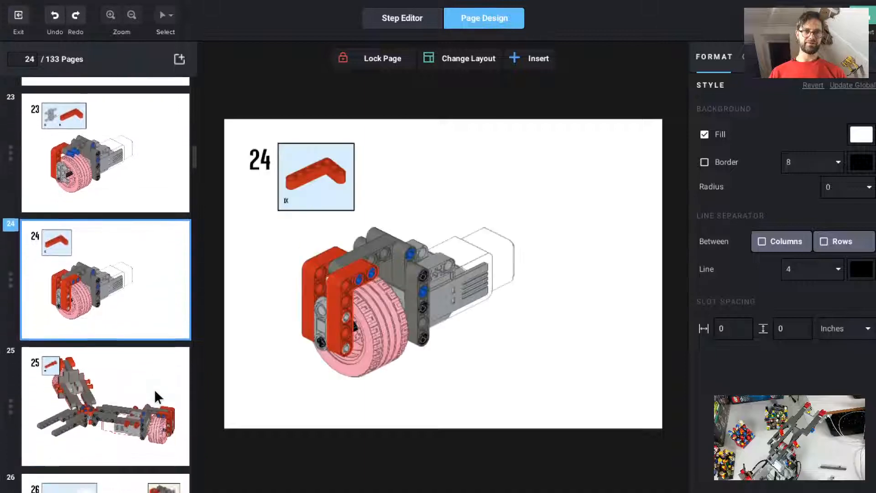
pyautogui.click(154, 382)
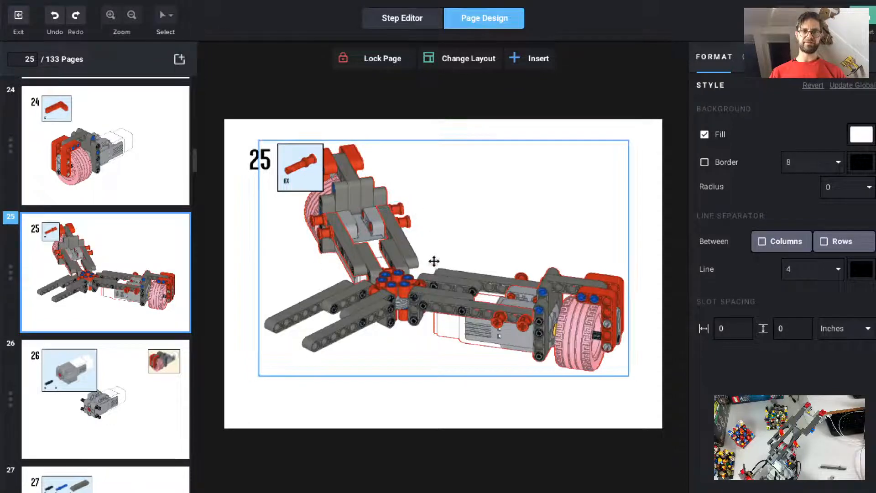
pyautogui.click(130, 429)
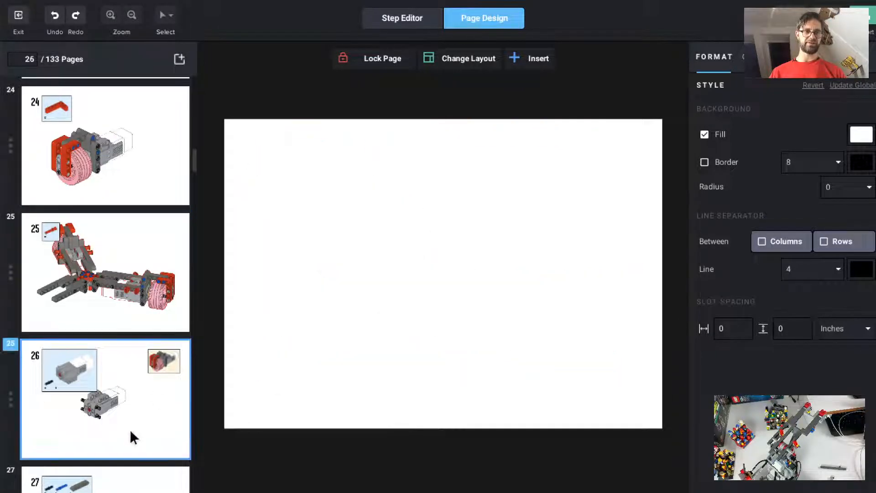
pyautogui.click(135, 380)
pyautogui.click(142, 470)
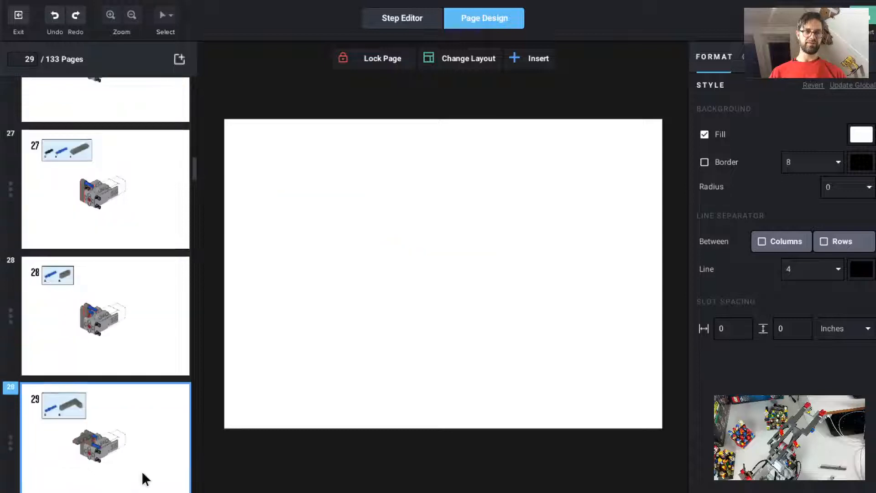
pyautogui.click(149, 283)
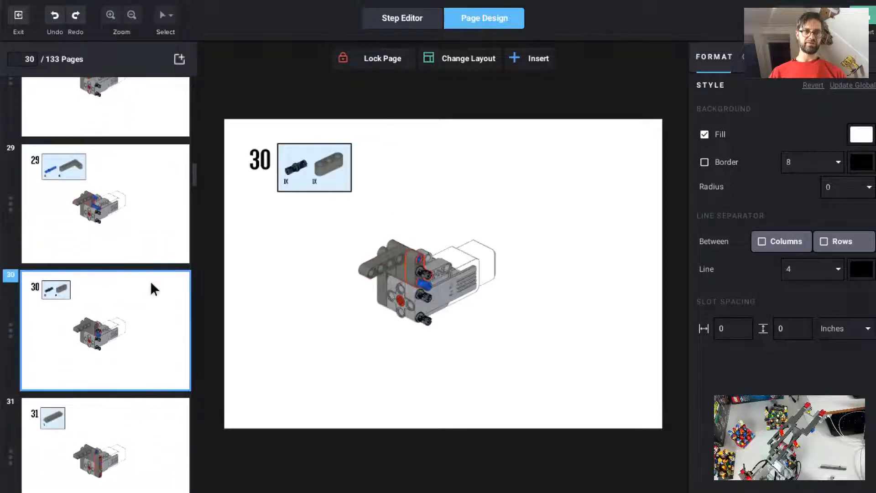
pyautogui.click(160, 429)
pyautogui.click(161, 458)
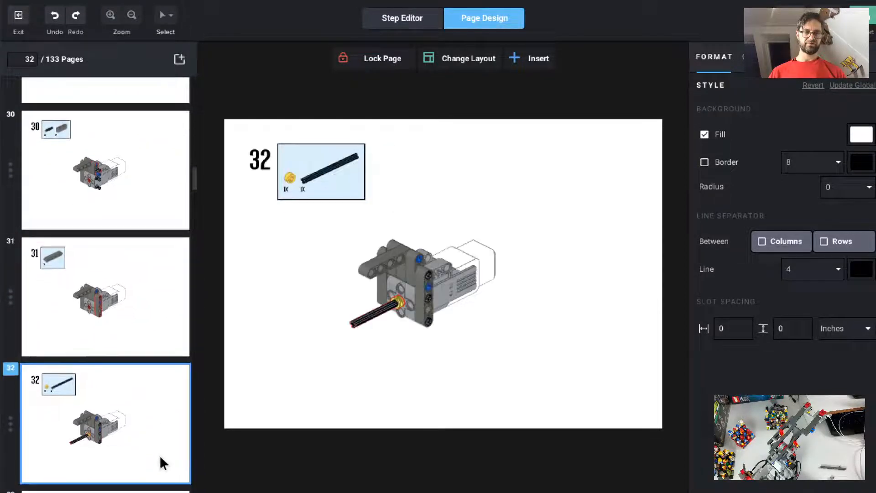
# Review pages 33 through 40, stopping at the three-armed robot base.
pyautogui.click(156, 228)
pyautogui.click(154, 331)
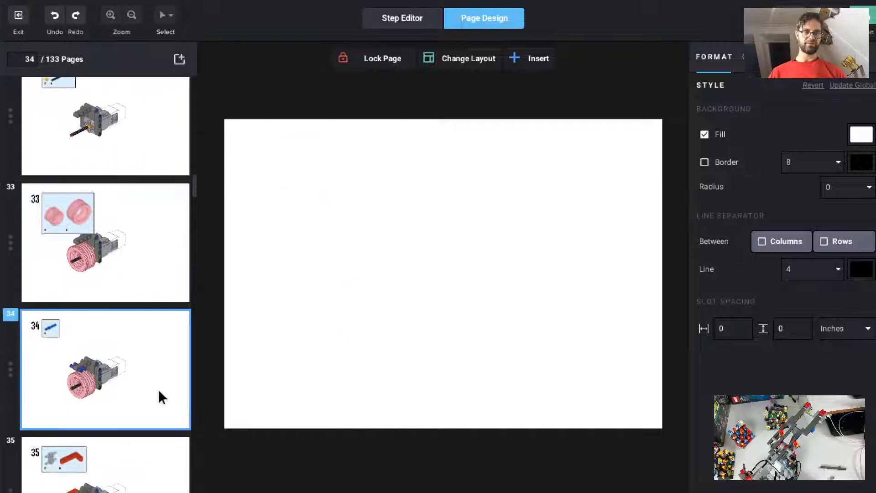
pyautogui.click(155, 219)
pyautogui.click(150, 315)
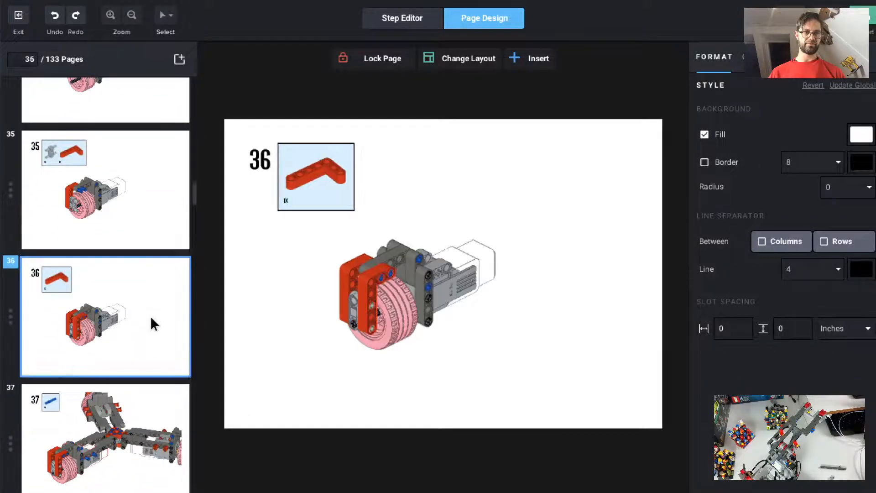
pyautogui.click(143, 392)
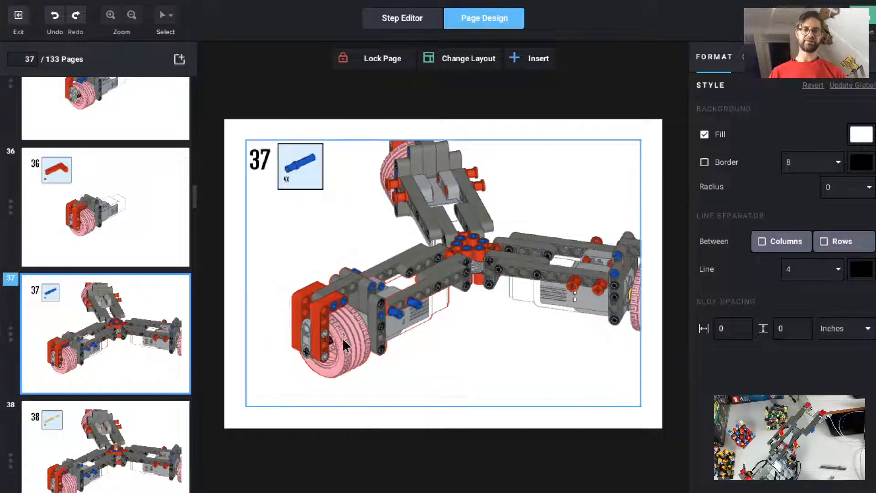
pyautogui.click(153, 428)
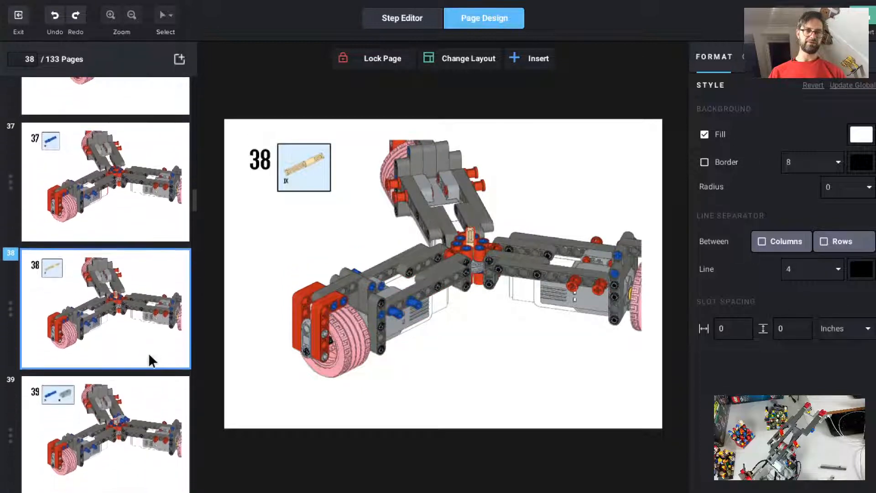
pyautogui.click(171, 415)
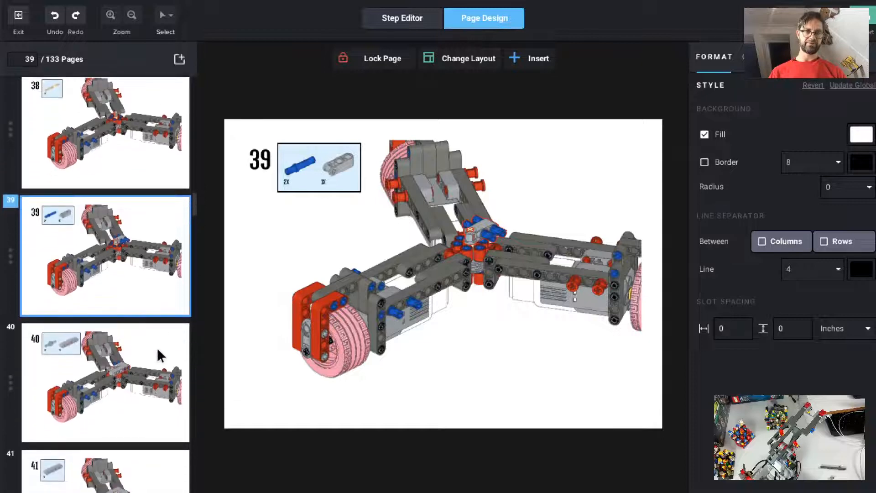
pyautogui.click(157, 347)
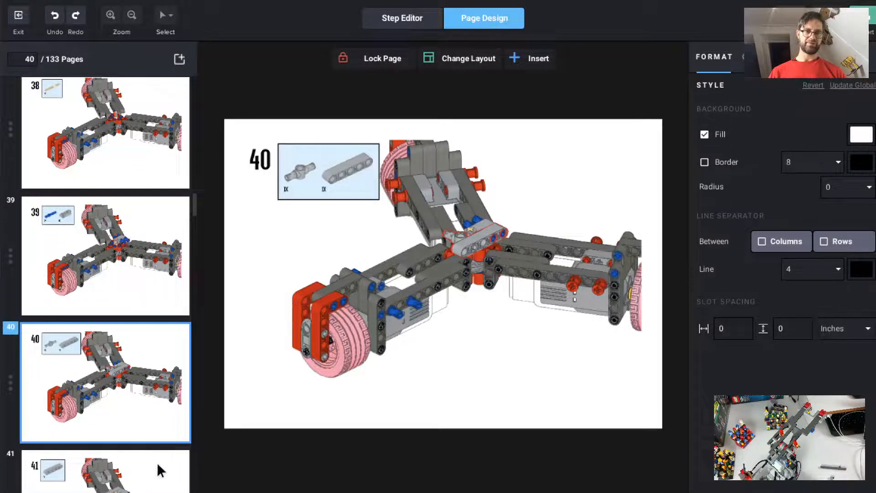
pyautogui.scroll(-3, 157, 466)
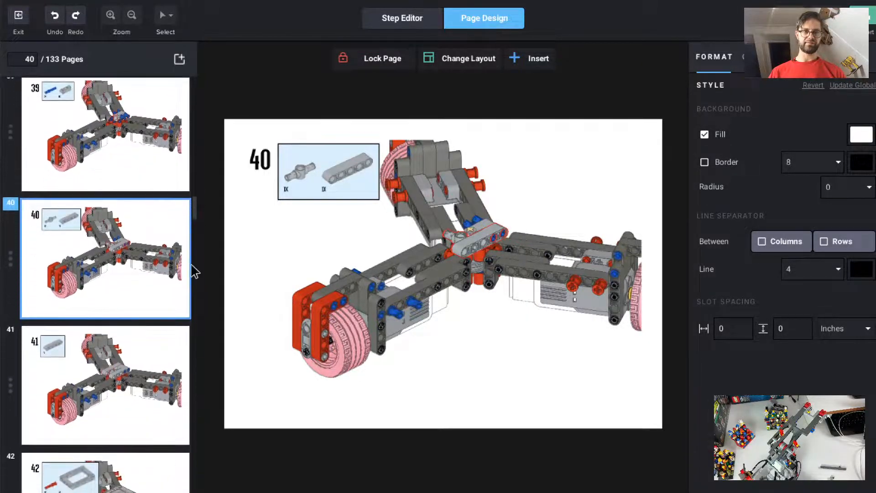
pyautogui.scroll(1, 195, 271)
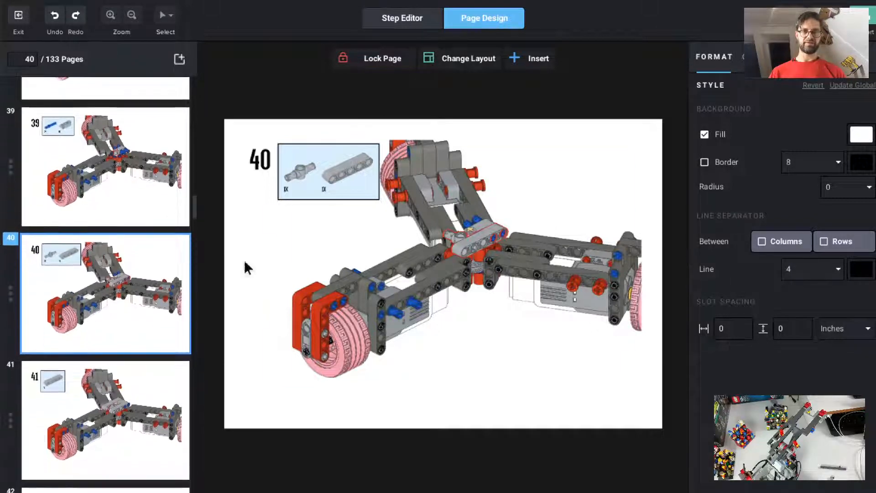
# Scale page 40's step view to 156%, framing the new grey beam, then show page 41.
pyautogui.click(533, 214)
pyautogui.click(761, 94)
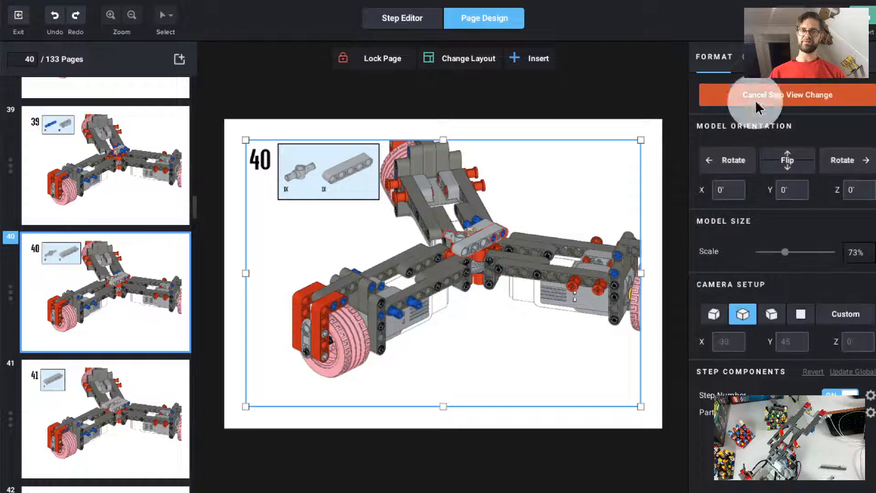
pyautogui.moveTo(785, 252); pyautogui.dragTo(817, 252)
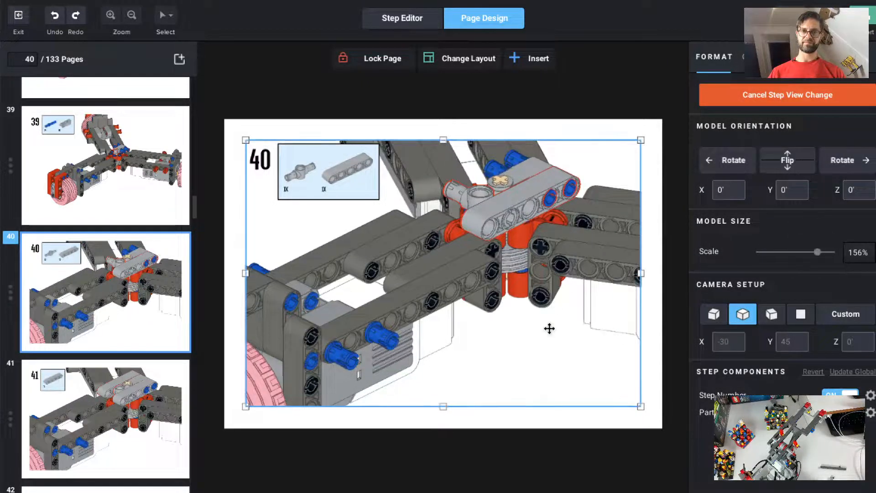
pyautogui.moveTo(550, 326); pyautogui.dragTo(384, 393)
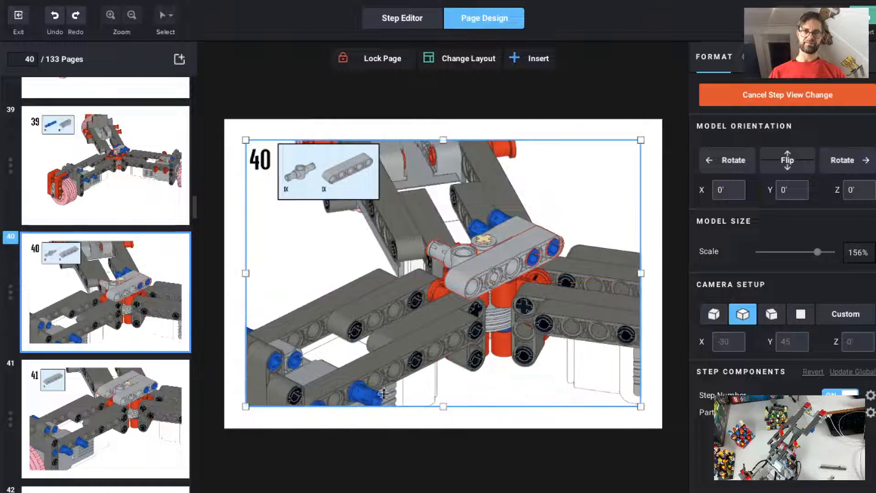
pyautogui.click(137, 476)
pyautogui.scroll(-3, 135, 459)
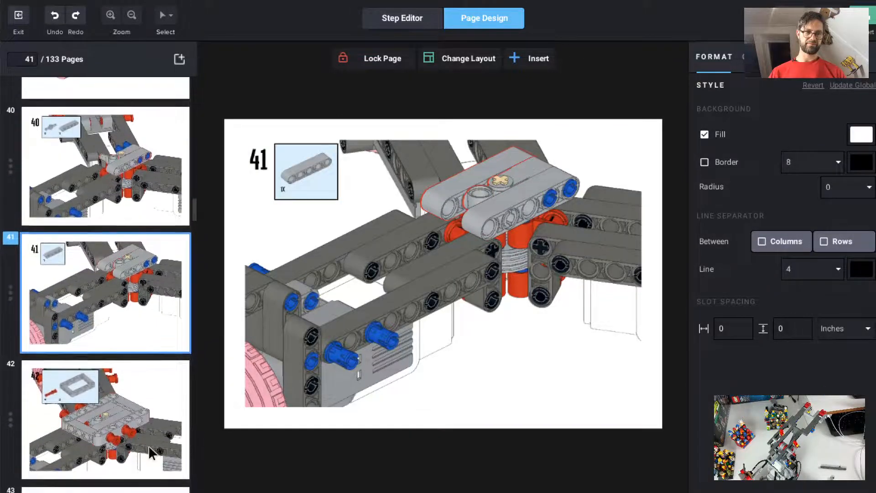
# Shift page 42's model view right and down.
pyautogui.click(149, 446)
pyautogui.moveTo(472, 389); pyautogui.dragTo(520, 405)
pyautogui.scroll(-5, 133, 453)
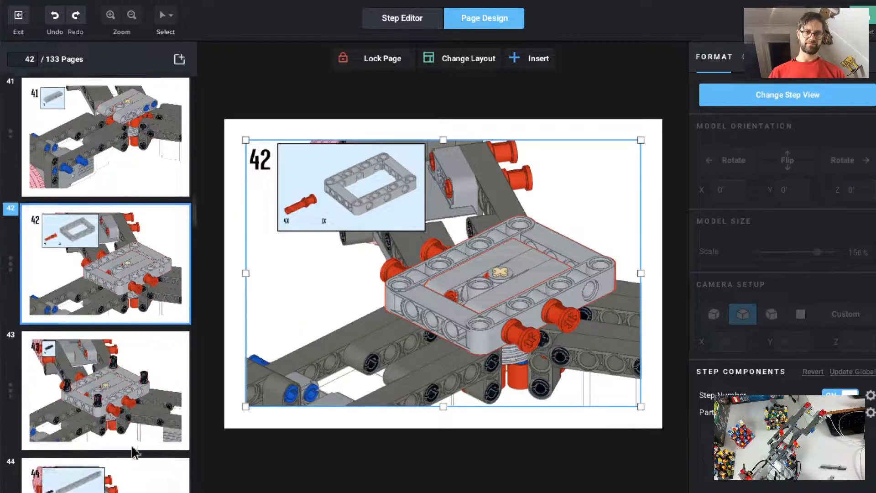
# Scale page 44's model to 76% and reshape its parts list into a tall box at upper right.
pyautogui.click(141, 390)
pyautogui.click(150, 473)
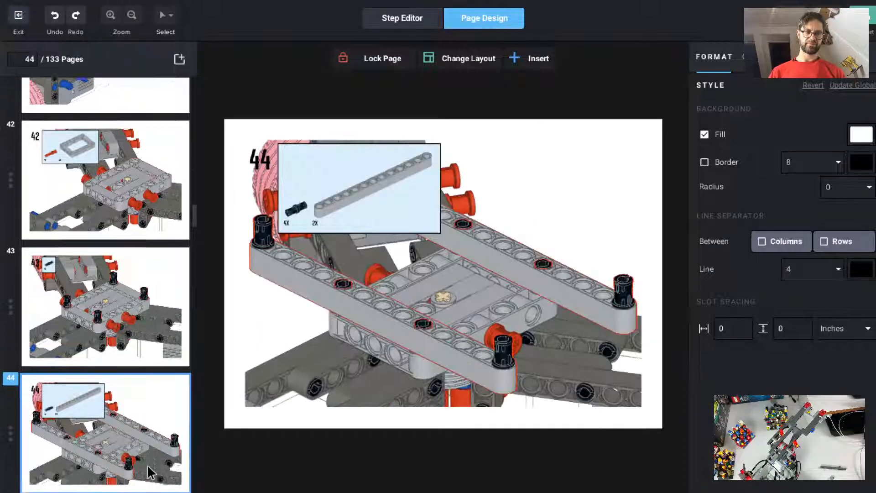
pyautogui.click(571, 224)
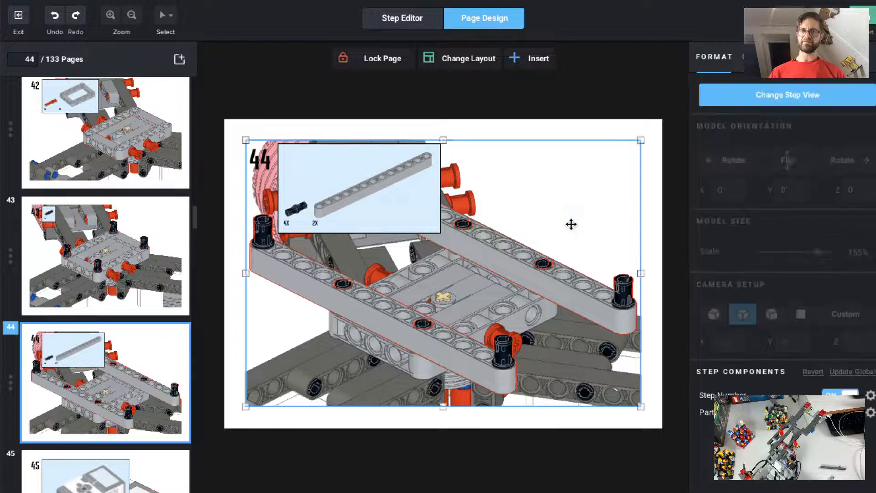
pyautogui.click(788, 97)
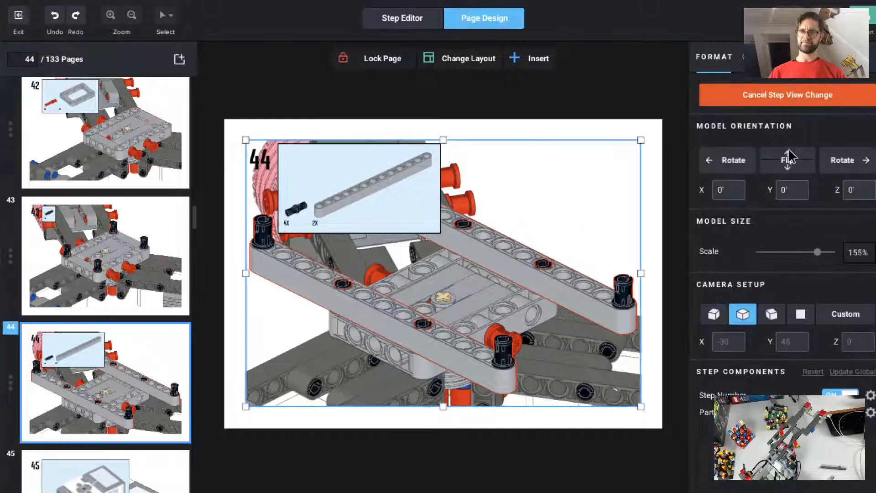
pyautogui.moveTo(818, 251); pyautogui.dragTo(787, 250)
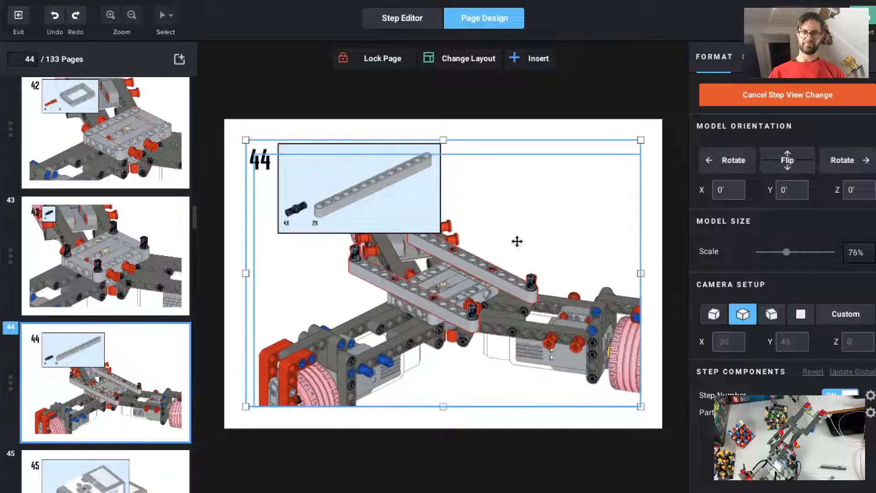
pyautogui.moveTo(517, 242)
pyautogui.mouseDown()
pyautogui.moveTo(587, 254)
pyautogui.moveTo(521, 241)
pyautogui.mouseUp()
pyautogui.click(431, 224)
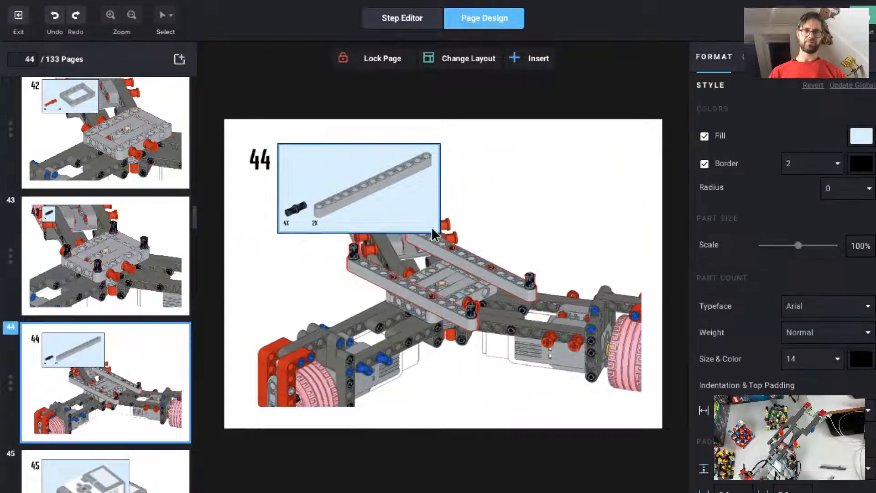
pyautogui.moveTo(439, 231); pyautogui.dragTo(673, 149)
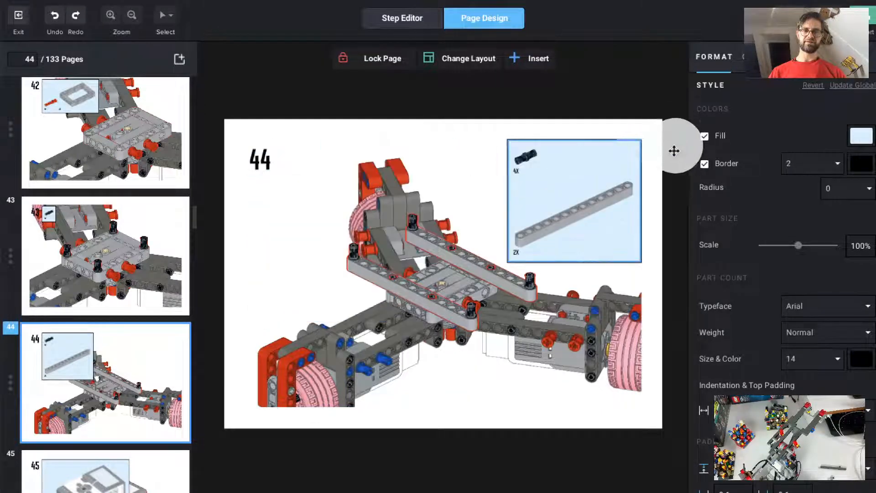
pyautogui.moveTo(469, 369); pyautogui.dragTo(438, 374)
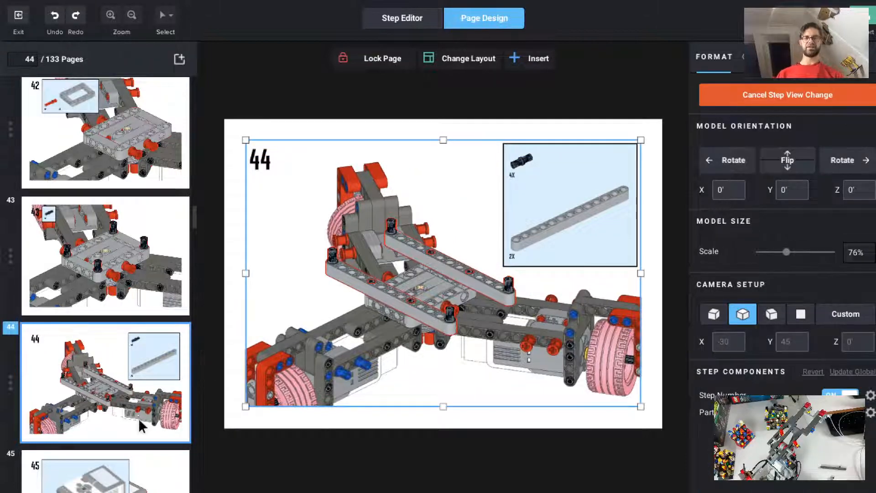
pyautogui.click(112, 421)
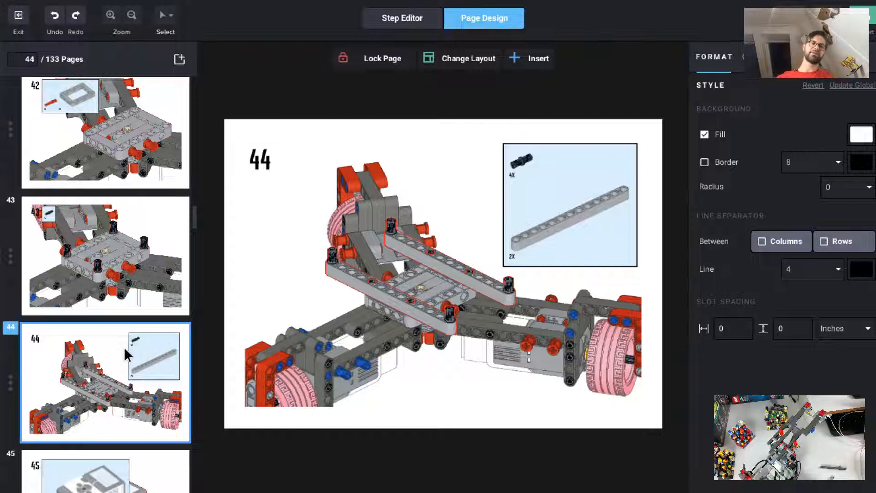
# Shrink page 45's parts list to a part size scale of 27%.
pyautogui.click(155, 462)
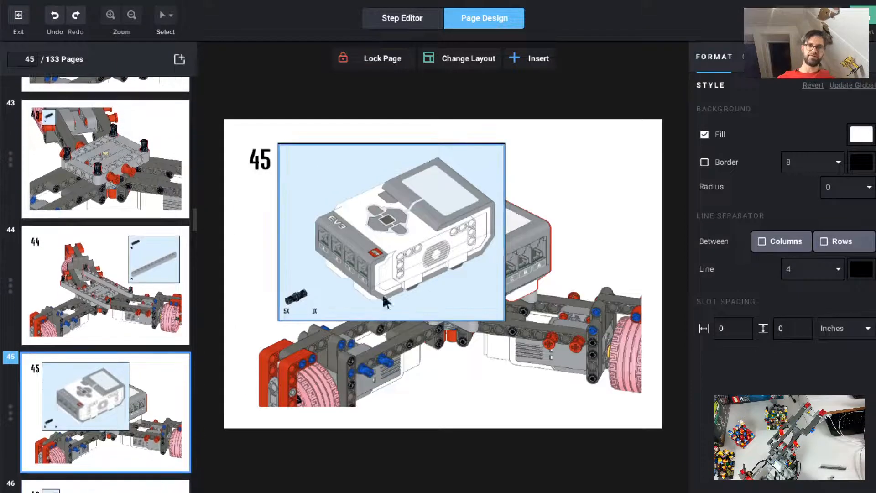
pyautogui.click(474, 302)
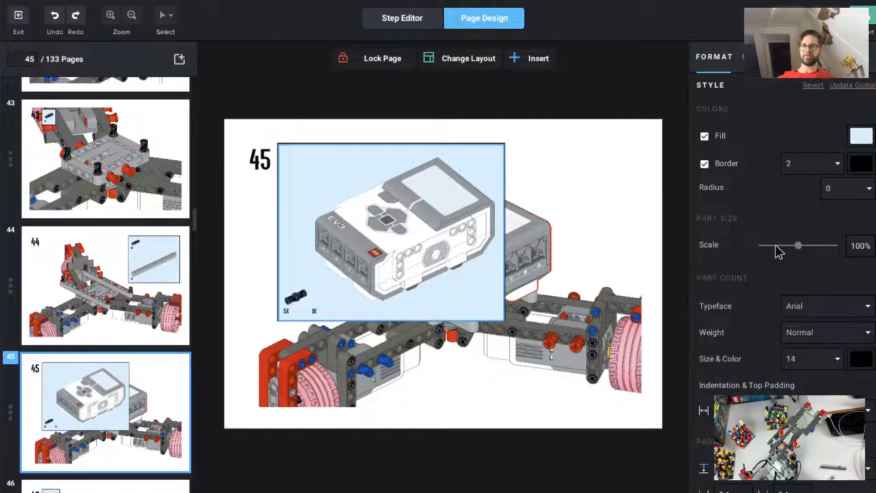
pyautogui.moveTo(775, 246); pyautogui.dragTo(769, 245)
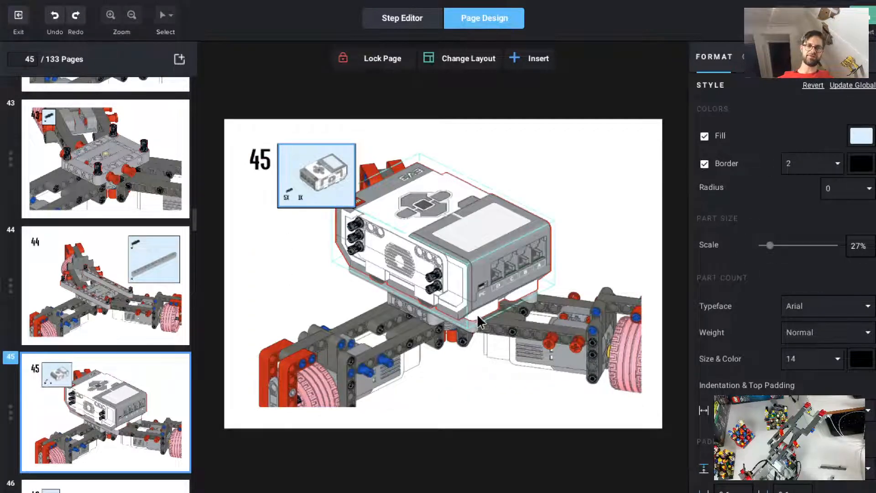
# Move page 47's parts list to the upper right and select its beam for buffer exchange.
pyautogui.click(151, 485)
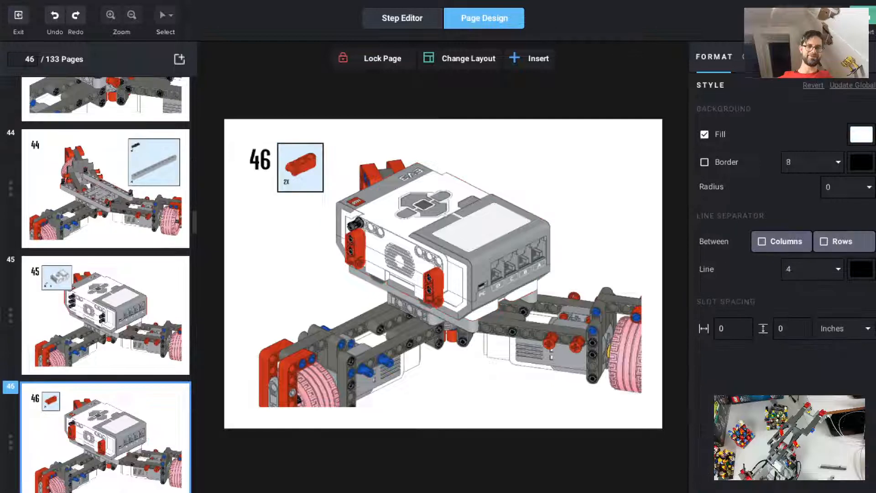
pyautogui.scroll(-3, 152, 427)
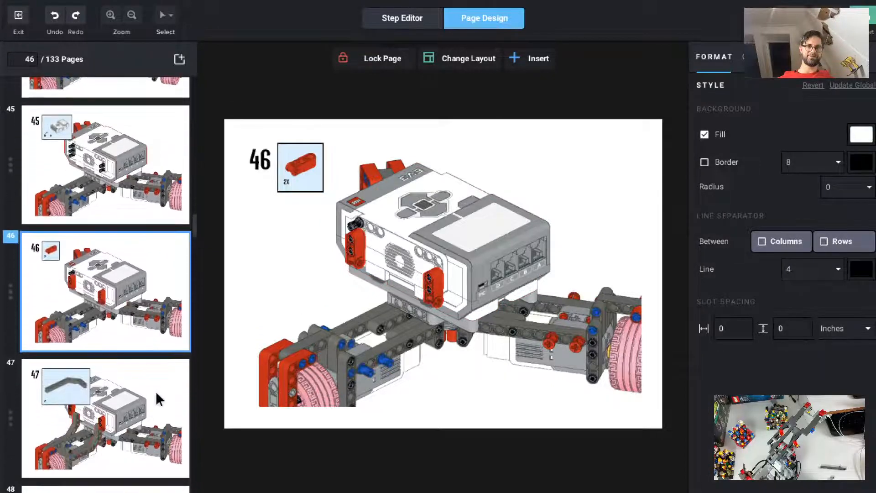
pyautogui.click(156, 391)
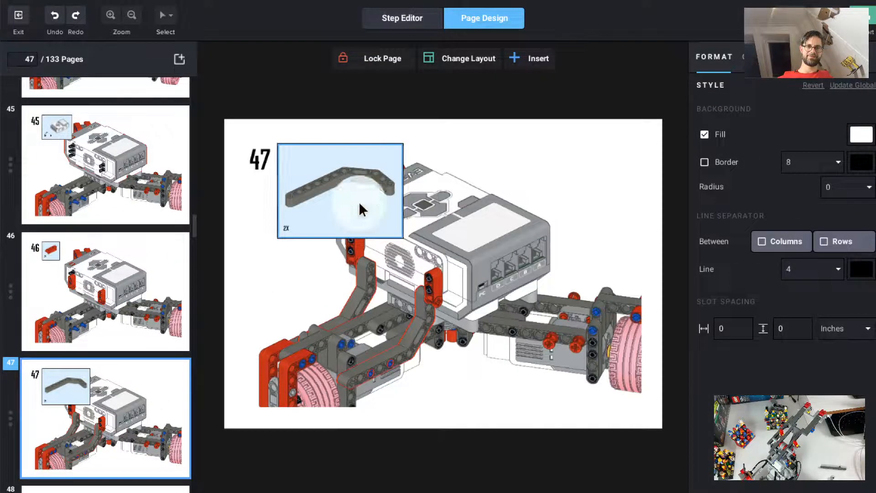
pyautogui.moveTo(360, 201); pyautogui.dragTo(611, 192)
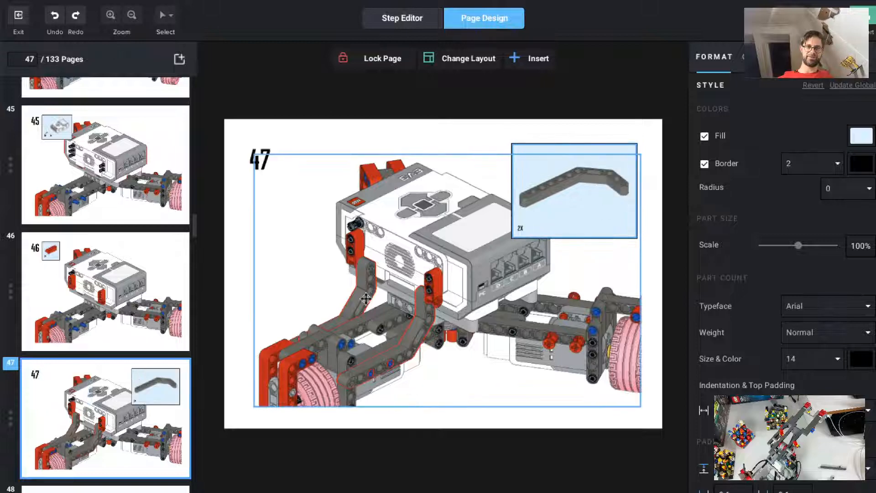
pyautogui.scroll(-5, 113, 414)
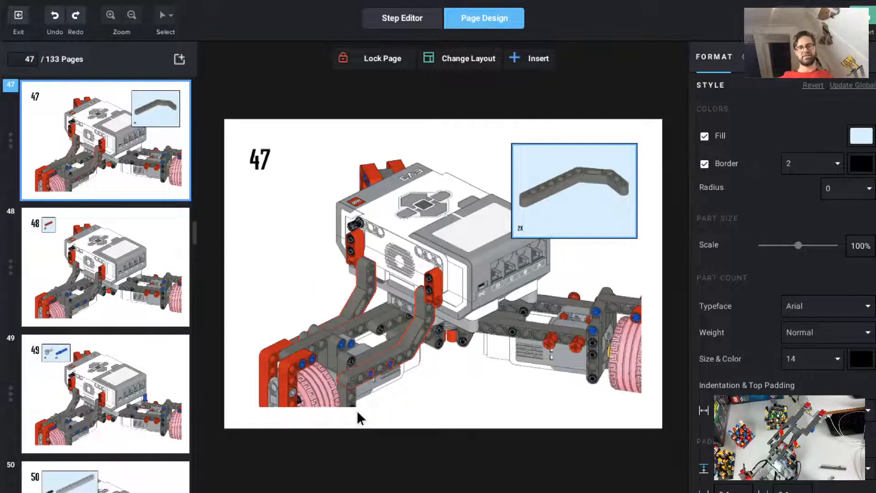
pyautogui.click(411, 351)
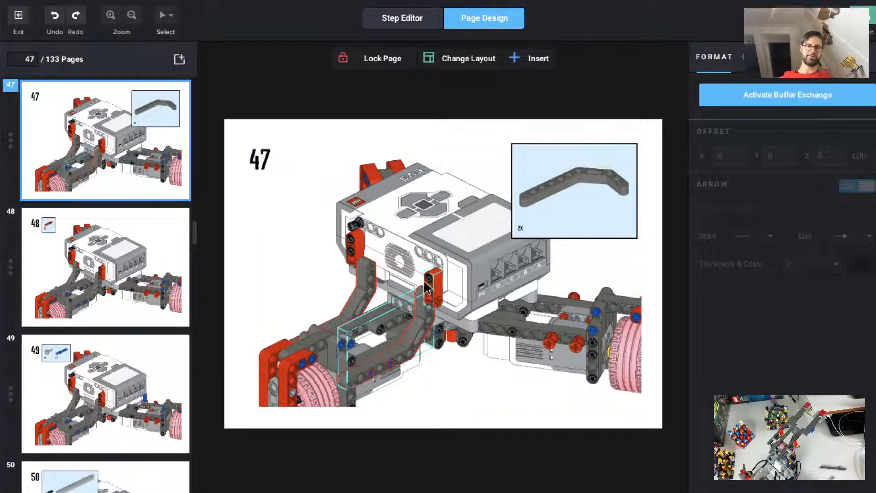
pyautogui.scroll(5, 131, 268)
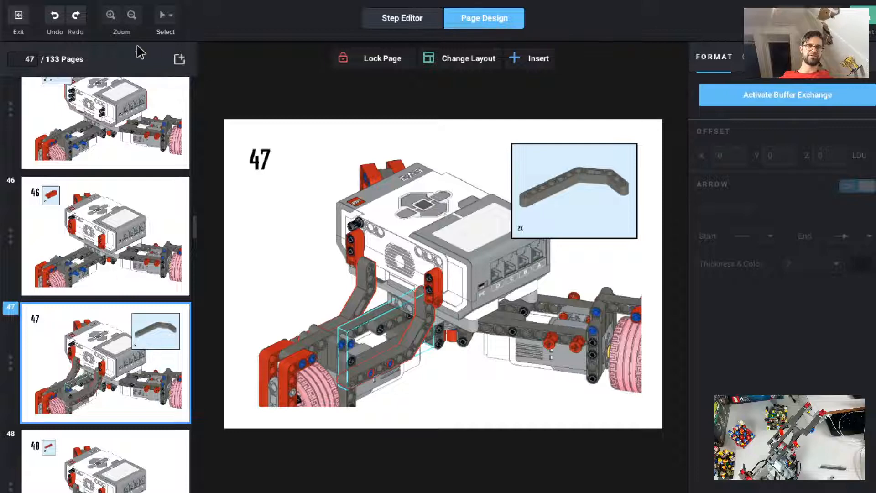
# In the Step Editor, clear the part selection and step back to step 17.
pyautogui.click(366, 18)
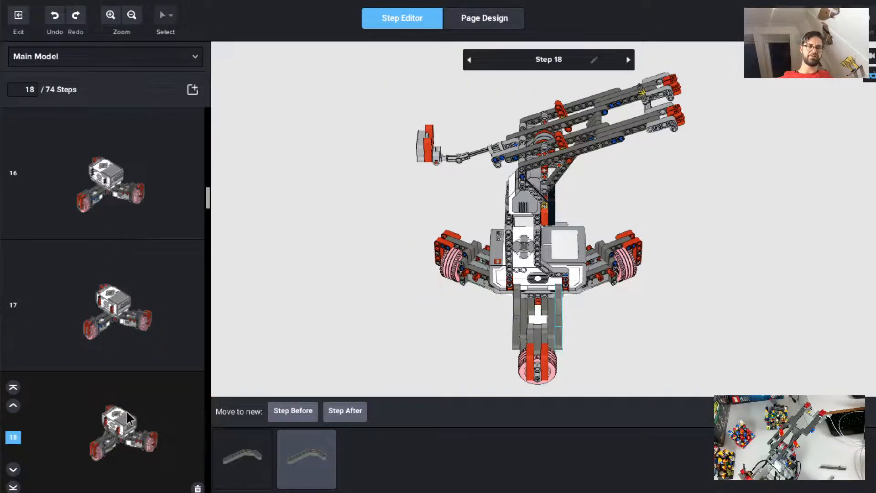
pyautogui.click(94, 413)
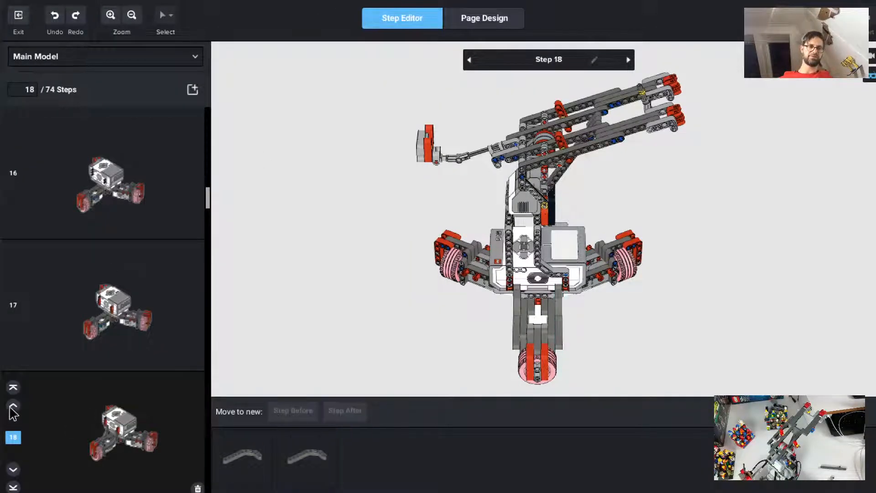
pyautogui.click(12, 406)
# Return to Page Design and view pages 46, 47 and 48.
pyautogui.click(489, 20)
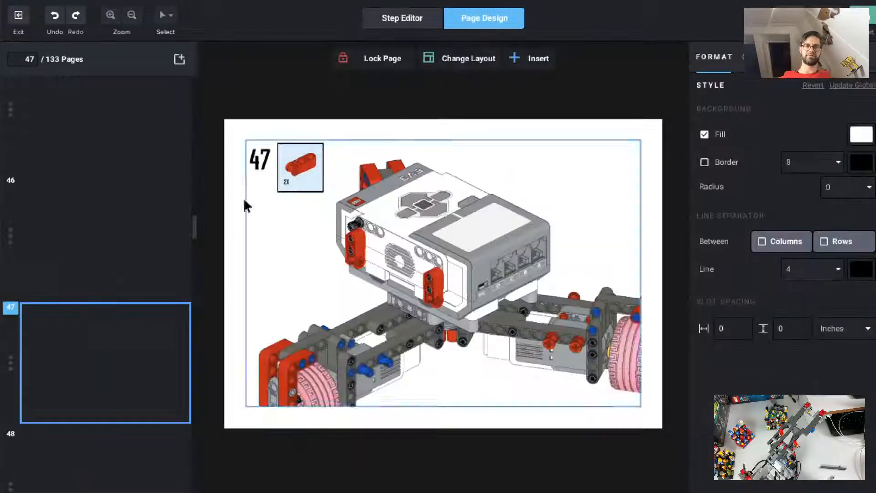
pyautogui.click(136, 232)
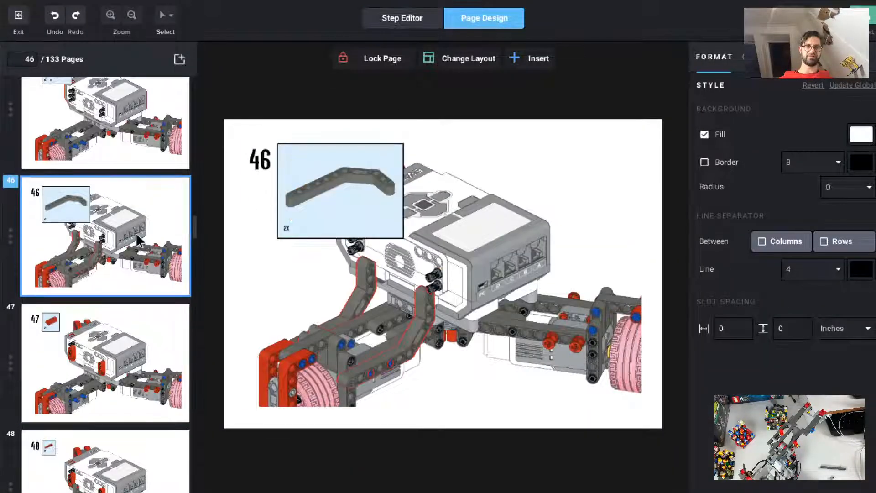
pyautogui.click(147, 350)
pyautogui.scroll(-1, 162, 391)
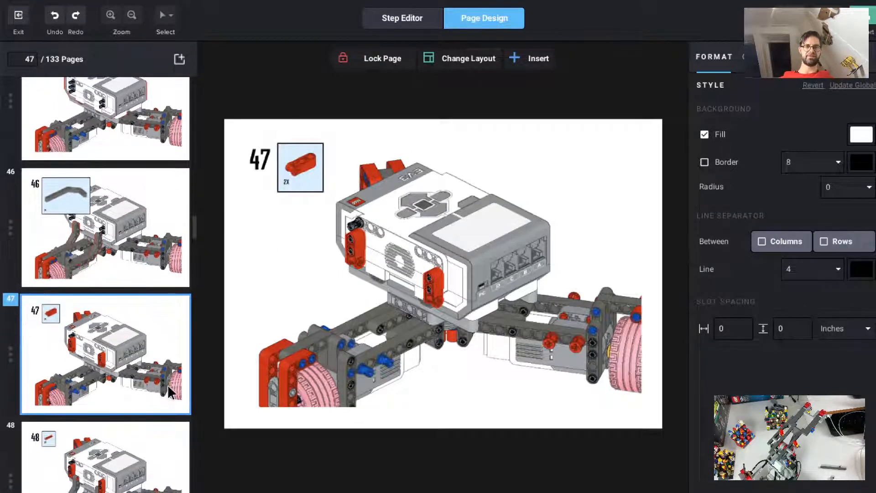
pyautogui.click(156, 482)
pyautogui.scroll(-4, 155, 464)
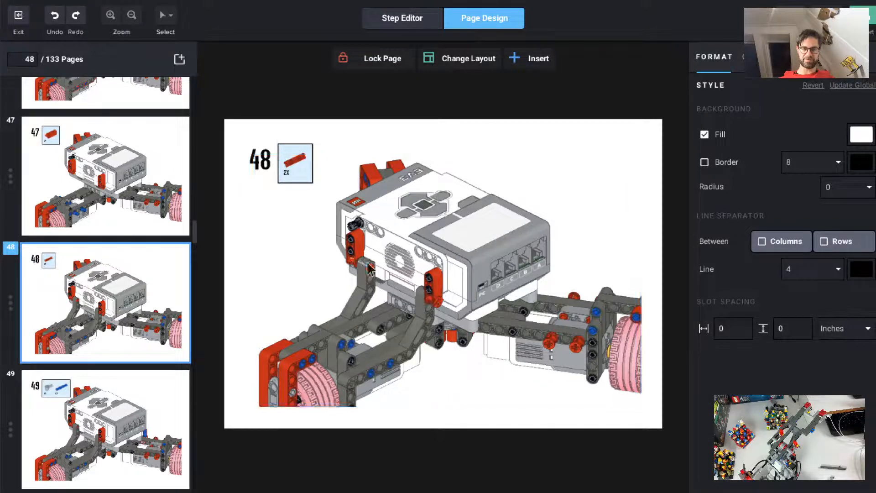
# Turn on buffer exchange for the left red part on page 48.
pyautogui.click(371, 273)
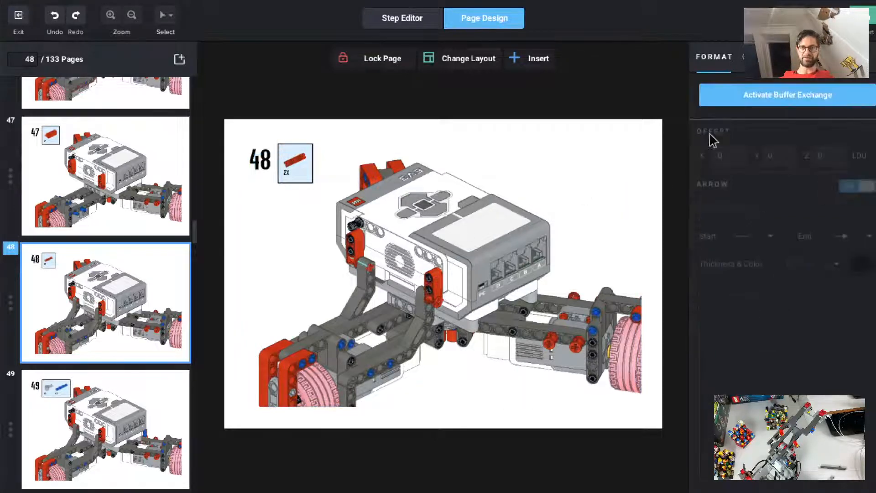
pyautogui.click(767, 93)
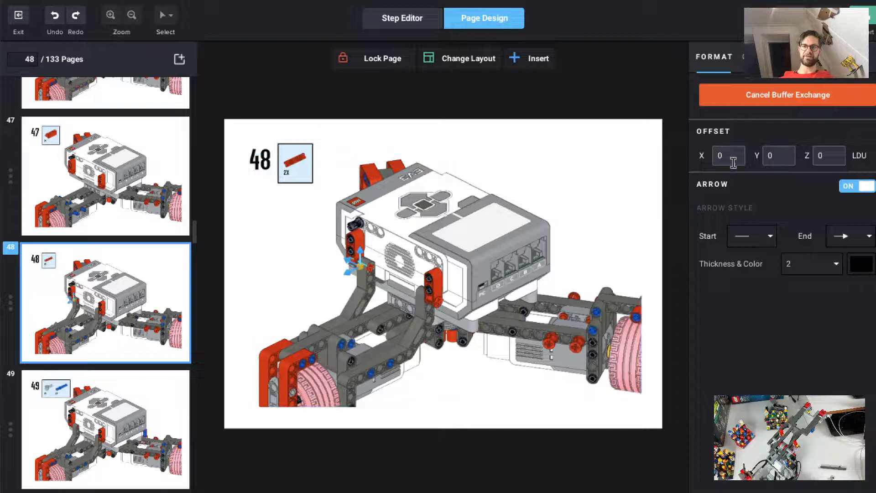
pyautogui.click(349, 269)
pyautogui.moveTo(348, 264)
pyautogui.mouseDown()
pyautogui.moveTo(323, 250)
pyautogui.moveTo(340, 258)
pyautogui.mouseUp()
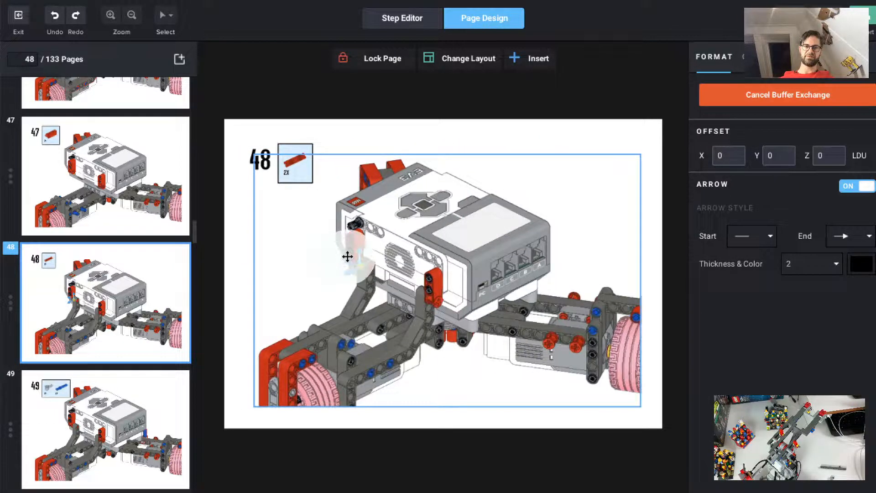
pyautogui.click(347, 257)
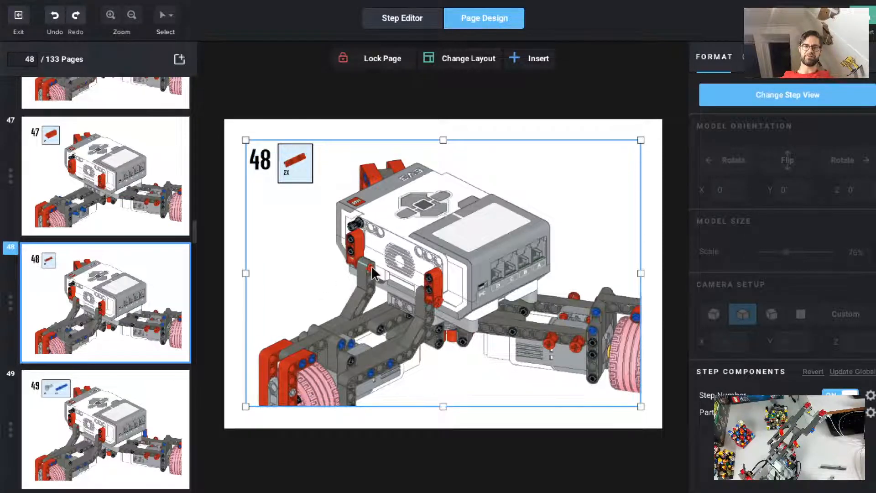
# Give the left red part buffer-exchange offsets of Y -100 and Z 0.
pyautogui.click(368, 270)
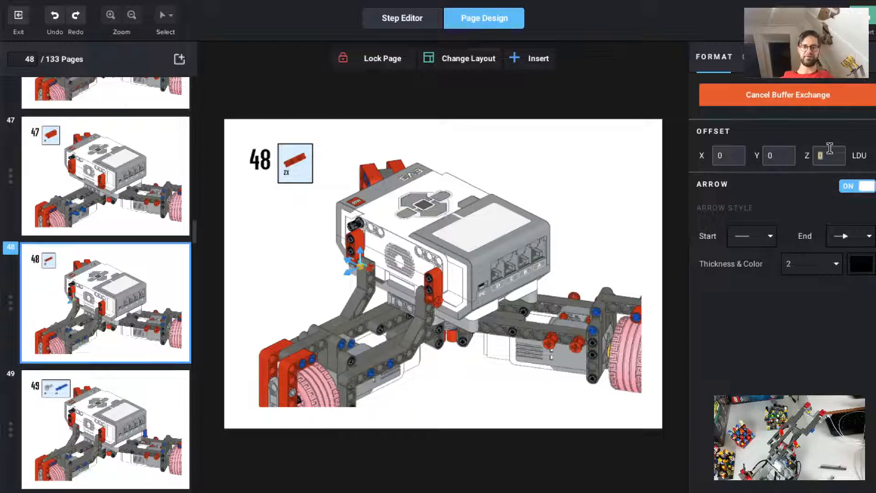
pyautogui.write('-100')
pyautogui.press('Return')
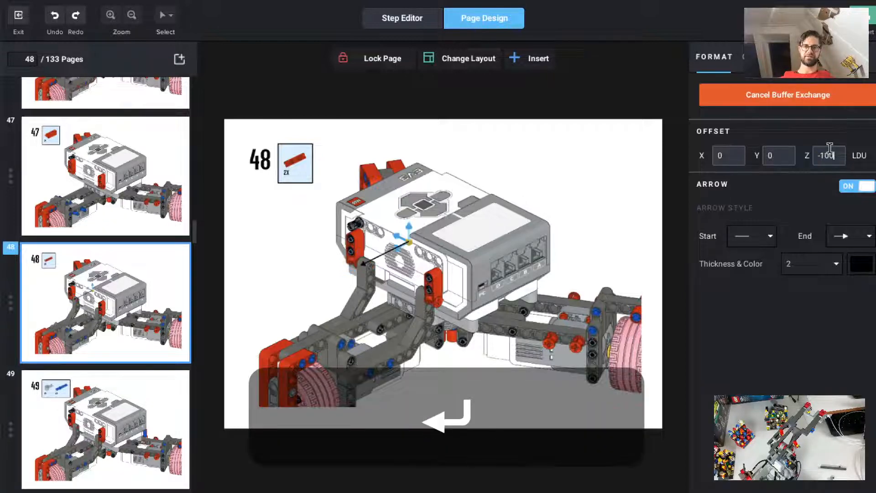
pyautogui.press('BackSpace')
pyautogui.press('BackSpace')
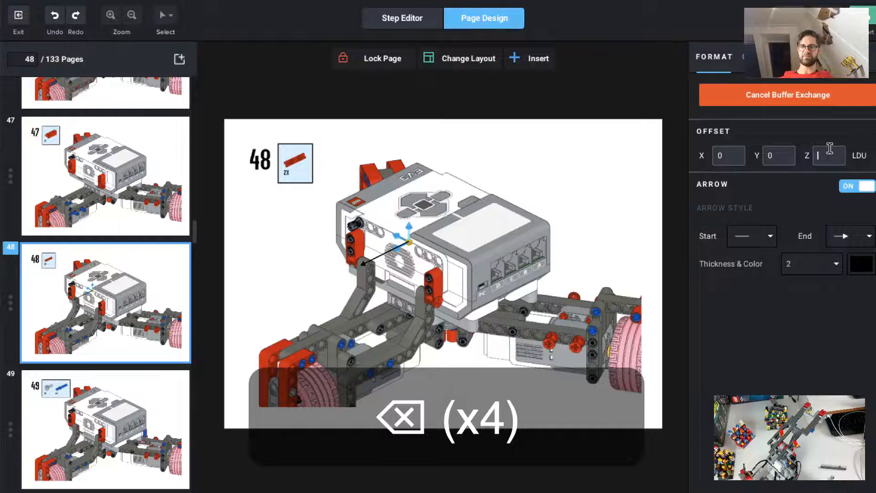
pyautogui.press('Tab')
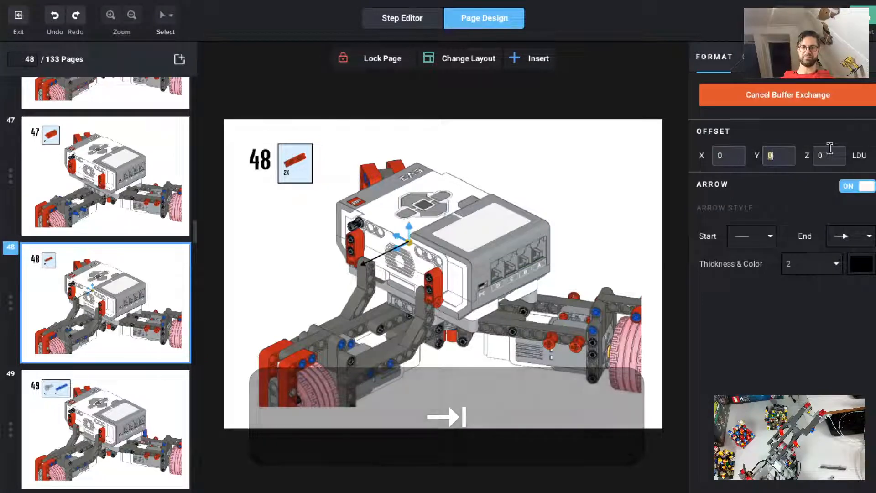
pyautogui.write('-100')
pyautogui.press('Tab')
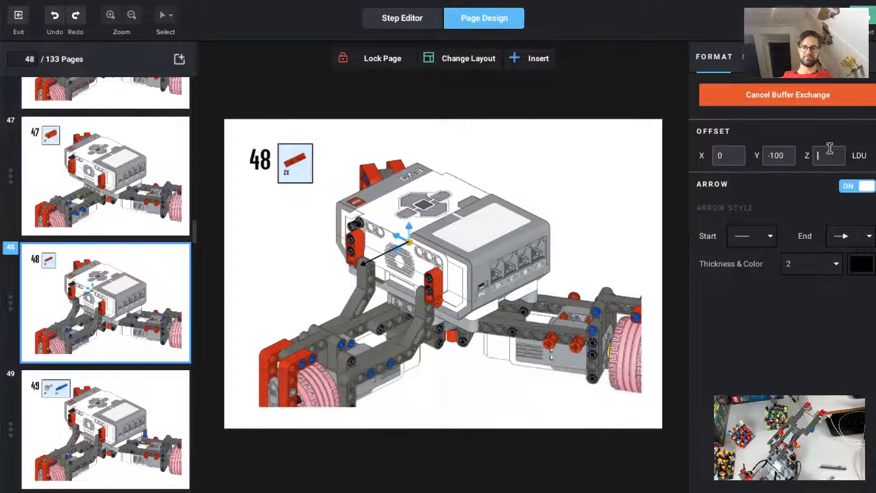
pyautogui.write('0')
pyautogui.press('Return')
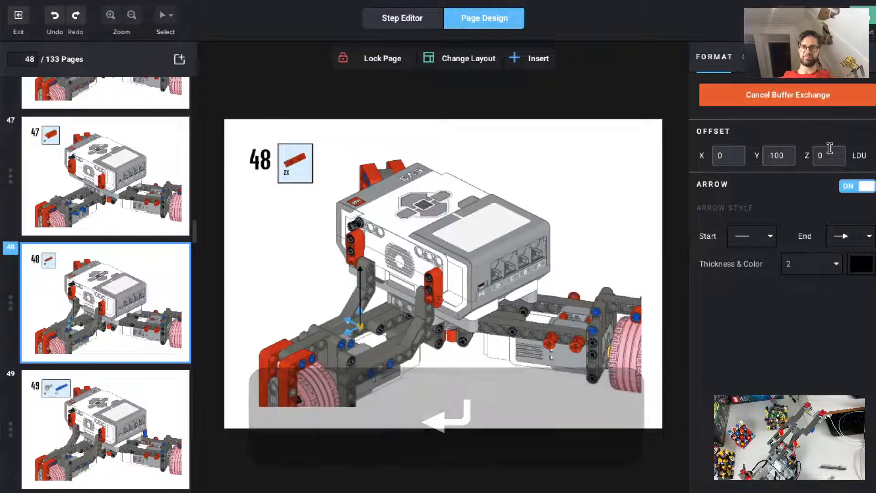
pyautogui.press('shift')
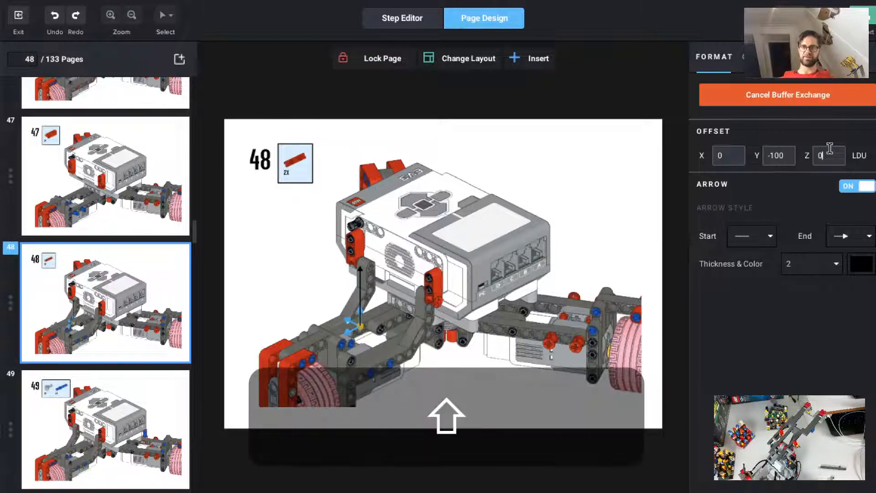
# Set the left red part's X offset to -100 and reposition the step image.
pyautogui.doubleClick(726, 156)
pyautogui.write('-100')
pyautogui.press('Return')
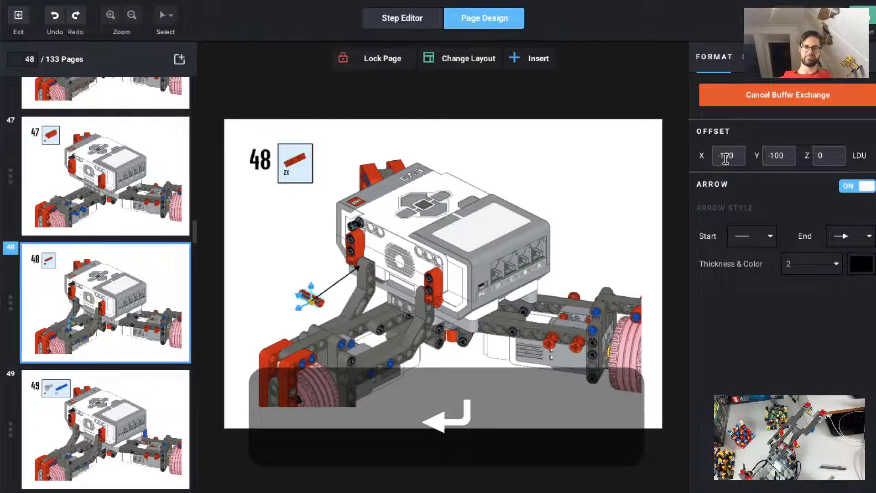
pyautogui.press('BackSpace')
pyautogui.press('BackSpace')
pyautogui.press('BackSpace')
pyautogui.press('BackSpace')
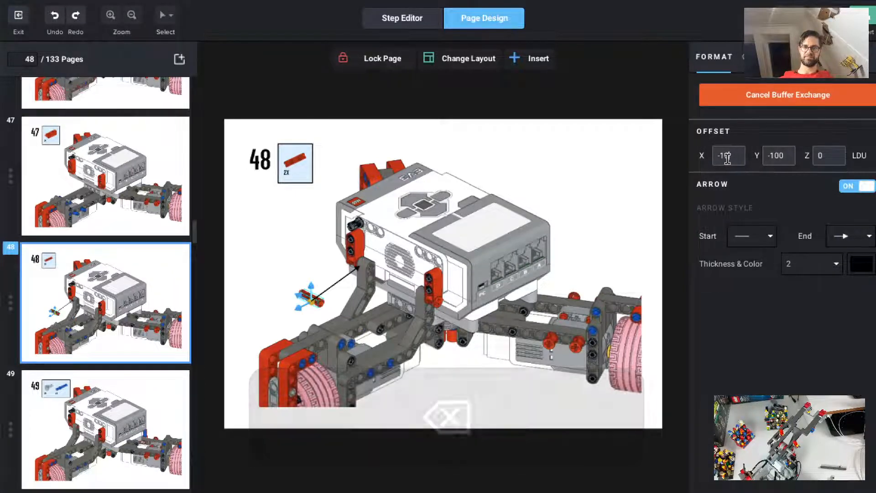
pyautogui.write('1')
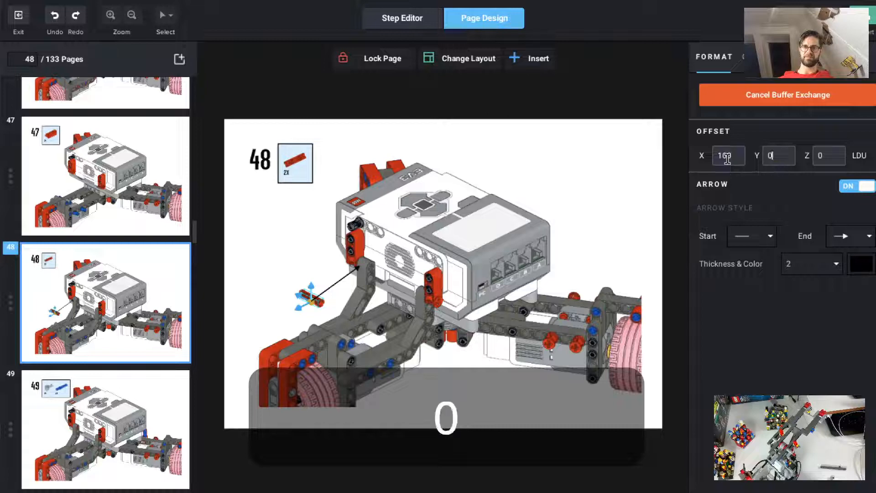
pyautogui.press('Tab')
pyautogui.press('Tab')
pyautogui.write('0')
pyautogui.press('Return')
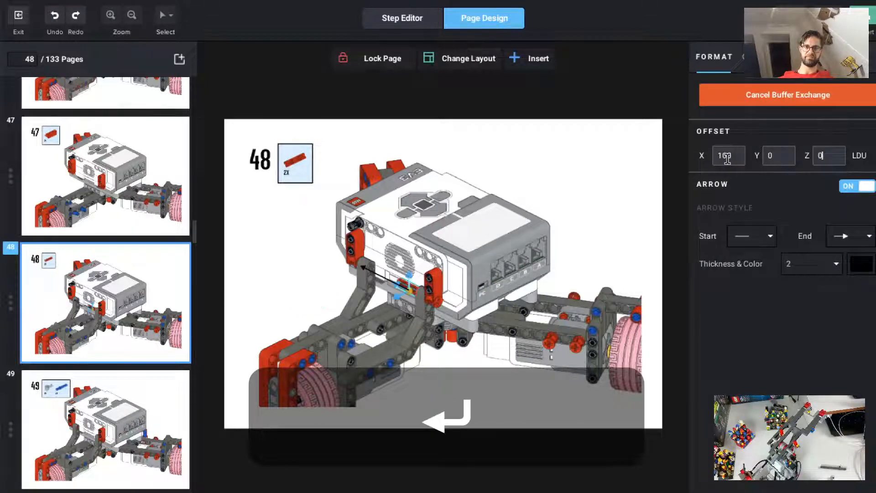
pyautogui.doubleClick(718, 156)
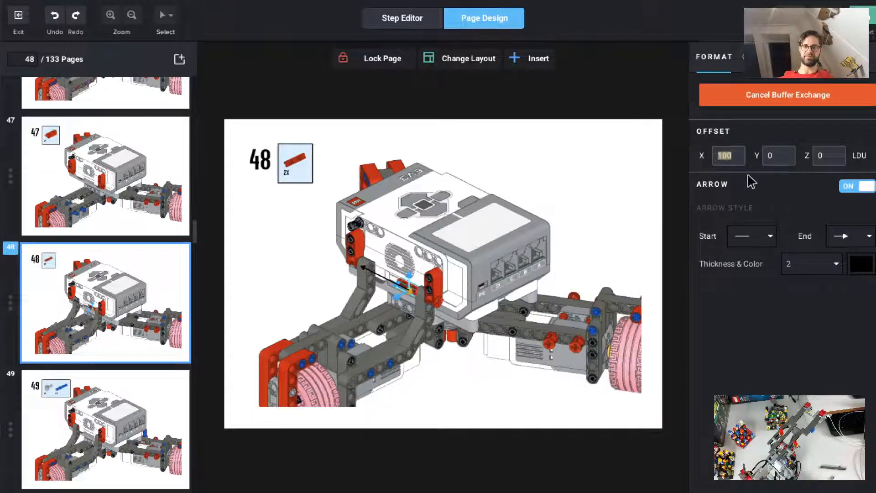
pyautogui.press('Left')
pyautogui.press('Left')
pyautogui.press('Left')
pyautogui.press('Left')
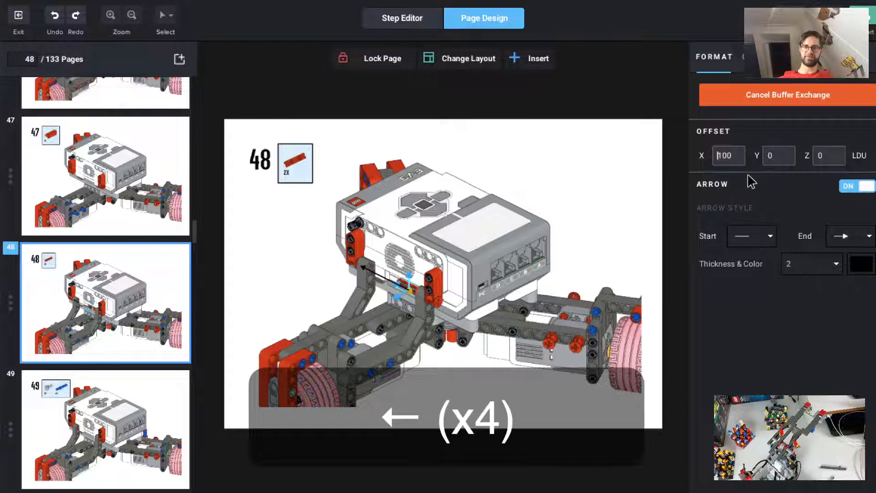
pyautogui.write('-')
pyautogui.press('Return')
pyautogui.click(301, 272)
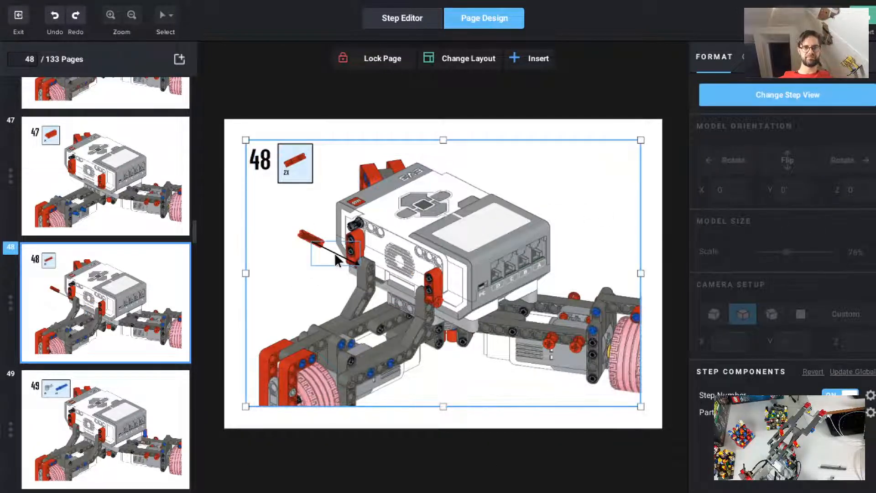
pyautogui.moveTo(339, 259); pyautogui.dragTo(317, 247)
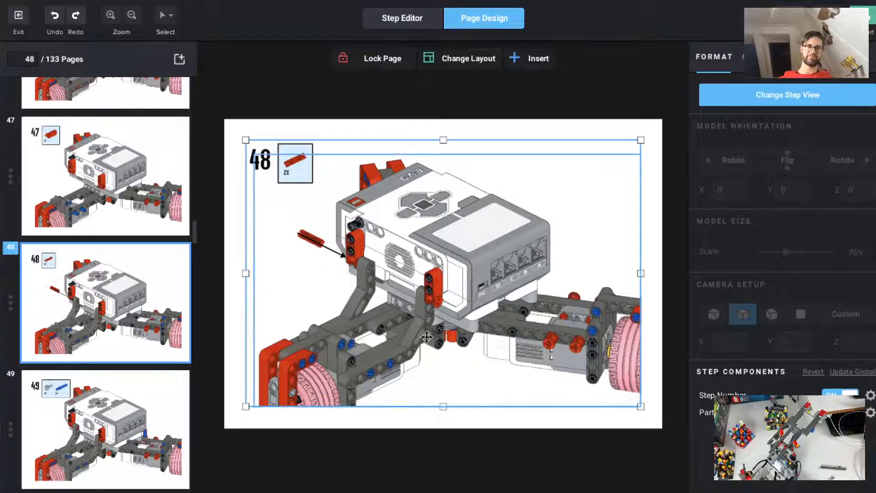
# Offset the second red part by X 100 with buffer exchange and shorten its arrow.
pyautogui.doubleClick(439, 304)
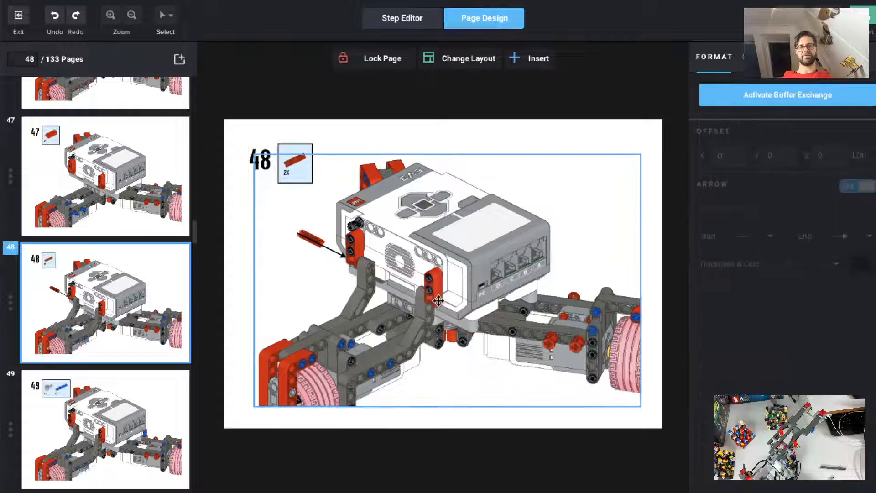
pyautogui.click(473, 417)
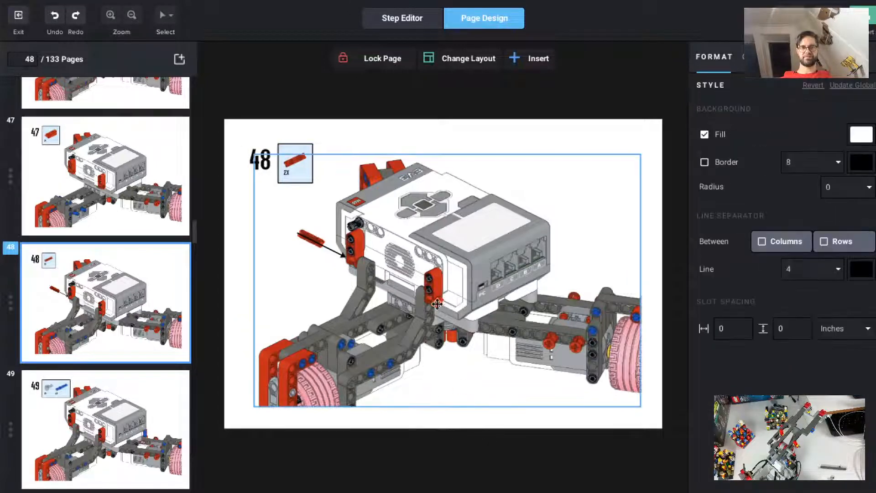
pyautogui.doubleClick(437, 304)
pyautogui.click(775, 92)
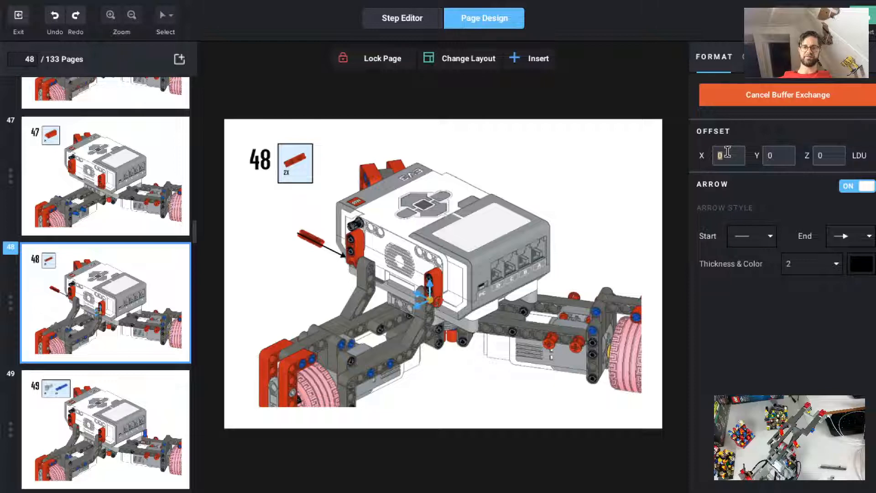
pyautogui.write('100')
pyautogui.press('Return')
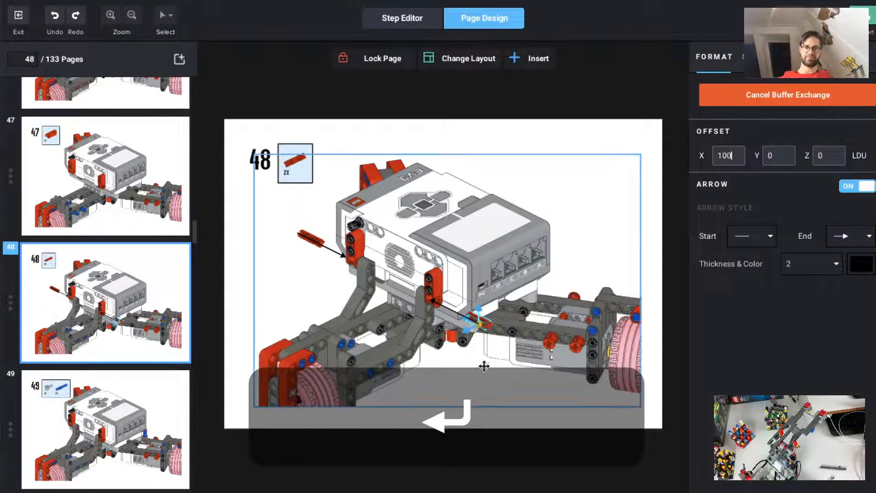
pyautogui.click(446, 297)
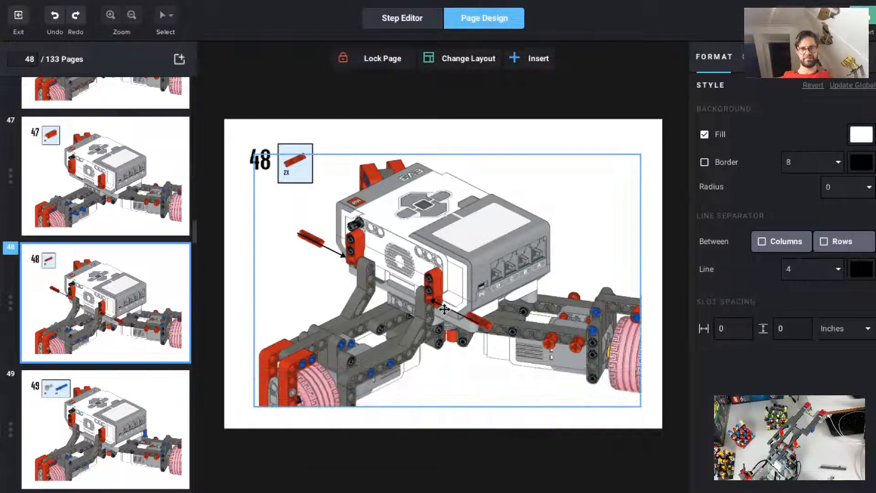
pyautogui.moveTo(444, 310); pyautogui.dragTo(457, 308)
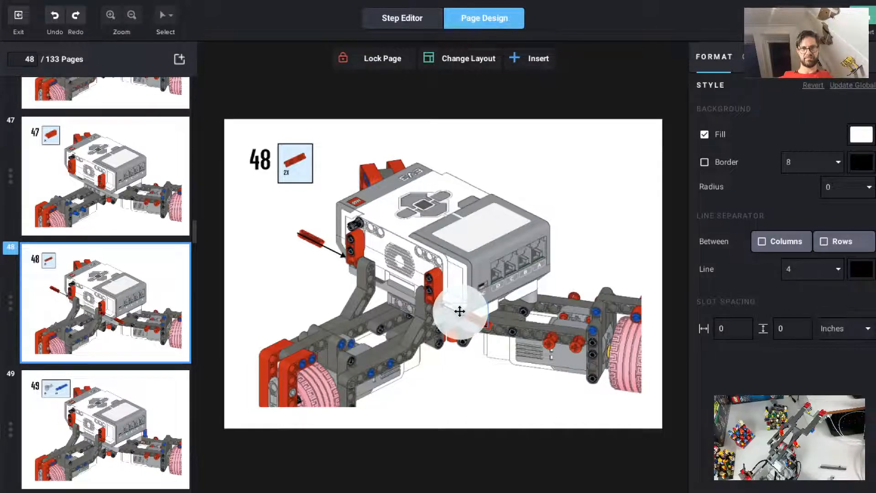
pyautogui.moveTo(461, 311); pyautogui.dragTo(460, 309)
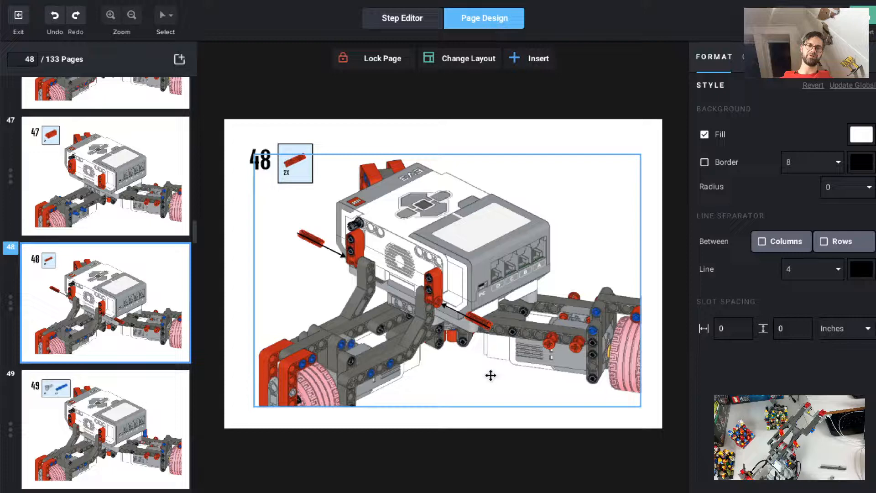
pyautogui.click(457, 311)
pyautogui.moveTo(488, 327); pyautogui.dragTo(463, 314)
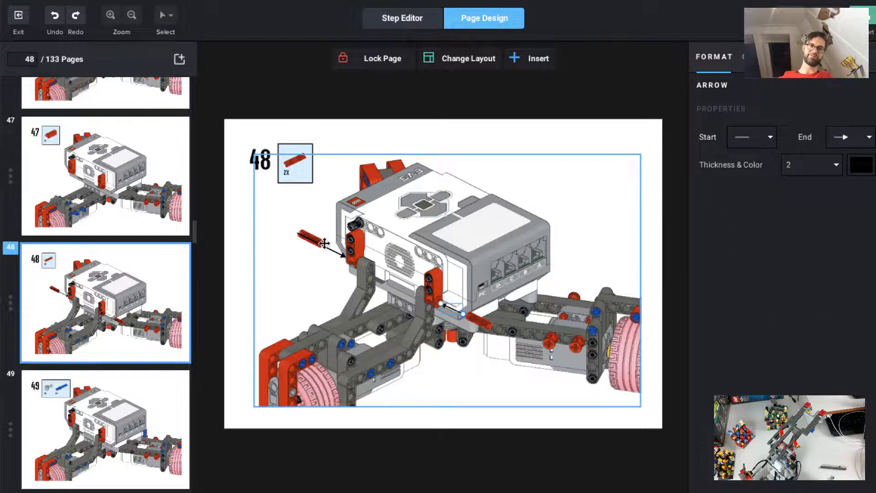
# Move the red pin and its arrow closer to the brick, then deselect.
pyautogui.click(325, 244)
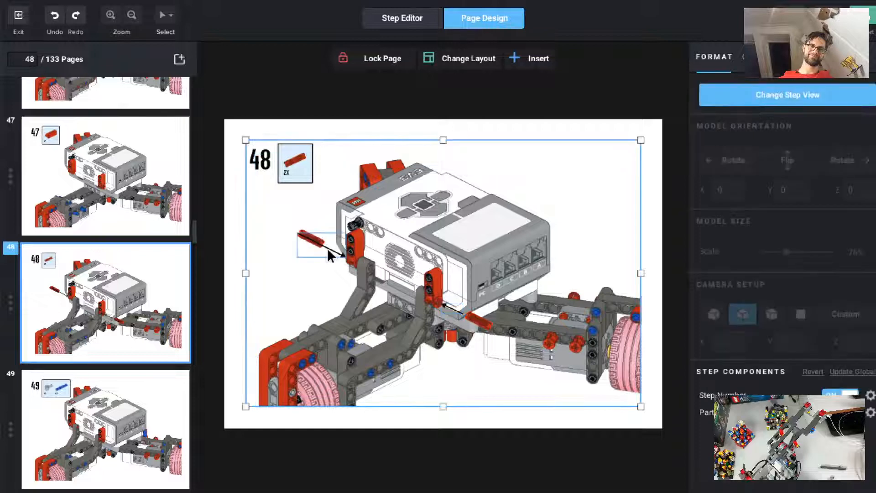
pyautogui.click(331, 253)
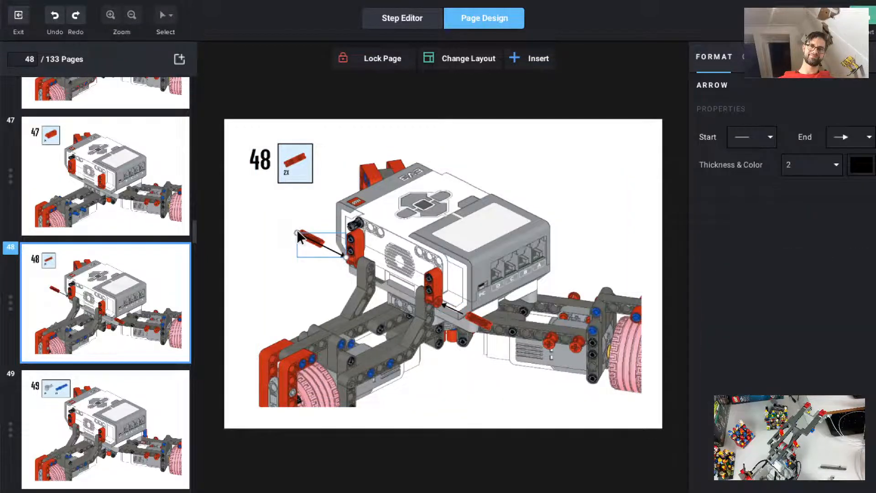
pyautogui.moveTo(296, 229); pyautogui.dragTo(323, 245)
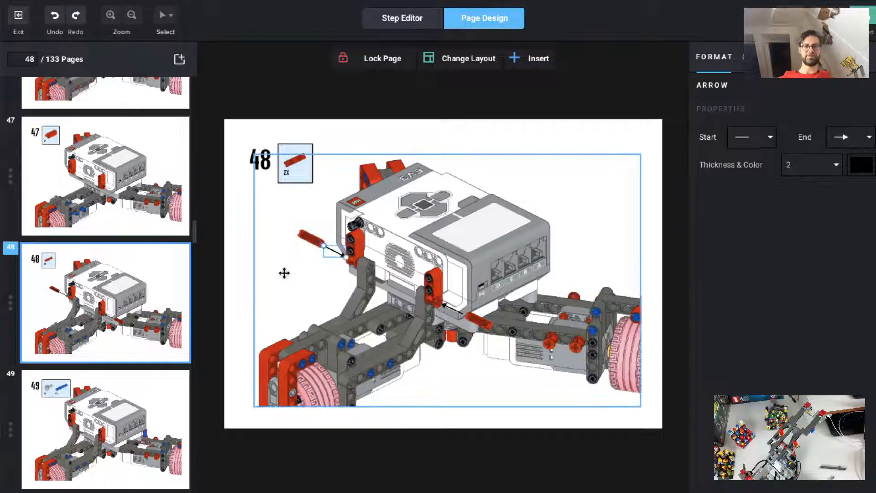
pyautogui.click(241, 282)
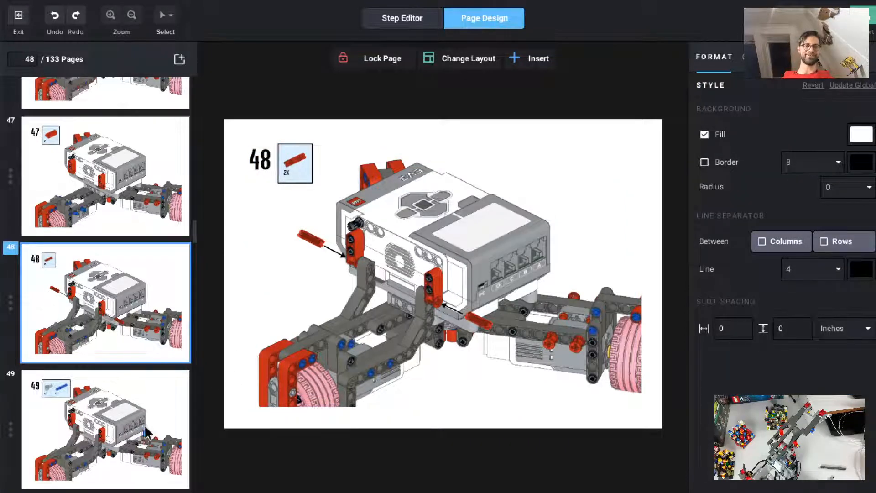
# After reviewing pages 48–50, add a flip icon to page 48's top-right corner.
pyautogui.scroll(-3, 146, 431)
pyautogui.click(168, 354)
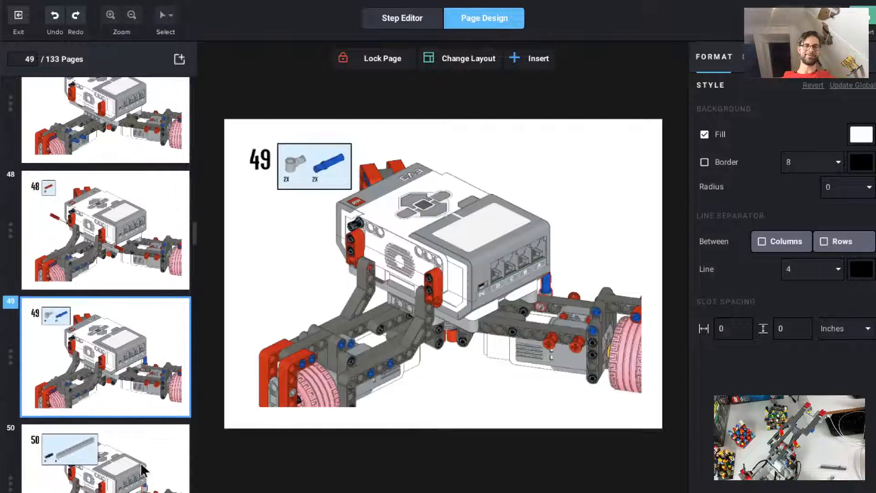
pyautogui.scroll(-3, 152, 455)
pyautogui.click(152, 412)
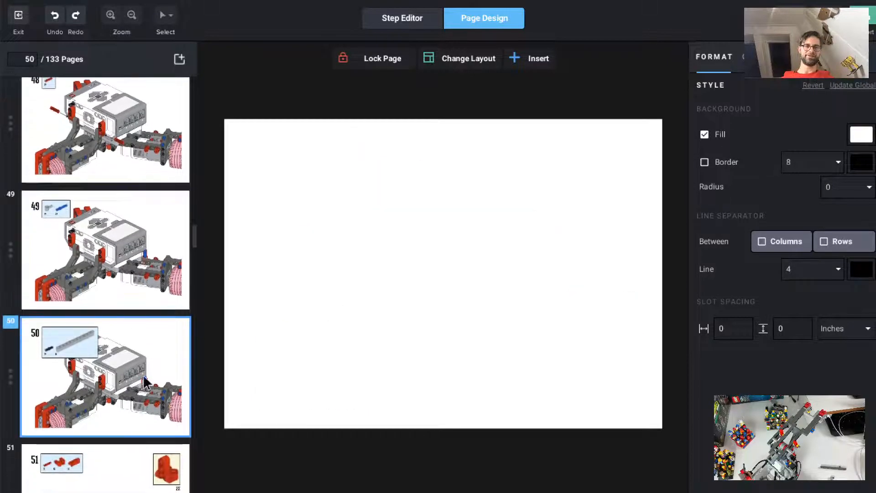
pyautogui.click(149, 275)
pyautogui.scroll(3, 157, 234)
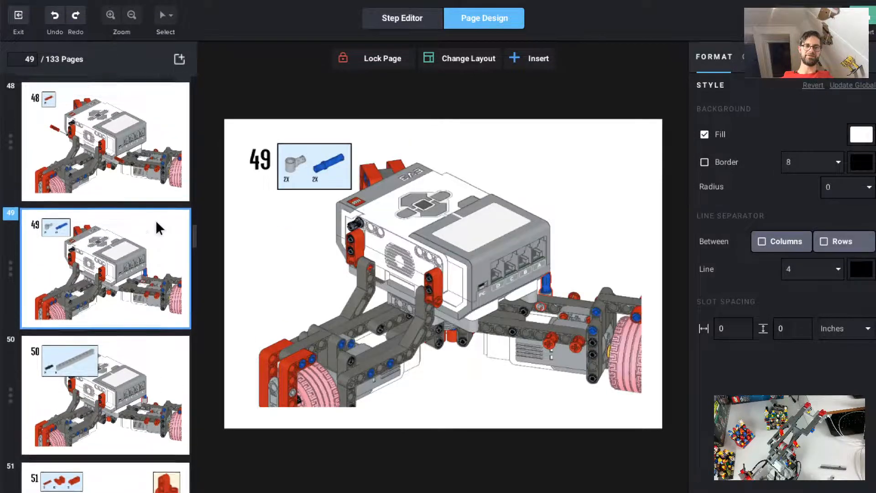
pyautogui.click(158, 226)
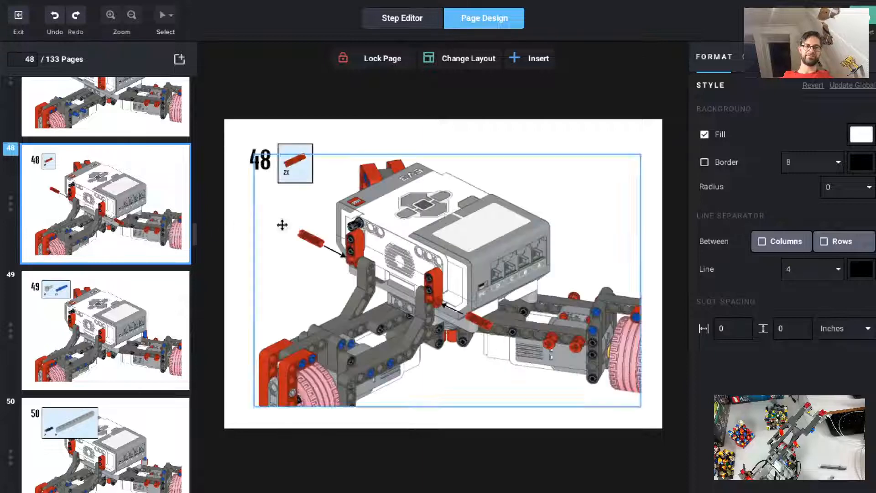
pyautogui.click(152, 293)
pyautogui.click(168, 187)
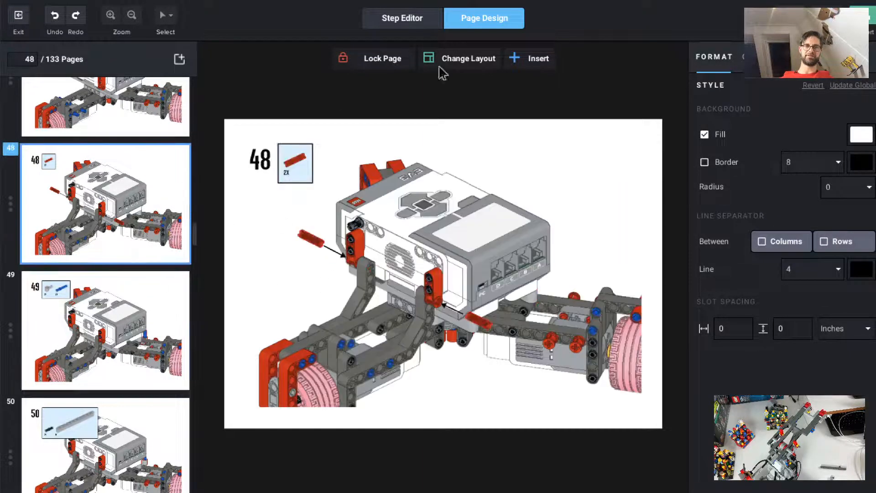
pyautogui.click(529, 56)
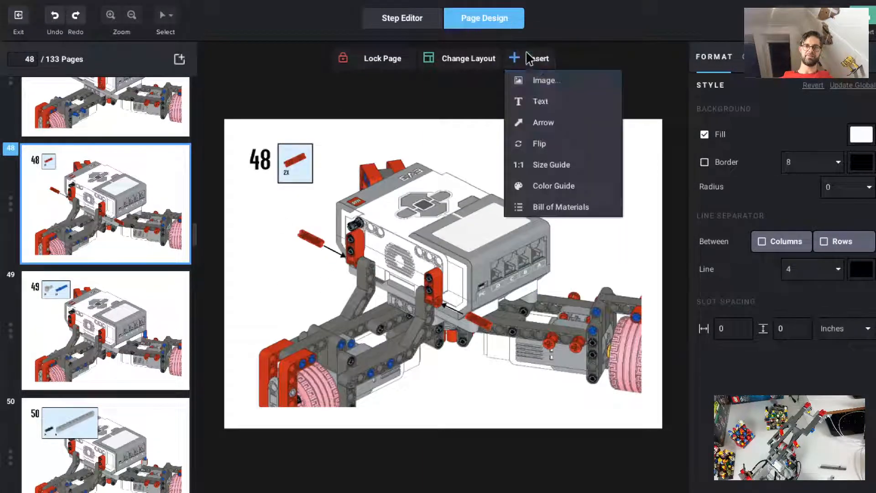
pyautogui.click(568, 149)
pyautogui.moveTo(456, 274); pyautogui.dragTo(595, 177)
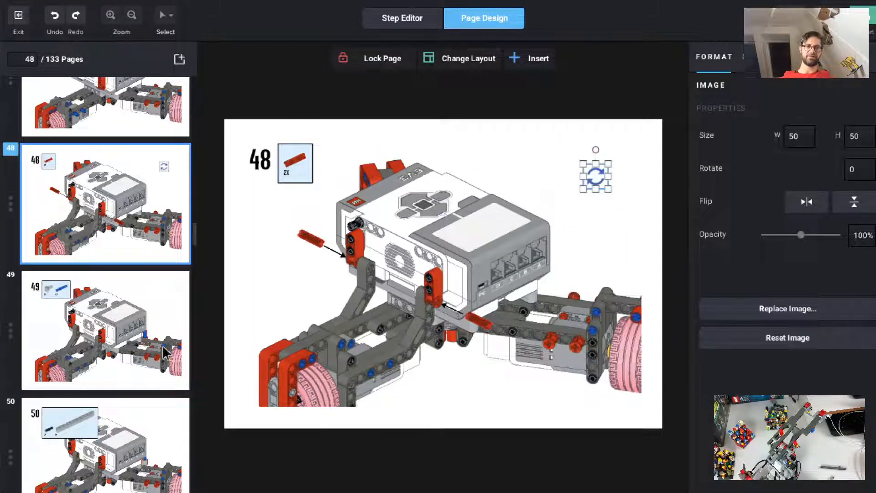
# Rotate page 49's step model to Y 270 and shift it up and left in its frame.
pyautogui.click(163, 305)
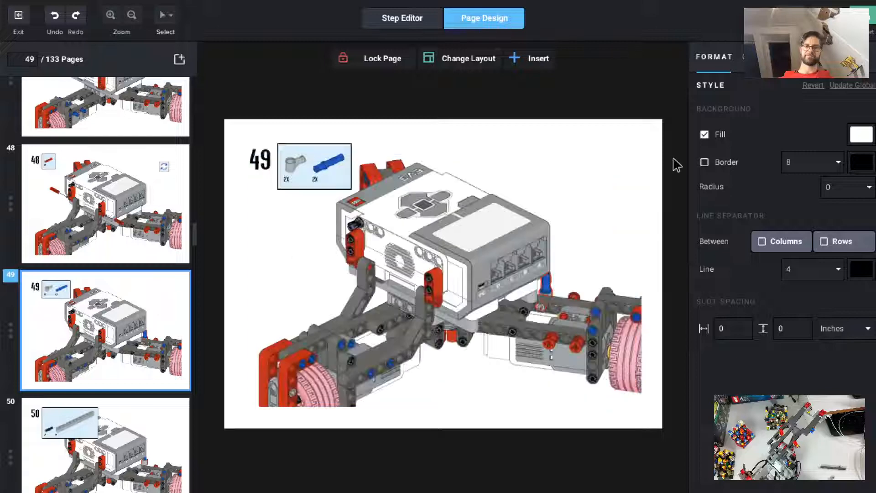
pyautogui.click(607, 190)
pyautogui.click(737, 96)
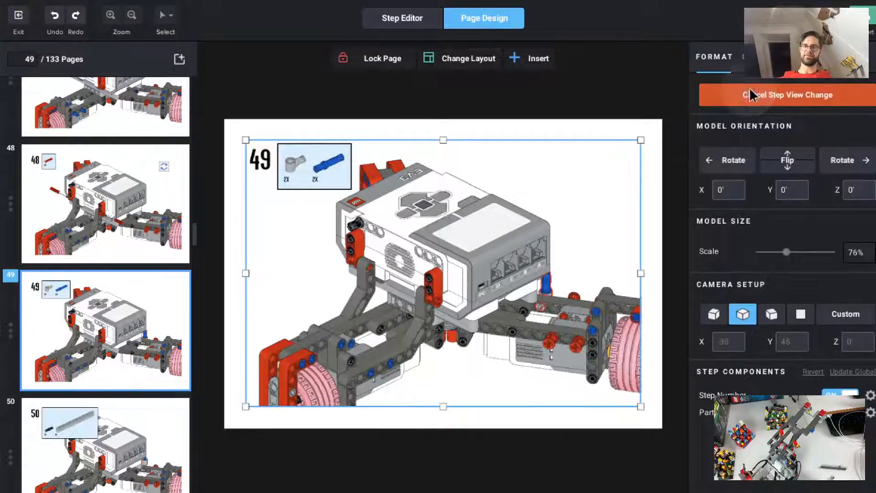
pyautogui.click(727, 164)
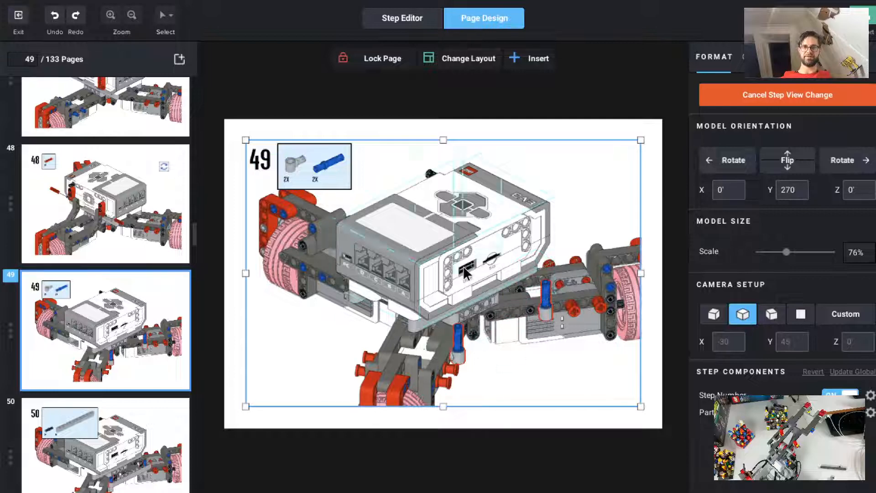
pyautogui.moveTo(497, 359); pyautogui.dragTo(462, 320)
# Page through pages 50–55 and move page 55's model left and up.
pyautogui.click(156, 417)
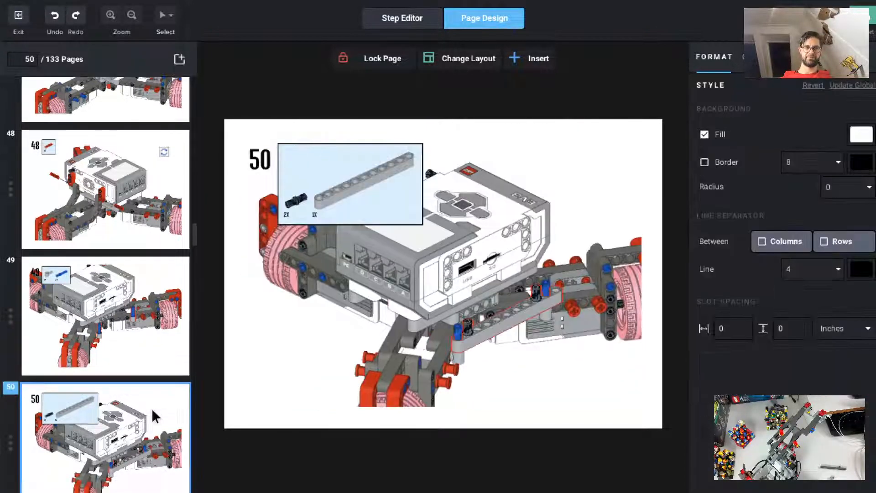
pyautogui.scroll(-3, 155, 416)
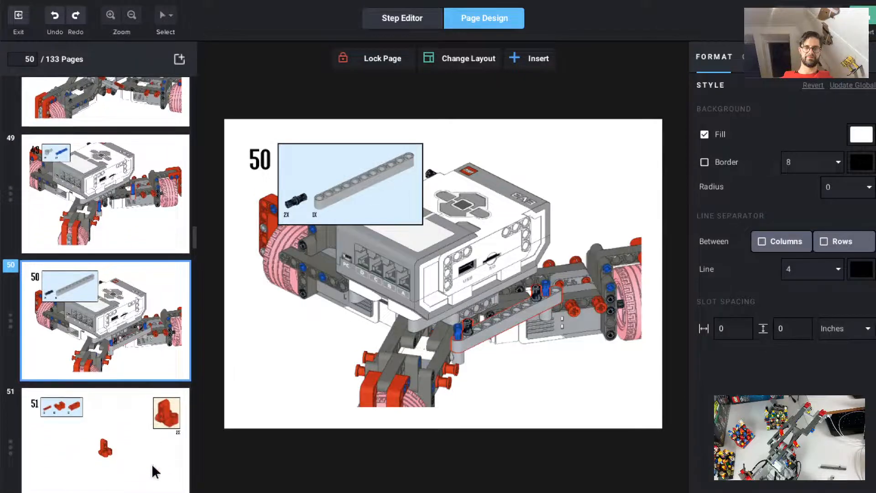
pyautogui.click(157, 477)
pyautogui.scroll(-3, 157, 477)
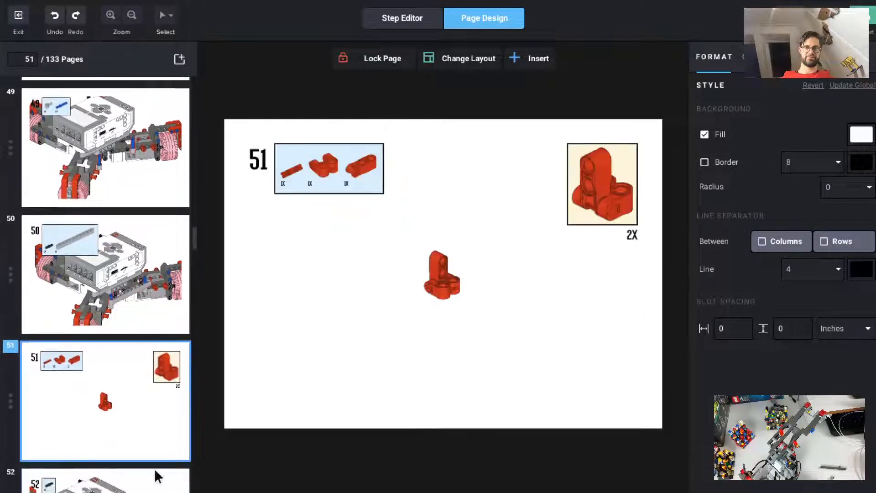
pyautogui.click(160, 412)
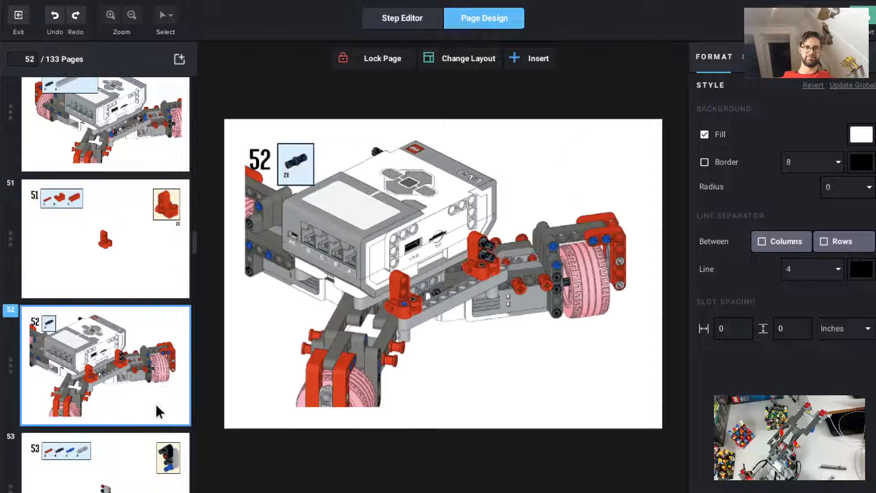
pyautogui.scroll(-2, 159, 412)
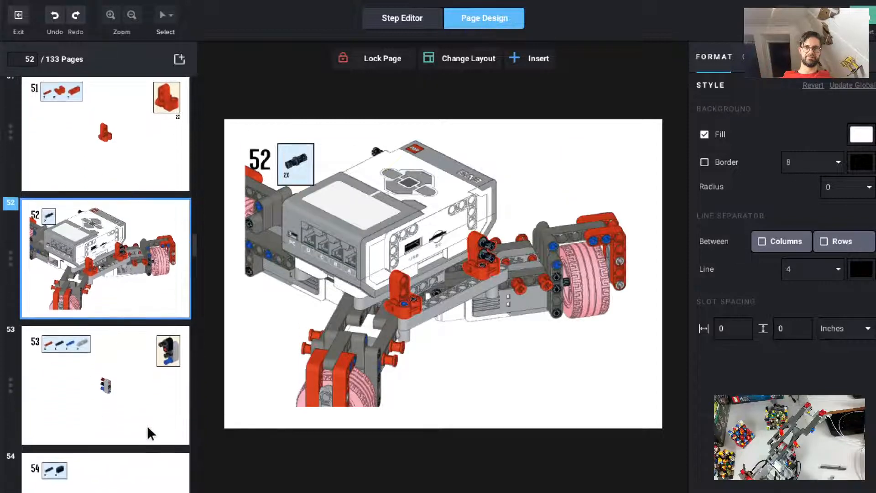
pyautogui.click(149, 411)
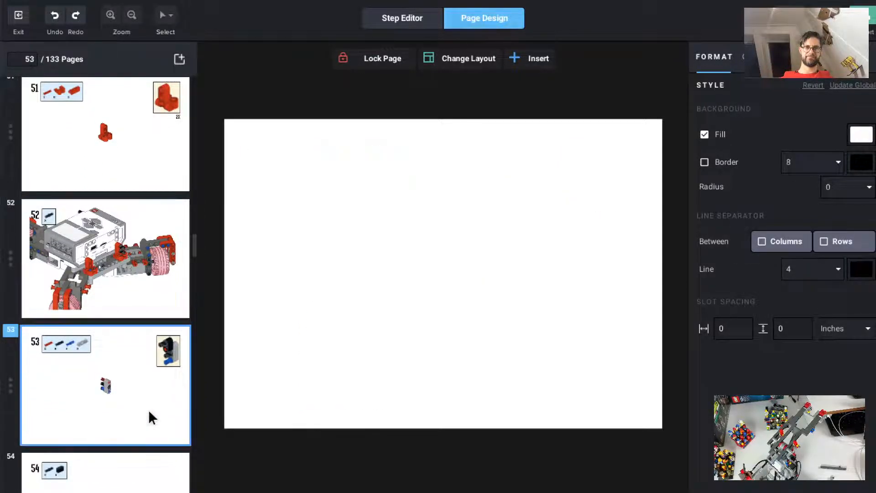
pyautogui.scroll(-2, 150, 411)
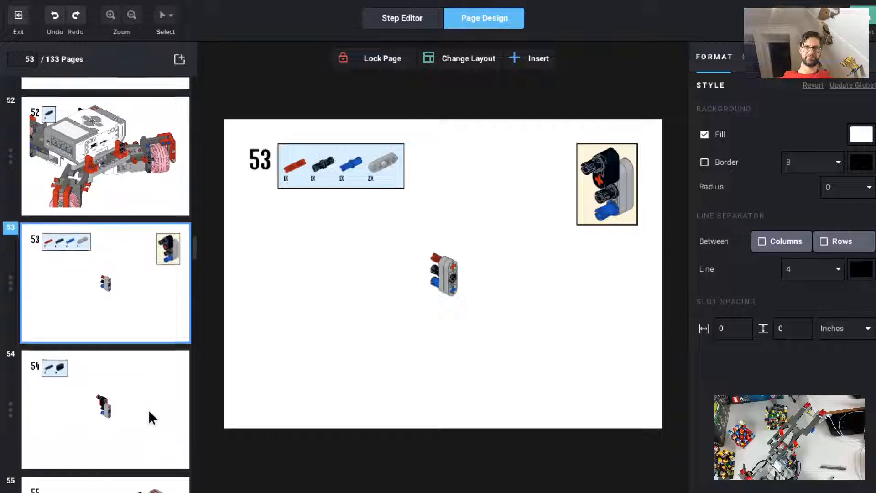
pyautogui.click(154, 368)
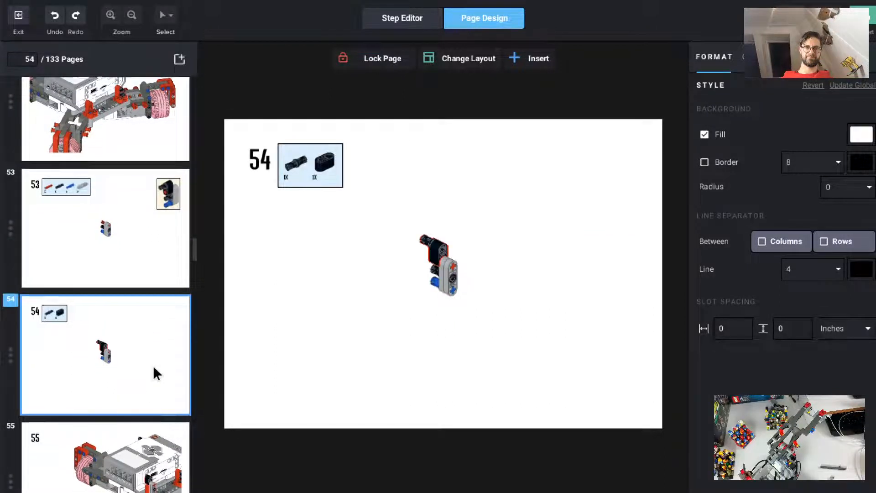
pyautogui.scroll(-2, 154, 368)
pyautogui.scroll(-1, 152, 365)
pyautogui.click(151, 360)
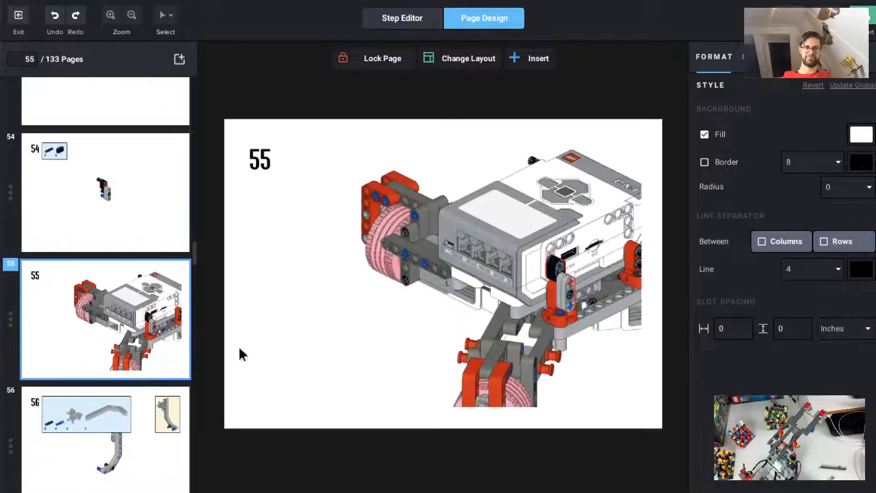
pyautogui.moveTo(404, 329); pyautogui.dragTo(335, 316)
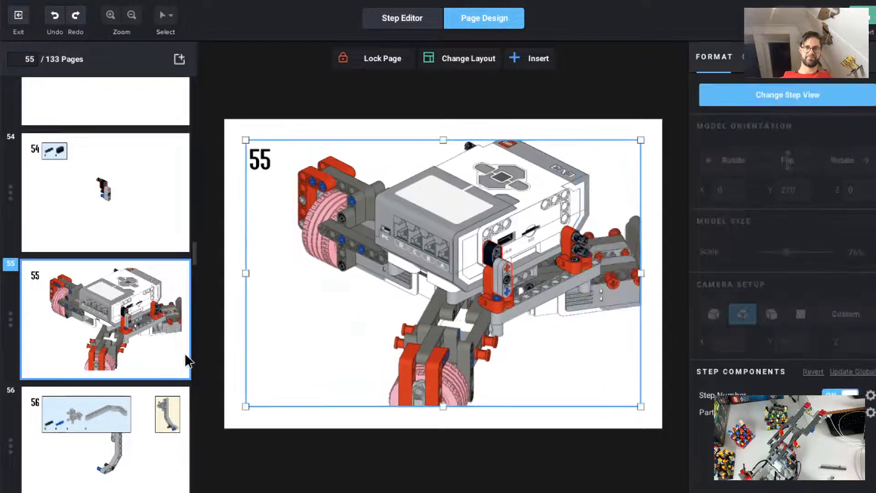
# Reshape page 56's parts list into a tall box and move it down-left.
pyautogui.click(143, 445)
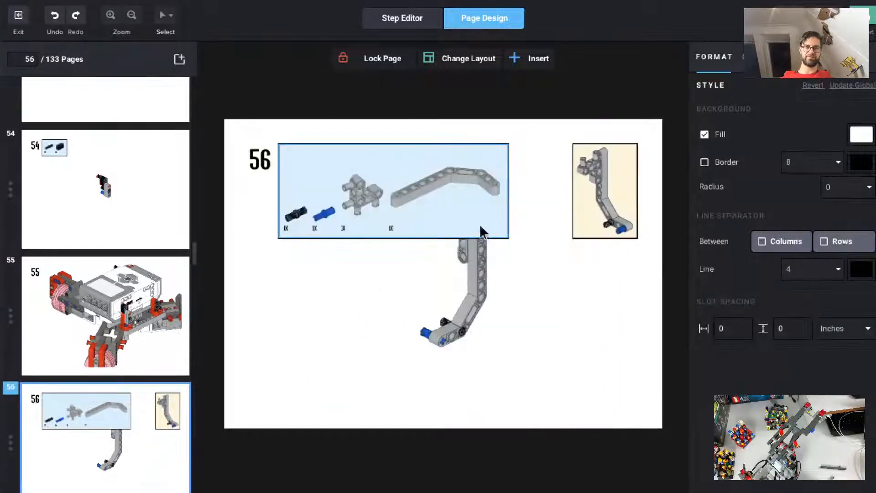
pyautogui.click(483, 223)
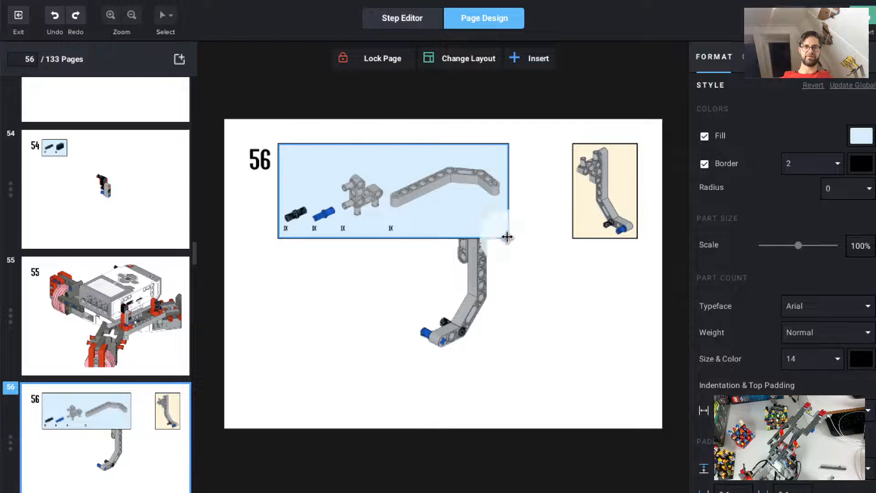
pyautogui.moveTo(507, 237); pyautogui.dragTo(404, 309)
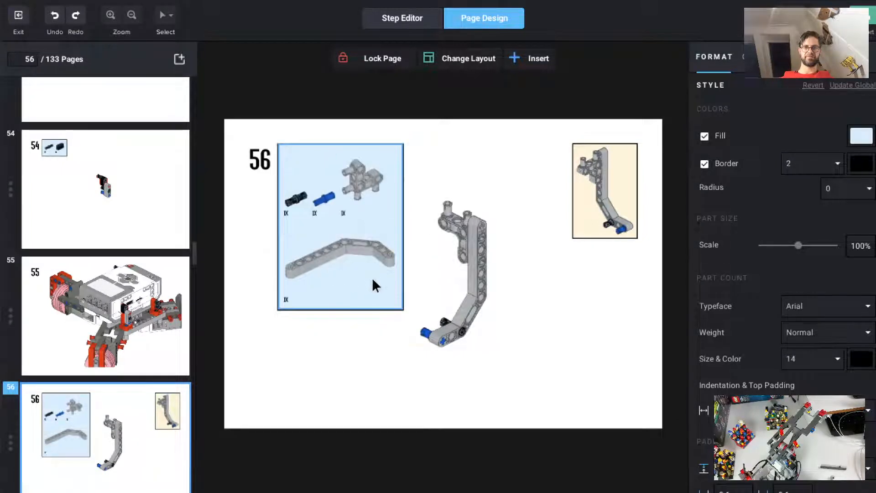
pyautogui.moveTo(374, 280); pyautogui.dragTo(328, 326)
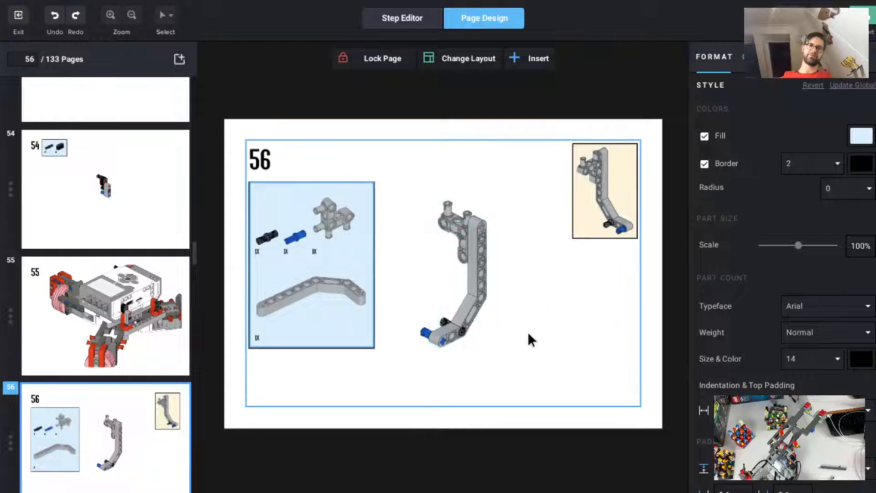
# Advance through pages 57 and 58 to page 59.
pyautogui.scroll(-5, 118, 457)
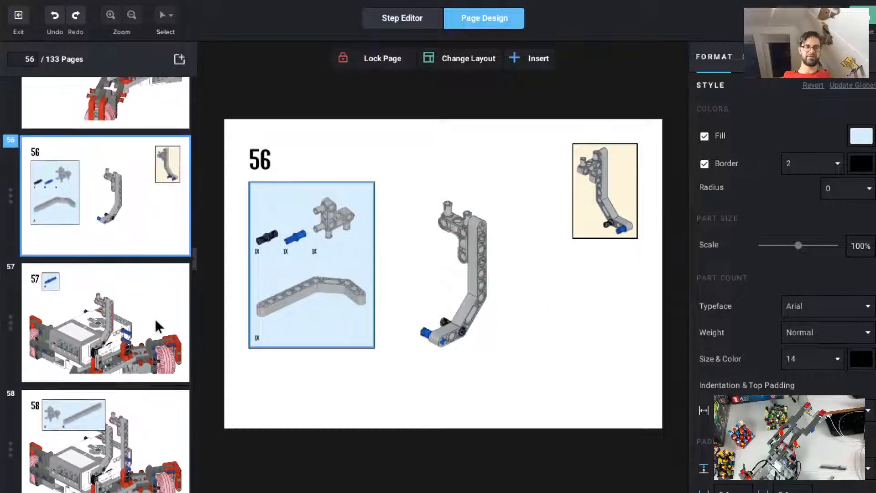
pyautogui.click(156, 304)
pyautogui.scroll(-3, 158, 389)
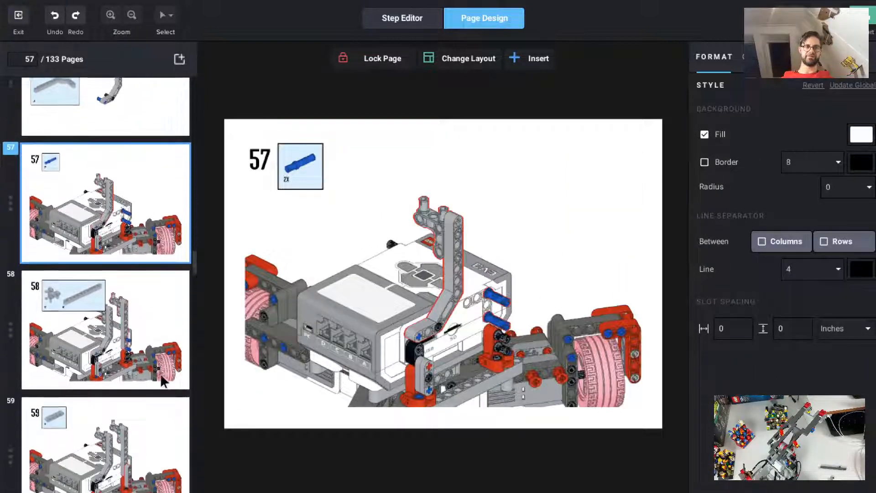
pyautogui.click(163, 267)
pyautogui.click(165, 411)
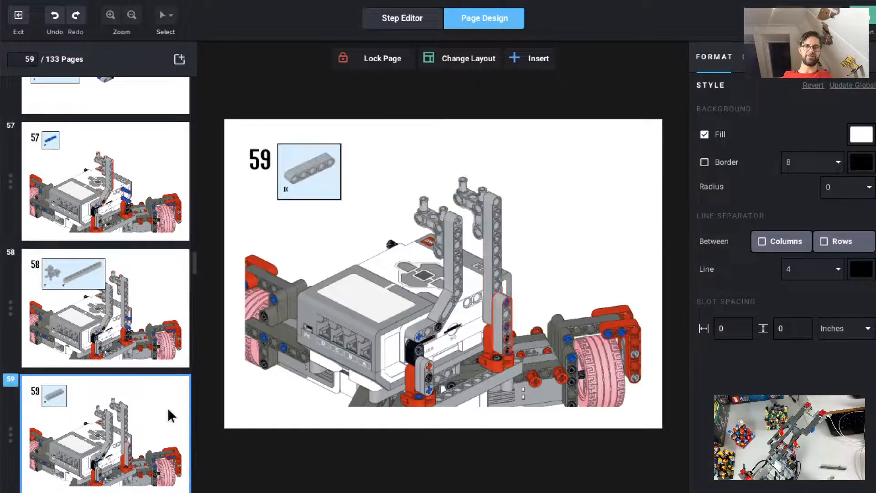